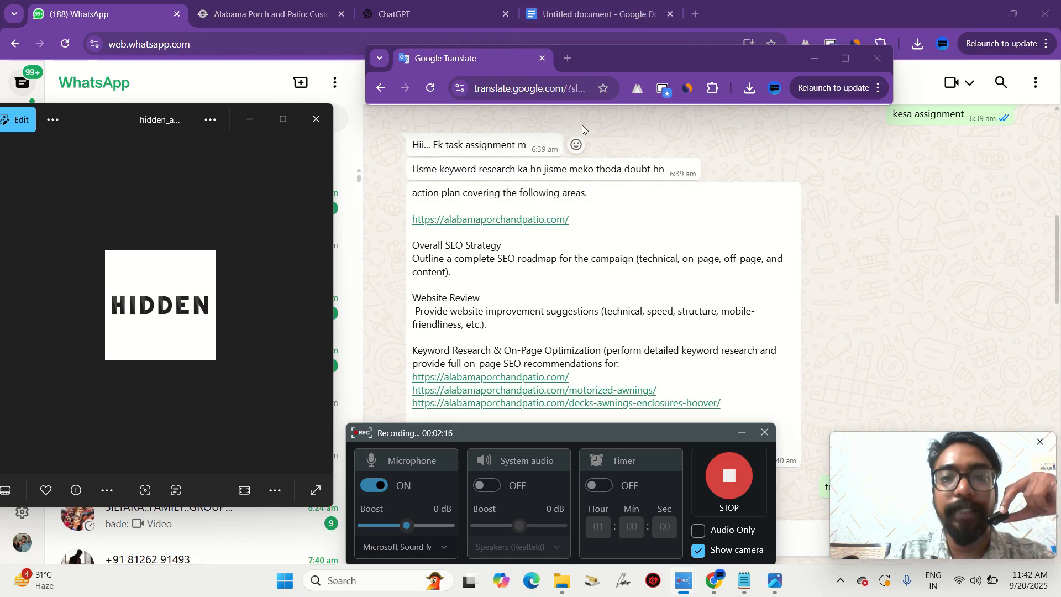
# - Switch to the assignment document in Google Docs and read its SEO strategy, website review and keyword research tasks
pyautogui.click(616, 4)
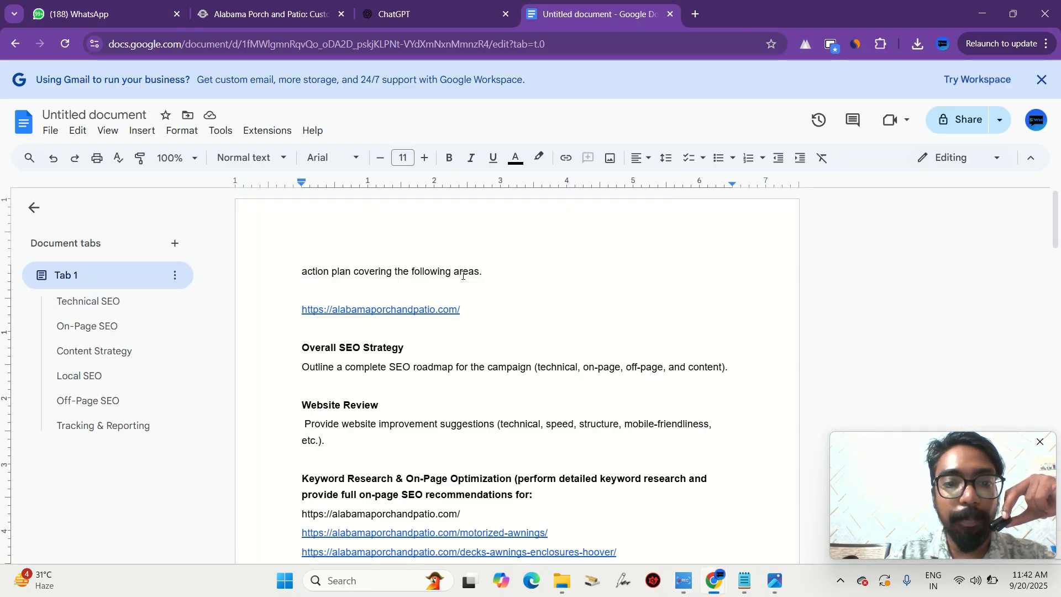
pyautogui.scroll(-2, 465, 274)
pyautogui.scroll(1, 463, 276)
pyautogui.scroll(1, 463, 275)
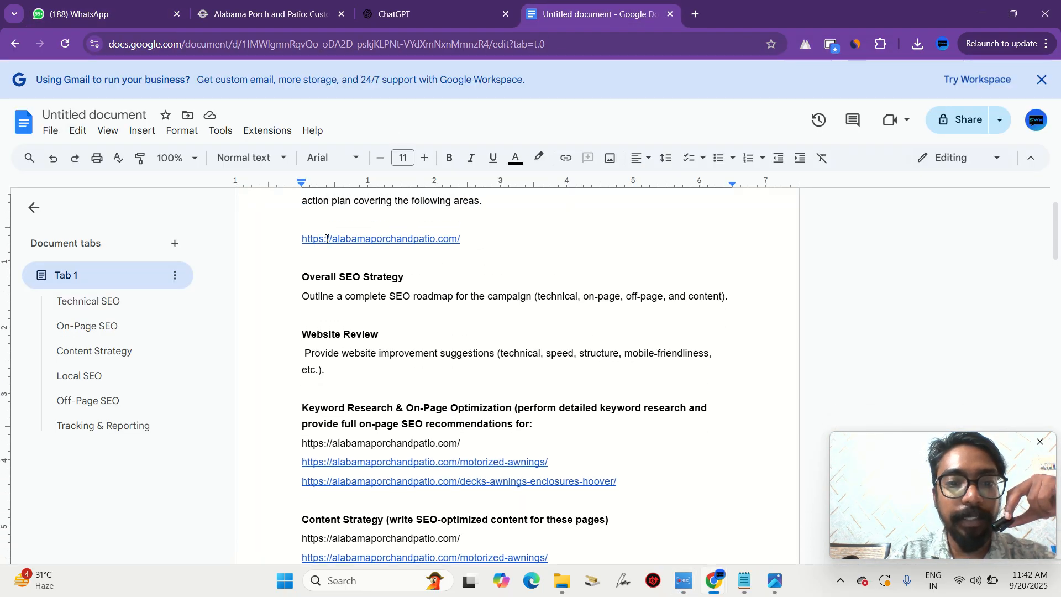
pyautogui.scroll(2, 403, 261)
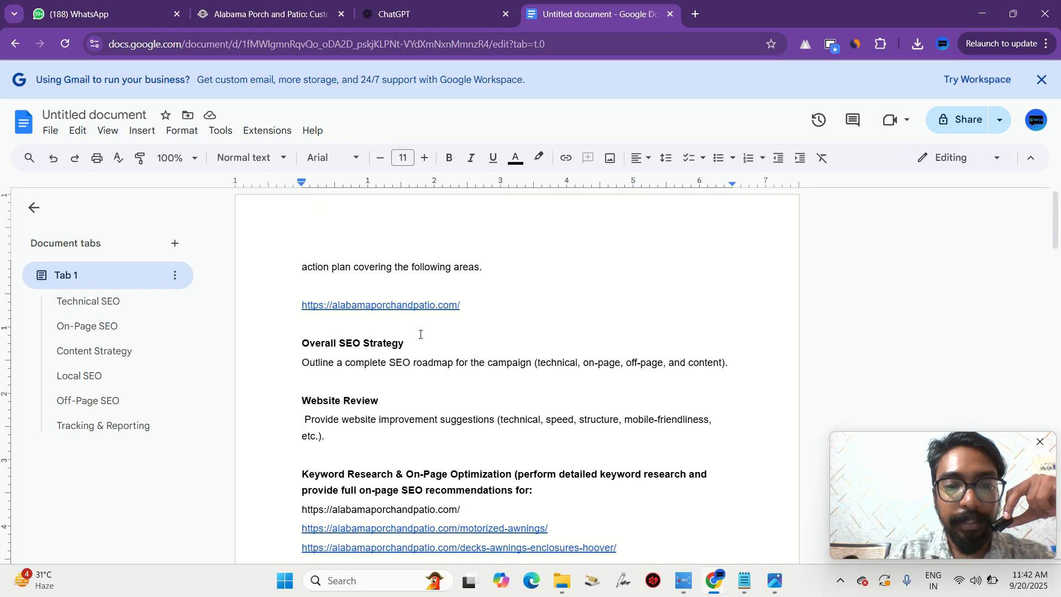
pyautogui.scroll(-2, 408, 324)
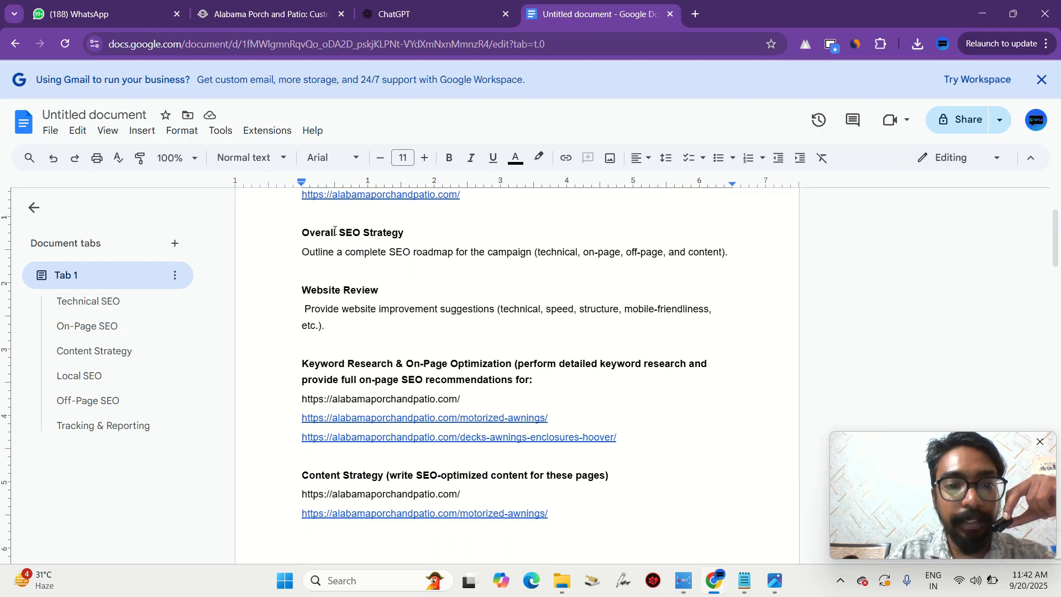
pyautogui.moveTo(303, 232); pyautogui.dragTo(410, 239)
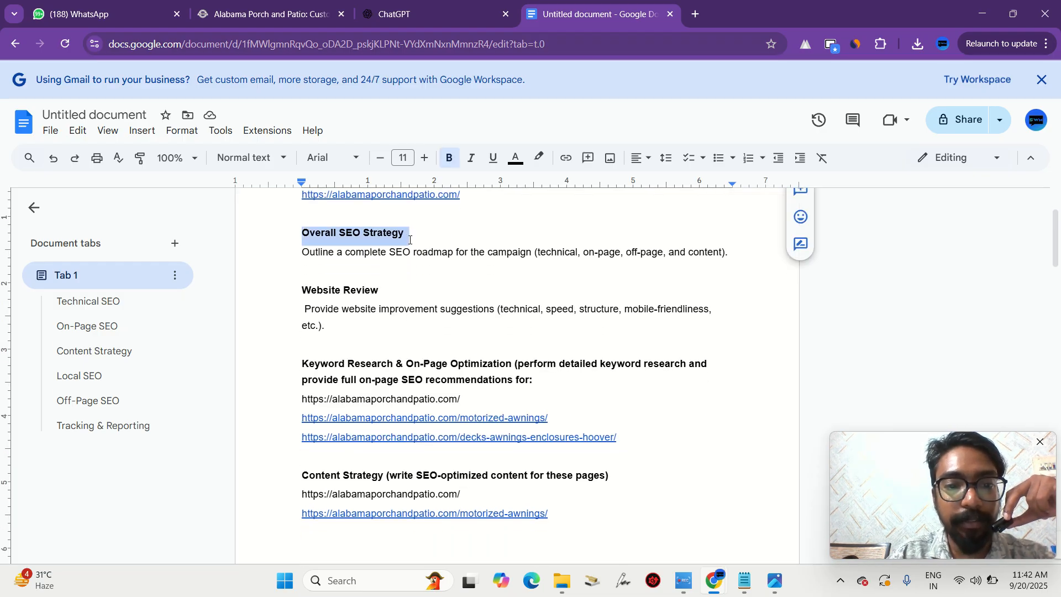
pyautogui.click(397, 252)
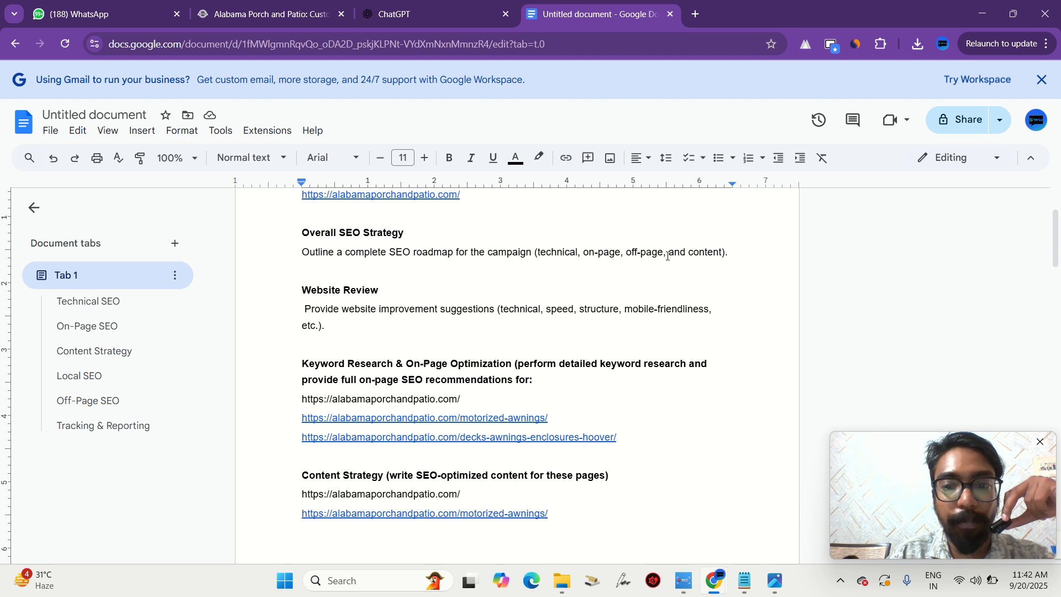
pyautogui.scroll(-1, 456, 306)
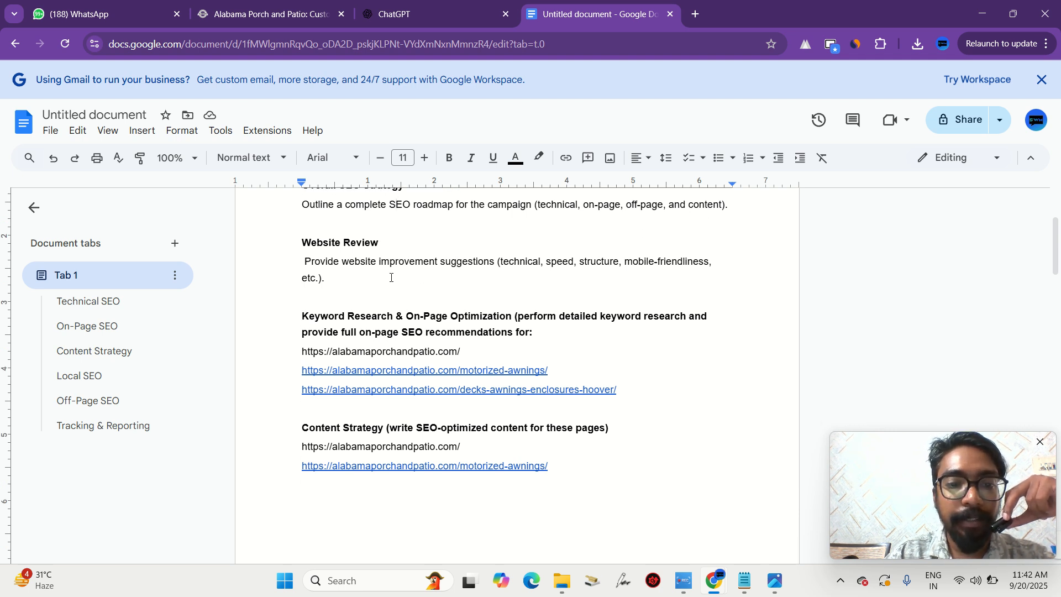
pyautogui.scroll(-1, 392, 277)
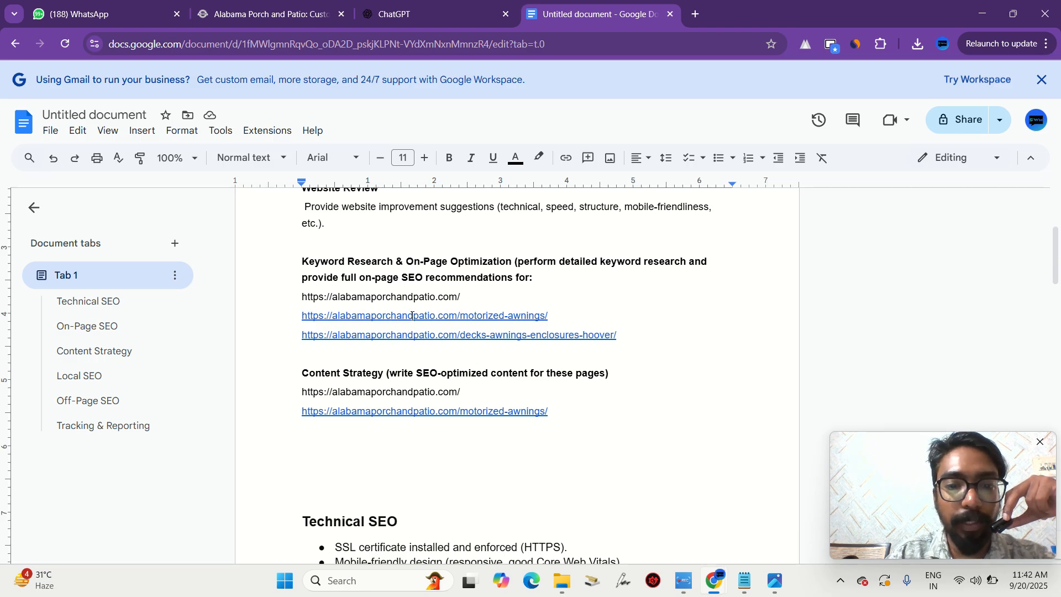
pyautogui.moveTo(402, 259); pyautogui.dragTo(505, 263)
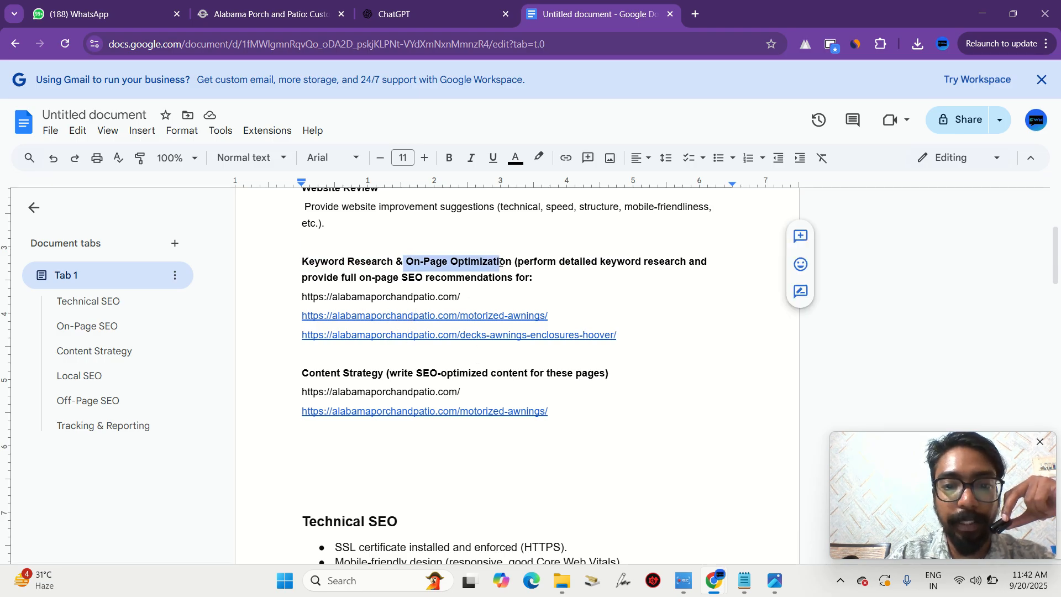
pyautogui.click(506, 264)
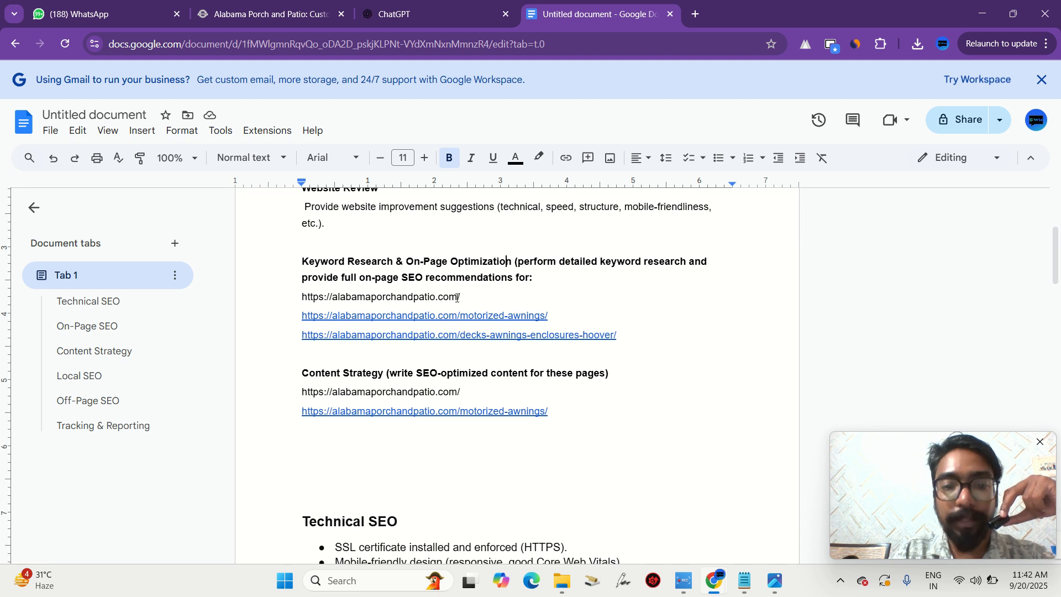
# - Skim the document's SEO checklist from Technical SEO through On-Page SEO, Content Strategy and Local SEO
pyautogui.scroll(-1, 457, 297)
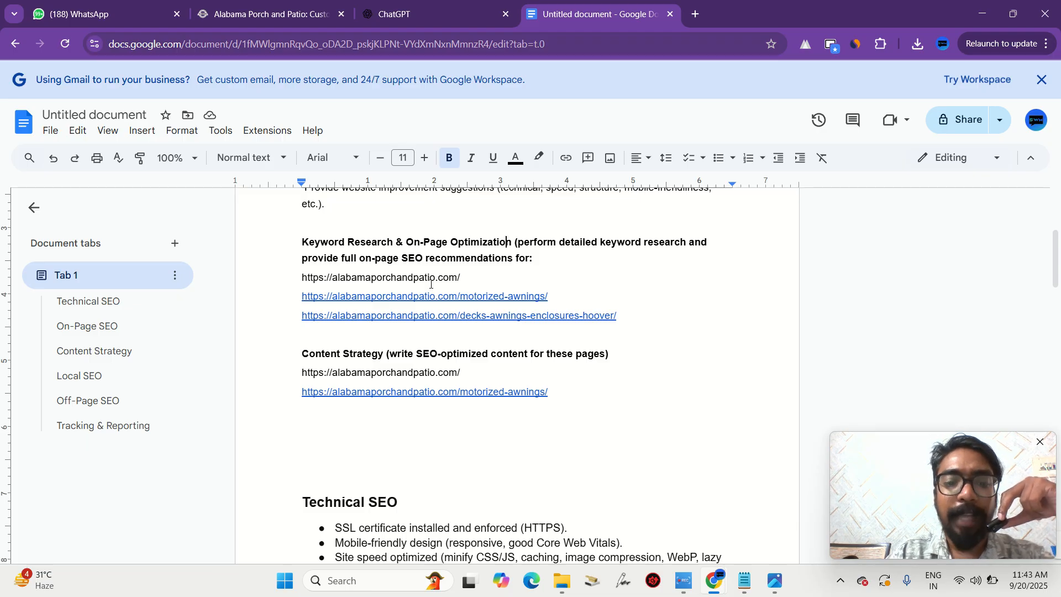
pyautogui.scroll(-5, 431, 284)
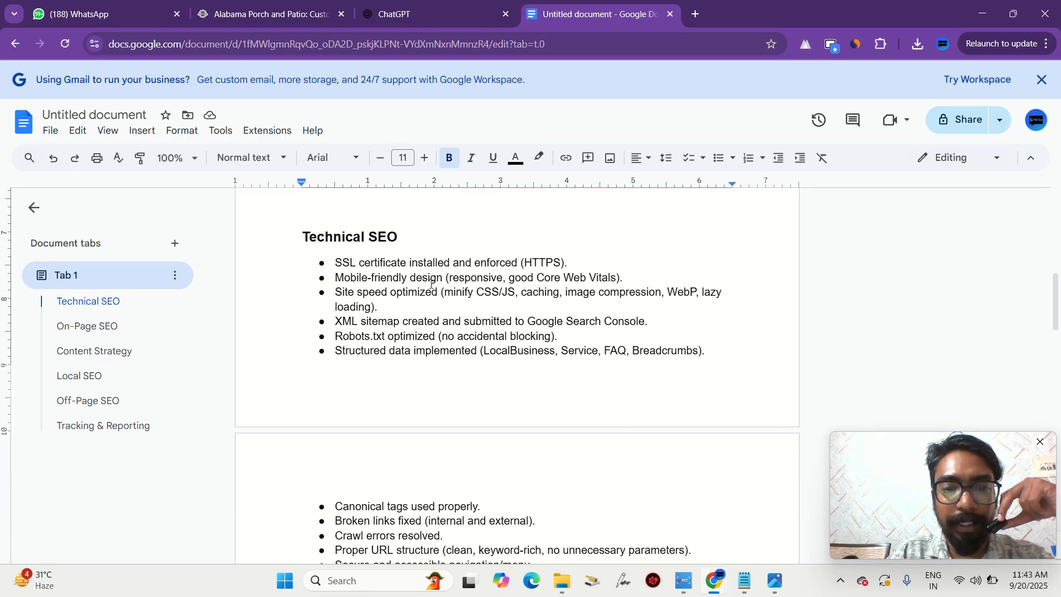
pyautogui.scroll(1, 329, 311)
pyautogui.scroll(-6, 329, 311)
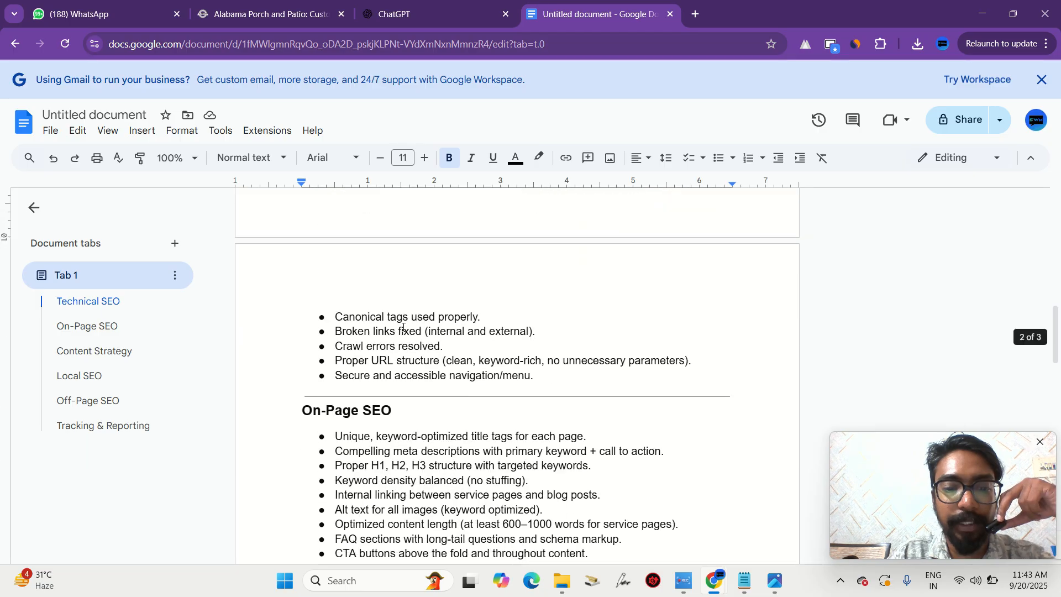
pyautogui.scroll(-3, 401, 353)
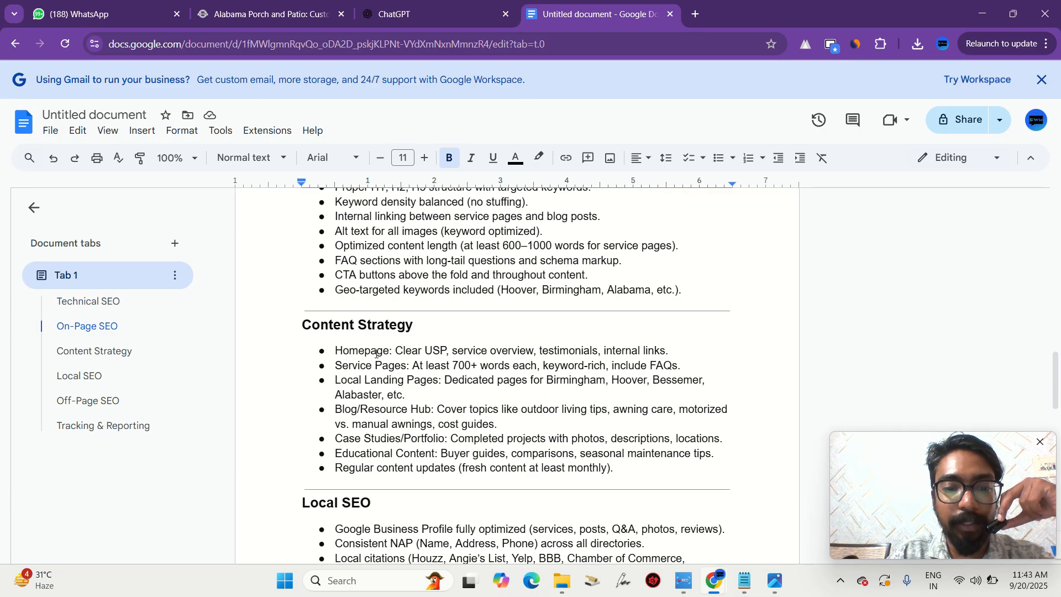
pyautogui.scroll(-3, 377, 354)
pyautogui.scroll(7, 414, 374)
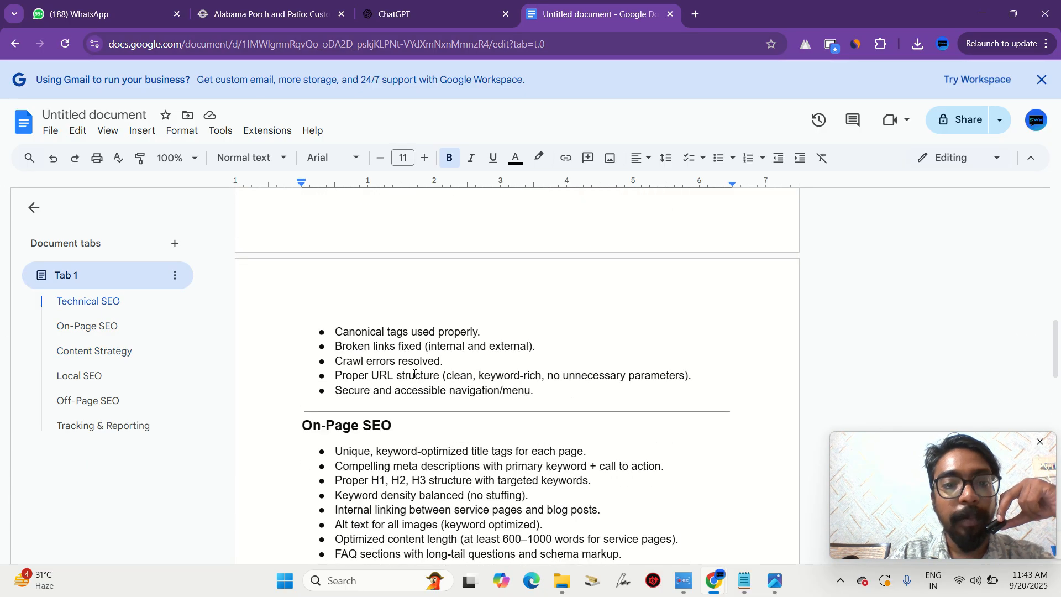
pyautogui.scroll(6, 415, 374)
pyautogui.scroll(-3, 415, 374)
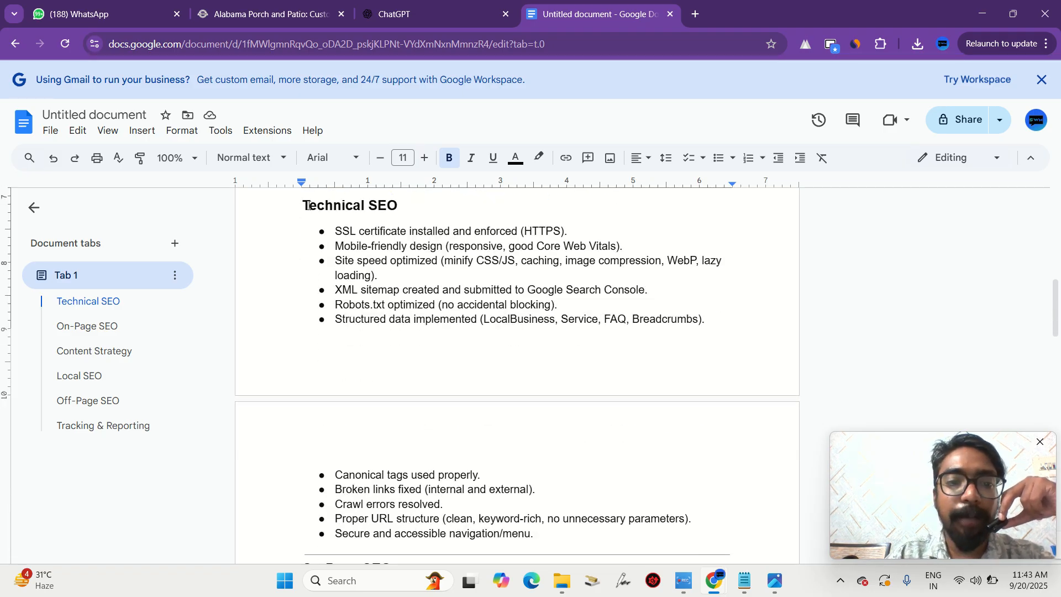
# - Highlight the SSL certificate item under Technical SEO and check the connection information of the alabamaporchandpatio.com site
pyautogui.moveTo(309, 205); pyautogui.dragTo(401, 208)
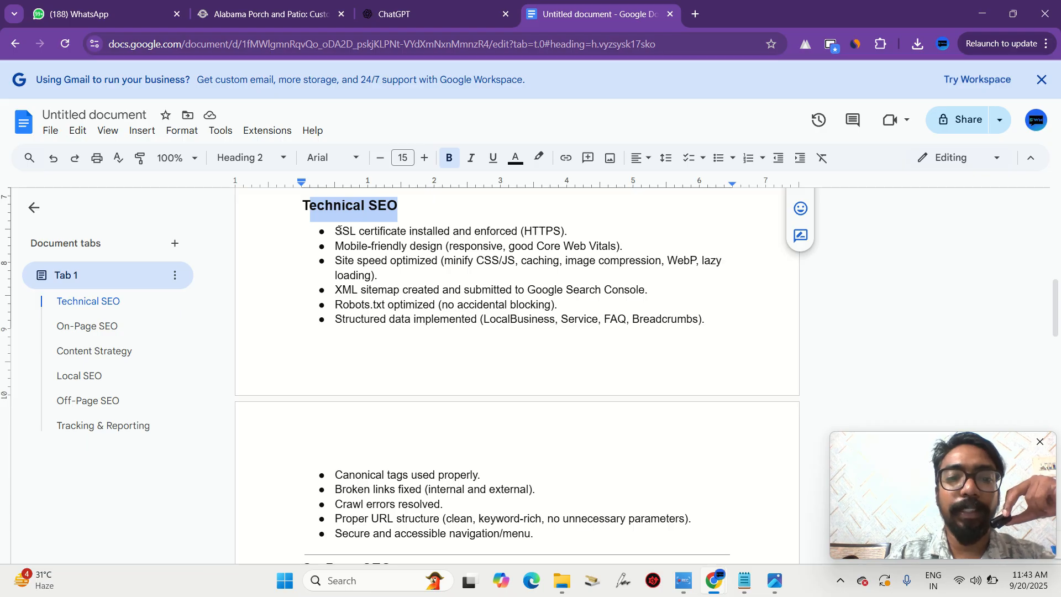
pyautogui.moveTo(338, 231); pyautogui.dragTo(430, 237)
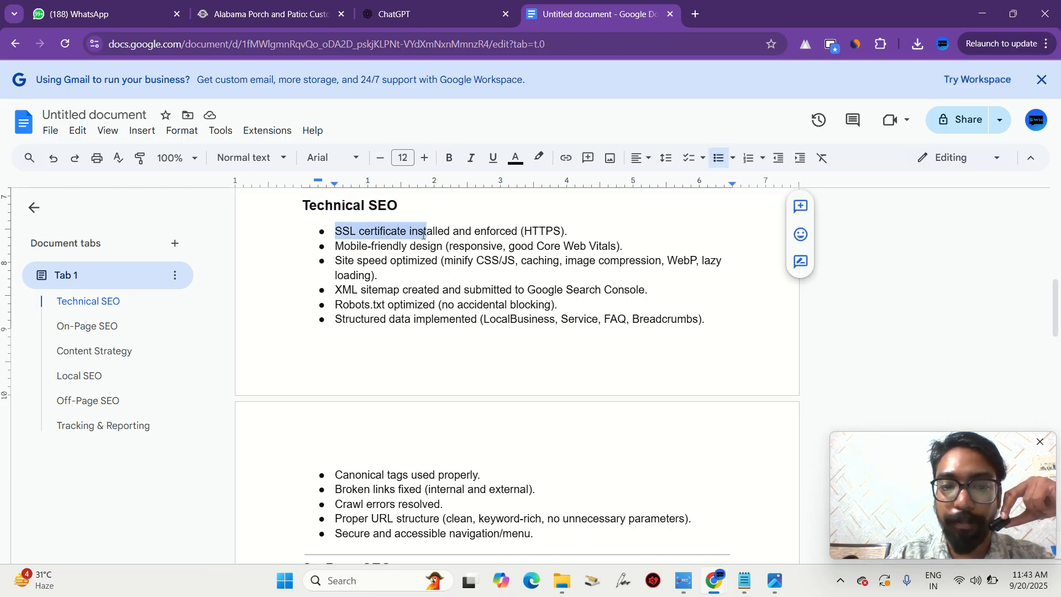
pyautogui.click(373, 231)
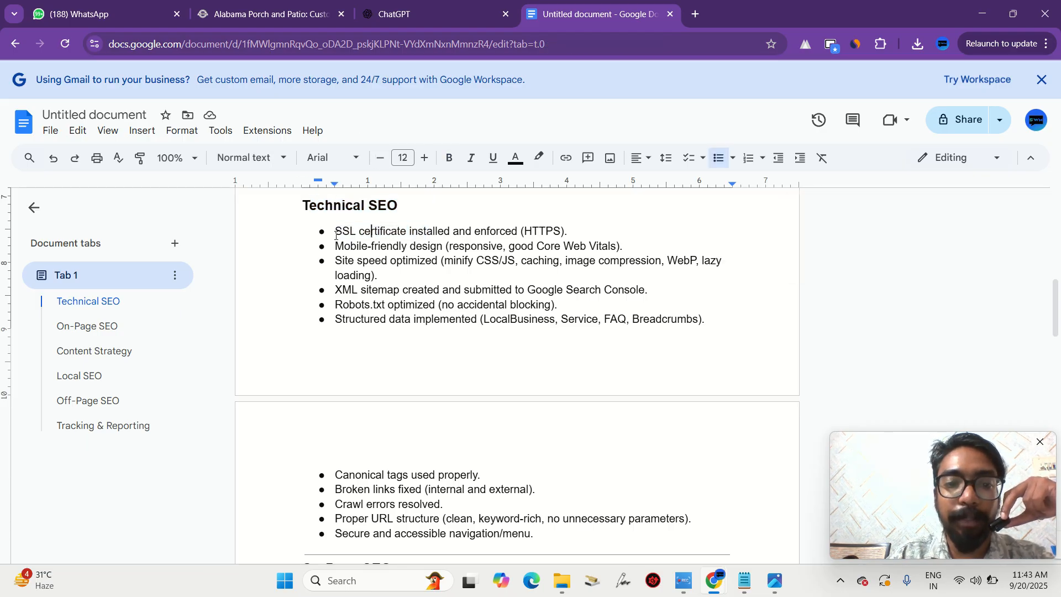
pyautogui.moveTo(336, 232); pyautogui.dragTo(502, 232)
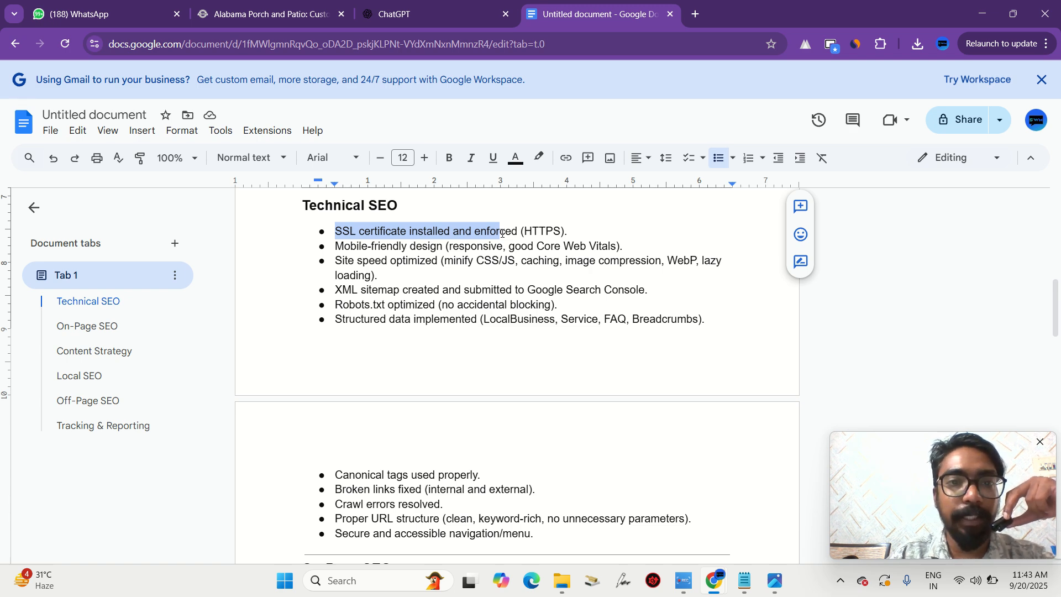
pyautogui.click(323, 16)
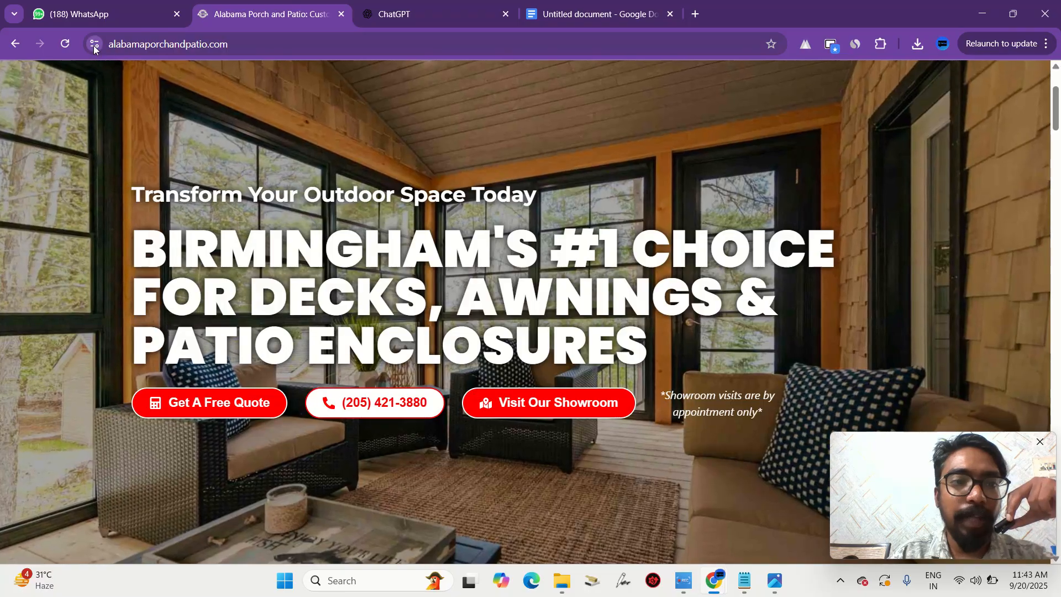
pyautogui.click(95, 44)
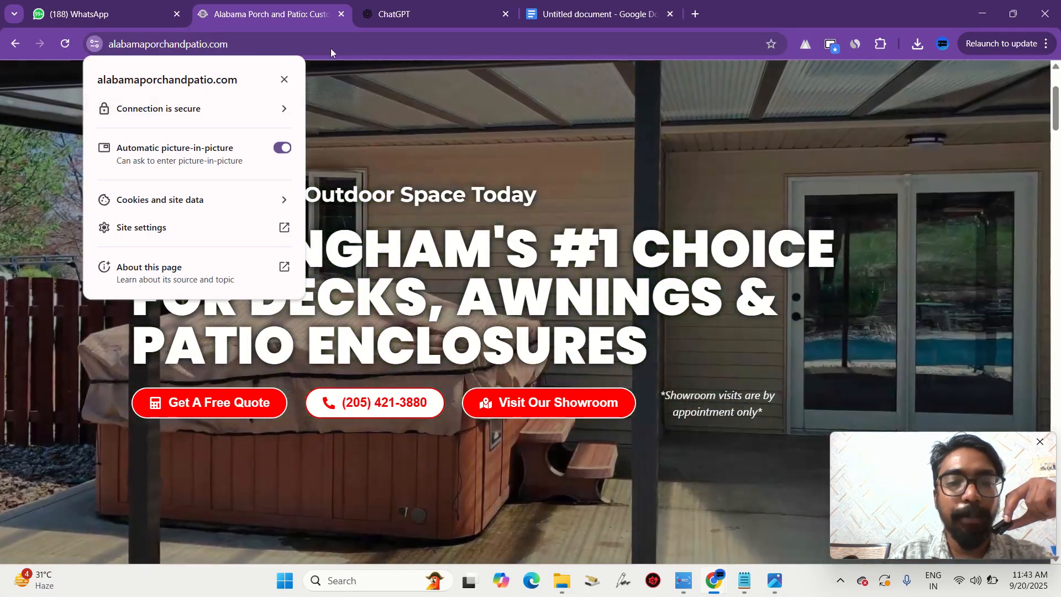
# - Return to the checklist's mobile-friendly design item and look over the Alabama Porch and Patio homepage at full width
pyautogui.click(558, 14)
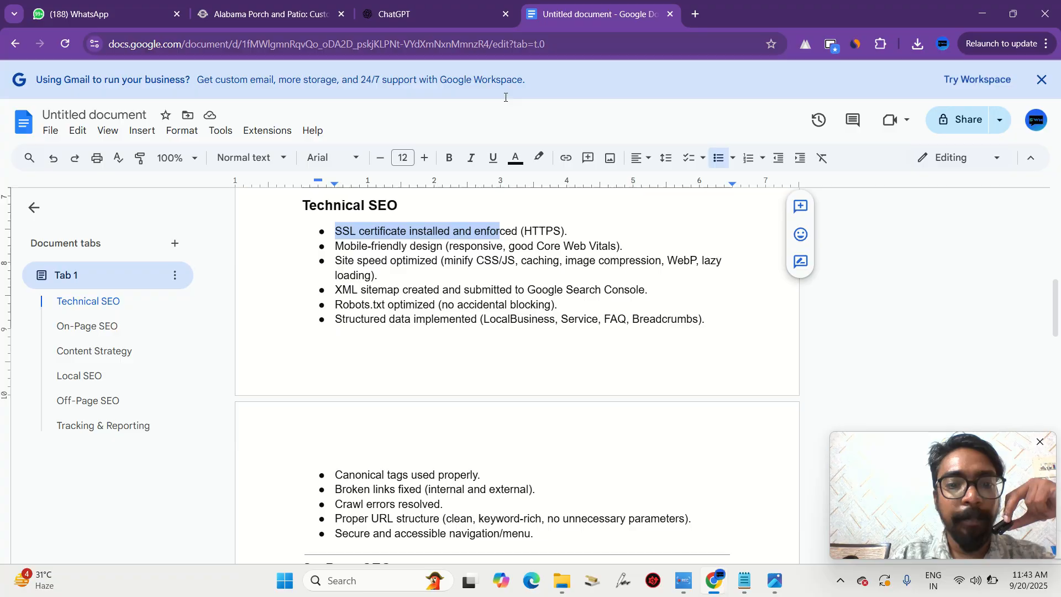
pyautogui.click(361, 274)
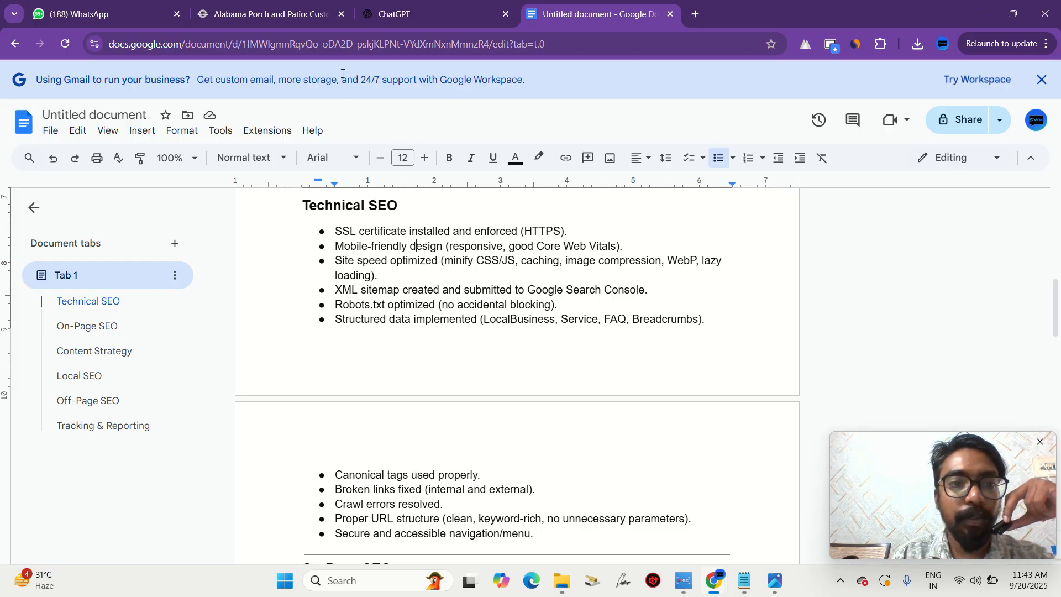
pyautogui.click(271, 14)
pyautogui.scroll(-5, 389, 257)
pyautogui.scroll(5, 389, 257)
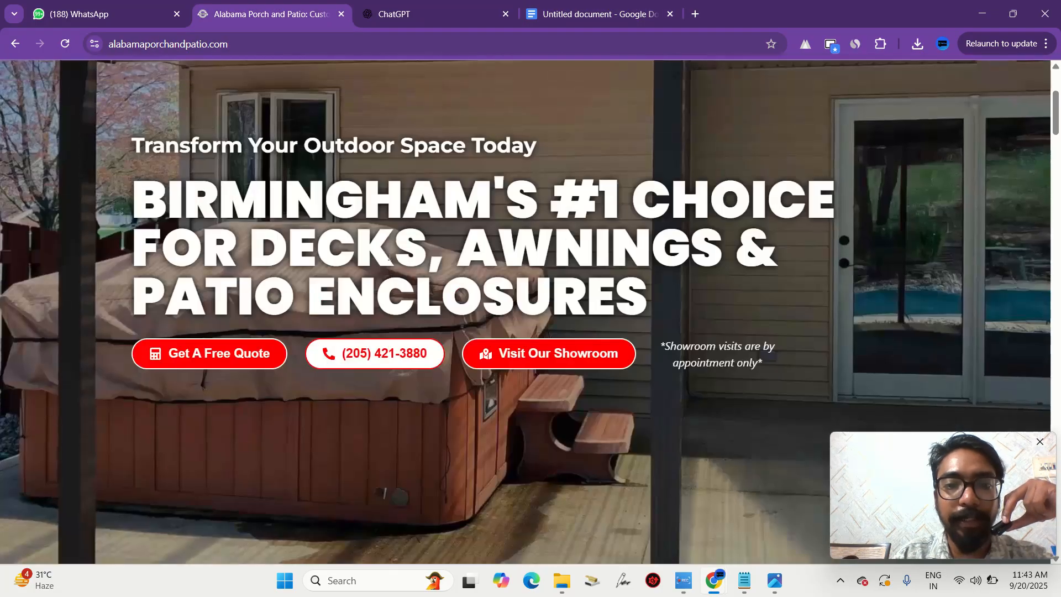
pyautogui.scroll(-5, 389, 257)
pyautogui.scroll(5, 389, 256)
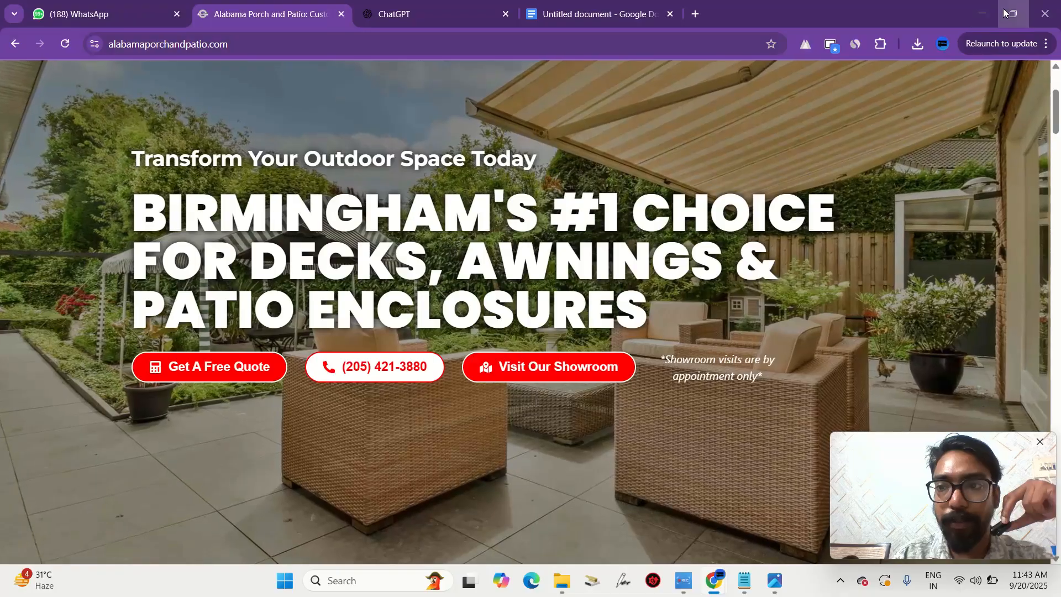
# - Shrink the browser window to a phone-like width and inspect the homepage's mobile navigation menu, closing it again
pyautogui.click(1012, 13)
pyautogui.scroll(3, 417, 184)
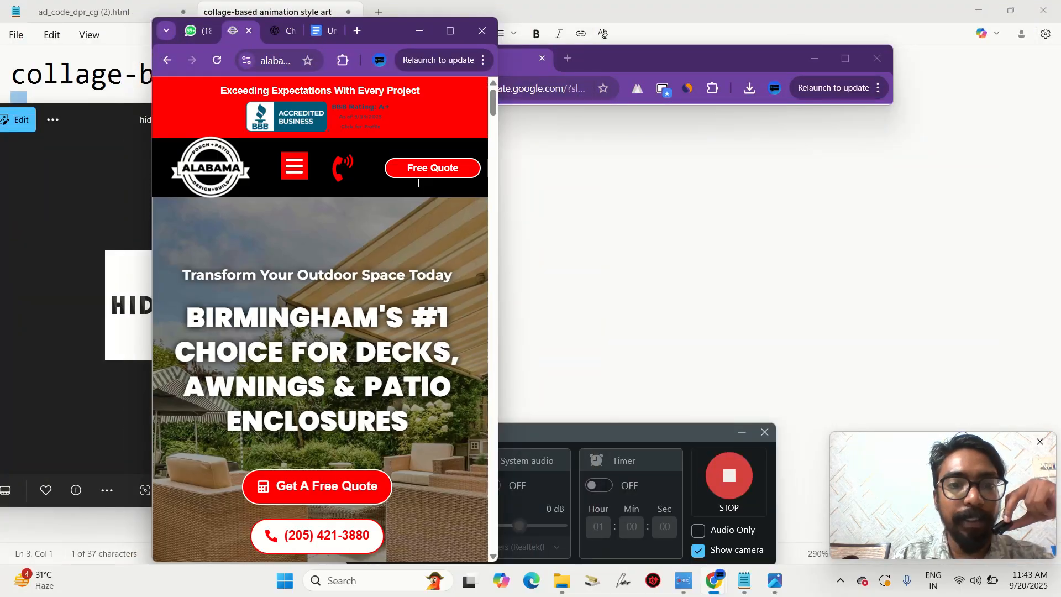
pyautogui.scroll(-4, 418, 183)
pyautogui.scroll(4, 418, 182)
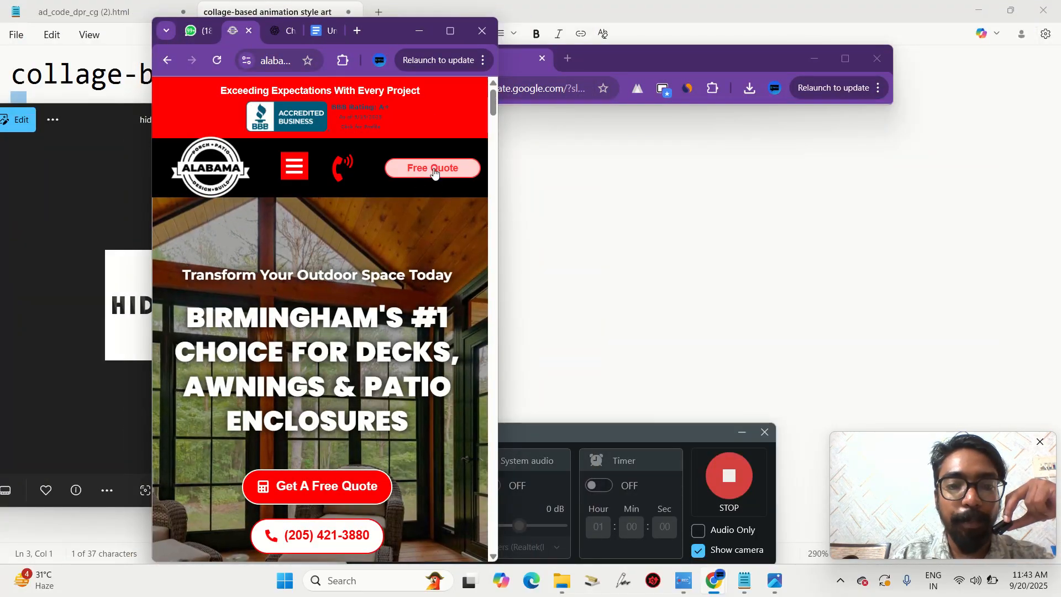
pyautogui.click(294, 169)
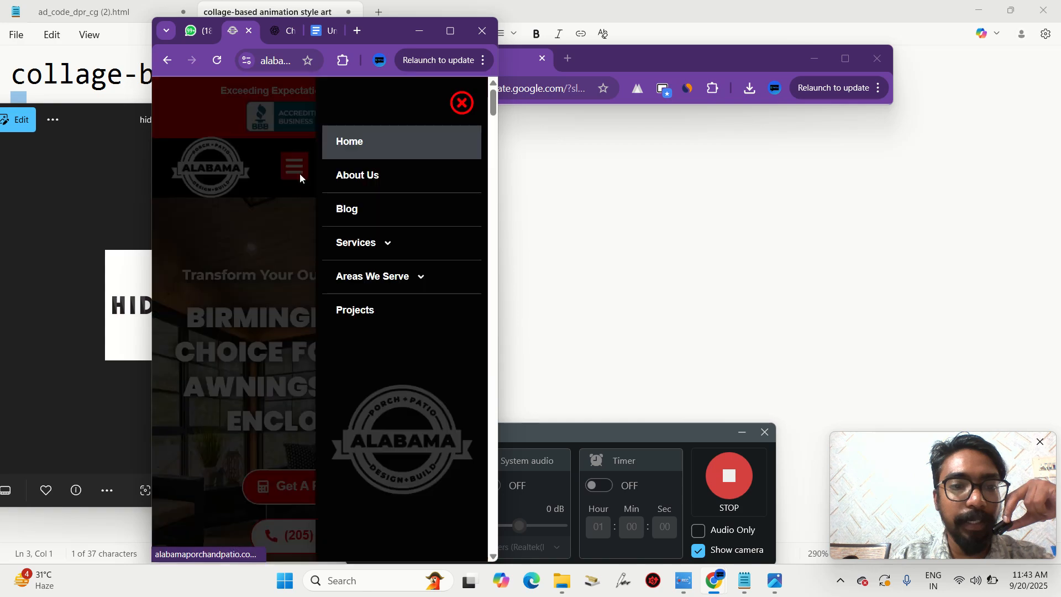
pyautogui.click(458, 103)
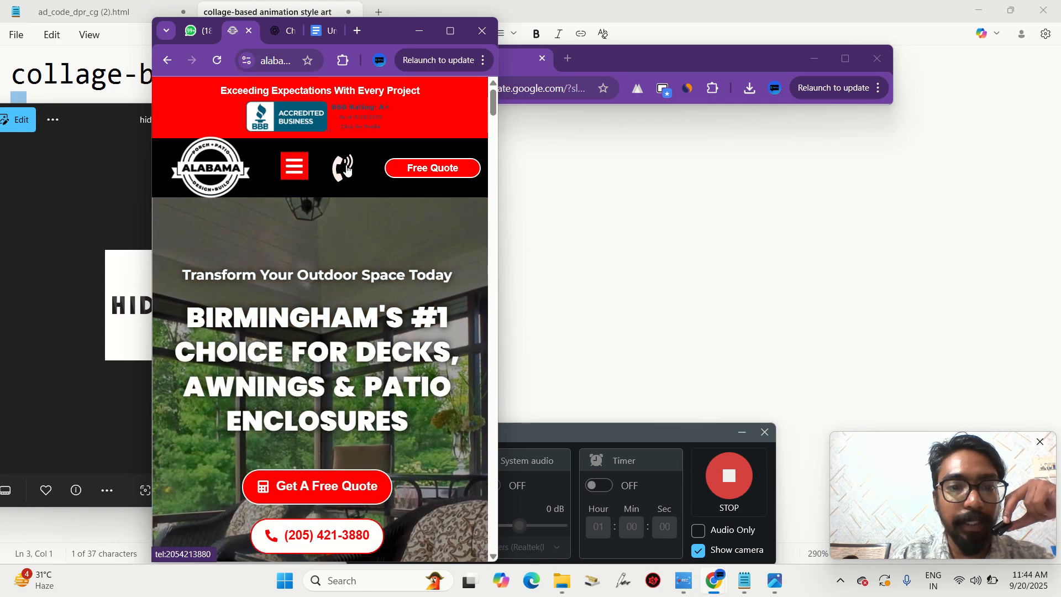
# - Examine how the homepage's header, hero heading, call-to-action buttons and welcome section fit the narrow mobile layout
pyautogui.scroll(-3, 354, 264)
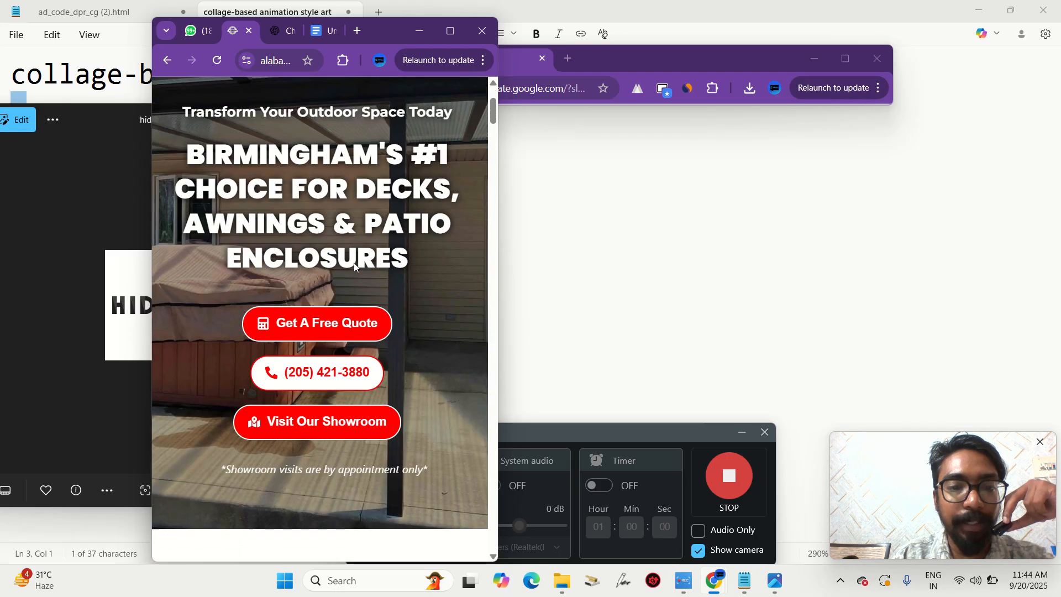
pyautogui.scroll(3, 354, 263)
pyautogui.scroll(-4, 354, 263)
pyautogui.scroll(4, 354, 263)
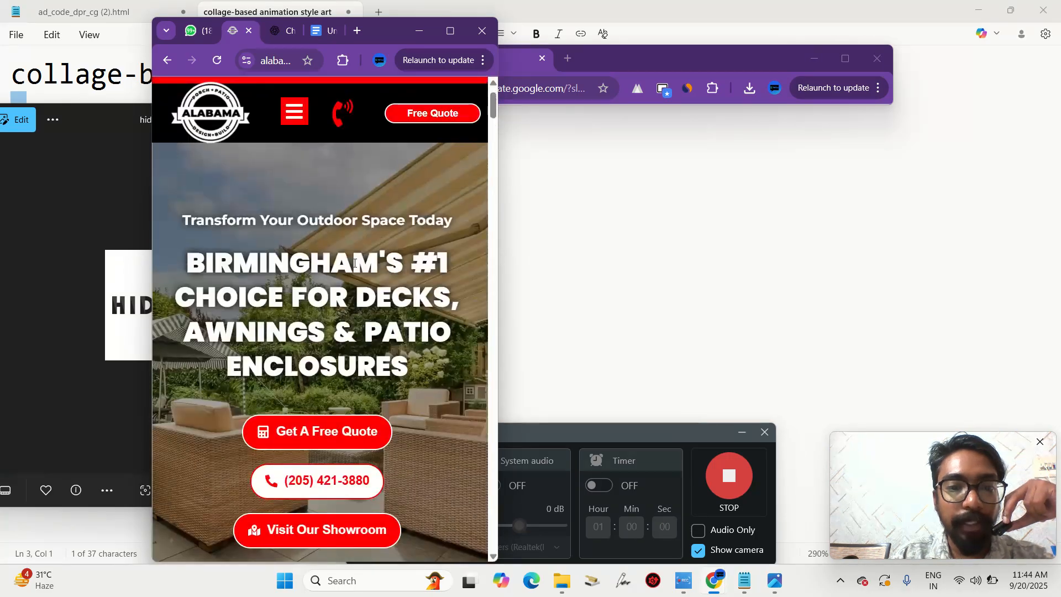
pyautogui.scroll(-10, 355, 263)
pyautogui.scroll(8, 354, 266)
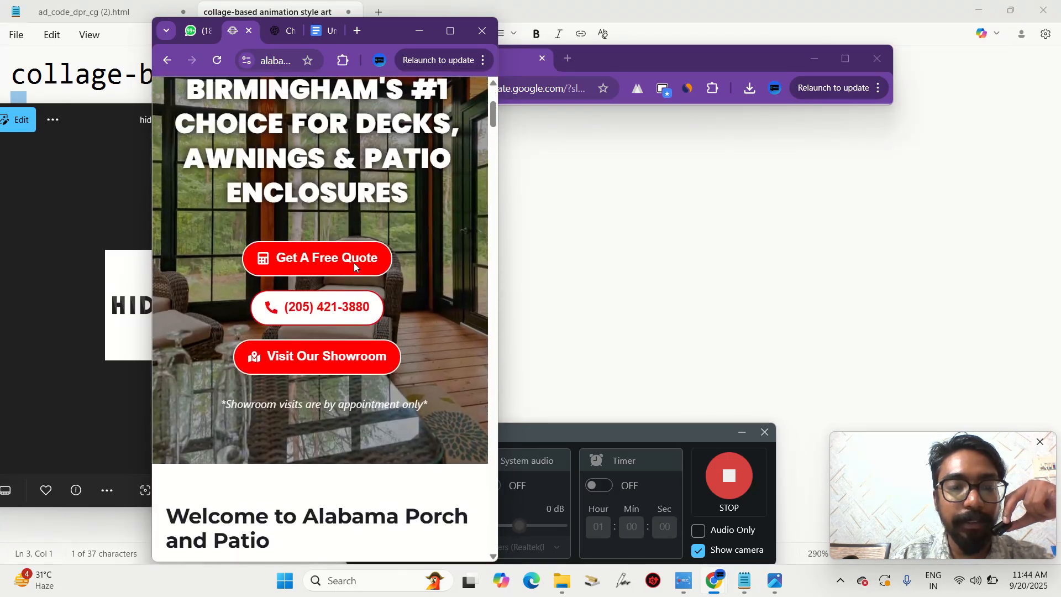
pyautogui.scroll(5, 354, 263)
pyautogui.scroll(-12, 354, 263)
pyautogui.scroll(10, 331, 193)
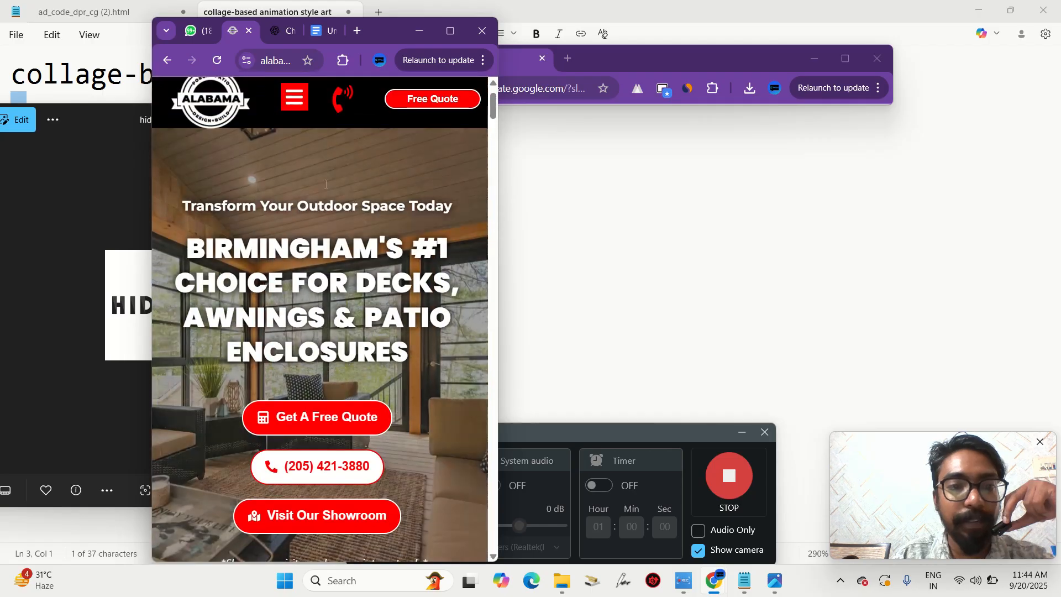
pyautogui.scroll(2, 250, 181)
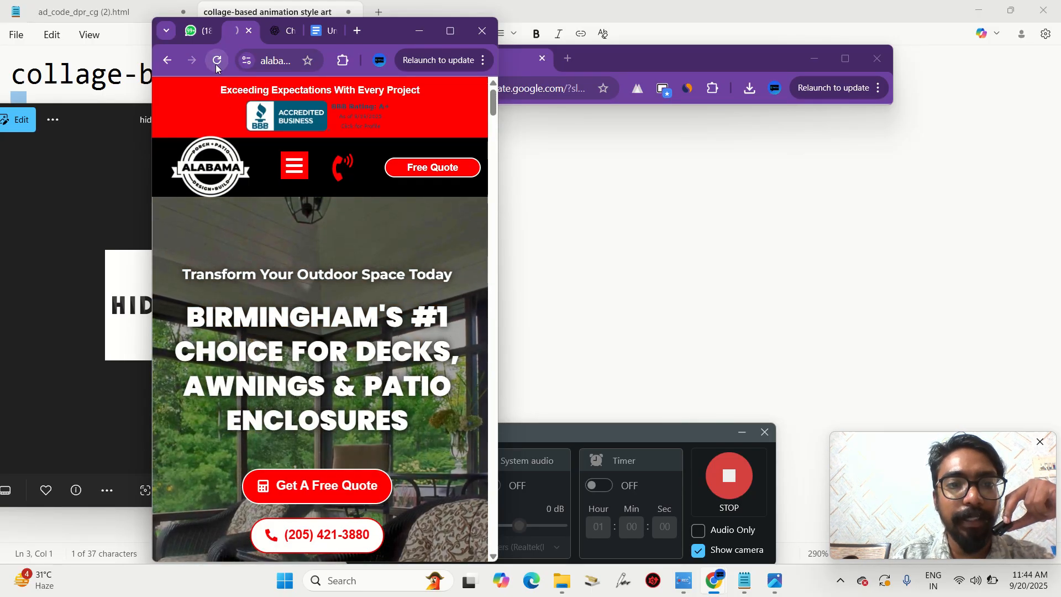
# - Reload the homepage at phone-like width and examine how the welcome text, inline links and accreditation badges fit the mobile layout
pyautogui.click(216, 62)
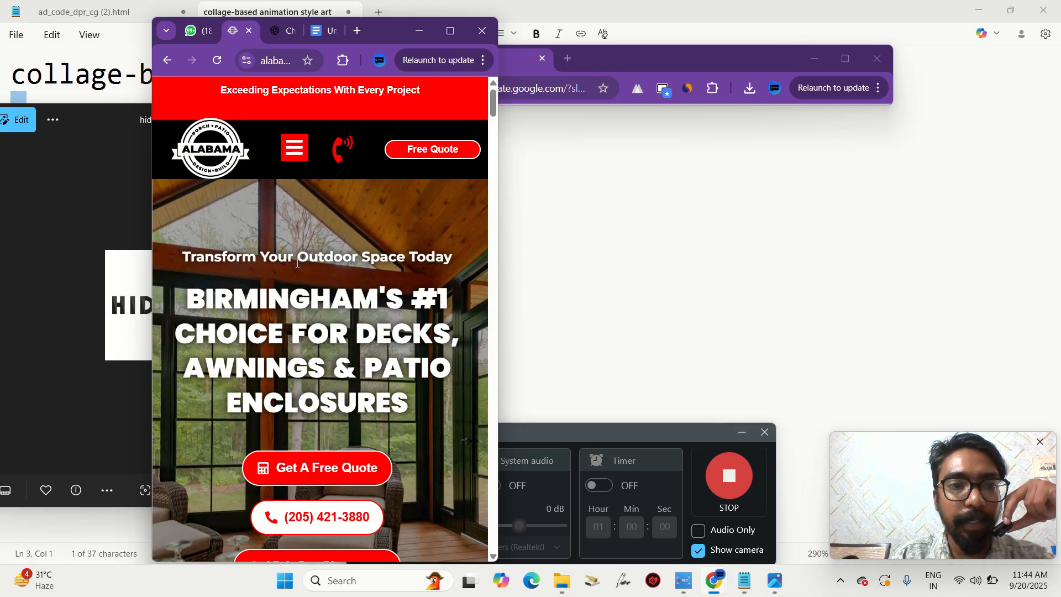
pyautogui.scroll(-10, 297, 264)
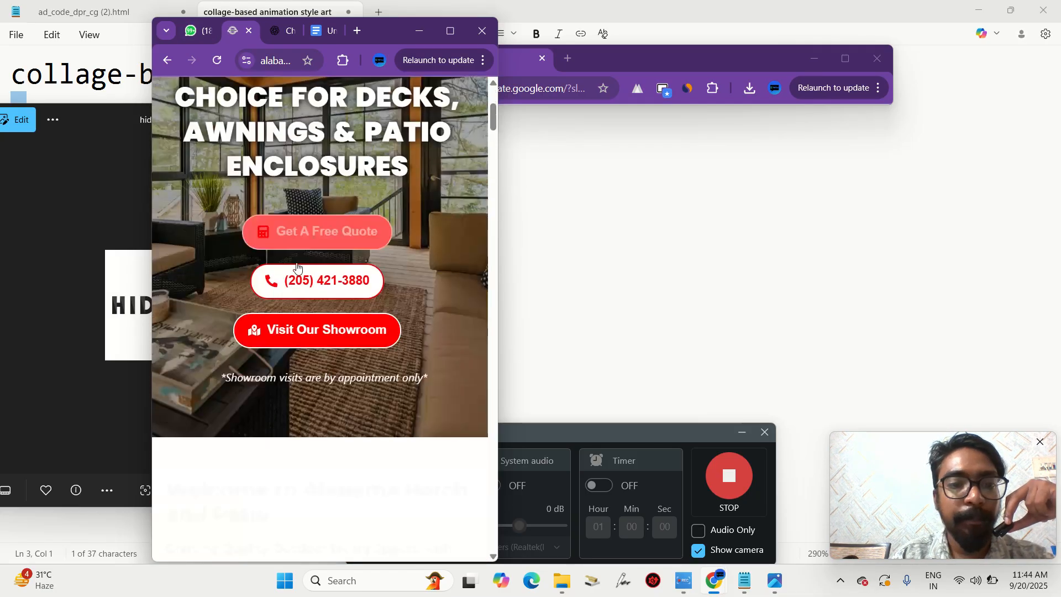
pyautogui.scroll(-12, 297, 267)
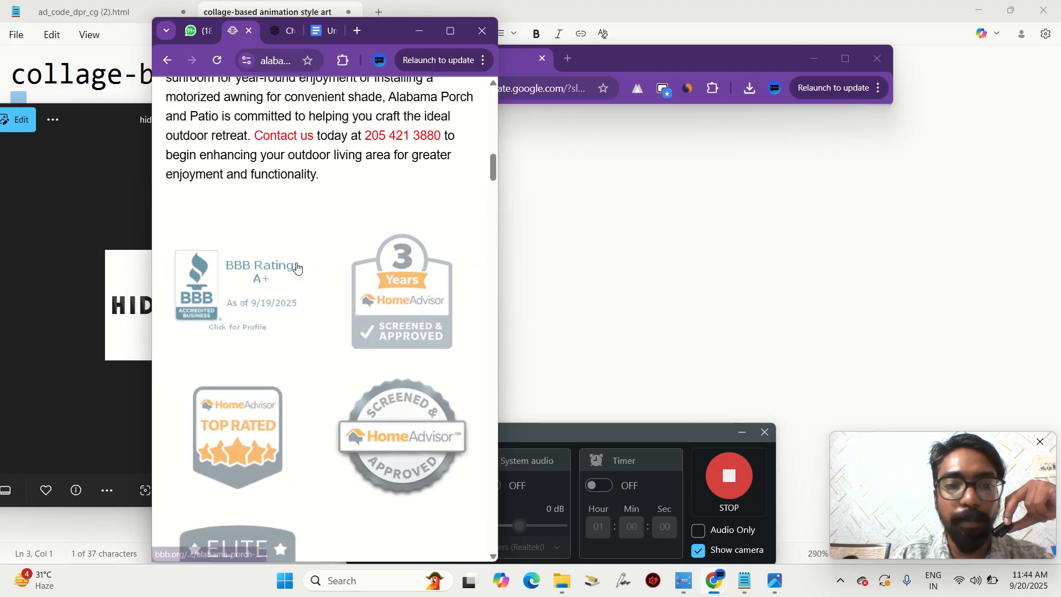
pyautogui.scroll(-2, 297, 267)
pyautogui.scroll(5, 296, 267)
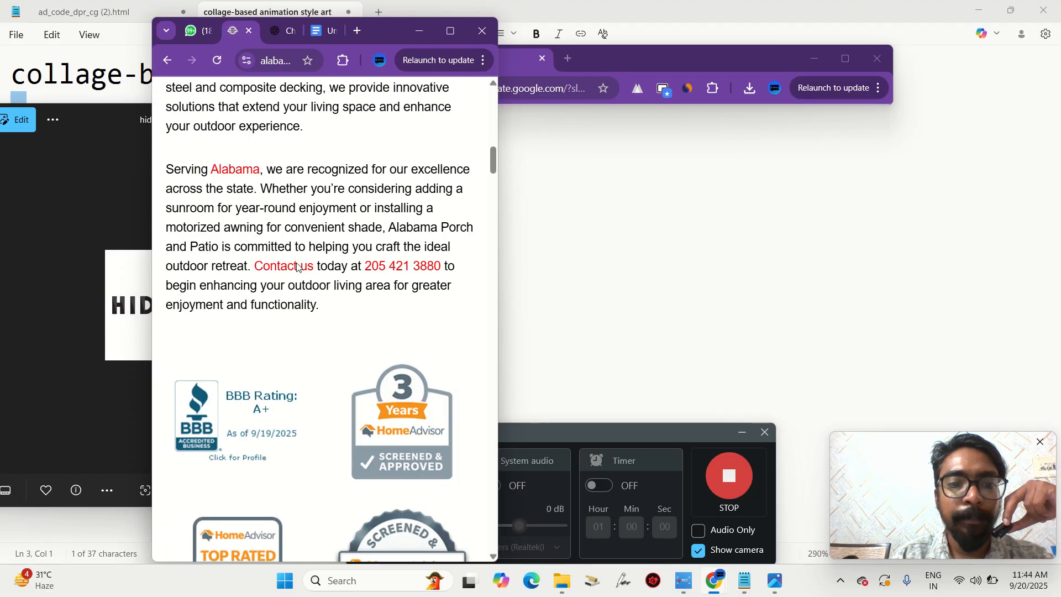
pyautogui.scroll(-5, 296, 267)
pyautogui.scroll(6, 297, 267)
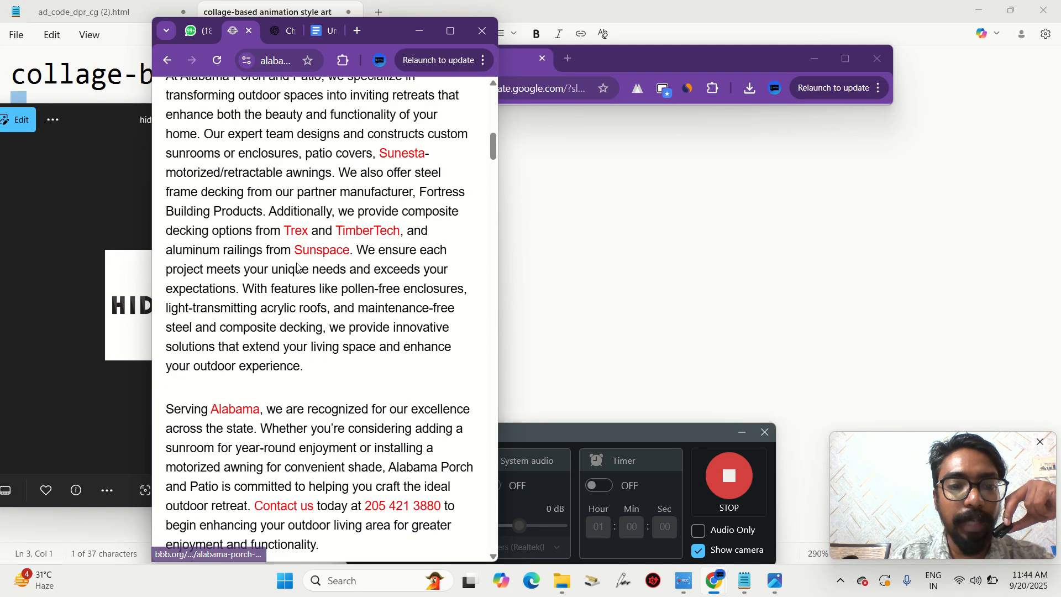
pyautogui.scroll(5, 297, 267)
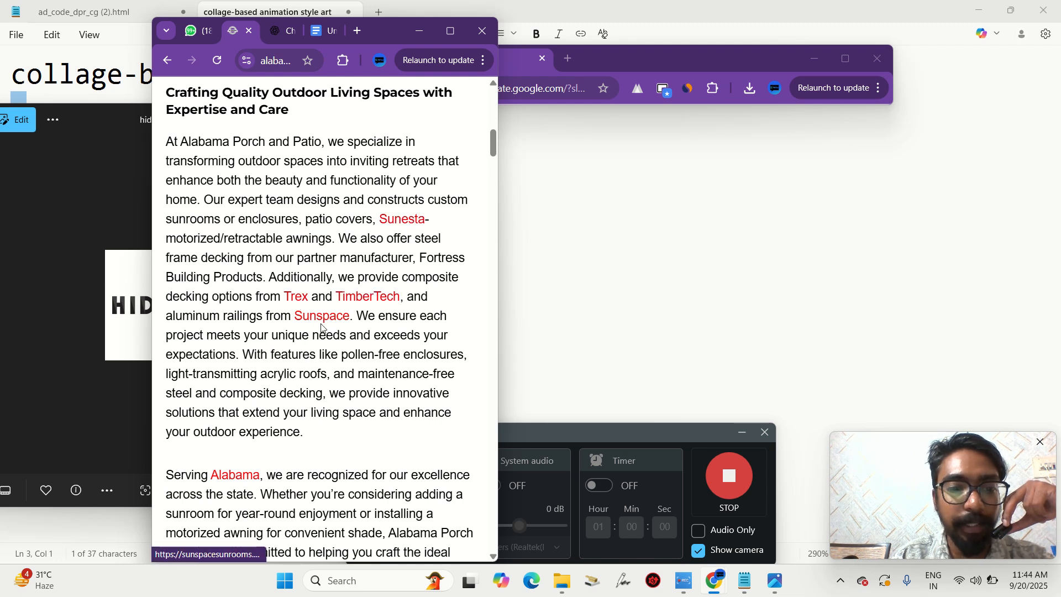
pyautogui.scroll(-9, 341, 312)
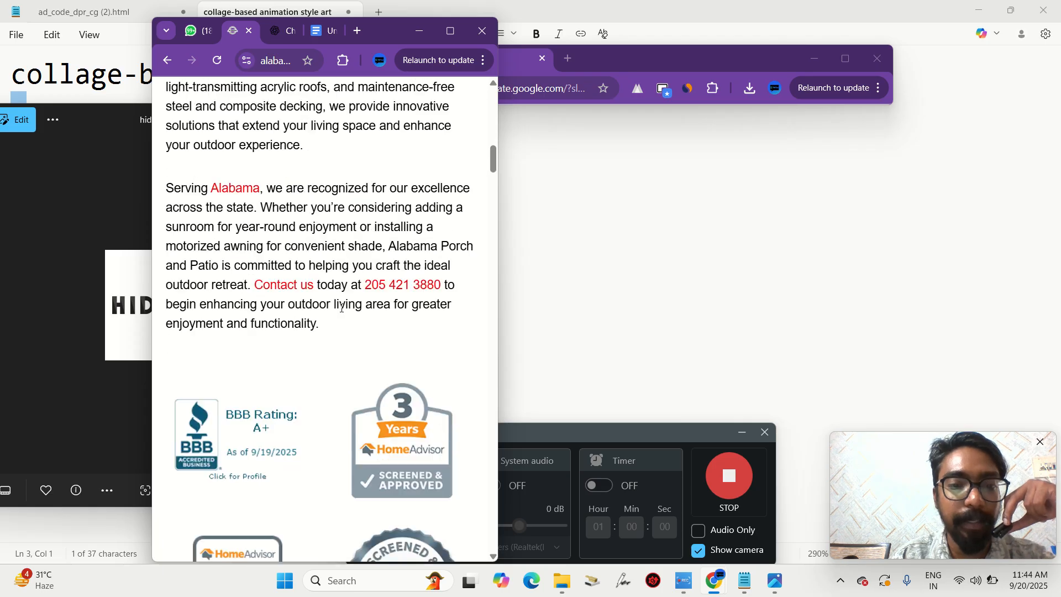
pyautogui.scroll(5, 341, 313)
pyautogui.scroll(-2, 341, 312)
pyautogui.scroll(-8, 341, 313)
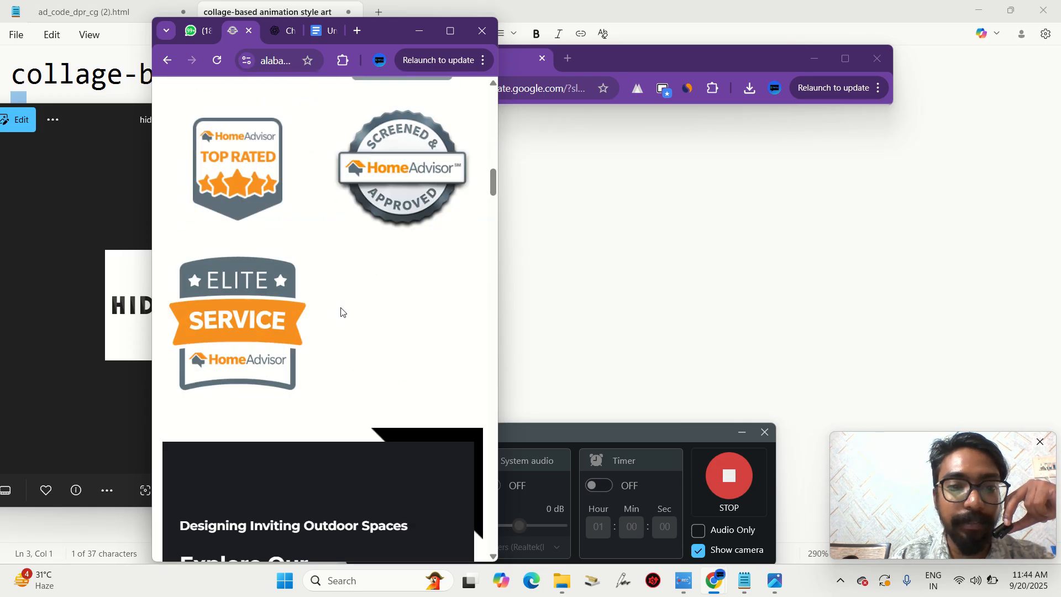
pyautogui.scroll(14, 341, 312)
pyautogui.scroll(10, 341, 309)
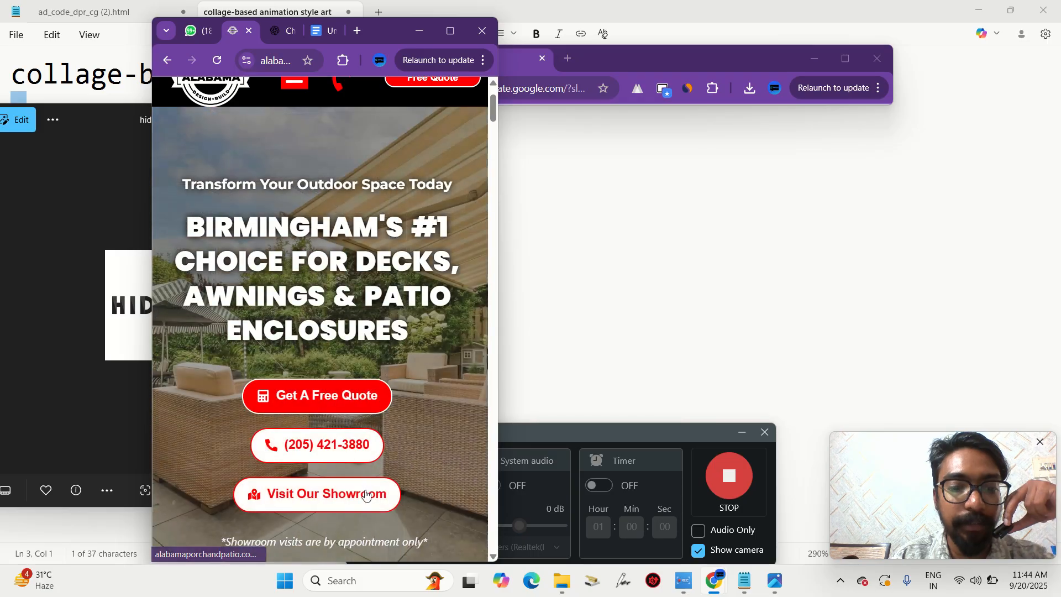
# - Inspect how the homepage's service cards, from Sunrooms & Enclosures through Aluminum Railing, stack in the narrow mobile layout
pyautogui.scroll(-9, 397, 409)
pyautogui.scroll(-15, 398, 412)
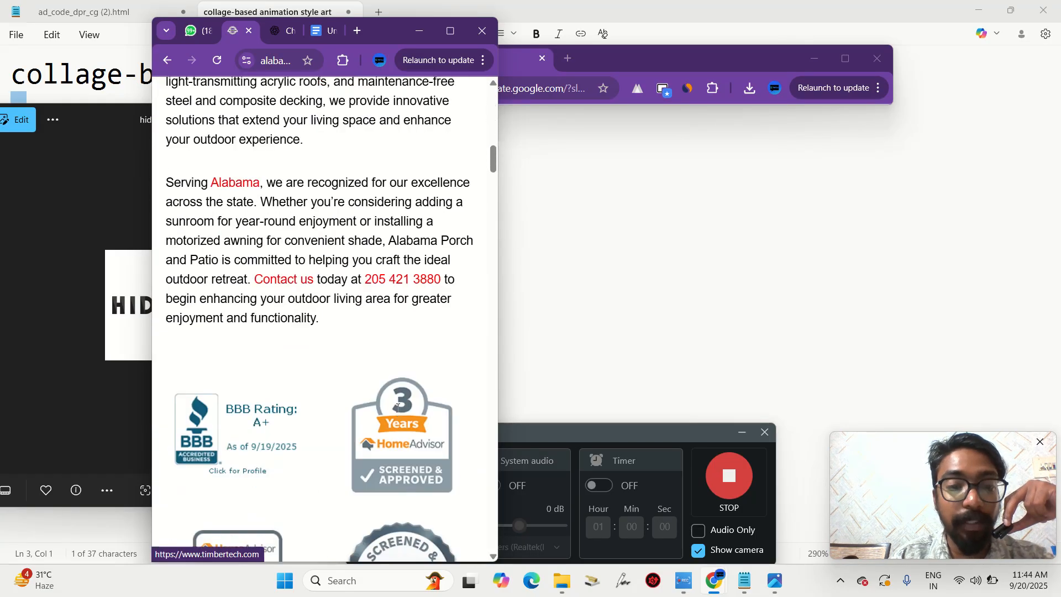
pyautogui.scroll(-7, 397, 409)
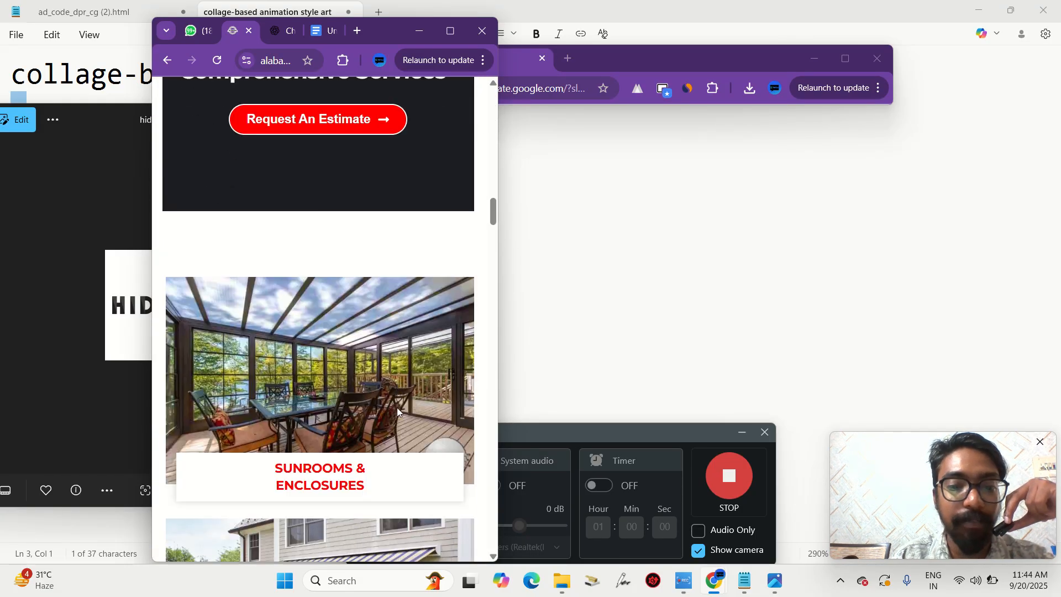
pyautogui.scroll(-8, 397, 409)
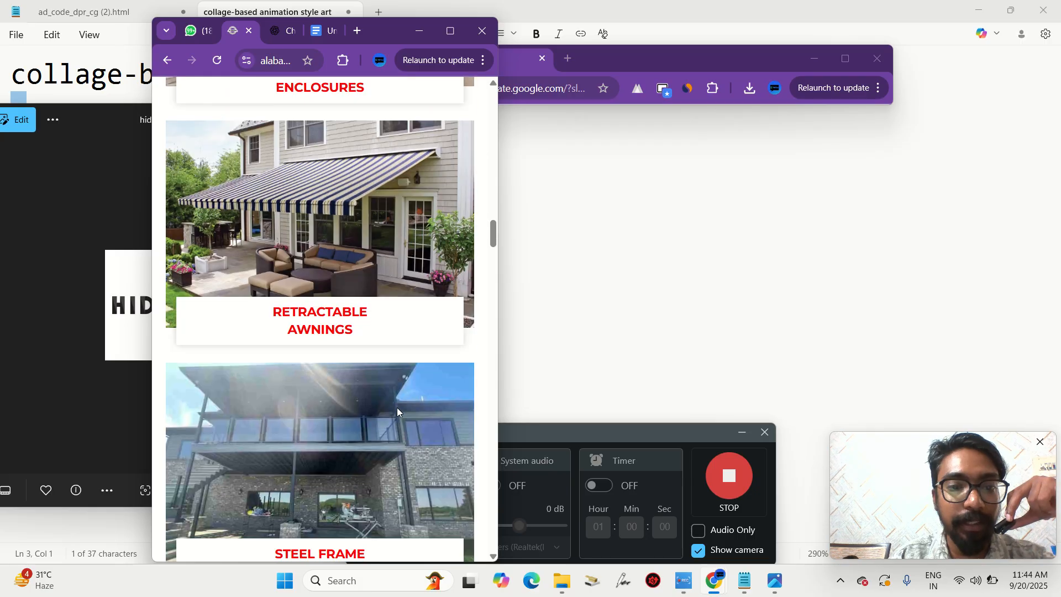
pyautogui.scroll(8, 396, 409)
pyautogui.scroll(3, 397, 411)
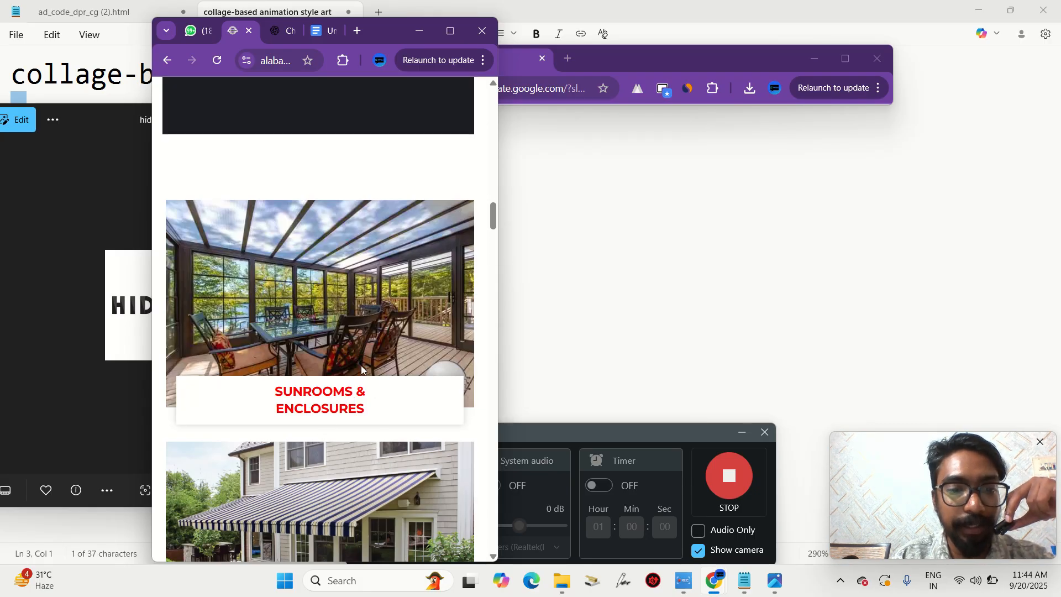
pyautogui.scroll(-3, 362, 369)
pyautogui.scroll(-2, 318, 326)
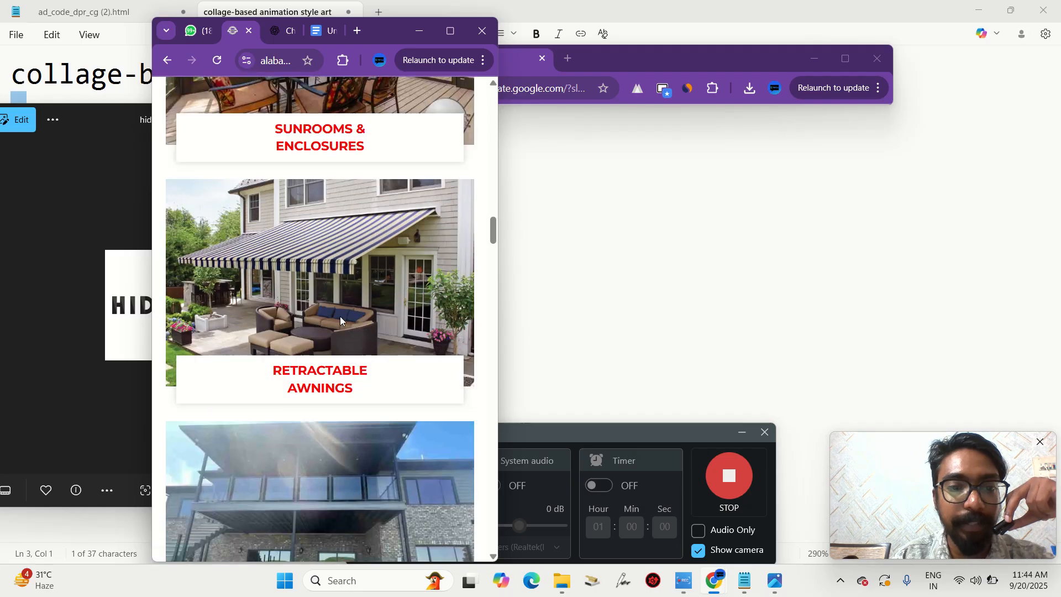
pyautogui.scroll(-15, 327, 305)
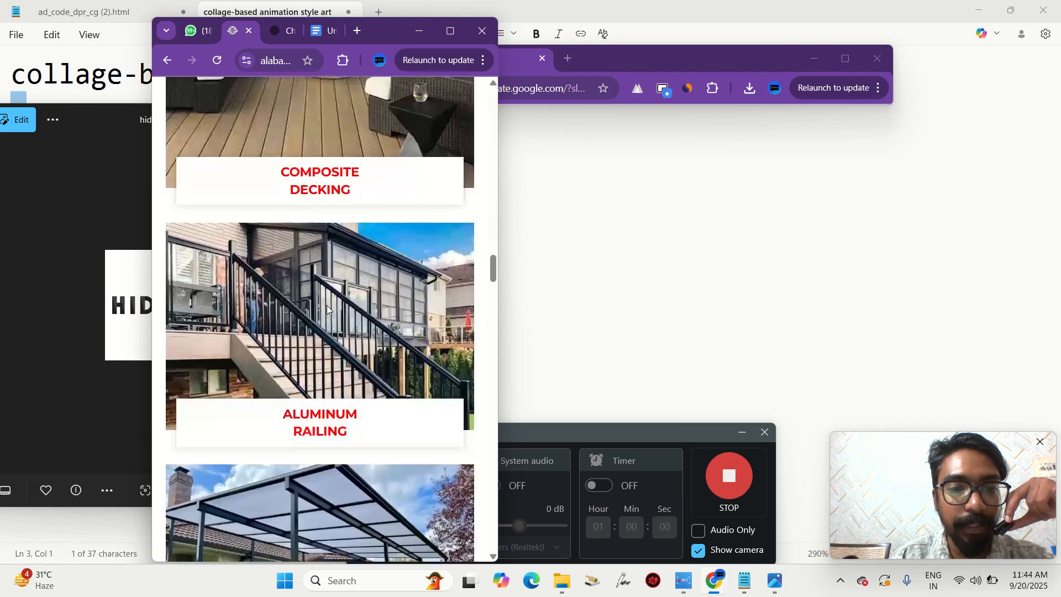
pyautogui.scroll(-6, 326, 305)
pyautogui.scroll(4, 327, 305)
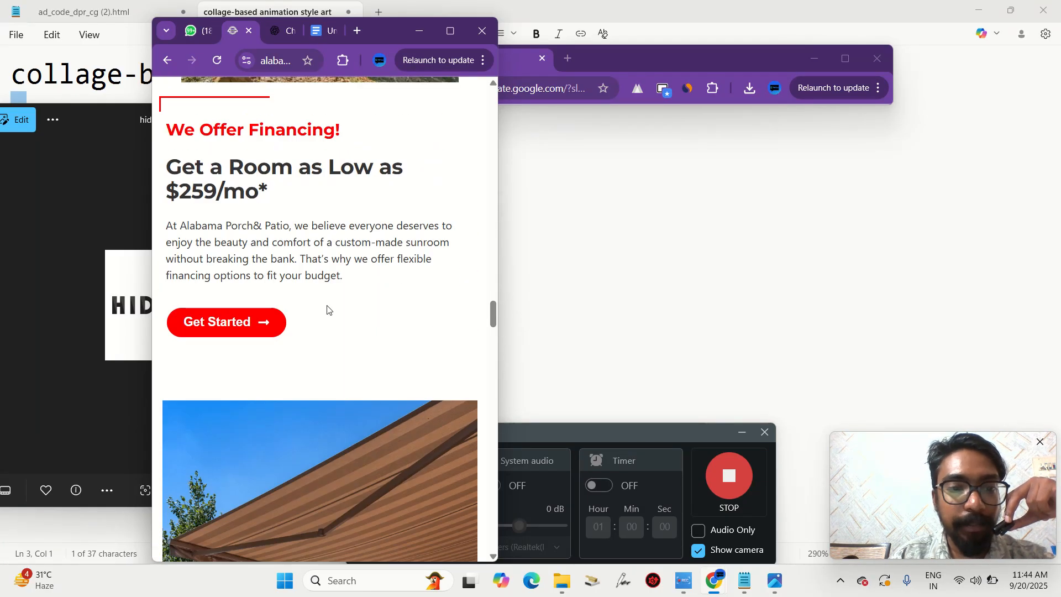
# - Examine the mobile layout of the Our Commitment text, customer reviews and Why Choose Us cards
pyautogui.scroll(-14, 278, 410)
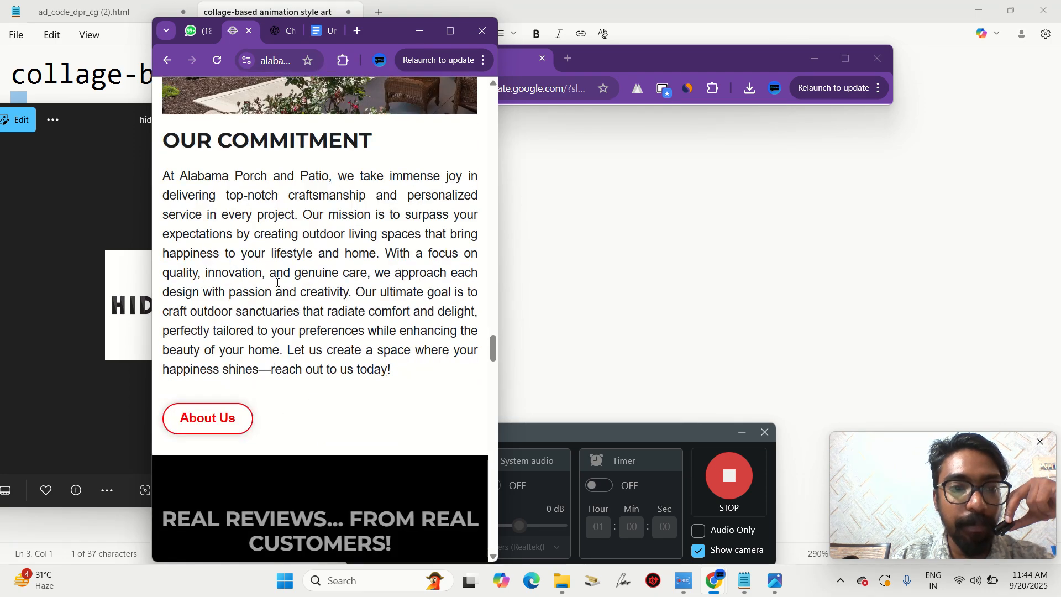
pyautogui.scroll(-5, 288, 277)
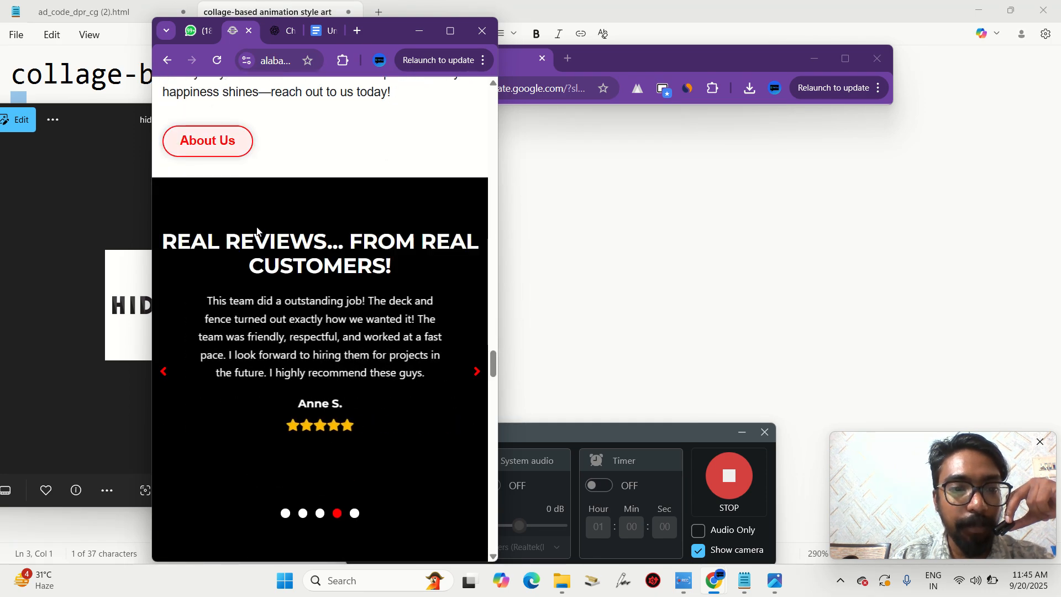
pyautogui.scroll(-1, 279, 252)
pyautogui.scroll(-7, 316, 261)
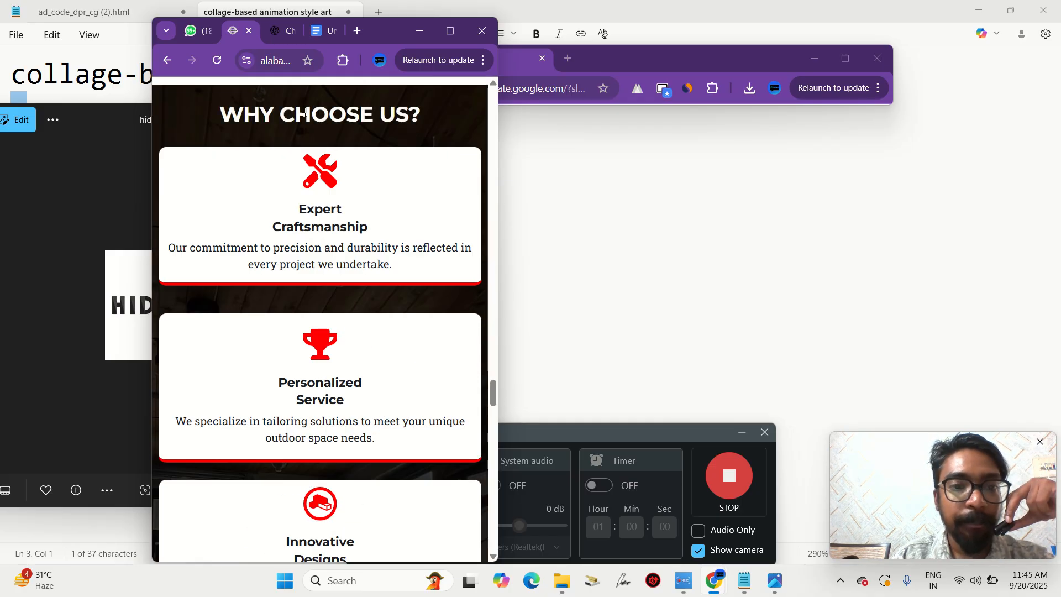
pyautogui.scroll(-3, 396, 383)
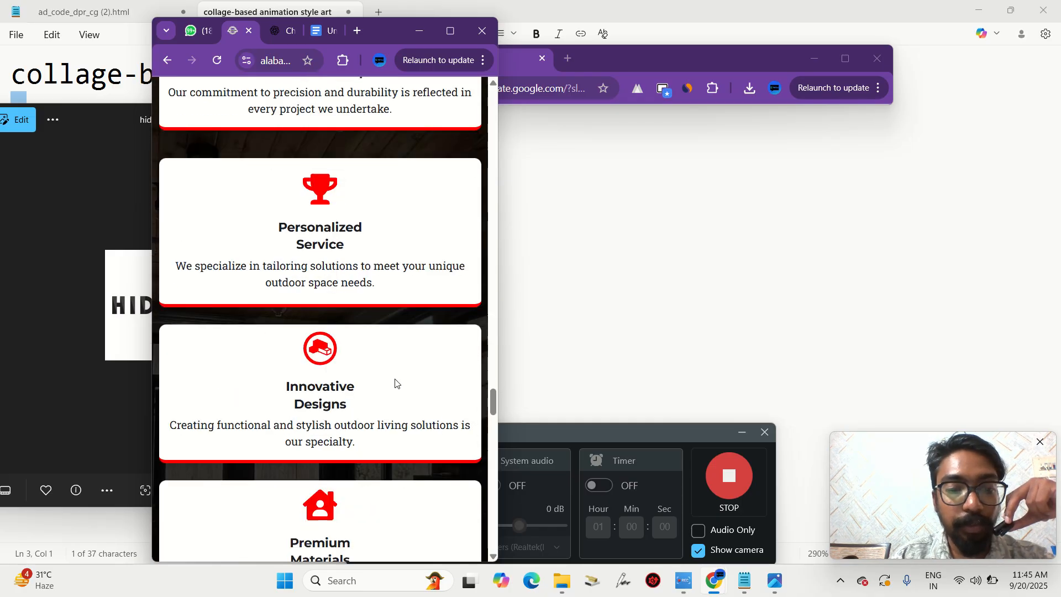
pyautogui.scroll(2, 396, 383)
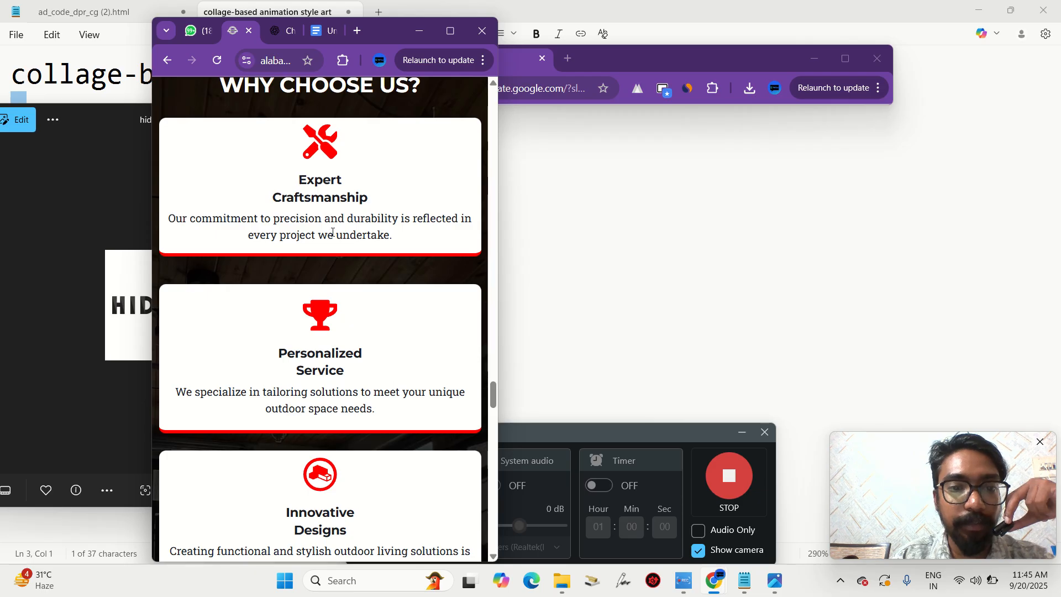
pyautogui.scroll(-8, 333, 232)
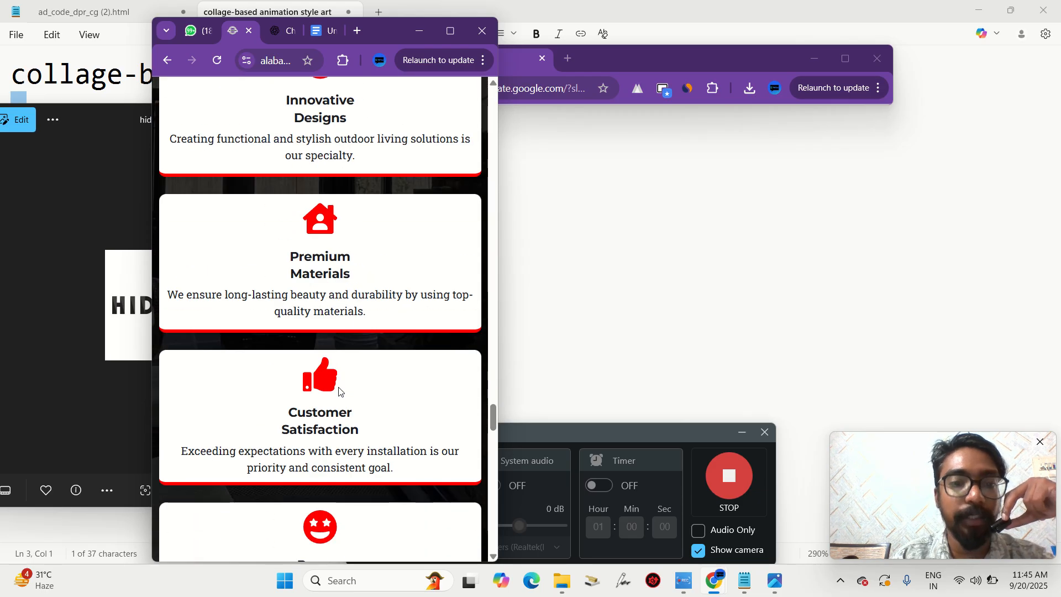
# - Advance the Recent Projects carousel by two slides and inspect the mobile expertise box, map and footer below it
pyautogui.scroll(-11, 339, 392)
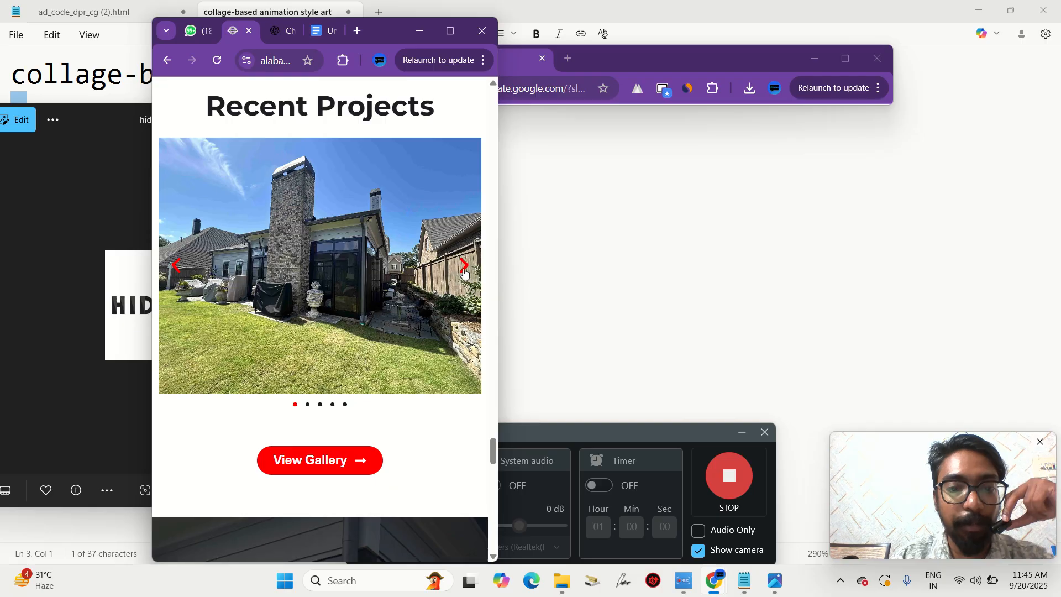
pyautogui.click(464, 266)
pyautogui.click(464, 266)
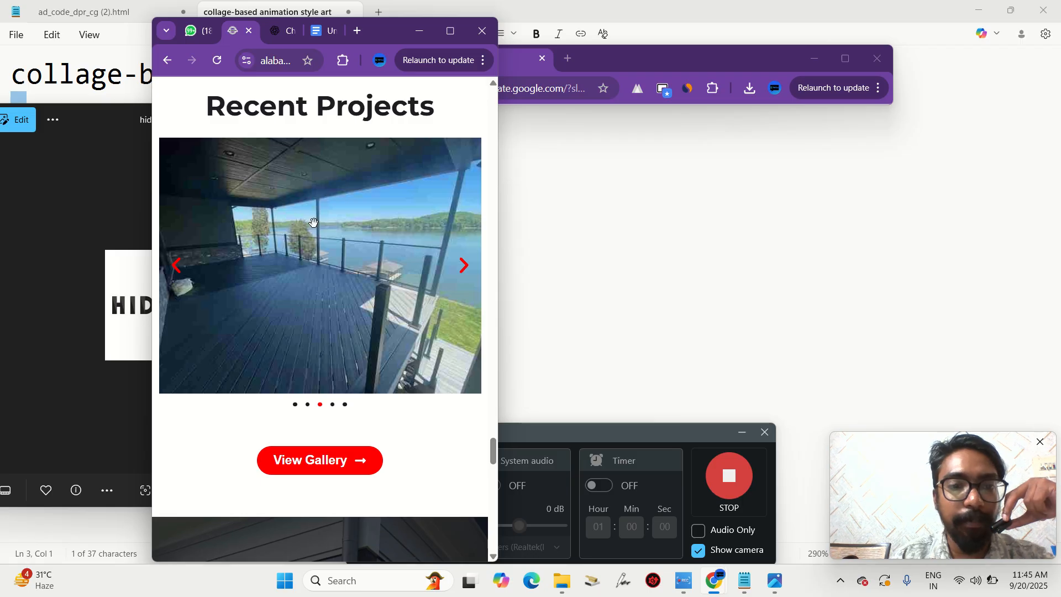
pyautogui.scroll(-1, 314, 222)
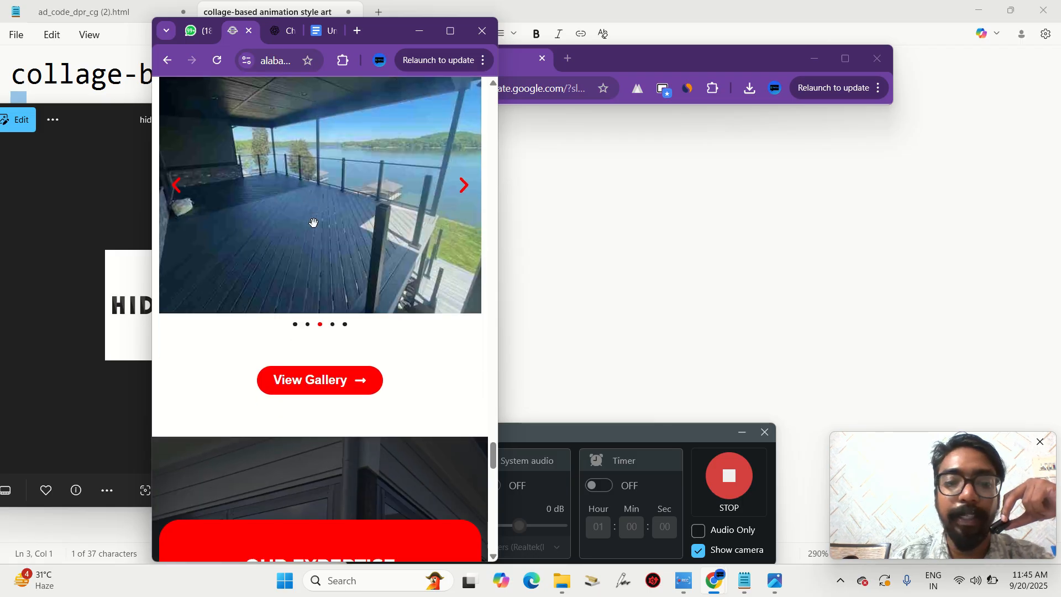
pyautogui.scroll(-7, 314, 222)
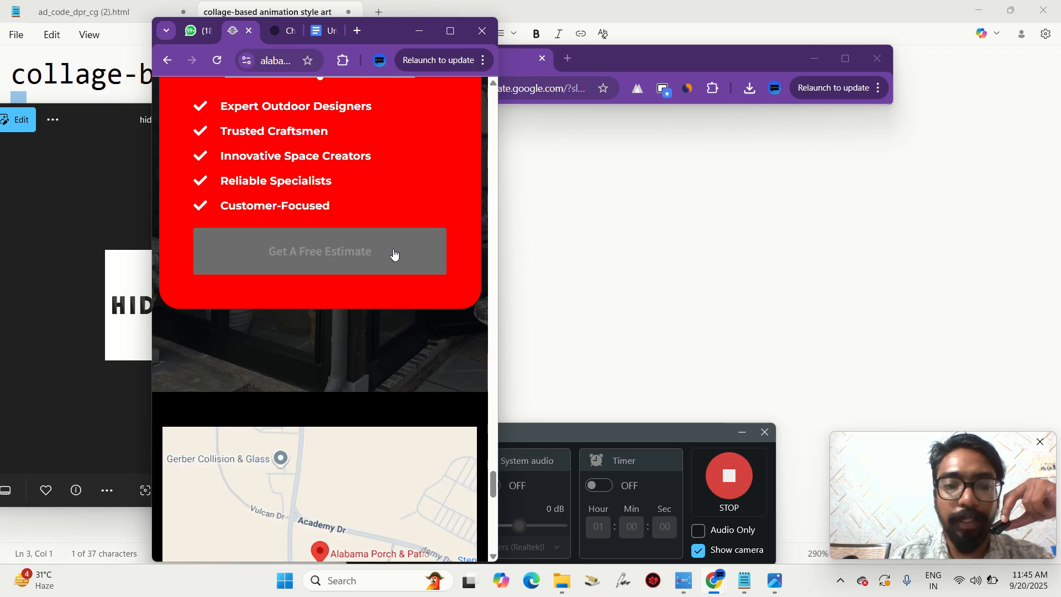
pyautogui.scroll(-6, 393, 251)
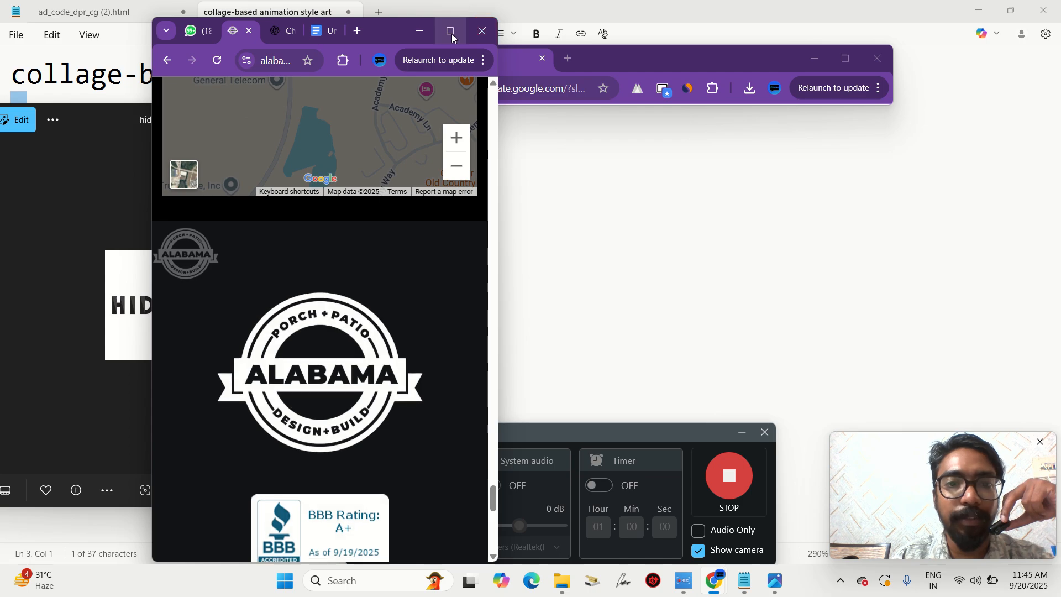
# - Maximize the browser window and compare the homepage's full-width layout, from Recent Projects up to the hero and welcome section
pyautogui.click(452, 34)
pyautogui.scroll(10, 398, 217)
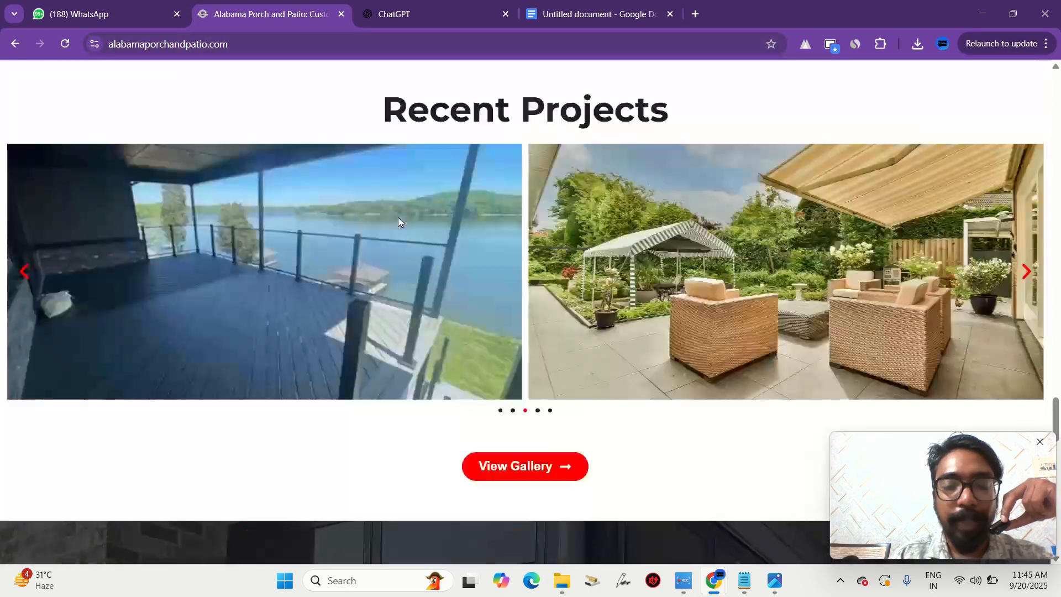
pyautogui.scroll(15, 398, 222)
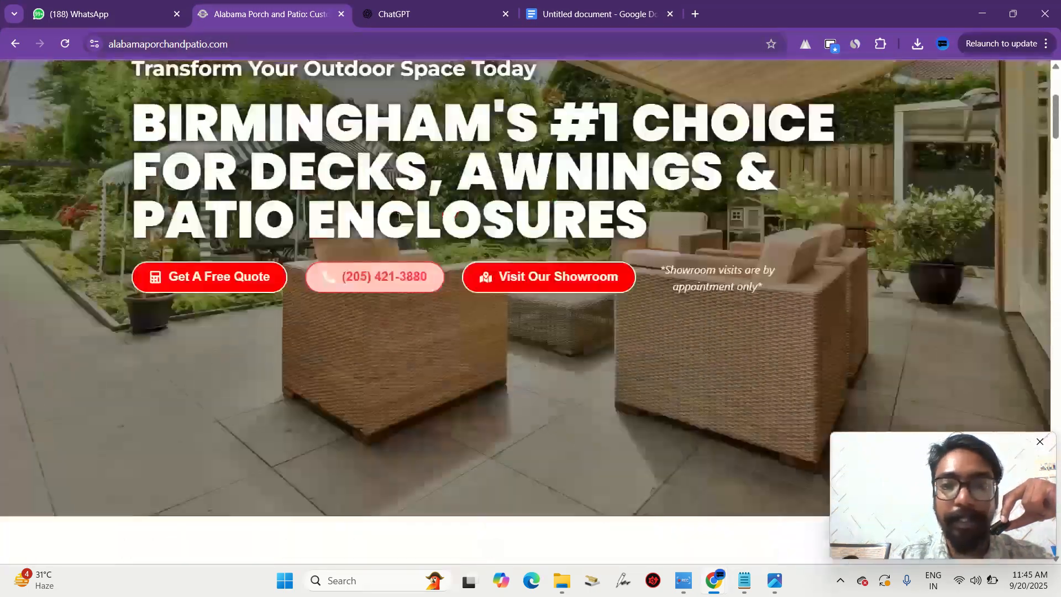
pyautogui.scroll(5, 398, 217)
pyautogui.scroll(-10, 398, 217)
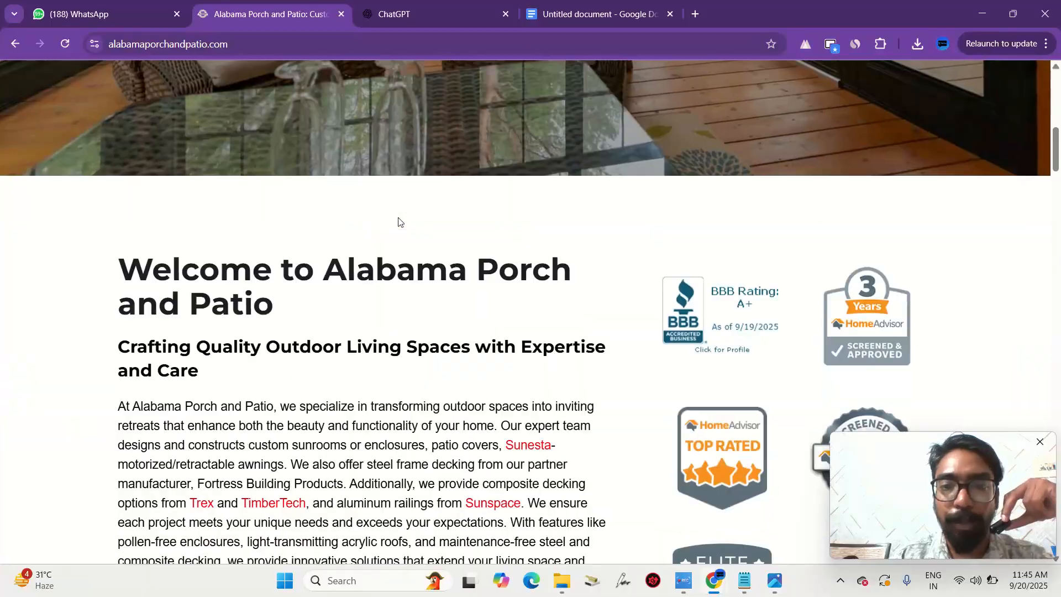
pyautogui.scroll(10, 400, 222)
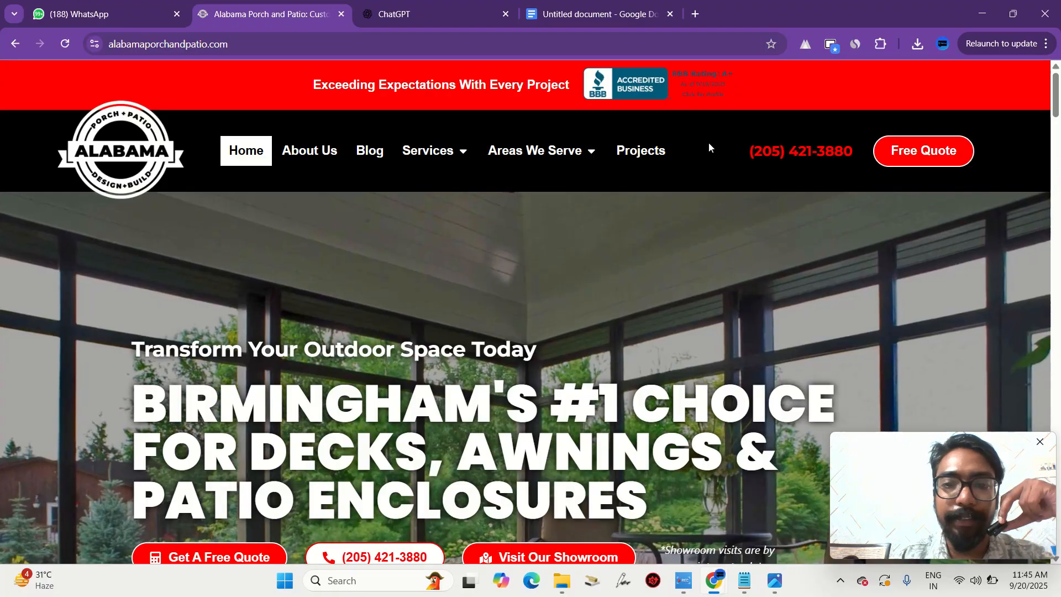
# - Look over the homepage's full-width hero section and service card grid, and return to the Technical SEO checklist document
pyautogui.scroll(-4, 585, 144)
pyautogui.scroll(4, 586, 144)
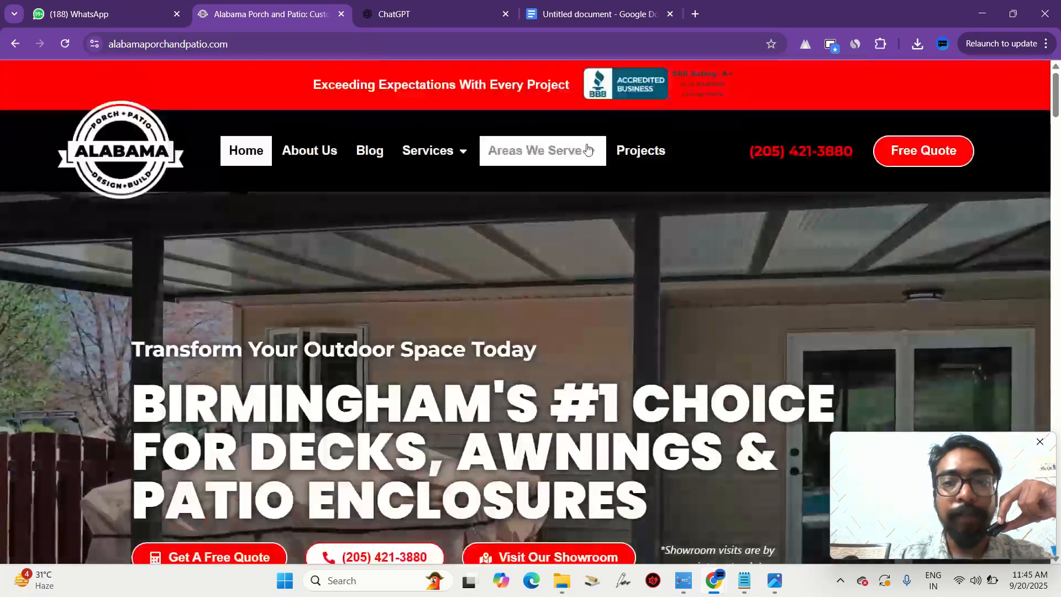
pyautogui.scroll(-6, 587, 143)
pyautogui.scroll(-10, 587, 143)
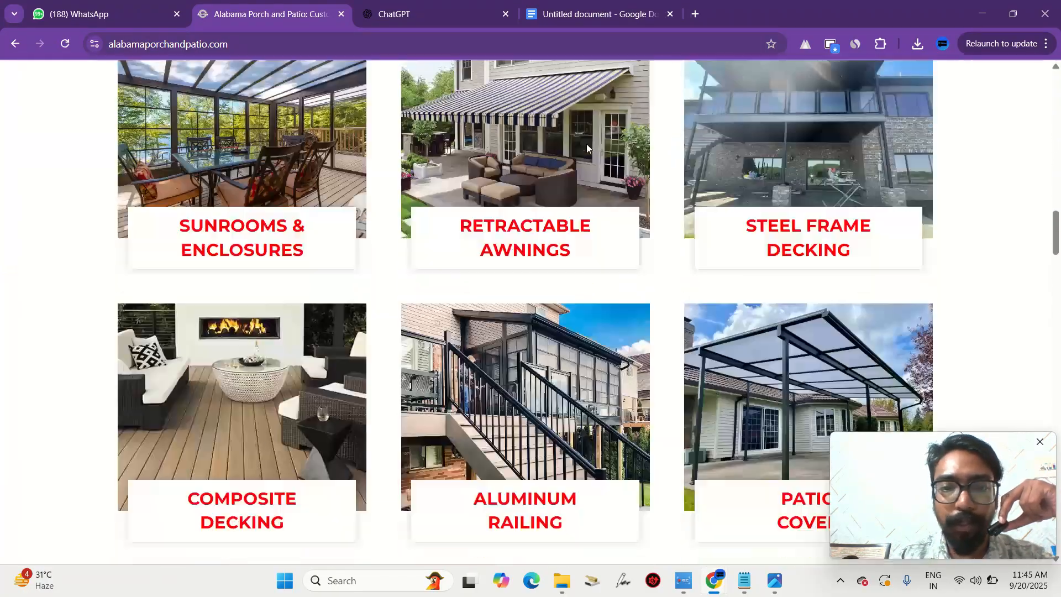
pyautogui.scroll(8, 586, 145)
pyautogui.scroll(6, 587, 144)
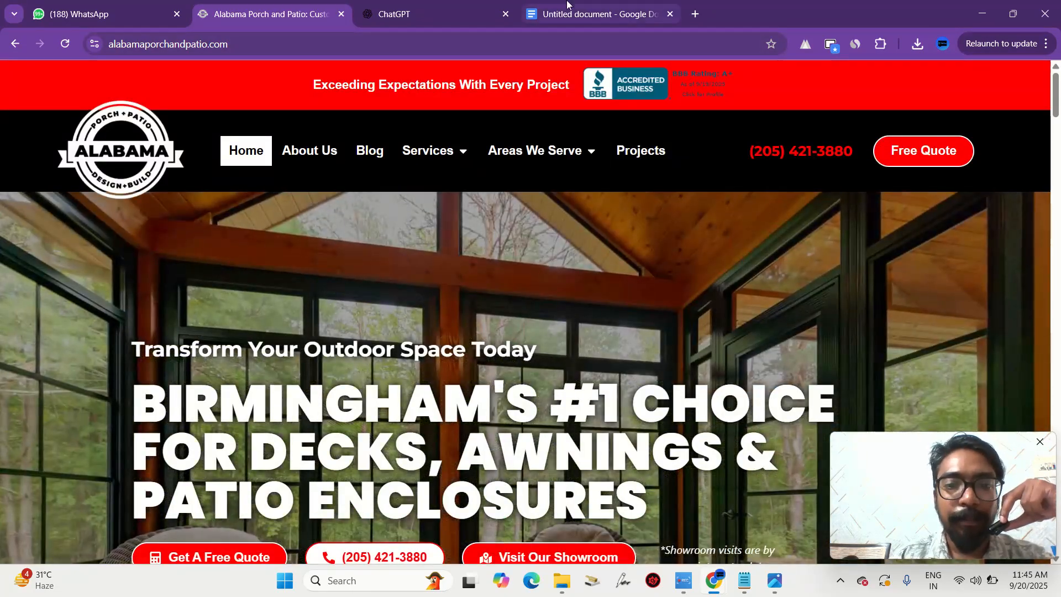
pyautogui.click(568, 4)
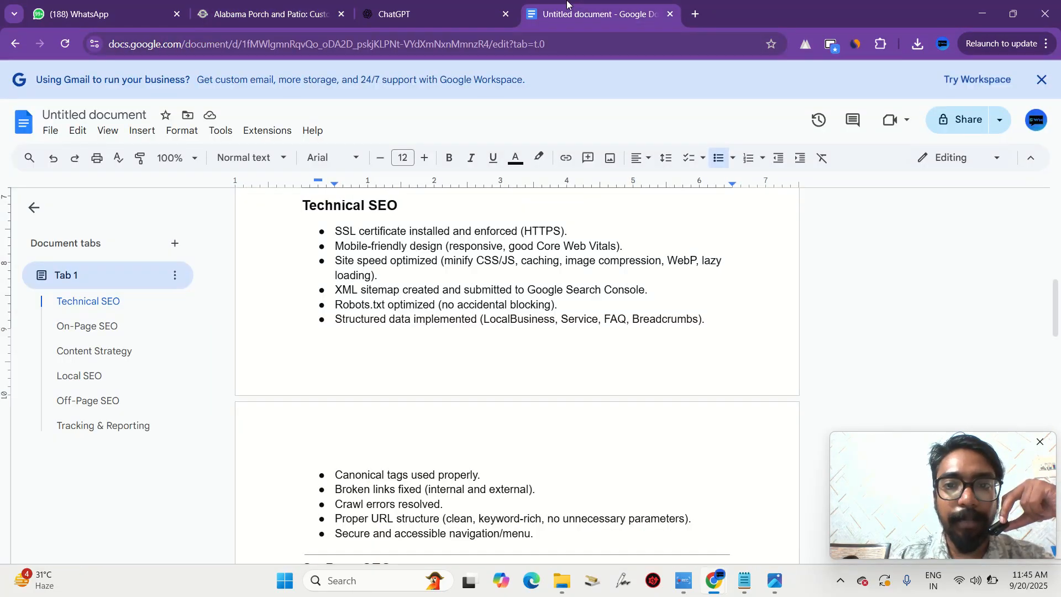
# - Search the web for "web speed test" in a separate tab and open PageSpeed Insights
pyautogui.click(696, 15)
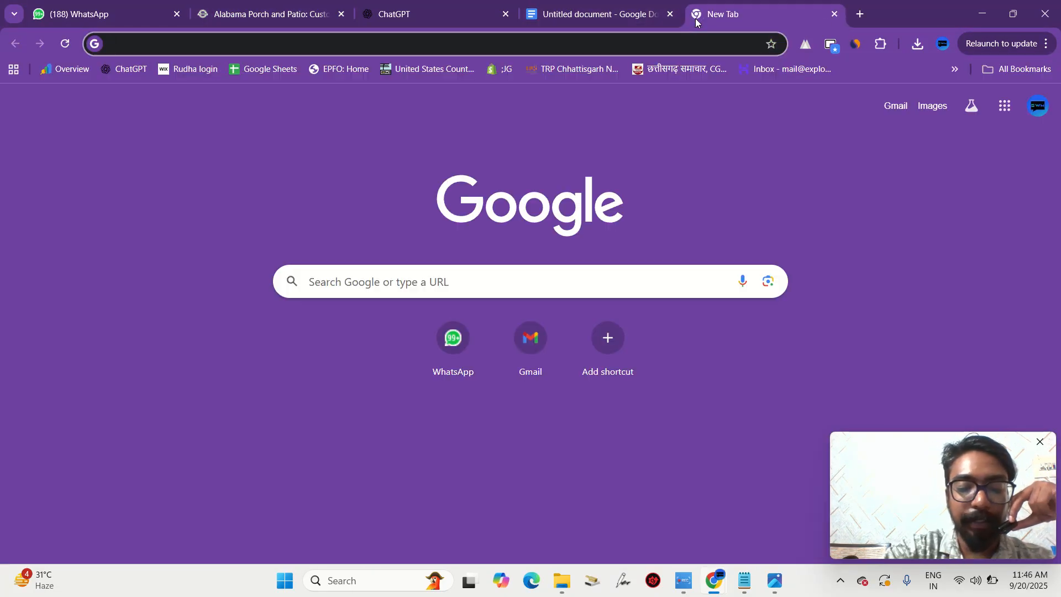
pyautogui.write('web speed')
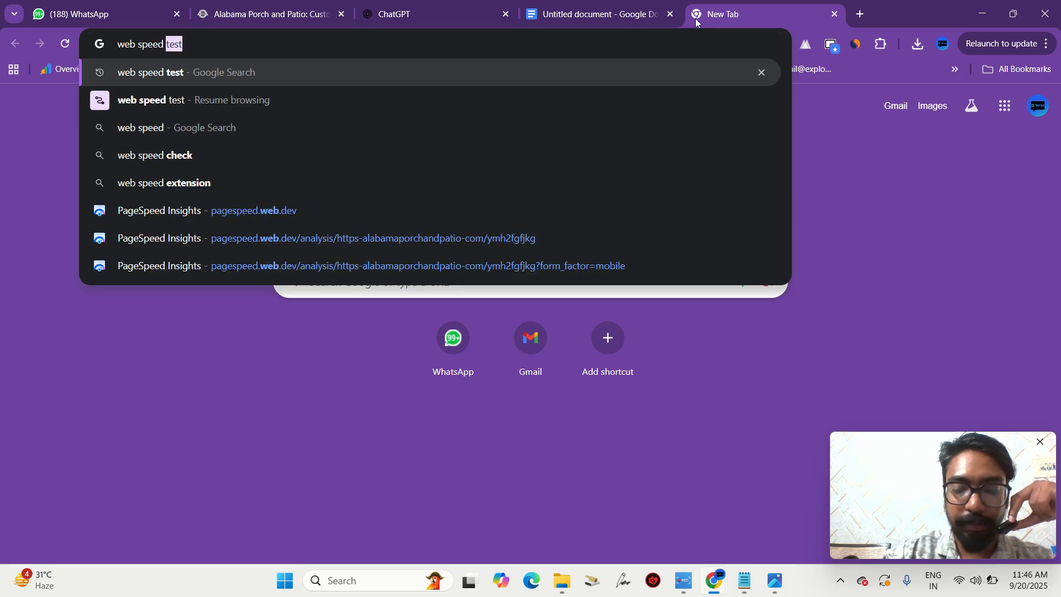
pyautogui.press('Return')
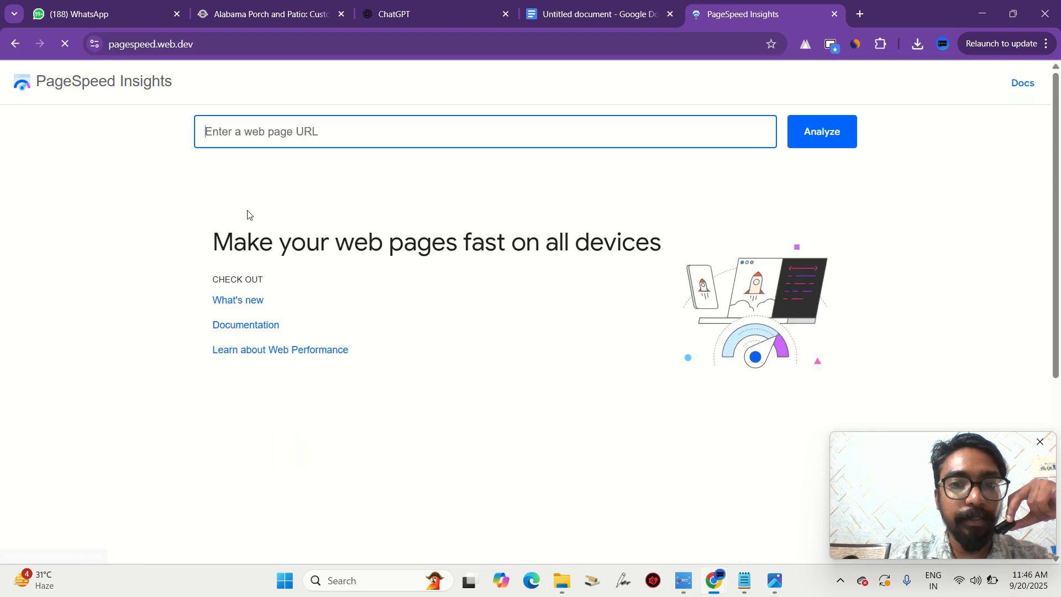
pyautogui.click(287, 22)
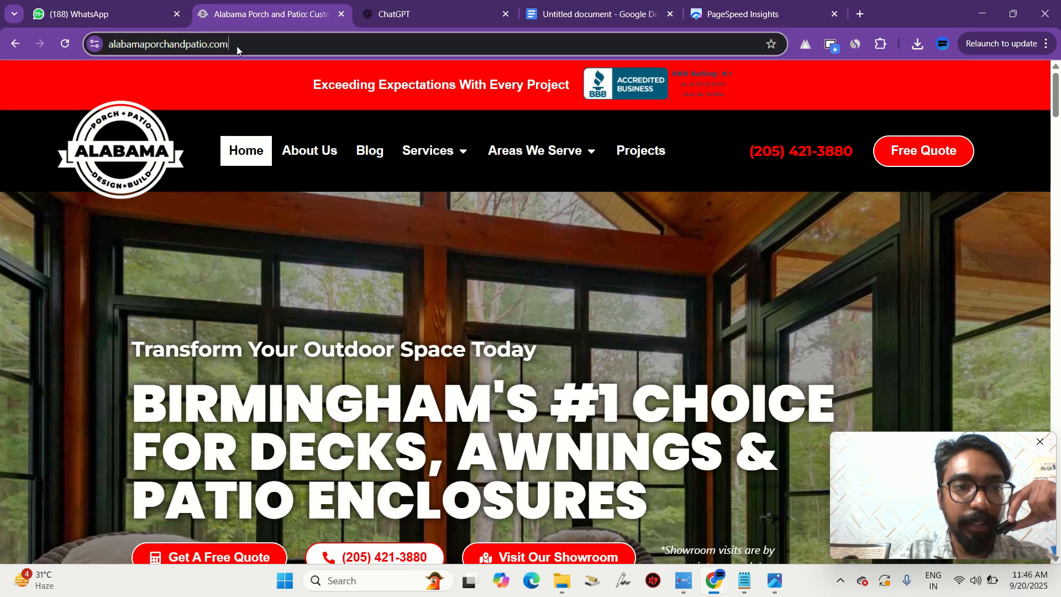
pyautogui.click(237, 46)
pyautogui.hotkey('ctrl', 'c')
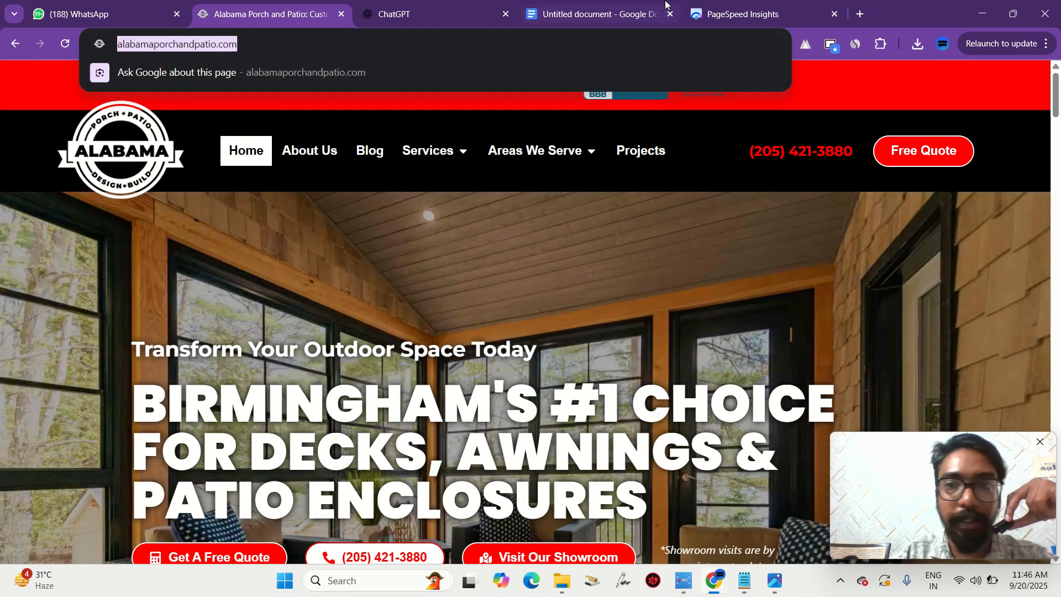
pyautogui.click(743, 14)
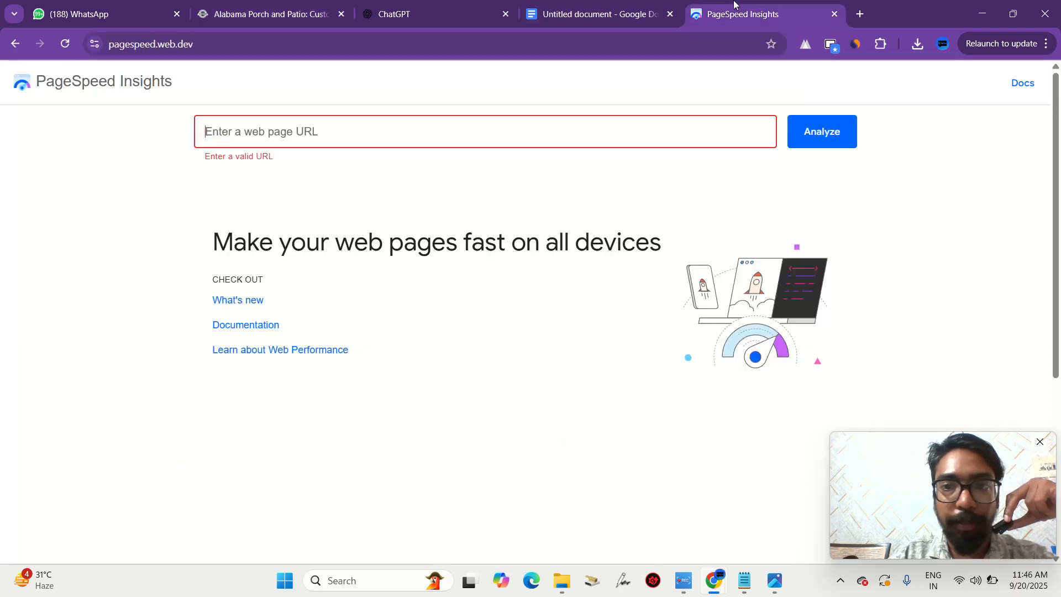
pyautogui.click(362, 122)
pyautogui.hotkey('ctrl', 'v')
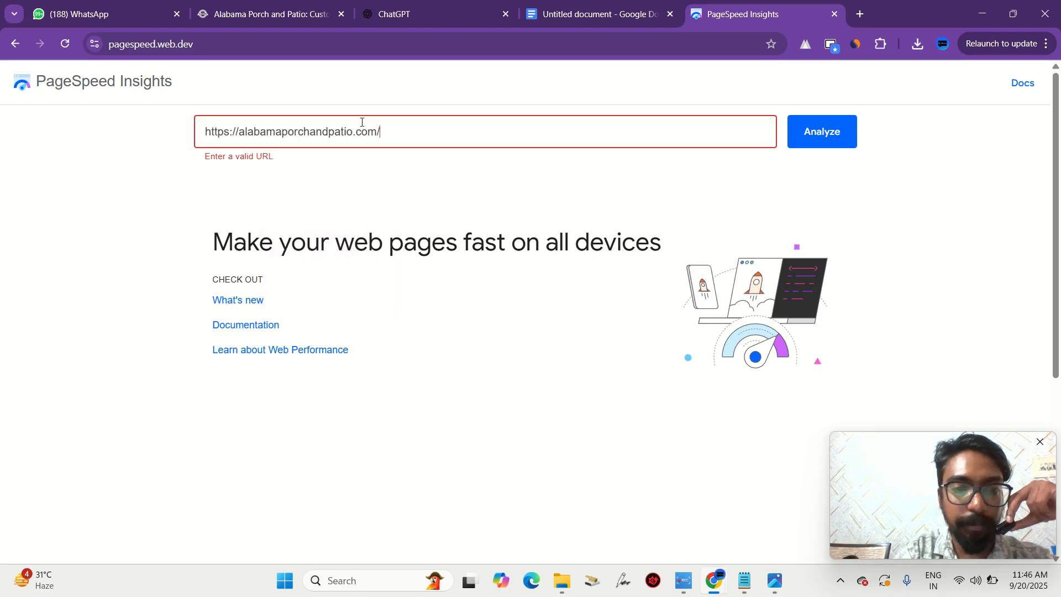
pyautogui.click(821, 134)
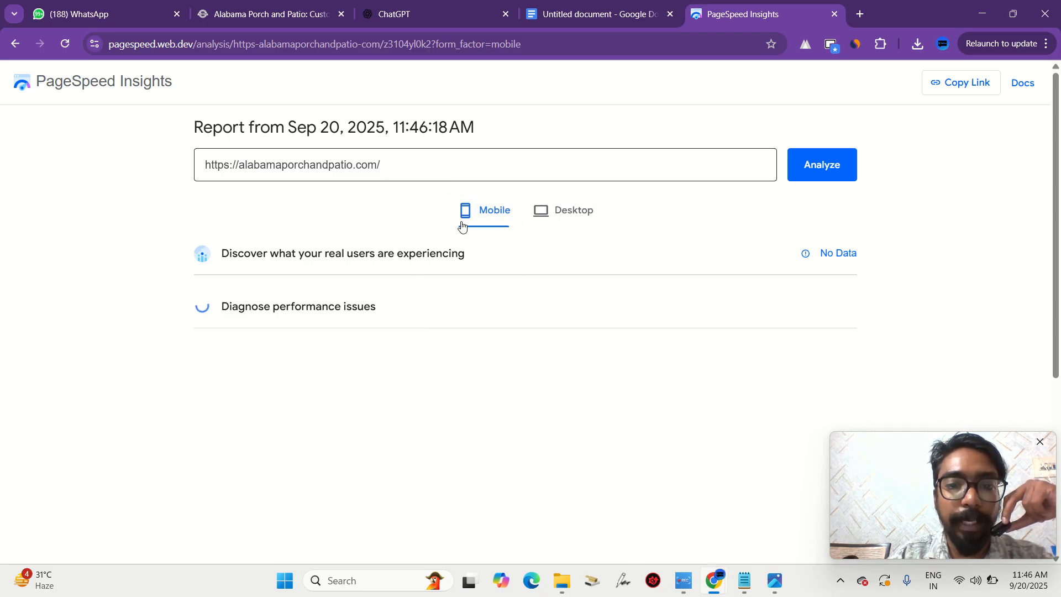
# - Compare the Desktop and Mobile views of the PageSpeed report, ending on Mobile
pyautogui.click(576, 207)
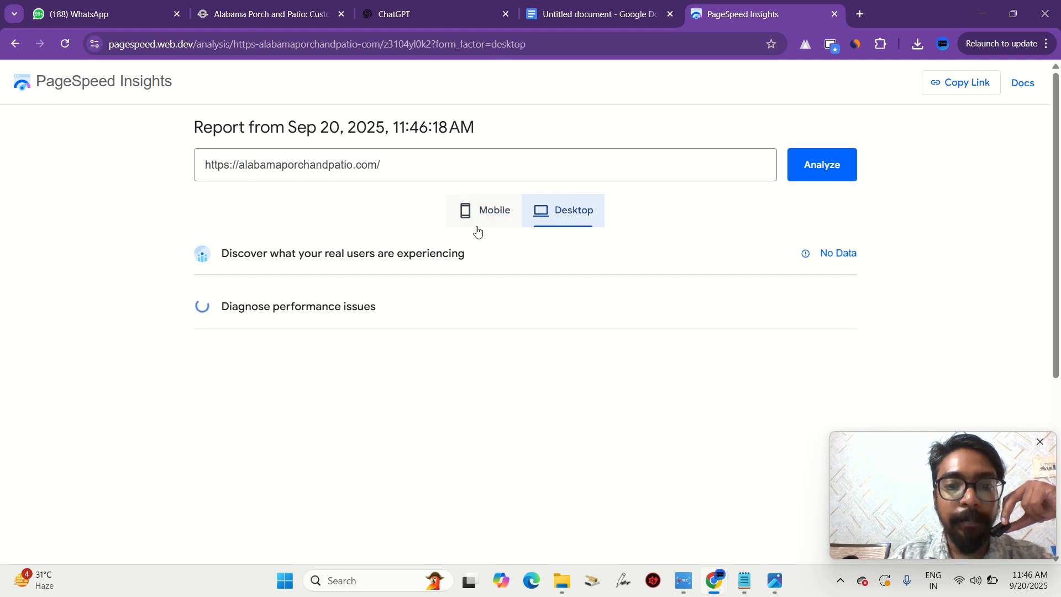
pyautogui.click(479, 232)
pyautogui.click(574, 219)
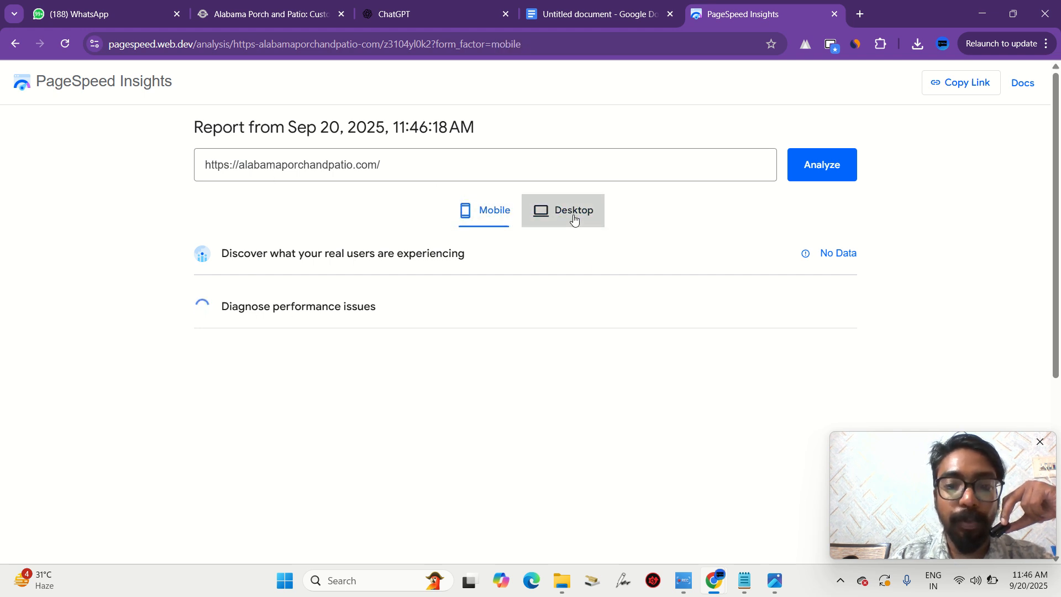
pyautogui.click(486, 225)
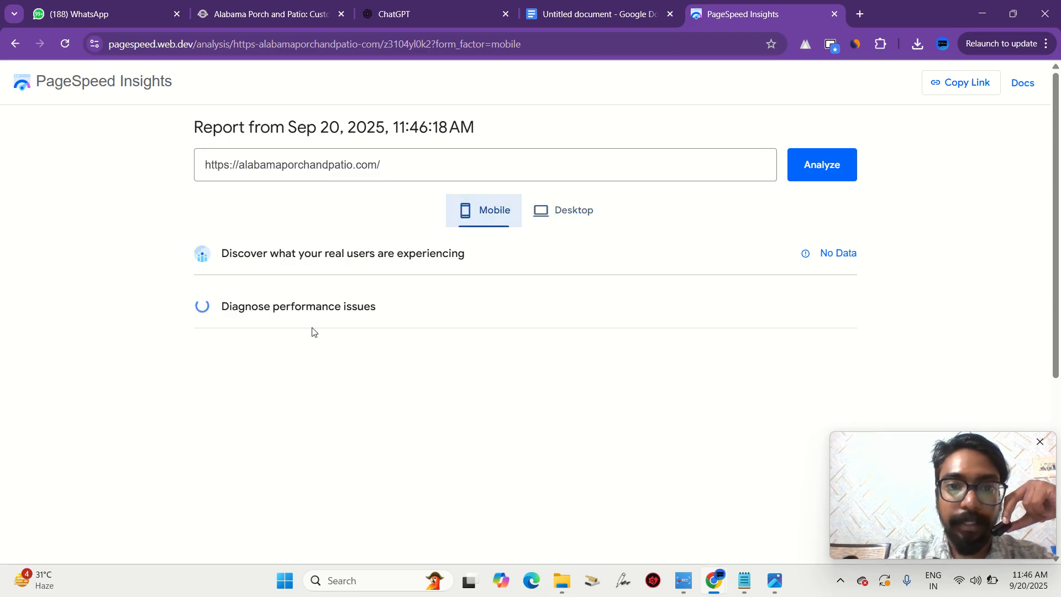
# - Open the Google Docs home page in a separate tab and create a blank document for the audit notes
pyautogui.click(587, 5)
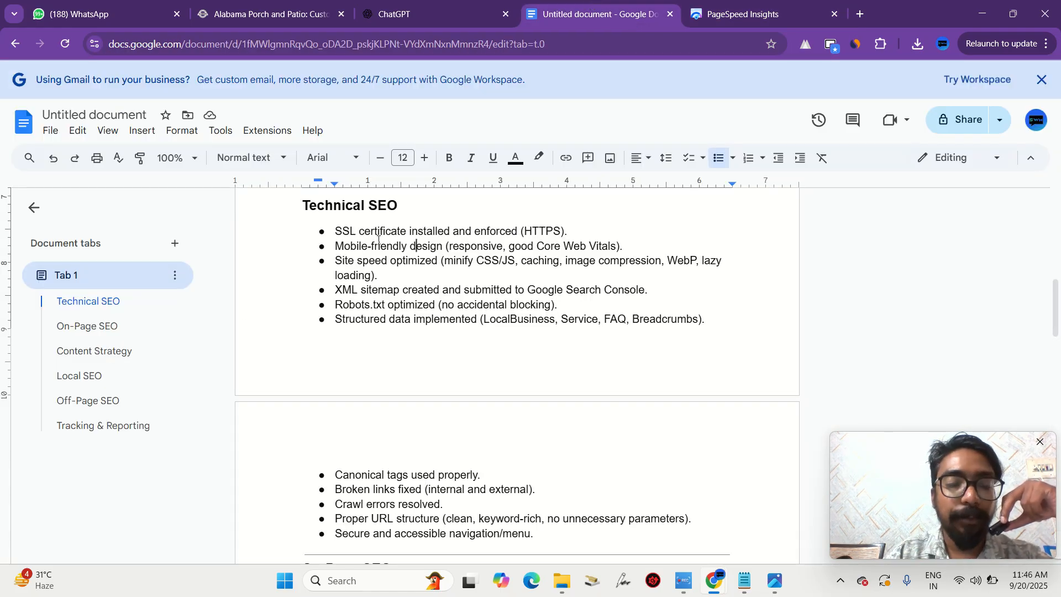
pyautogui.rightClick(24, 131)
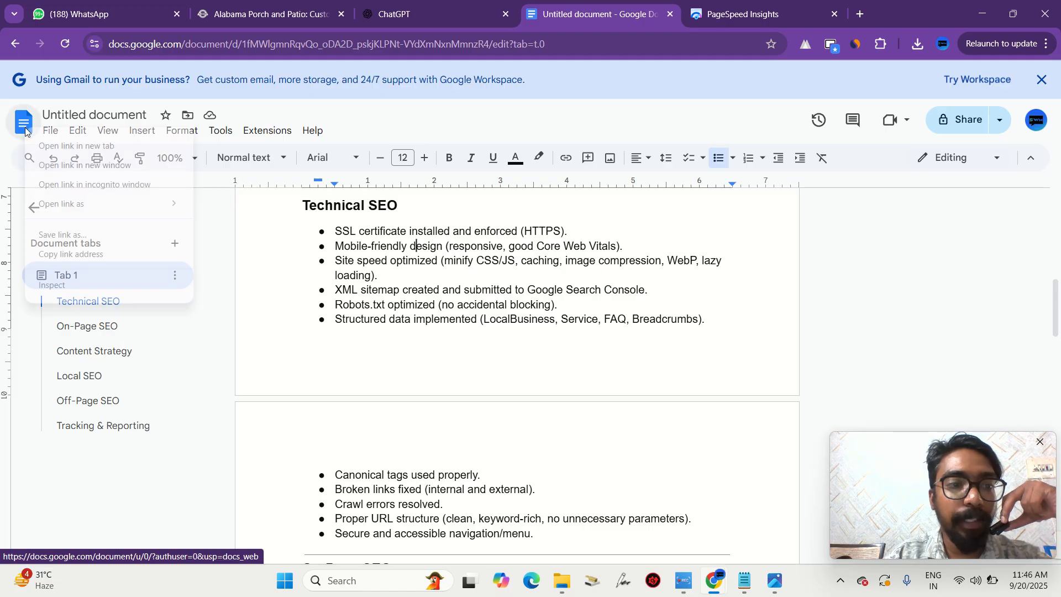
pyautogui.click(51, 146)
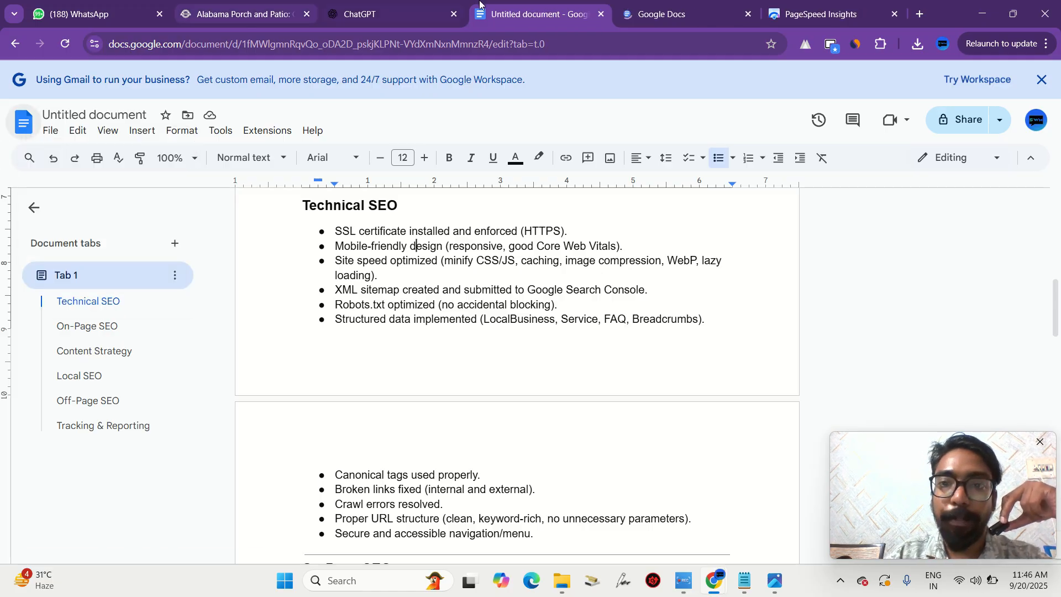
pyautogui.click(644, 9)
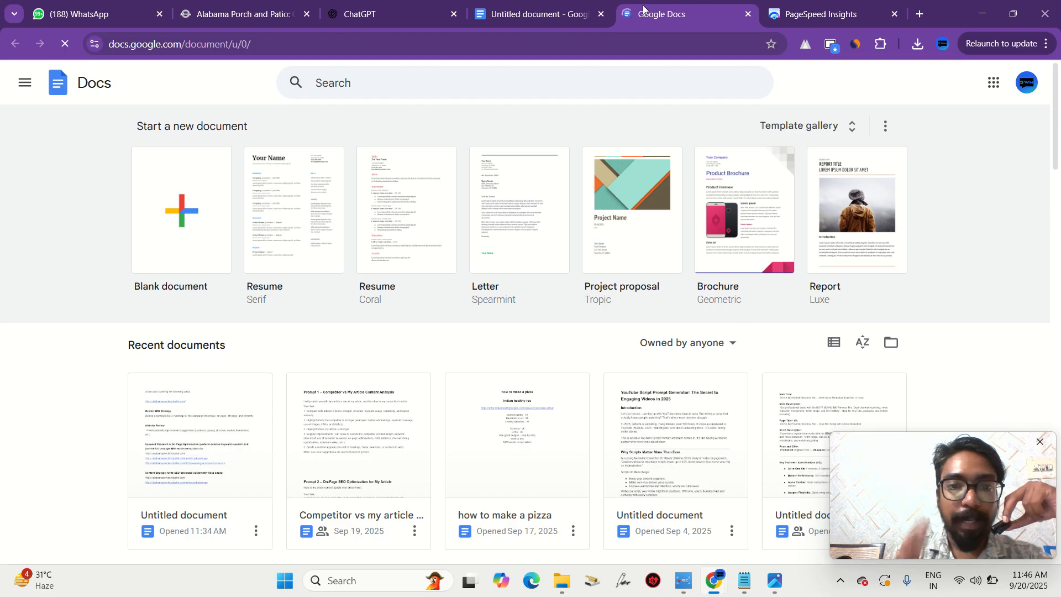
pyautogui.click(187, 210)
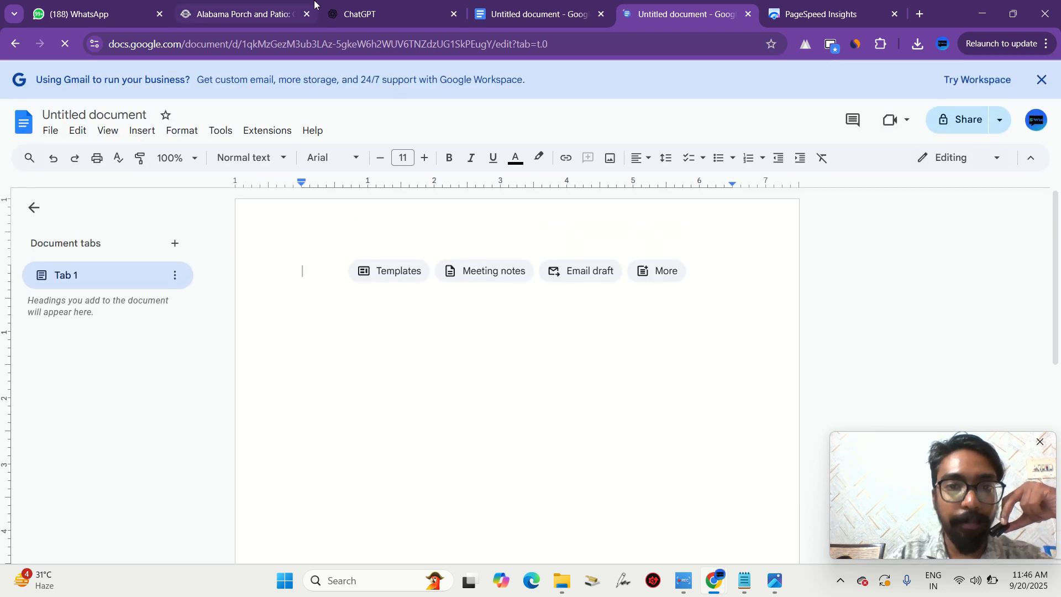
# - Copy the "Technical SEO" heading from the checklist document into the blank document
pyautogui.click(348, 6)
pyautogui.click(275, 5)
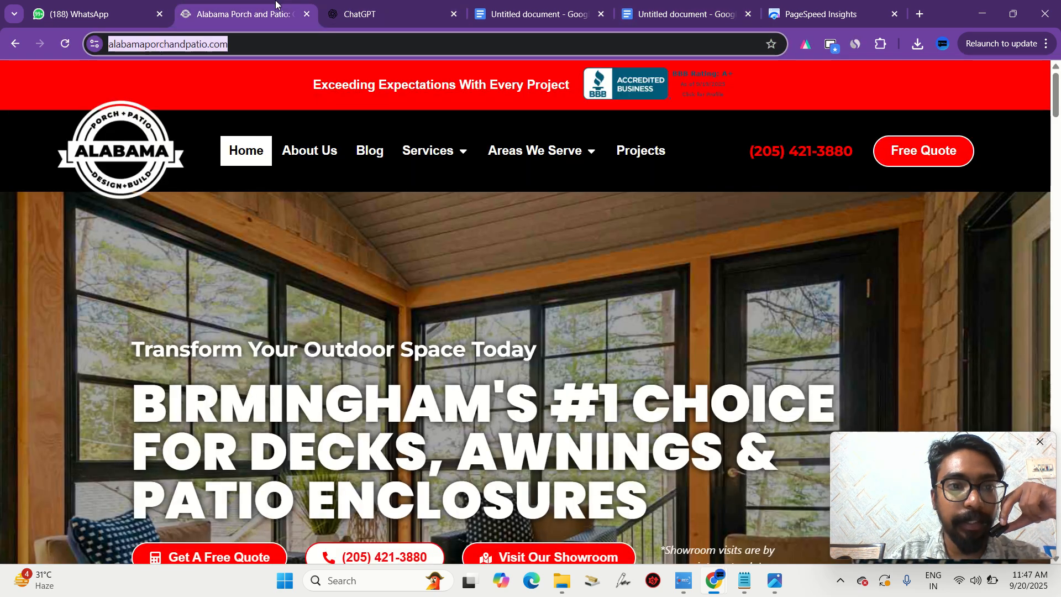
pyautogui.click(522, 15)
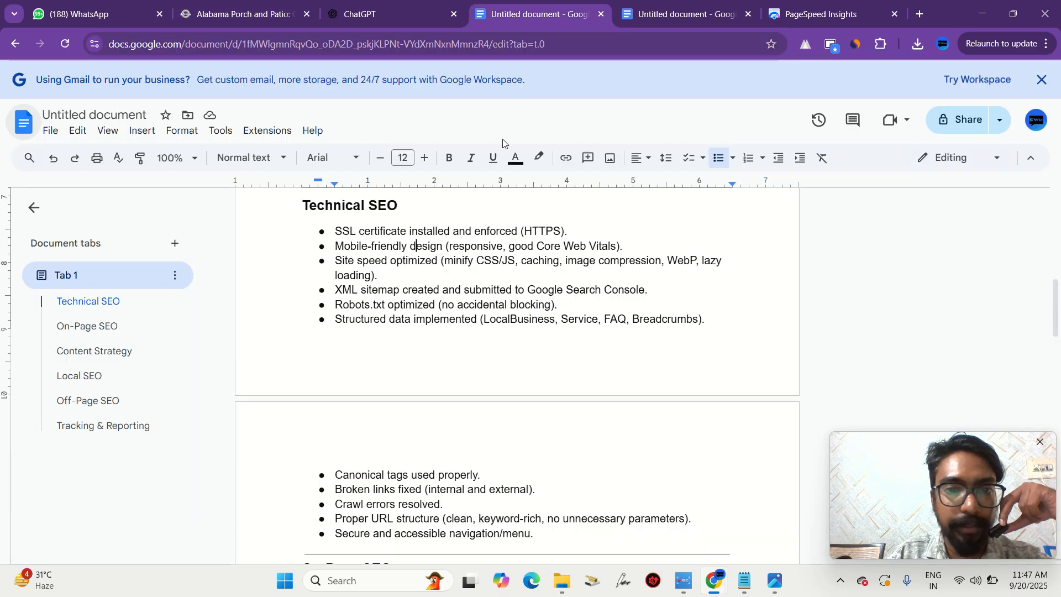
pyautogui.tripleClick(345, 207)
pyautogui.hotkey('ctrl', 'c')
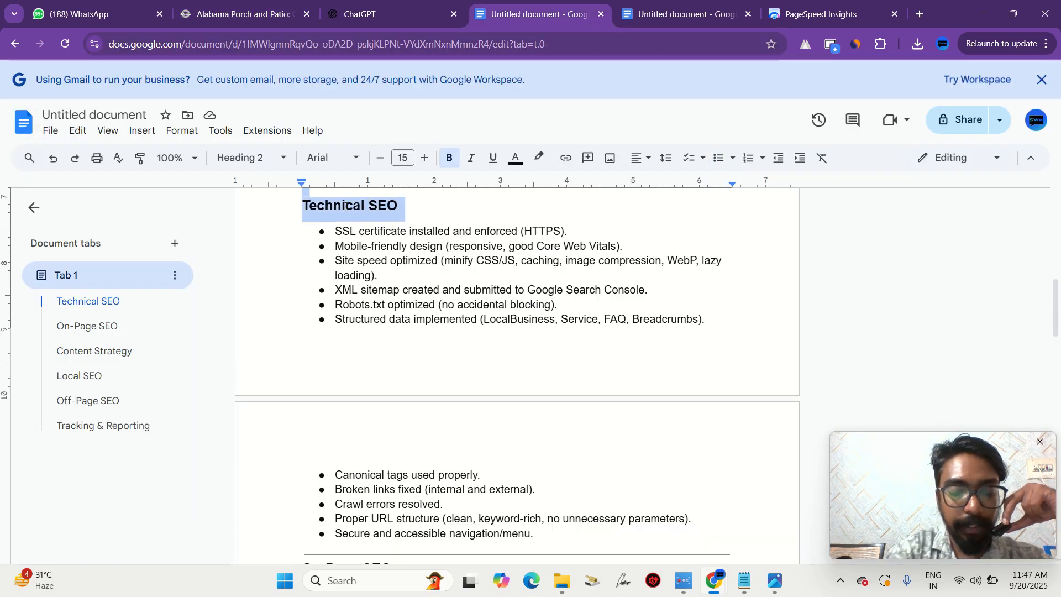
pyautogui.click(685, 14)
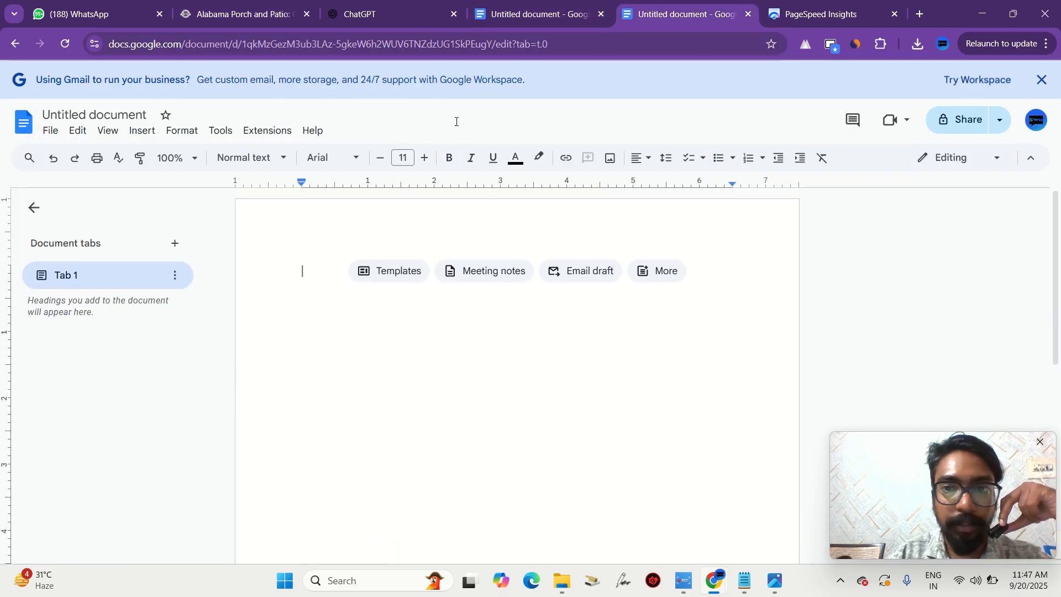
pyautogui.hotkey('ctrl', 'v')
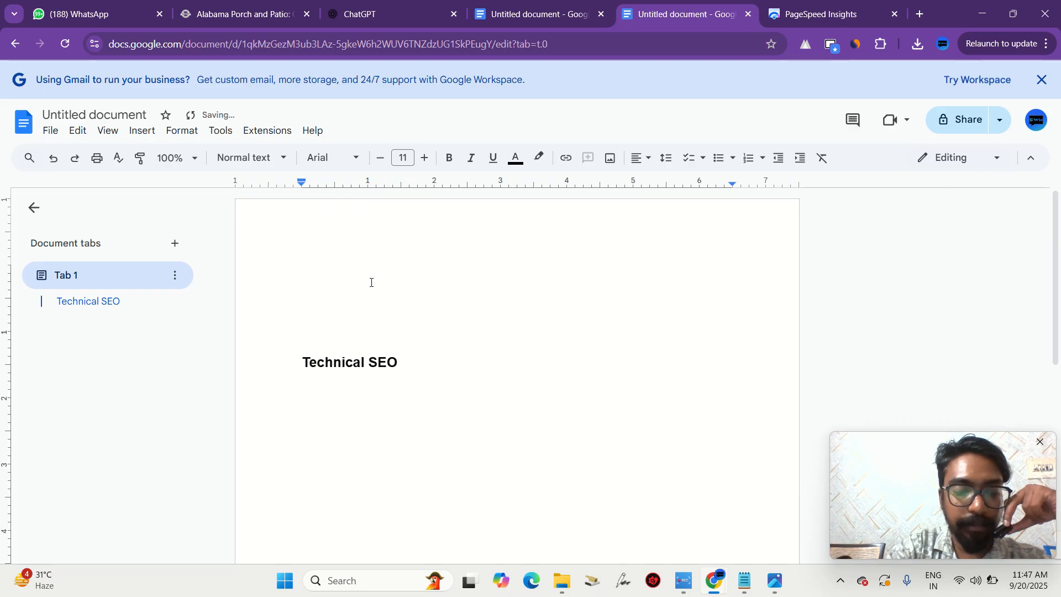
# - Remove the empty lines above the "Technical SEO" heading and add a line below it
pyautogui.click(305, 362)
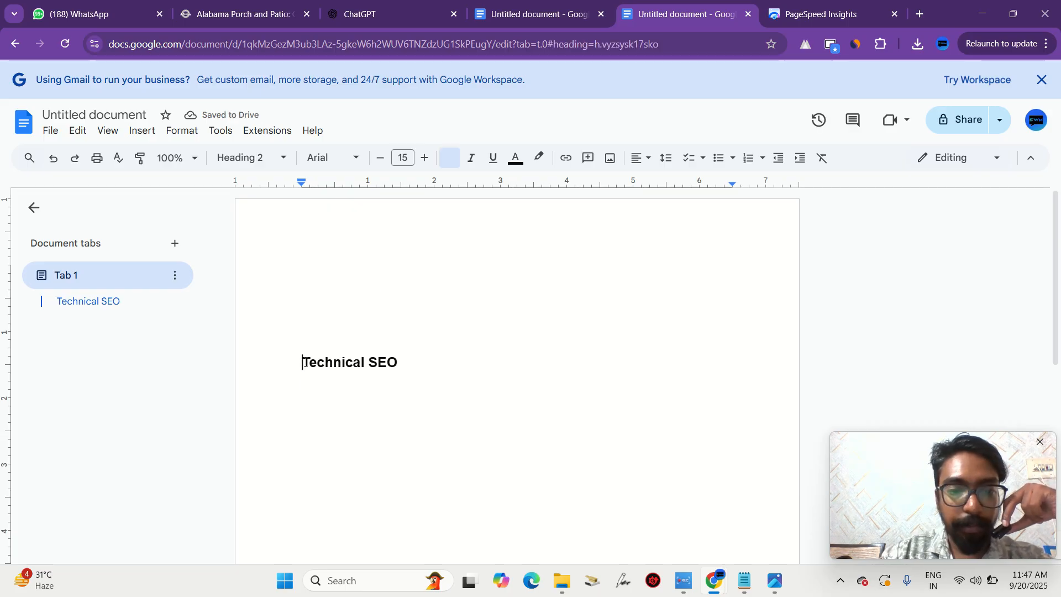
pyautogui.press('BackSpace')
pyautogui.press('BackSpace')
pyautogui.press('BackSpace')
pyautogui.press('BackSpace')
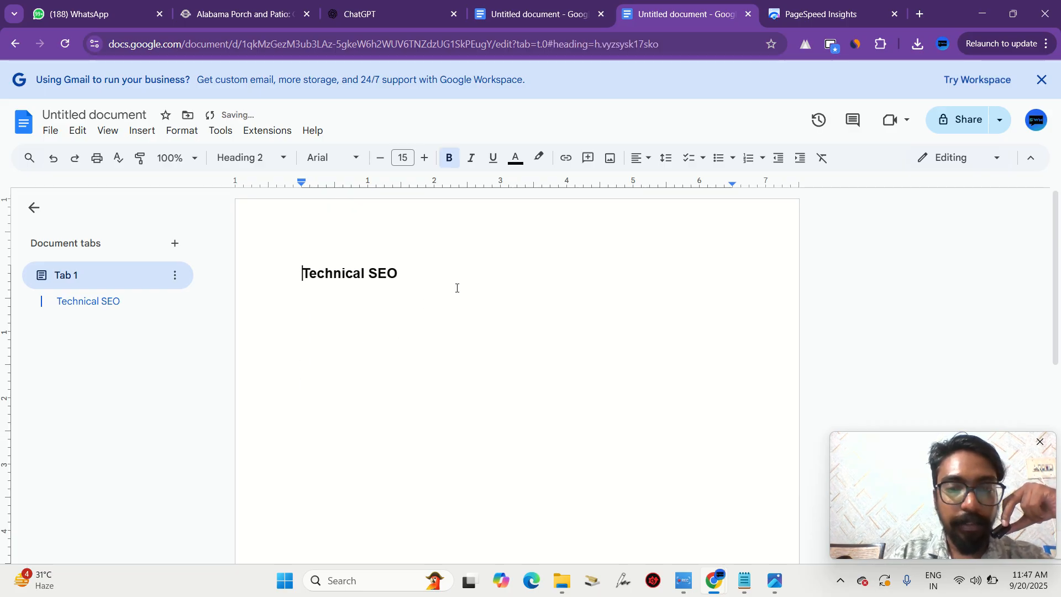
pyautogui.click(445, 268)
pyautogui.press('Return')
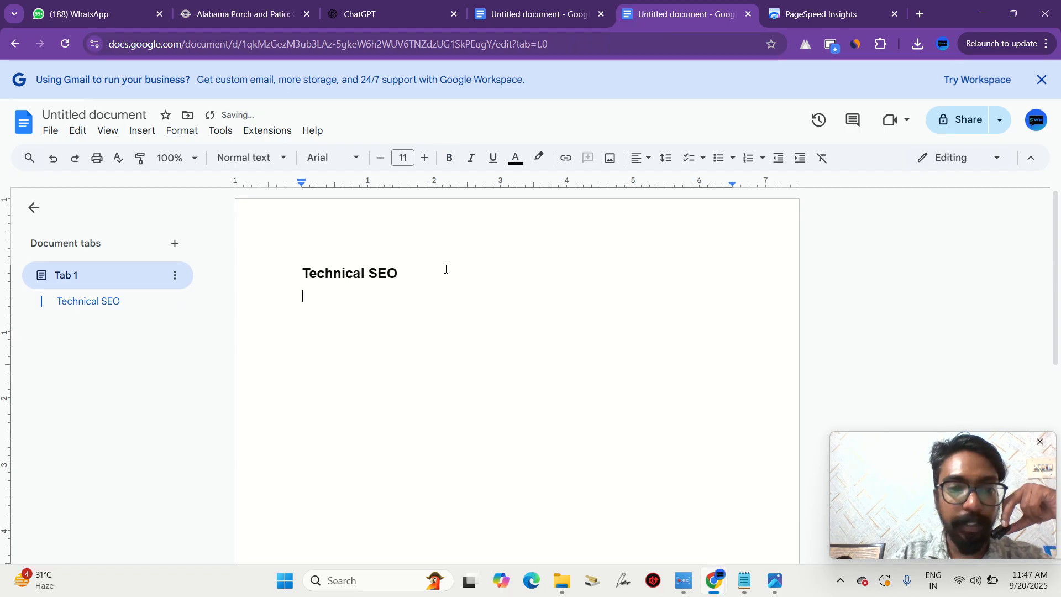
# - Copy the checklist item "SSL certificate installed and enforced (HTTPS)." into the audit document under the Technical SEO heading
pyautogui.click(237, 12)
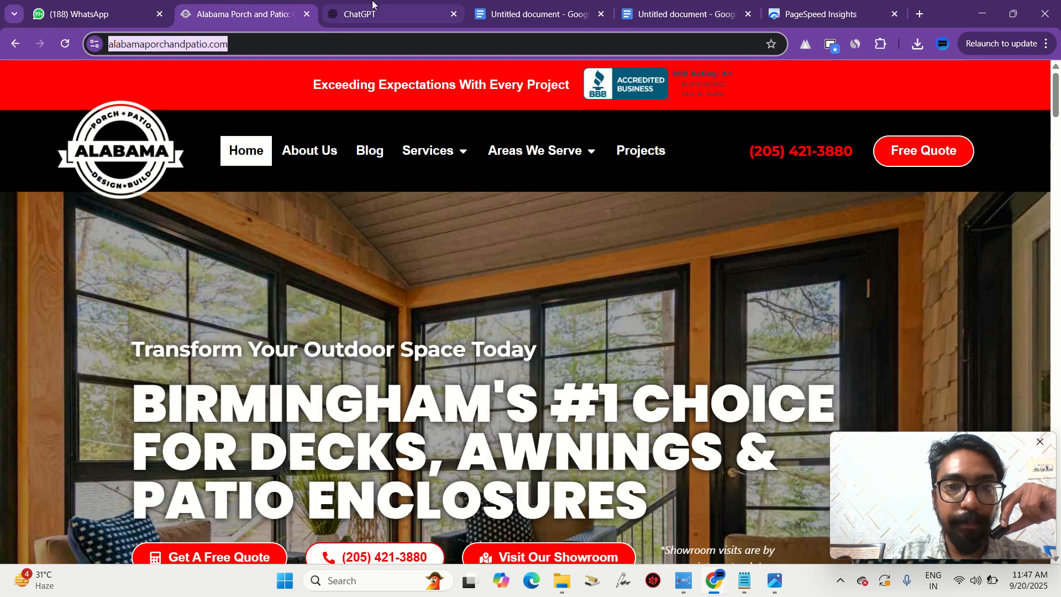
pyautogui.click(528, 5)
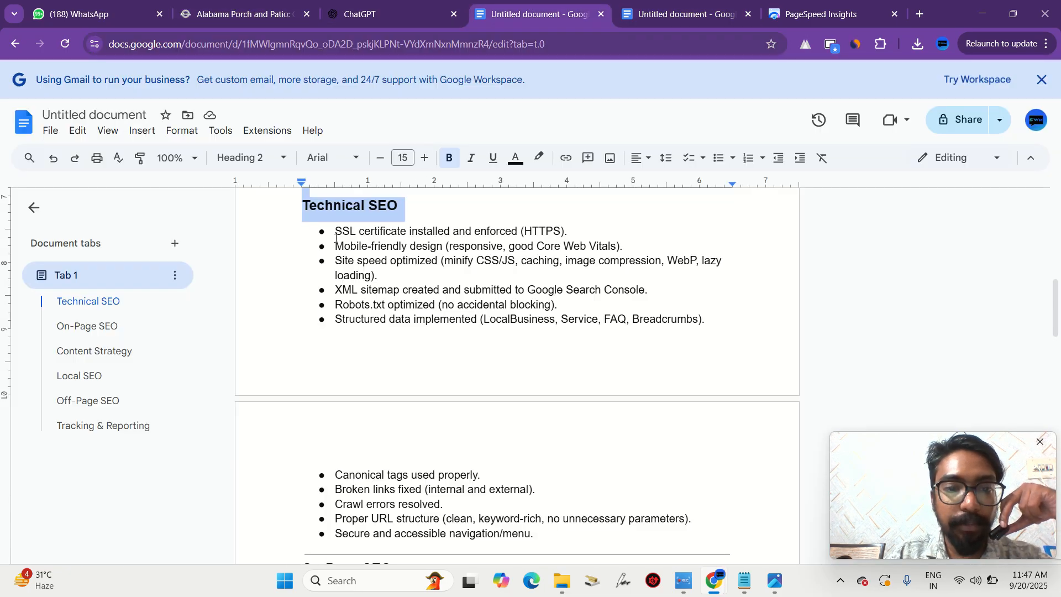
pyautogui.moveTo(336, 233); pyautogui.dragTo(501, 237)
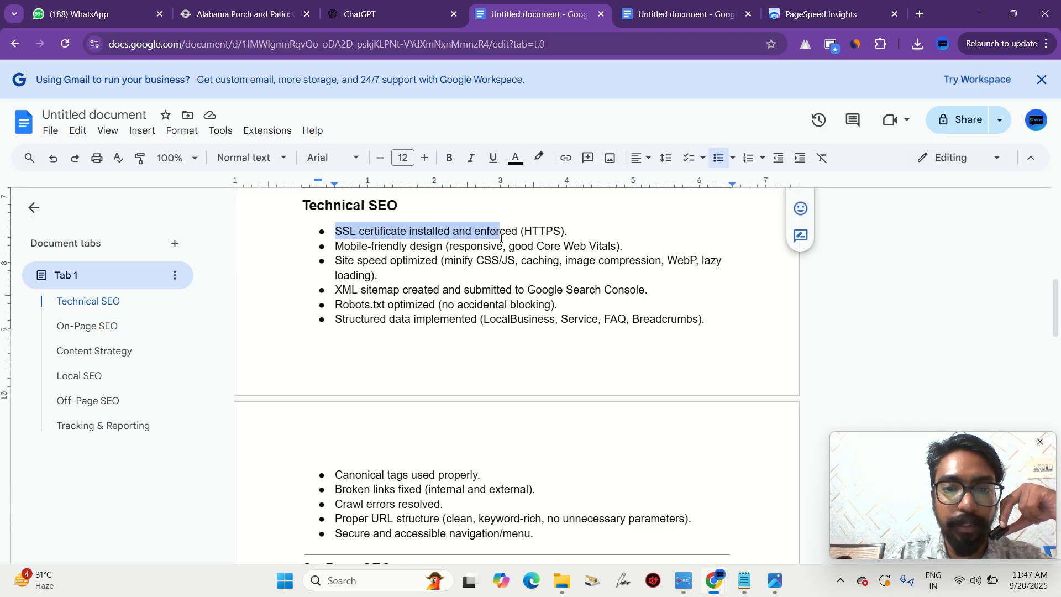
pyautogui.click(501, 238)
pyautogui.tripleClick(513, 239)
pyautogui.hotkey('ctrl', 'c')
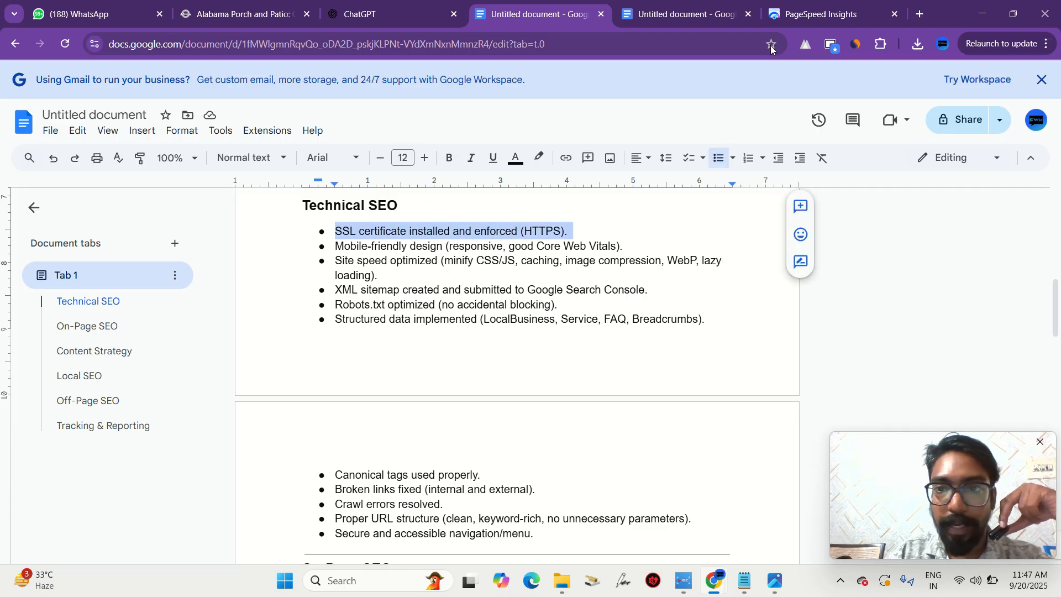
pyautogui.click(810, 12)
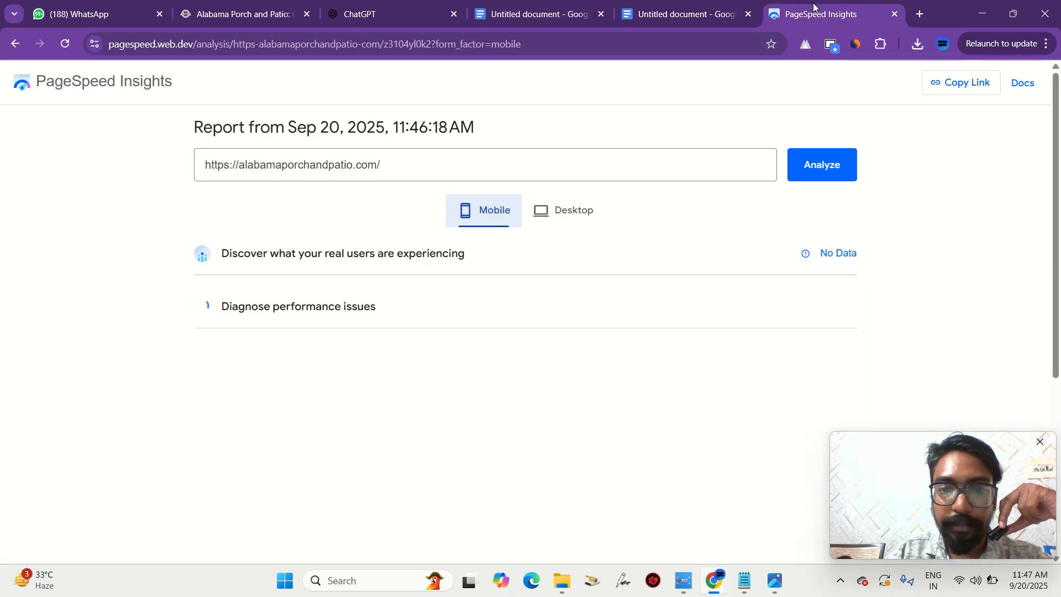
pyautogui.click(719, 3)
pyautogui.hotkey('ctrl', 'v')
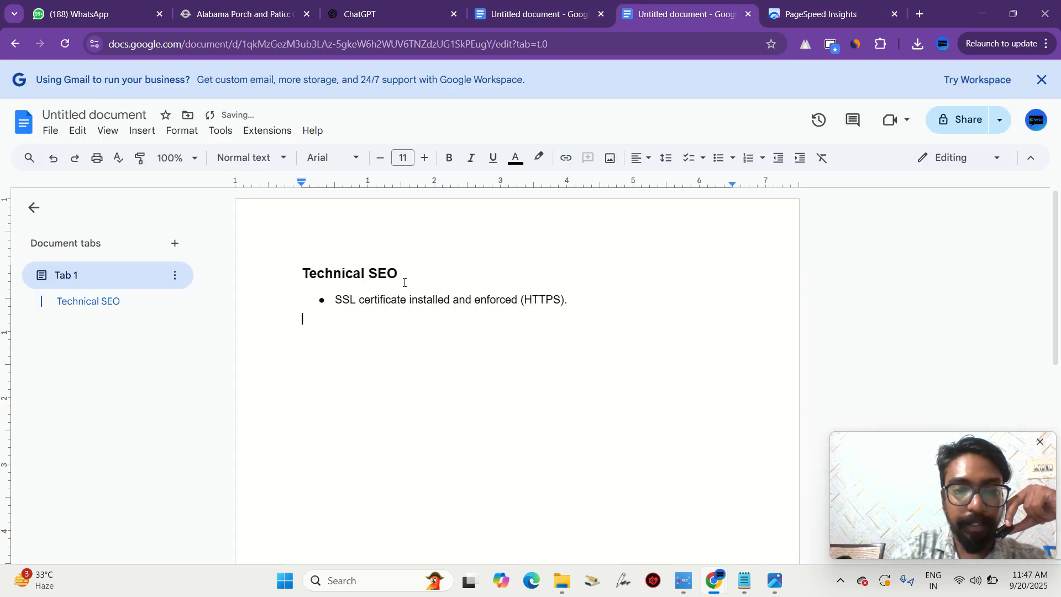
# - Append the rating "( good )" to the end of the SSL certificate bullet
pyautogui.click(582, 301)
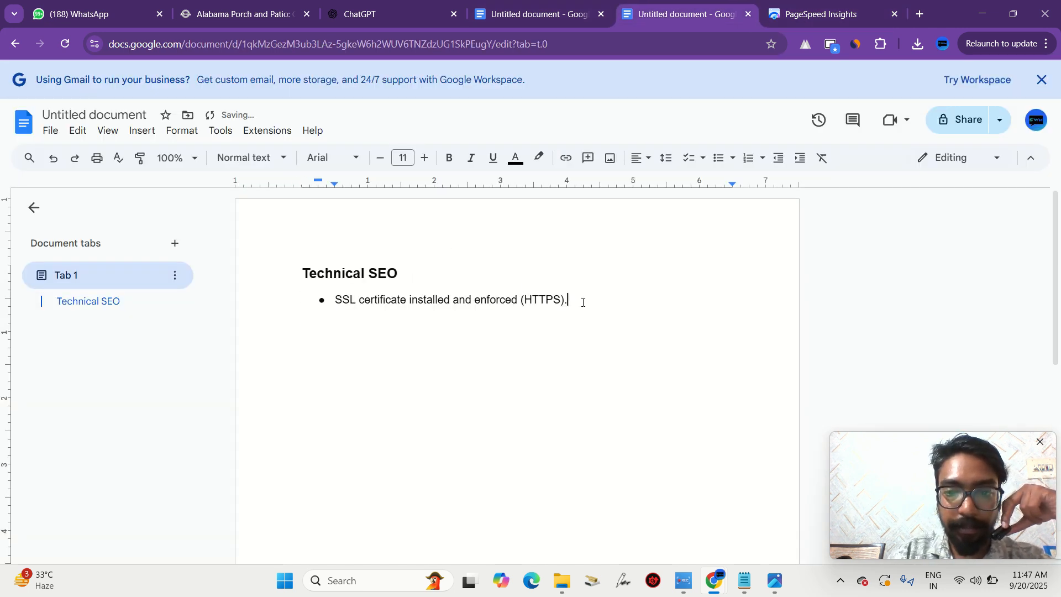
pyautogui.write('( ')
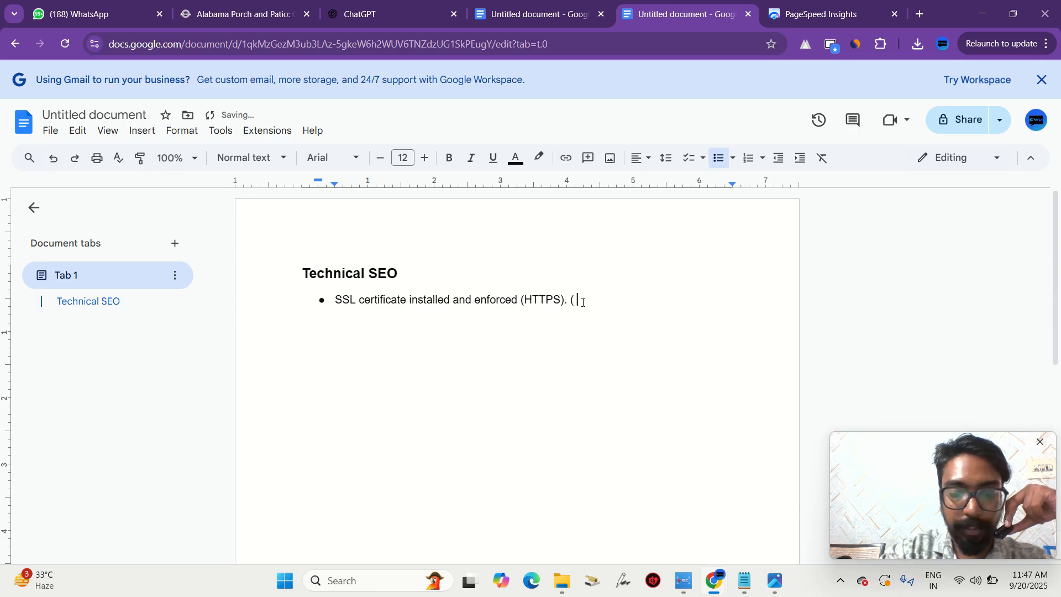
pyautogui.write('good')
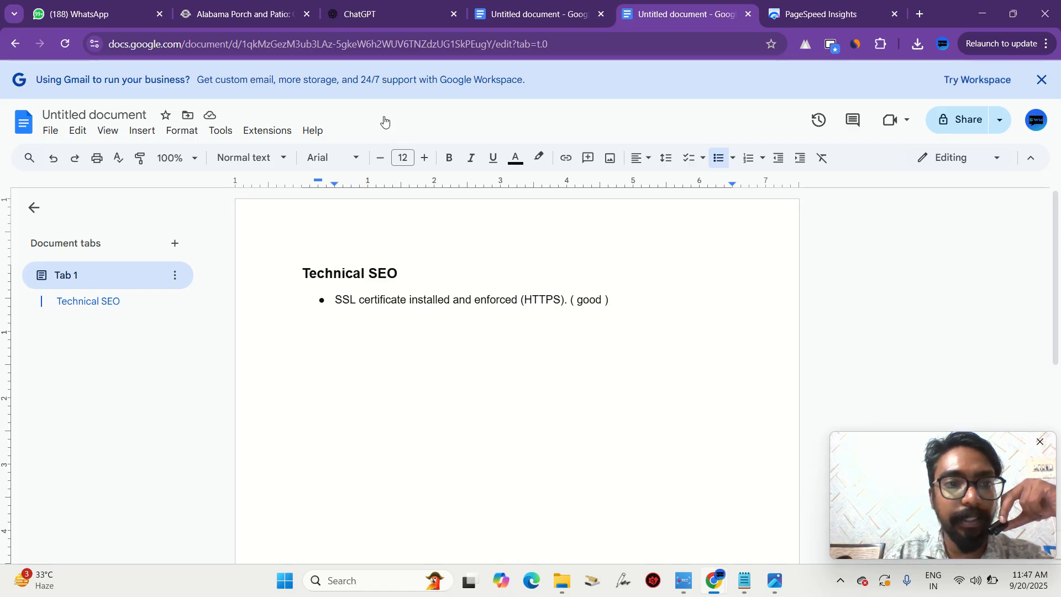
# - Review the mobile PageSpeed Insights report's category scores and metrics, focusing on First Contentful Paint and Largest Contentful Paint
pyautogui.click(526, 4)
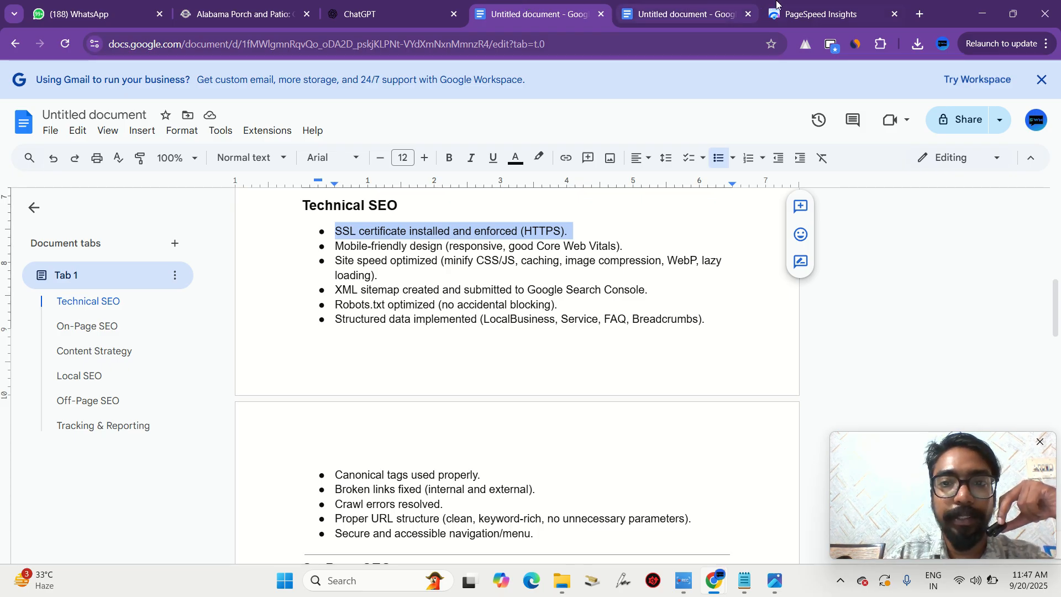
pyautogui.click(790, 11)
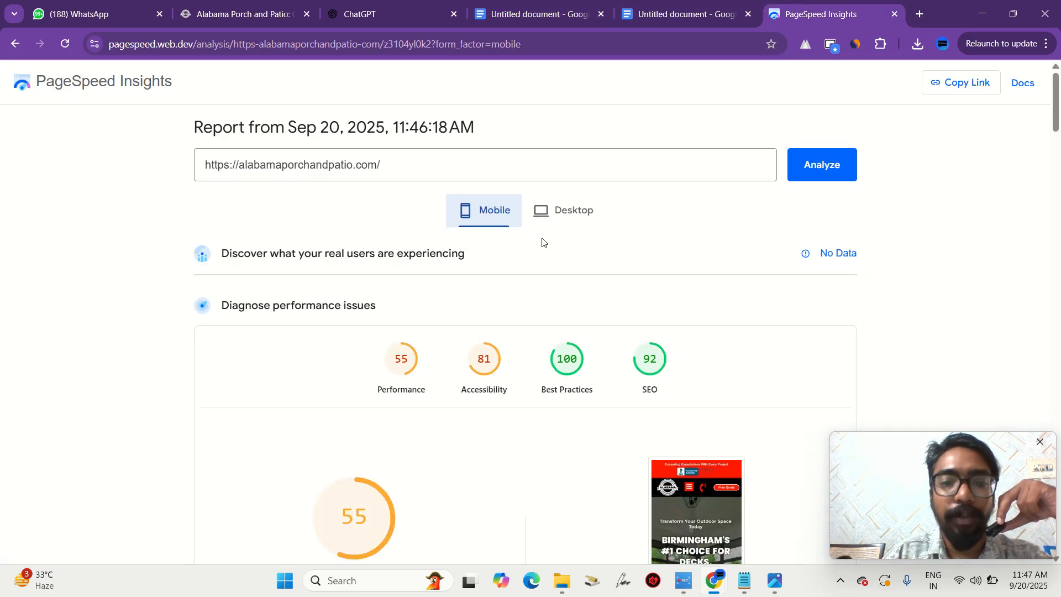
pyautogui.scroll(-1, 320, 249)
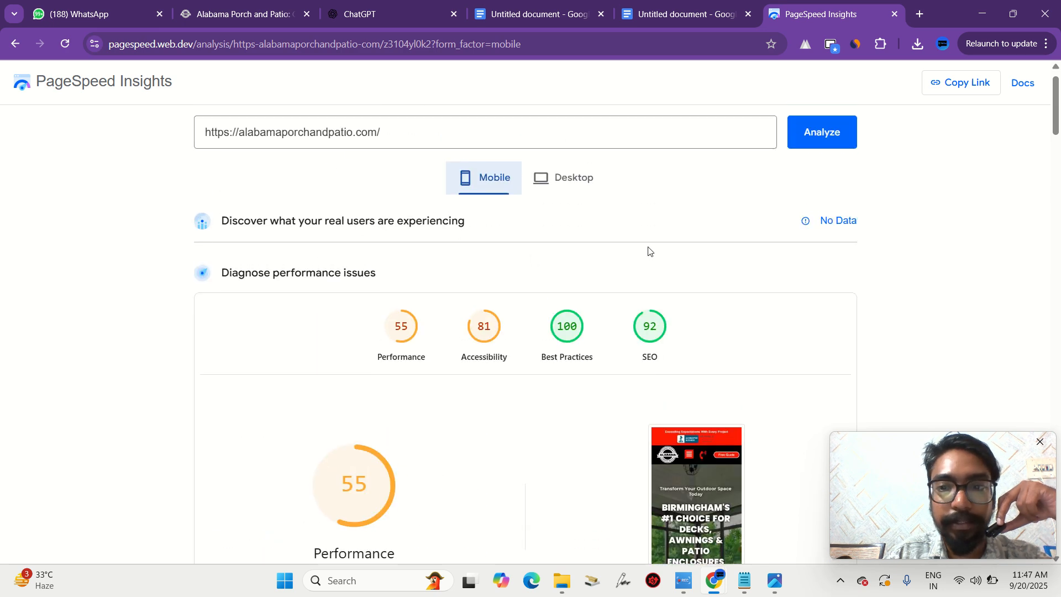
pyautogui.scroll(-3, 473, 294)
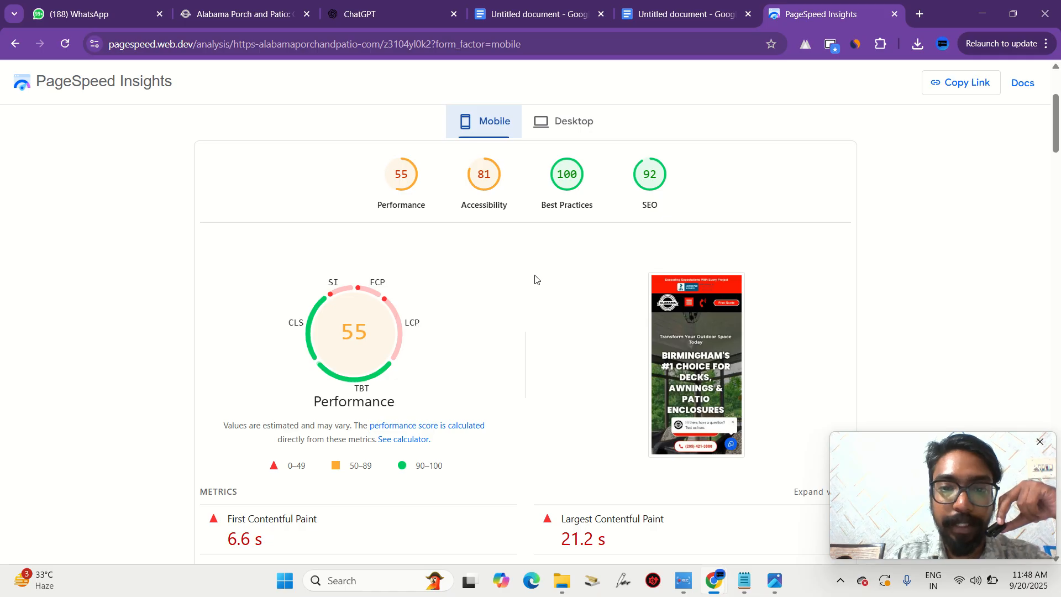
pyautogui.scroll(-1, 205, 414)
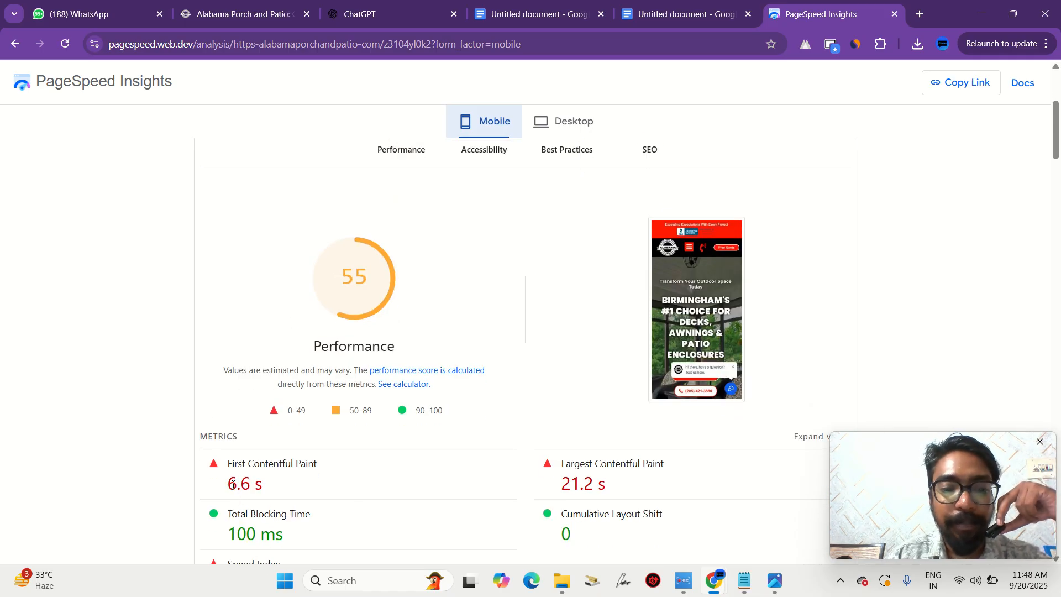
pyautogui.moveTo(228, 482); pyautogui.dragTo(271, 484)
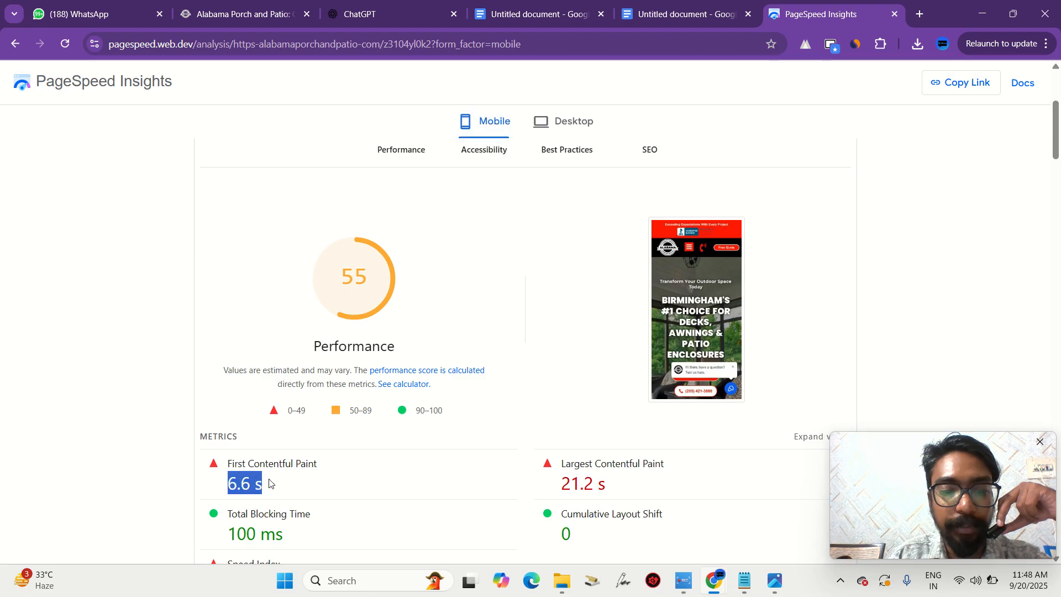
pyautogui.scroll(-3, 271, 484)
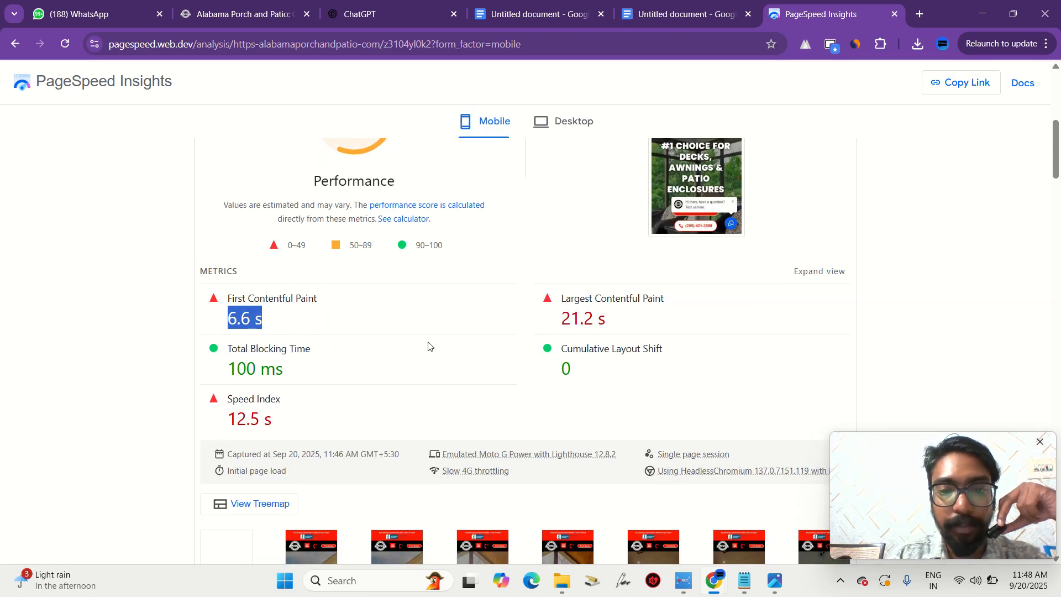
pyautogui.scroll(-1, 476, 334)
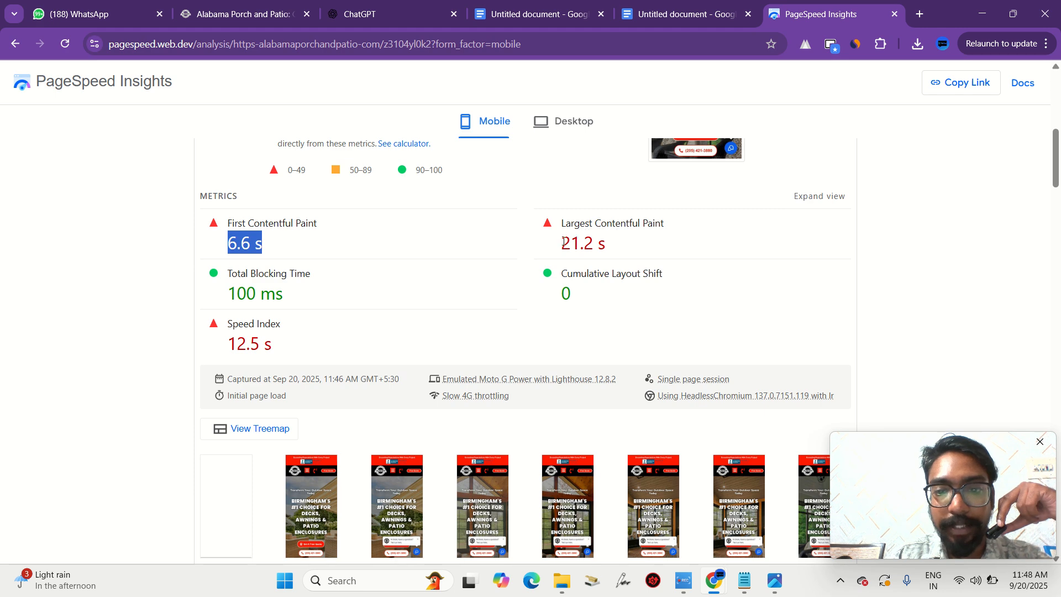
pyautogui.moveTo(563, 244); pyautogui.dragTo(621, 248)
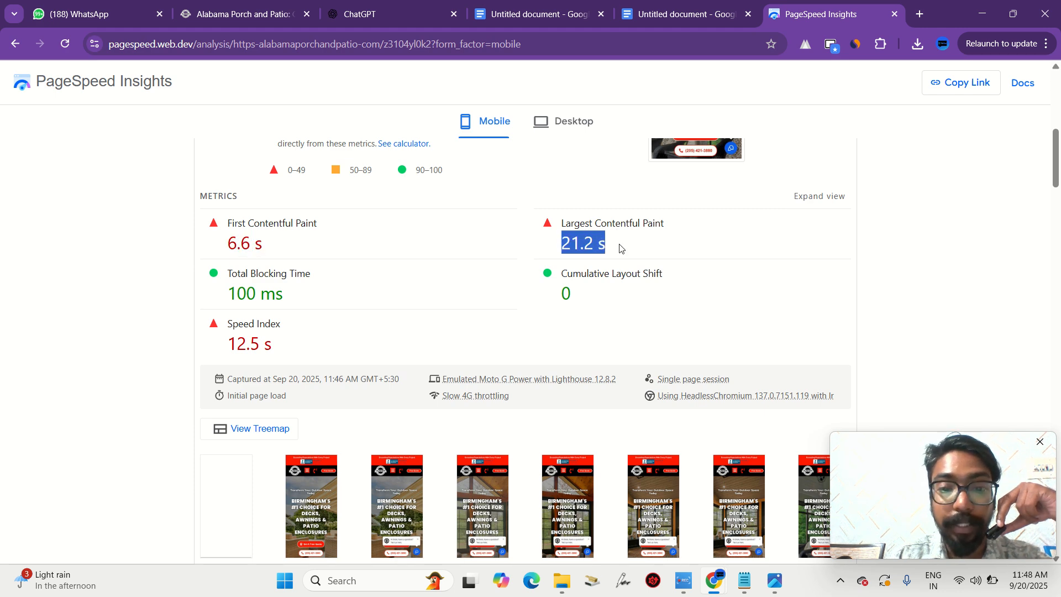
pyautogui.scroll(-2, 564, 243)
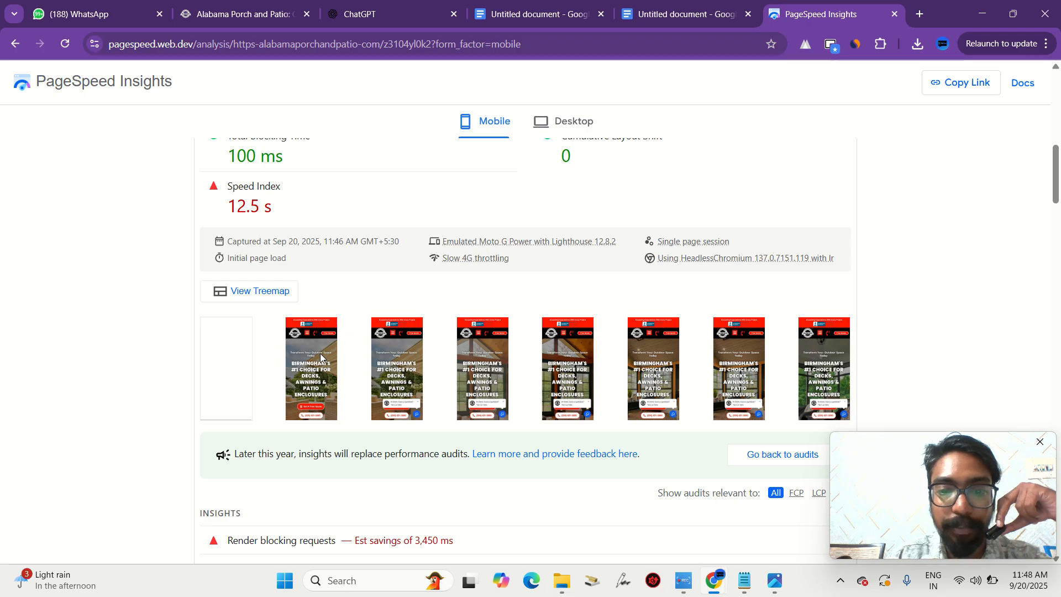
pyautogui.scroll(-1, 386, 376)
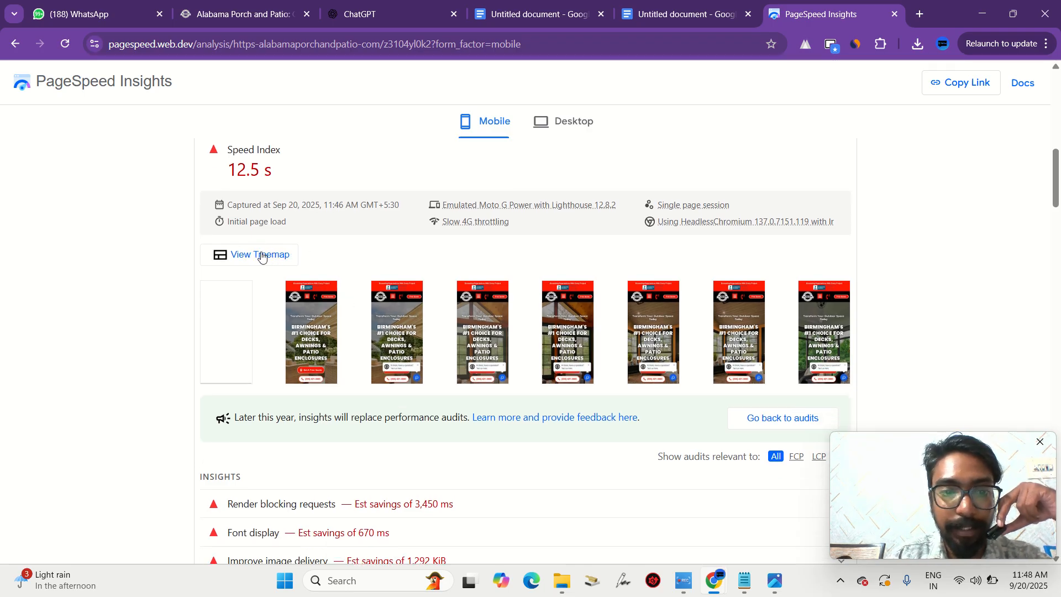
pyautogui.scroll(2, 261, 255)
# - Expand the "Render blocking requests" insight in the mobile report, examine the listed files, and collapse it again
pyautogui.scroll(-6, 261, 255)
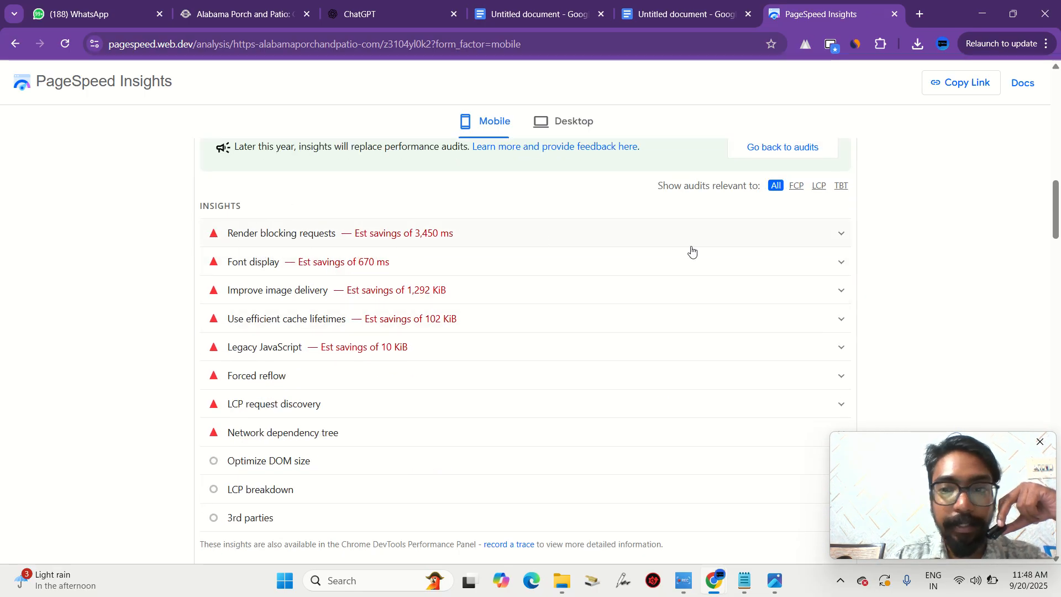
pyautogui.click(609, 233)
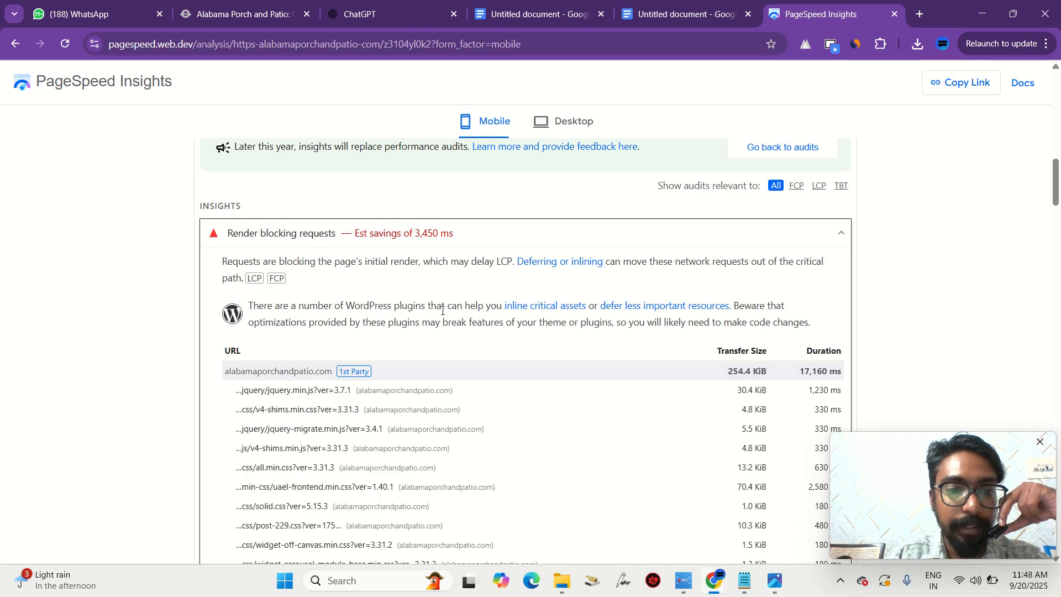
pyautogui.scroll(-2, 443, 315)
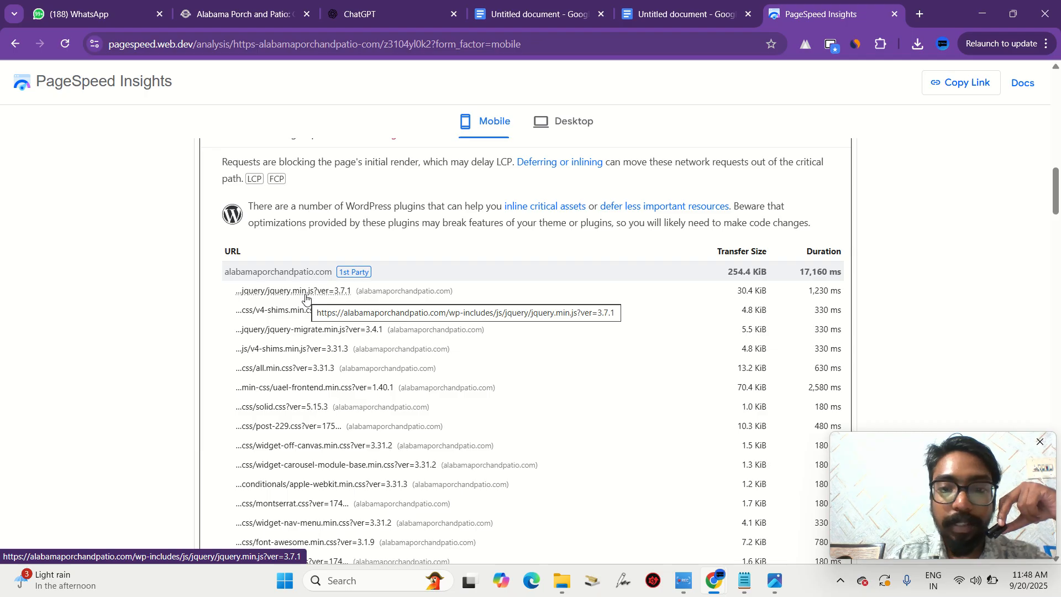
pyautogui.scroll(1, 306, 299)
pyautogui.scroll(-2, 565, 265)
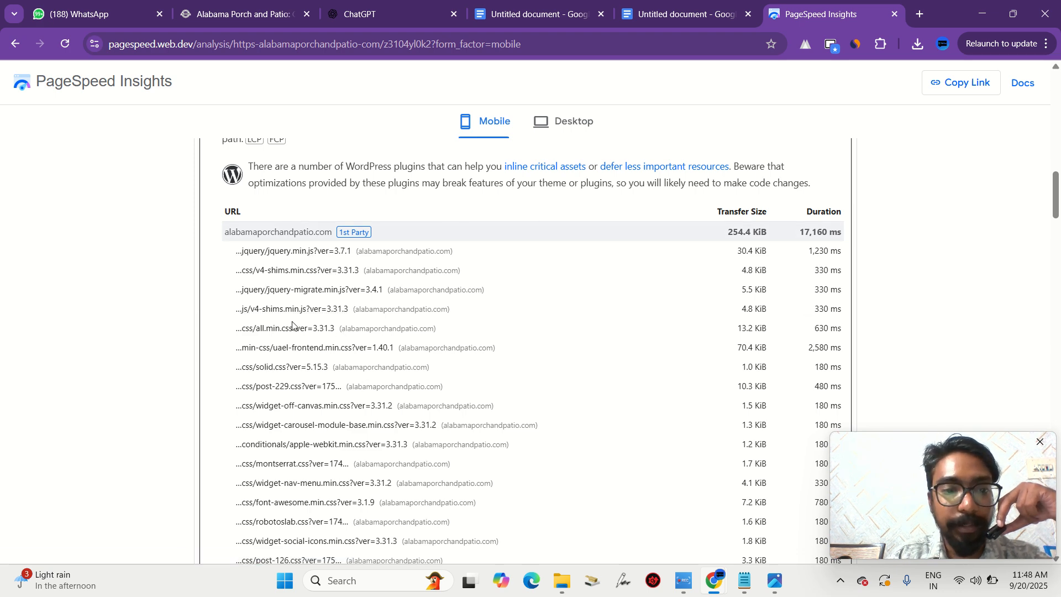
pyautogui.scroll(2, 417, 323)
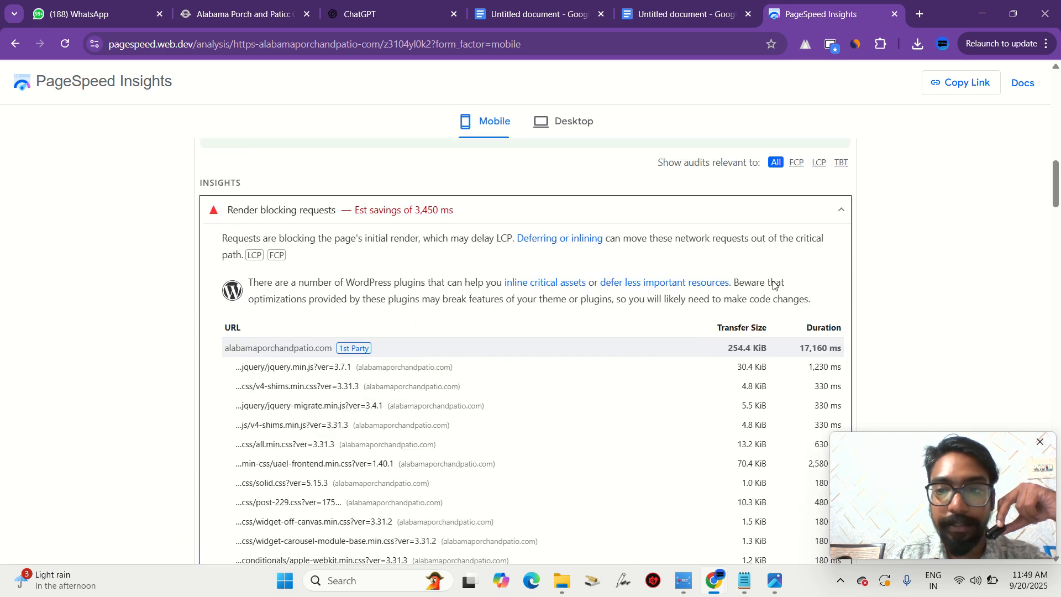
pyautogui.click(834, 209)
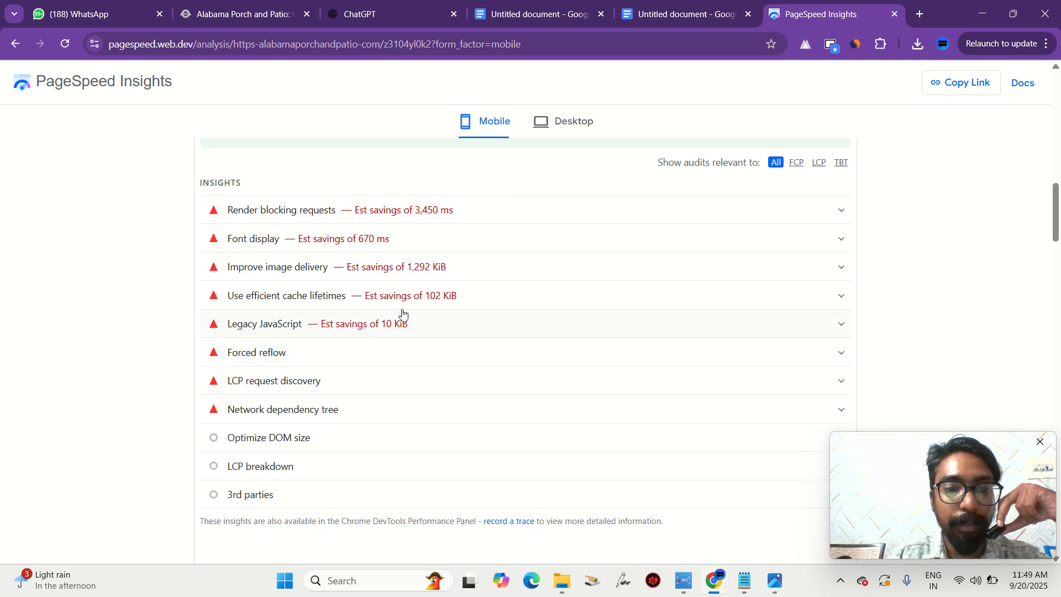
# - Review the remaining mobile insights and scores, and compare them with the Alabama Porch and Patio homepage
pyautogui.scroll(-6, 335, 410)
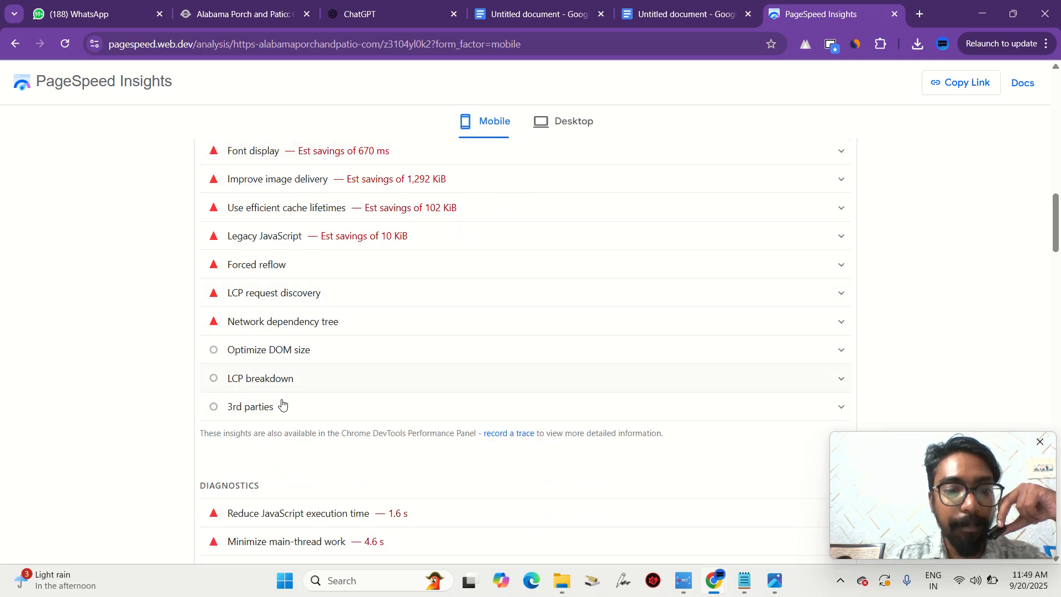
pyautogui.scroll(7, 281, 403)
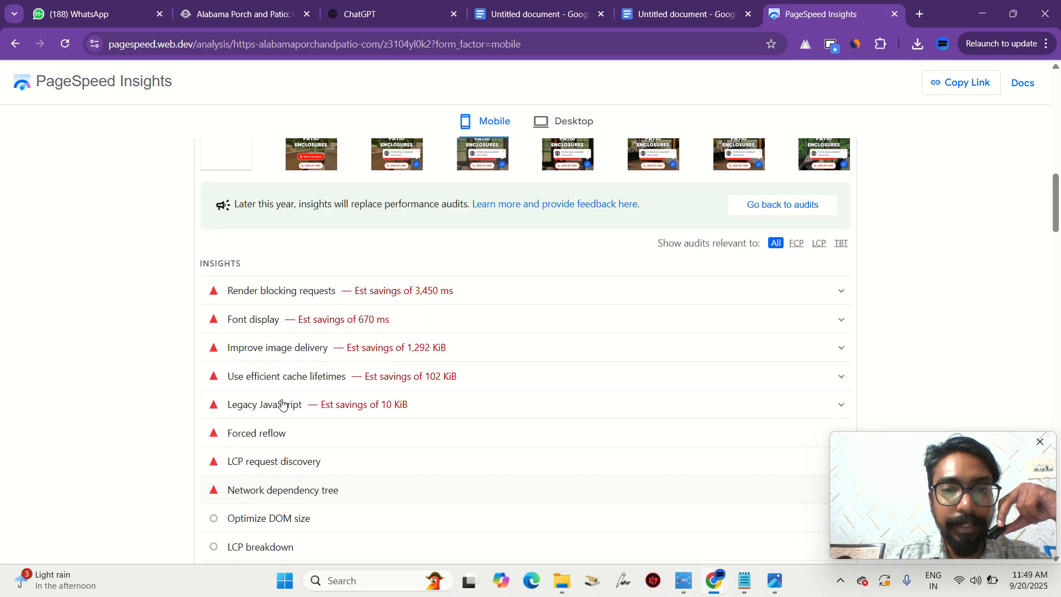
pyautogui.scroll(-1, 281, 403)
pyautogui.scroll(12, 282, 401)
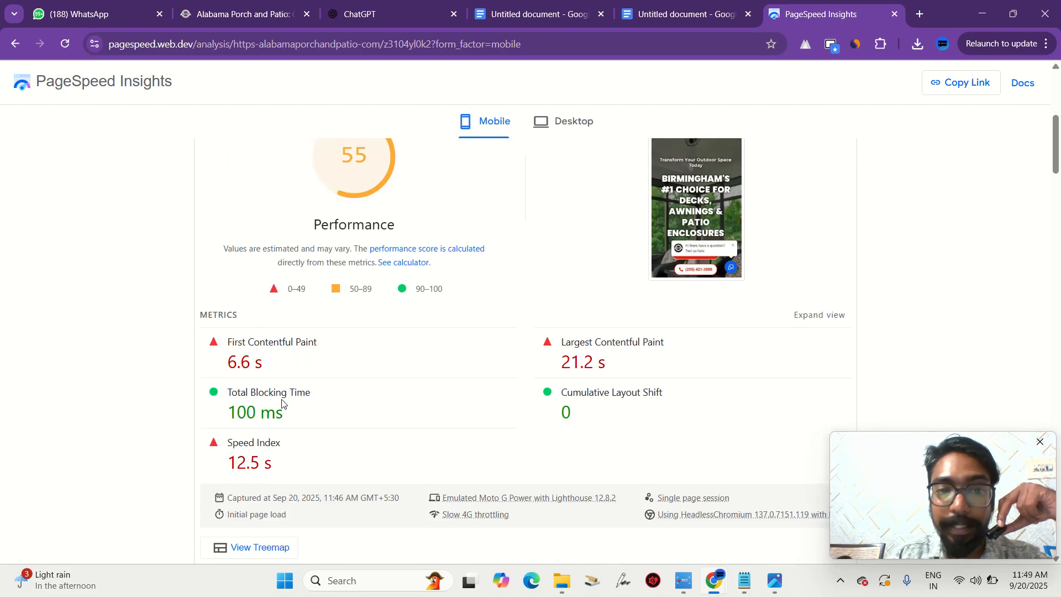
pyautogui.scroll(1, 281, 402)
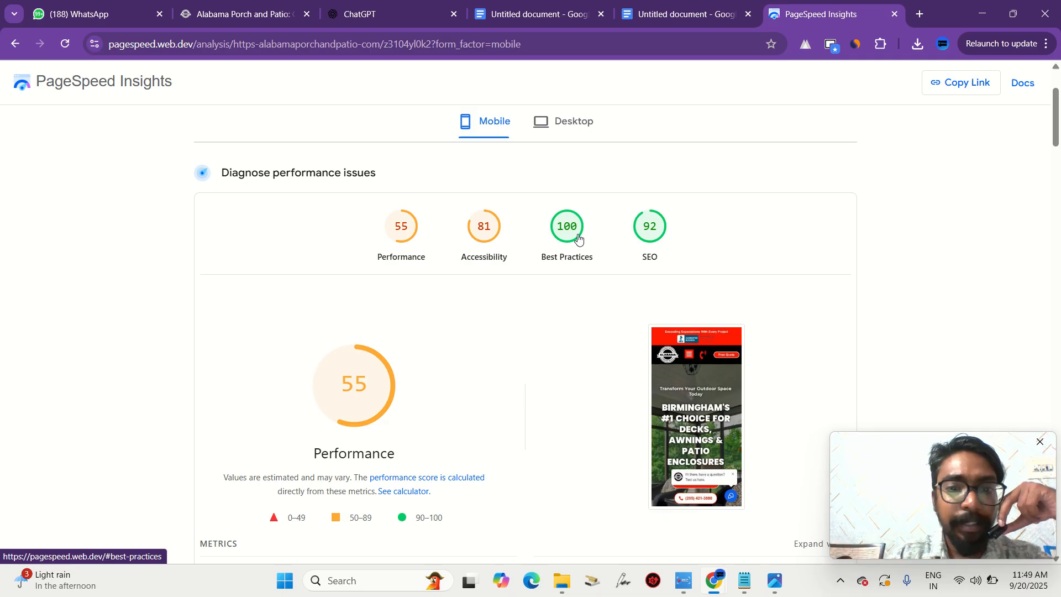
pyautogui.click(195, 4)
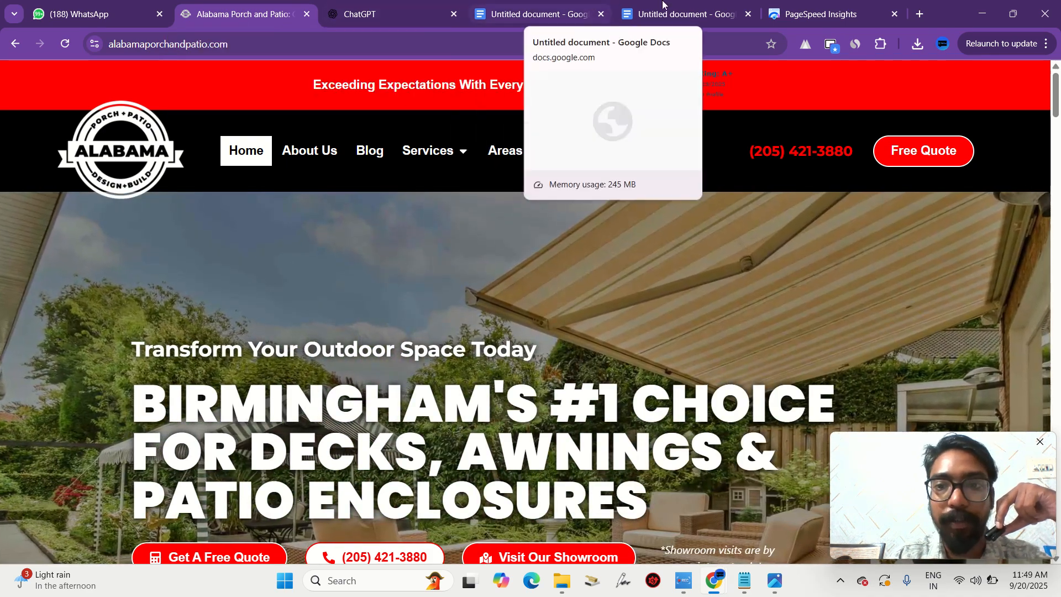
pyautogui.click(777, 4)
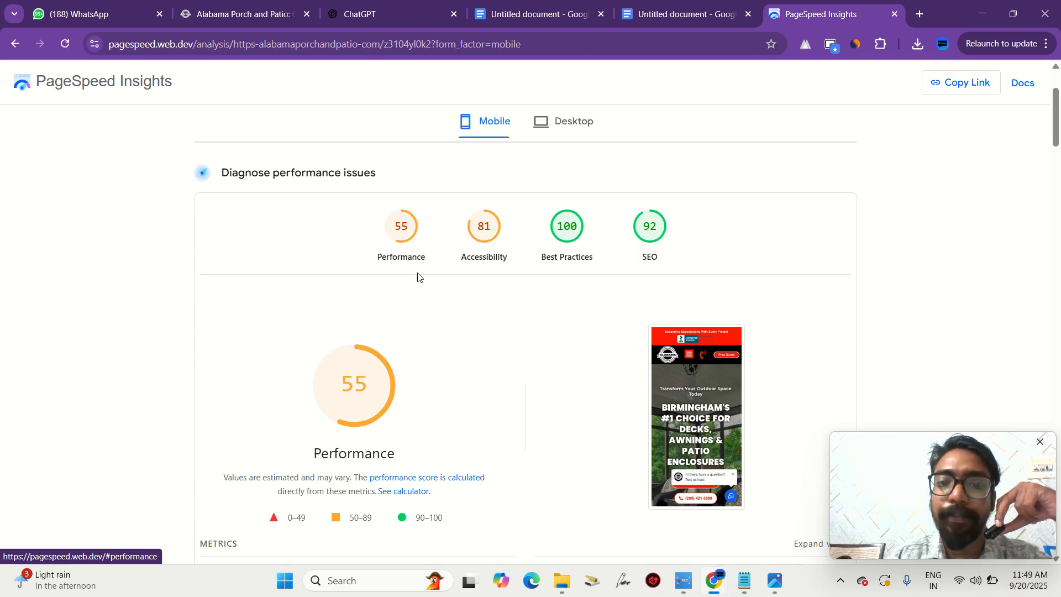
# - Show the desktop results and examine the performance score, First Contentful Paint and Largest Contentful Paint
pyautogui.click(577, 137)
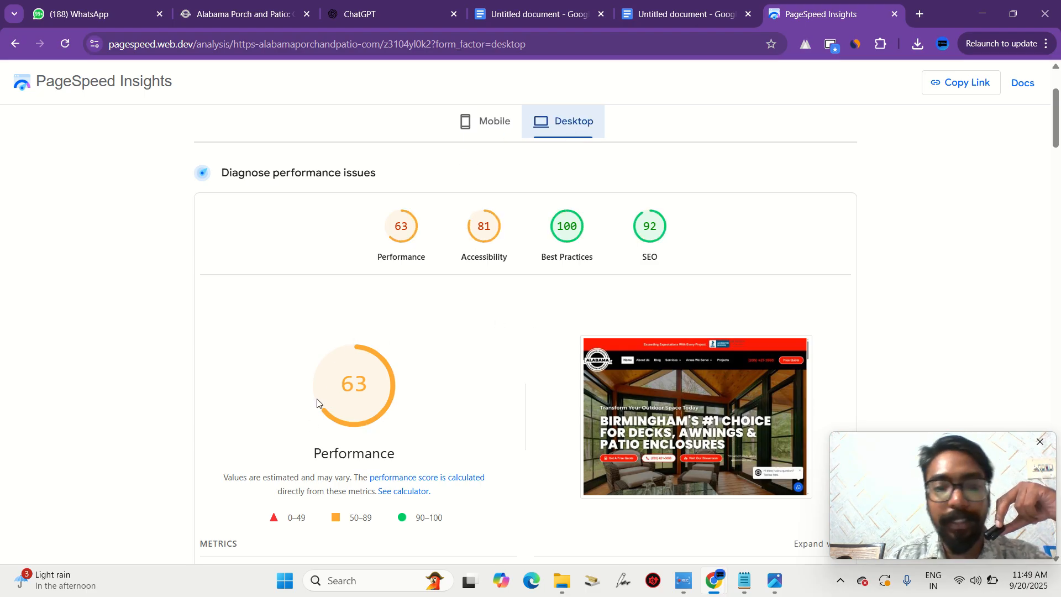
pyautogui.moveTo(381, 371)
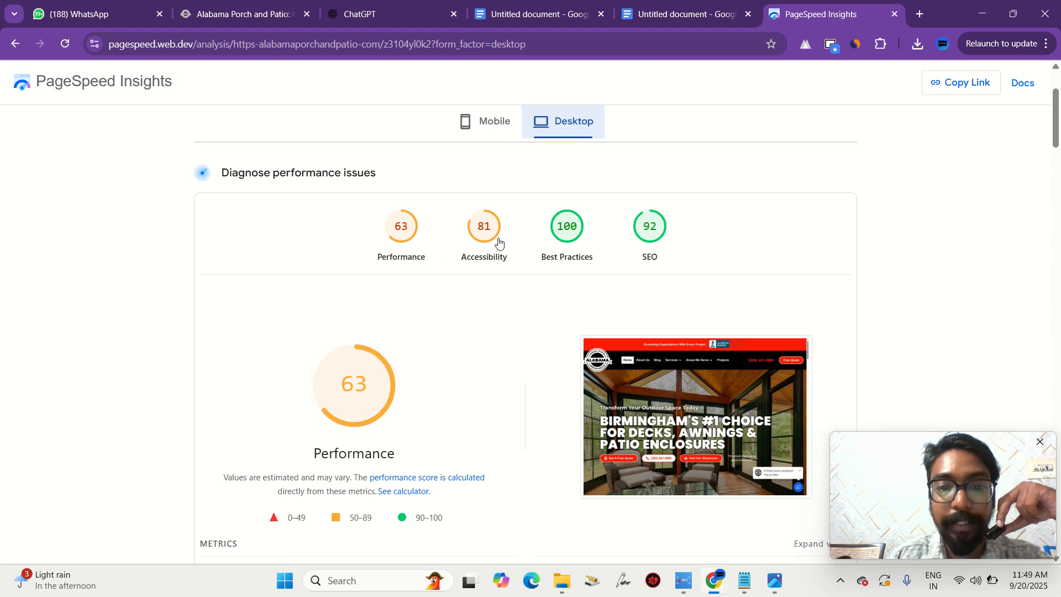
pyautogui.scroll(-7, 534, 317)
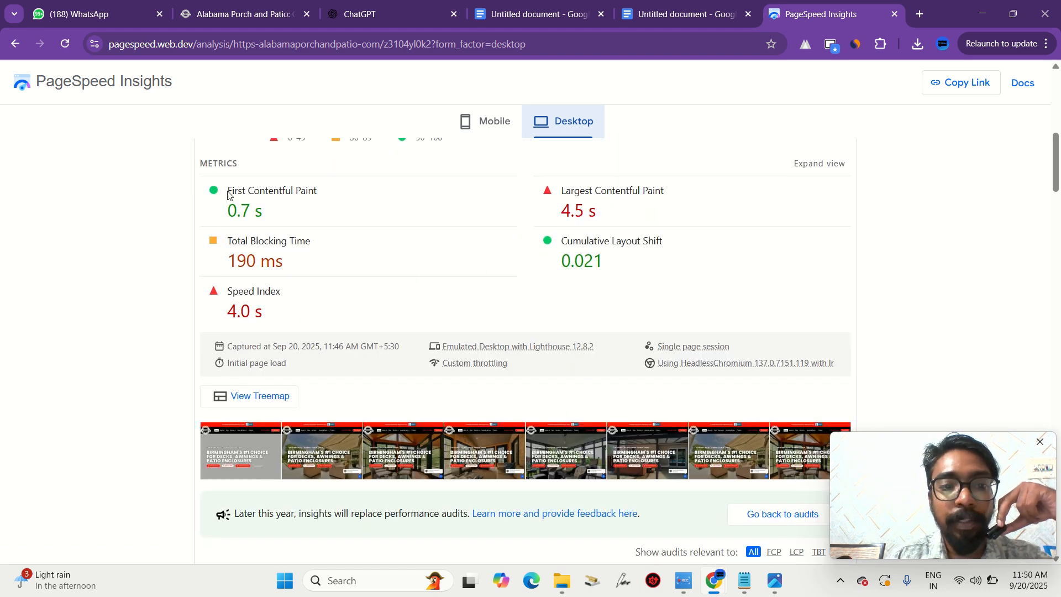
pyautogui.moveTo(227, 193); pyautogui.dragTo(319, 192)
pyautogui.scroll(1, 282, 207)
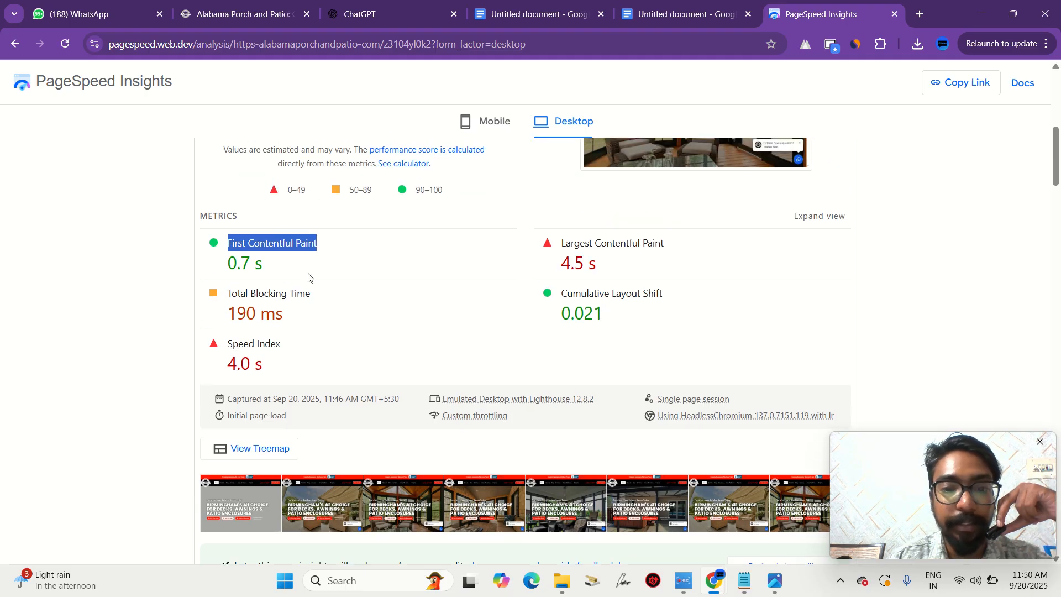
pyautogui.click(308, 277)
pyautogui.scroll(1, 489, 266)
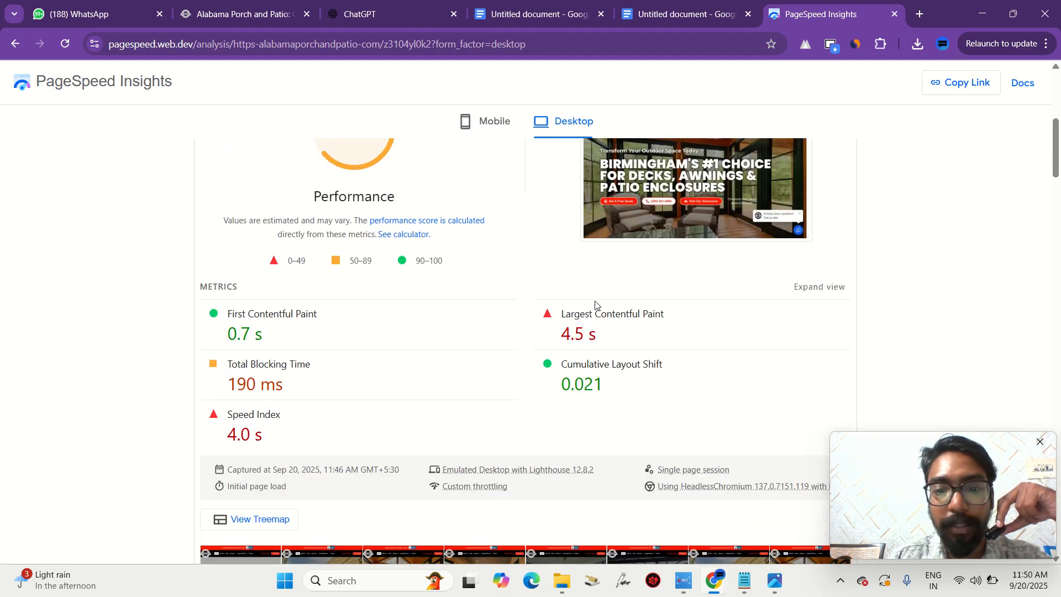
pyautogui.moveTo(562, 315); pyautogui.dragTo(704, 325)
pyautogui.scroll(5, 702, 324)
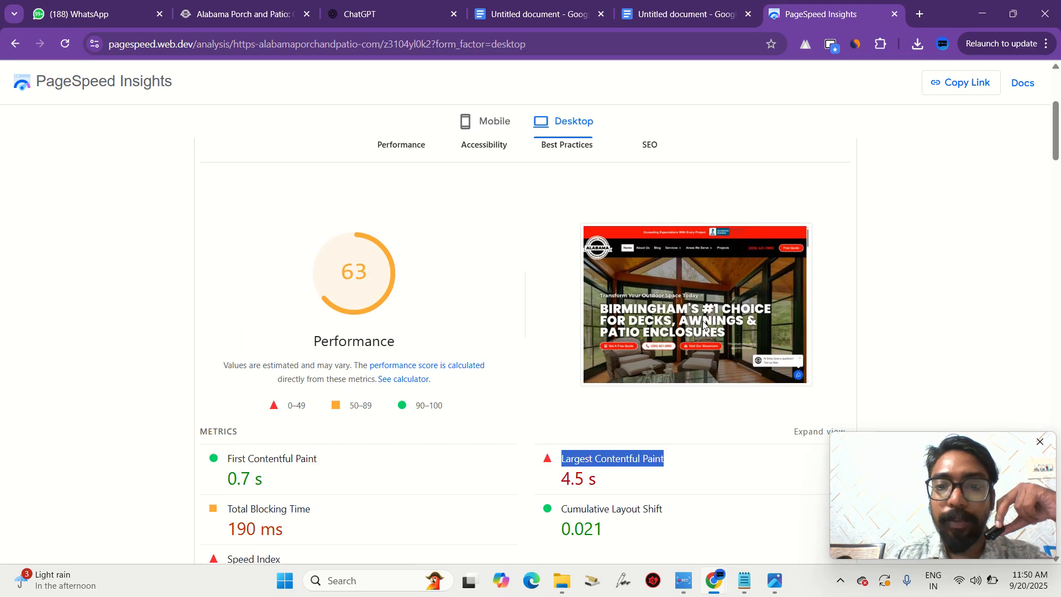
# - Examine the desktop report's remaining metrics and its list of performance insights
pyautogui.scroll(-1, 574, 278)
pyautogui.scroll(-15, 574, 278)
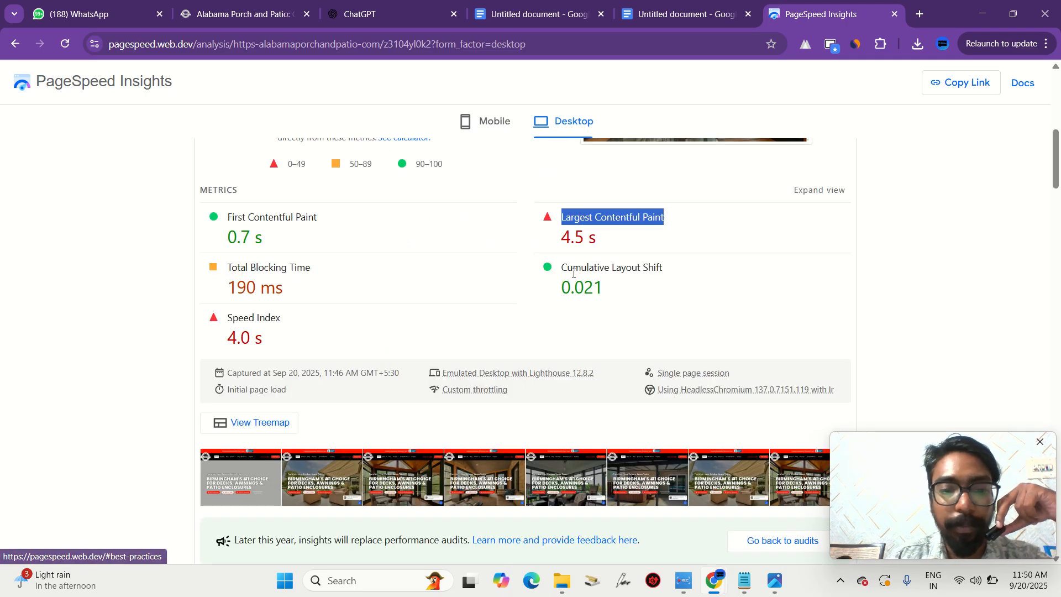
pyautogui.scroll(4, 573, 278)
pyautogui.scroll(-5, 574, 278)
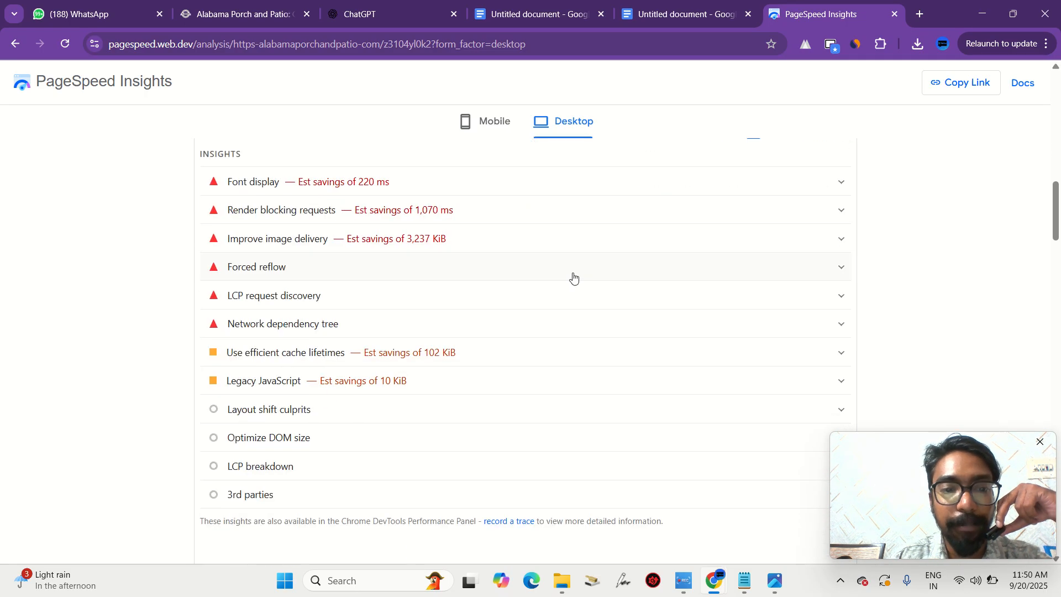
pyautogui.scroll(2, 574, 278)
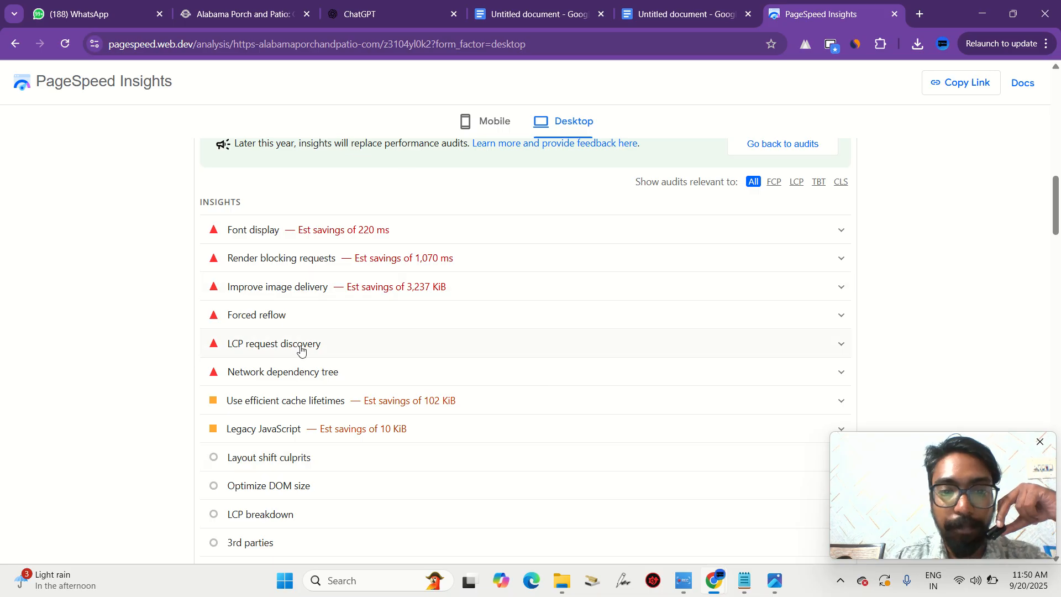
pyautogui.scroll(10, 362, 224)
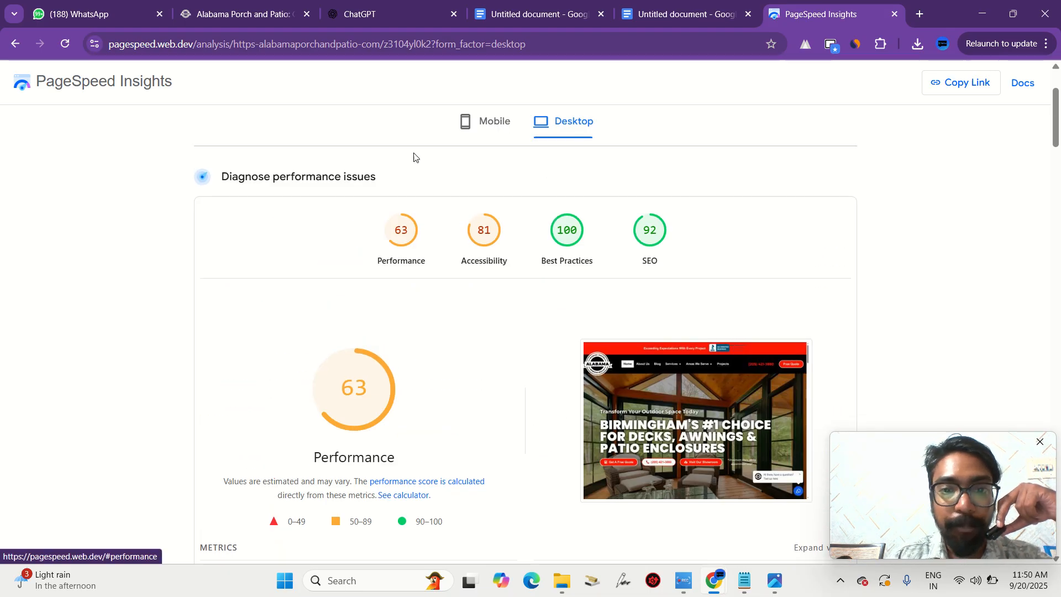
# - Show the mobile results in the PageSpeed report and open the Snipping Tool
pyautogui.click(499, 119)
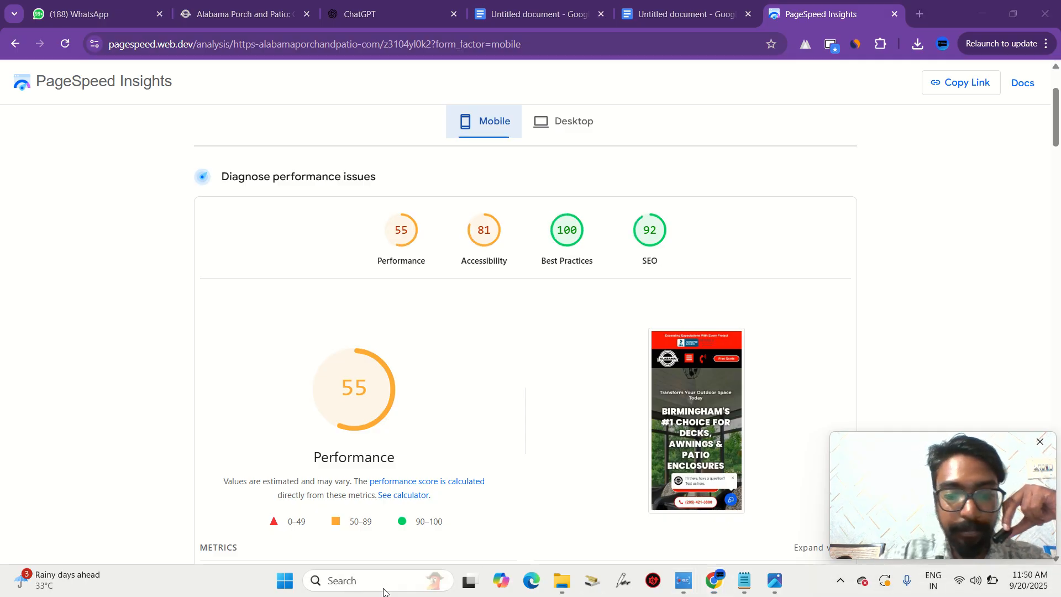
pyautogui.click(384, 587)
pyautogui.write('sni')
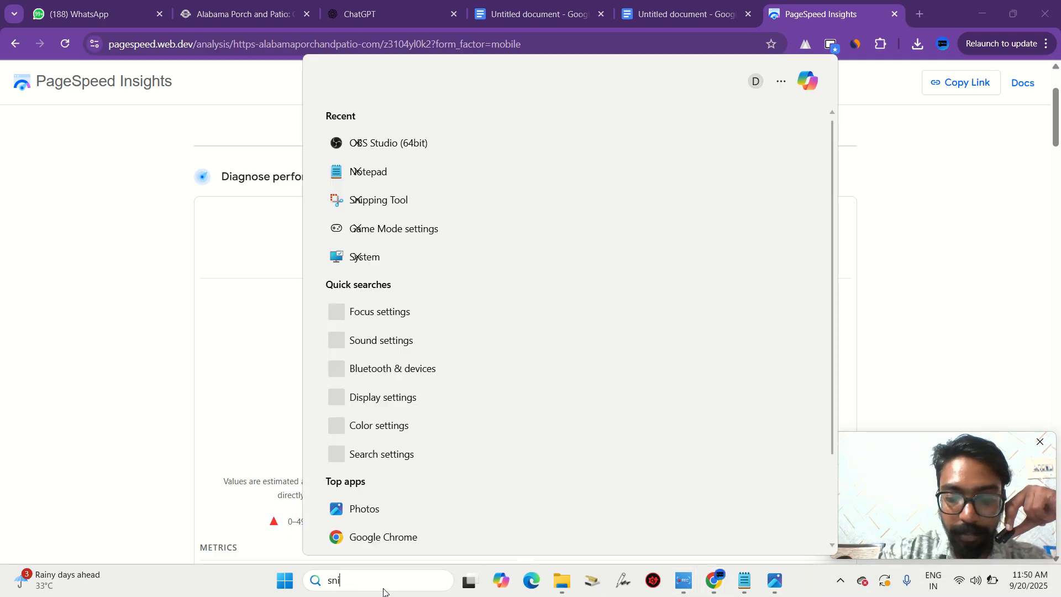
pyautogui.write('p')
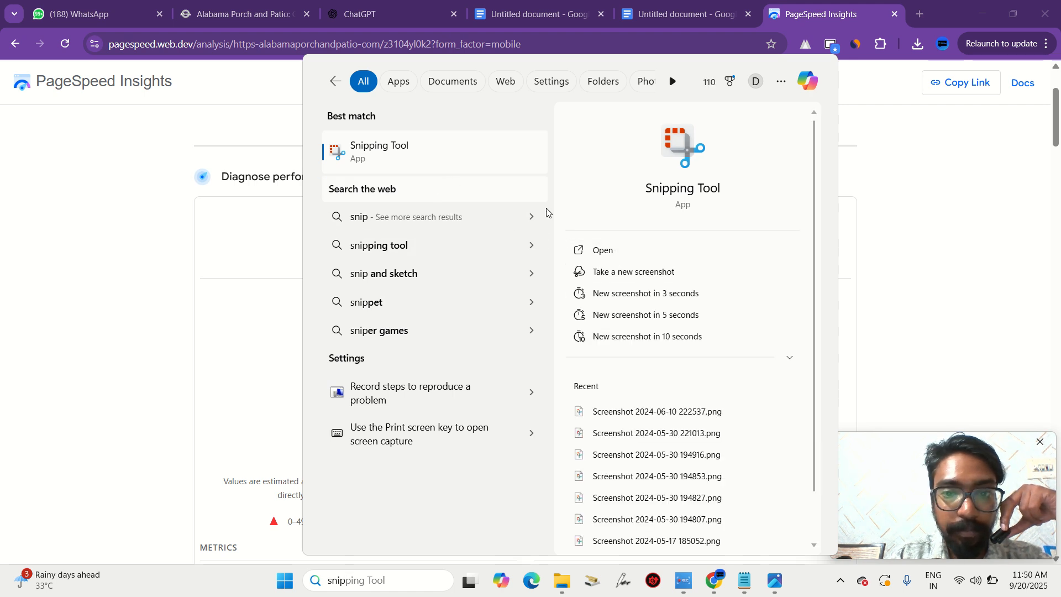
pyautogui.click(598, 259)
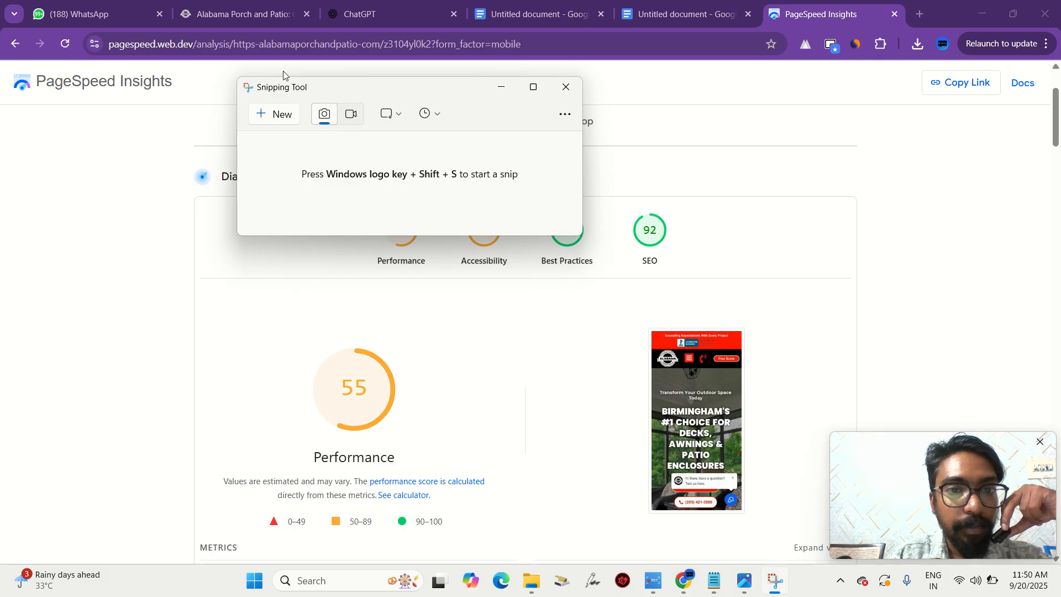
pyautogui.click(271, 113)
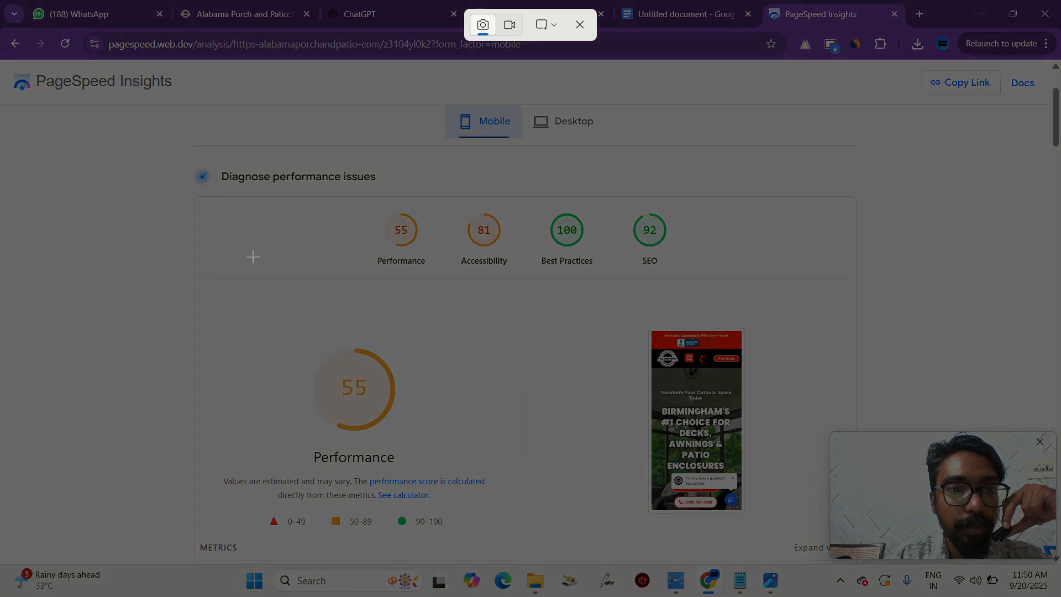
pyautogui.click(580, 25)
pyautogui.scroll(2, 665, 156)
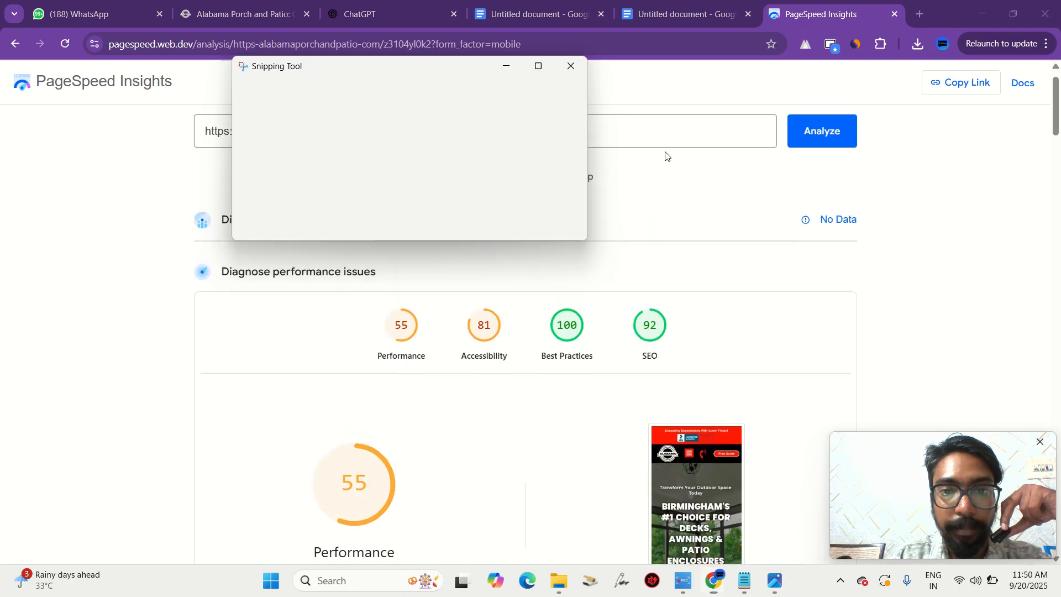
pyautogui.click(506, 66)
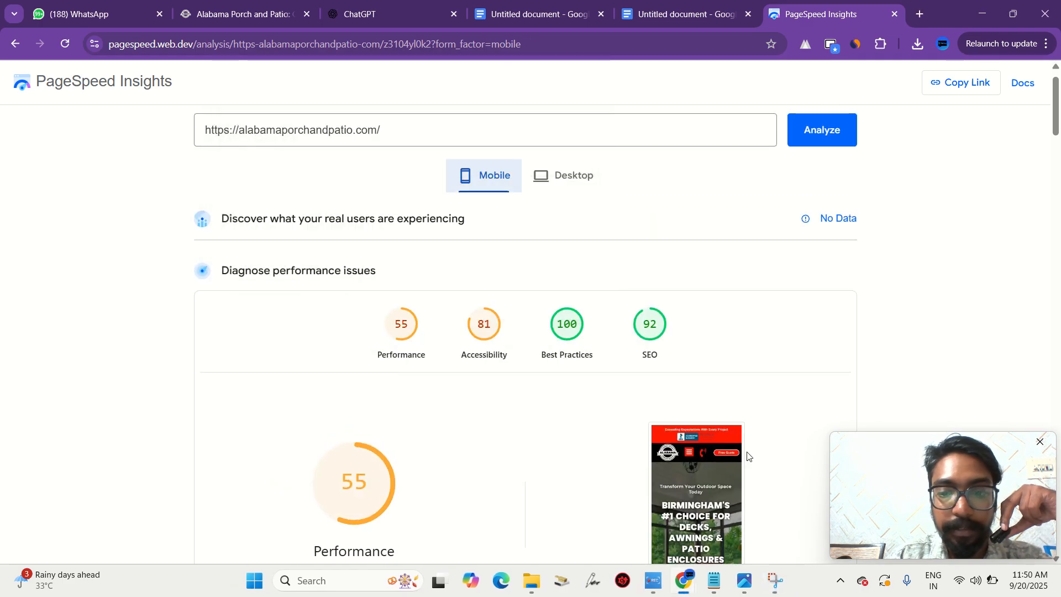
# - Capture a screenshot of the mobile report from the analyzed URL down to the performance score
pyautogui.click(775, 585)
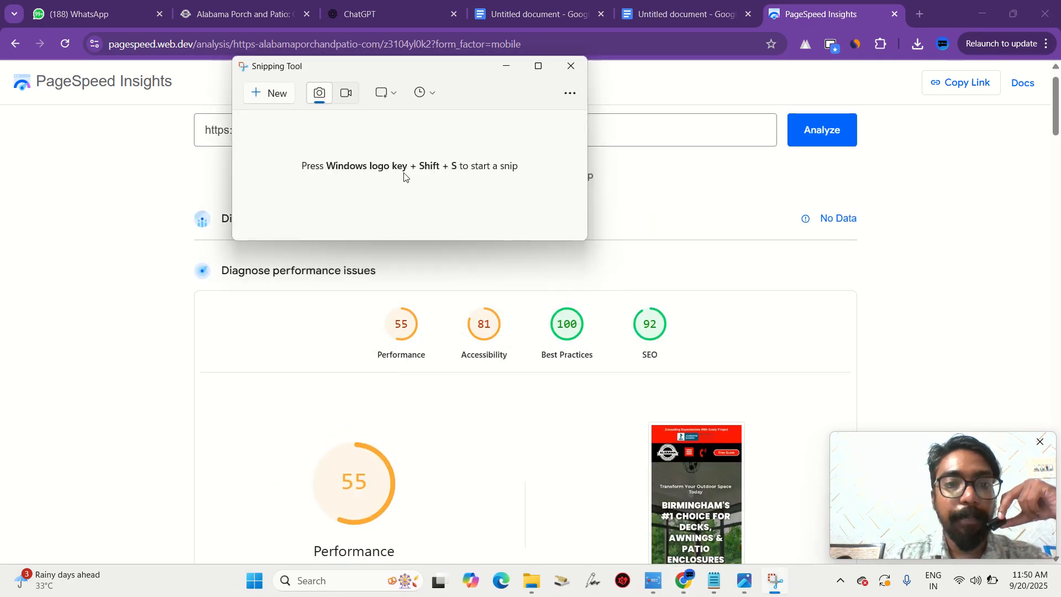
pyautogui.click(257, 95)
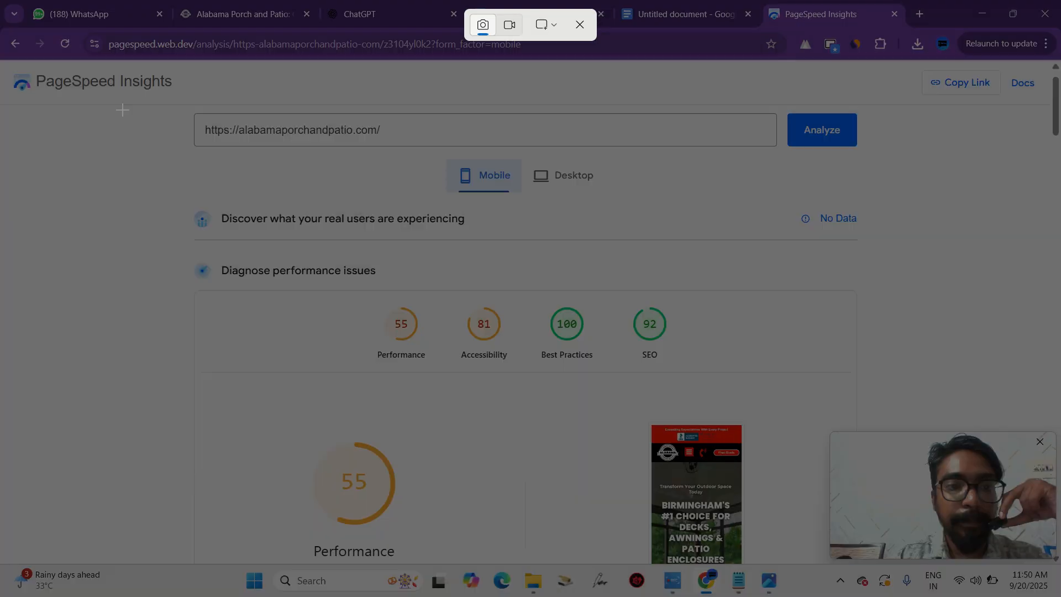
pyautogui.moveTo(122, 103); pyautogui.dragTo(880, 564)
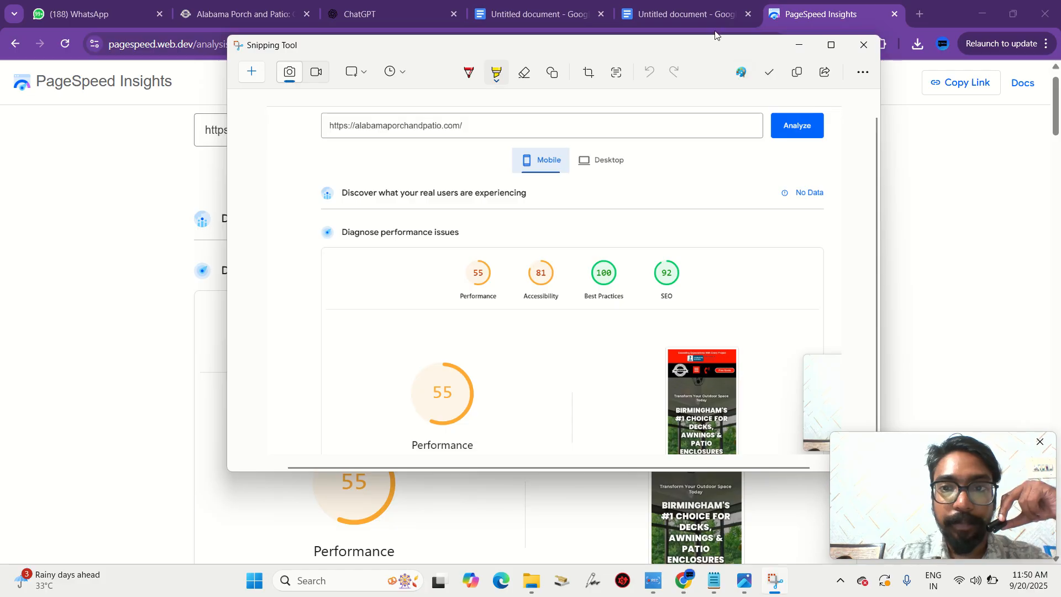
pyautogui.click(714, 31)
# - Remove the bullet formatting from the SSL certificate line in the audit document
pyautogui.click(675, 16)
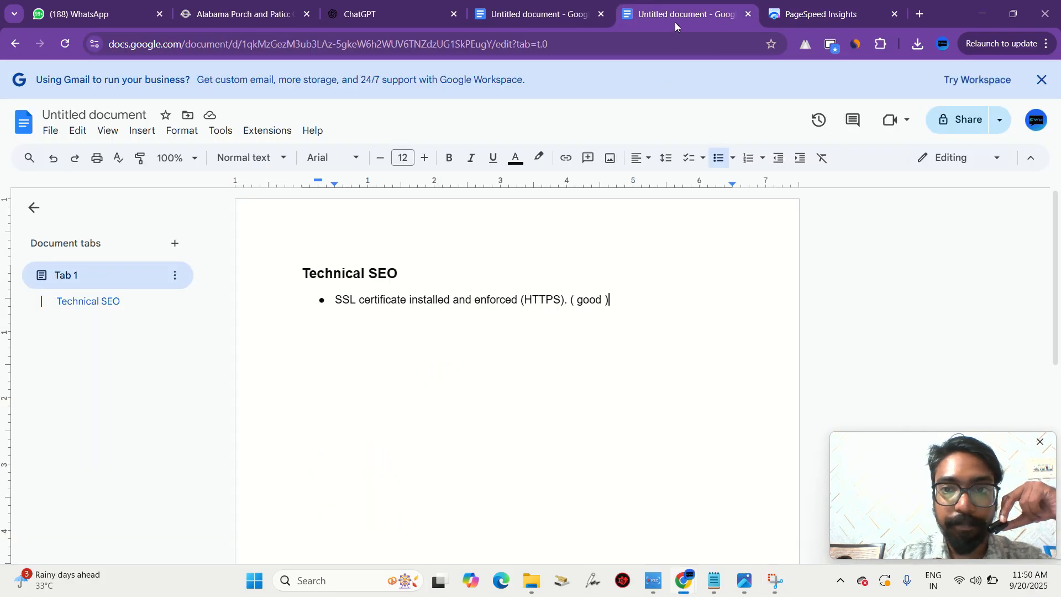
pyautogui.tripleClick(408, 296)
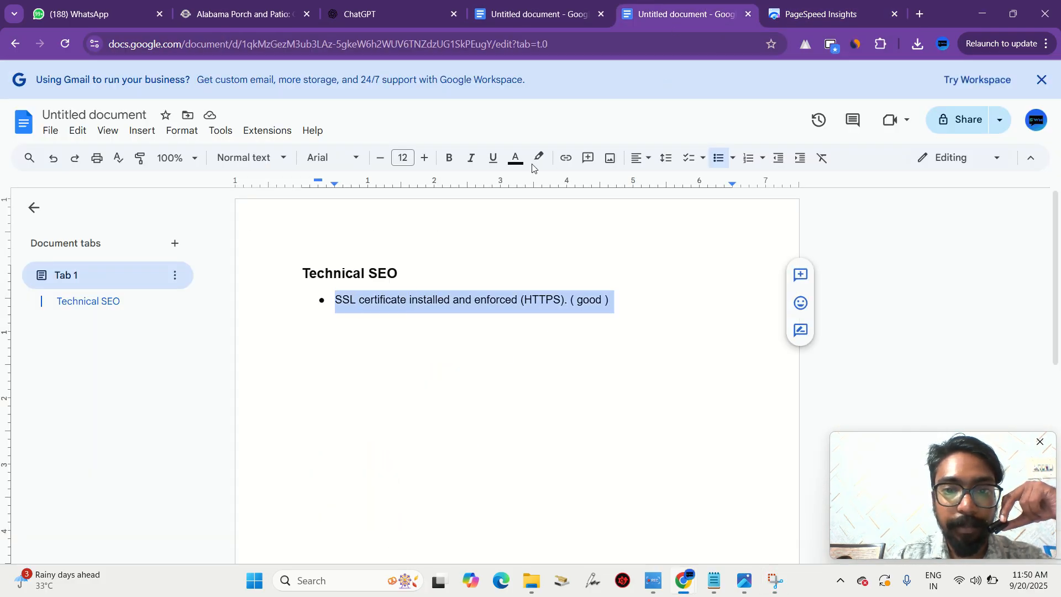
pyautogui.click(718, 158)
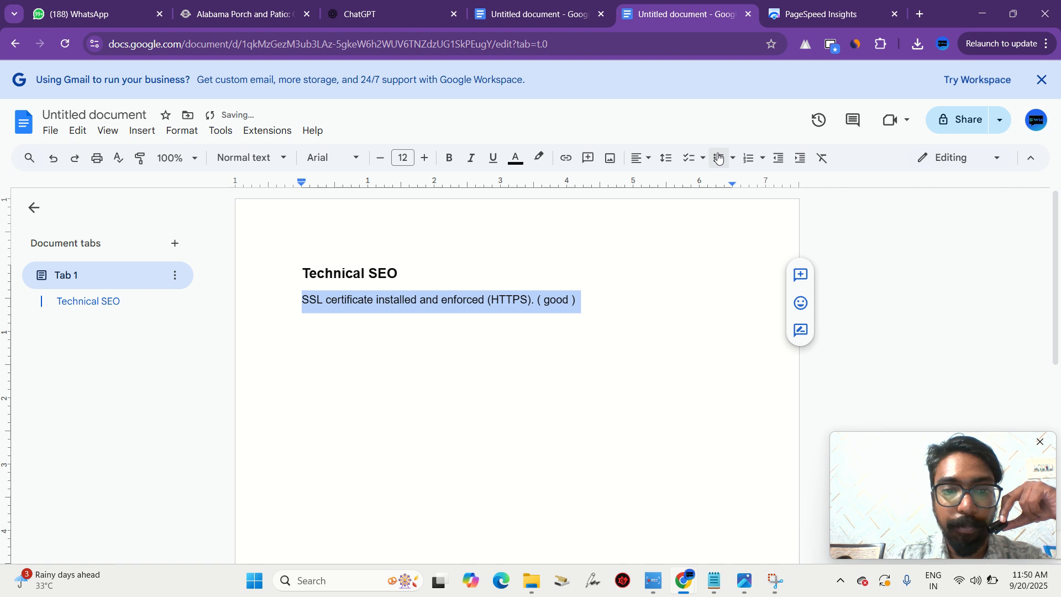
pyautogui.click(606, 304)
# - Add the line "Page speed test - poor" below the SSL finding and paste the mobile report screenshot under it
pyautogui.press('Return')
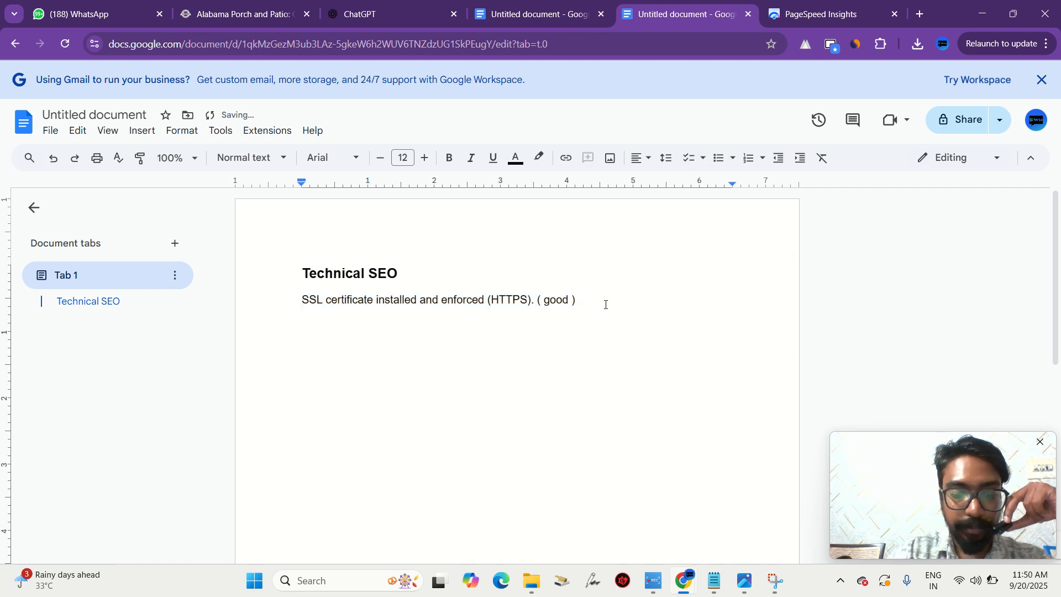
pyautogui.write('Page ')
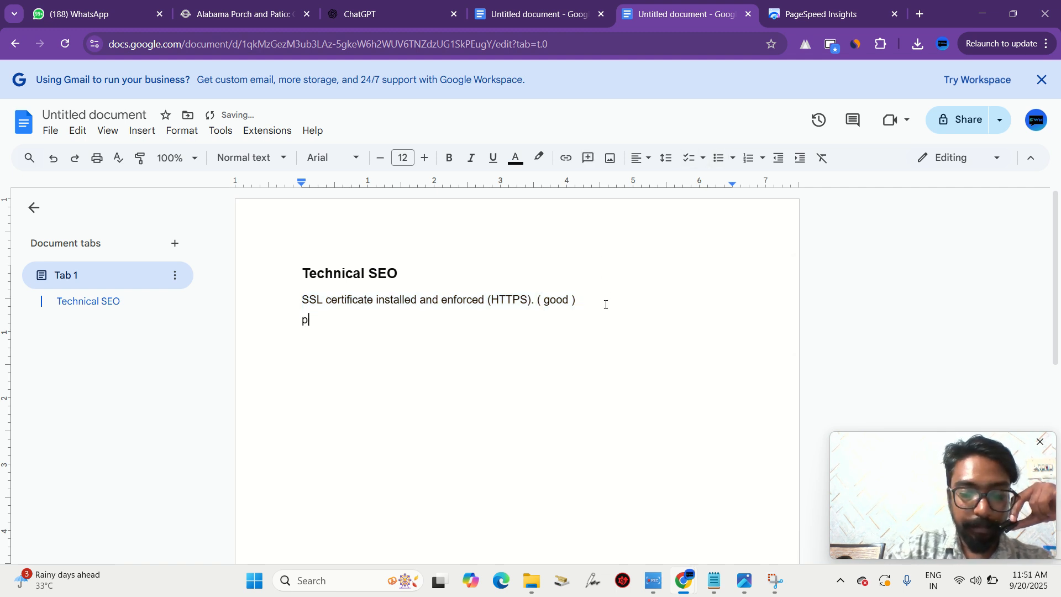
pyautogui.write('spee')
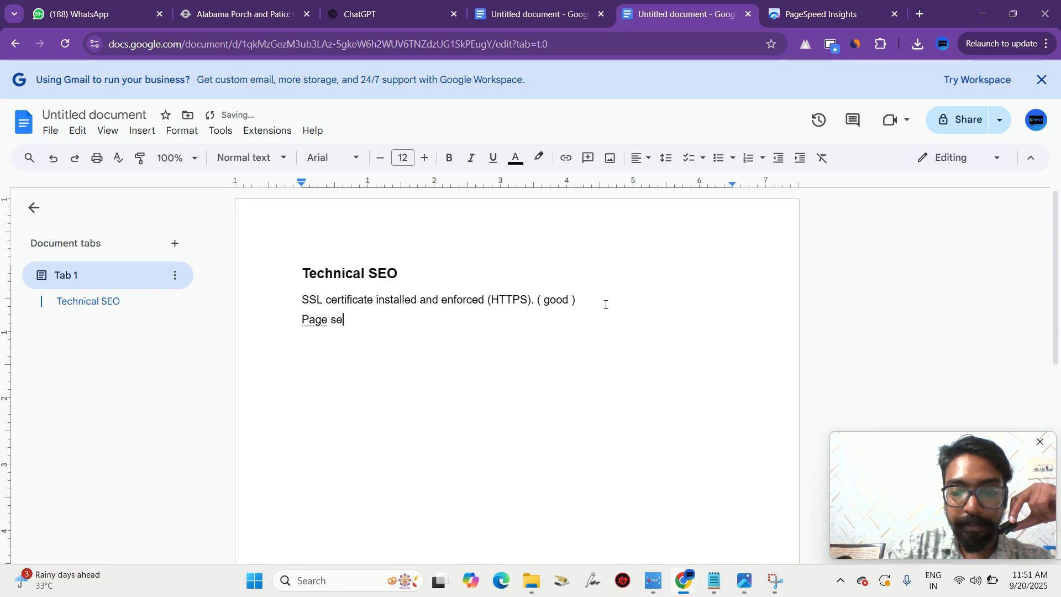
pyautogui.write('d test - poor')
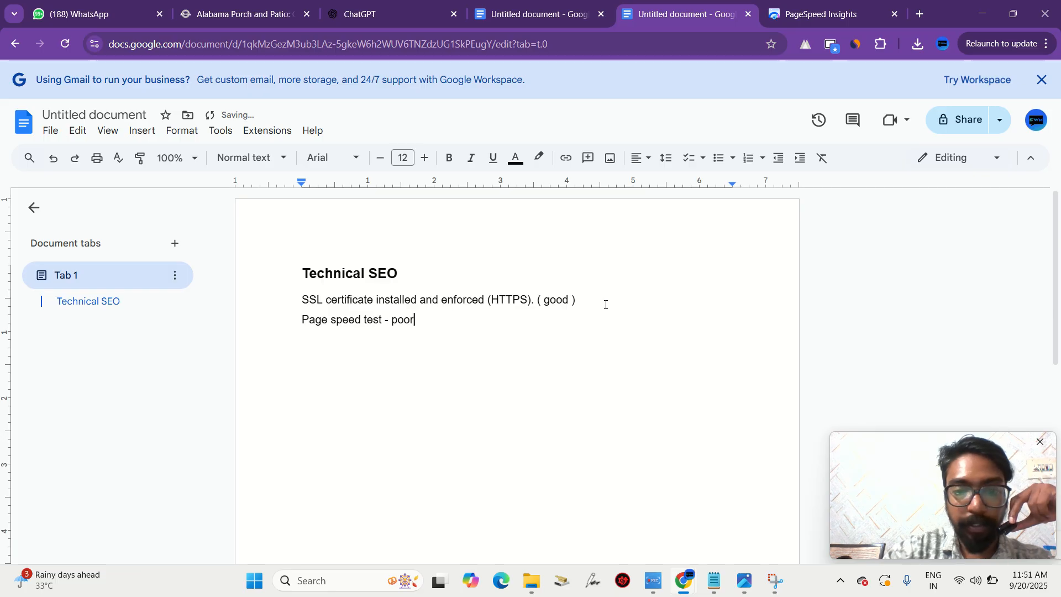
pyautogui.hotkey('ctrl', 'v')
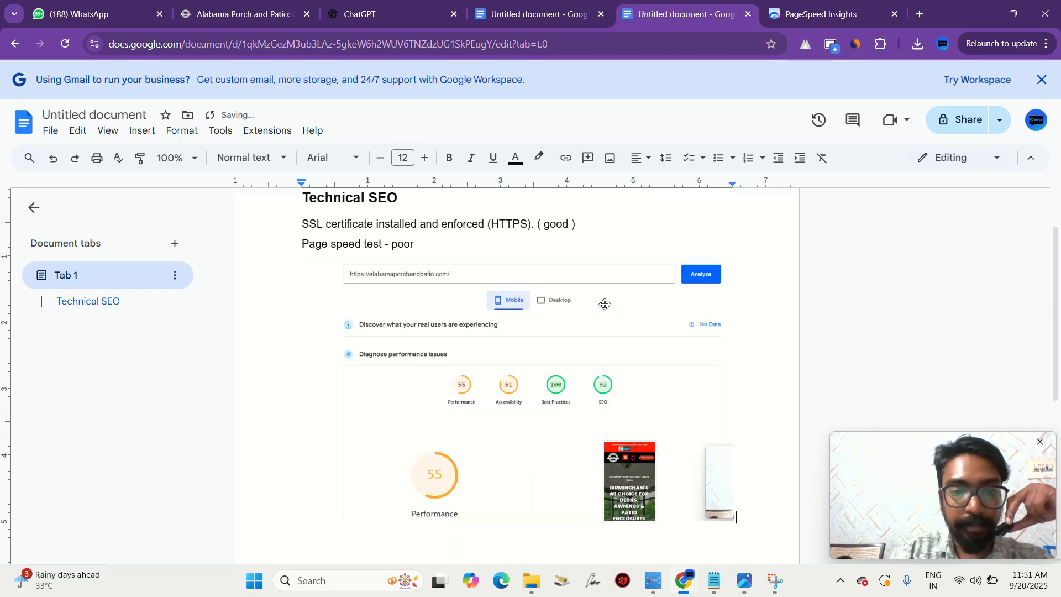
pyautogui.scroll(-3, 604, 304)
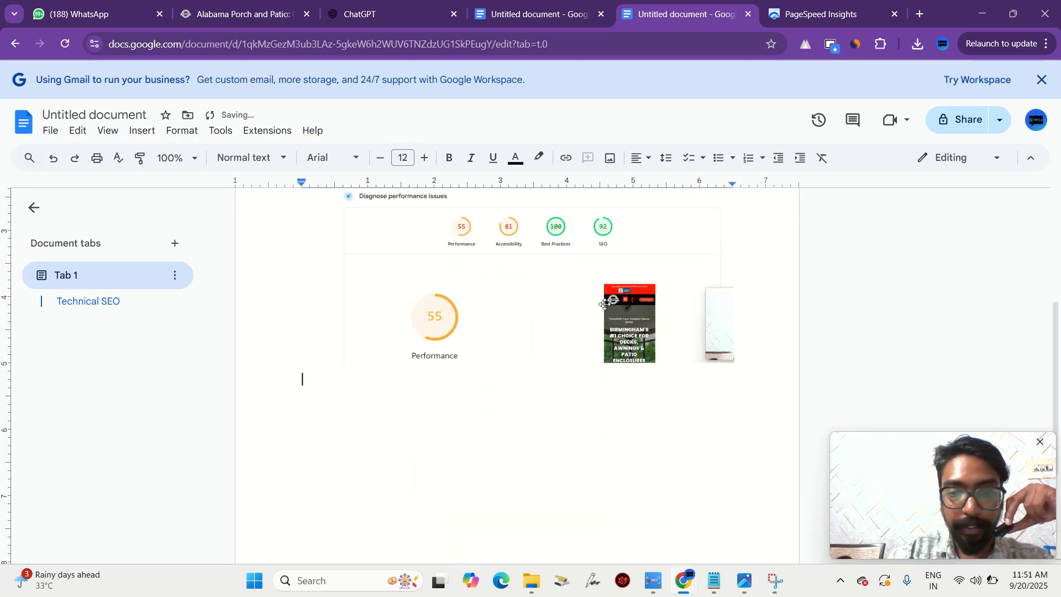
# - Show the desktop results in PageSpeed Insights and capture a screenshot from the analyzed URL down to the performance score
pyautogui.click(567, 3)
pyautogui.click(829, 6)
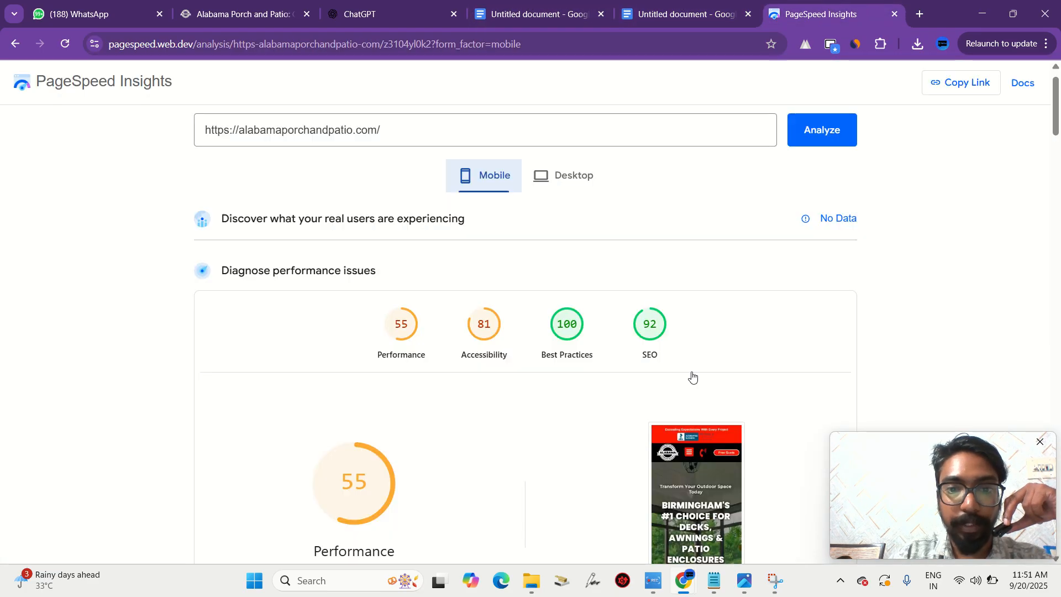
pyautogui.click(573, 177)
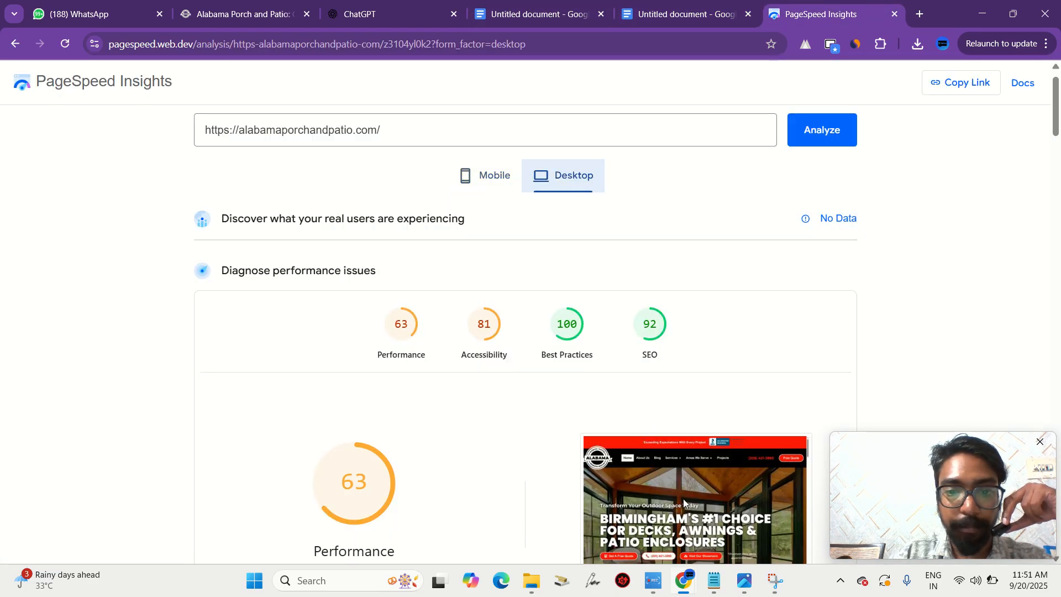
pyautogui.click(775, 581)
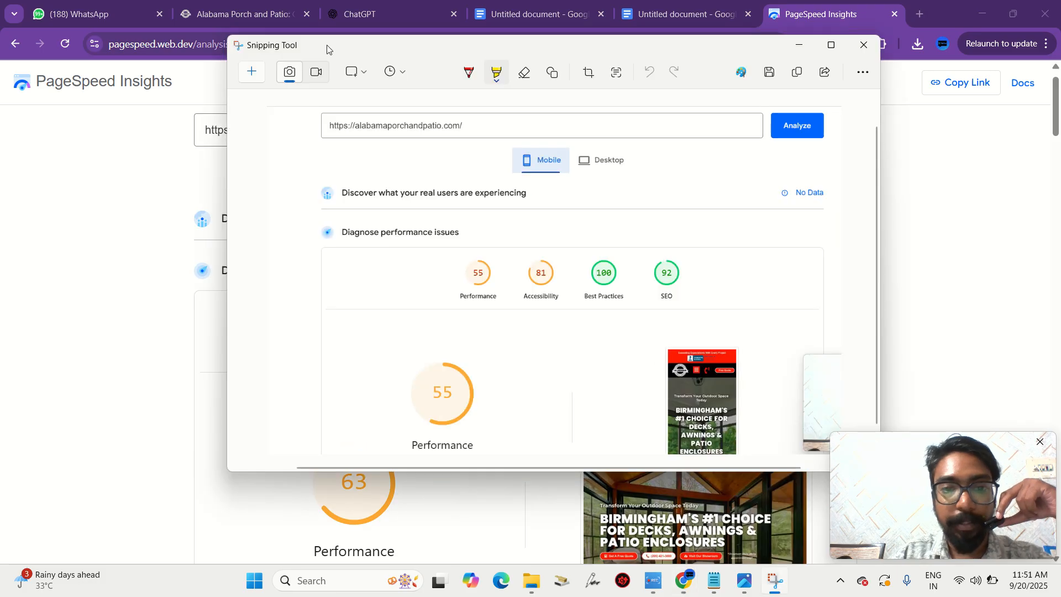
pyautogui.click(254, 75)
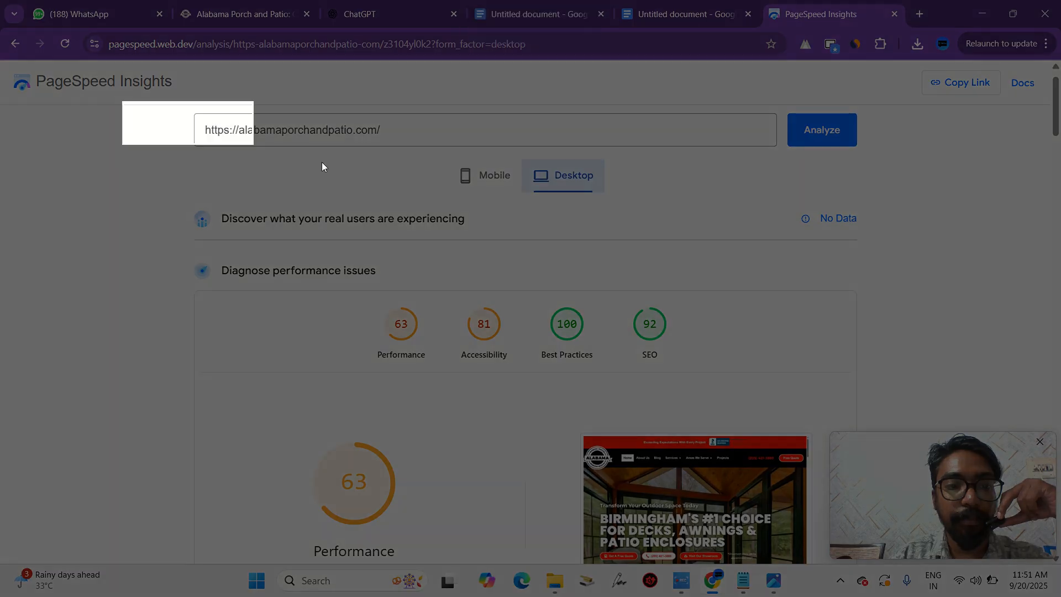
pyautogui.moveTo(322, 162); pyautogui.dragTo(810, 555)
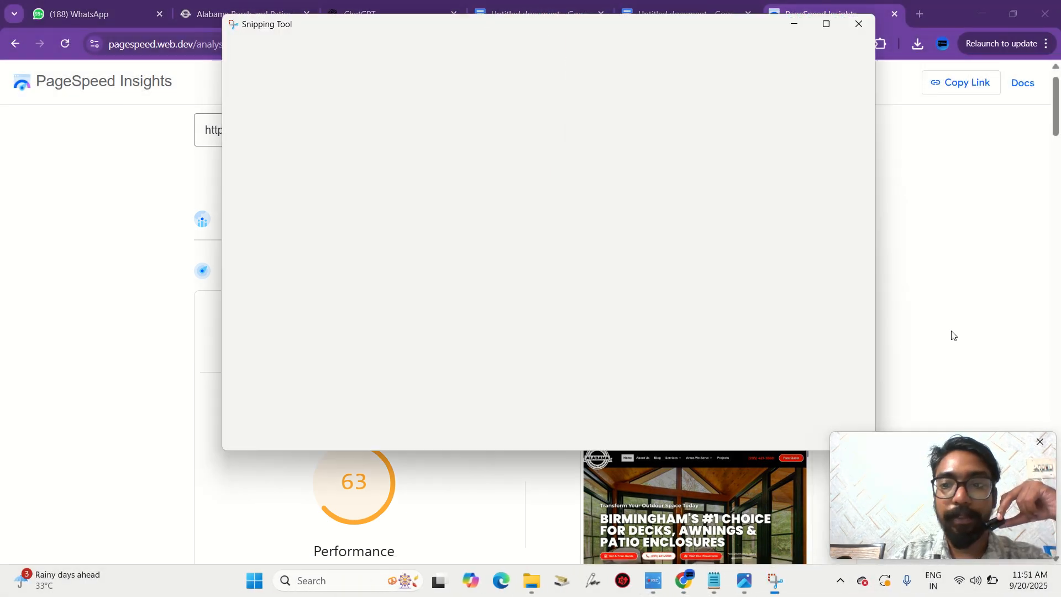
pyautogui.click(942, 296)
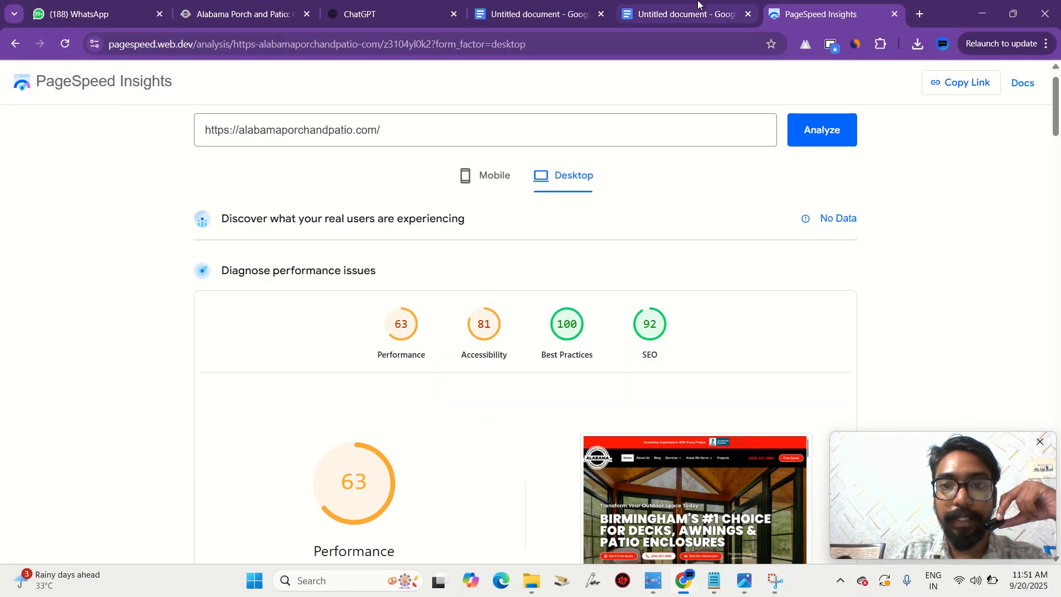
# - Paste the desktop report screenshot below the mobile one in the audit document and start a new line after it
pyautogui.click(686, 14)
pyautogui.scroll(-2, 559, 348)
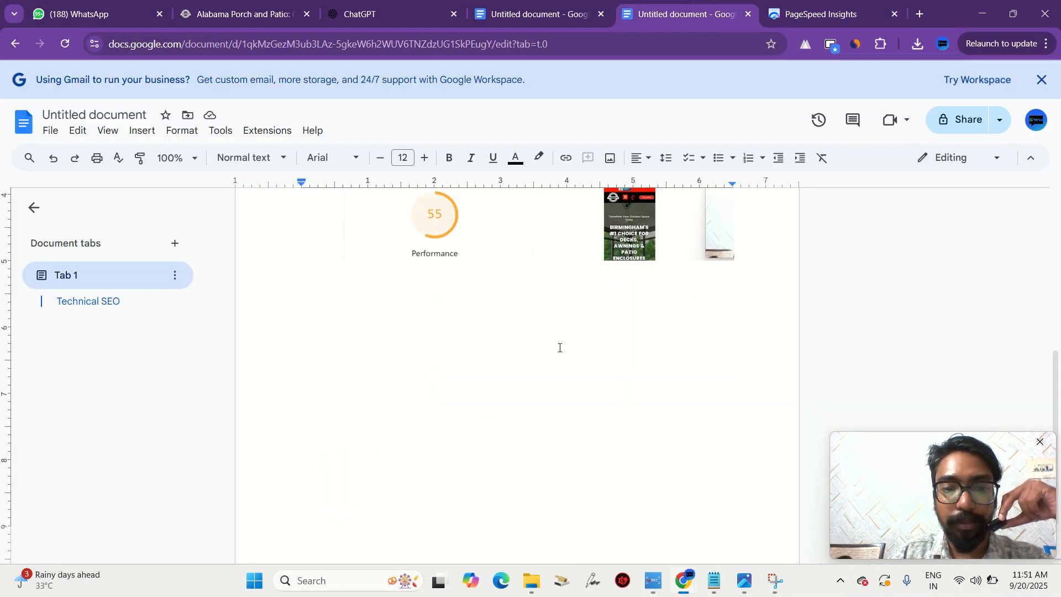
pyautogui.hotkey('ctrl', 'v')
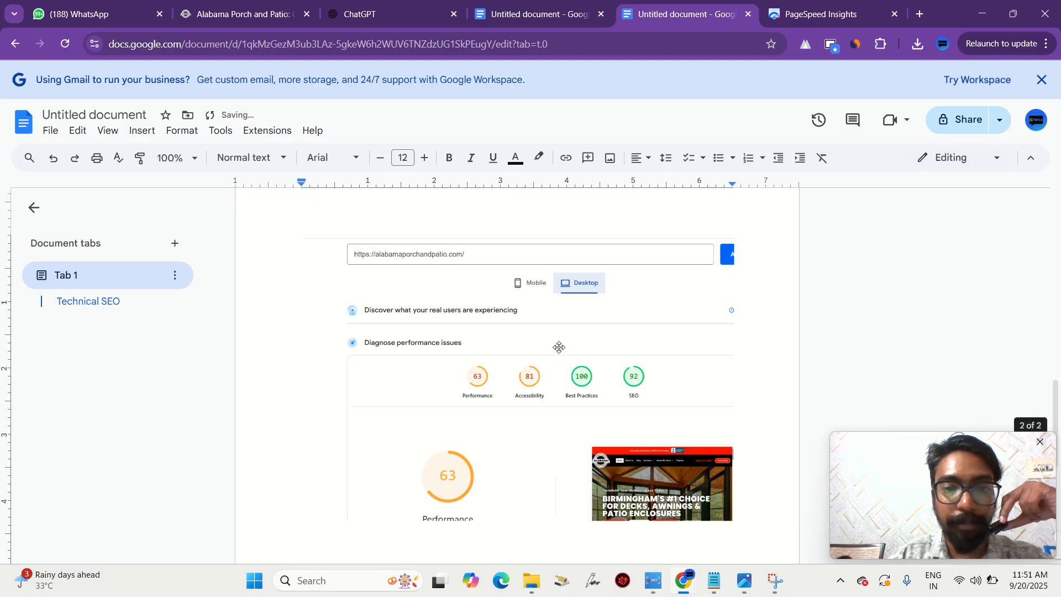
pyautogui.scroll(-2, 560, 347)
pyautogui.scroll(2, 559, 347)
pyautogui.scroll(8, 559, 347)
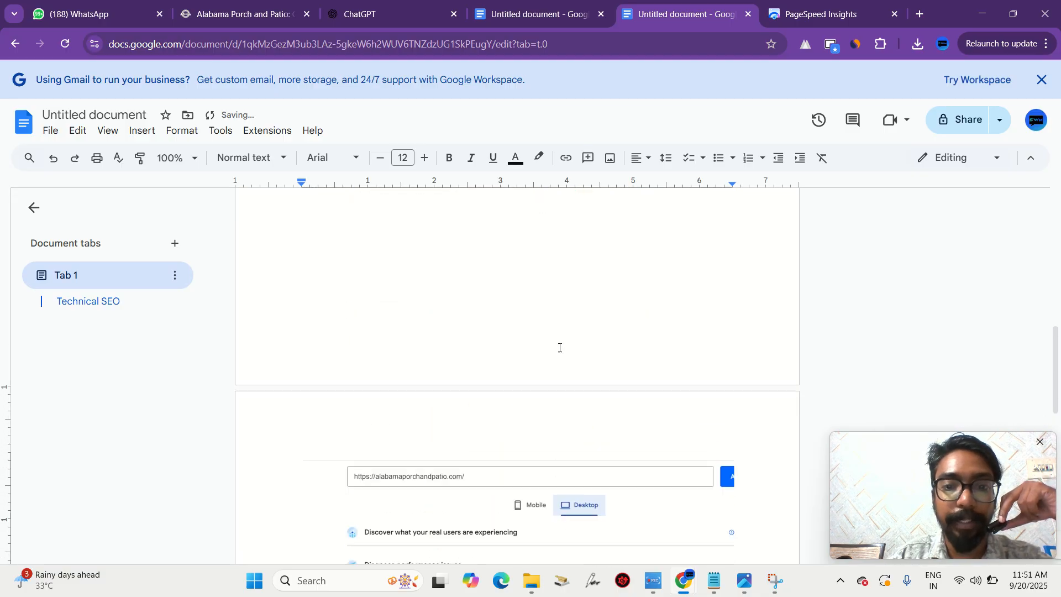
pyautogui.scroll(-10, 559, 347)
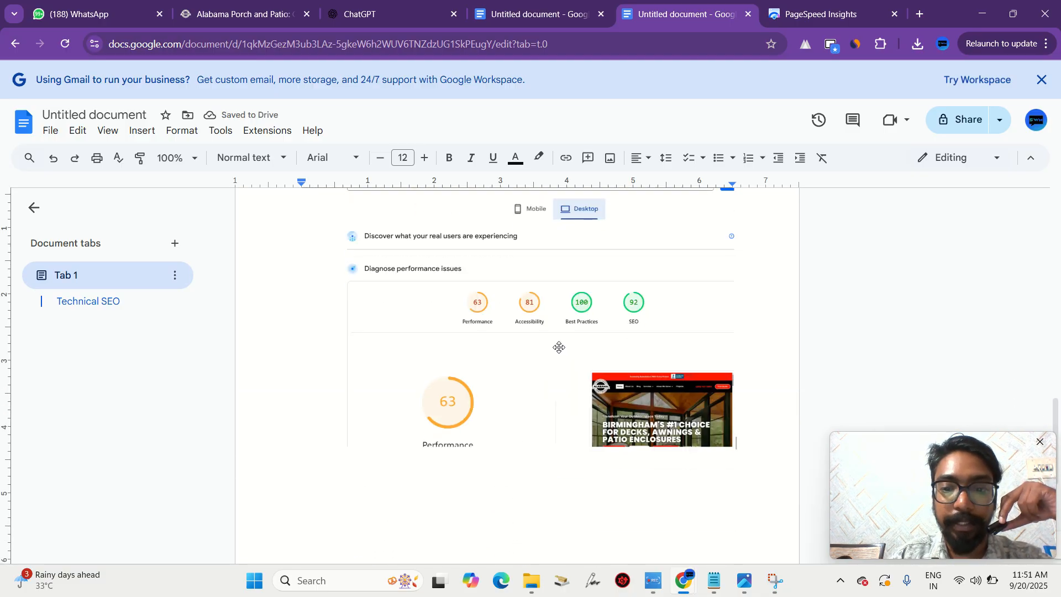
pyautogui.press('Return')
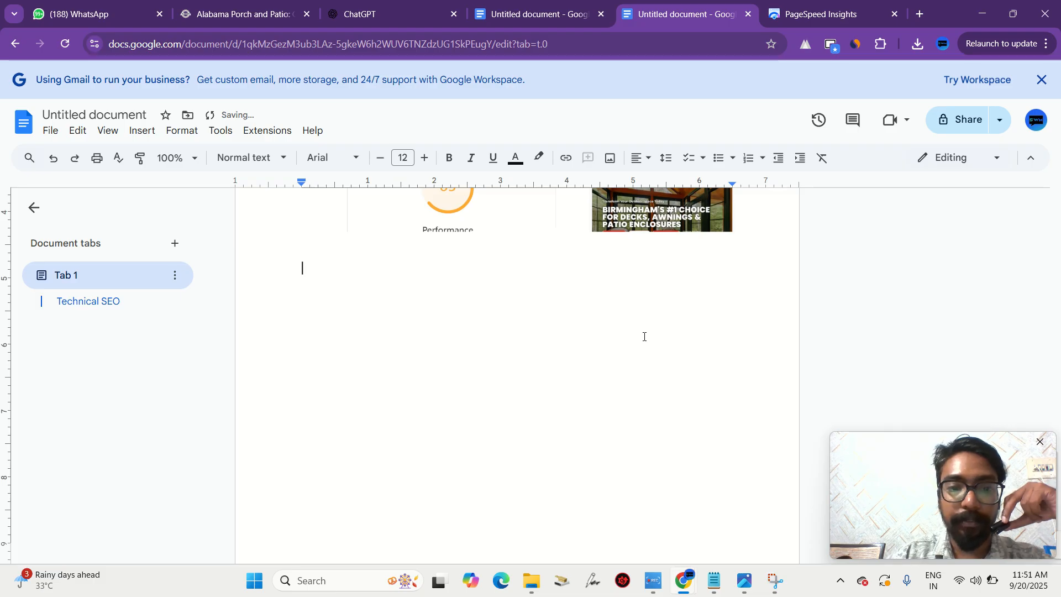
# - Check the Technical SEO checklist and the website homepage, and examine the desktop report's list of performance insights
pyautogui.click(487, 8)
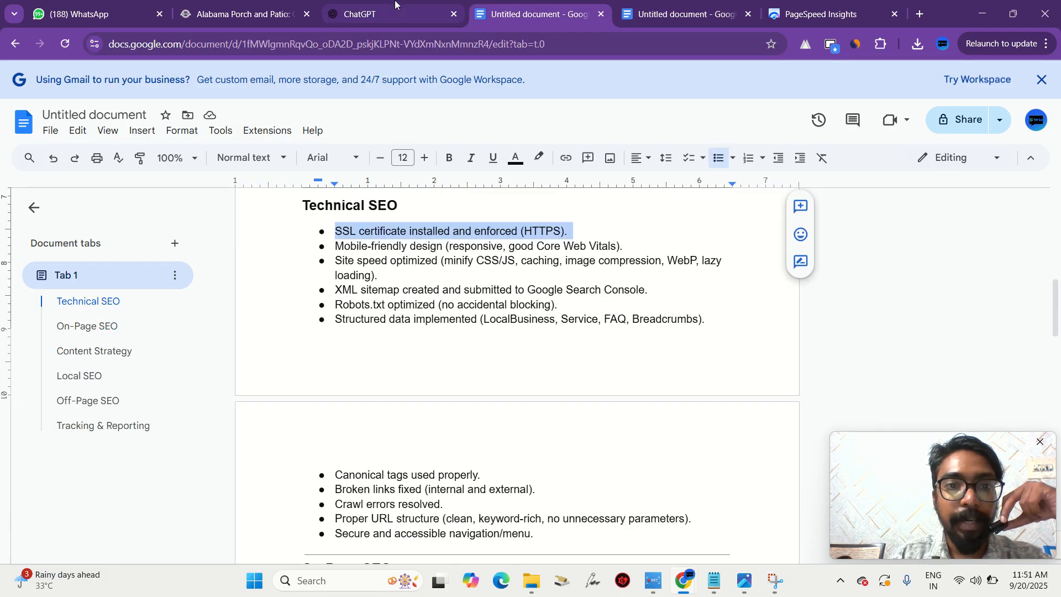
pyautogui.click(376, 11)
pyautogui.click(280, 4)
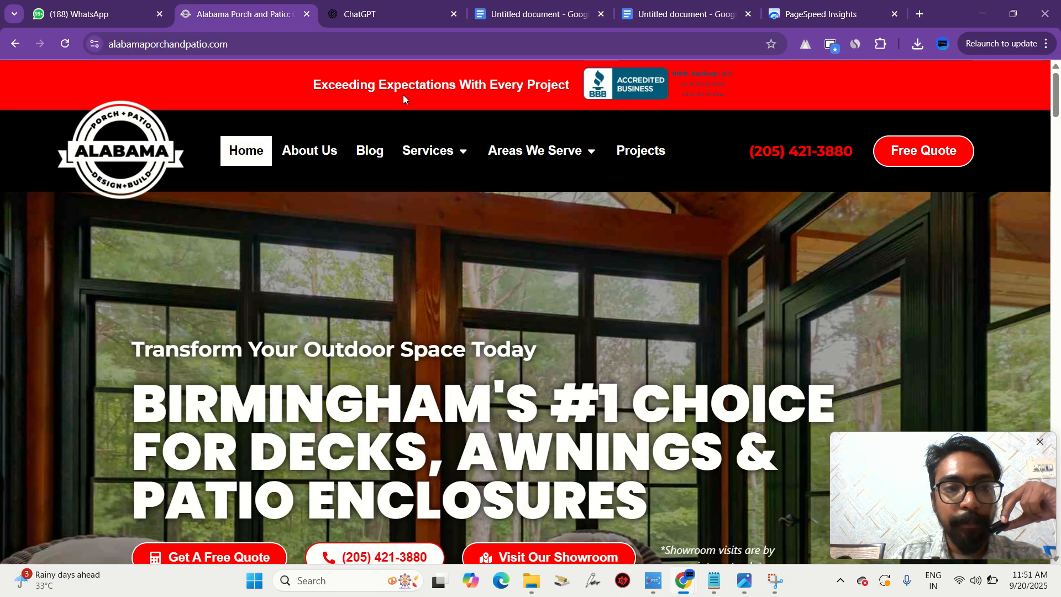
pyautogui.click(817, 13)
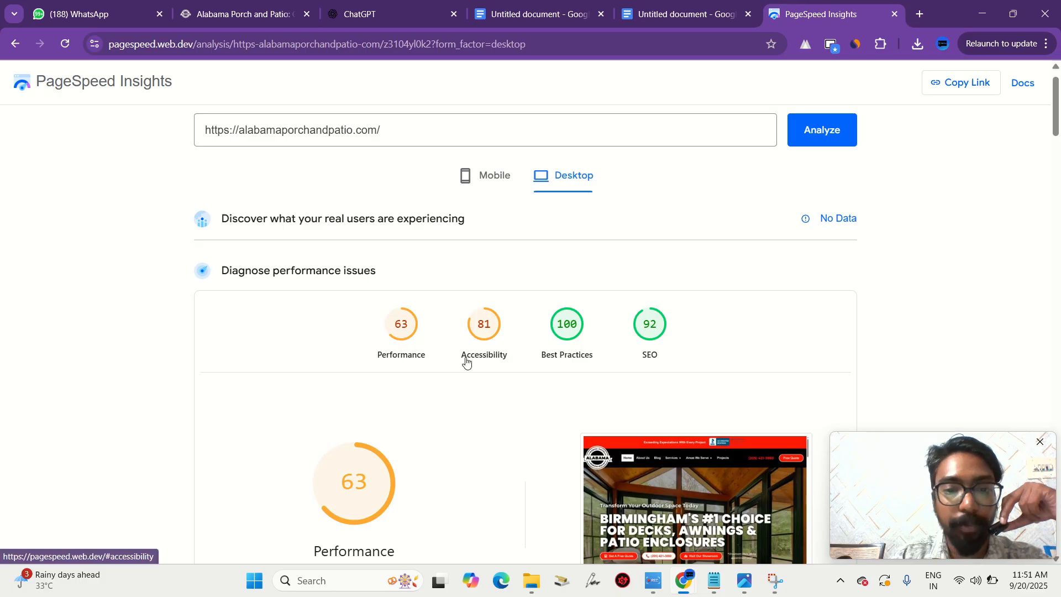
pyautogui.scroll(-12, 466, 362)
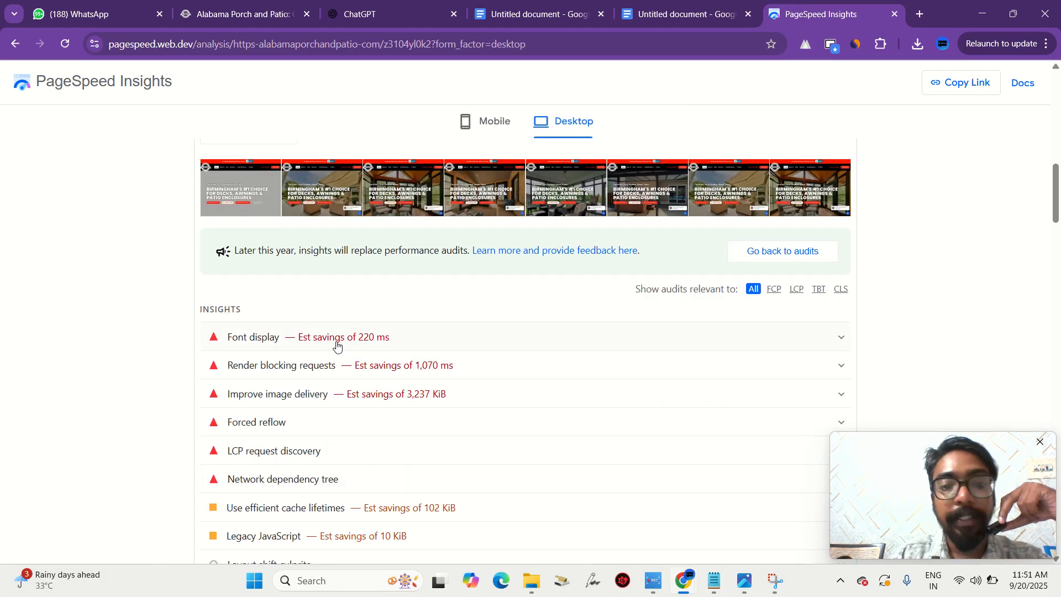
pyautogui.scroll(-2, 337, 346)
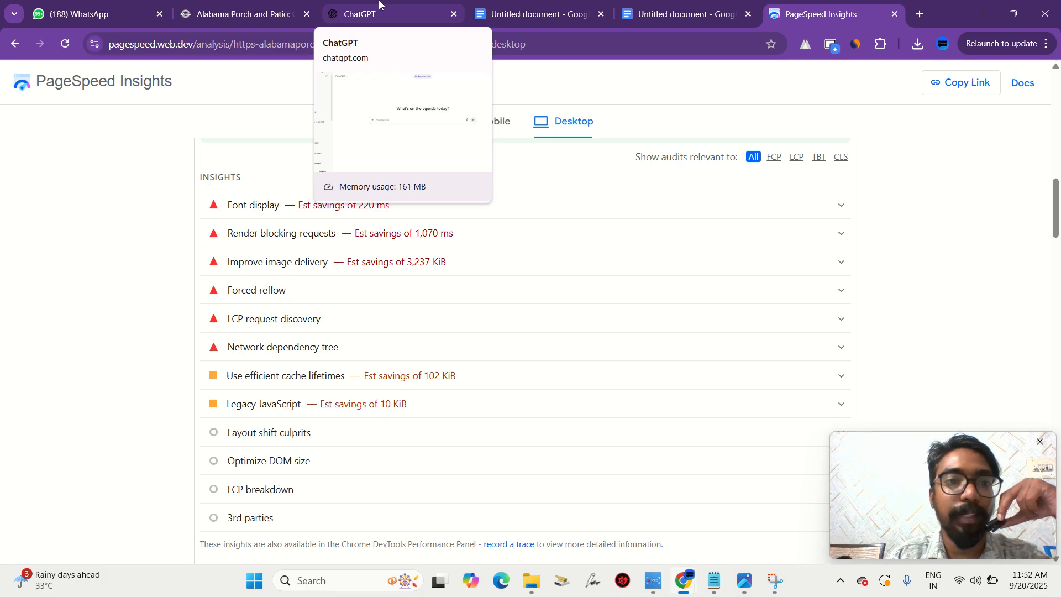
# - Examine the mobile-friendly design and site speed items of the Technical SEO checklist, comparing them with the PageSpeed Insights desktop report
pyautogui.click(541, 5)
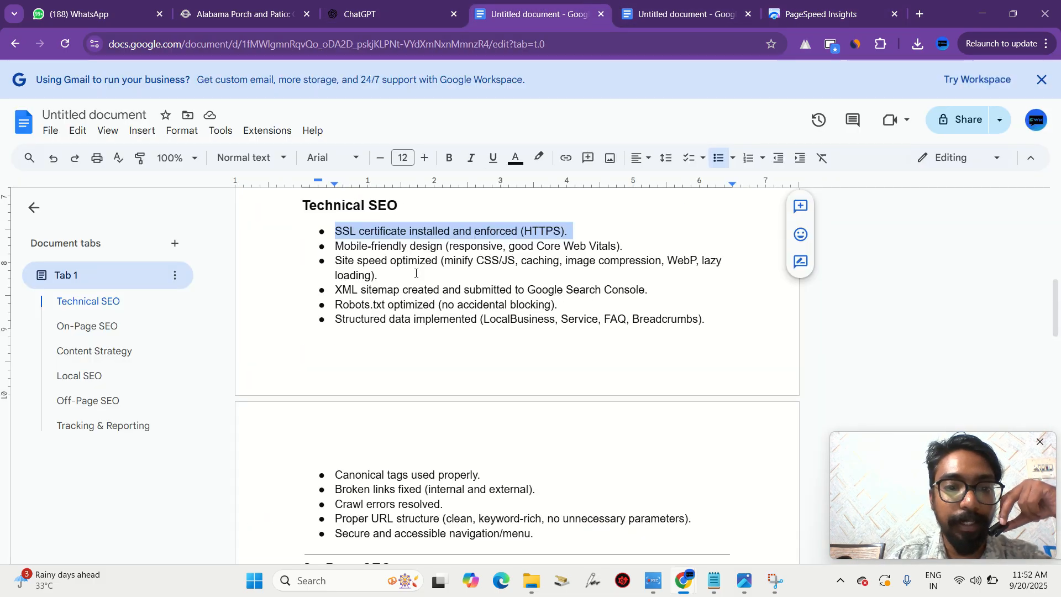
pyautogui.tripleClick(410, 242)
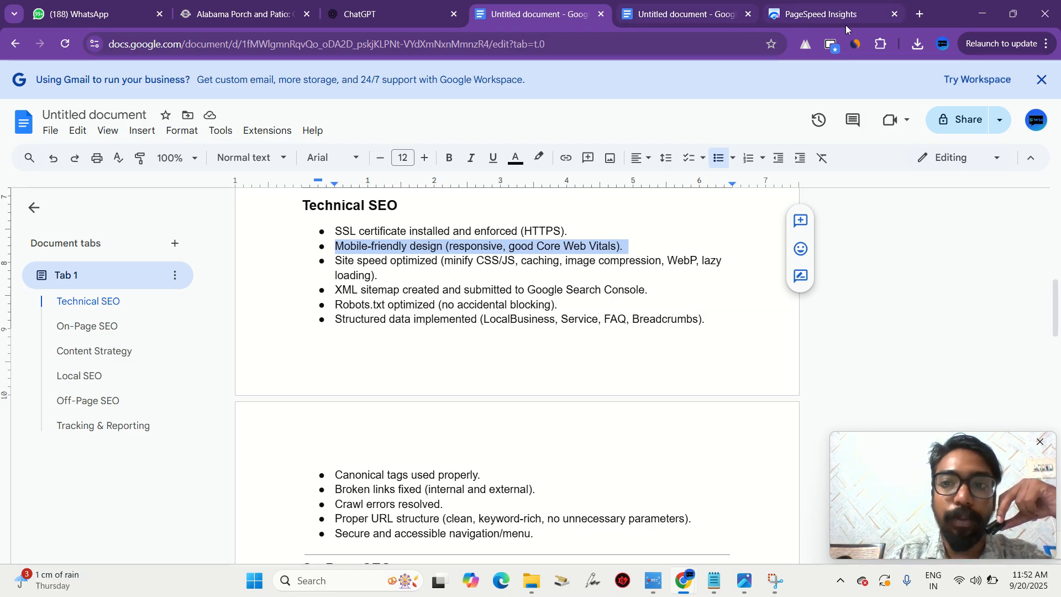
pyautogui.click(824, 15)
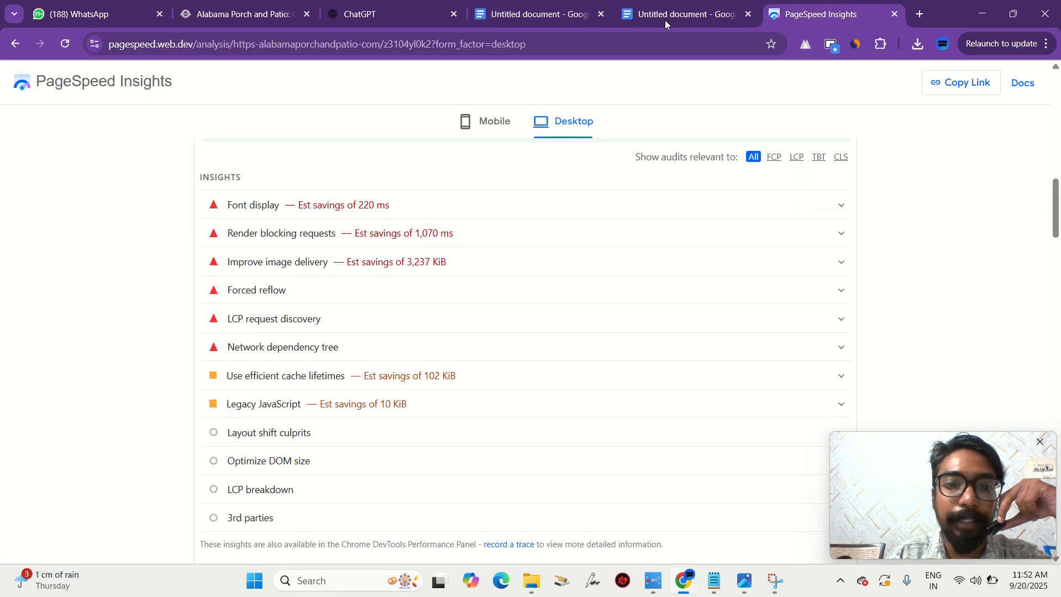
pyautogui.click(524, 3)
pyautogui.click(432, 7)
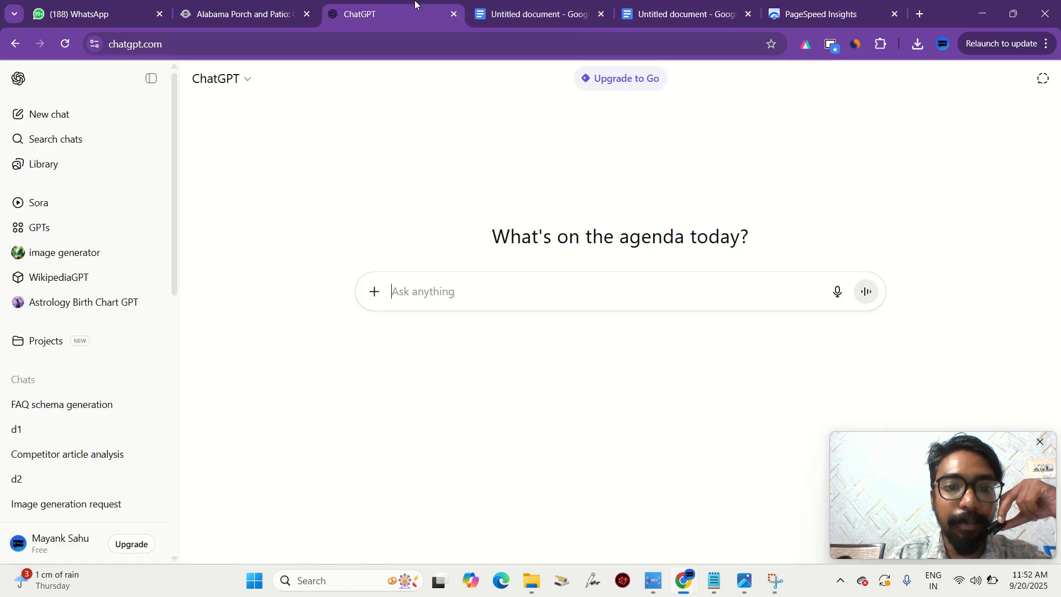
pyautogui.click(506, 4)
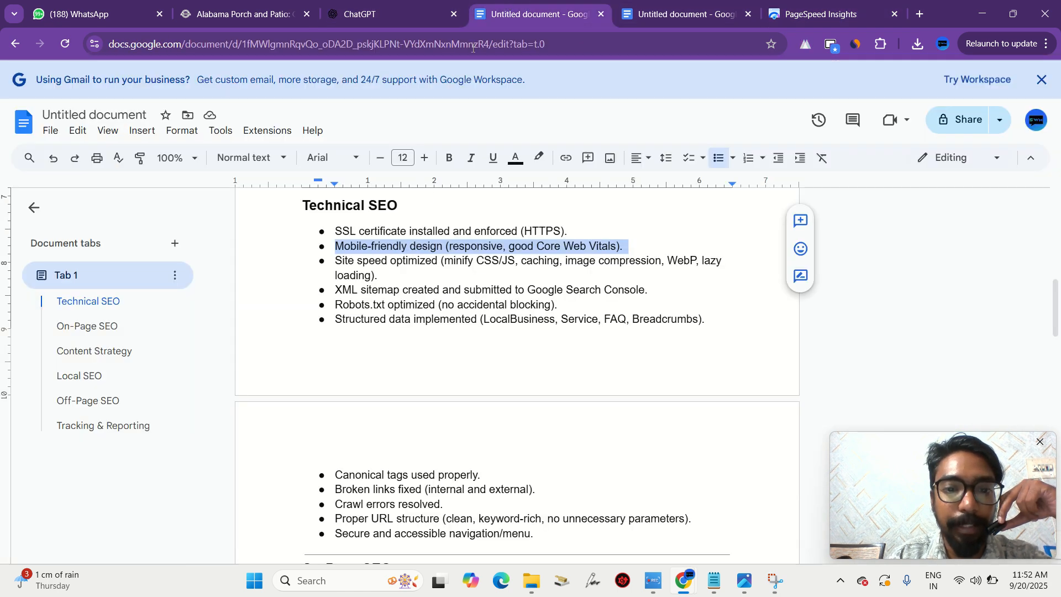
pyautogui.tripleClick(372, 264)
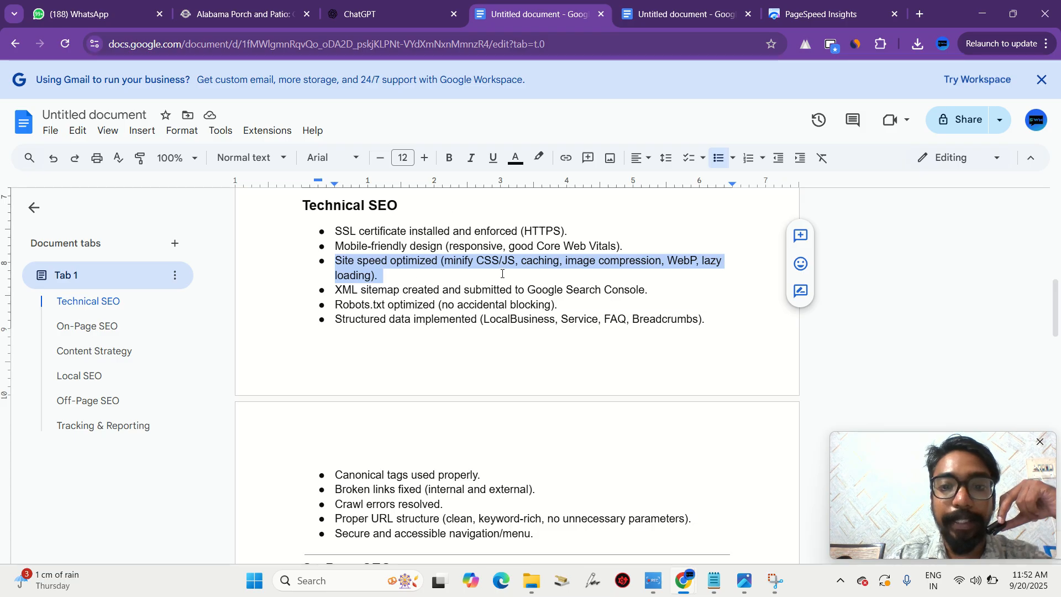
pyautogui.scroll(-1, 392, 315)
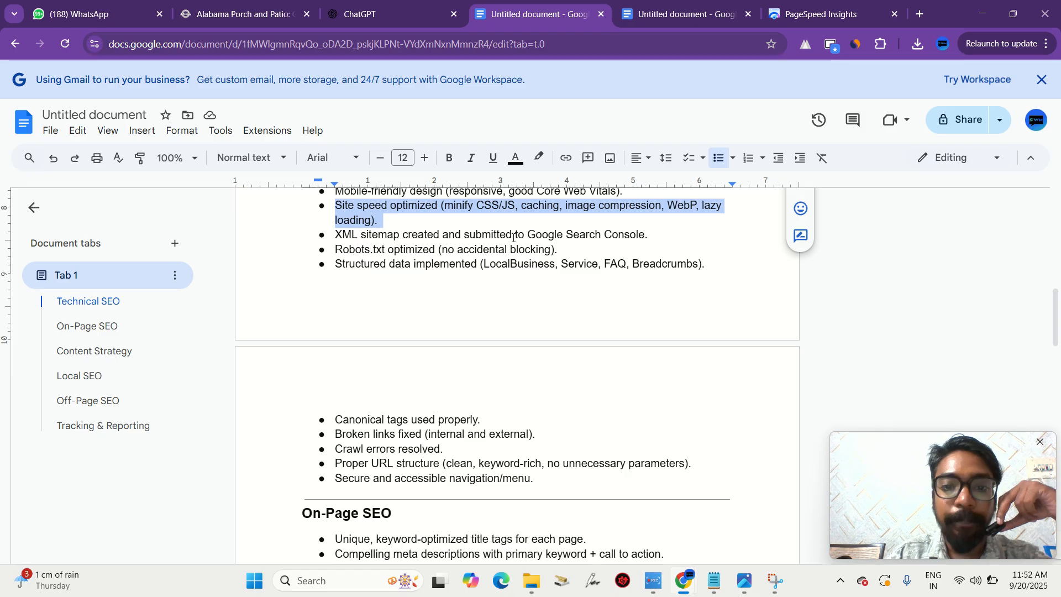
pyautogui.scroll(1, 513, 238)
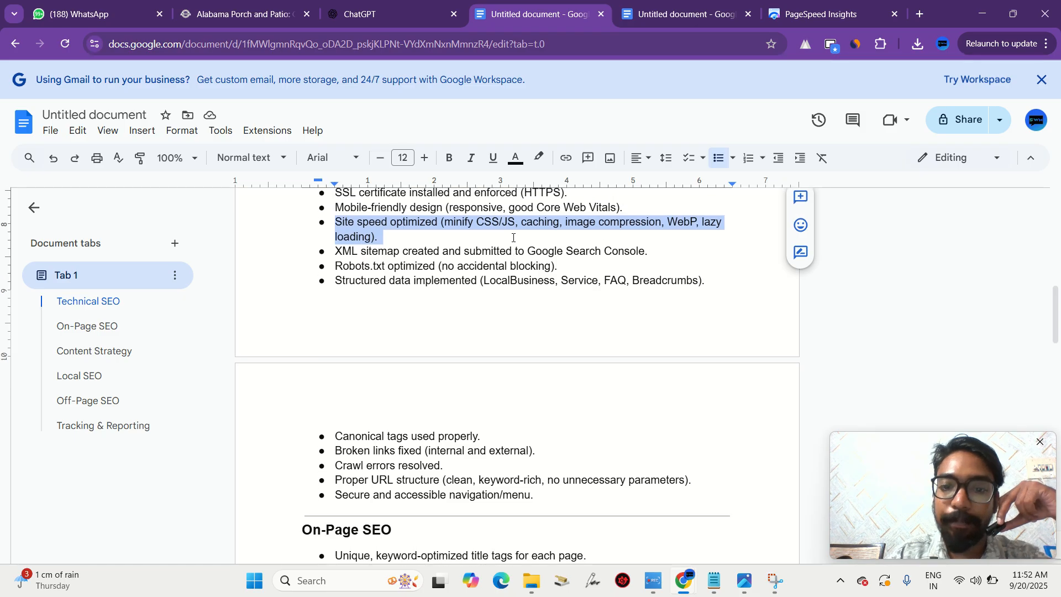
# - Review the mobile and desktop report screenshots in the audit document, and find the XML sitemap item in the Technical SEO checklist
pyautogui.click(674, 4)
pyautogui.scroll(11, 549, 341)
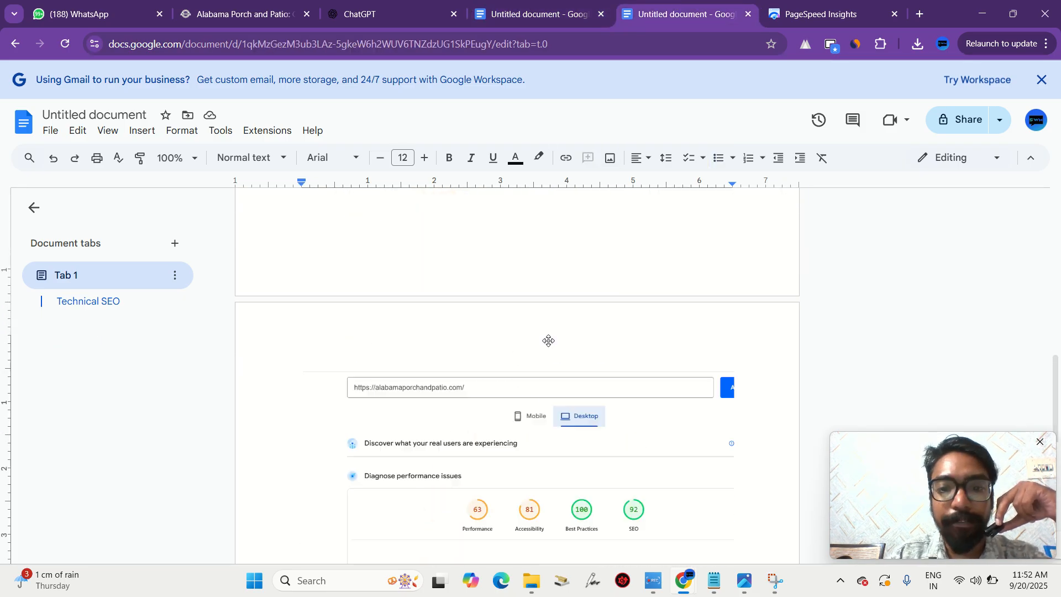
pyautogui.scroll(2, 549, 341)
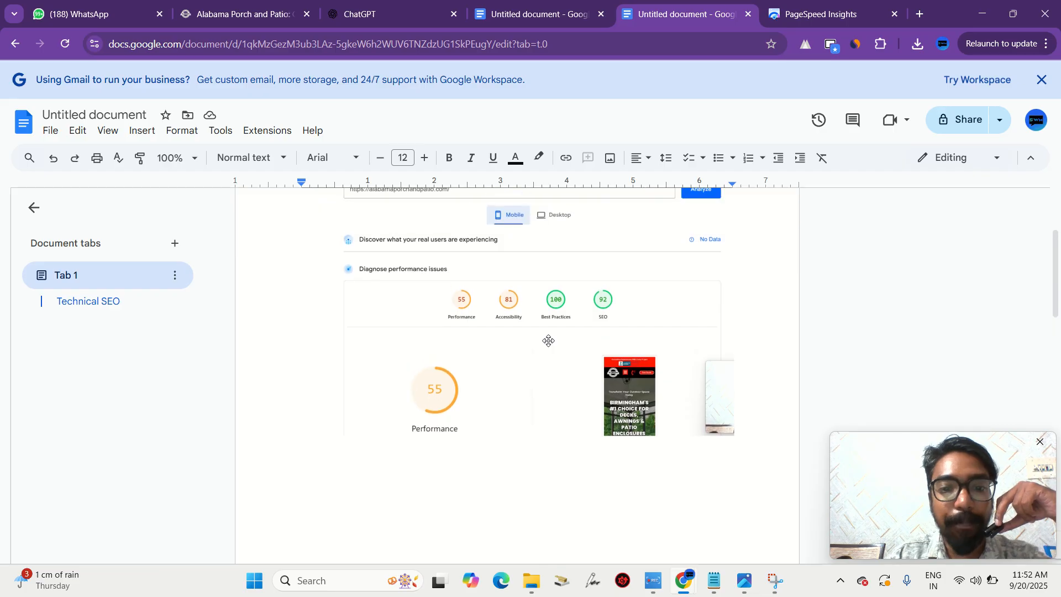
pyautogui.scroll(-2, 549, 341)
pyautogui.scroll(-8, 548, 341)
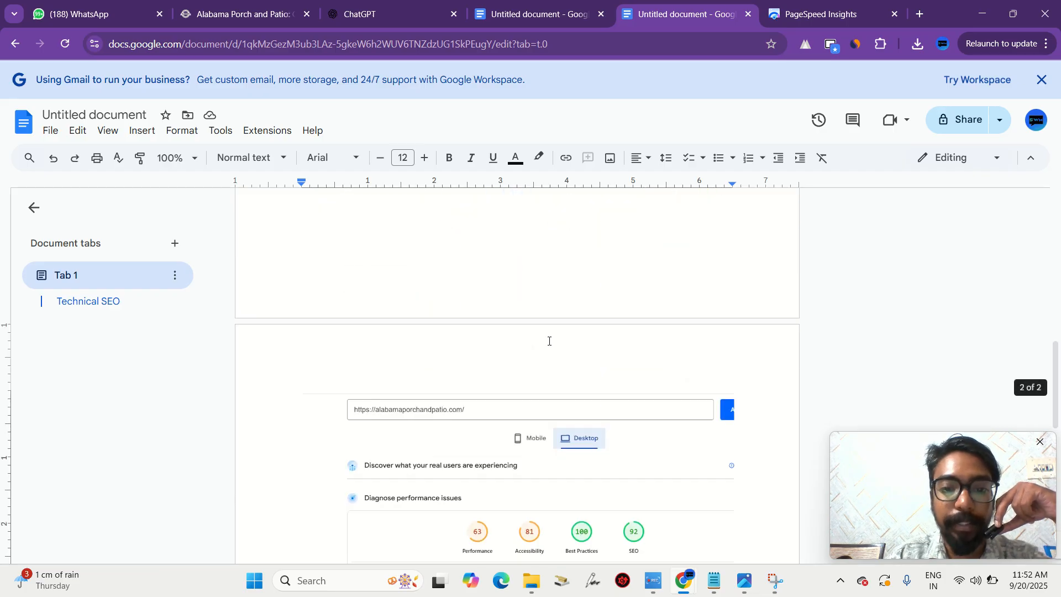
pyautogui.click(562, 5)
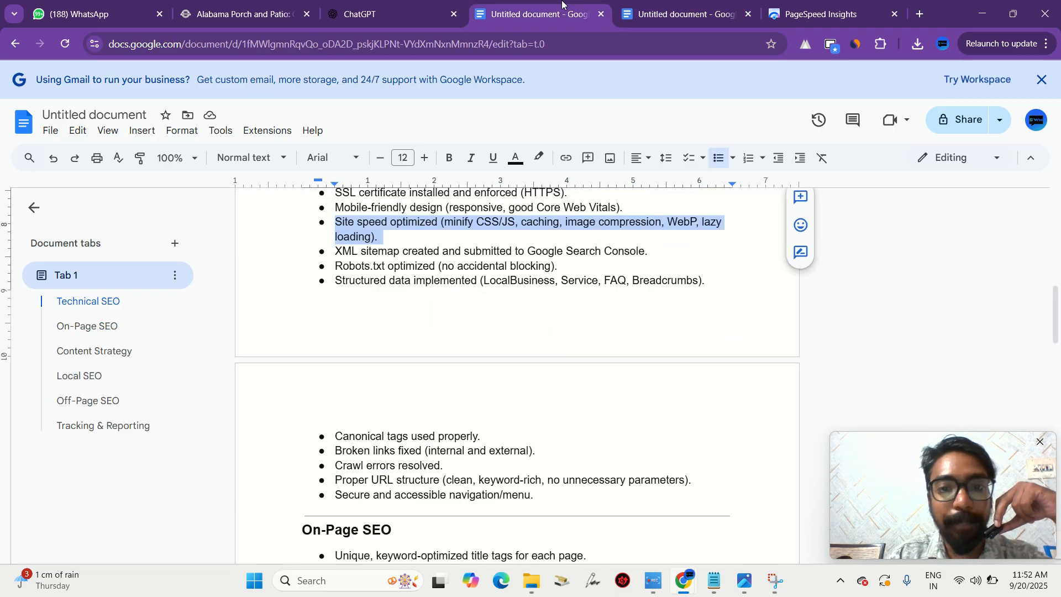
pyautogui.click(493, 231)
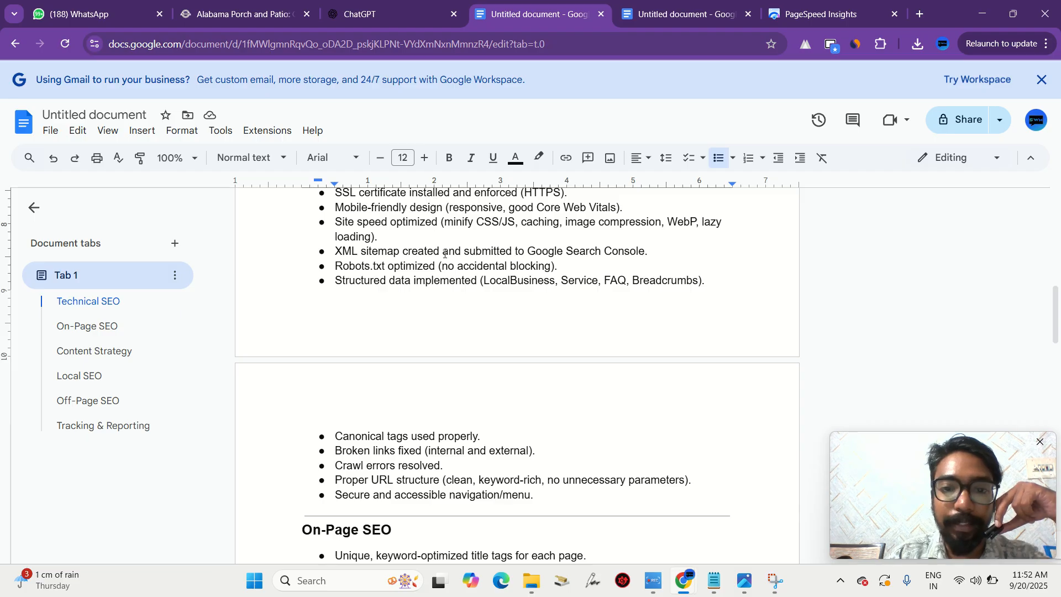
pyautogui.scroll(-1, 445, 254)
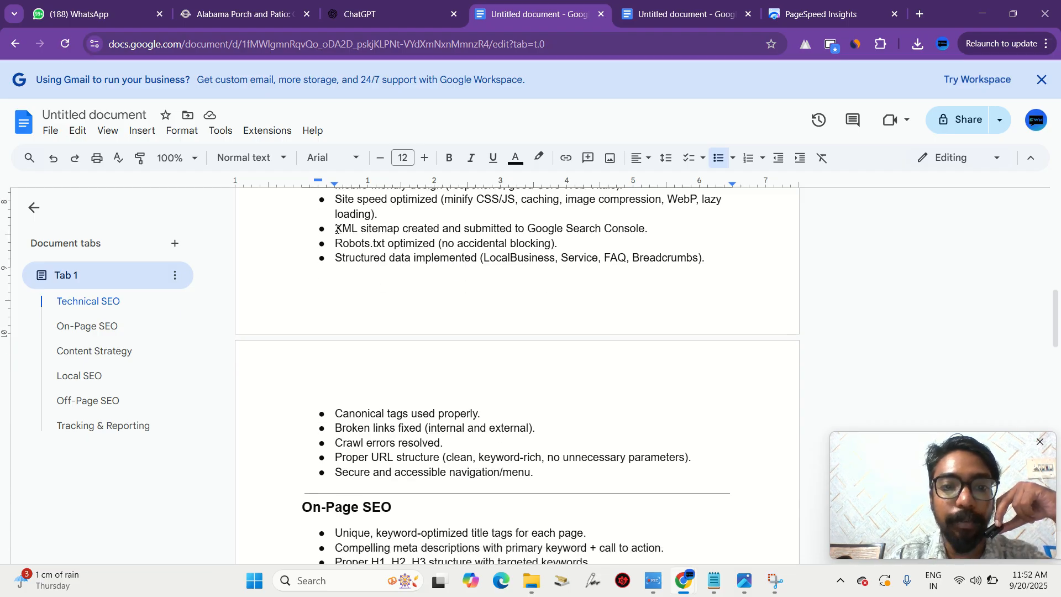
pyautogui.moveTo(336, 230); pyautogui.dragTo(415, 233)
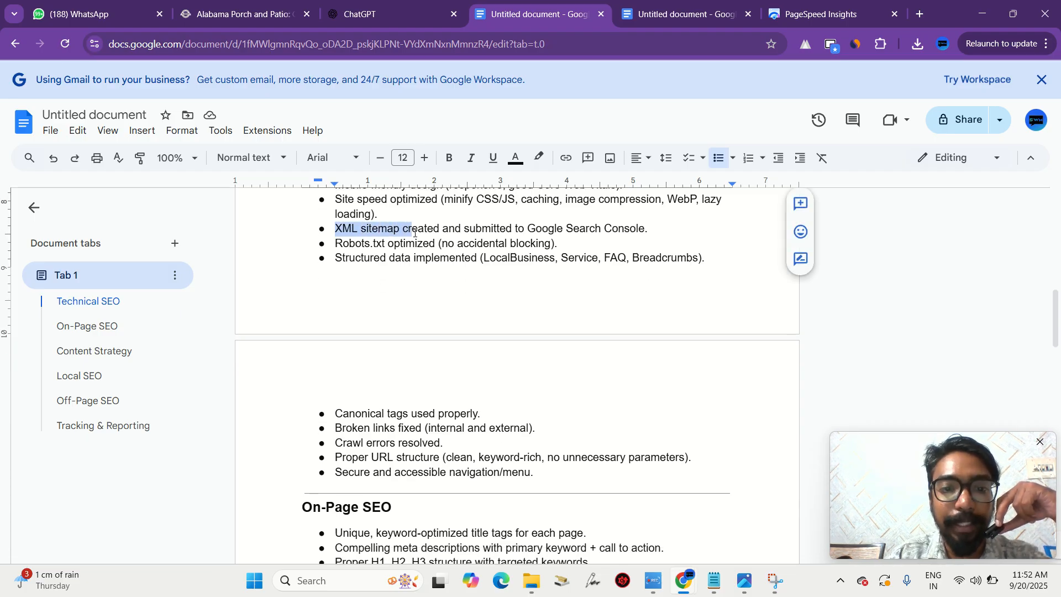
pyautogui.click(260, 4)
pyautogui.click(263, 42)
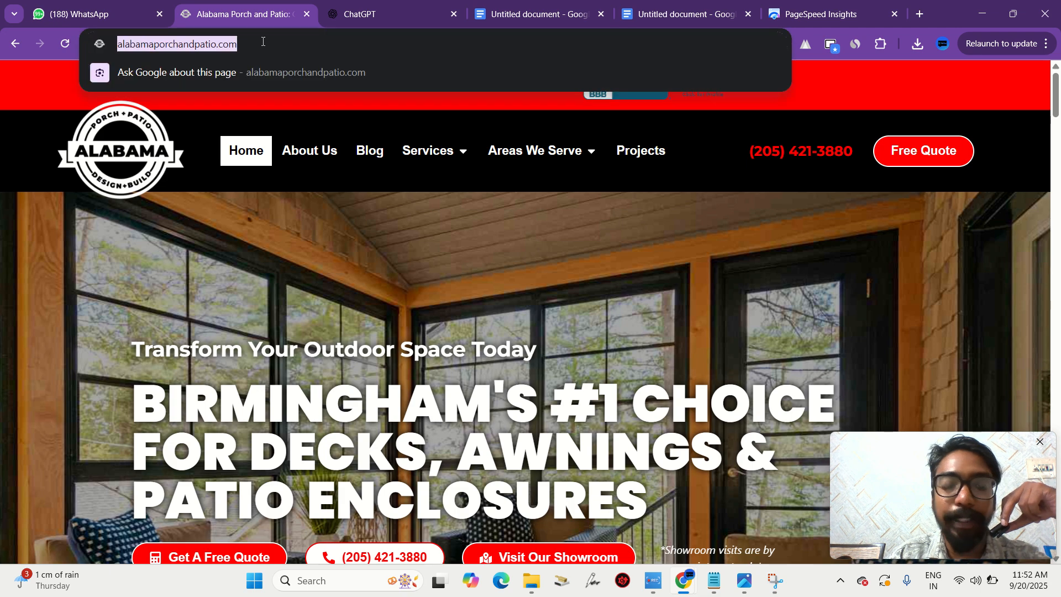
pyautogui.click(263, 41)
pyautogui.write('/')
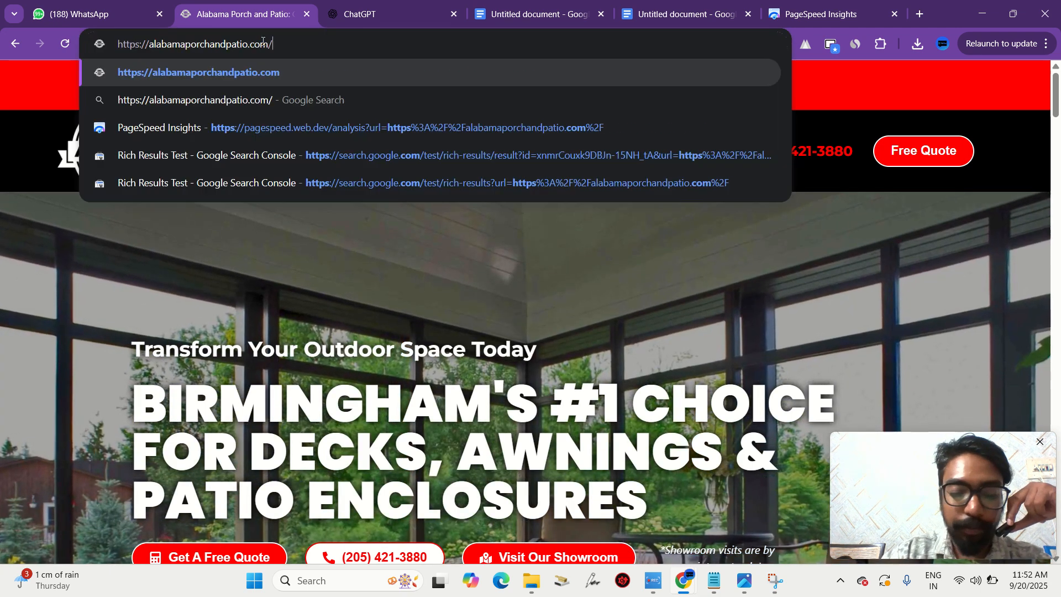
pyautogui.write('sitema')
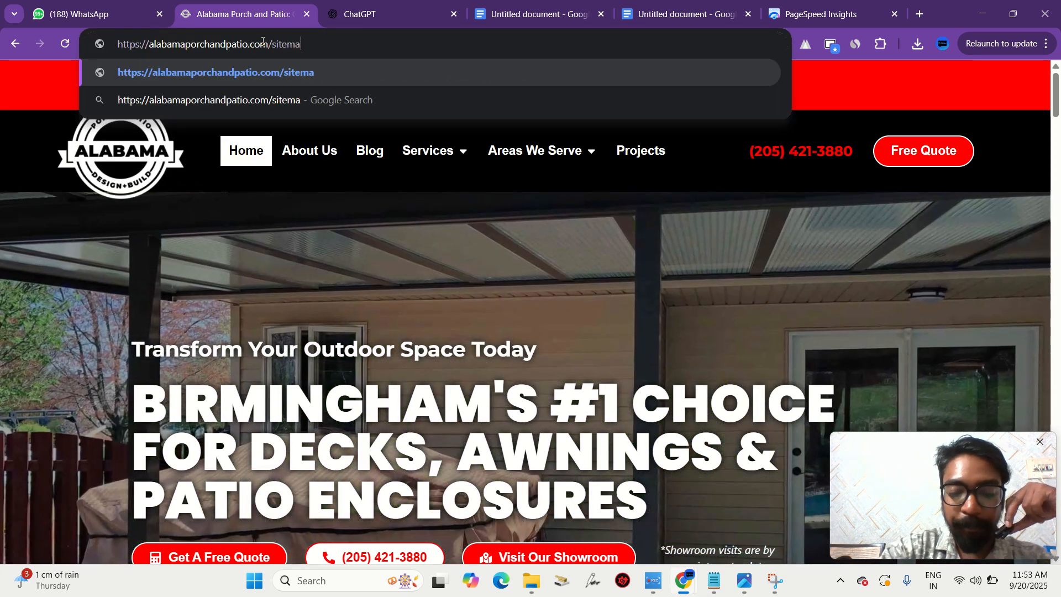
pyautogui.write('p.xml')
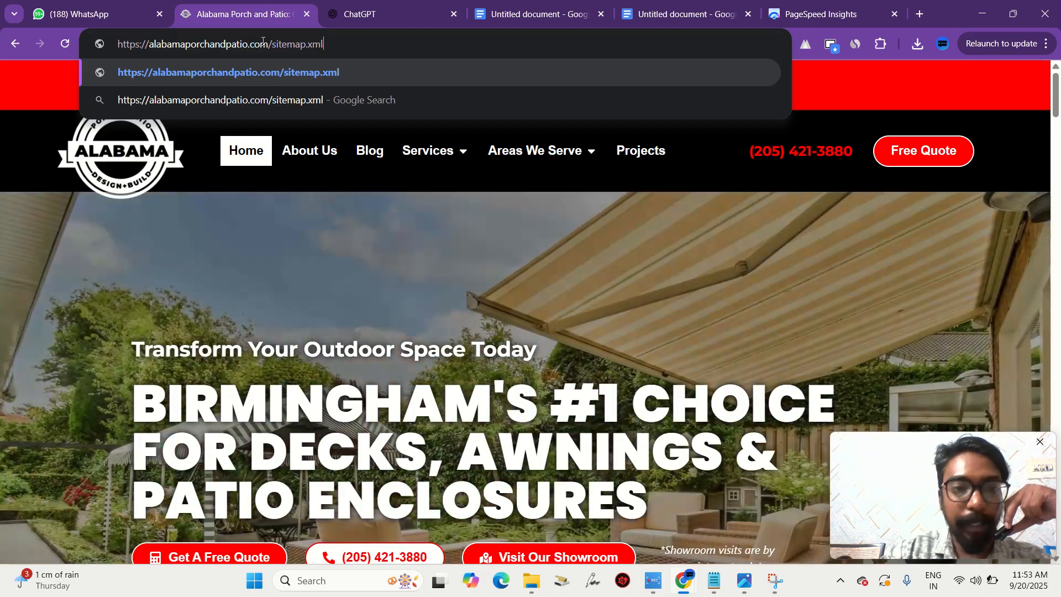
pyautogui.press('Return')
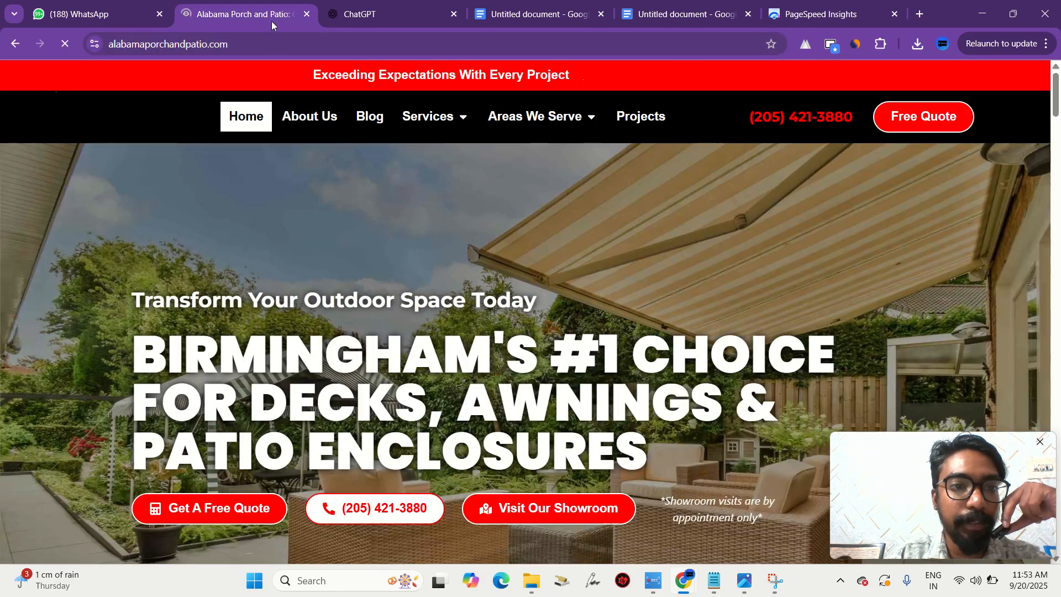
pyautogui.click(273, 47)
pyautogui.press('End')
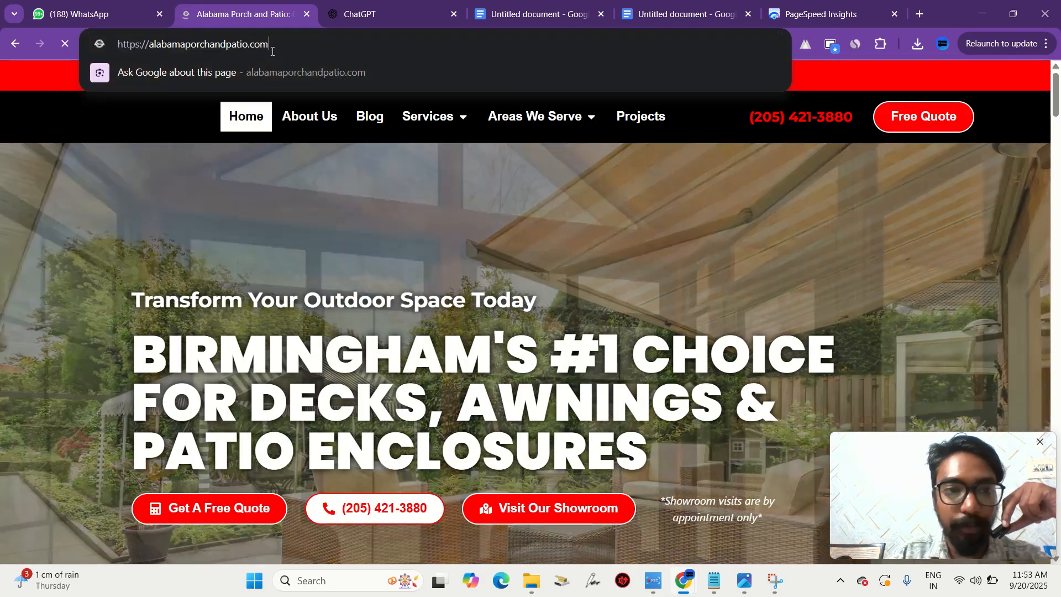
pyautogui.write('sitemap')
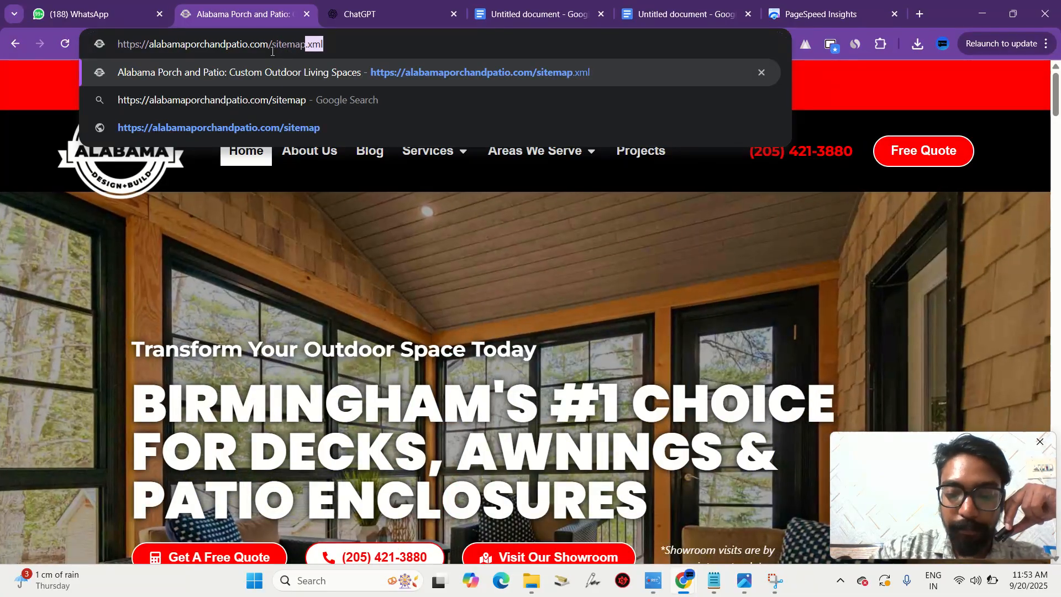
pyautogui.write('_')
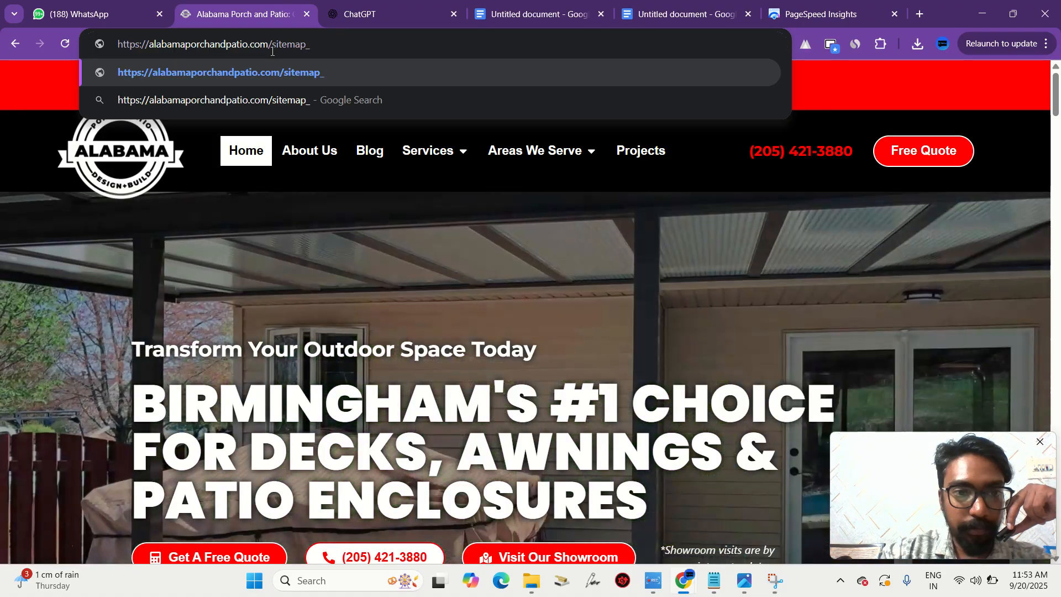
pyautogui.write('index.xml')
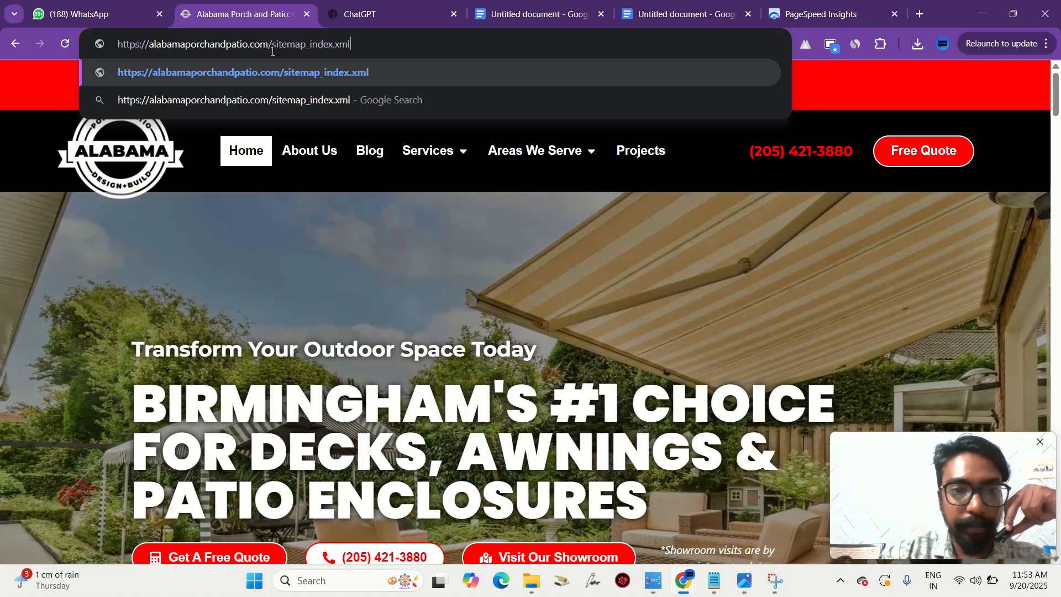
pyautogui.press('Return')
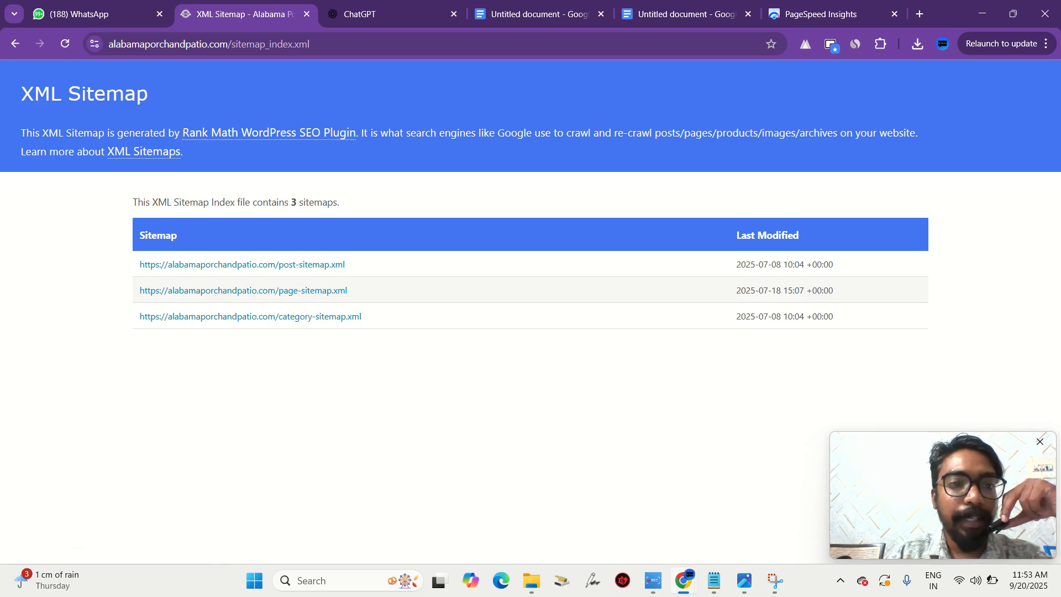
# - Open page-sitemap.xml from the sitemap index and look through its list of page URLs
pyautogui.moveTo(180, 133); pyautogui.dragTo(347, 130)
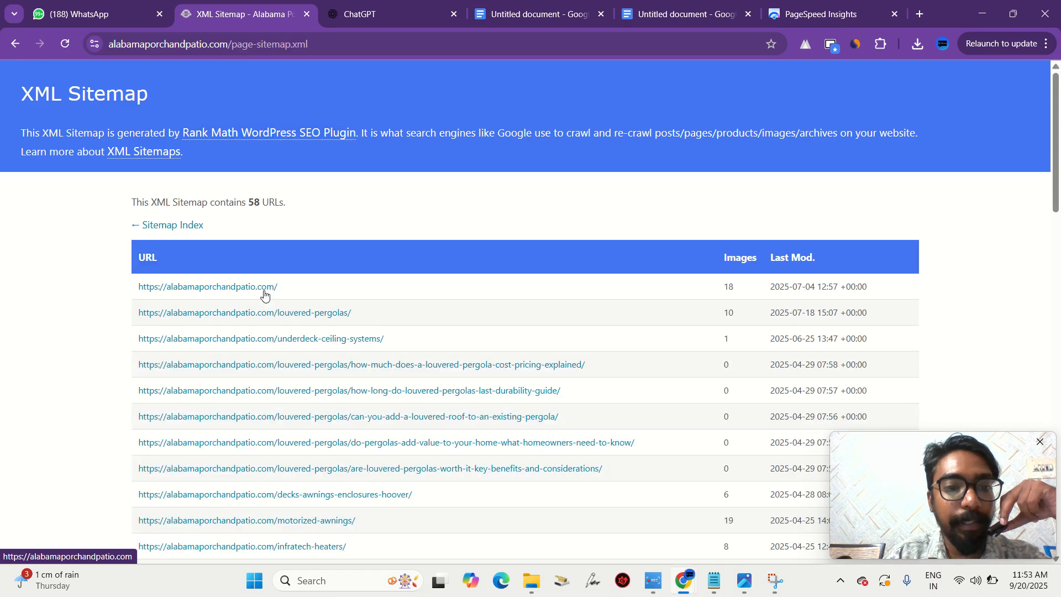
pyautogui.scroll(-2, 296, 347)
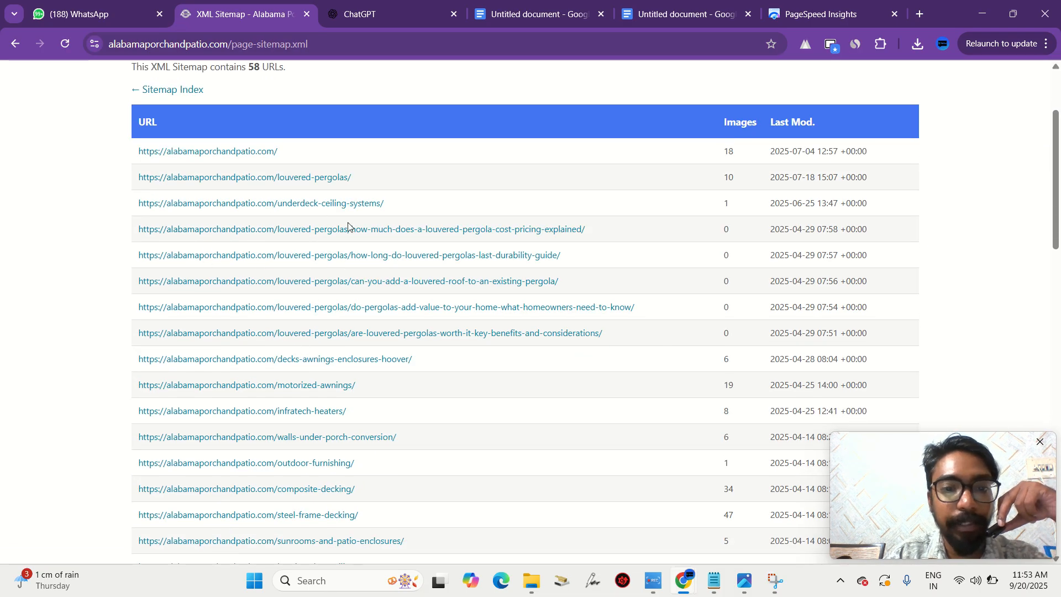
pyautogui.scroll(-1, 421, 275)
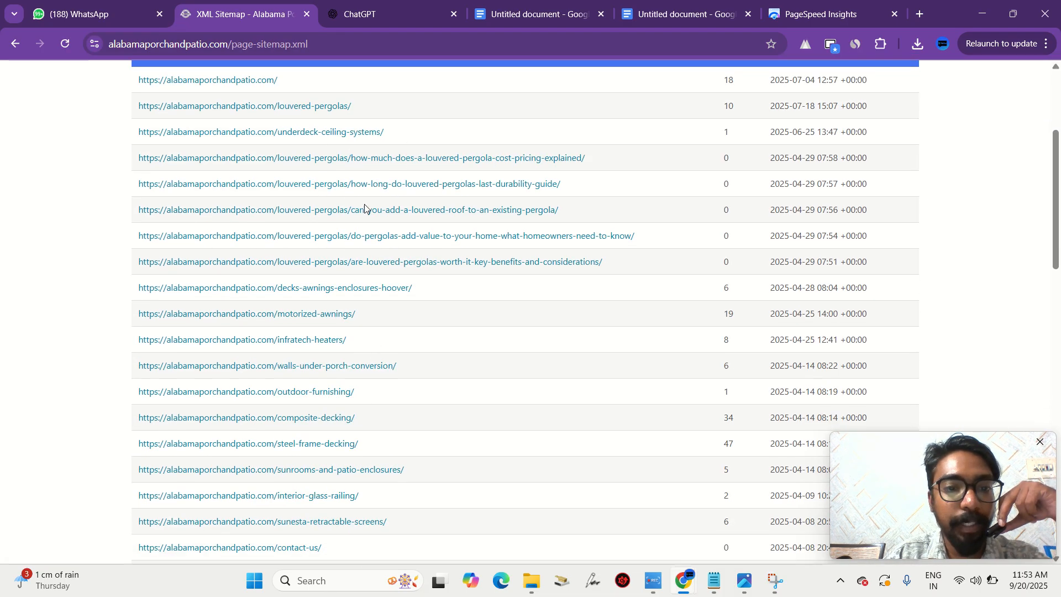
pyautogui.scroll(-3, 295, 397)
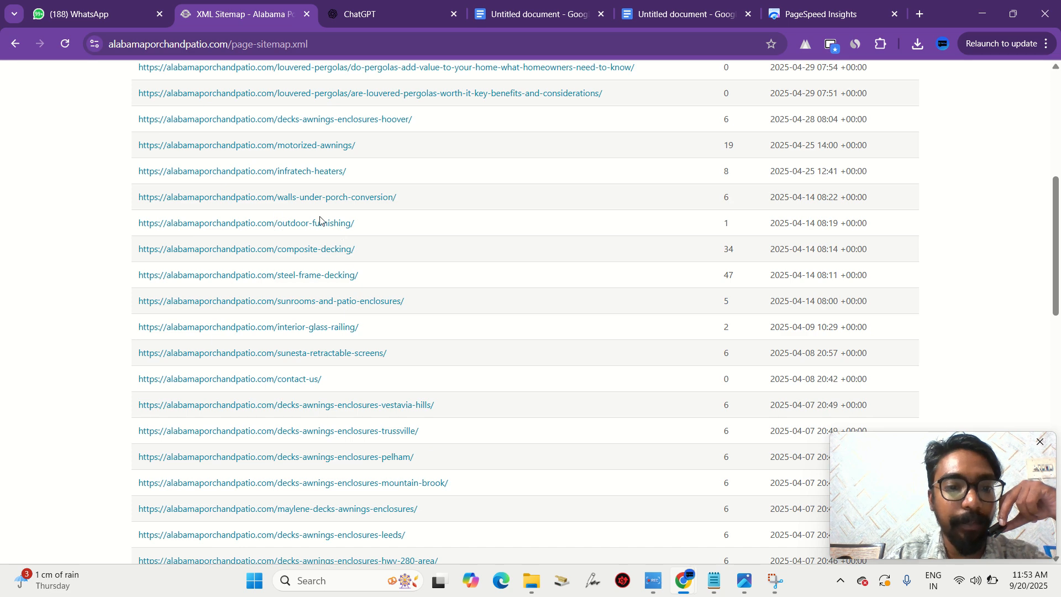
pyautogui.scroll(-6, 287, 296)
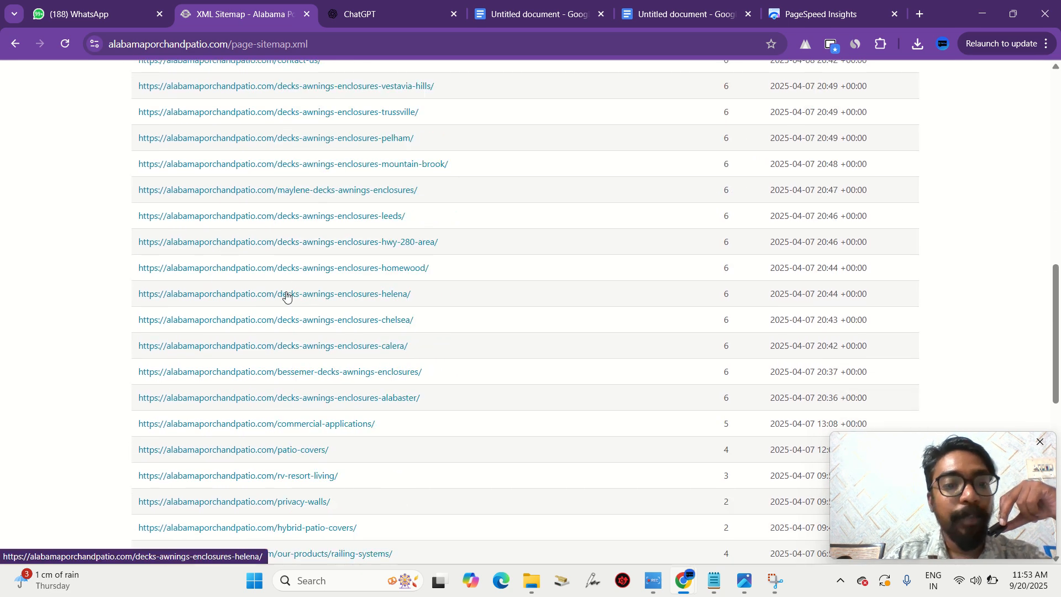
pyautogui.scroll(1, 287, 296)
pyautogui.scroll(7, 287, 296)
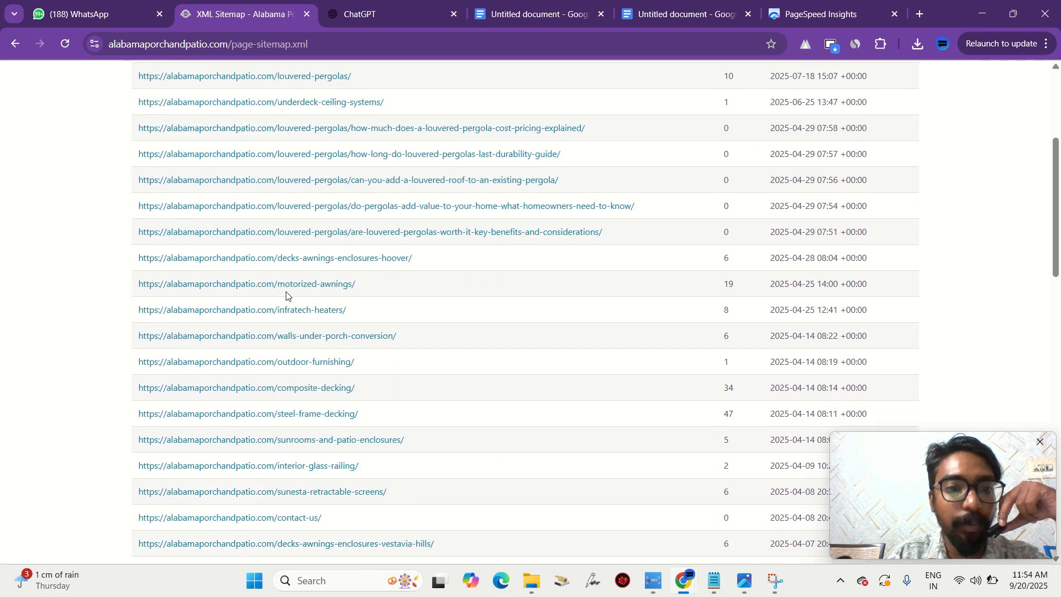
pyautogui.scroll(4, 286, 295)
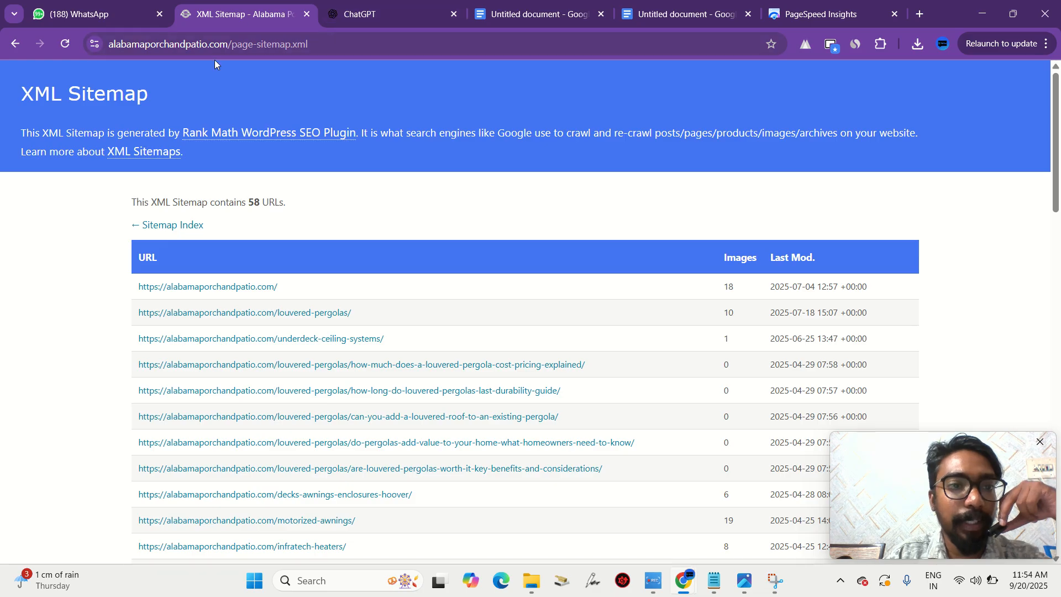
# - Return from the page sitemap to the website's sitemap index
pyautogui.click(226, 44)
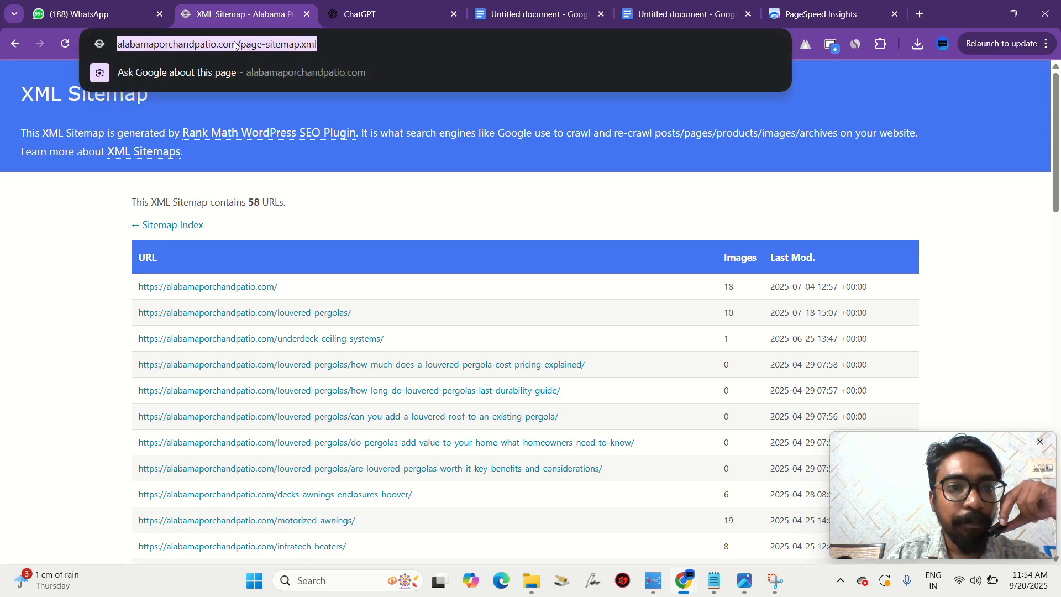
pyautogui.click(234, 45)
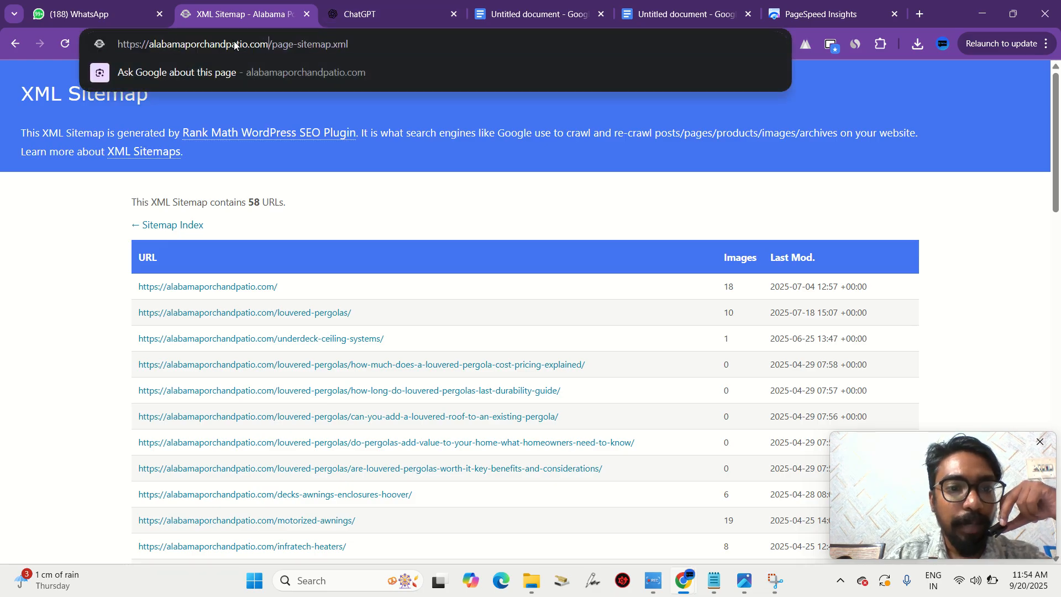
pyautogui.click(14, 45)
pyautogui.click(174, 381)
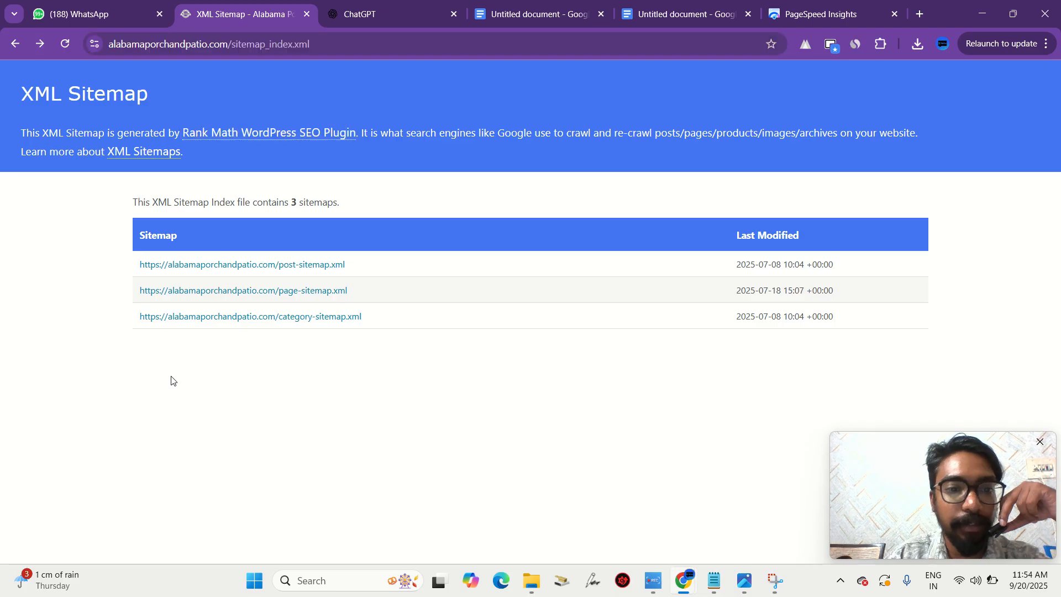
# - Capture a screenshot of the XML sitemap index page, including its address, with Snipping Tool
pyautogui.click(775, 582)
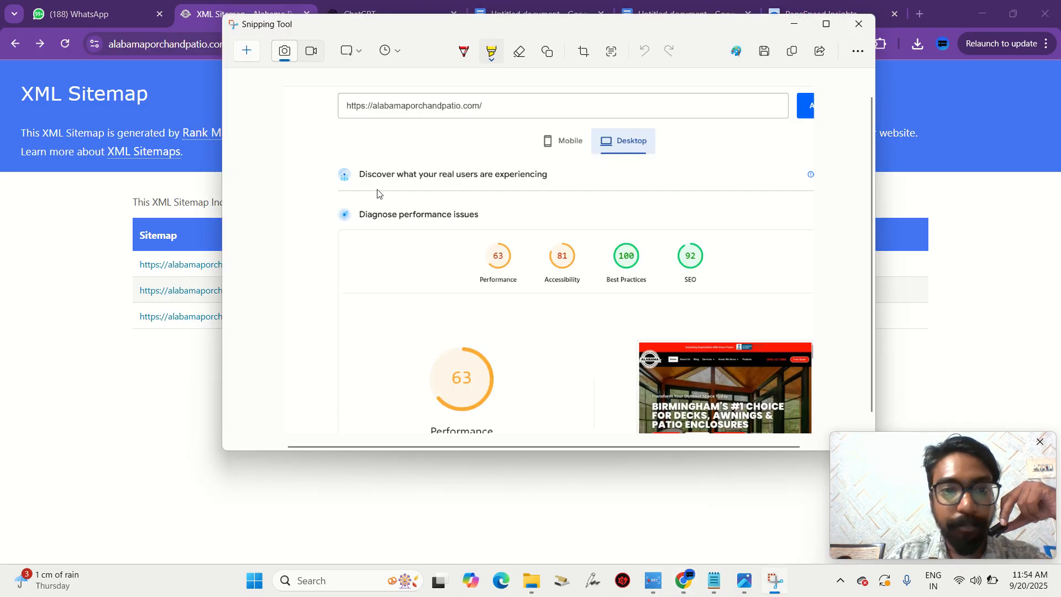
pyautogui.click(247, 50)
pyautogui.moveTo(2, 26); pyautogui.dragTo(957, 397)
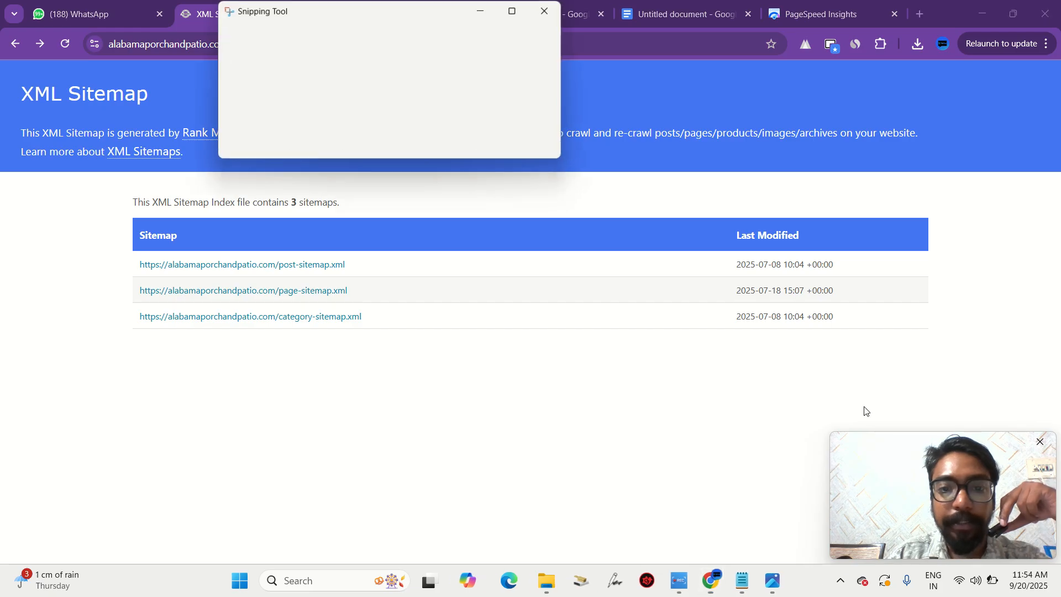
# - Add the line "Sitemap - perfect" below the PageSpeed screenshot in the findings document and paste the sitemap screenshot under it
pyautogui.click(643, 16)
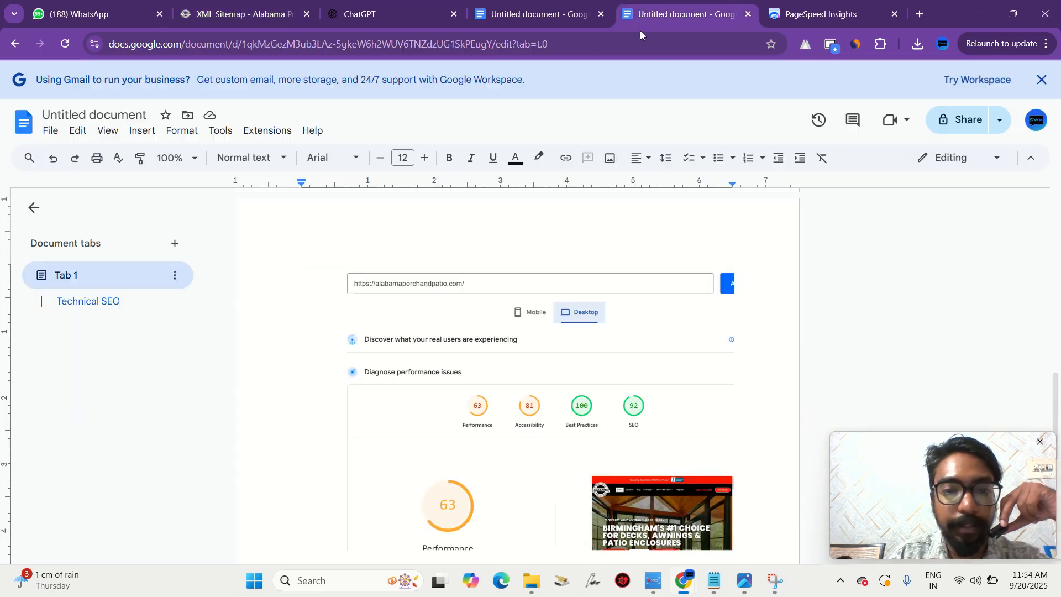
pyautogui.scroll(-5, 499, 458)
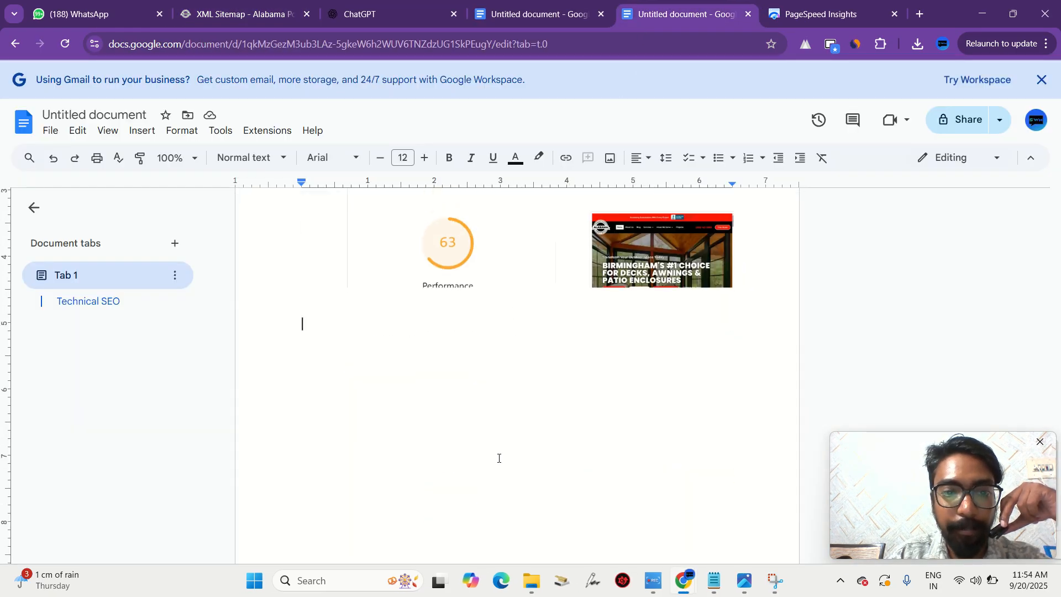
pyautogui.click(499, 458)
pyautogui.write('Sui')
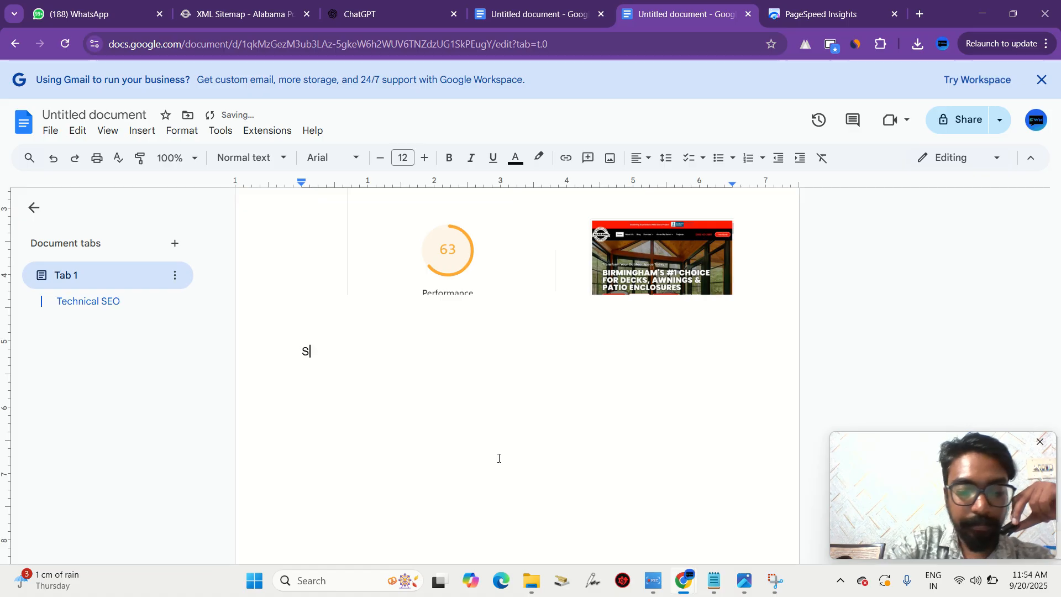
pyautogui.press('BackSpace')
pyautogui.press('BackSpace')
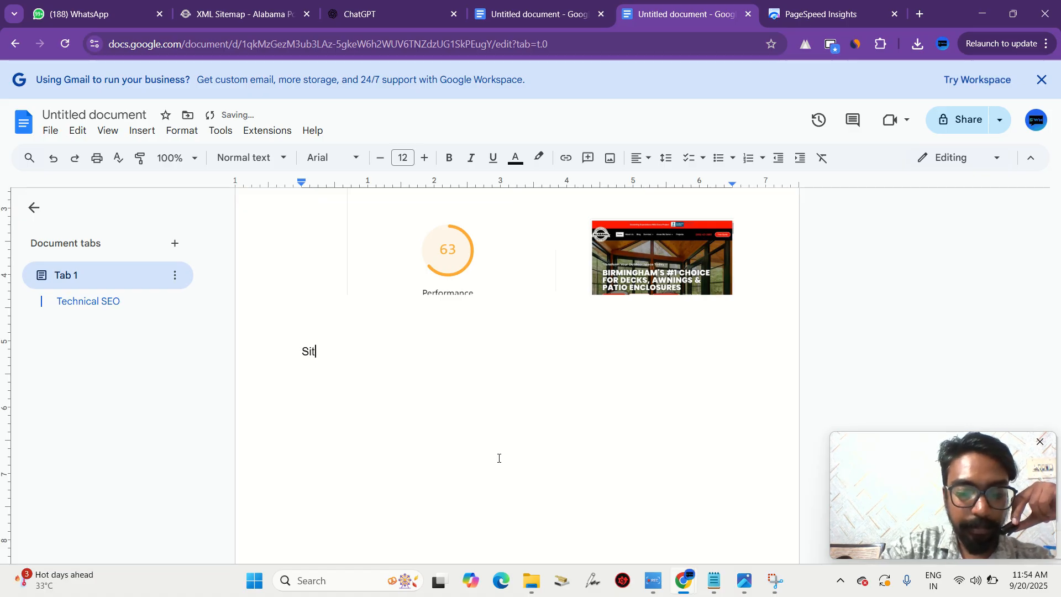
pyautogui.write('itemap -')
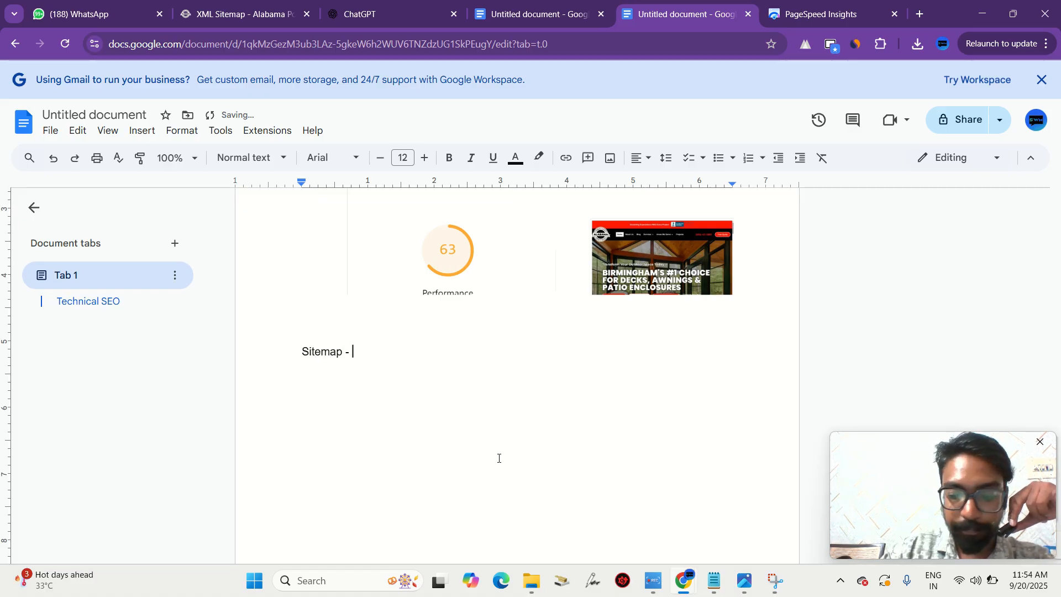
pyautogui.press('BackSpace')
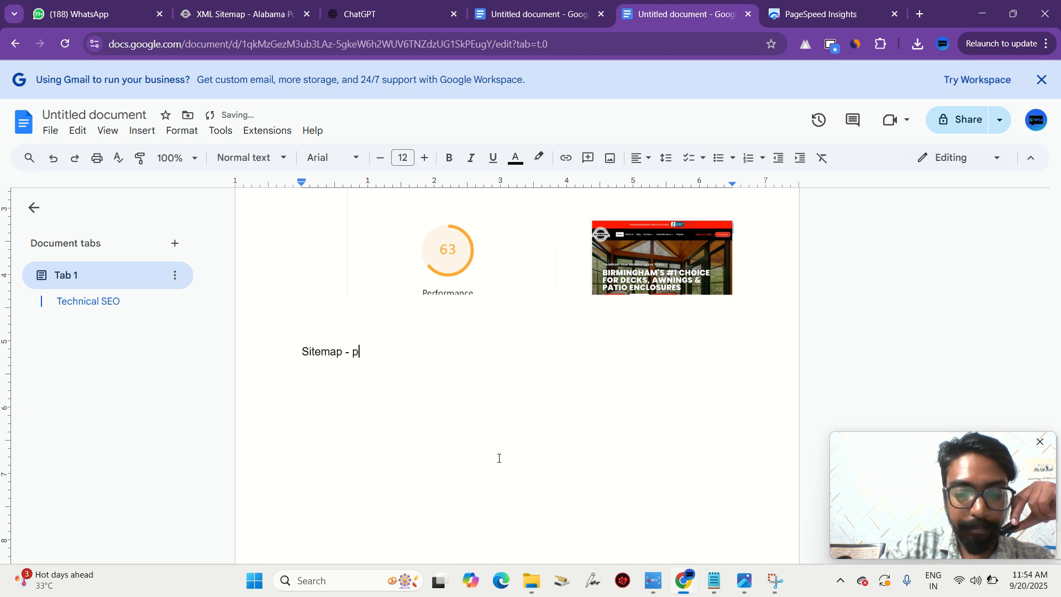
pyautogui.write('perfect')
pyautogui.press('Return')
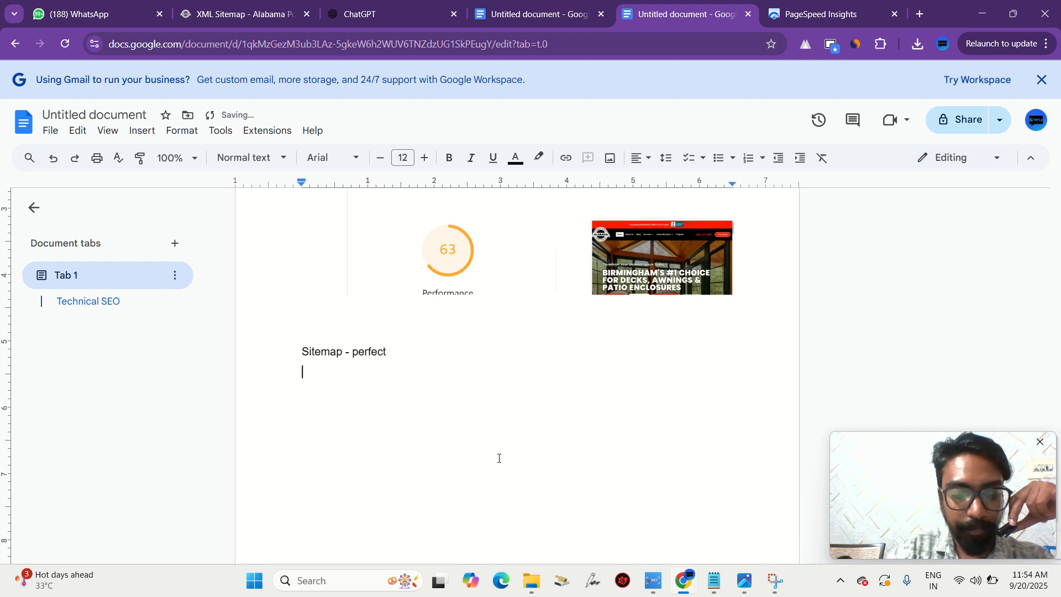
pyautogui.hotkey('ctrl', 'v')
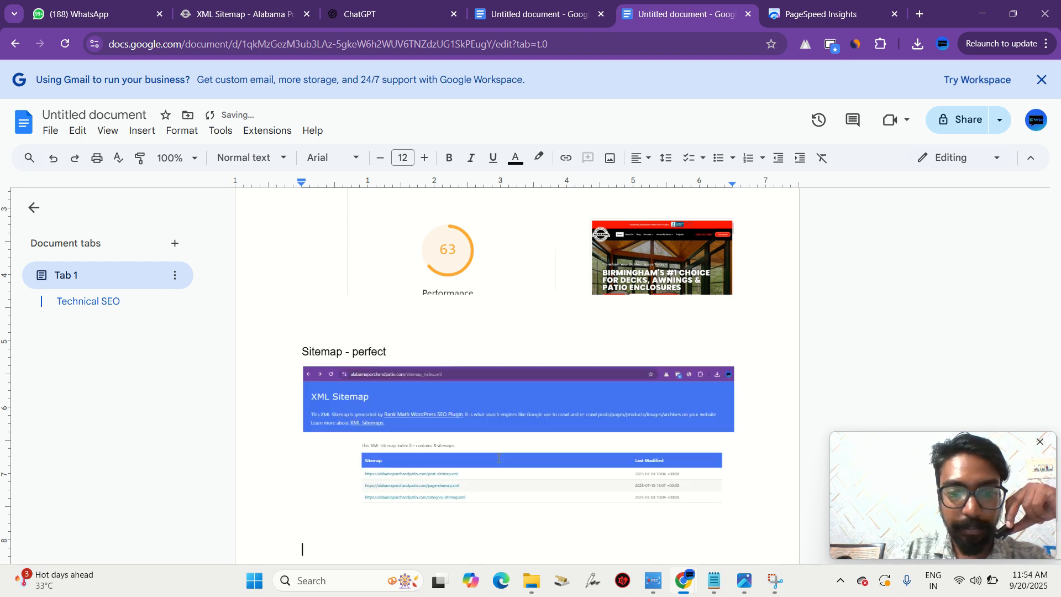
pyautogui.scroll(-1, 498, 458)
# - Load the website's homepage by removing /sitemap_index.xml from the sitemap's address
pyautogui.click(232, 14)
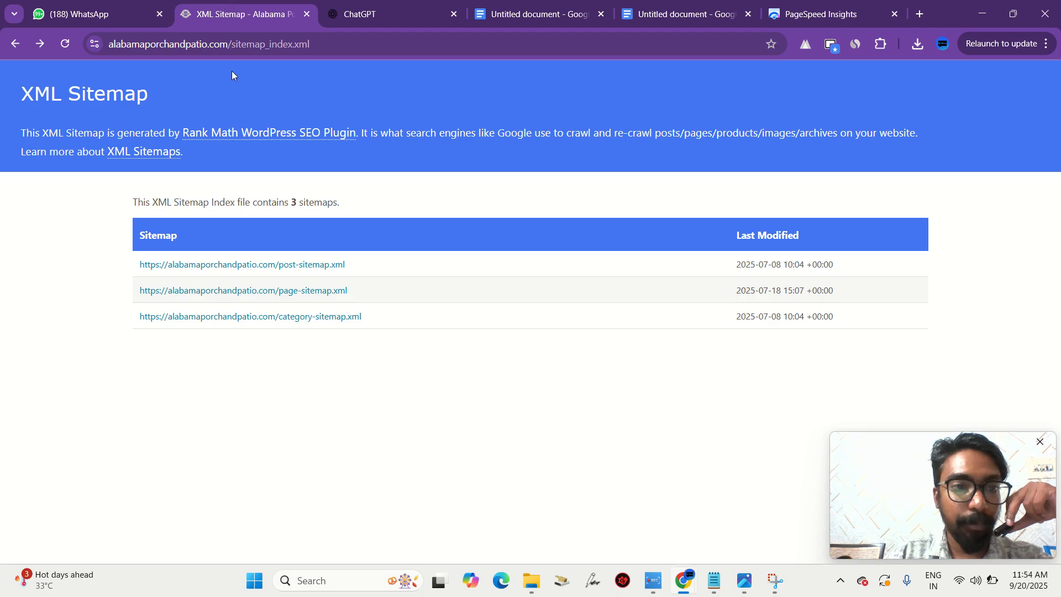
pyautogui.click(232, 44)
pyautogui.doubleClick(259, 44)
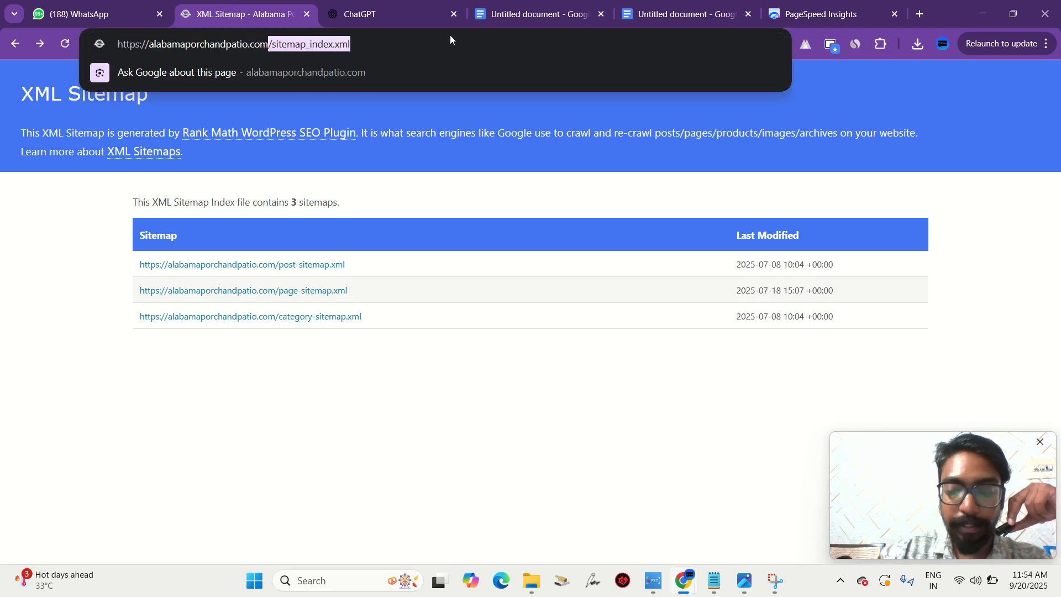
pyautogui.press('BackSpace')
pyautogui.press('Return')
# - Examine the homepage from the header through the services, commitment, reviews and recent projects sections to the footer's contact details and links
pyautogui.scroll(-15, 414, 247)
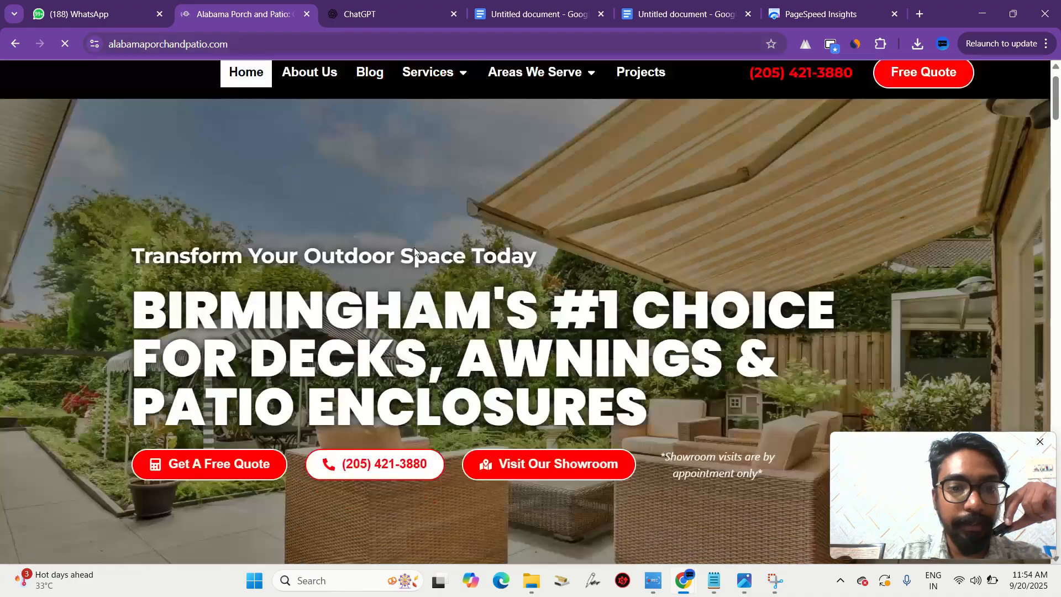
pyautogui.scroll(-10, 415, 249)
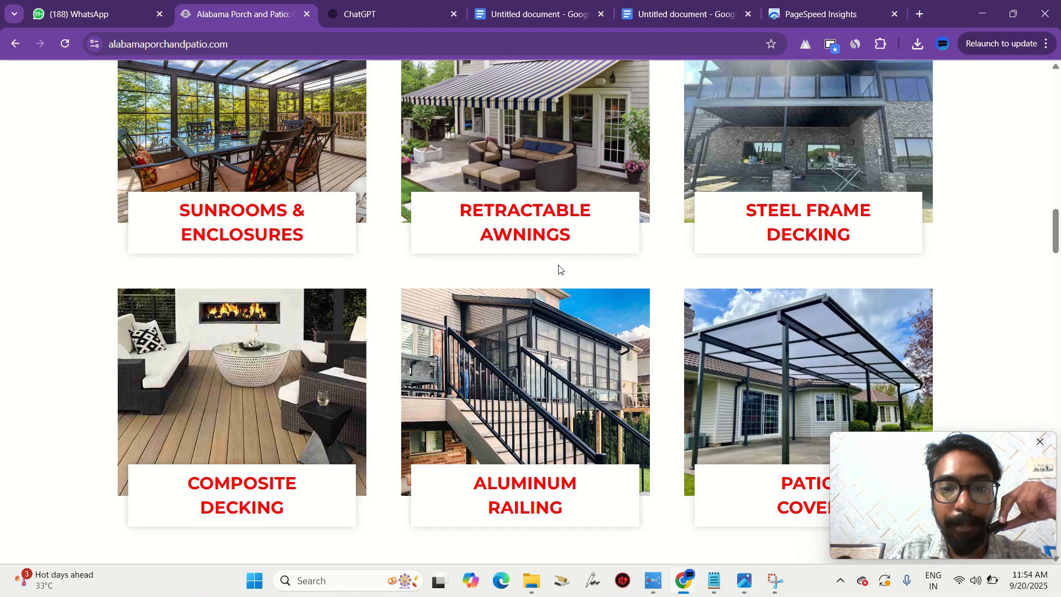
pyautogui.scroll(12, 265, 391)
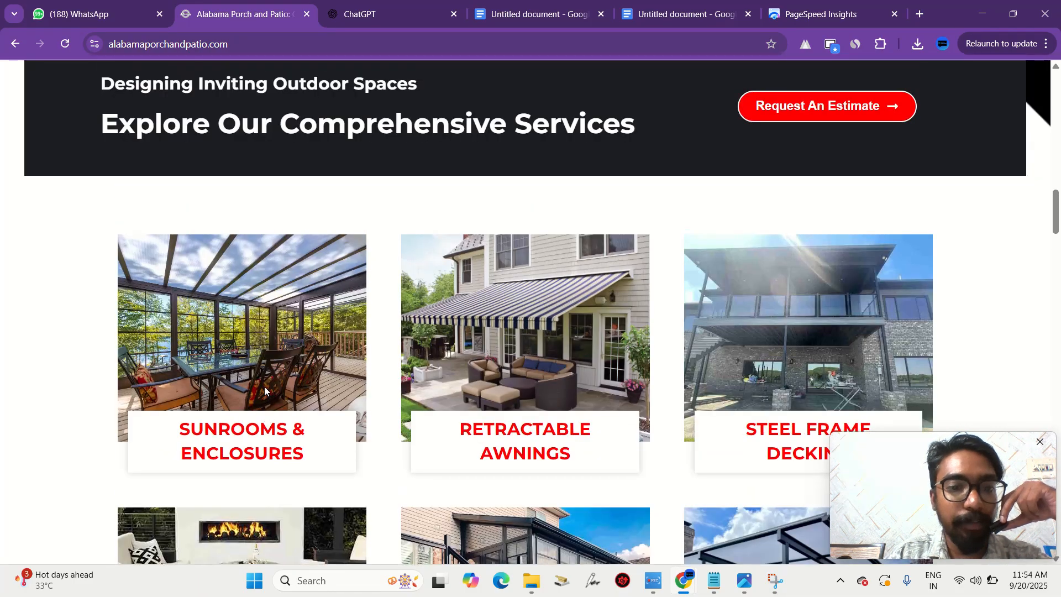
pyautogui.scroll(8, 265, 386)
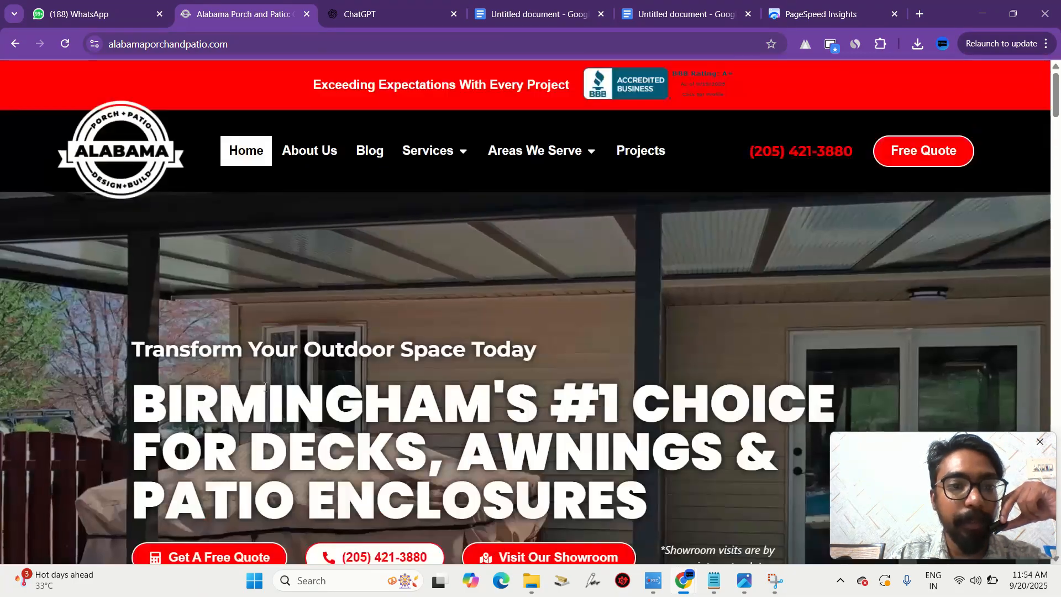
pyautogui.scroll(-3, 264, 387)
pyautogui.scroll(4, 284, 77)
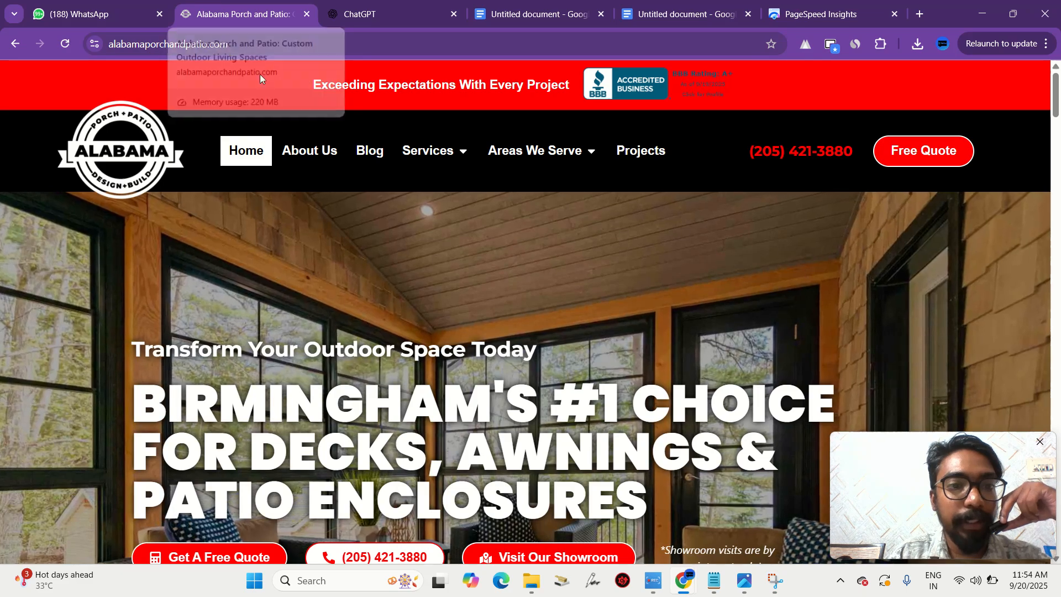
pyautogui.scroll(-4, 329, 277)
pyautogui.scroll(-14, 329, 277)
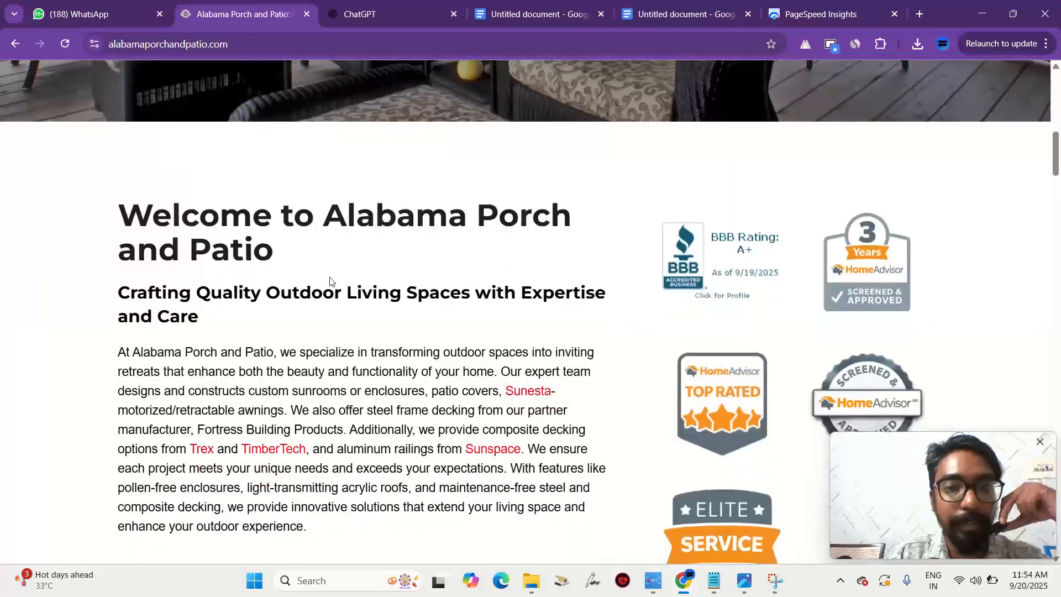
pyautogui.scroll(-16, 330, 277)
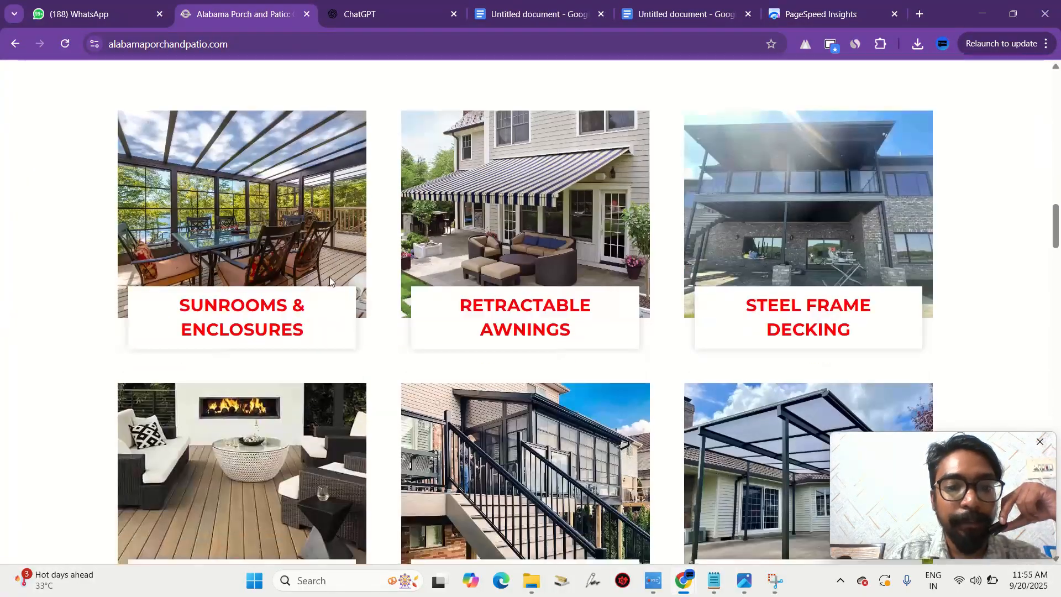
pyautogui.scroll(-16, 330, 279)
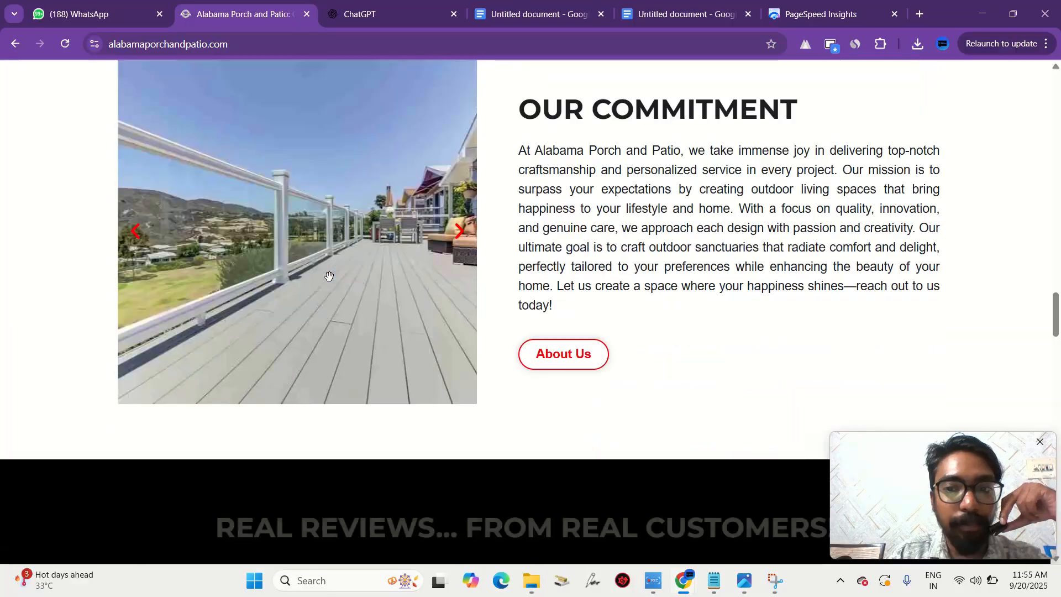
pyautogui.scroll(-16, 329, 279)
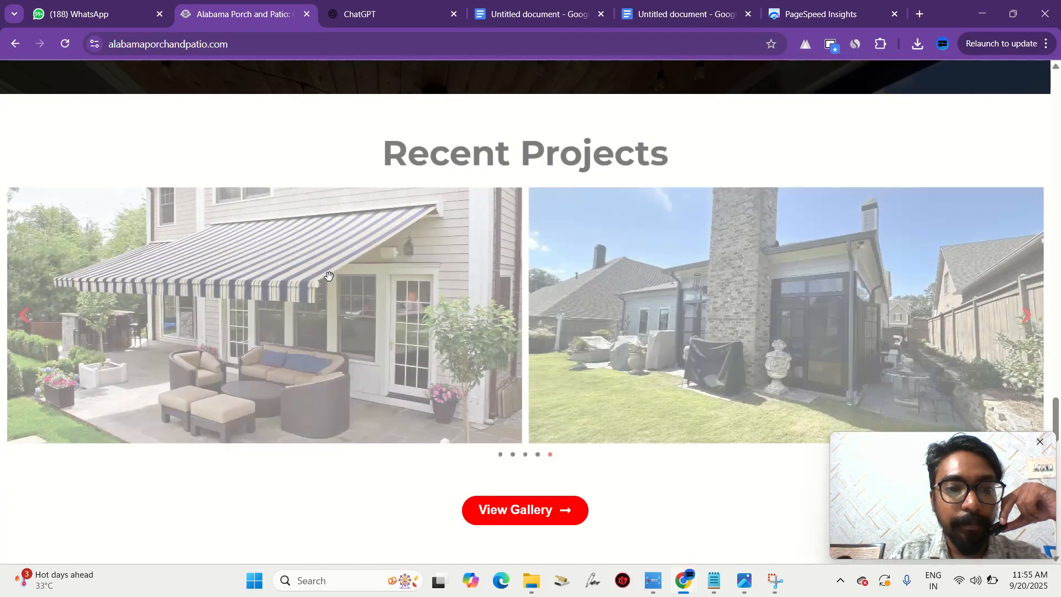
pyautogui.scroll(-16, 330, 278)
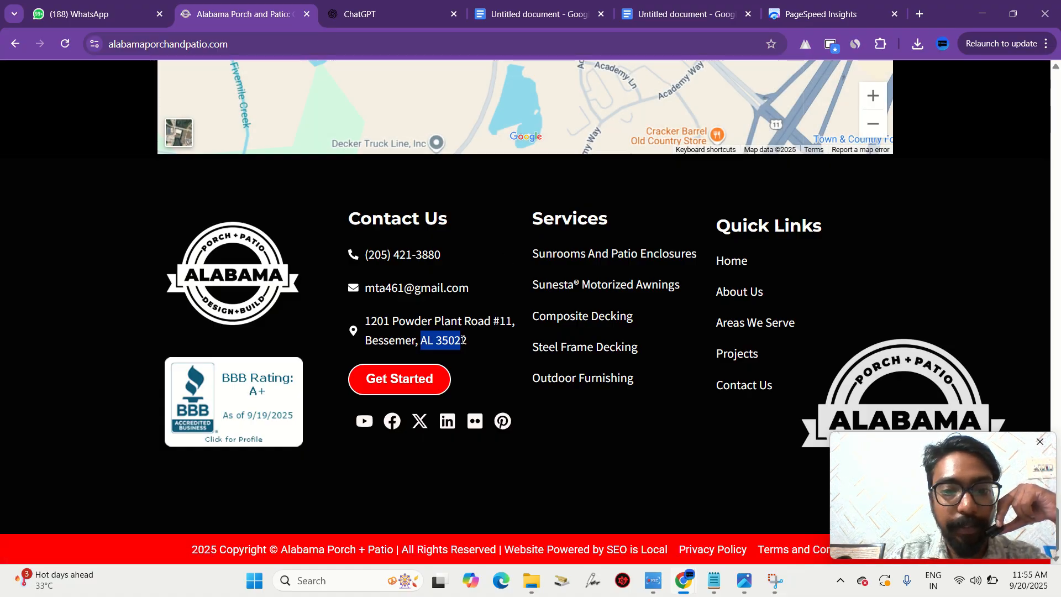
pyautogui.scroll(20, 423, 325)
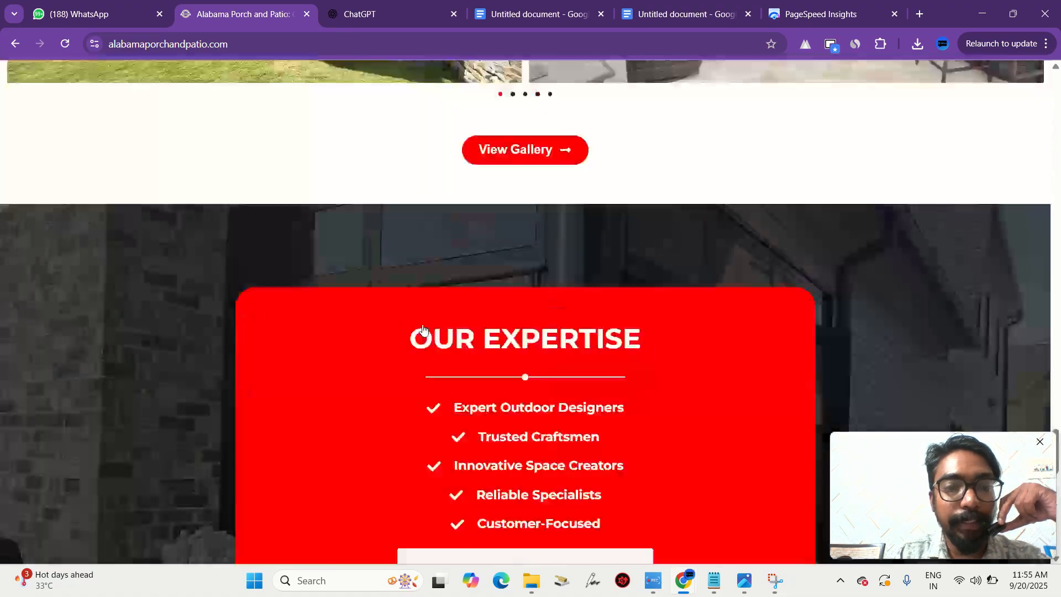
pyautogui.scroll(10, 424, 328)
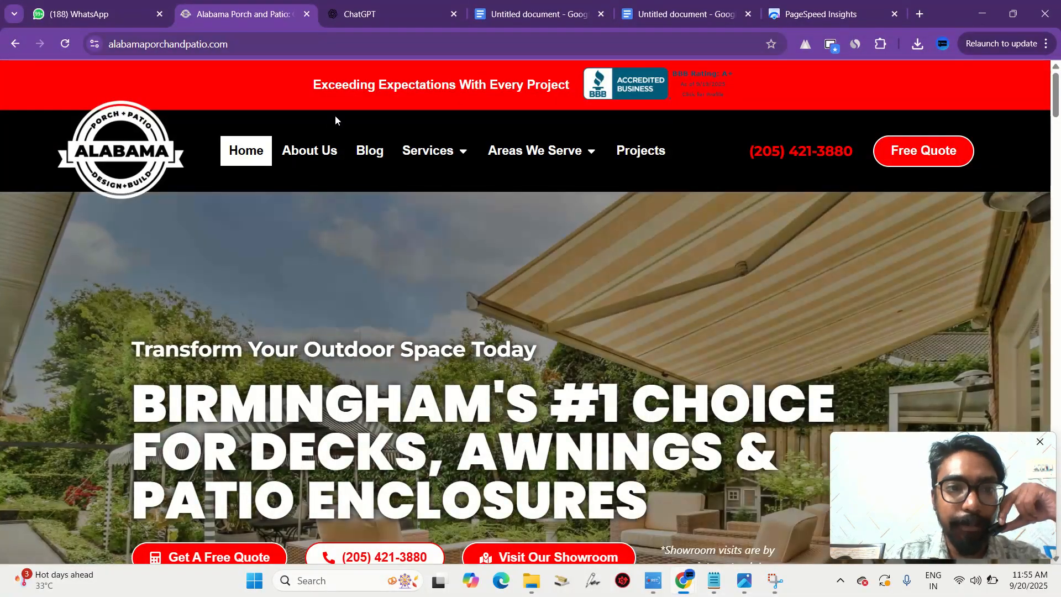
# - Open the motorized-awnings page linked under Keyword Research & On-Page Optimization in the brief document and look over its heading and introduction
pyautogui.click(539, 14)
pyautogui.scroll(15, 435, 260)
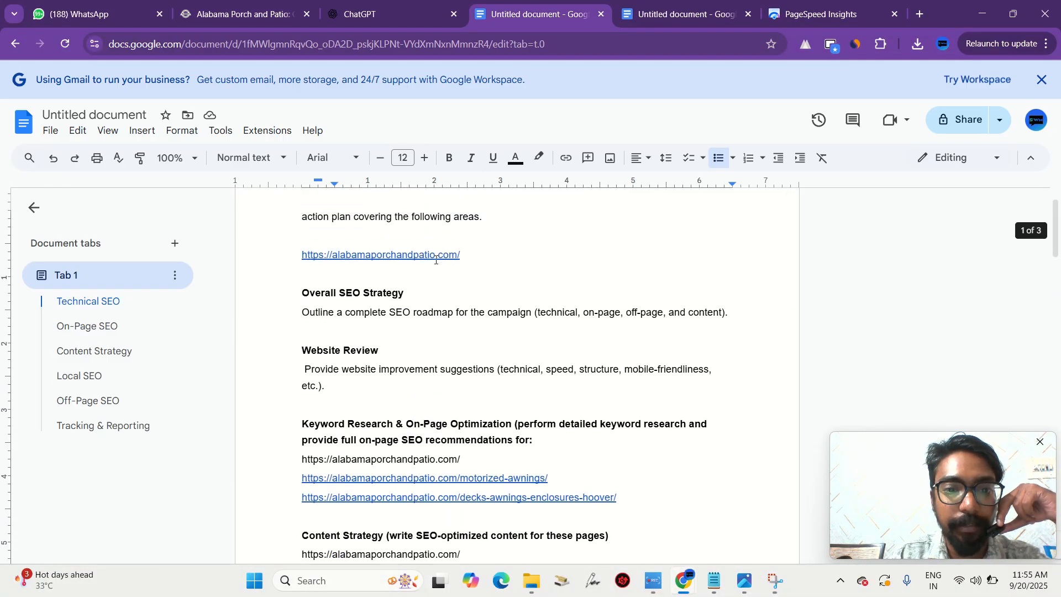
pyautogui.scroll(-2, 435, 260)
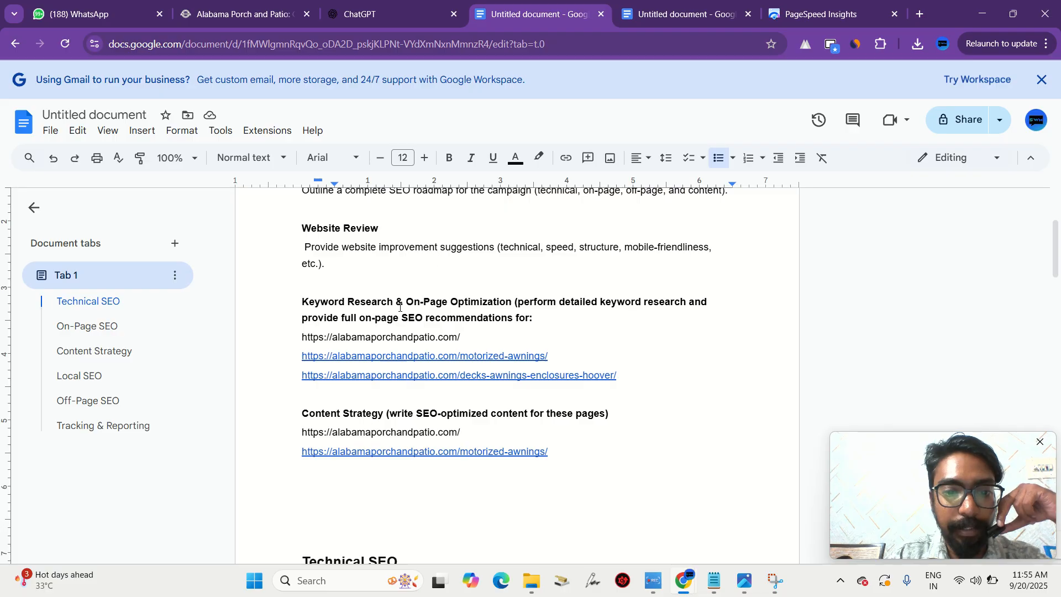
pyautogui.click(461, 360)
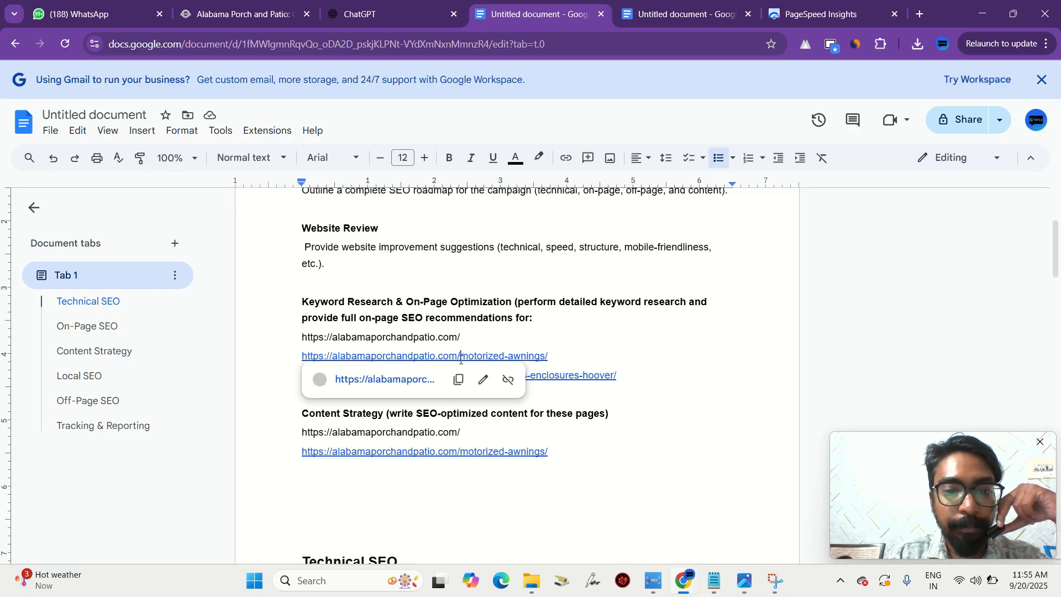
pyautogui.click(397, 377)
pyautogui.scroll(-3, 378, 289)
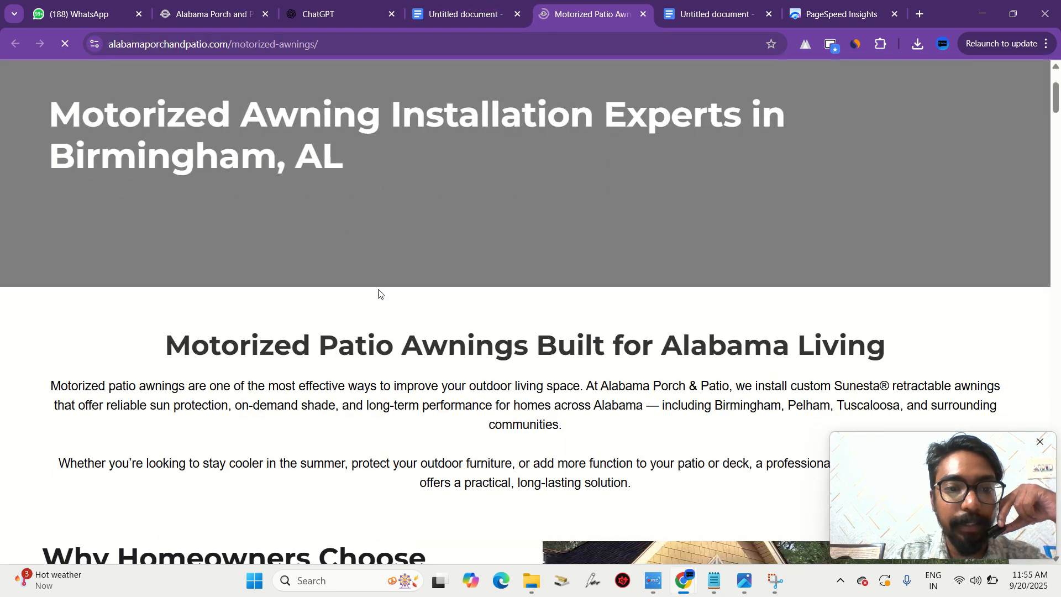
pyautogui.scroll(3, 378, 290)
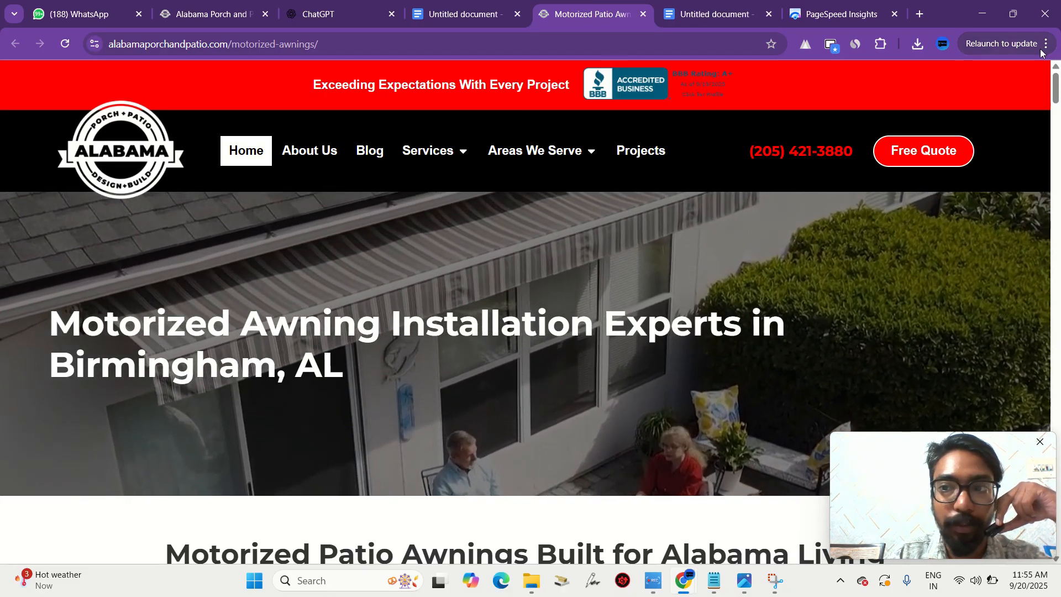
# - Open an incognito browser window and search Google for "custom sunesta installations Al"
pyautogui.hotkey('alt', 'f')
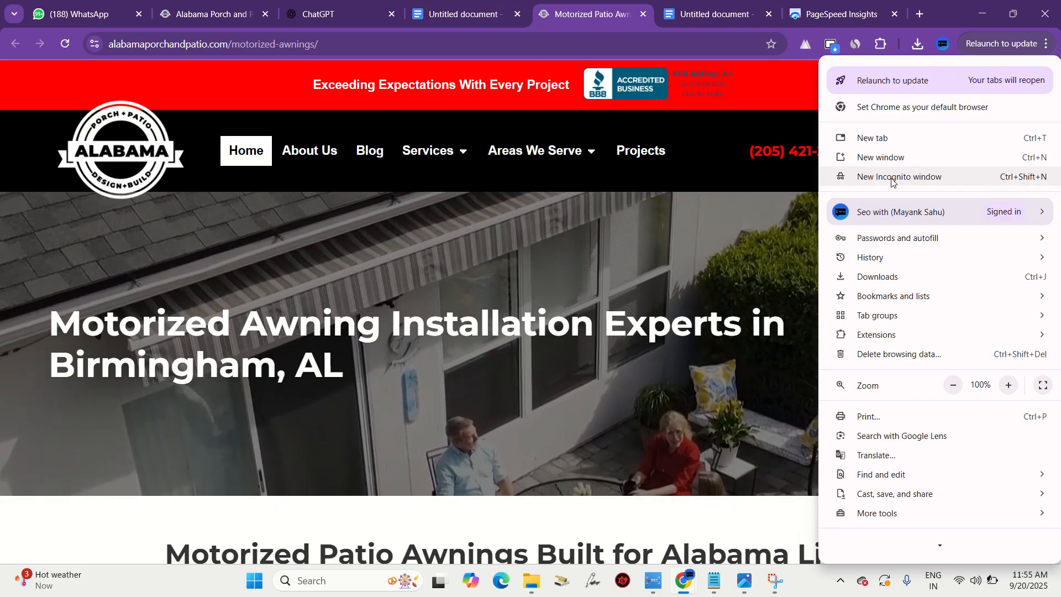
pyautogui.click(892, 176)
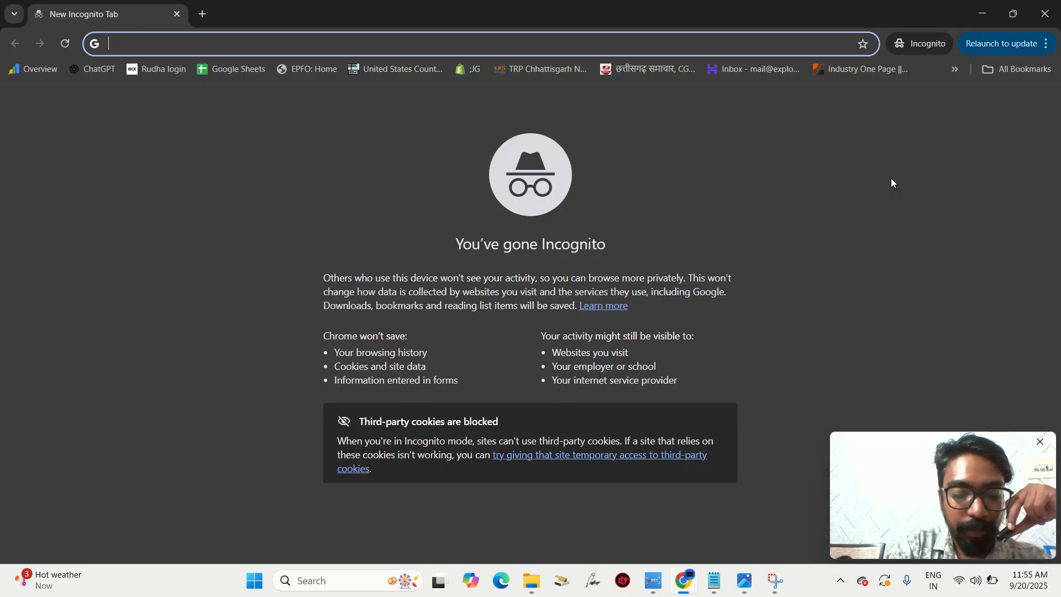
pyautogui.write('custom ')
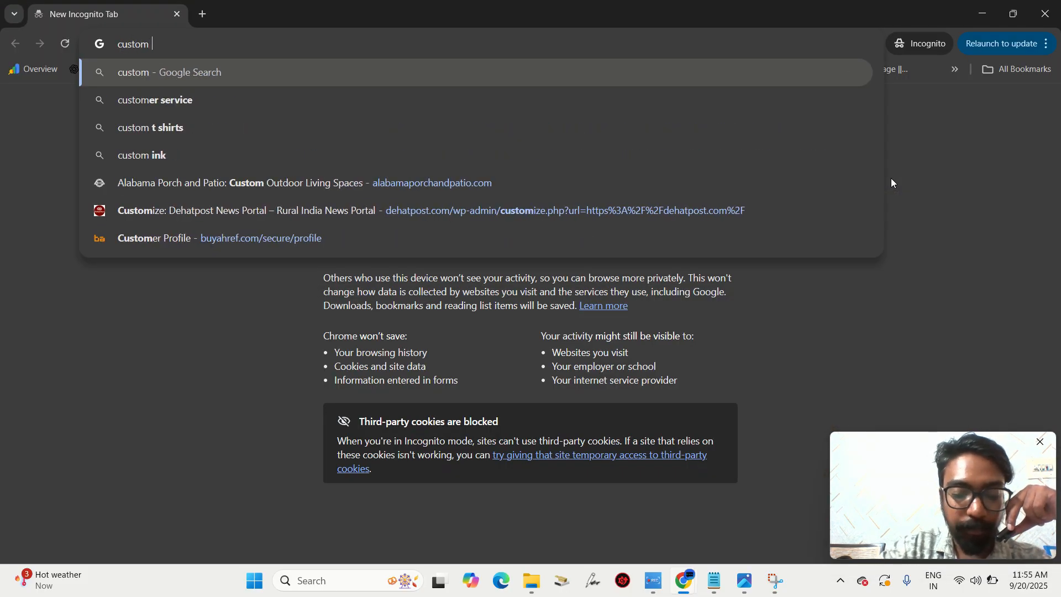
pyautogui.write('sun')
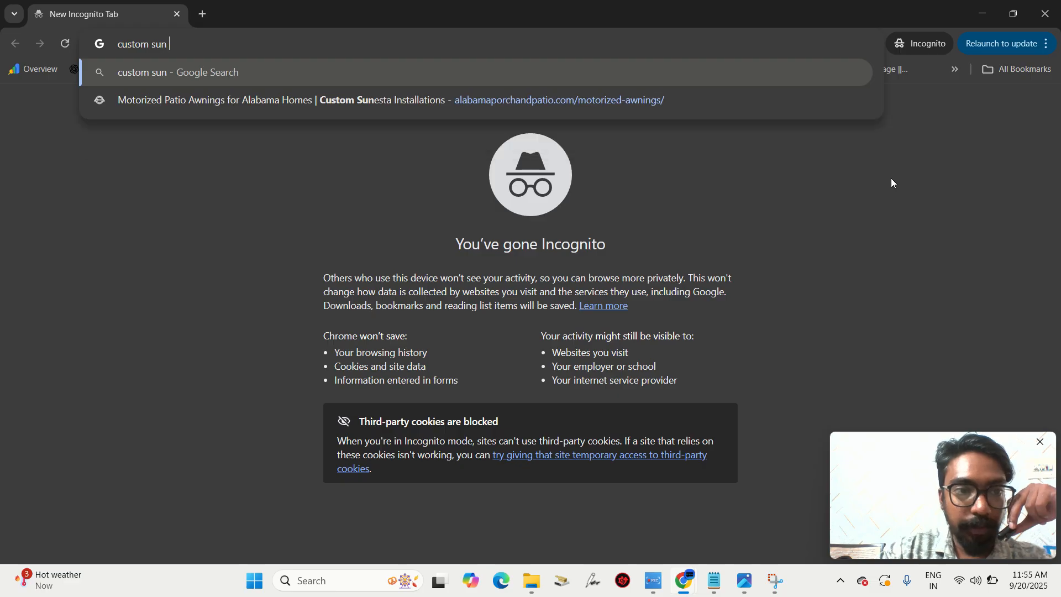
pyautogui.write('esta ')
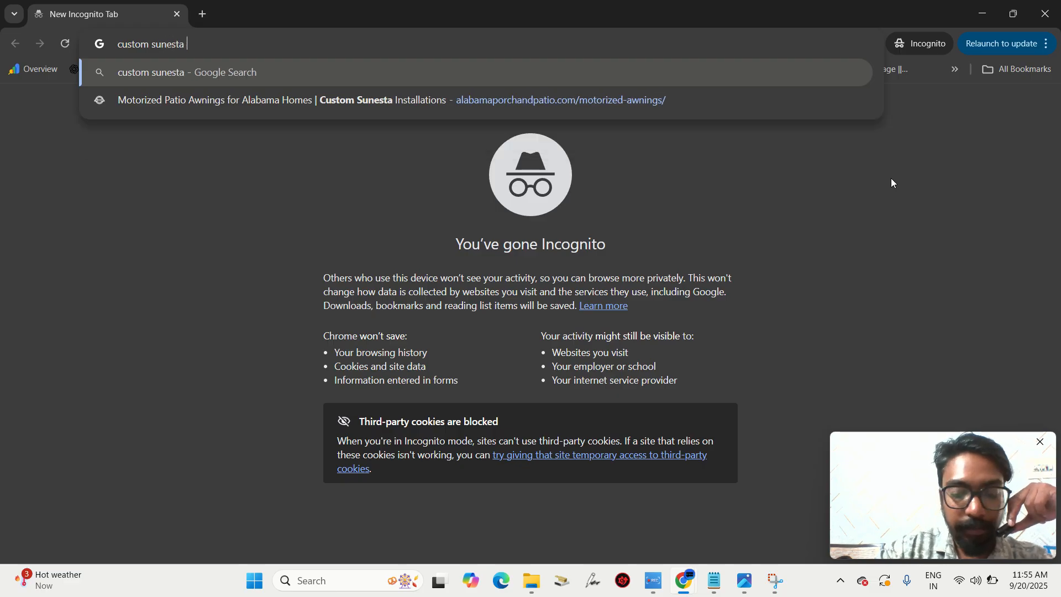
pyautogui.write('installa')
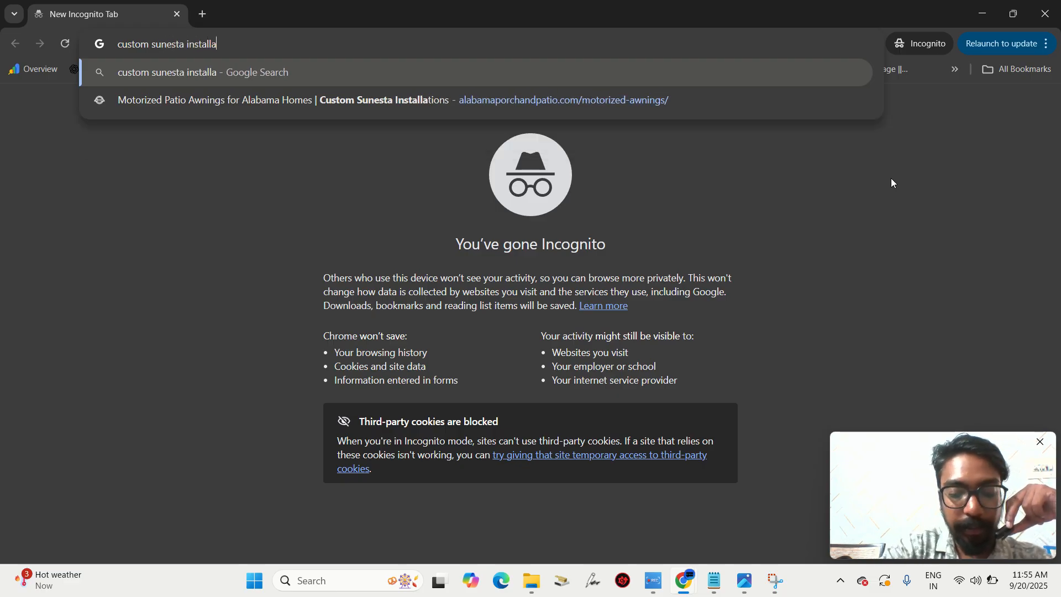
pyautogui.write('tions')
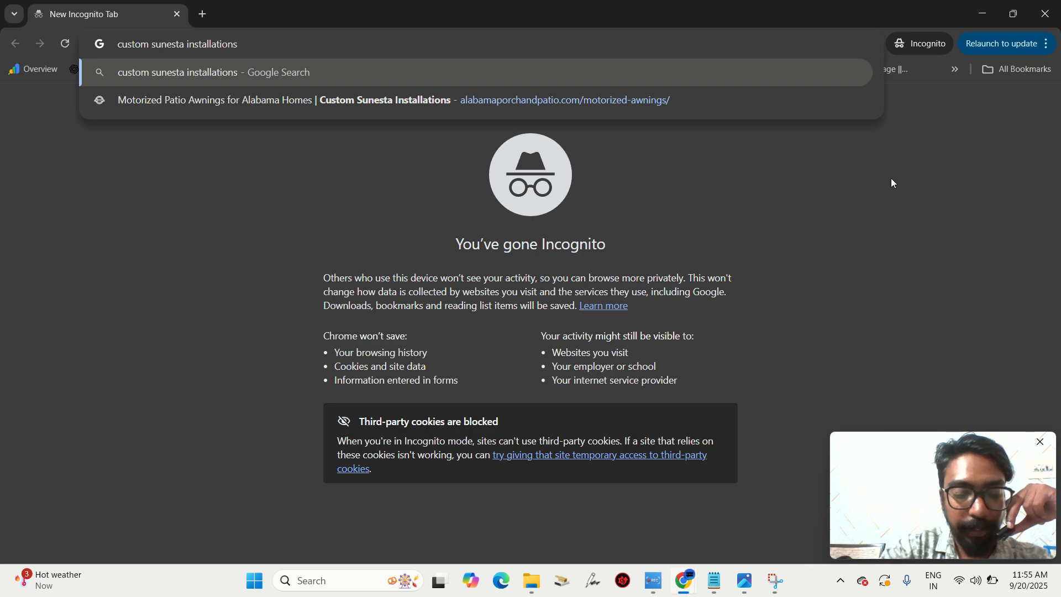
pyautogui.write(' Al')
pyautogui.press('Return')
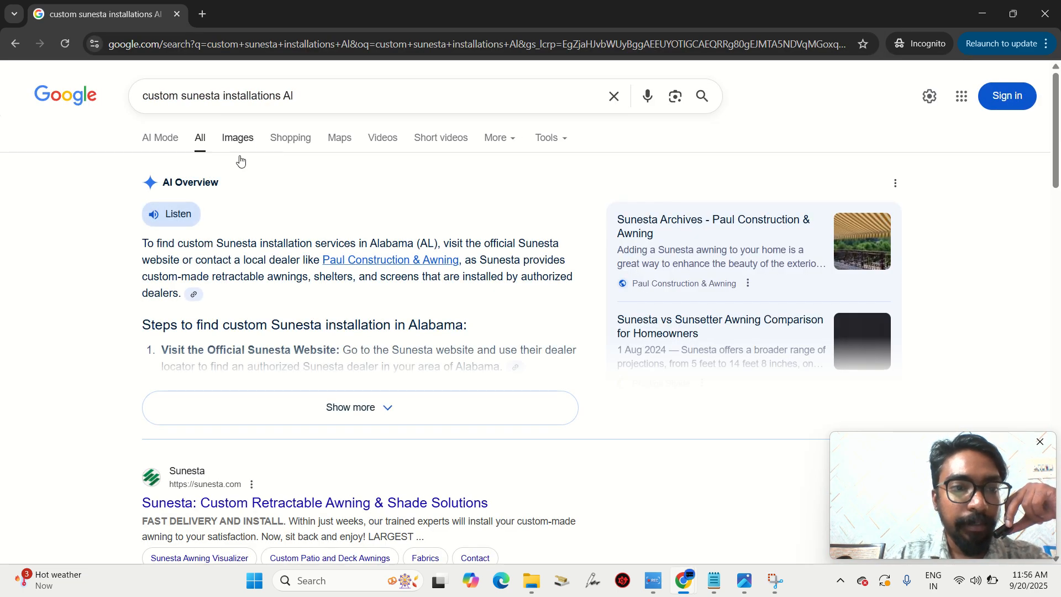
# - Examine the search results for Alabama Porch and Patio's position relative to Sunesta and other competitors, and close the incognito window
pyautogui.scroll(-10, 249, 273)
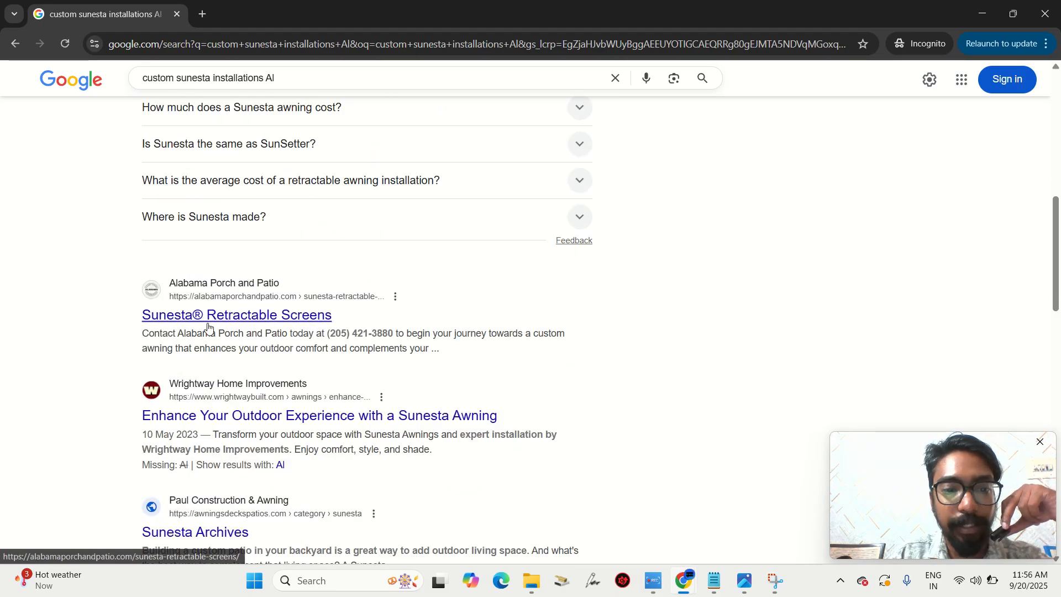
pyautogui.scroll(10, 208, 327)
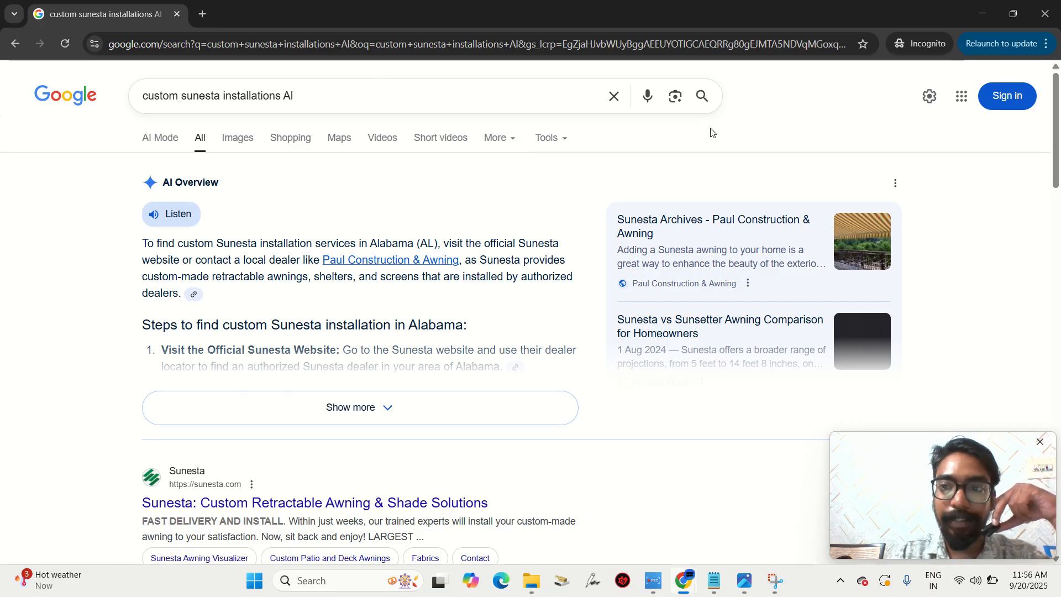
pyautogui.scroll(-8, 520, 289)
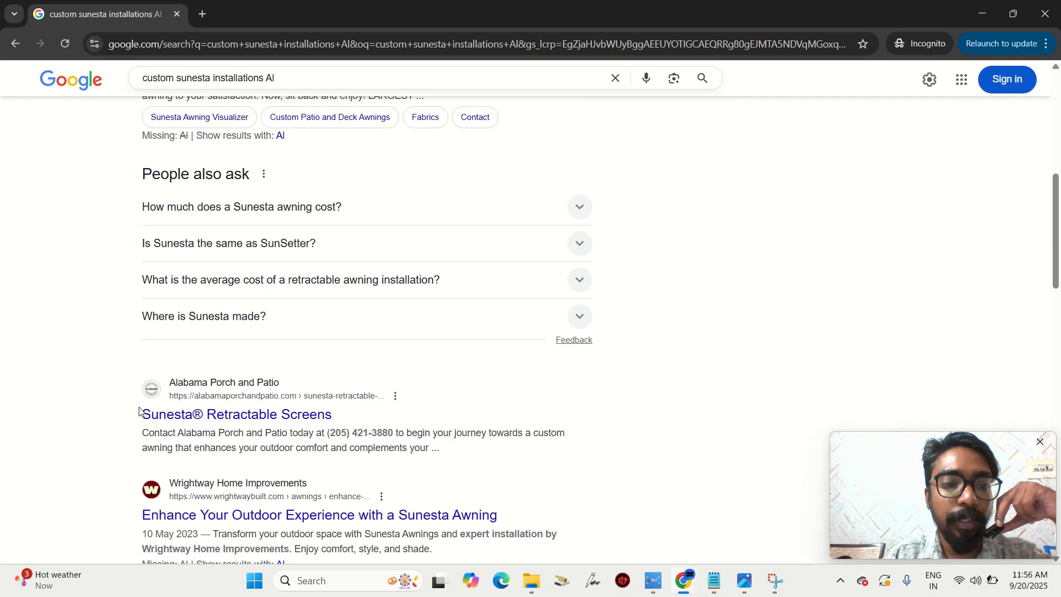
pyautogui.scroll(2, 288, 438)
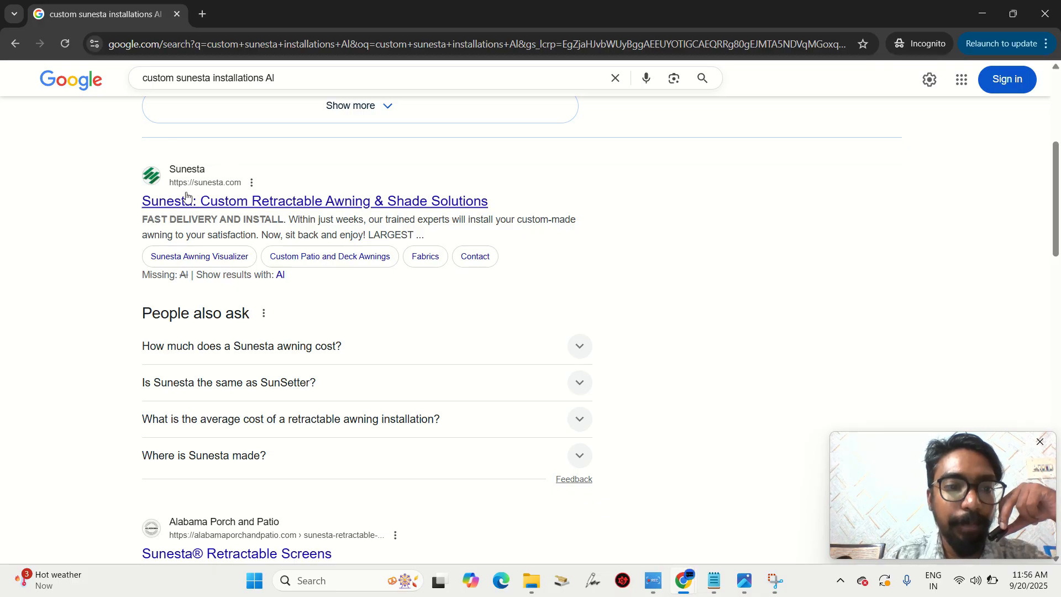
pyautogui.scroll(5, 254, 212)
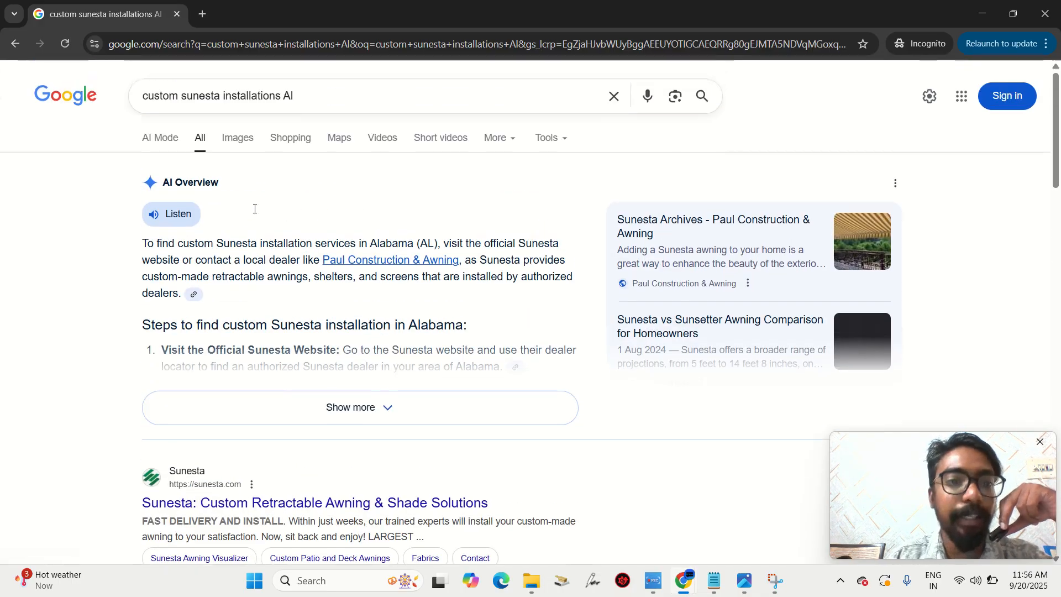
pyautogui.doubleClick(204, 100)
pyautogui.click(92, 333)
pyautogui.scroll(-2, 92, 333)
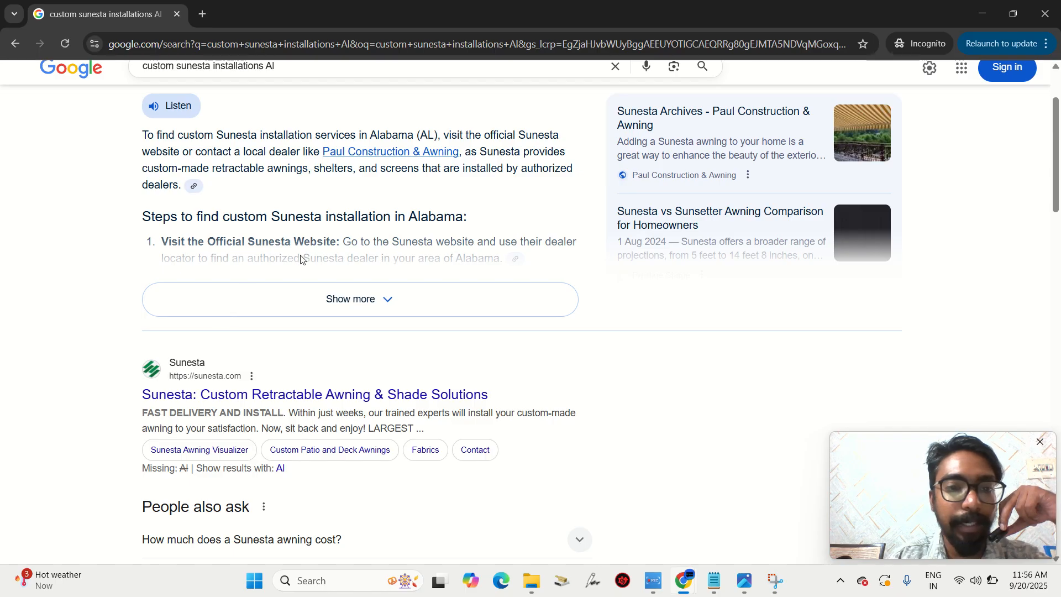
pyautogui.scroll(-3, 301, 259)
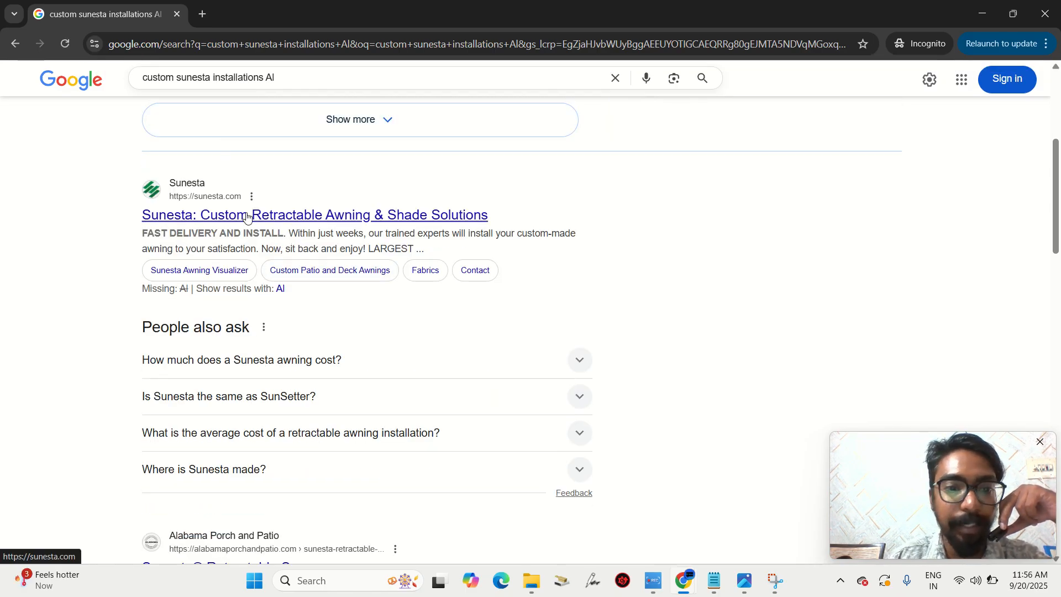
pyautogui.scroll(-5, 247, 216)
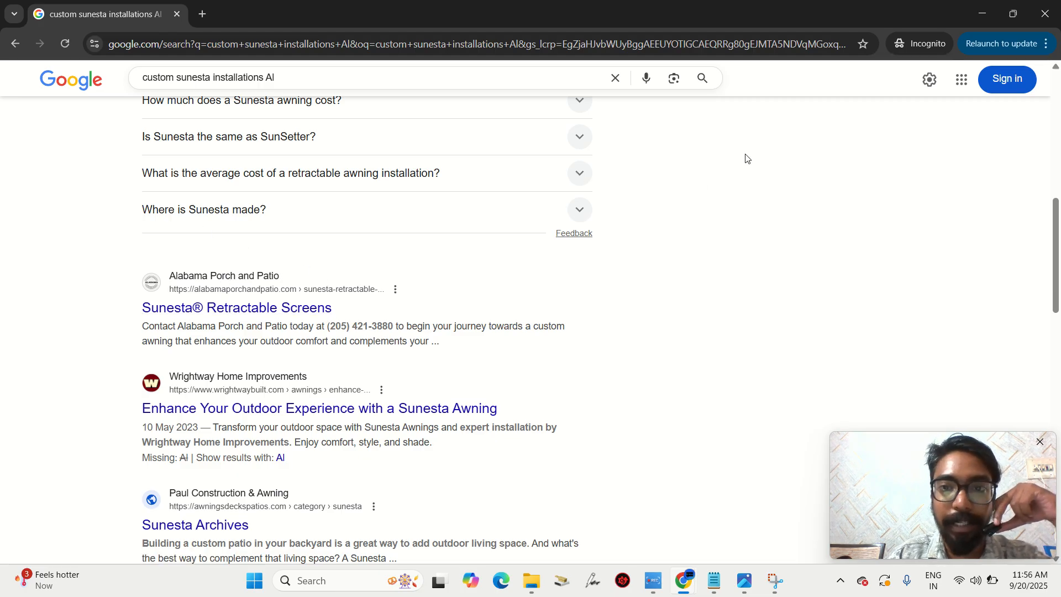
pyautogui.scroll(8, 528, 128)
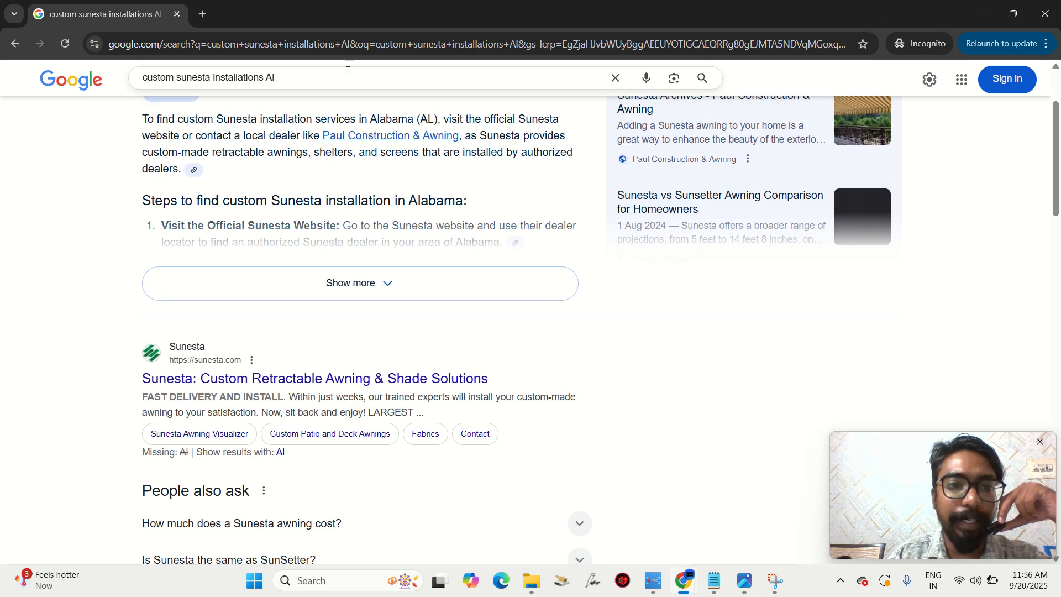
pyautogui.moveTo(266, 77); pyautogui.dragTo(297, 74)
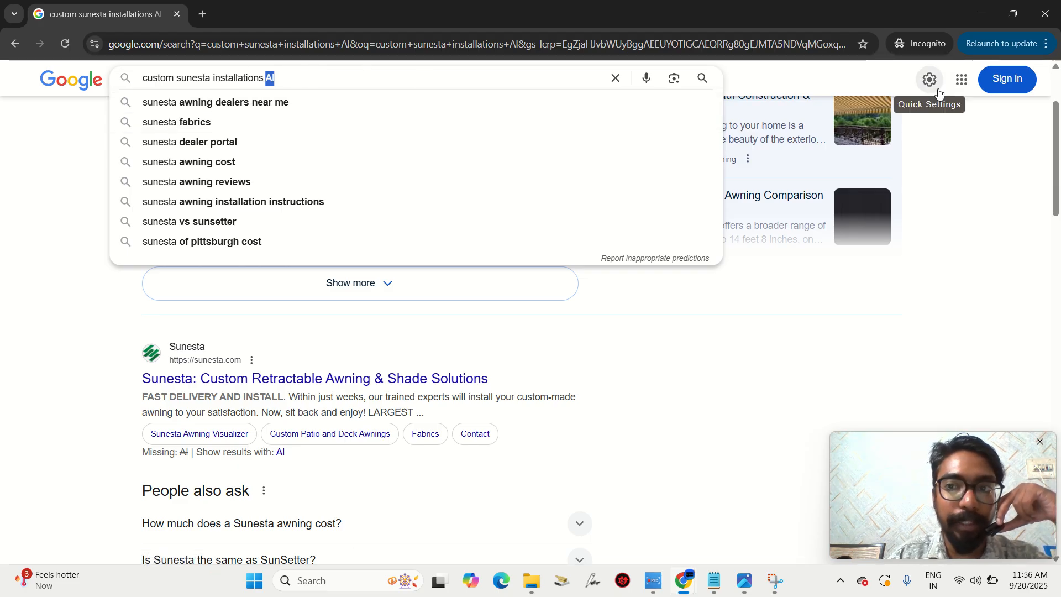
pyautogui.click(1045, 14)
# - Review the Technical SEO checklist in the brief document, from the XML sitemap item to the robots.txt item
pyautogui.moveTo(451, 159)
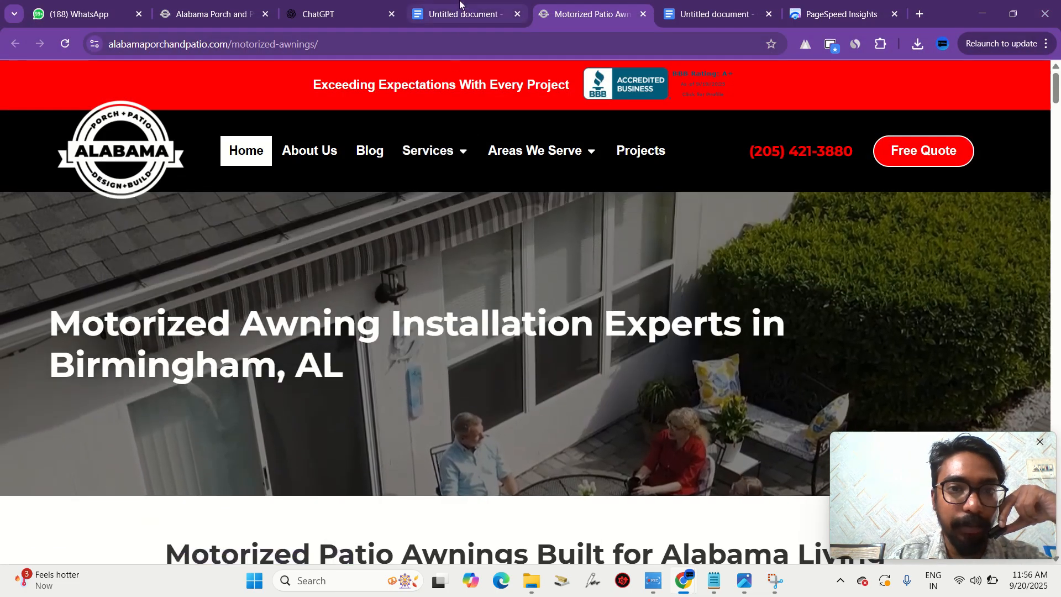
pyautogui.click(459, 13)
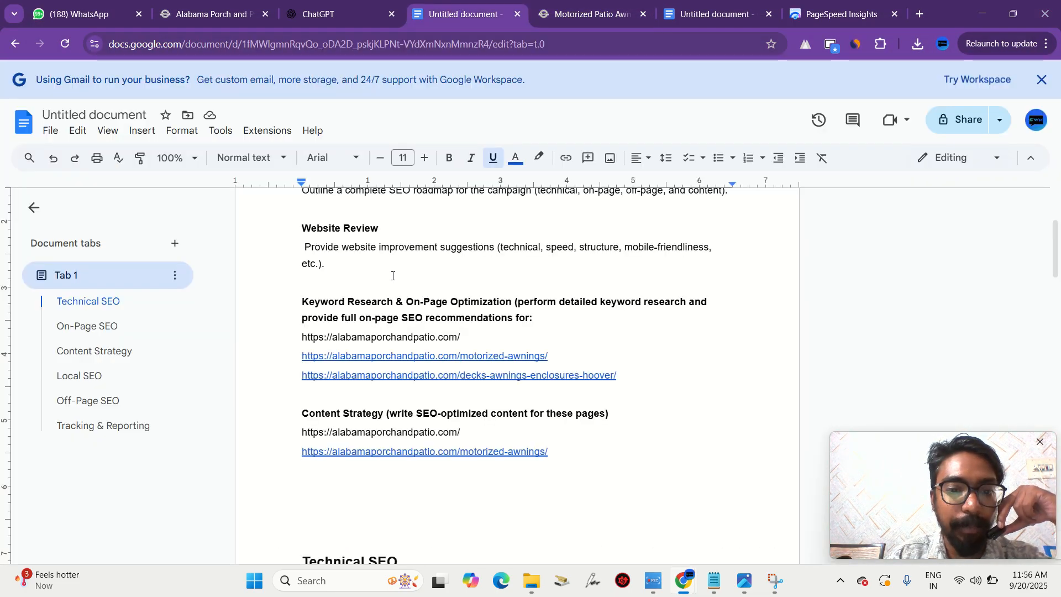
pyautogui.scroll(1, 393, 275)
pyautogui.scroll(-8, 393, 275)
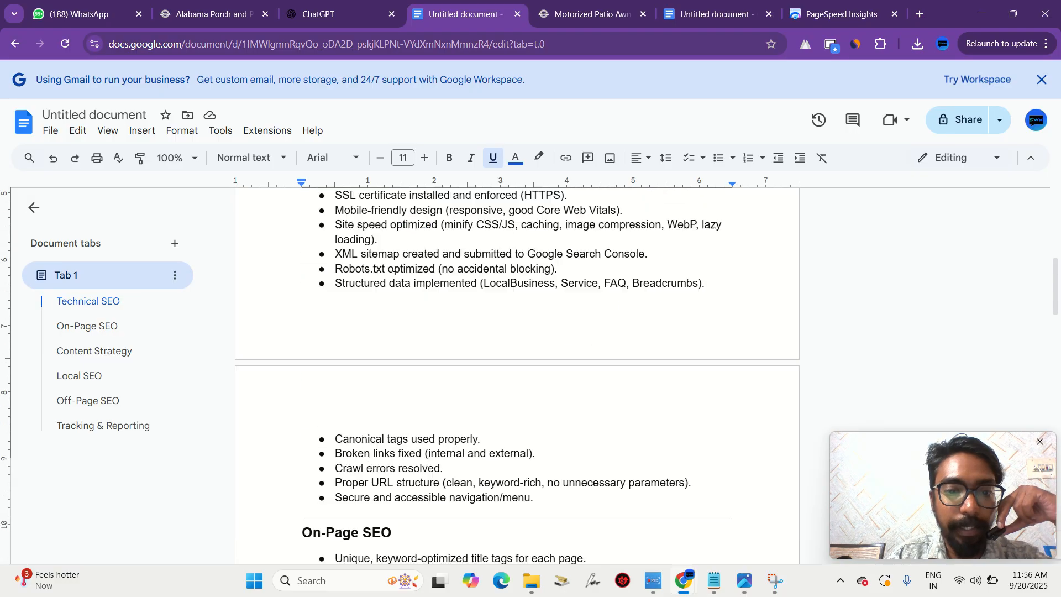
pyautogui.scroll(-1, 392, 276)
pyautogui.scroll(1, 393, 276)
pyautogui.scroll(-1, 393, 275)
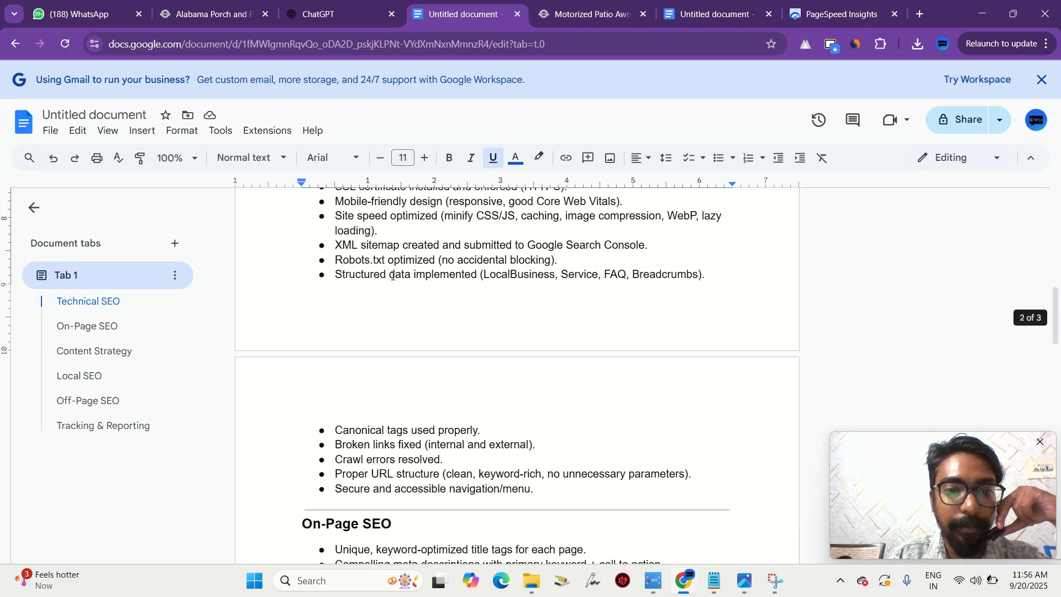
pyautogui.moveTo(334, 246)
pyautogui.mouseDown()
pyautogui.moveTo(405, 243)
pyautogui.moveTo(335, 260)
pyautogui.mouseUp()
pyautogui.click(396, 259)
# - Load the Alabama Porch and Patio site's /robots.txt file and inspect its User-Agent and Disallow rules
pyautogui.click(247, 2)
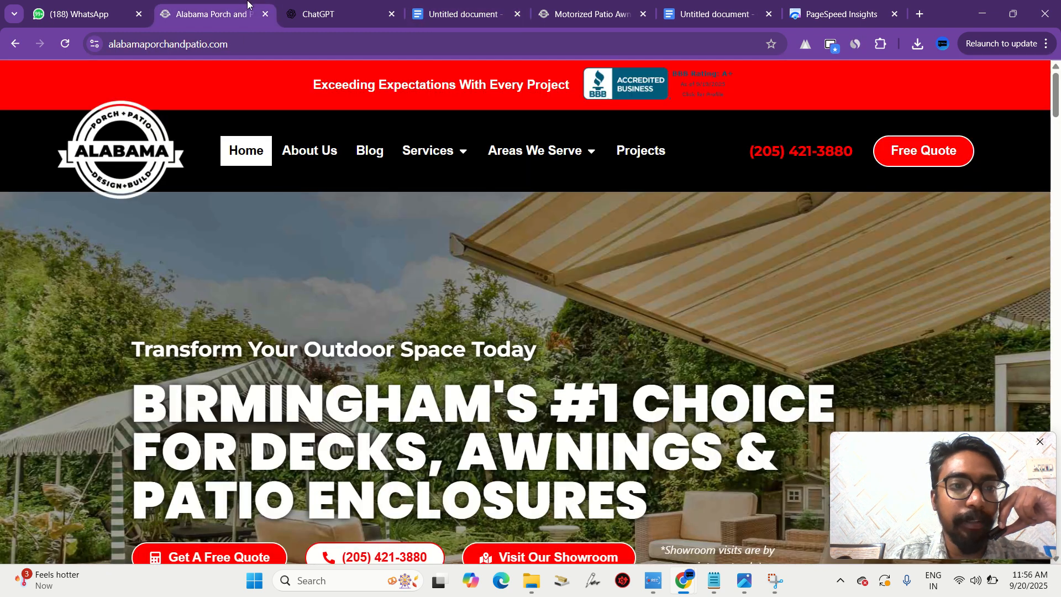
pyautogui.click(240, 47)
pyautogui.click(254, 46)
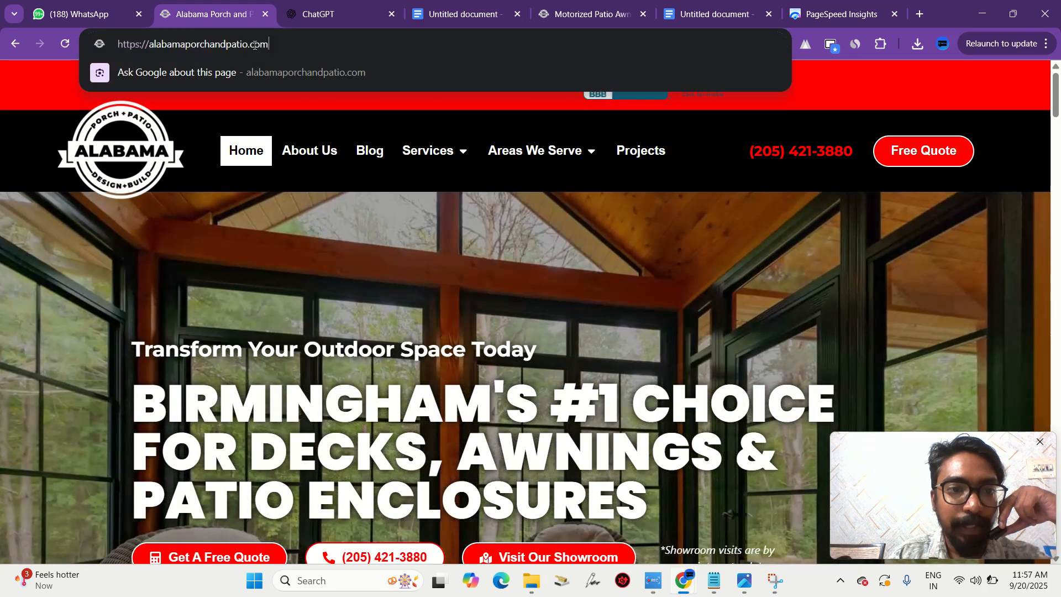
pyautogui.write('/rob')
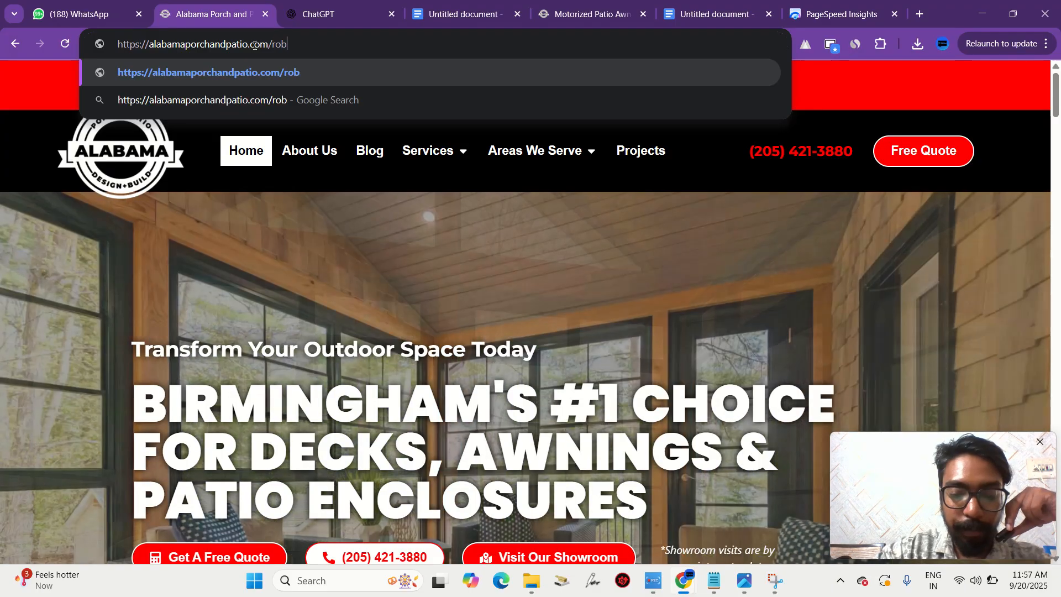
pyautogui.write('ots.t')
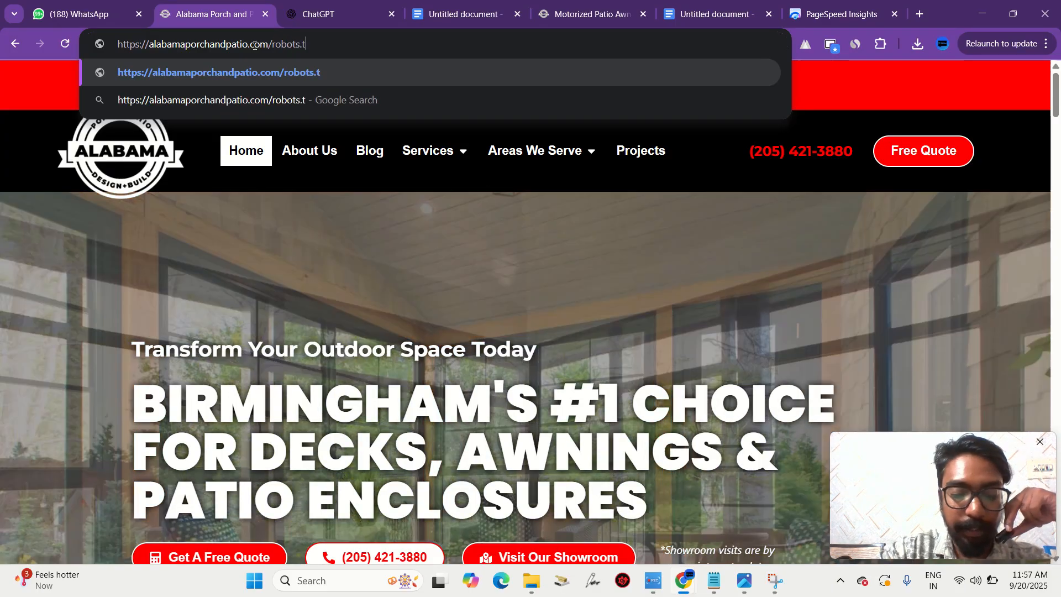
pyautogui.write('xt')
pyautogui.press('Return')
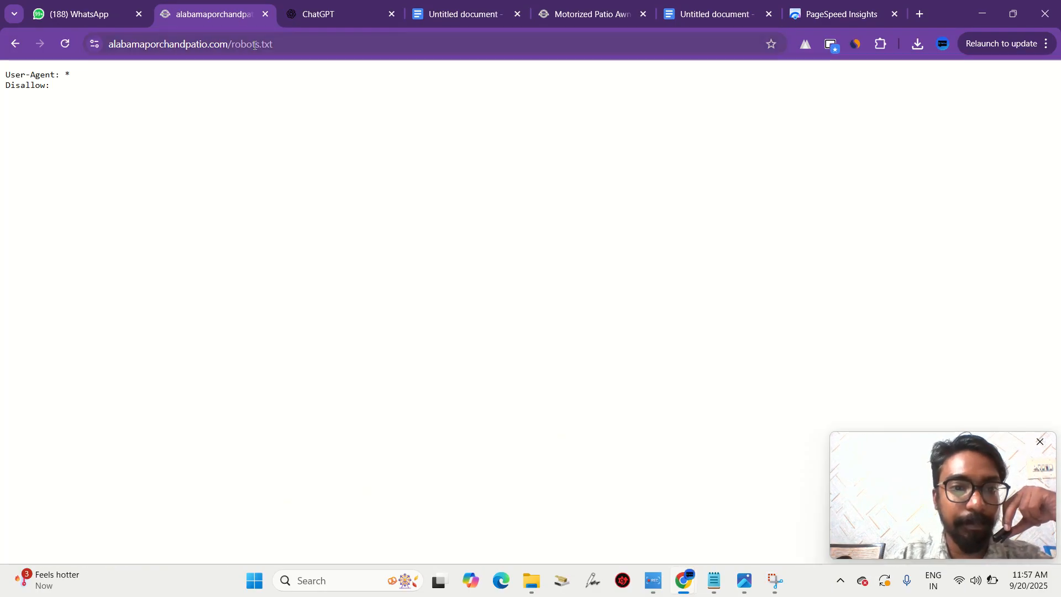
pyautogui.moveTo(59, 87); pyautogui.dragTo(5, 77)
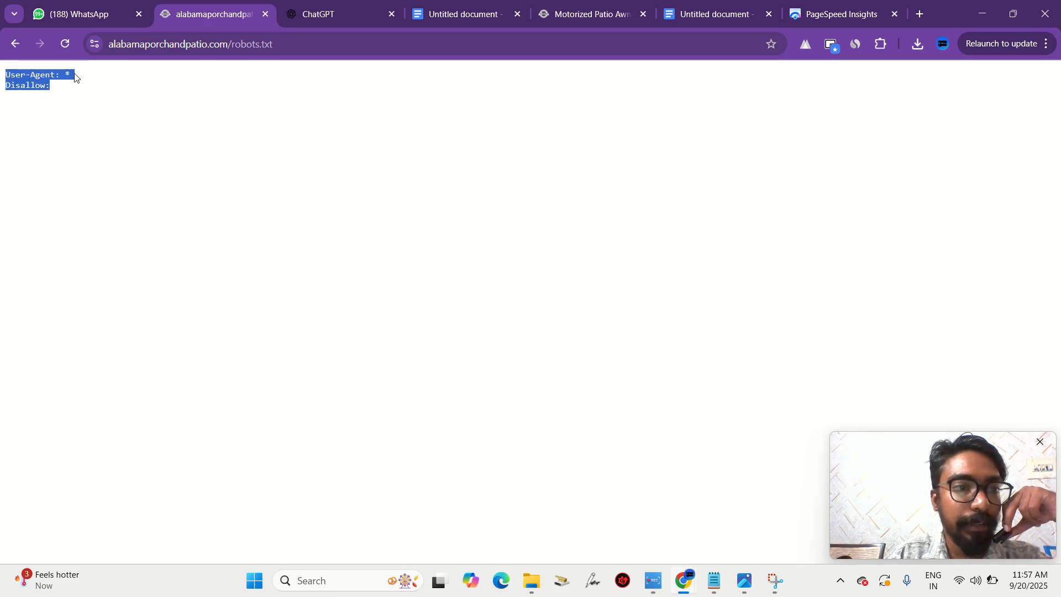
pyautogui.click(69, 93)
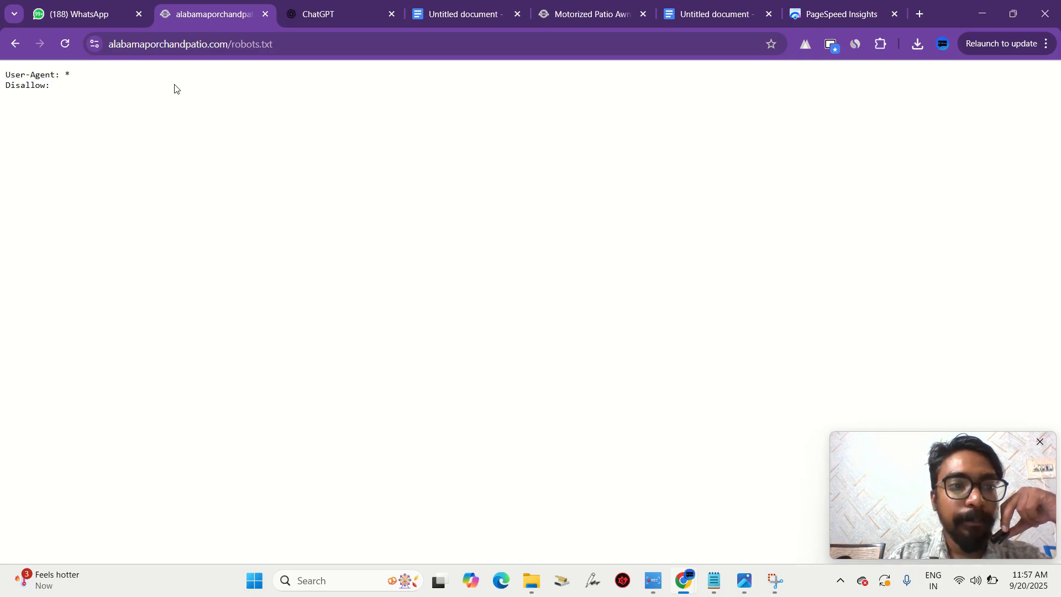
# - Copy the robots.txt page address and write the note "Include sitemap link in robots.txt" below the sitemap screenshot in the findings document
pyautogui.click(272, 44)
pyautogui.hotkey('ctrl', 'c')
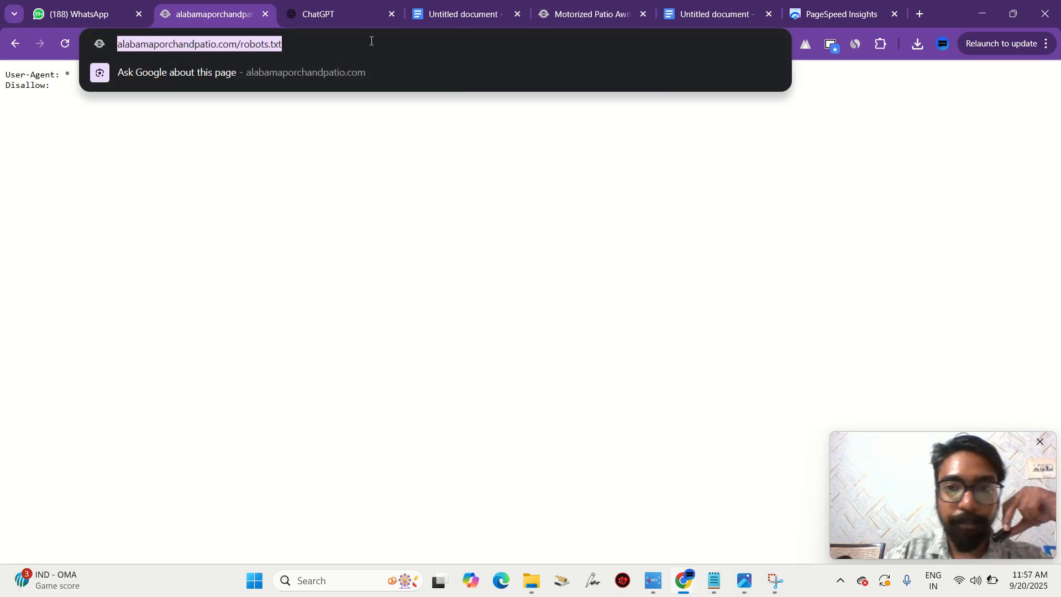
pyautogui.click(746, 10)
pyautogui.scroll(-4, 578, 409)
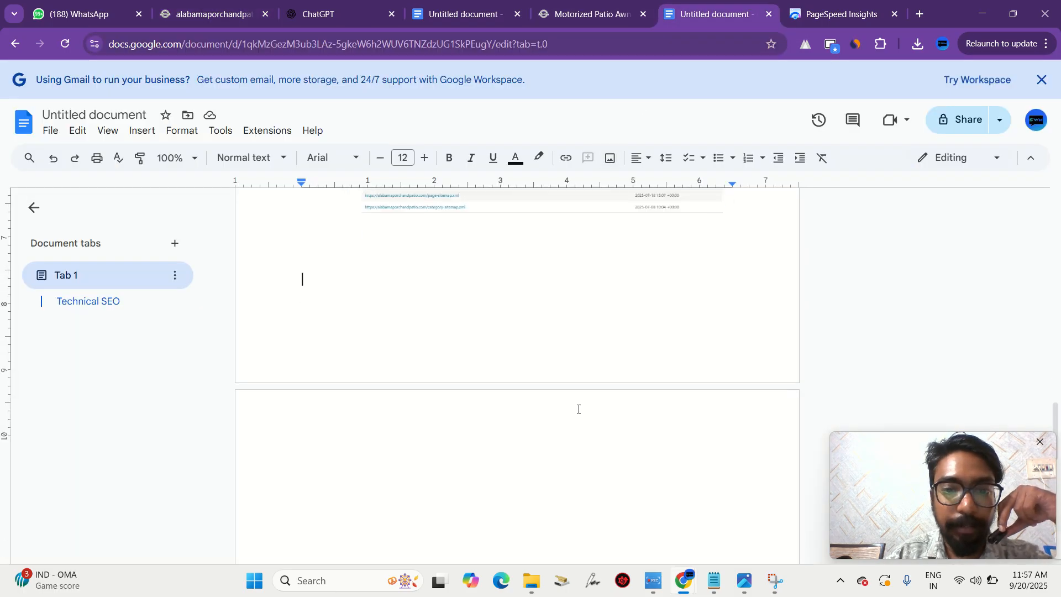
pyautogui.click(520, 412)
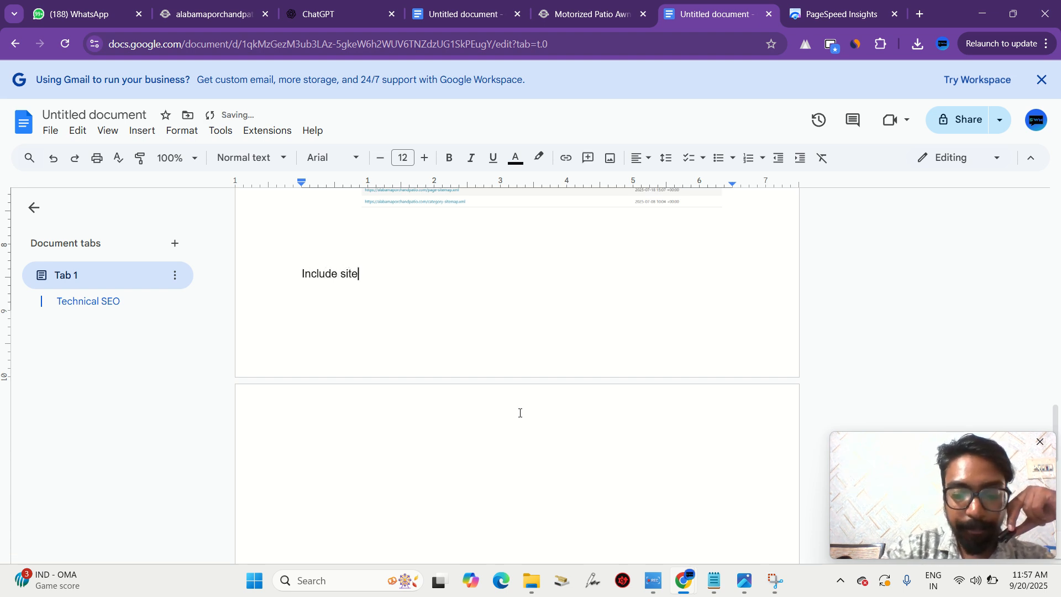
pyautogui.write('Include sitemap li')
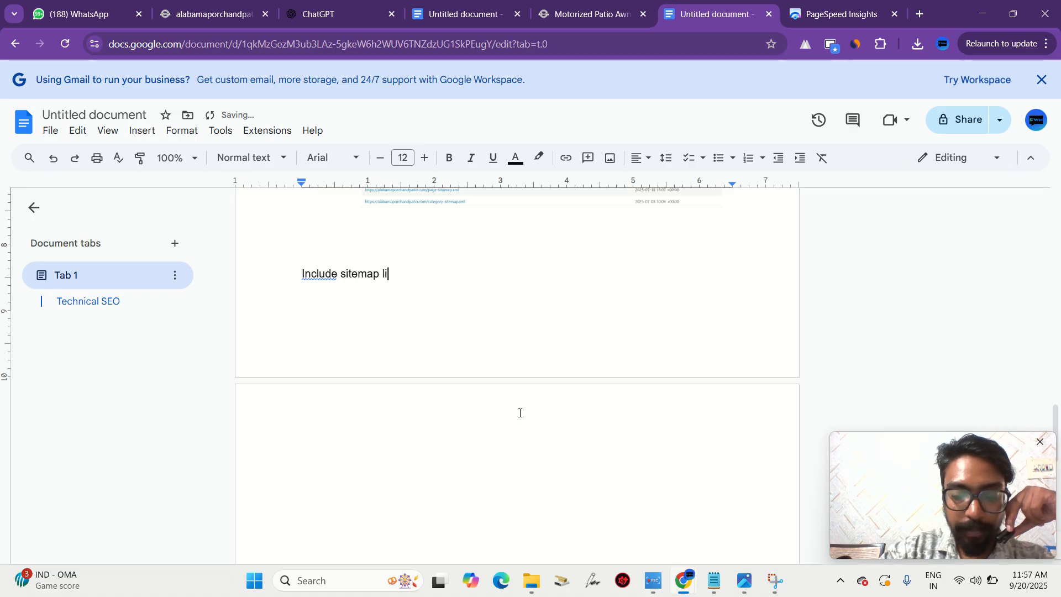
pyautogui.write('nk in rob')
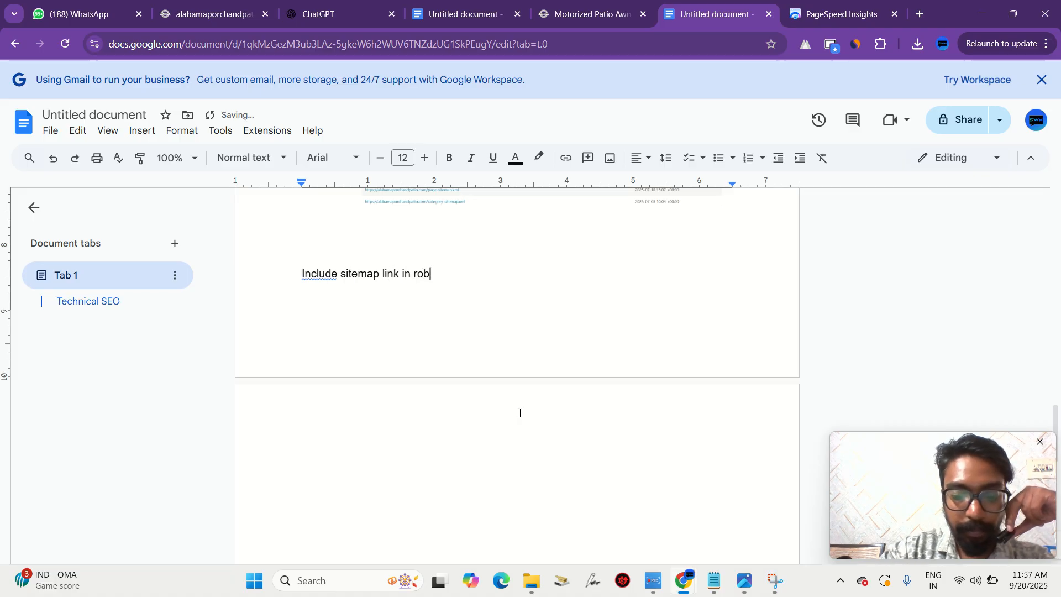
pyautogui.write('ots.')
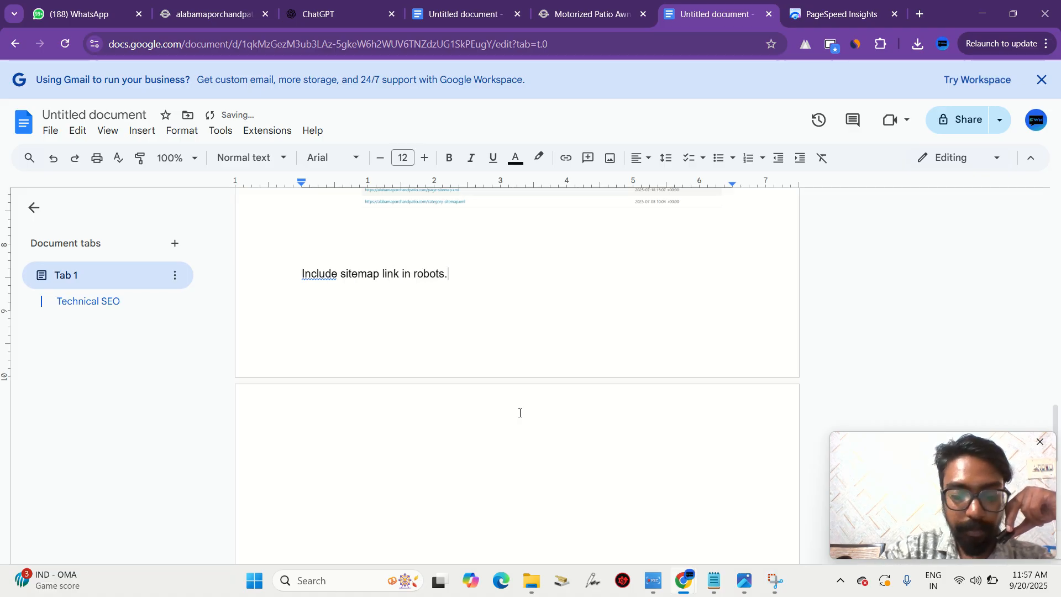
pyautogui.write('txt')
pyautogui.press('Return')
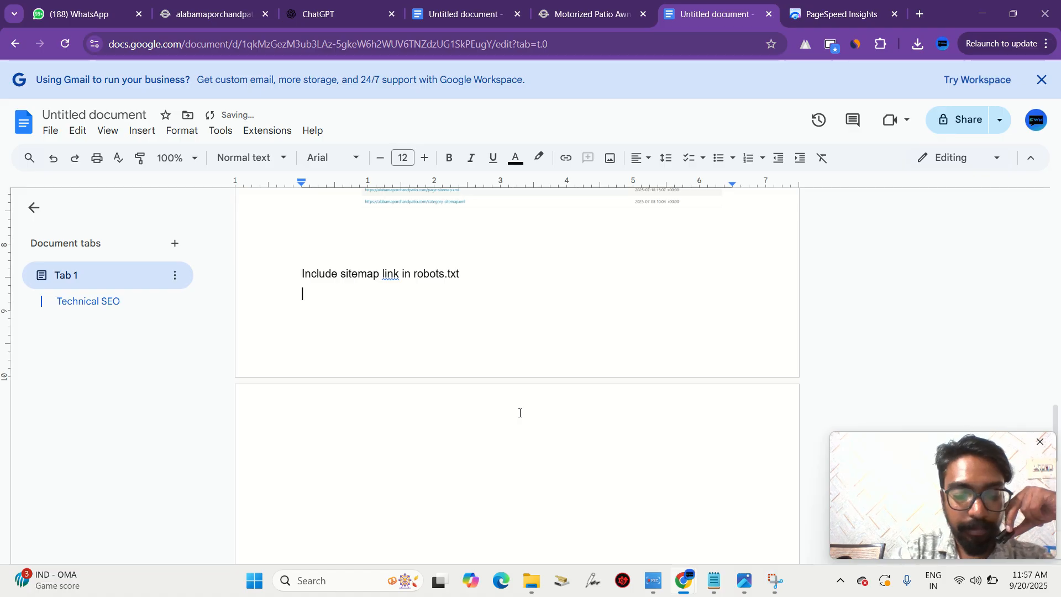
pyautogui.hotkey('ctrl', 'v')
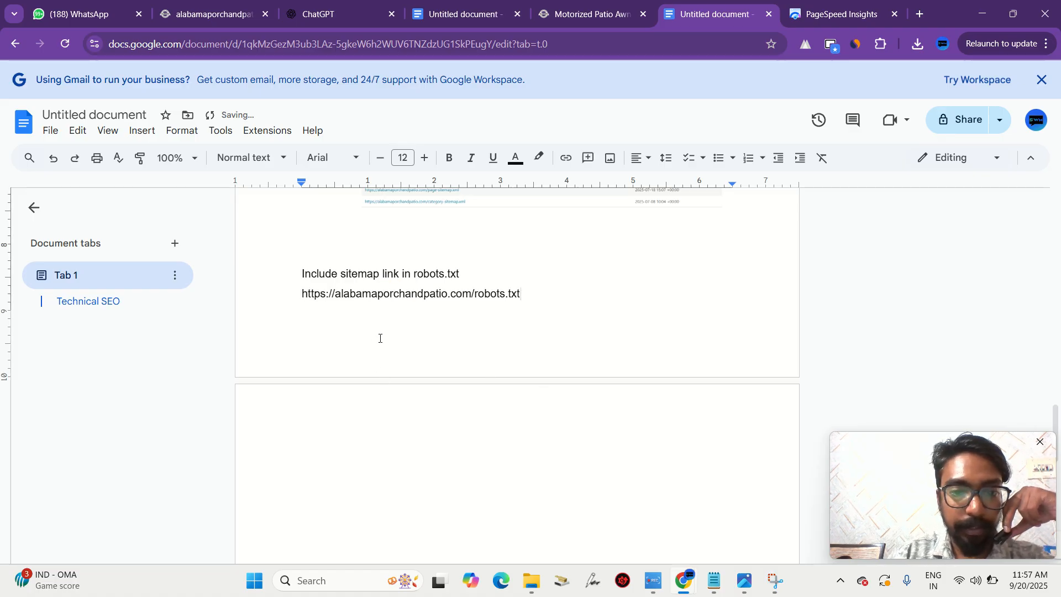
pyautogui.tripleClick(387, 293)
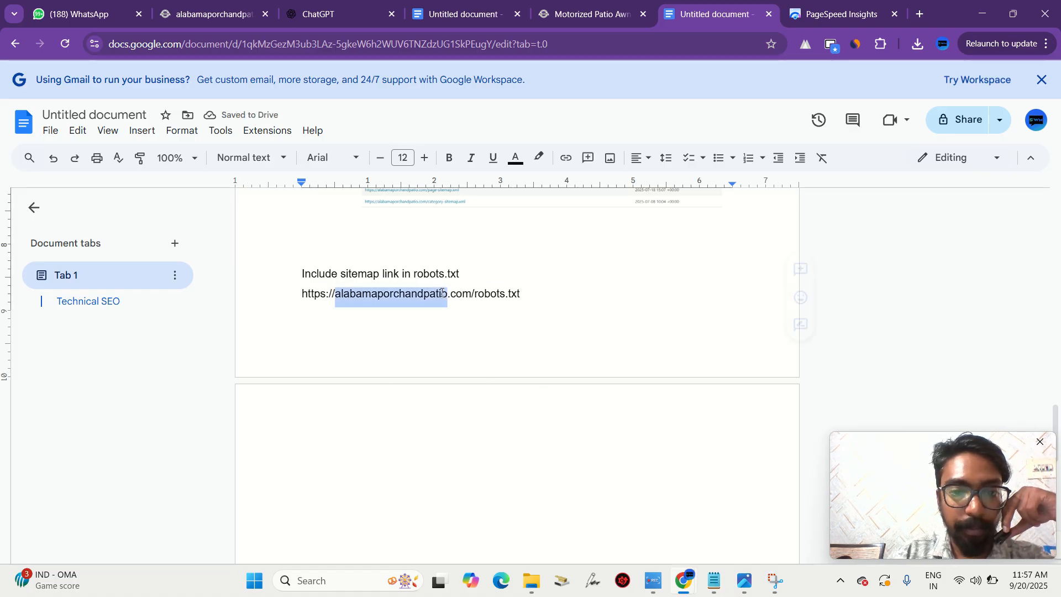
pyautogui.click(568, 157)
pyautogui.click(564, 286)
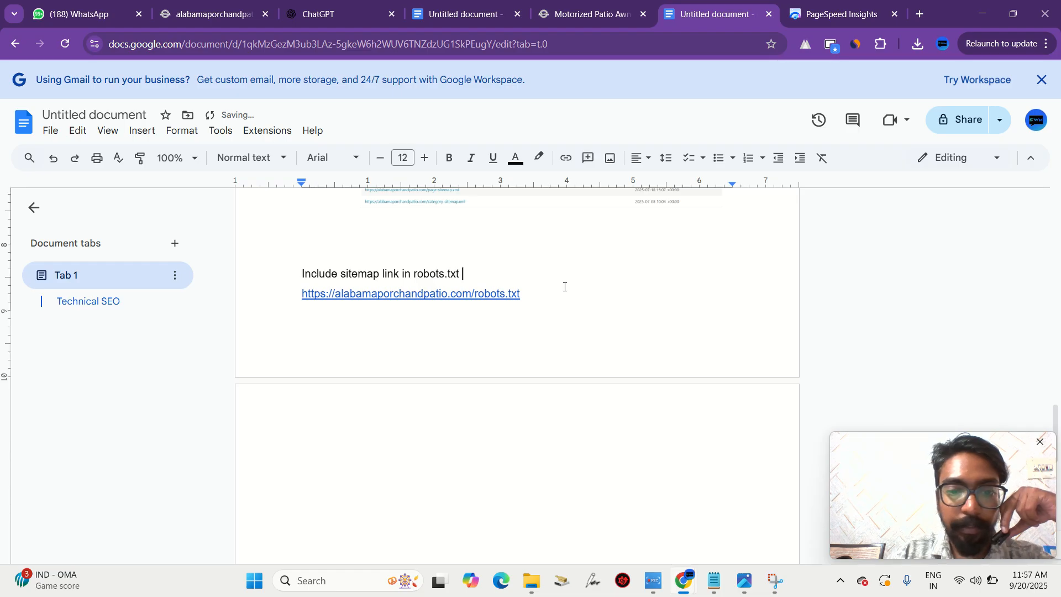
# - Capture a screenshot of the robots.txt page with its address bar and paste it below the robots.txt link in the findings document
pyautogui.click(393, 429)
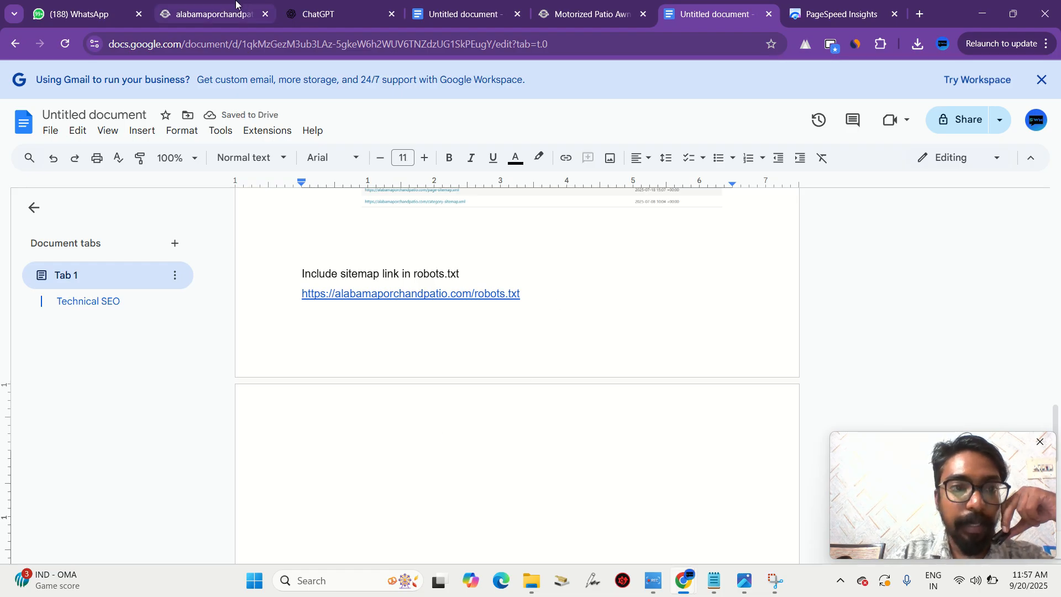
pyautogui.click(216, 3)
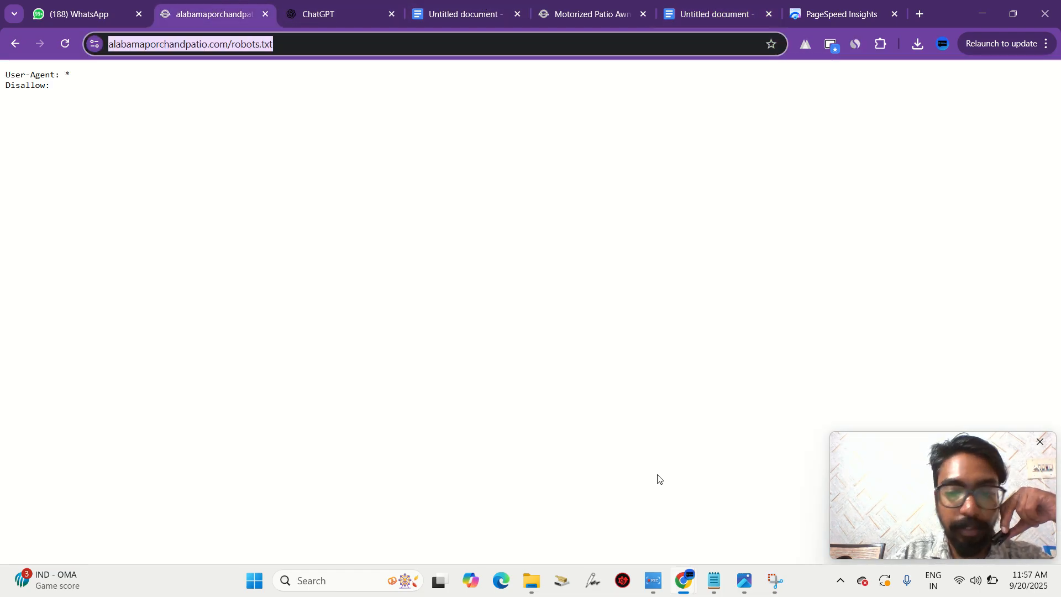
pyautogui.click(774, 581)
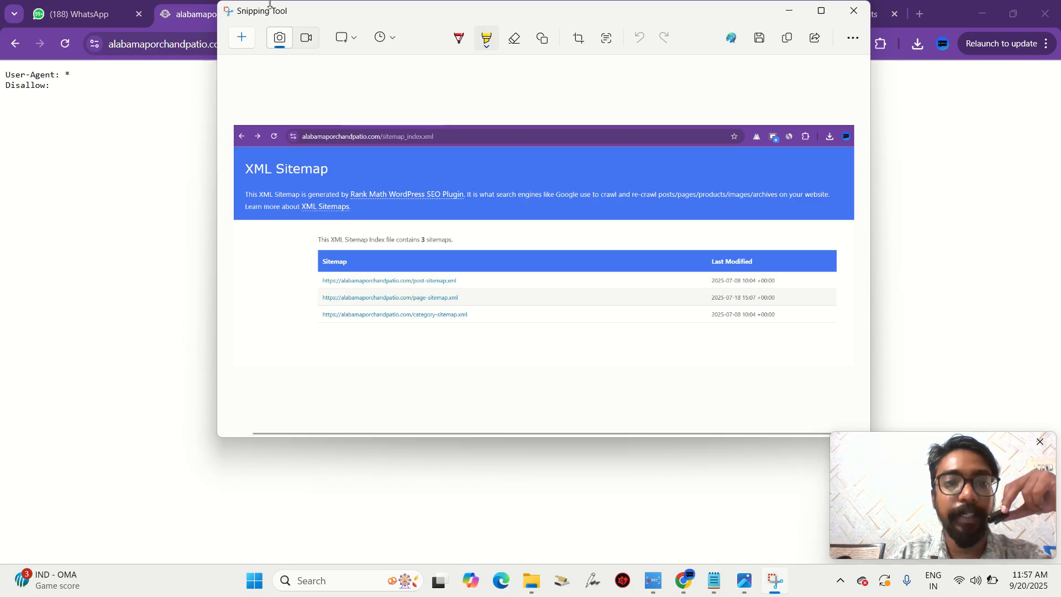
pyautogui.click(245, 45)
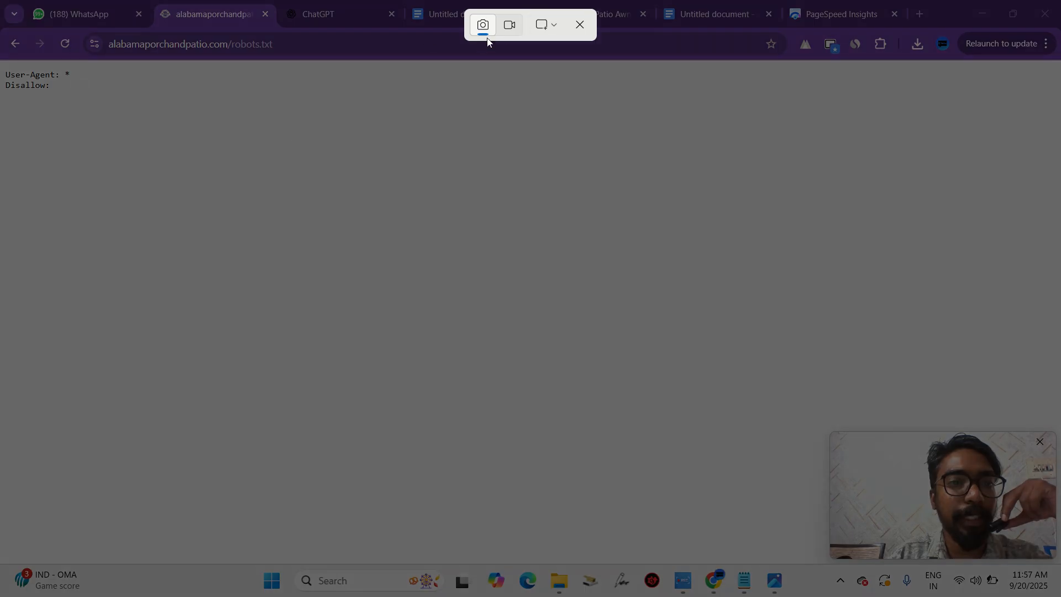
pyautogui.moveTo(495, 173); pyautogui.dragTo(4, 34)
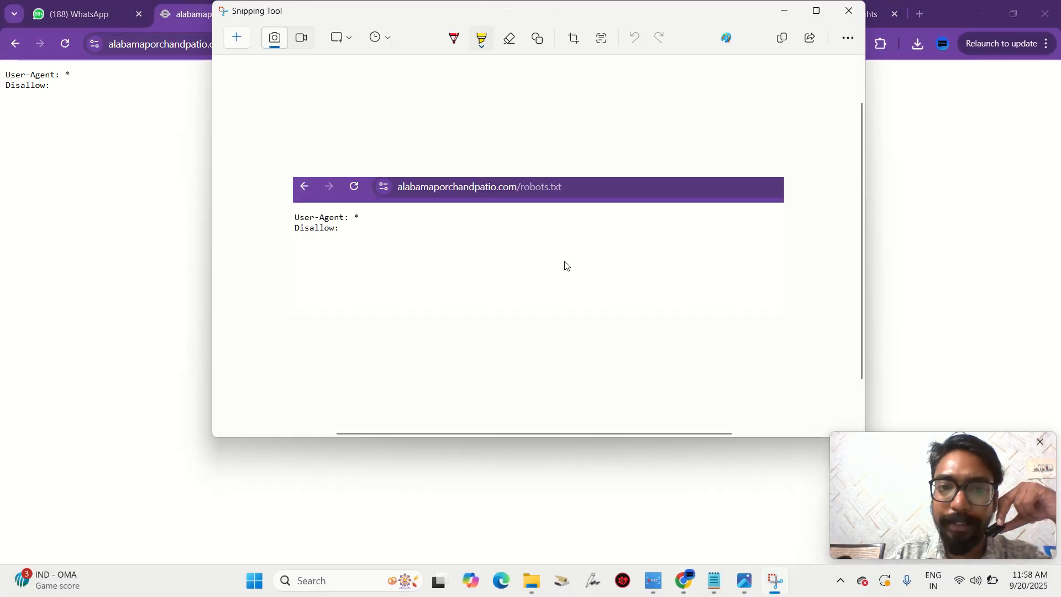
pyautogui.click(1004, 159)
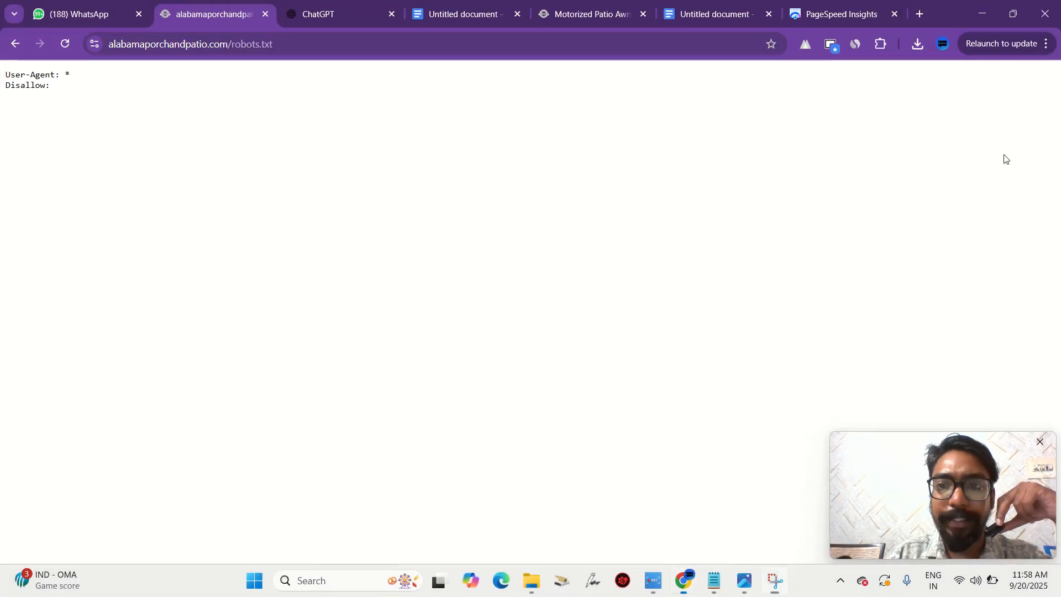
pyautogui.click(711, 8)
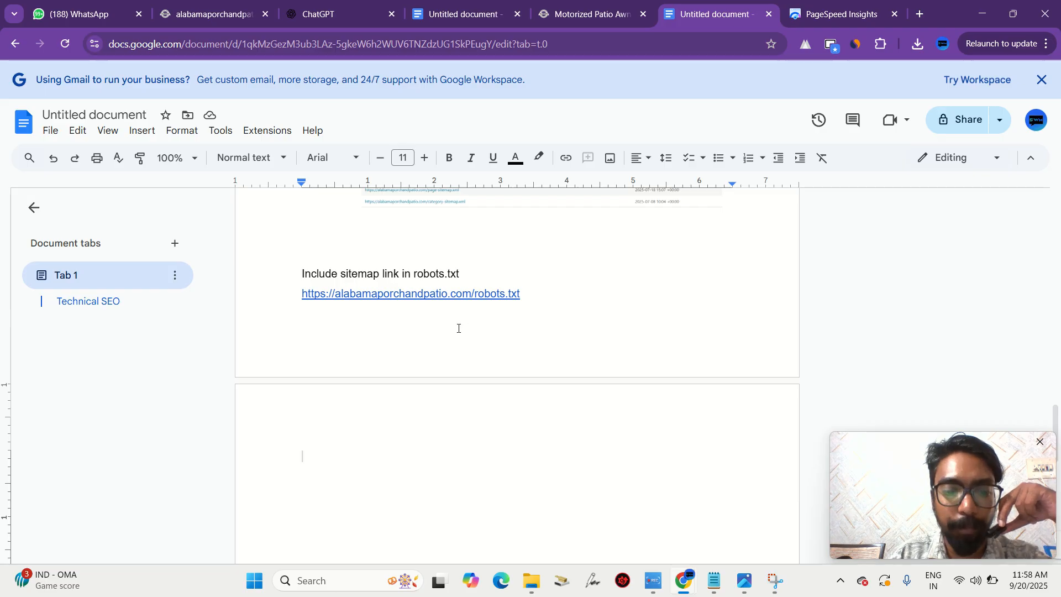
pyautogui.hotkey('ctrl', 'v')
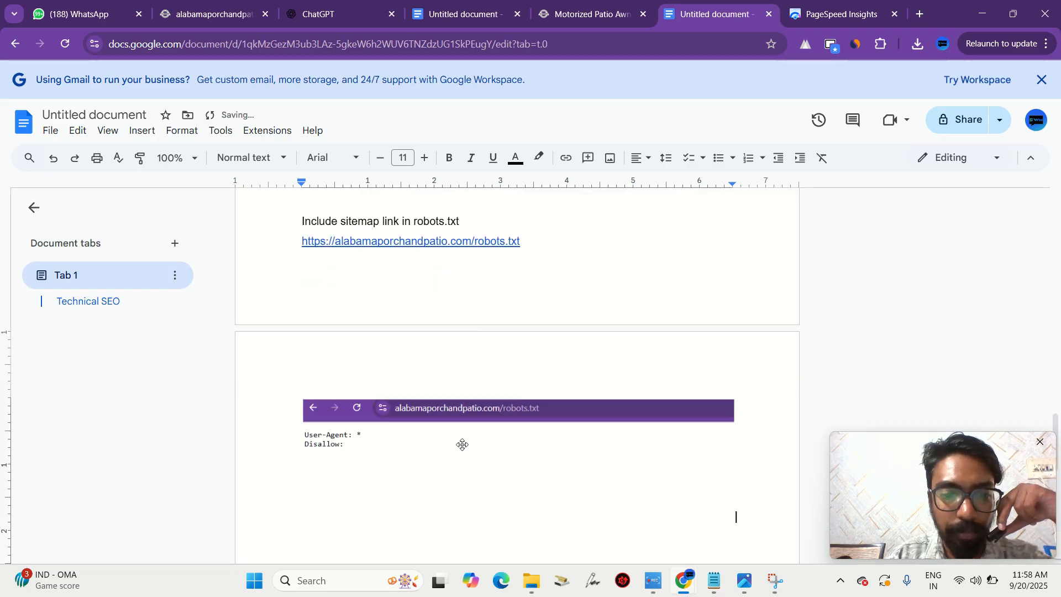
pyautogui.scroll(-3, 463, 445)
pyautogui.press('Return')
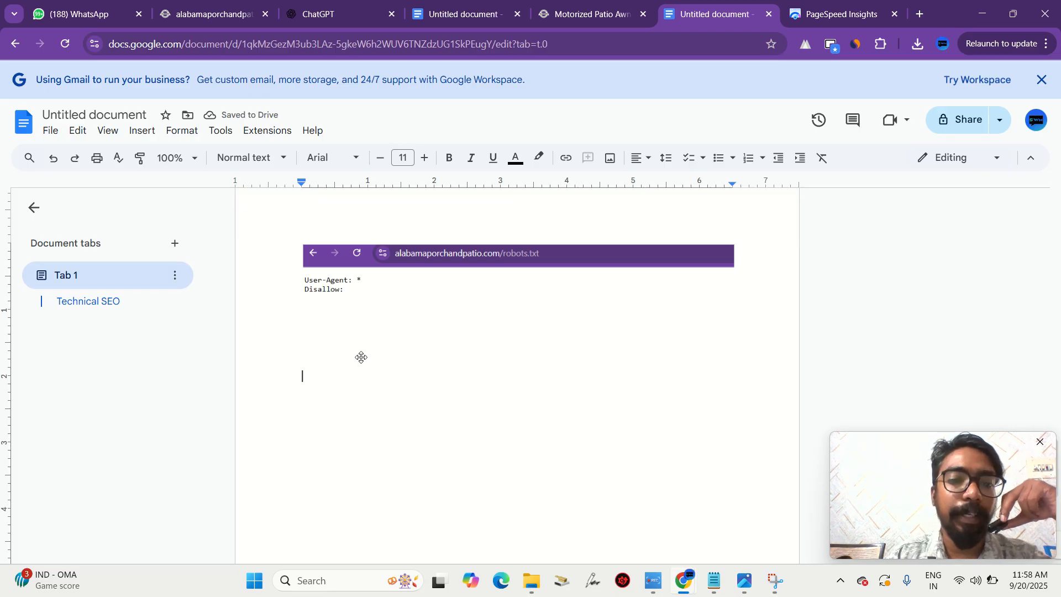
# - Review the structured data item (LocalBusiness, Service, FAQ, Breadcrumbs) in the brief document's Technical SEO checklist
pyautogui.click(214, 5)
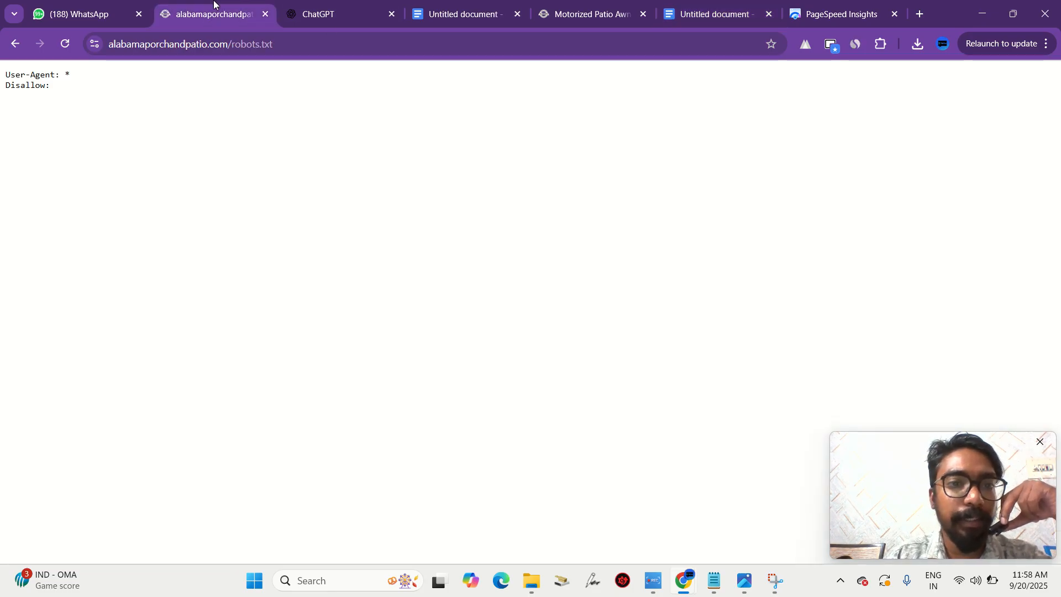
pyautogui.click(457, 6)
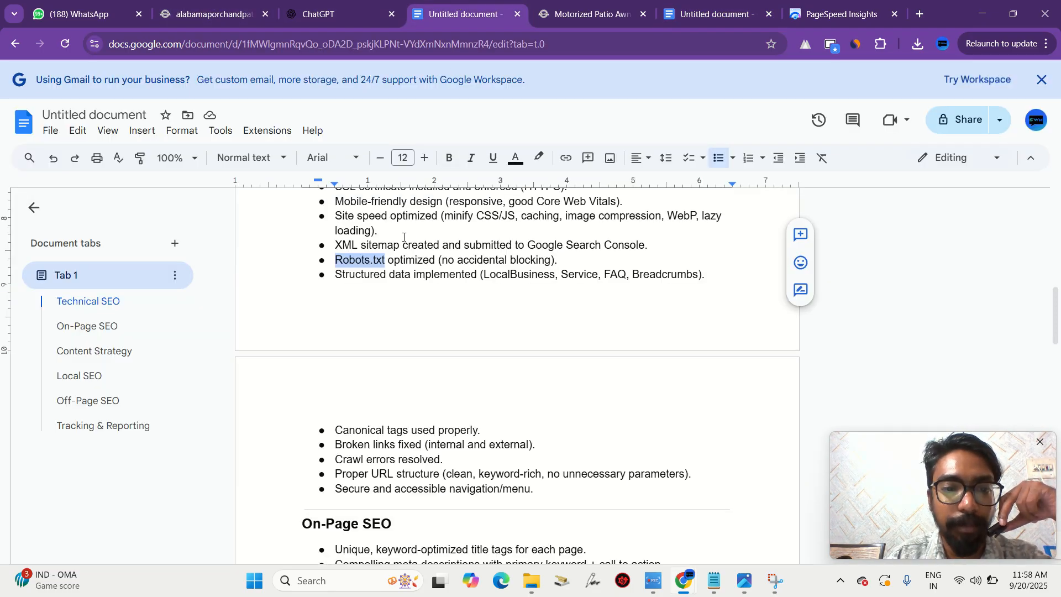
pyautogui.scroll(-1, 398, 265)
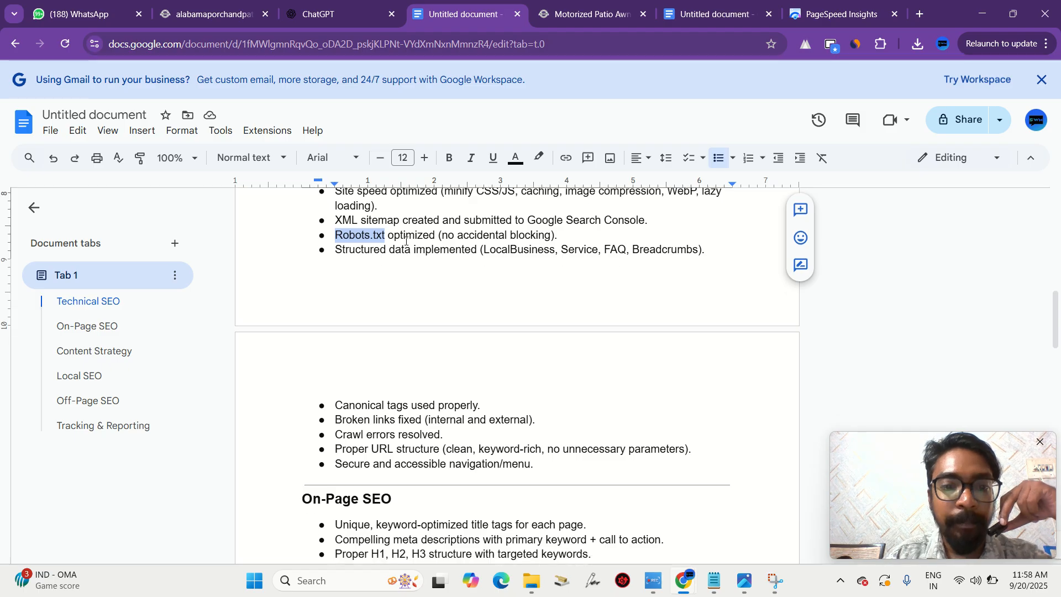
pyautogui.moveTo(337, 251); pyautogui.dragTo(492, 253)
pyautogui.click(489, 253)
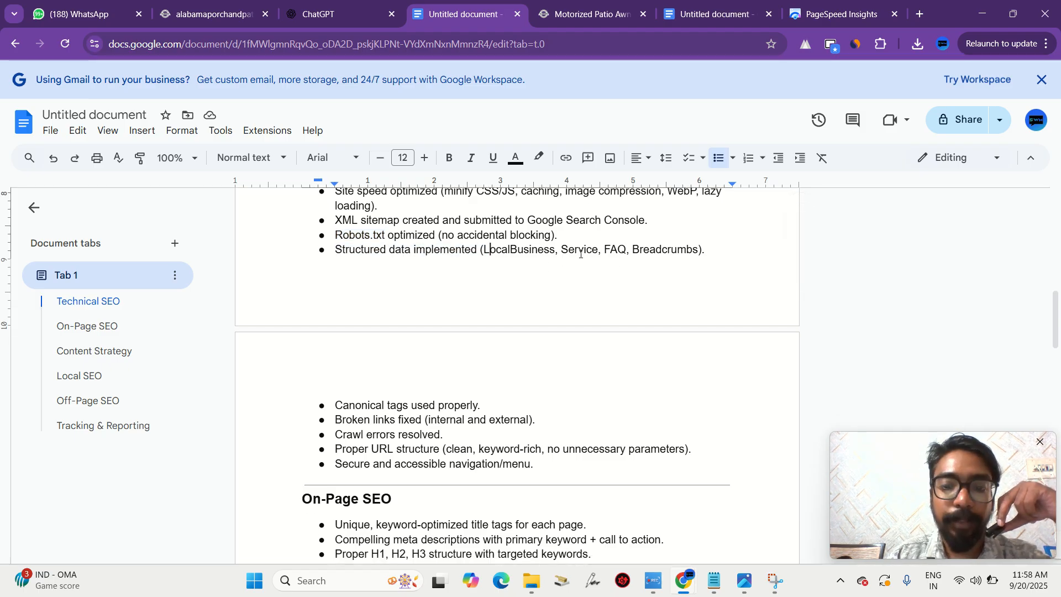
# - Load the Alabama Porch and Patio homepage by removing /robots.txt from the address, and copy the homepage URL
pyautogui.click(221, 13)
pyautogui.moveTo(229, 43); pyautogui.dragTo(362, 42)
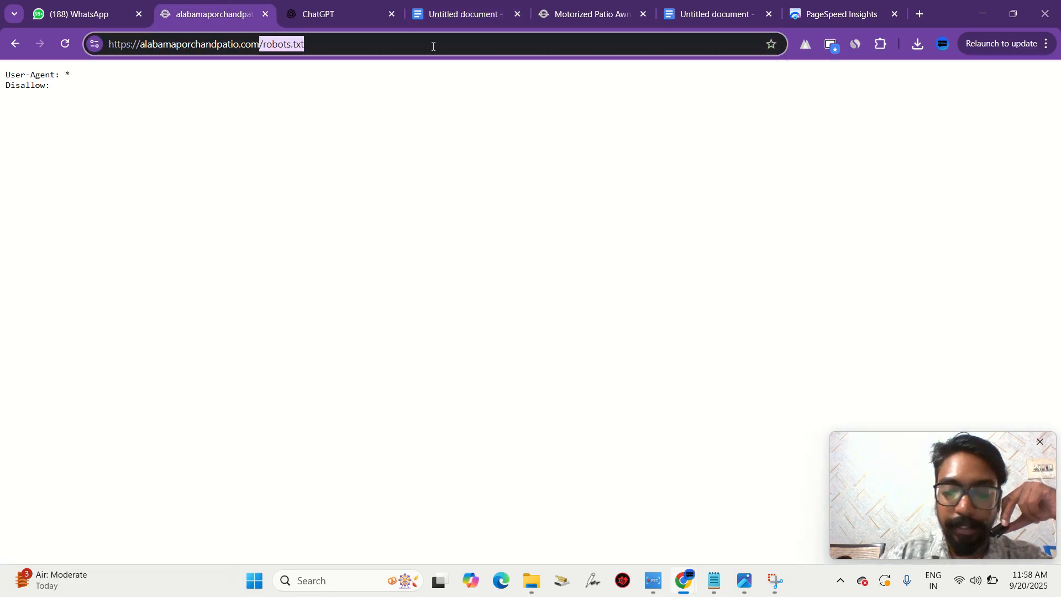
pyautogui.press('BackSpace')
pyautogui.press('Return')
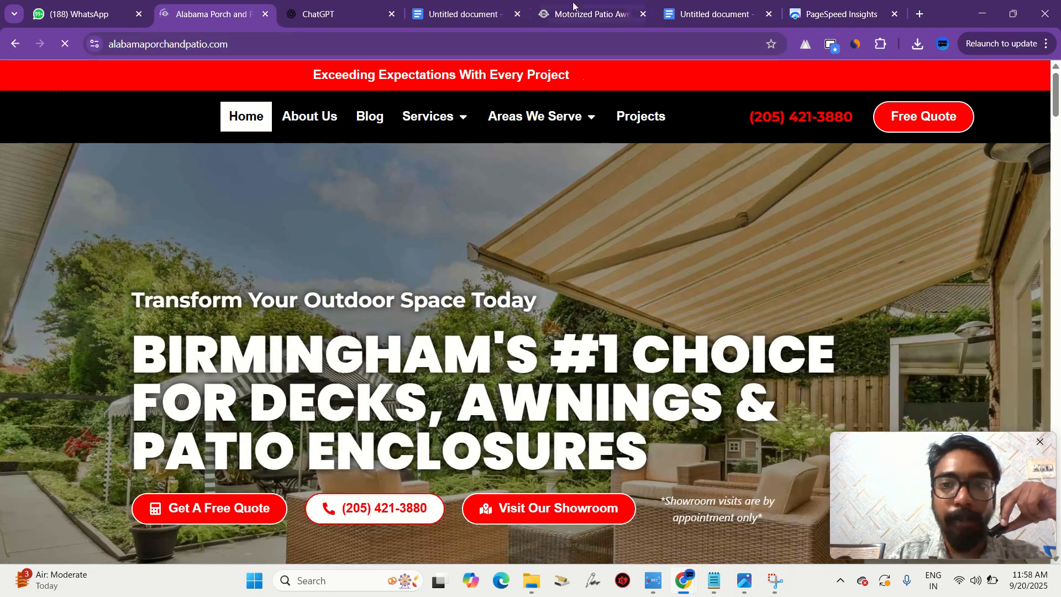
pyautogui.click(415, 38)
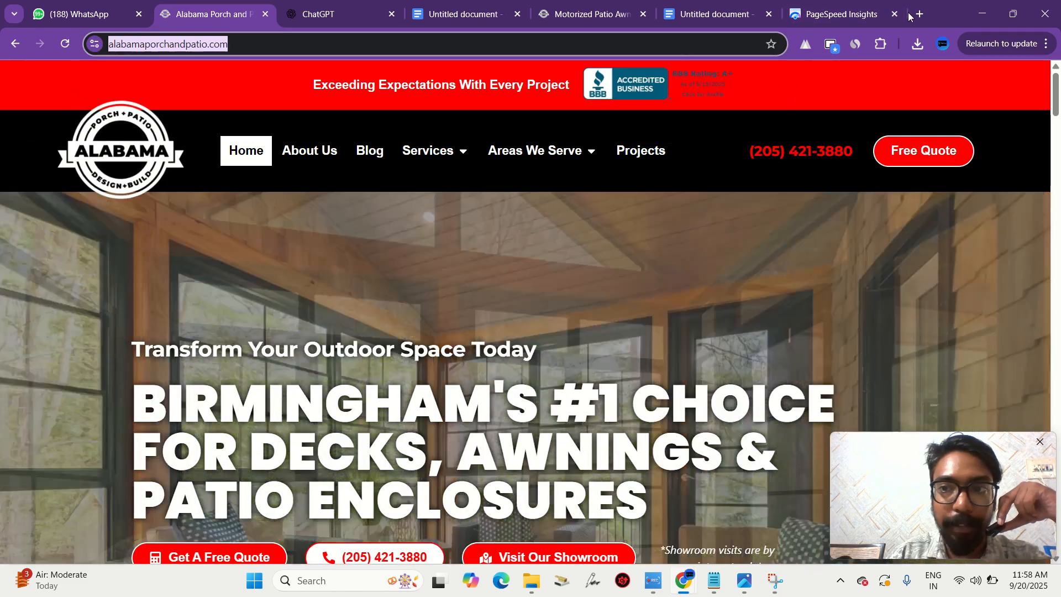
# - Search Google for "schema markup validator" in a new browser tab and open the validator.schema.org result
pyautogui.click(921, 14)
pyautogui.write('sche')
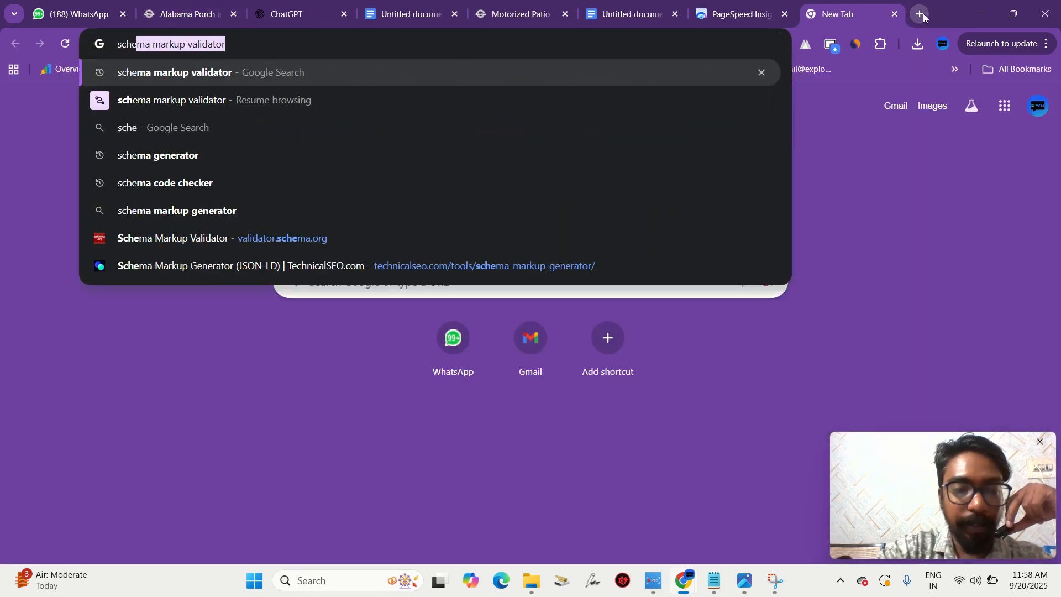
pyautogui.press('BackSpace')
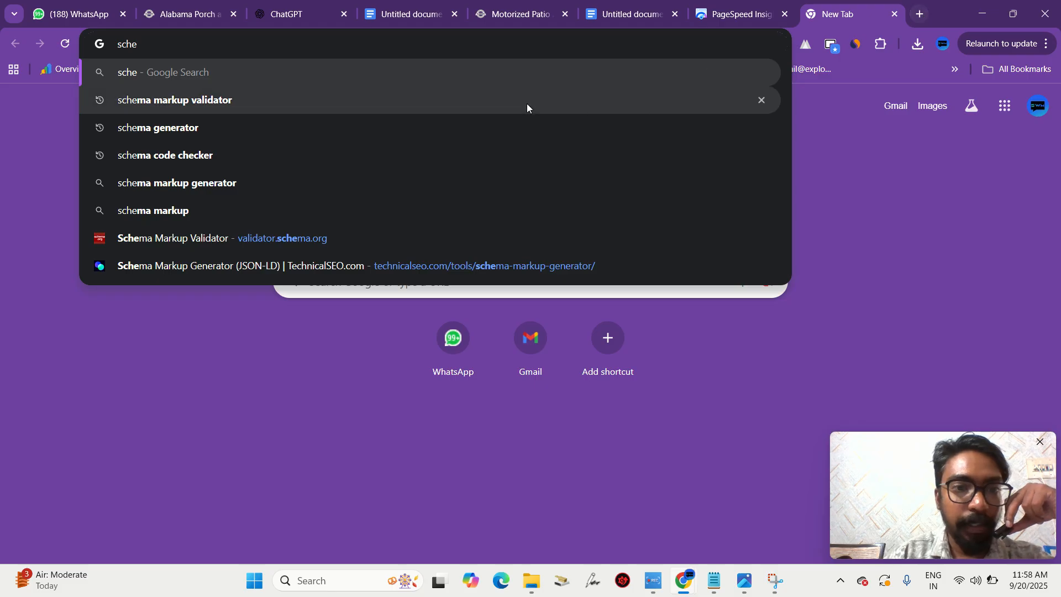
pyautogui.click(480, 113)
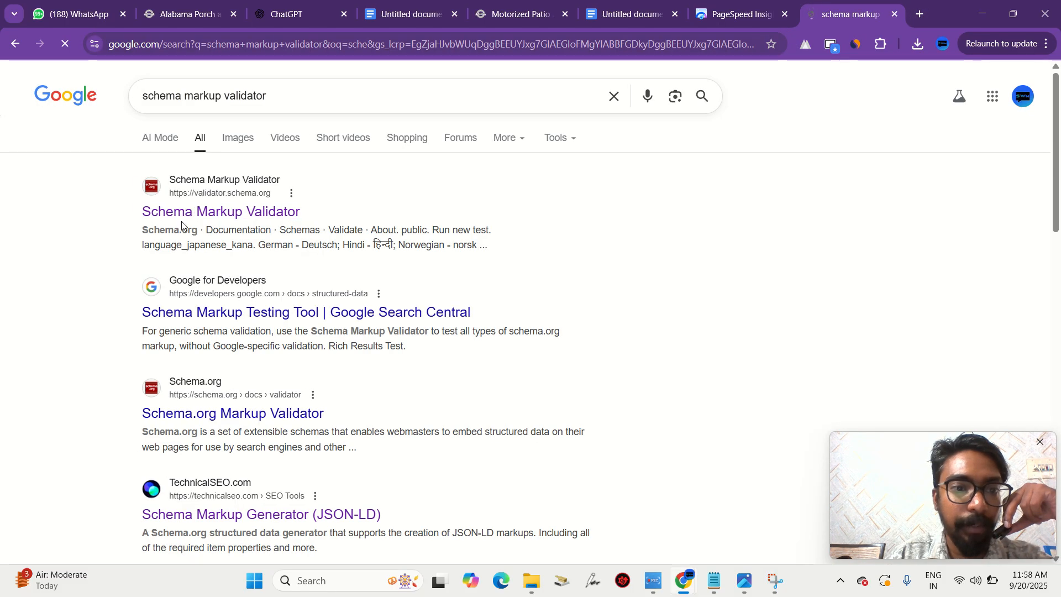
pyautogui.click(192, 219)
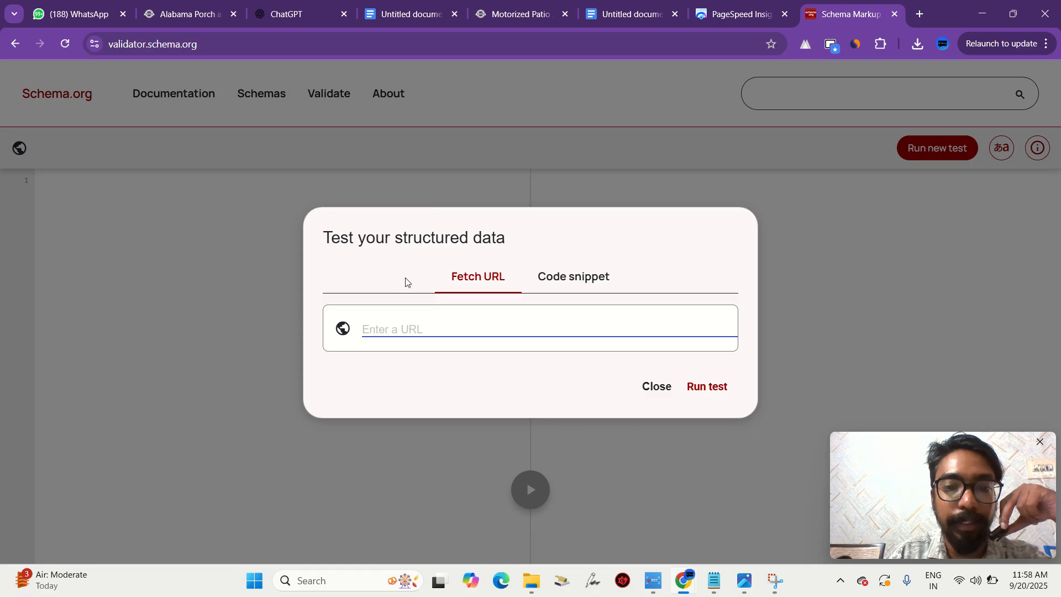
pyautogui.click(439, 327)
pyautogui.write('https://alabamaporchandpatio.com/')
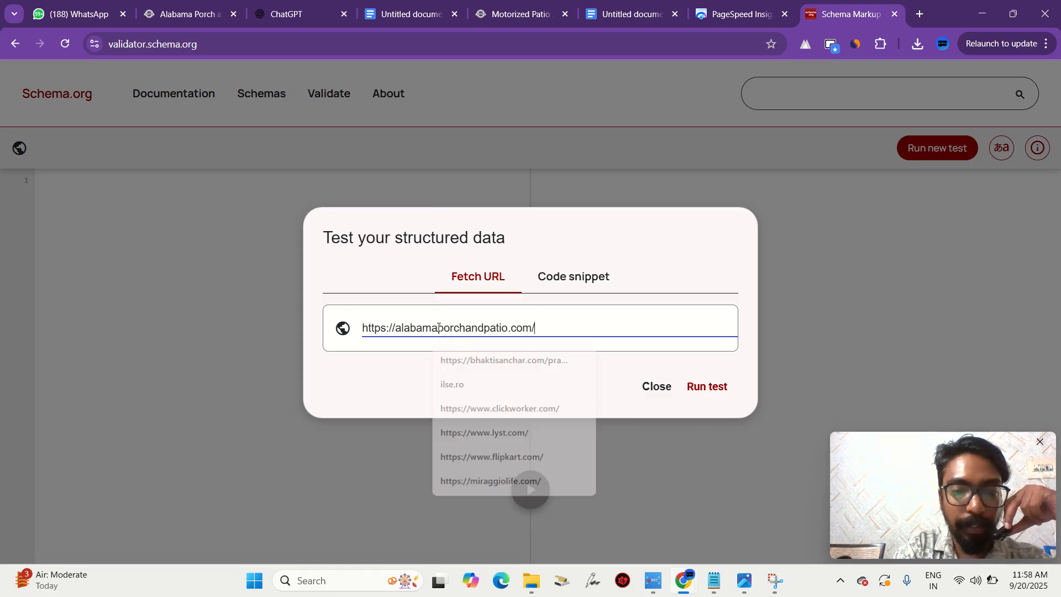
pyautogui.click(734, 387)
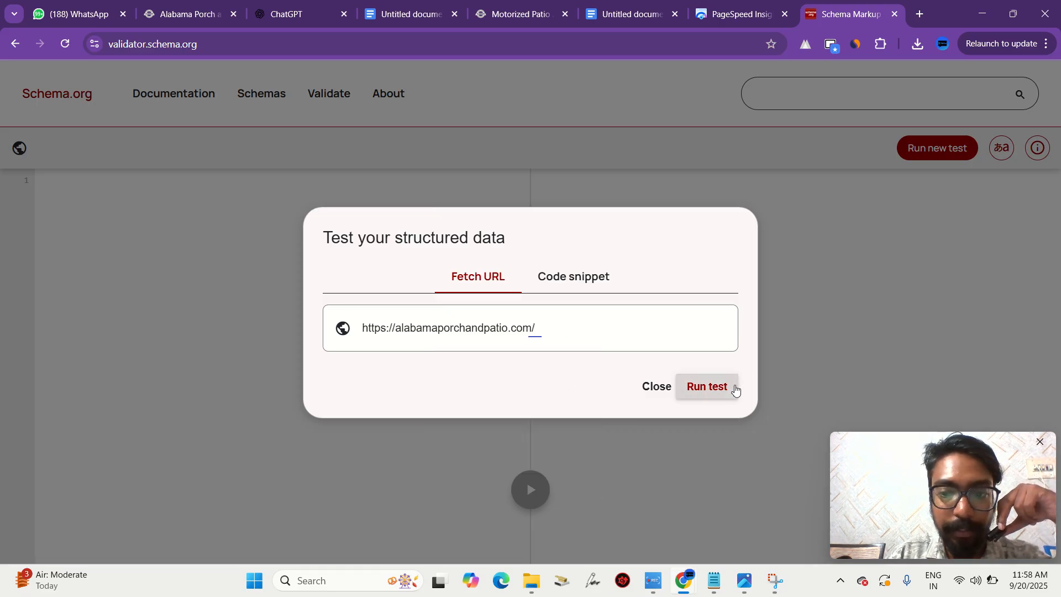
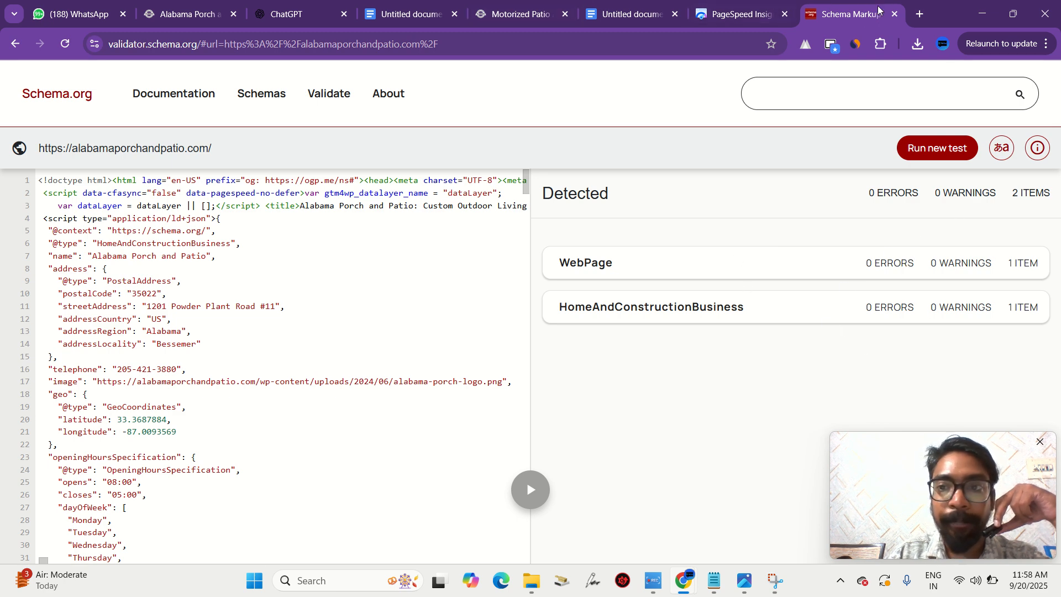
# - Search Google for "rich results test" in a new browser tab and open Google's Rich Results Test page
pyautogui.click(919, 16)
pyautogui.write('rish')
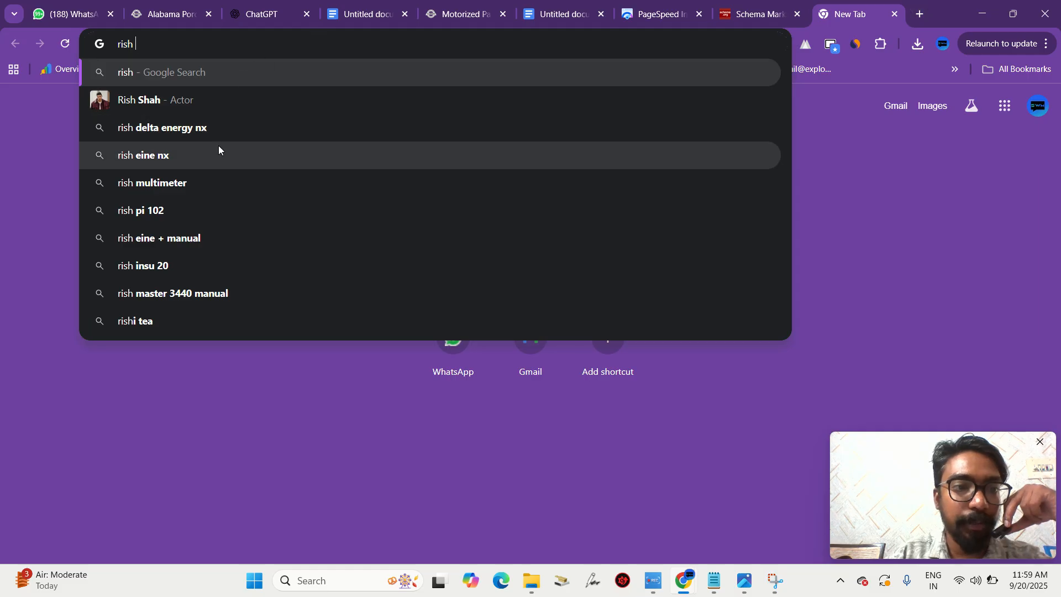
pyautogui.press('BackSpace')
pyautogui.press('BackSpace')
pyautogui.press('BackSpace')
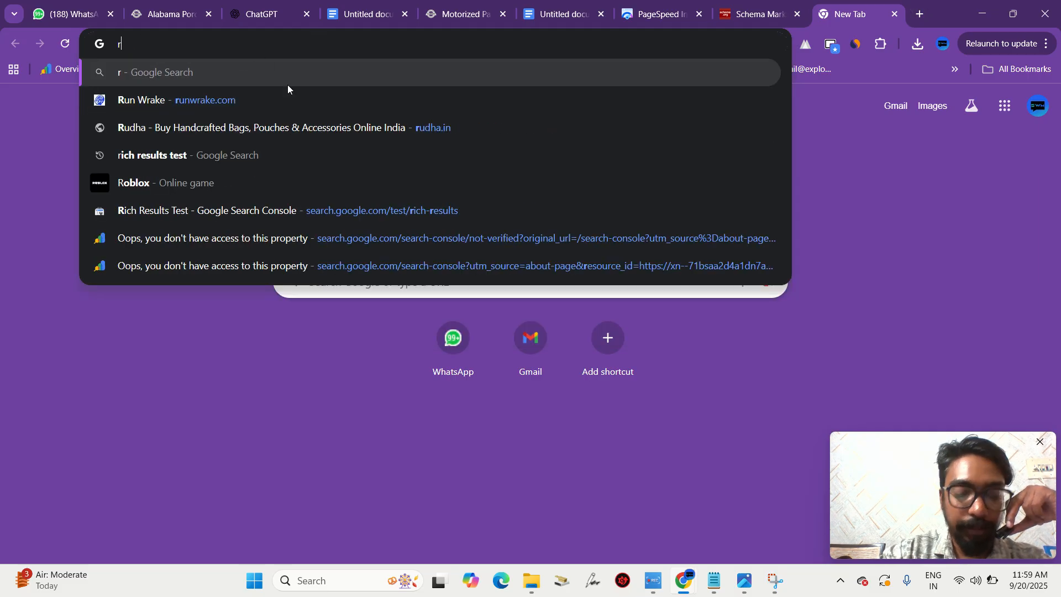
pyautogui.write('ich resu')
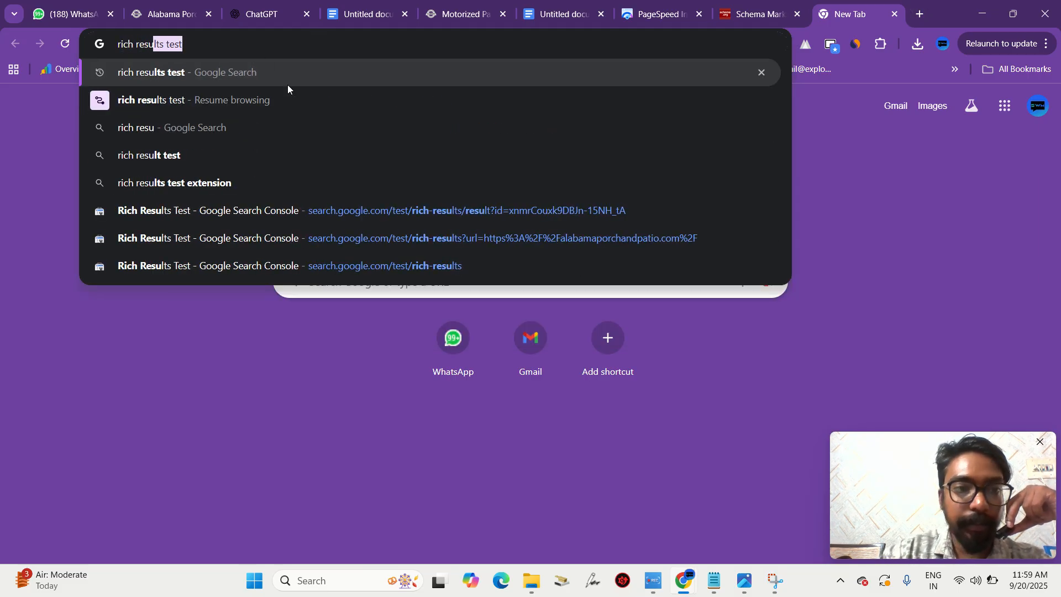
pyautogui.press('Return')
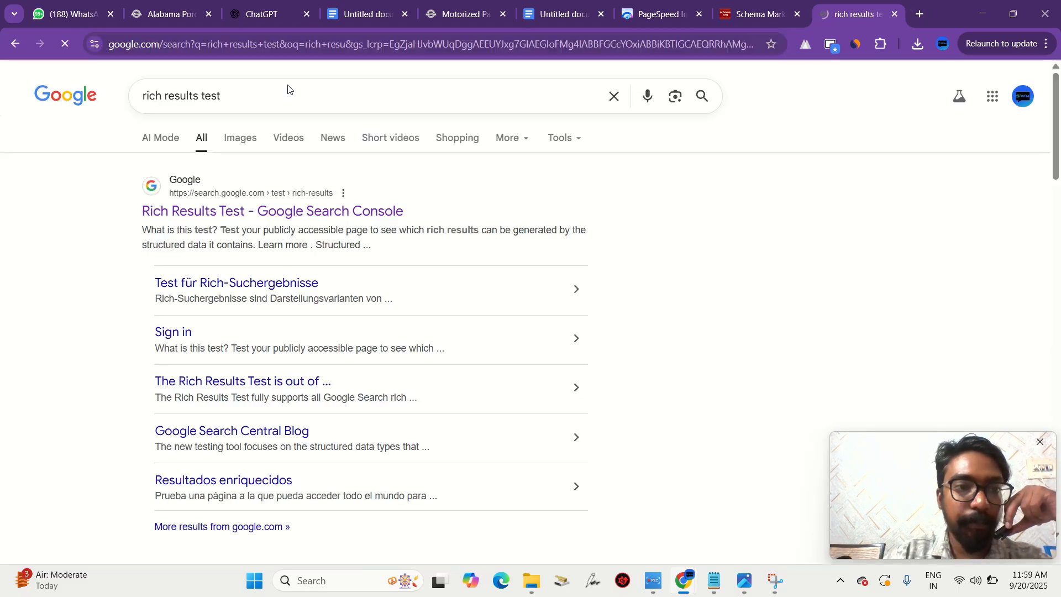
pyautogui.click(214, 211)
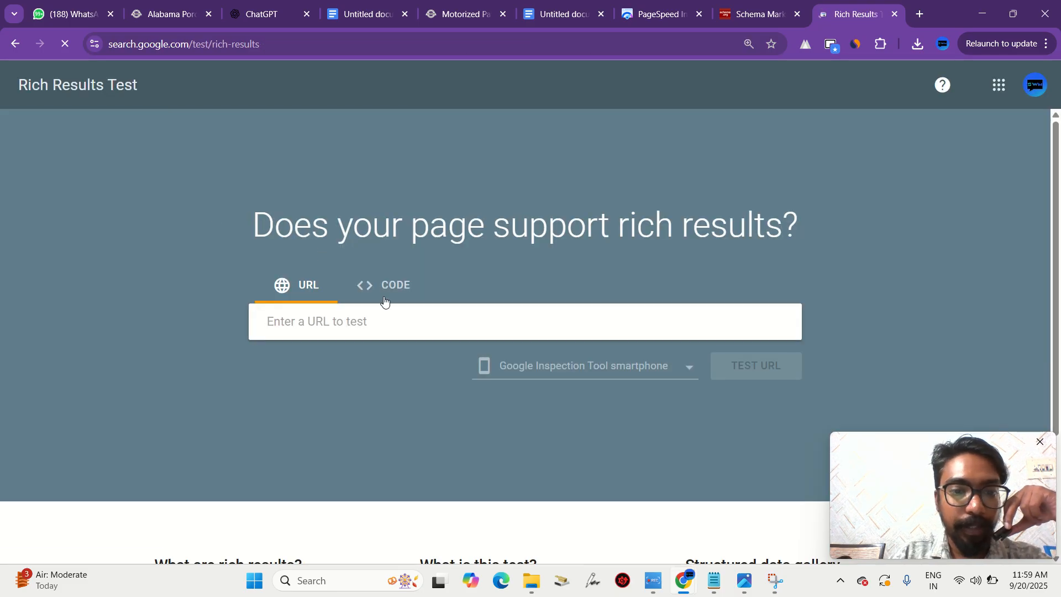
pyautogui.write('https://alabamaporchandpatio.com/')
pyautogui.press('Return')
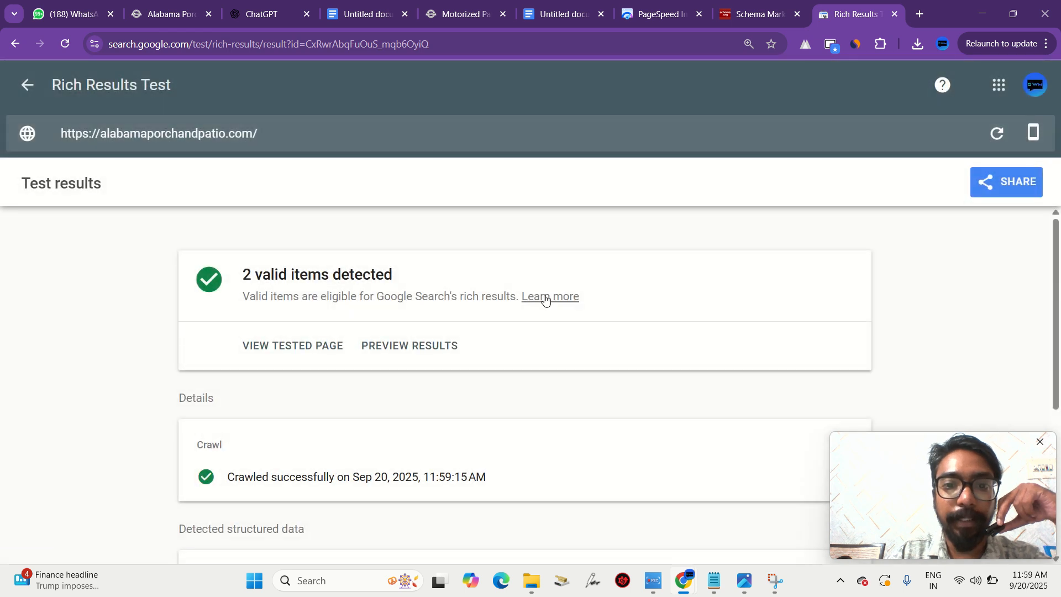
pyautogui.scroll(-1, 546, 299)
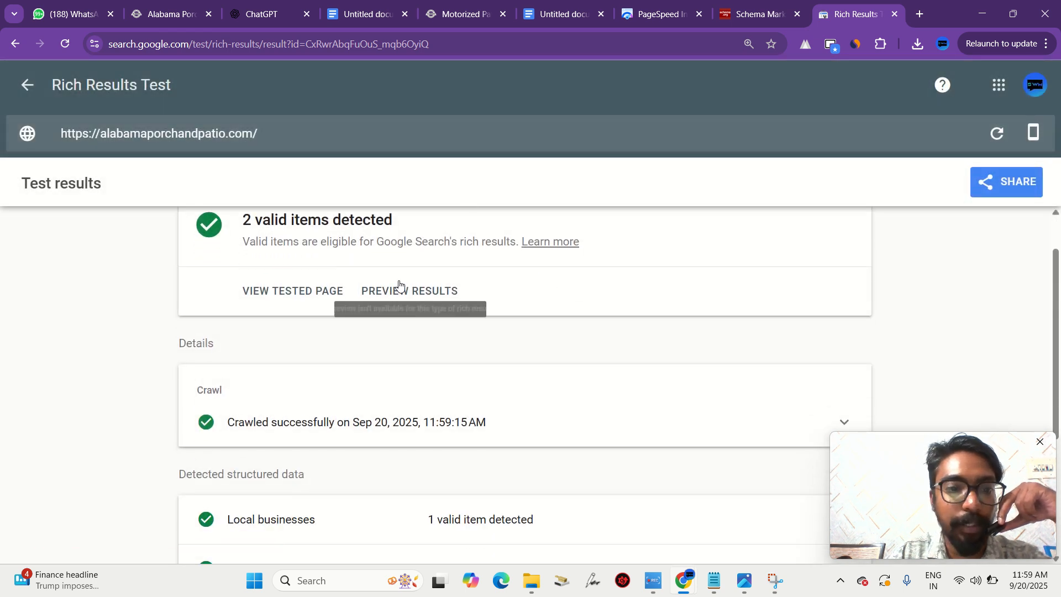
pyautogui.moveTo(249, 241); pyautogui.dragTo(339, 236)
pyautogui.click(339, 236)
pyautogui.scroll(-3, 307, 344)
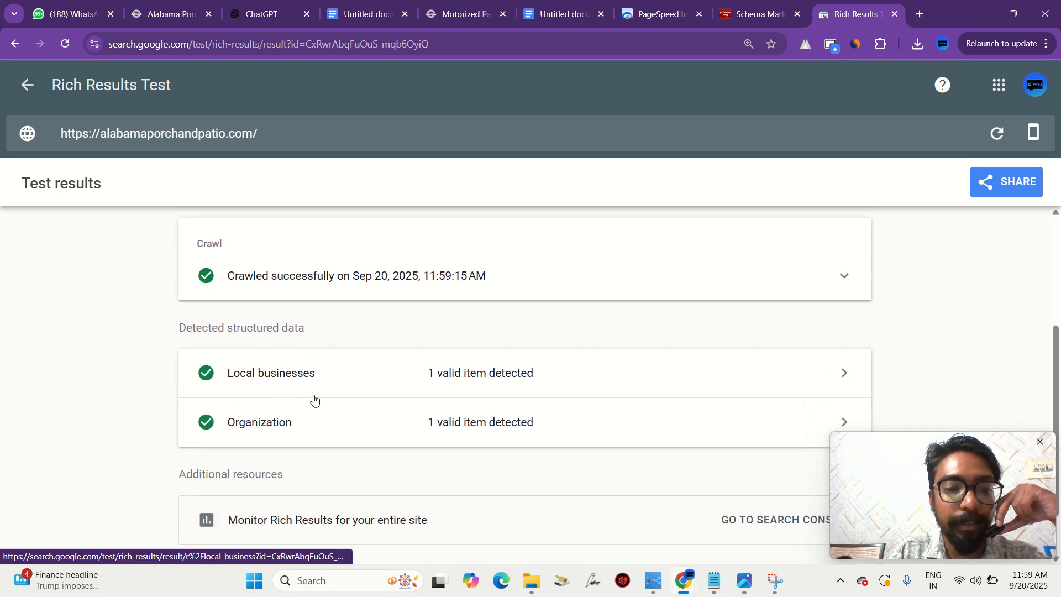
pyautogui.scroll(-1, 269, 406)
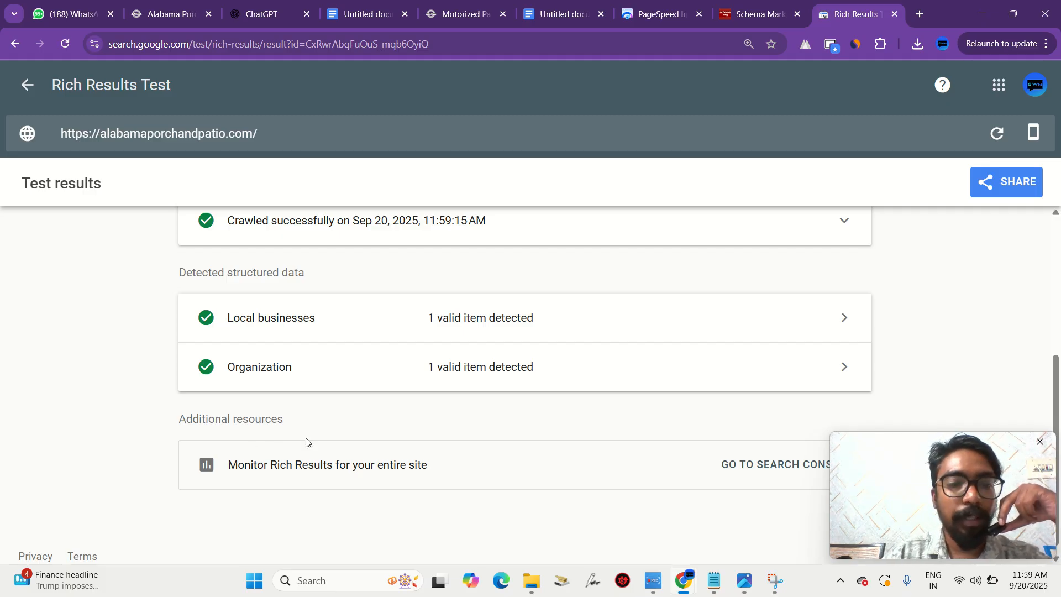
pyautogui.scroll(-1, 367, 336)
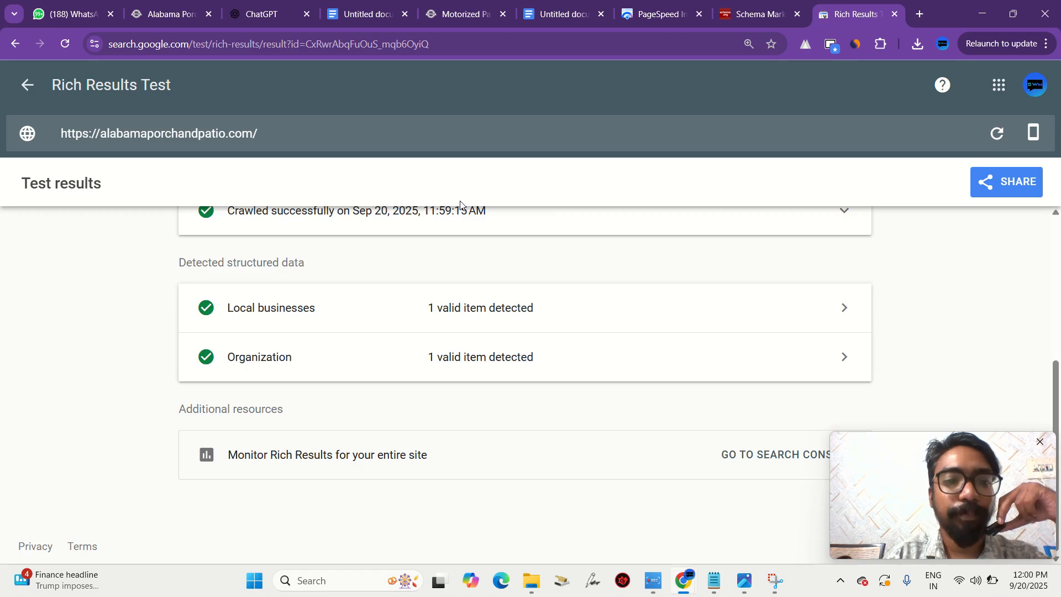
pyautogui.scroll(4, 441, 296)
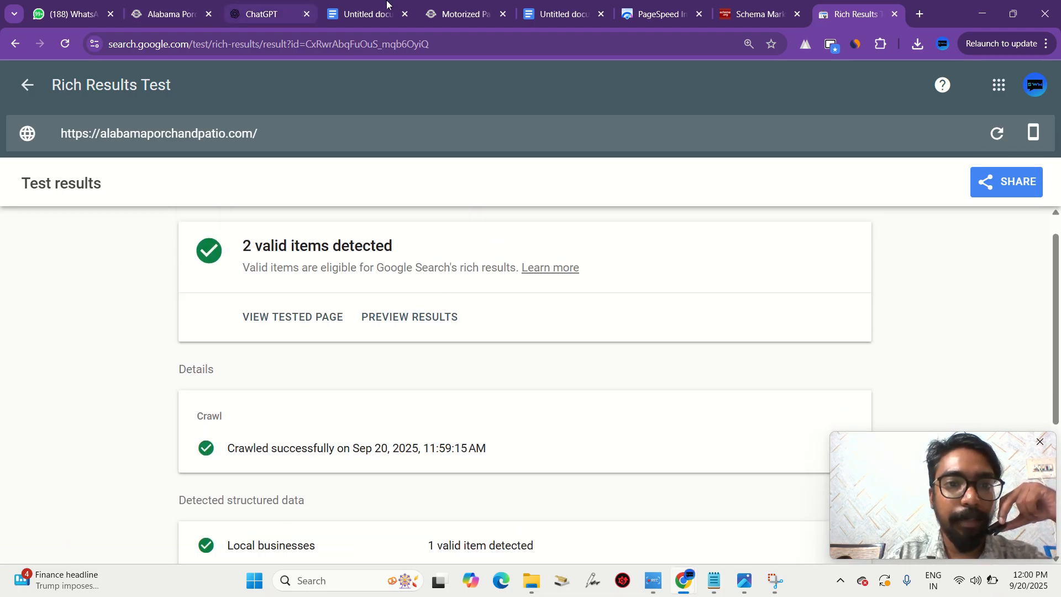
# - Check the brief's Technical SEO checklist, and capture the schema validator results for alabamaporchandpatio.com with Snipping Tool
pyautogui.click(570, 12)
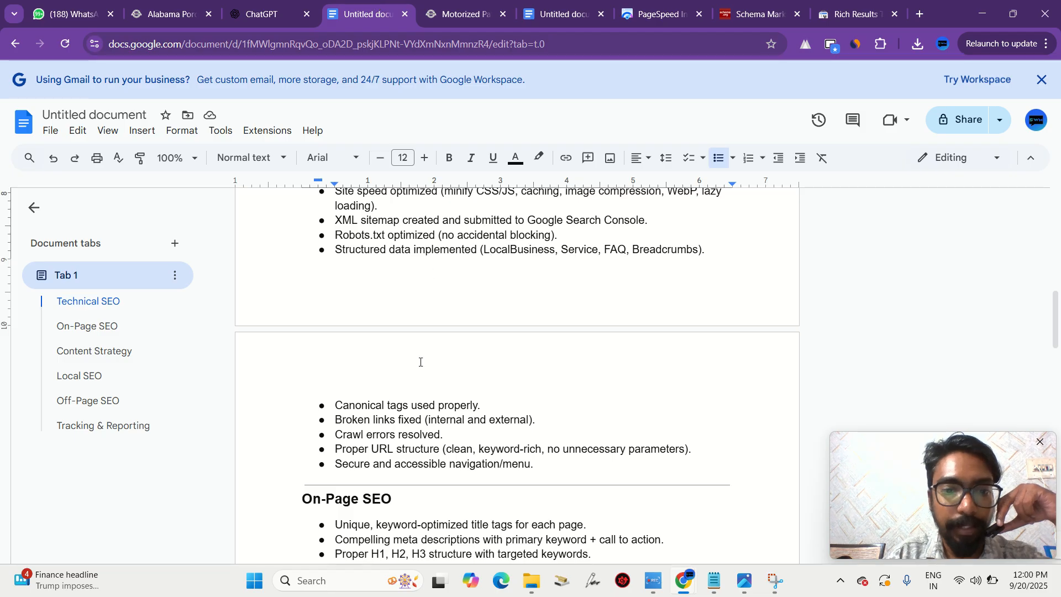
pyautogui.scroll(-1, 420, 362)
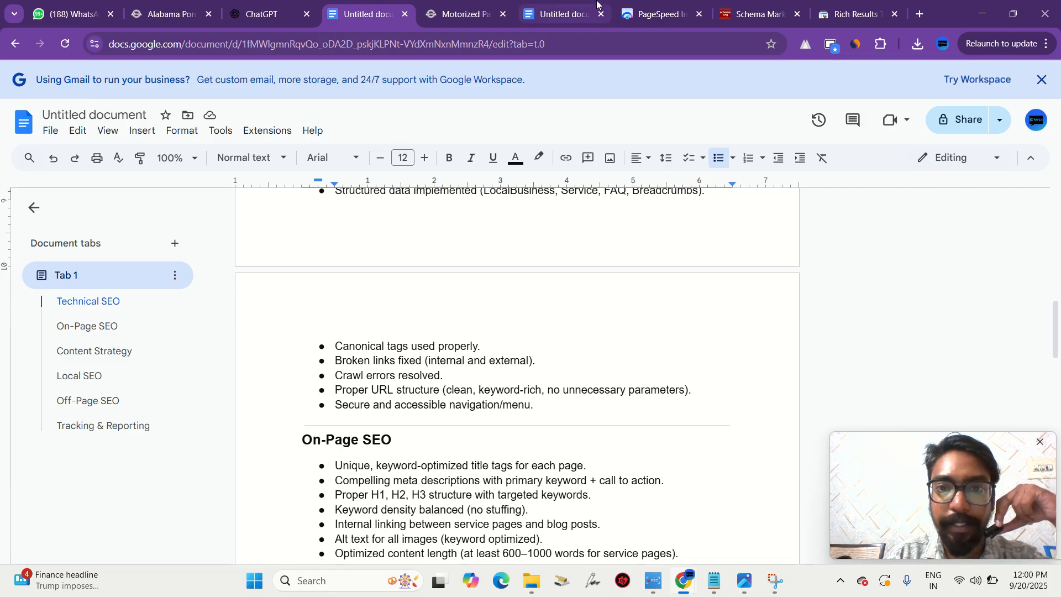
pyautogui.click(754, 14)
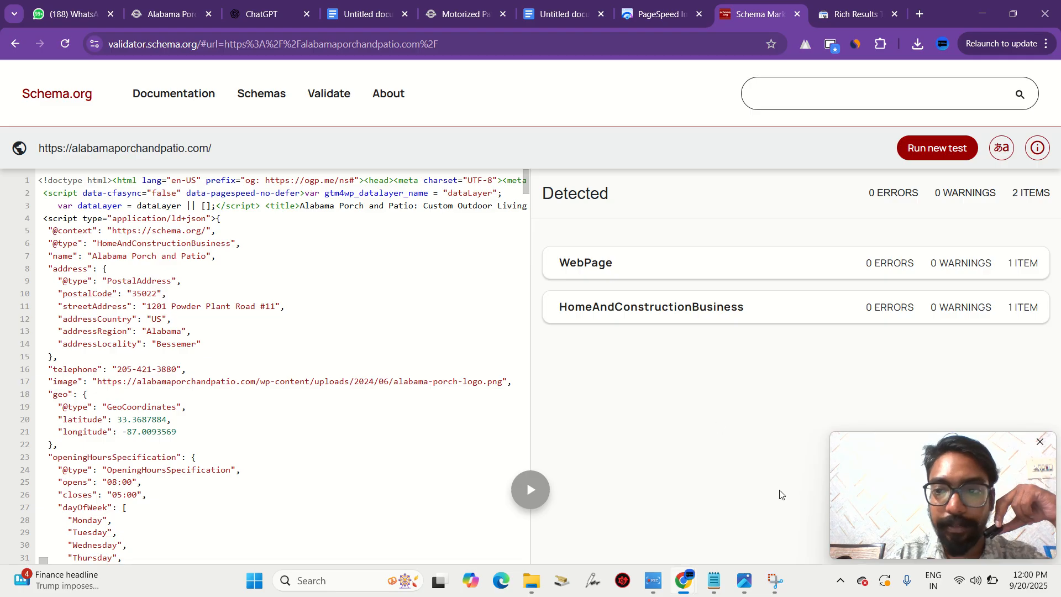
pyautogui.click(773, 580)
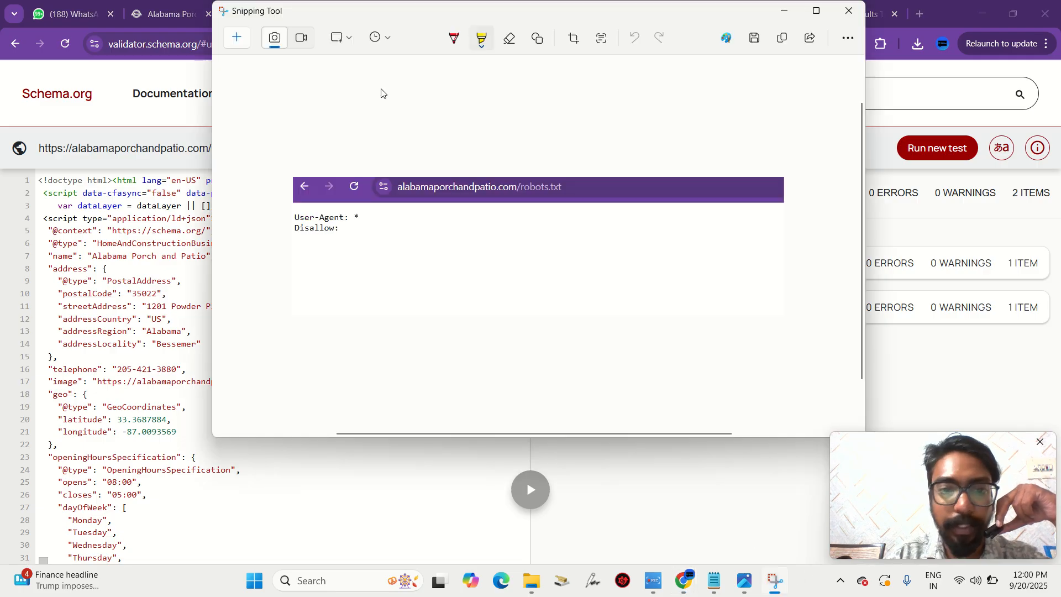
pyautogui.click(237, 37)
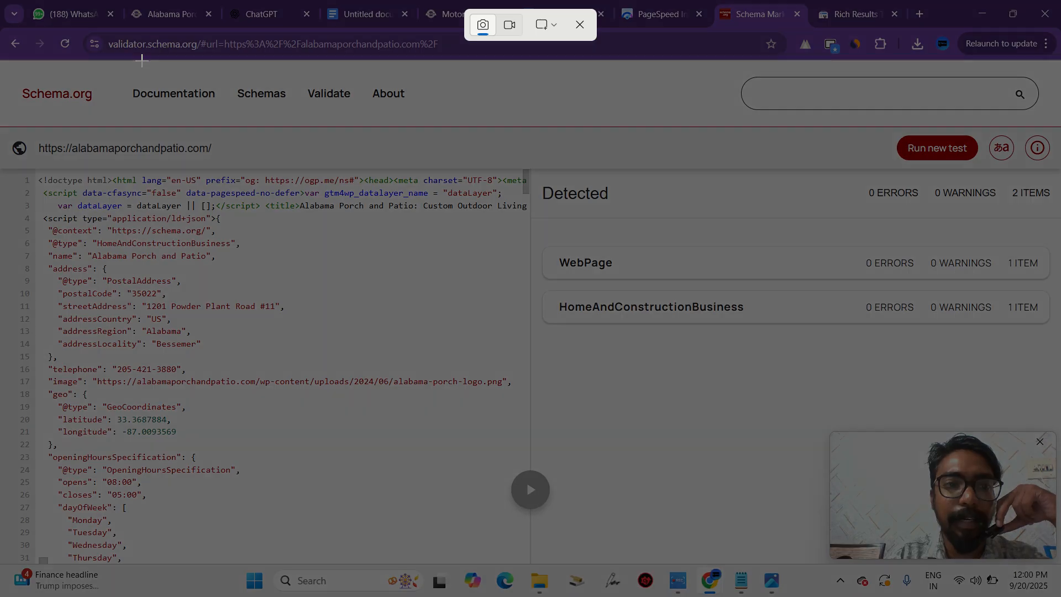
pyautogui.moveTo(6, 57); pyautogui.dragTo(1058, 362)
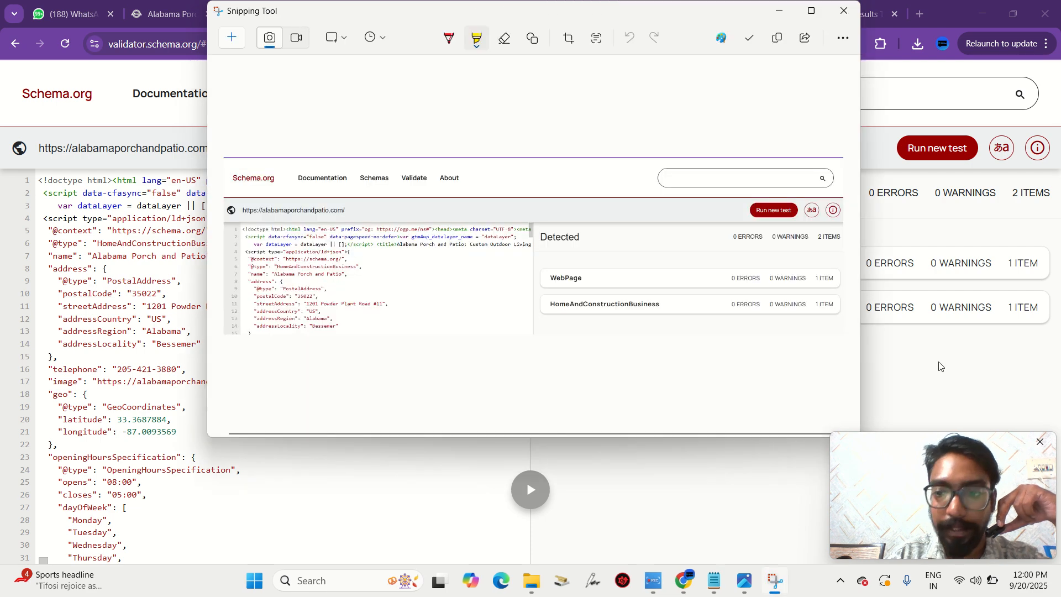
pyautogui.click(945, 370)
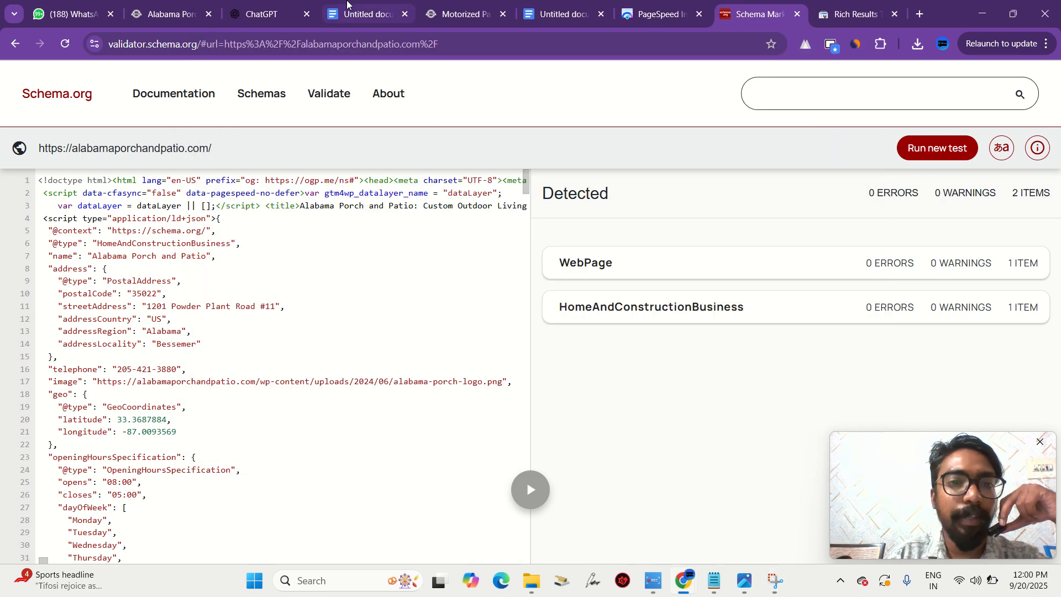
# - Write "Schema - ok" below the robots.txt screenshot in the findings document and paste the validator screenshot under it
pyautogui.click(347, 4)
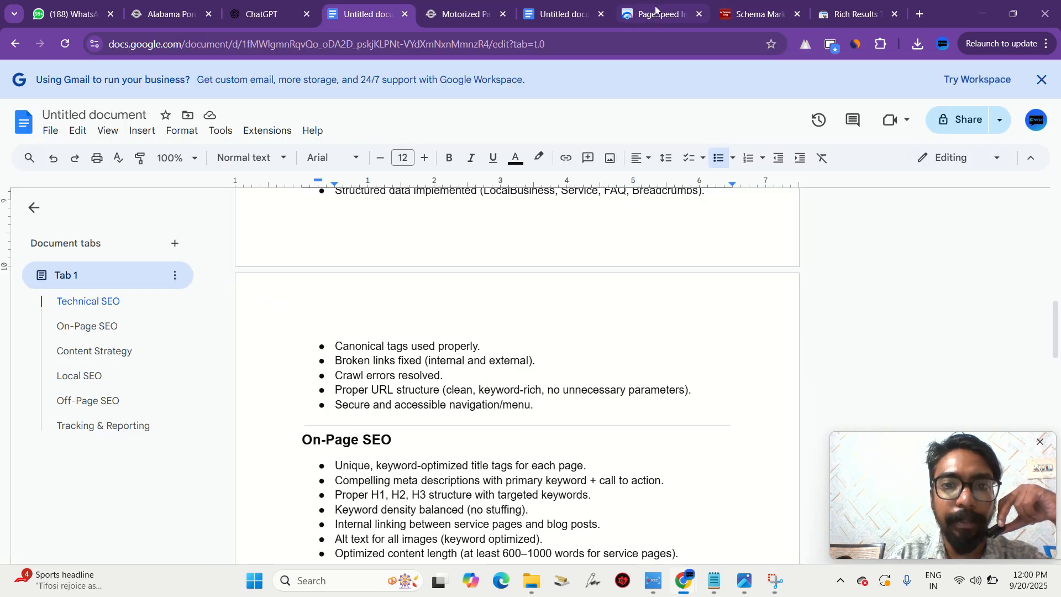
pyautogui.click(566, 5)
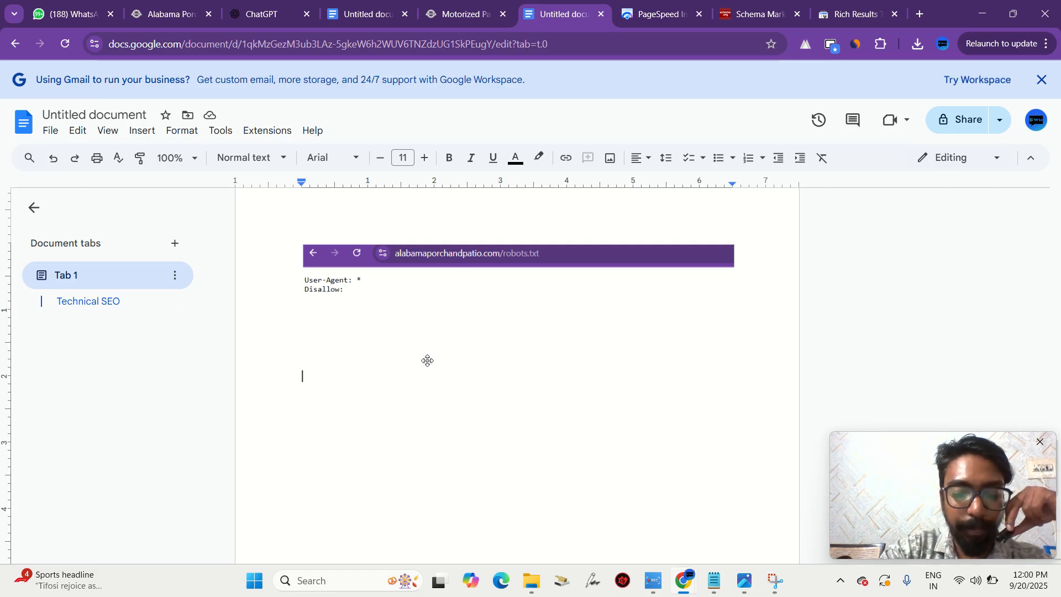
pyautogui.write('Schema - ok')
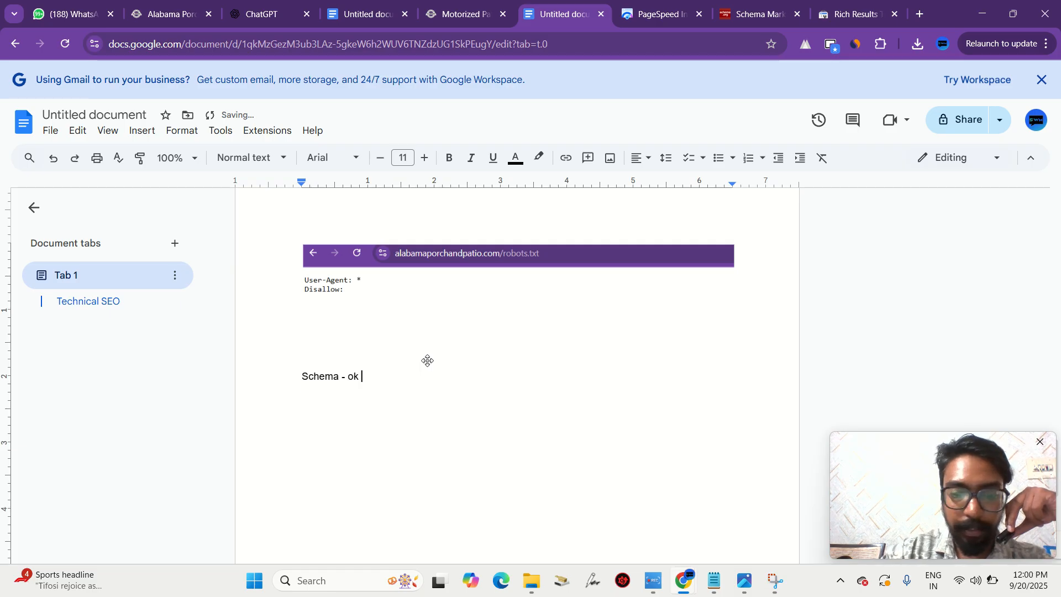
pyautogui.press('Return')
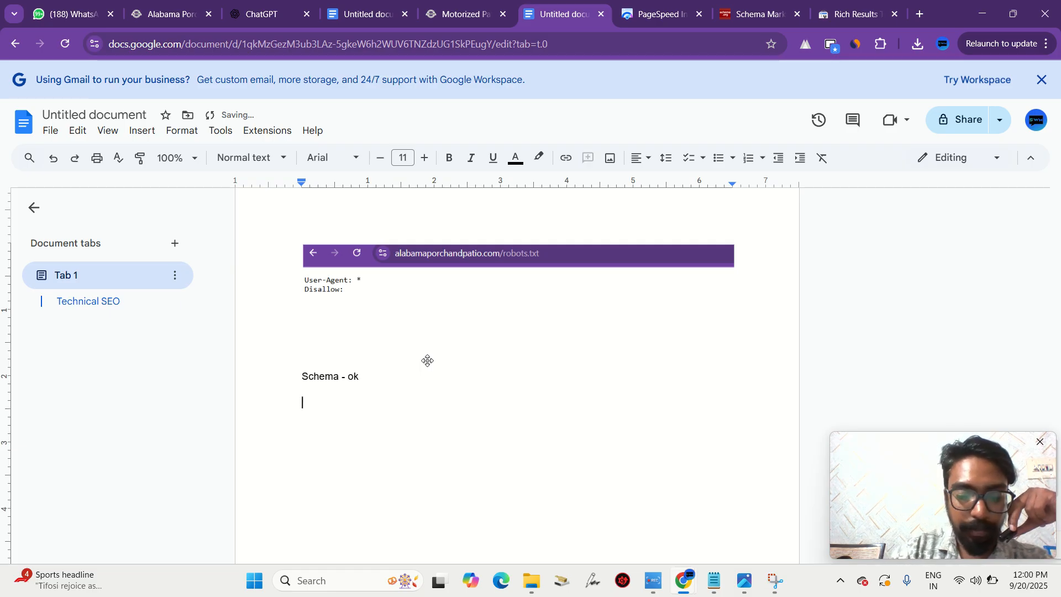
pyautogui.hotkey('ctrl', 'v')
# - Add the line "Recommended faq schema" below the schema validator screenshot
pyautogui.scroll(-3, 528, 396)
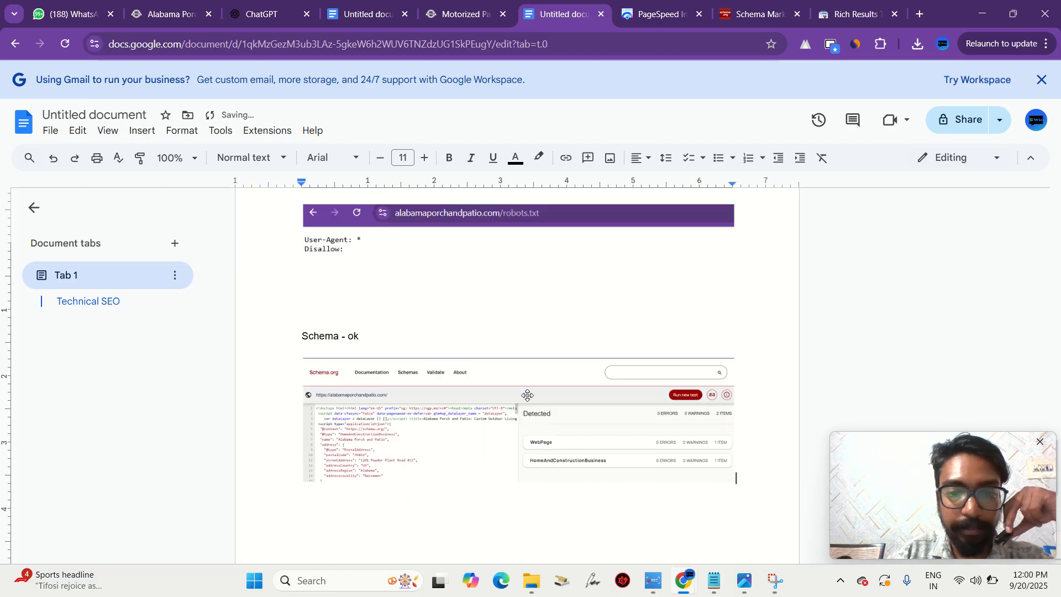
pyautogui.write('r')
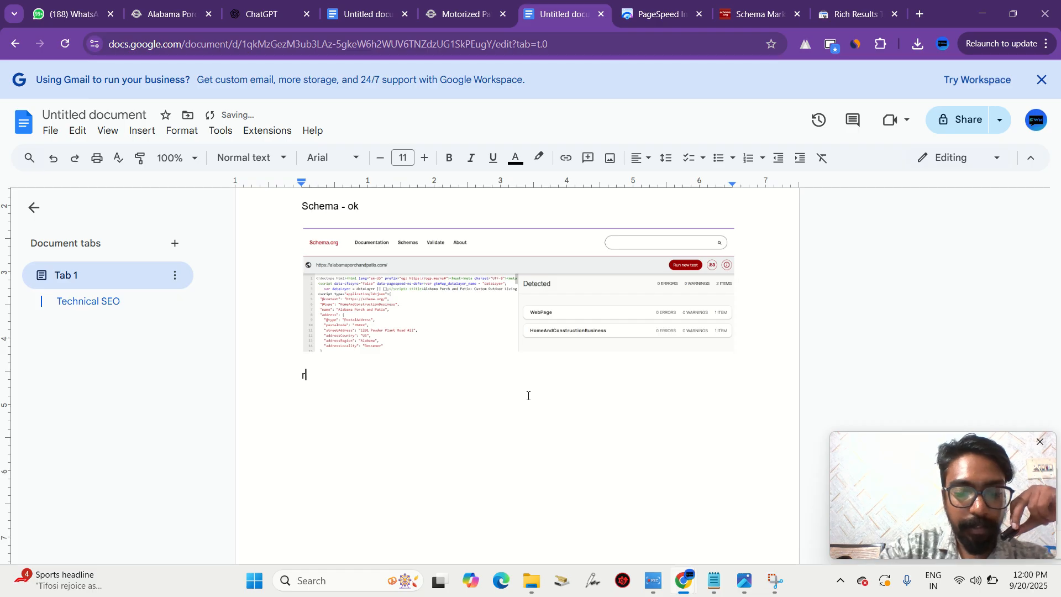
pyautogui.write('ecomme')
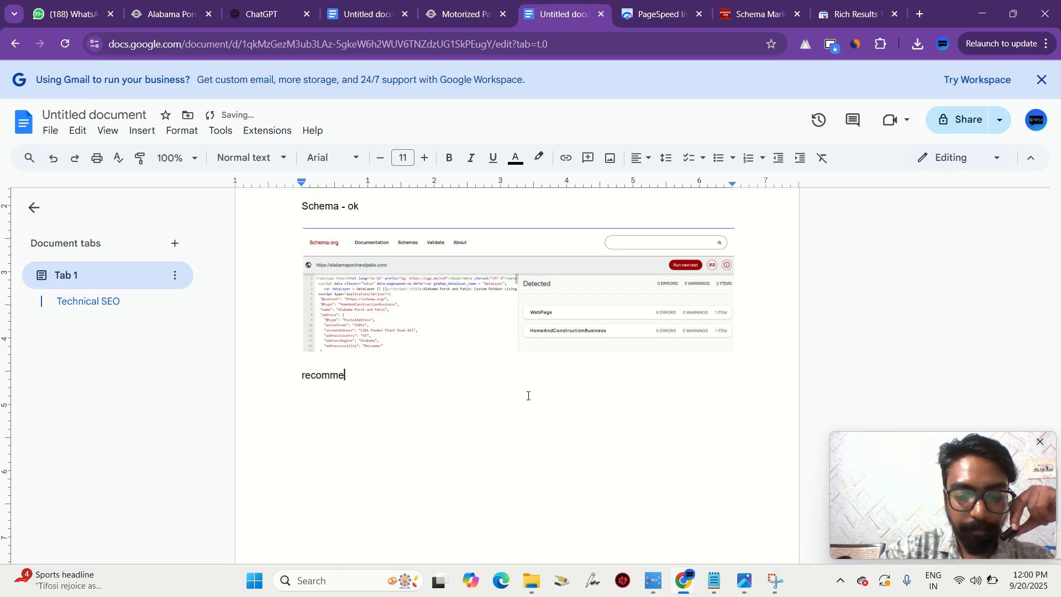
pyautogui.write('nded ')
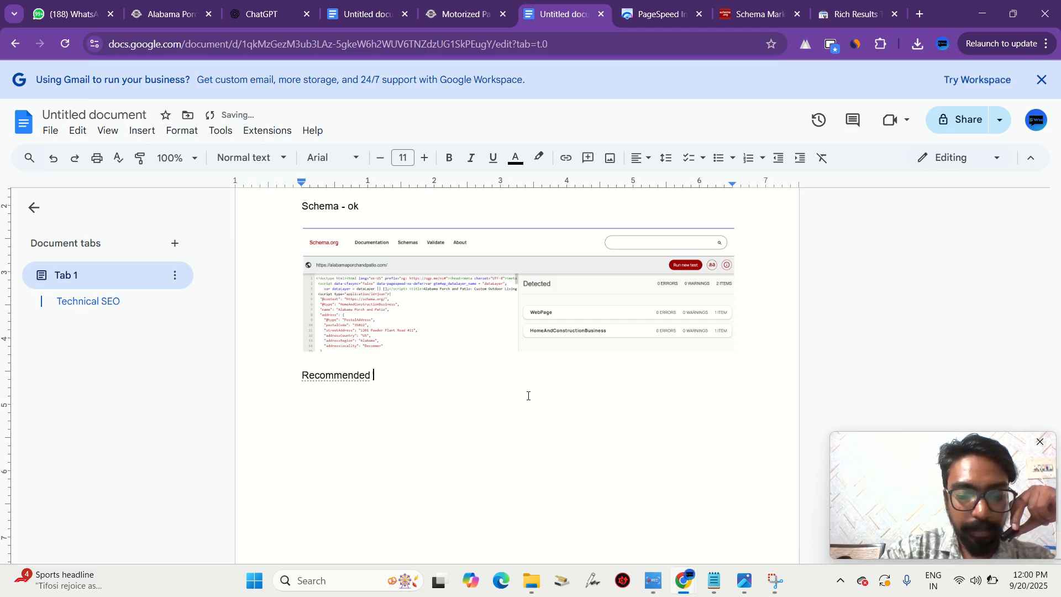
pyautogui.write('faq sche')
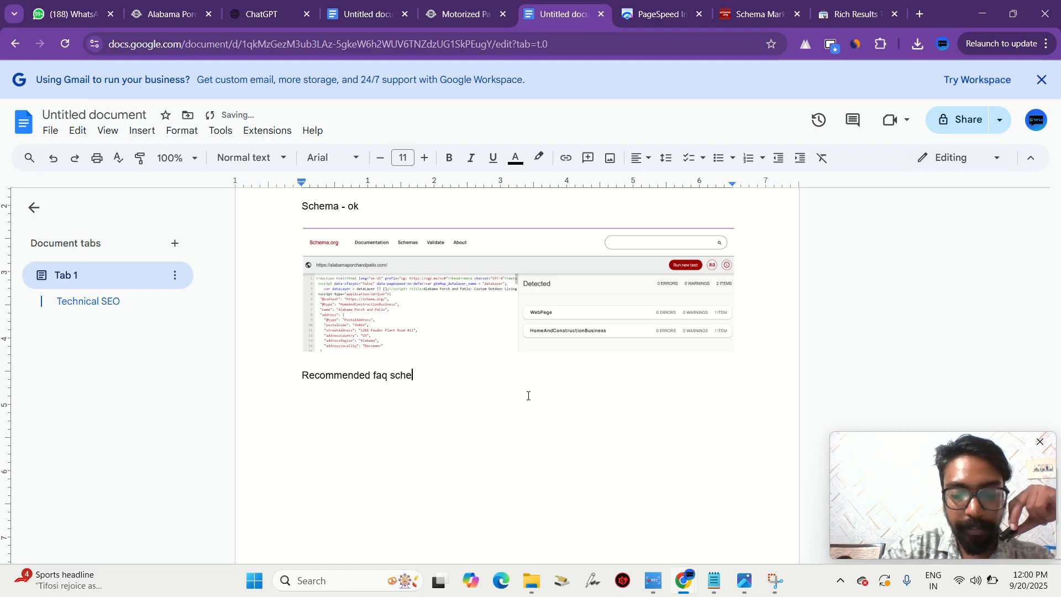
pyautogui.write('ma')
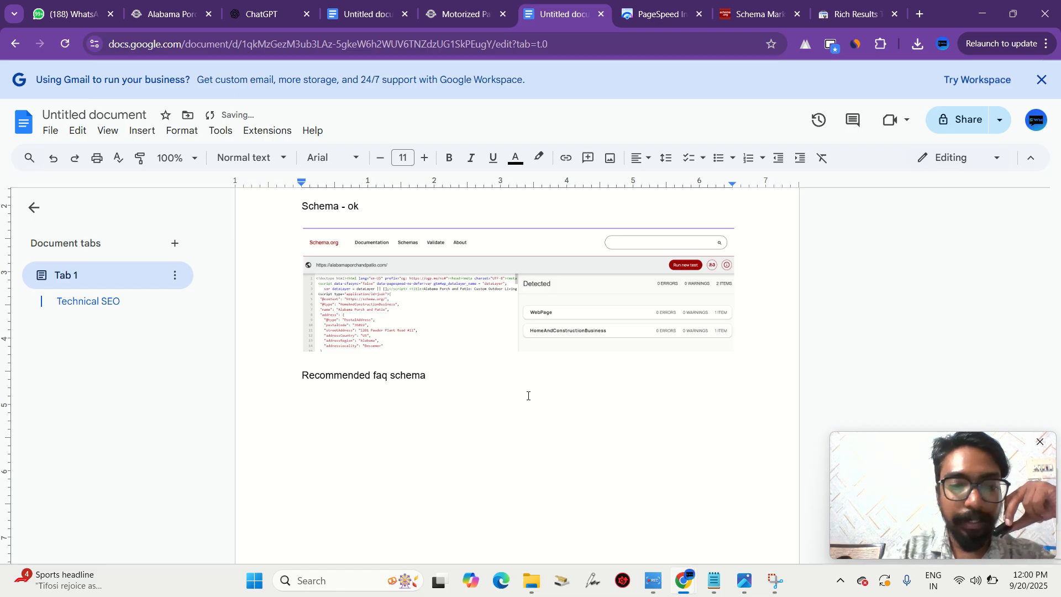
# - Make the "Recommended faq schema" line bold and italic, and start a new line below it without that formatting
pyautogui.tripleClick(396, 368)
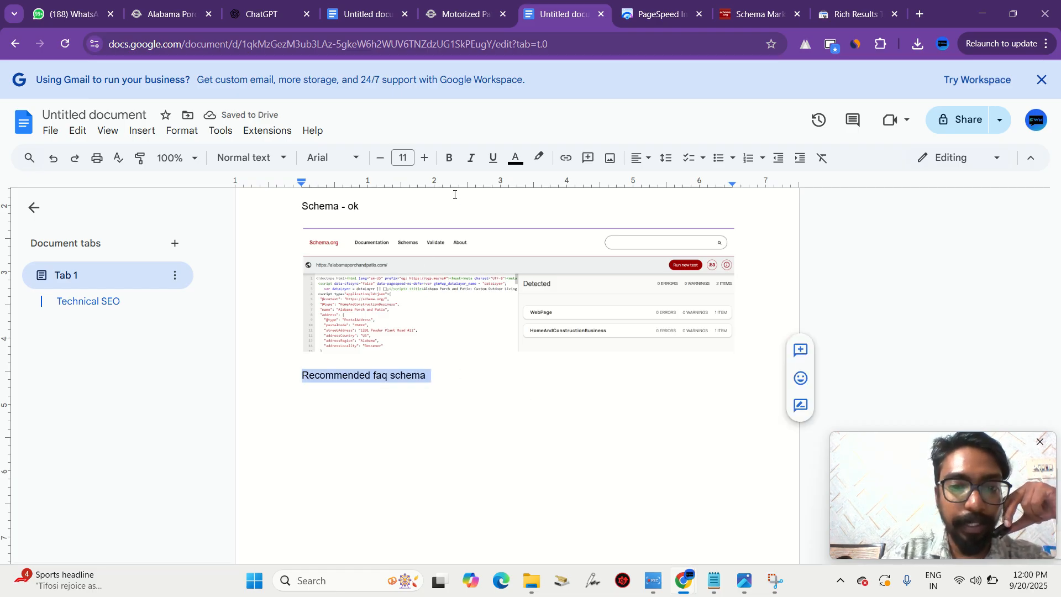
pyautogui.click(450, 160)
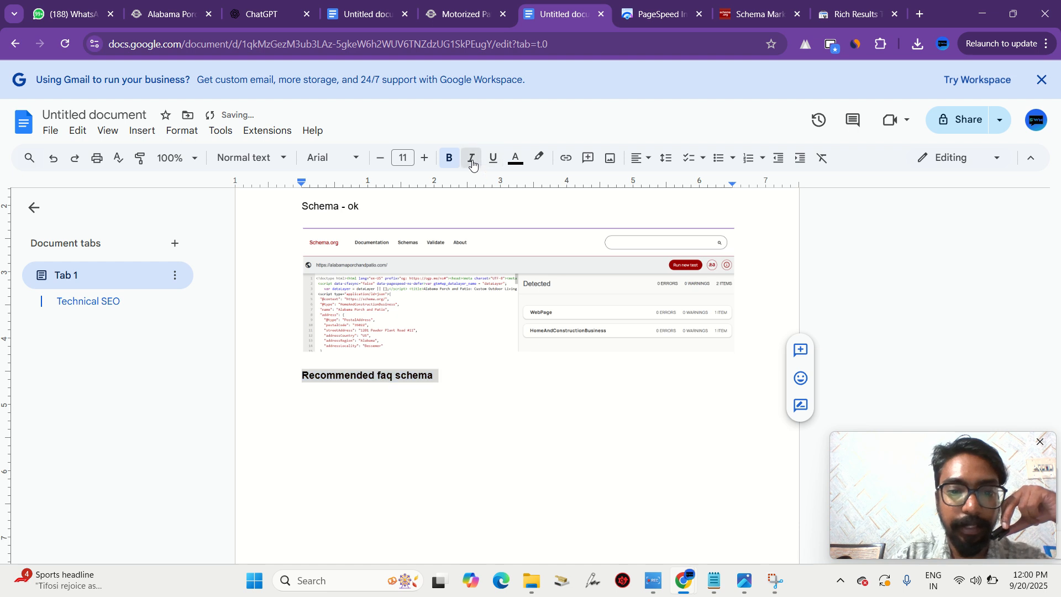
pyautogui.click(472, 161)
pyautogui.click(487, 375)
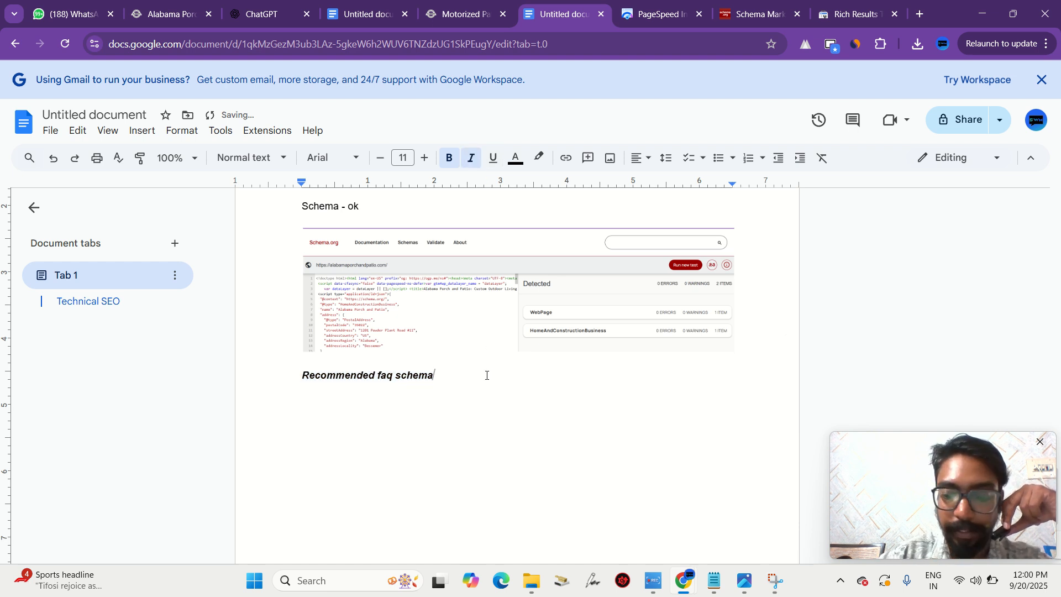
pyautogui.press('Return')
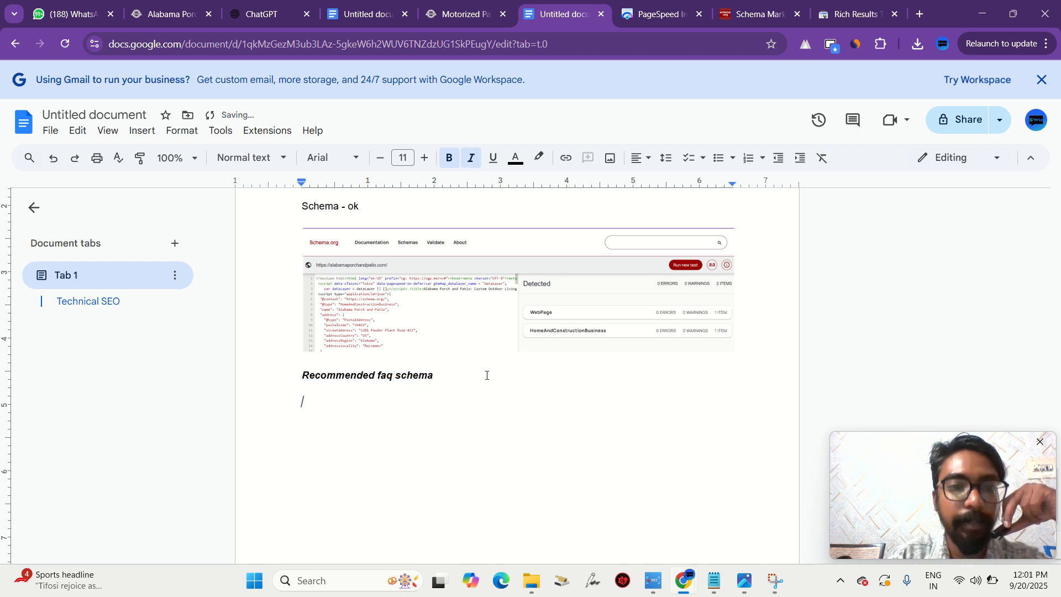
pyautogui.click(471, 159)
pyautogui.click(452, 157)
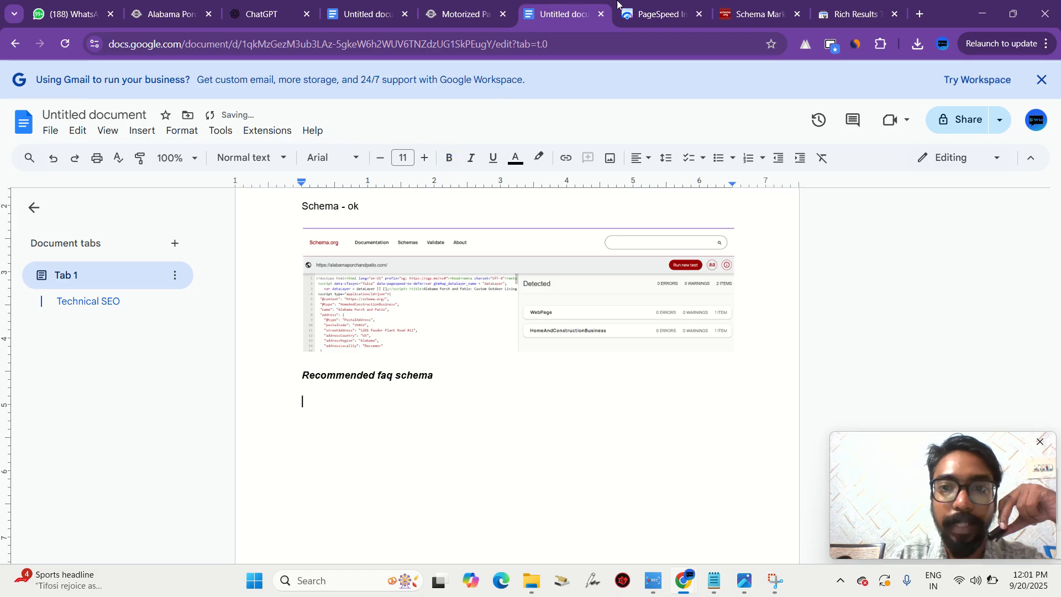
# - Return to the Technical SEO checklist in the brief document
pyautogui.click(376, 5)
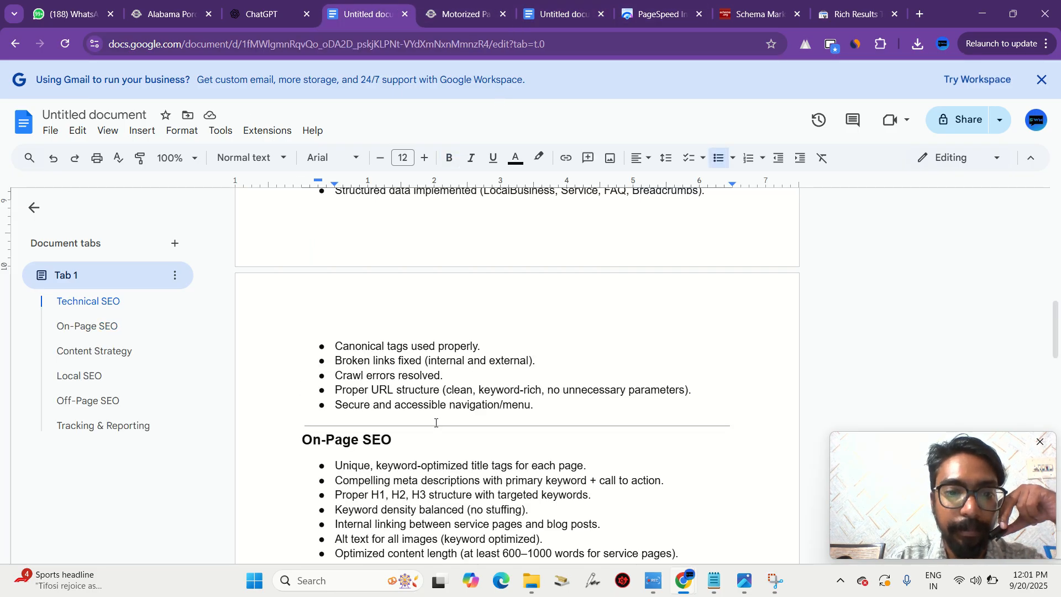
# - Review the canonical tags and broken links items in the Technical SEO checklist
pyautogui.scroll(-2, 436, 423)
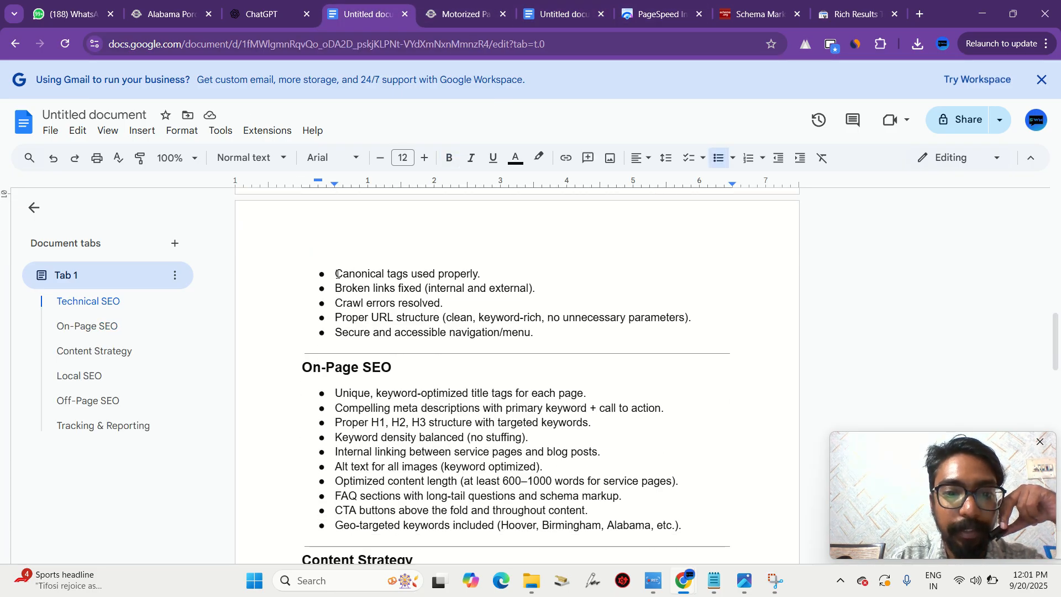
pyautogui.moveTo(337, 274); pyautogui.dragTo(486, 275)
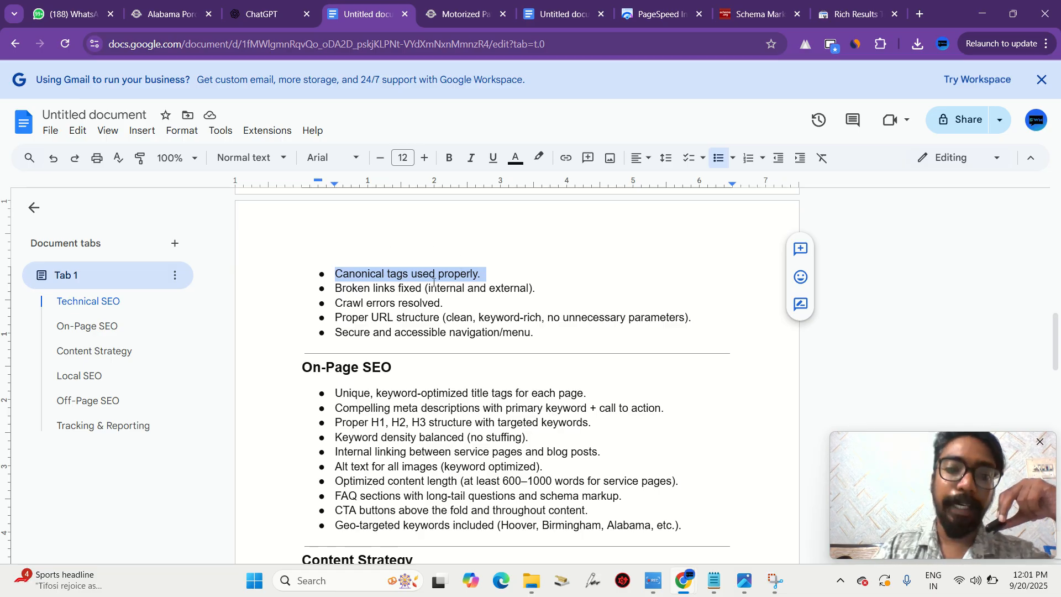
pyautogui.moveTo(338, 288); pyautogui.dragTo(399, 287)
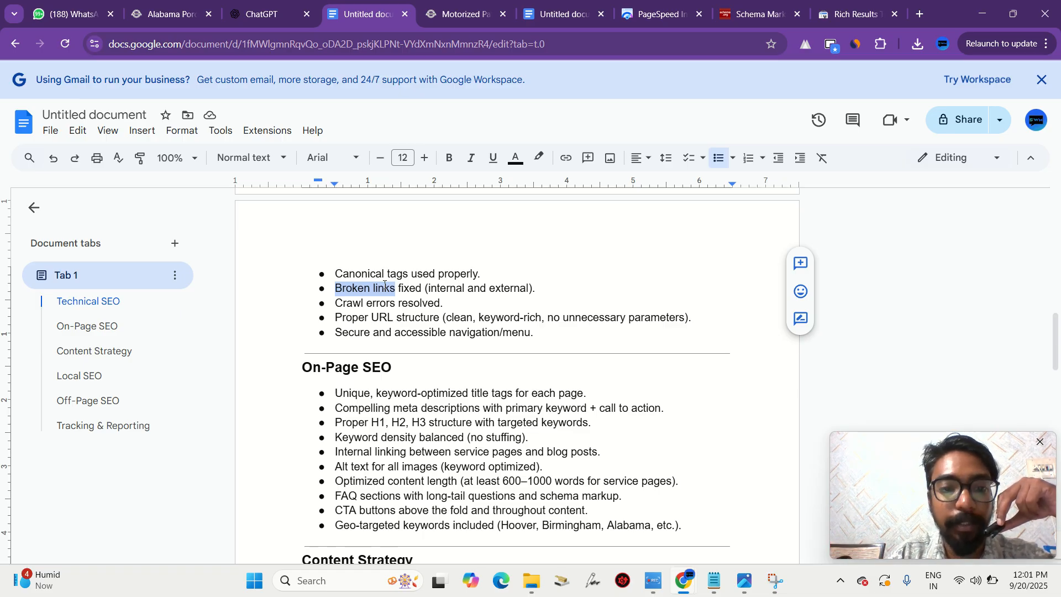
pyautogui.scroll(1, 385, 285)
pyautogui.scroll(2, 385, 284)
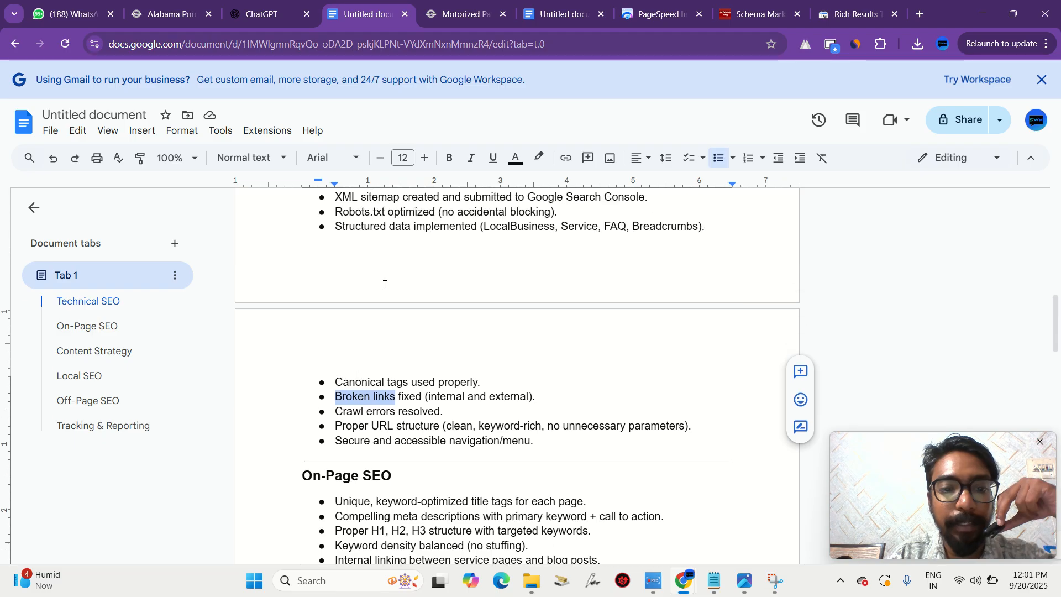
pyautogui.scroll(-2, 385, 285)
pyautogui.click(351, 581)
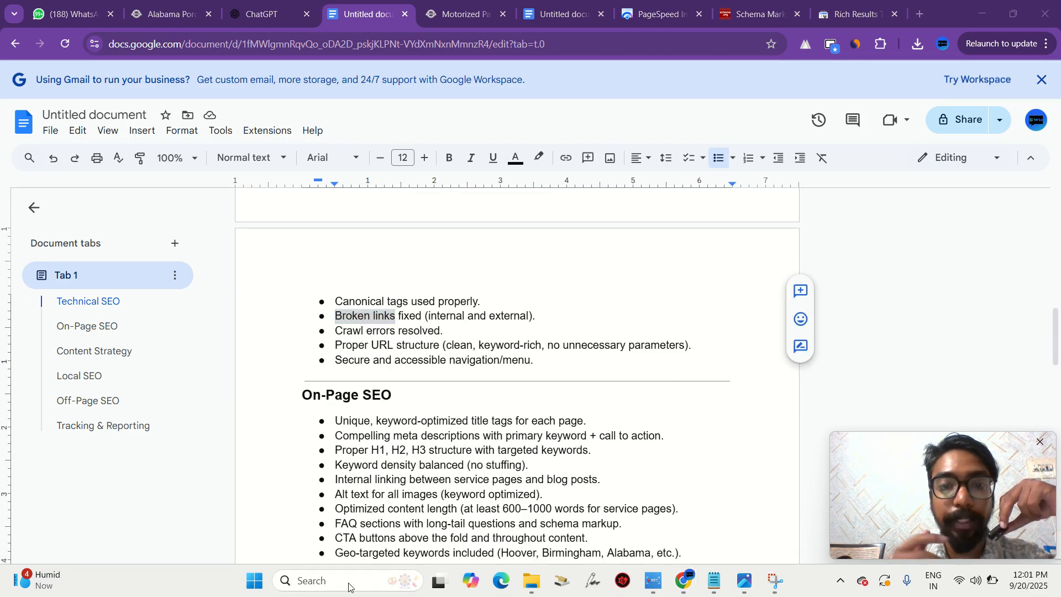
pyautogui.write('scr')
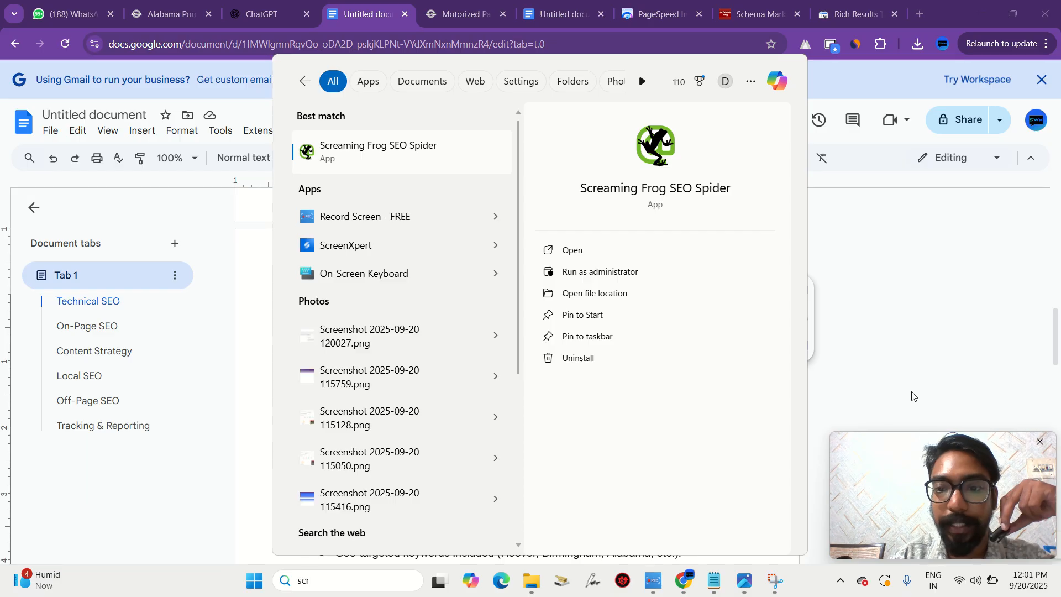
pyautogui.click(910, 396)
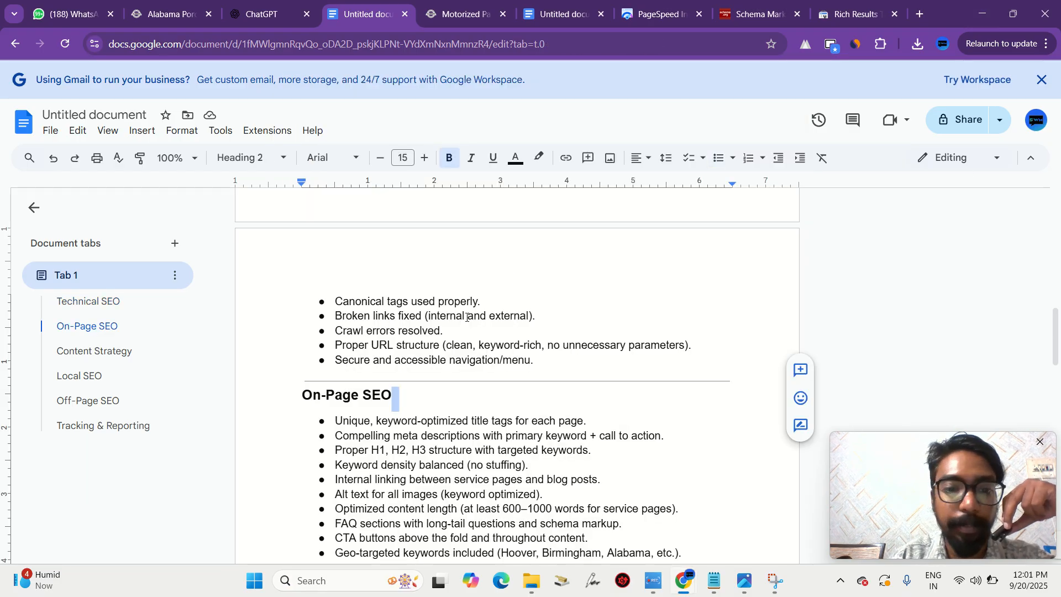
pyautogui.scroll(5, 467, 317)
pyautogui.scroll(5, 466, 317)
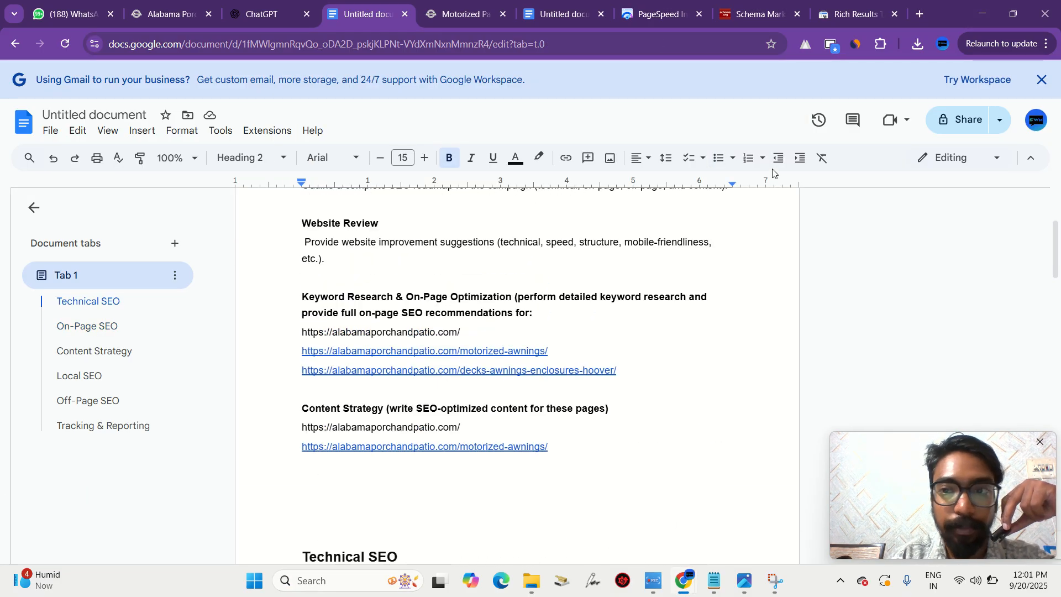
pyautogui.click(436, 4)
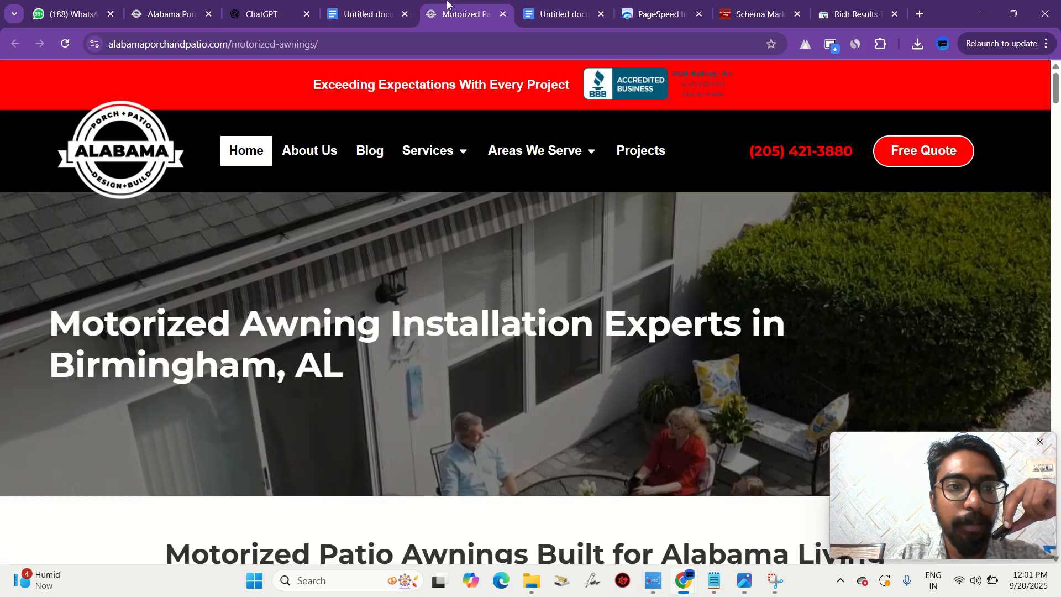
pyautogui.doubleClick(223, 44)
pyautogui.moveTo(224, 44); pyautogui.dragTo(114, 47)
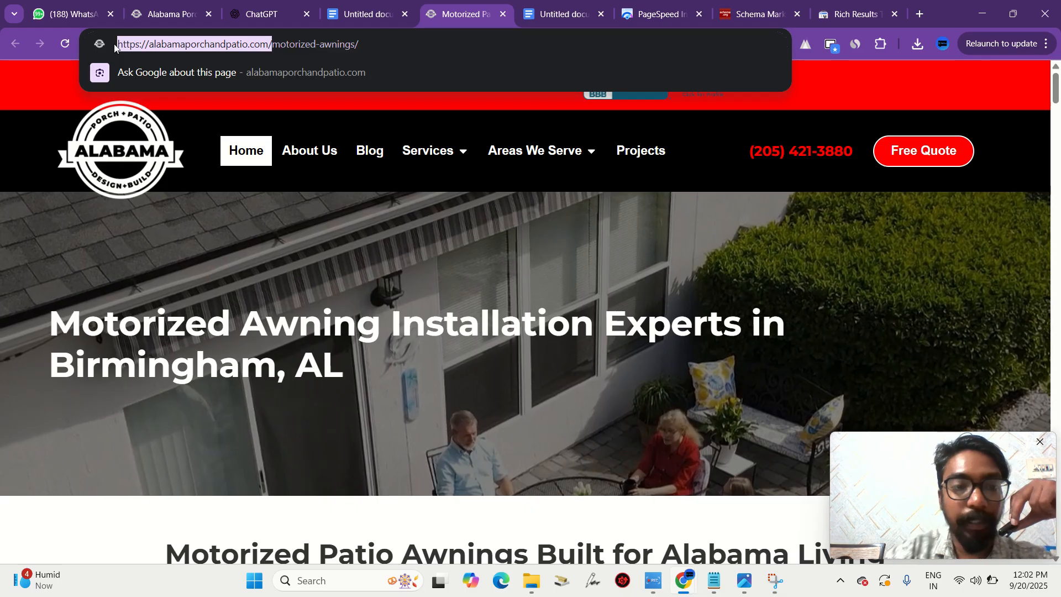
# - Minimize the open windows and launch Screaming Frog SEO Spider from the desktop
pyautogui.click(993, 12)
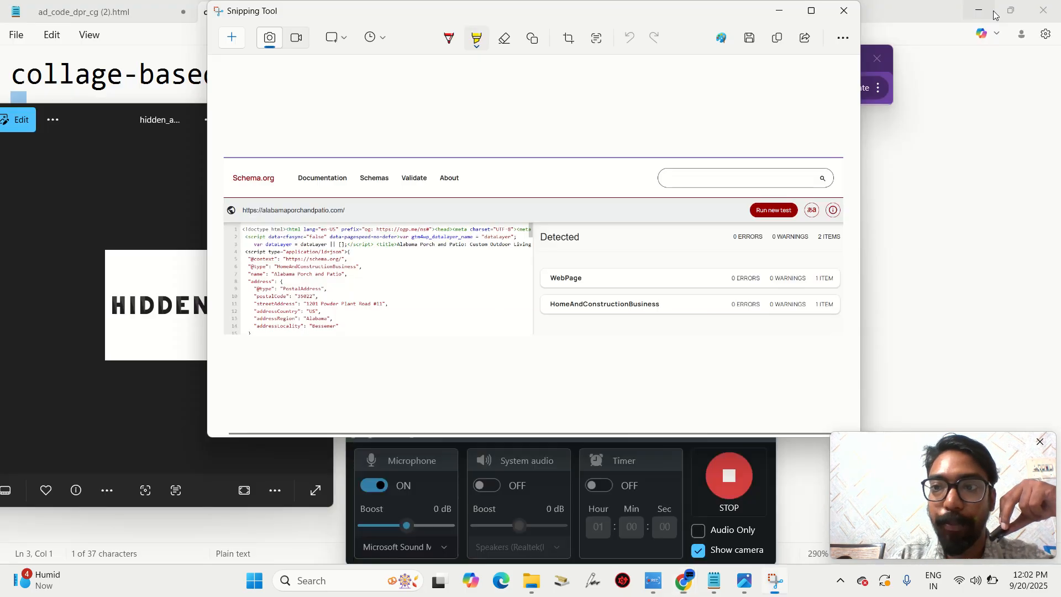
pyautogui.click(988, 10)
pyautogui.click(988, 9)
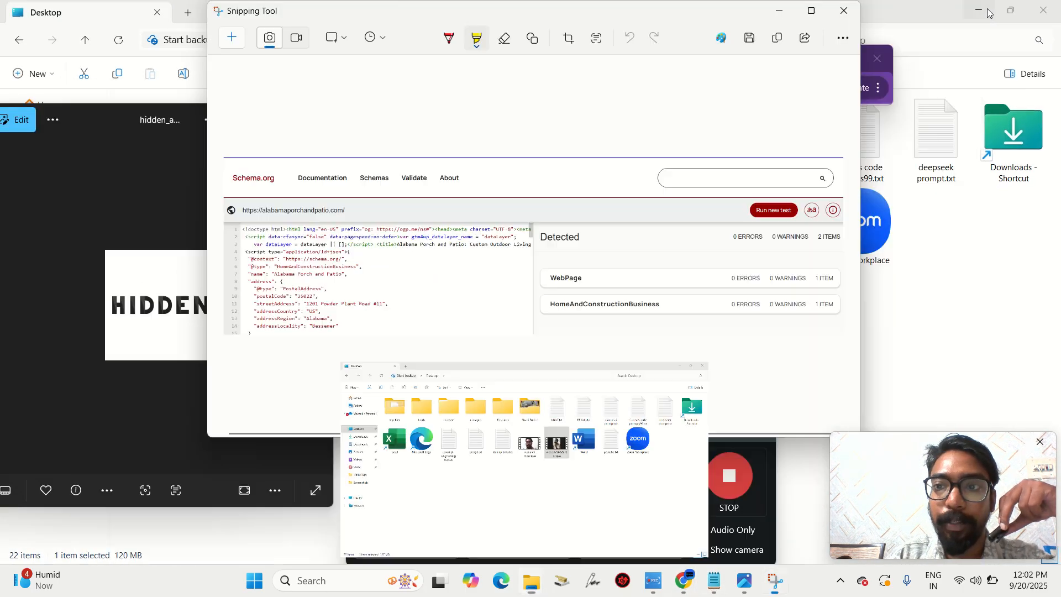
pyautogui.click(989, 12)
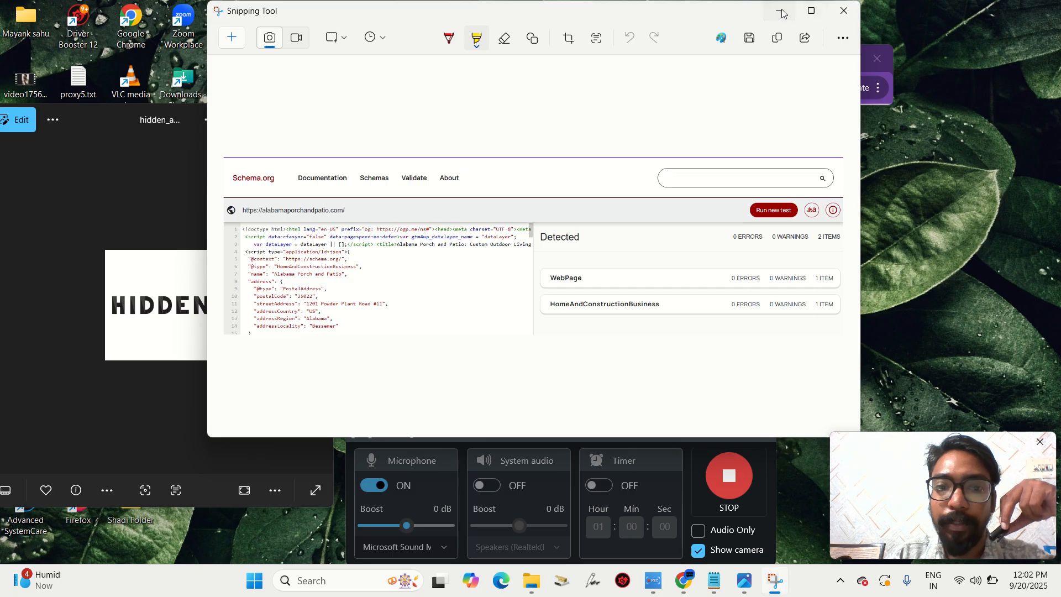
pyautogui.click(782, 13)
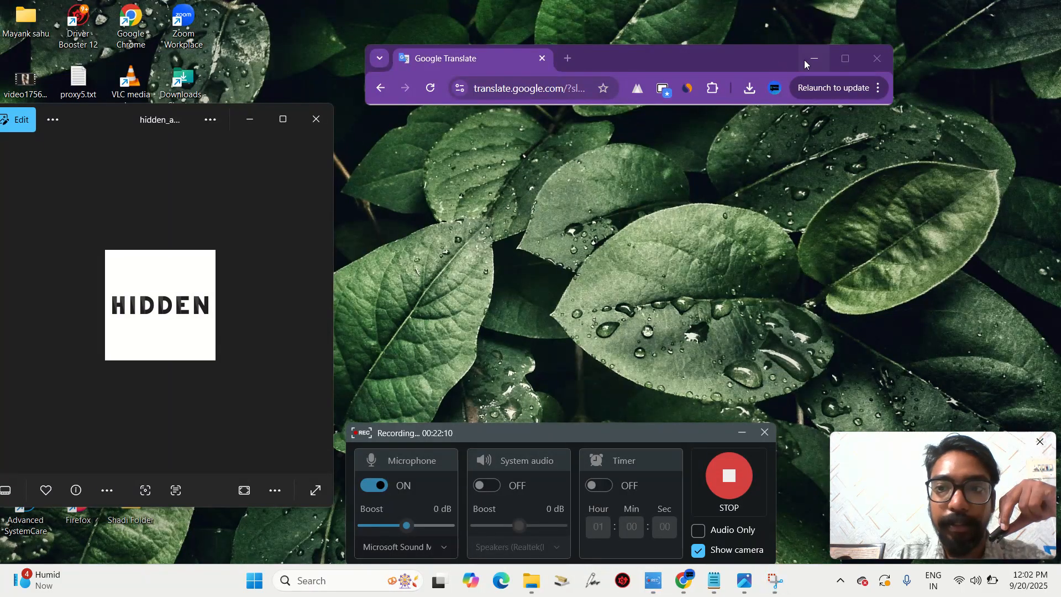
pyautogui.click(827, 59)
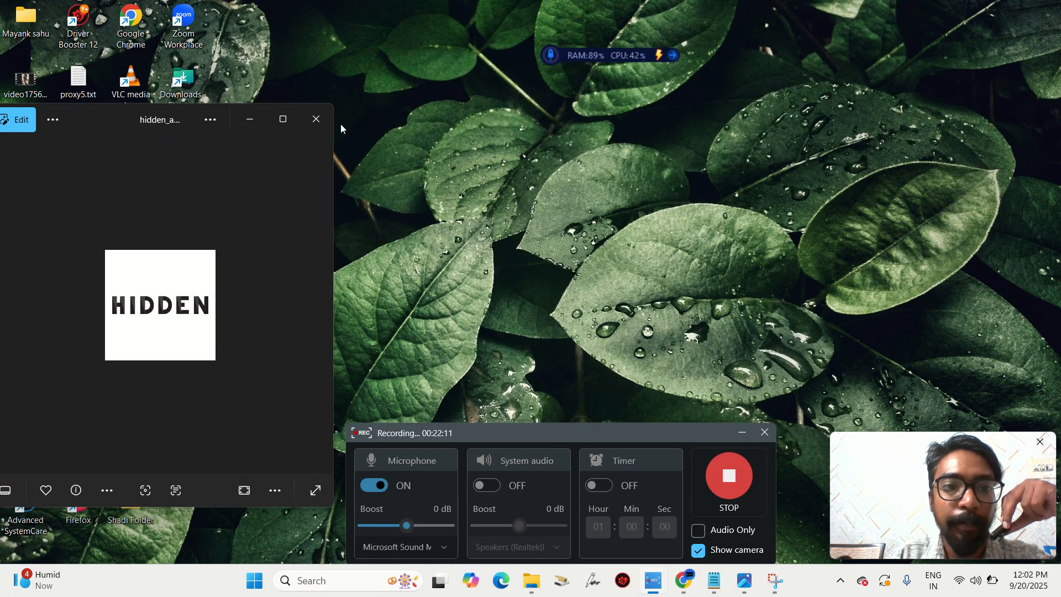
pyautogui.click(249, 126)
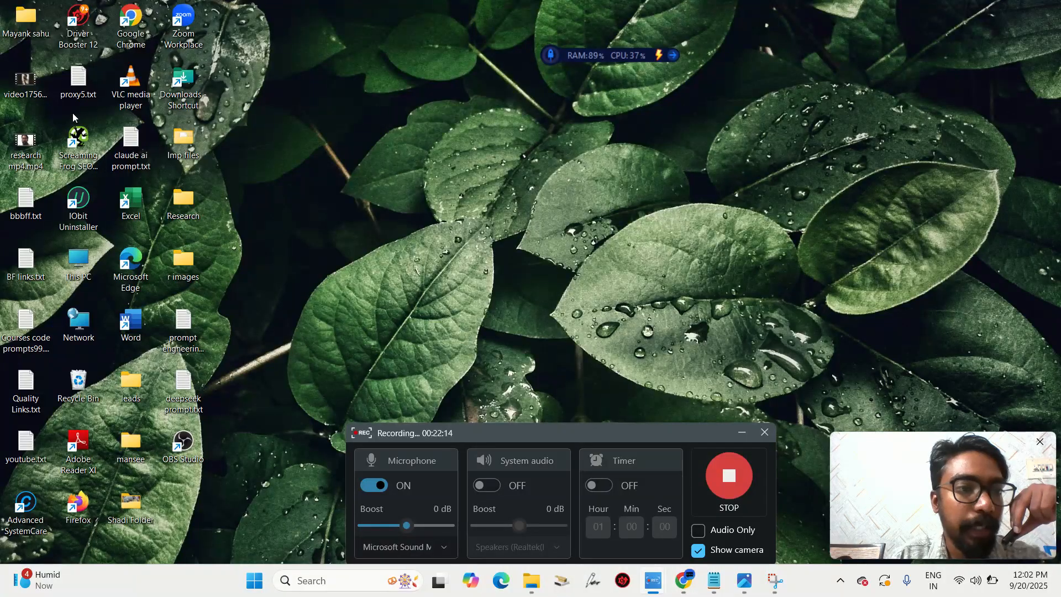
pyautogui.doubleClick(78, 141)
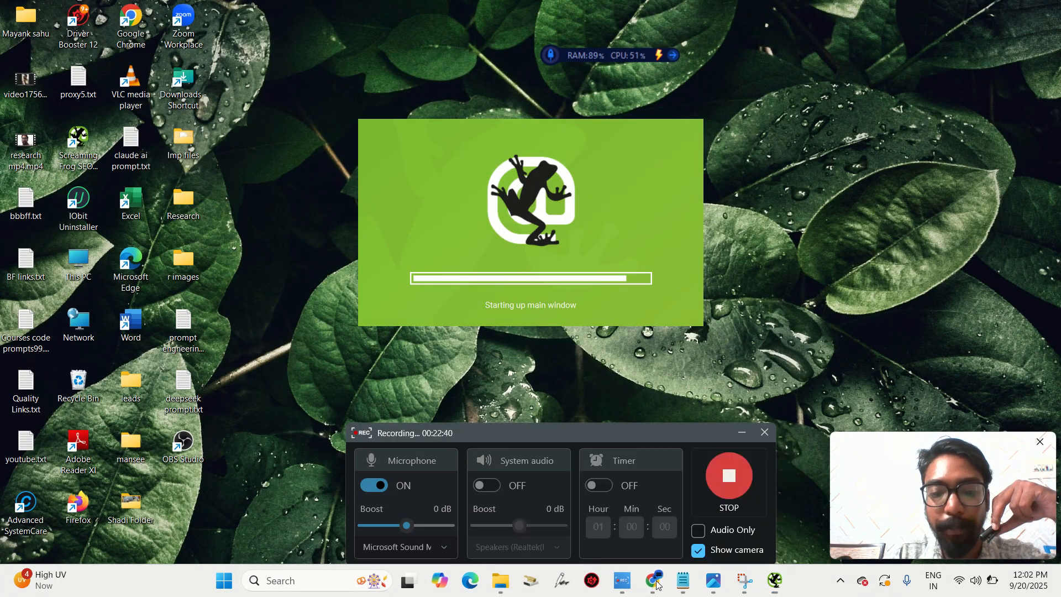
# - Return to the SEO checklist document in Chrome and review the crawl errors and proper URL structure items
pyautogui.moveTo(656, 584)
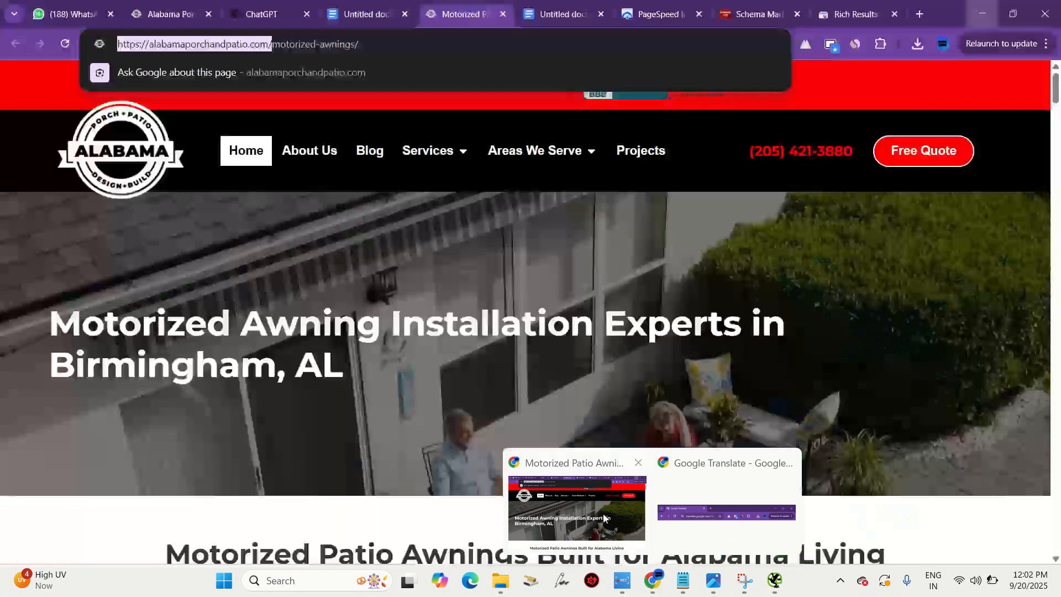
pyautogui.click(604, 518)
pyautogui.click(556, 2)
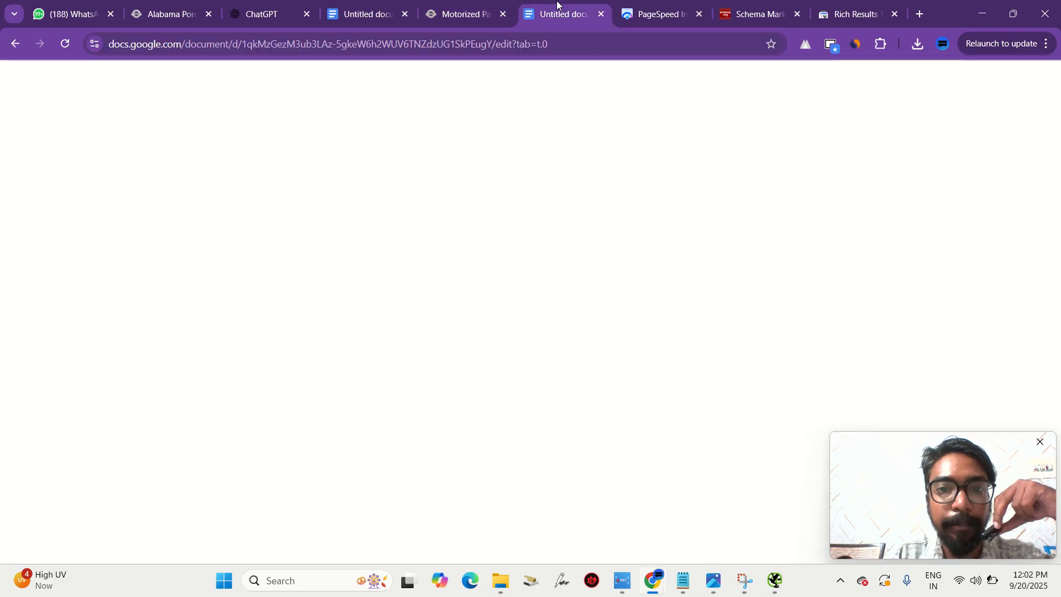
pyautogui.click(377, 6)
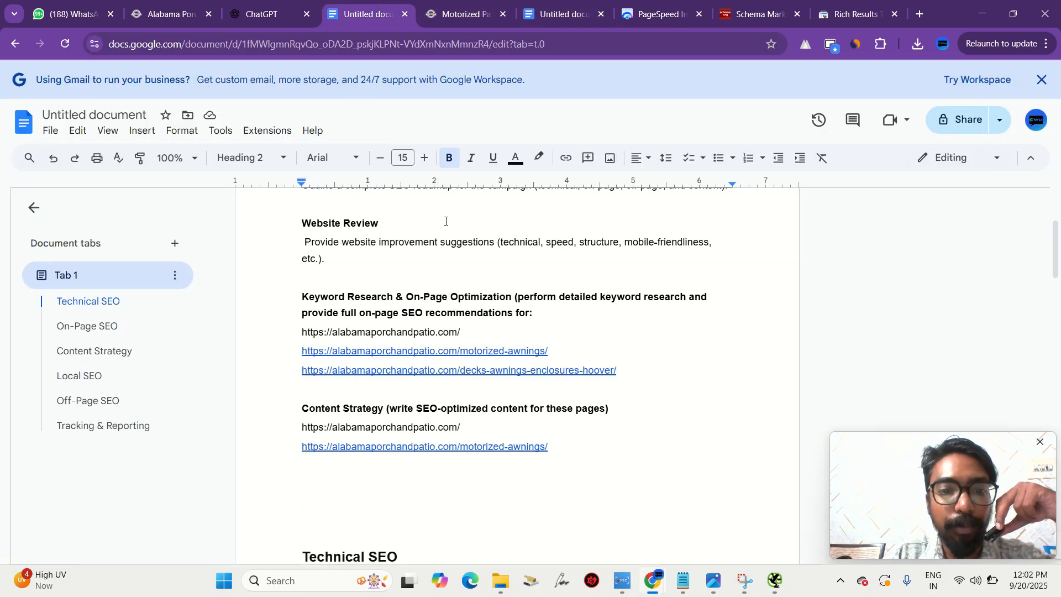
pyautogui.scroll(-10, 449, 296)
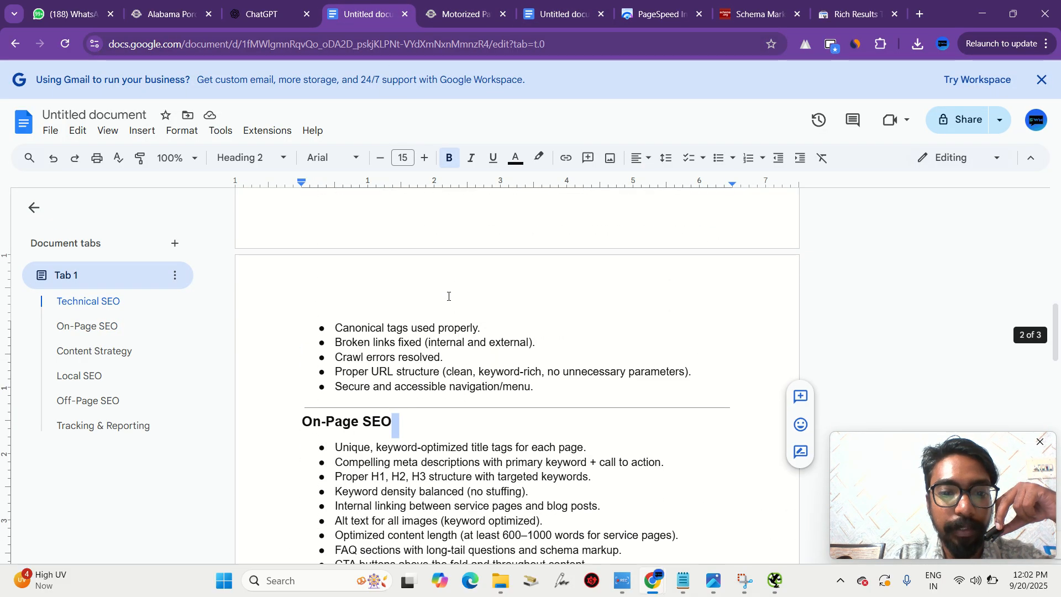
pyautogui.scroll(1, 448, 297)
pyautogui.scroll(-2, 384, 356)
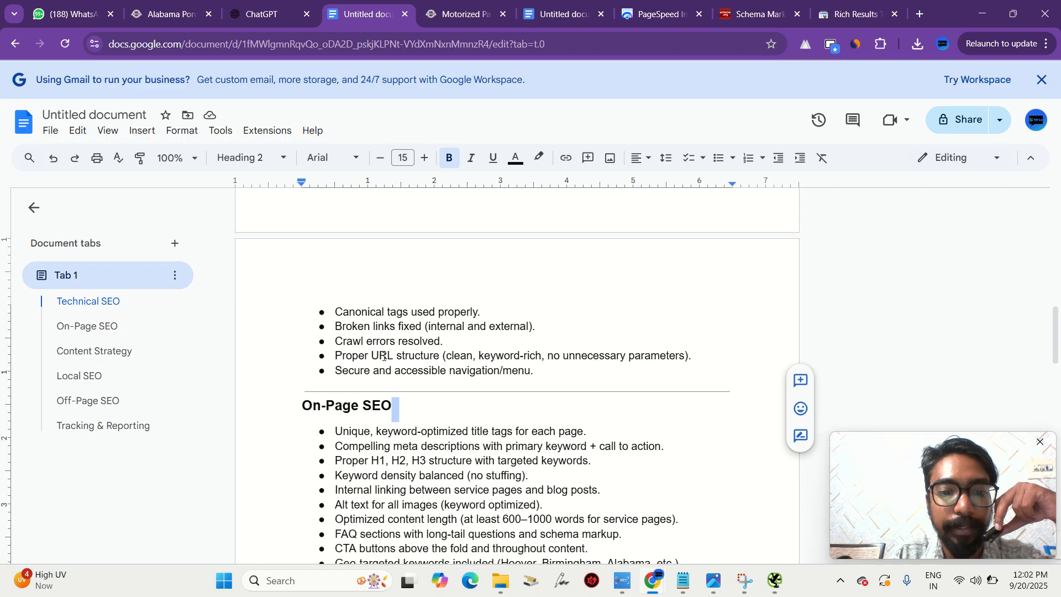
pyautogui.scroll(-1, 396, 348)
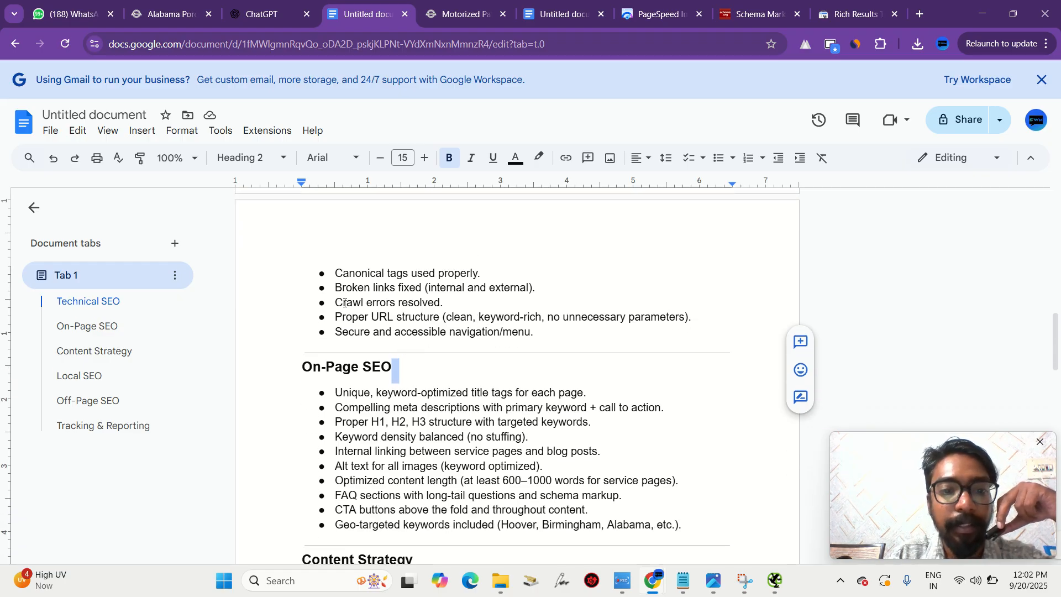
pyautogui.moveTo(335, 303); pyautogui.dragTo(424, 302)
pyautogui.scroll(-1, 424, 301)
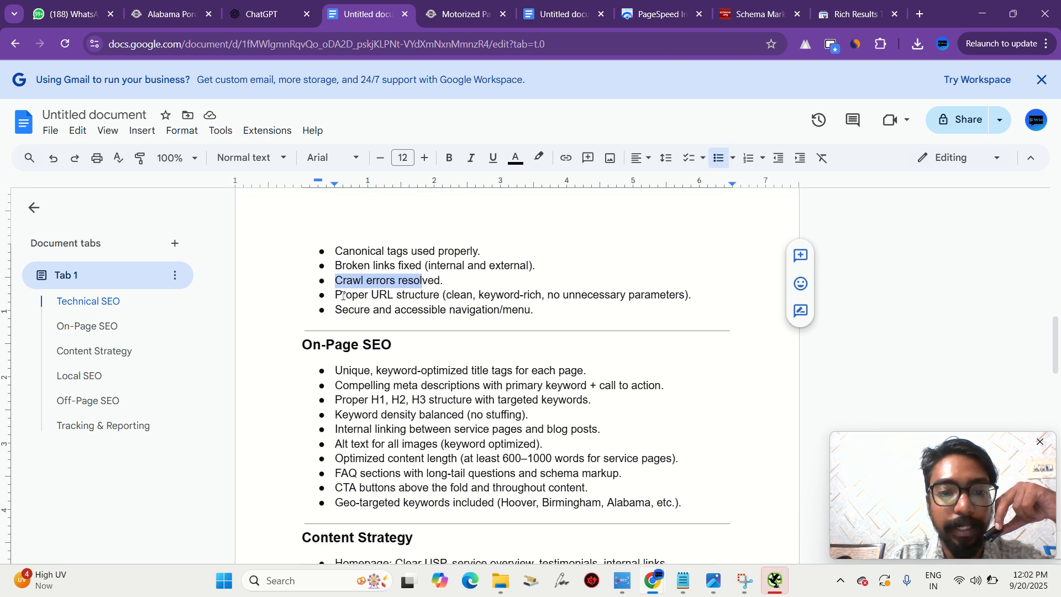
pyautogui.moveTo(336, 296); pyautogui.dragTo(435, 295)
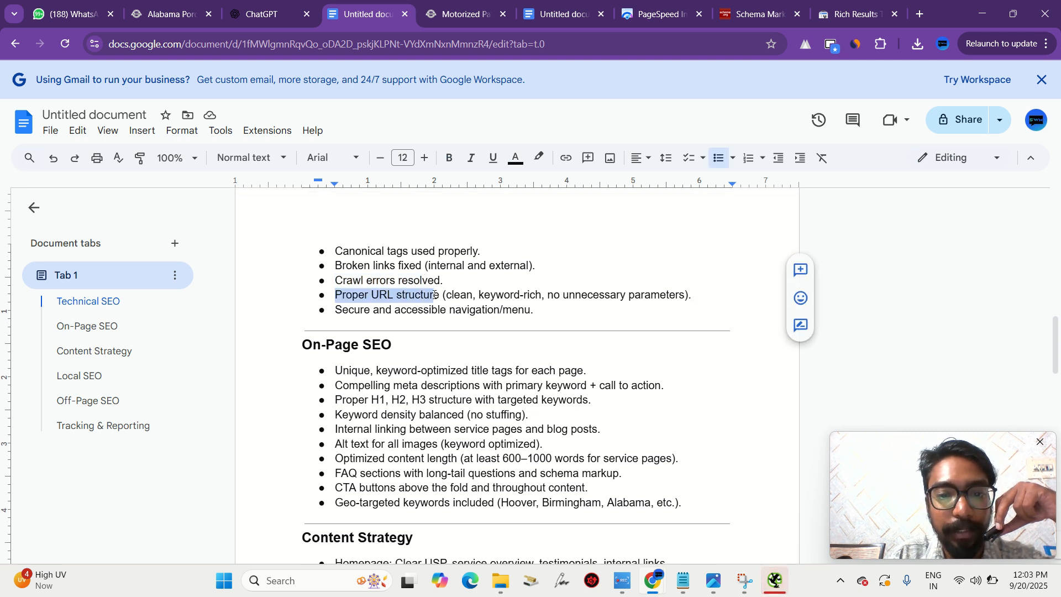
# - Open the Steel Frame Decking service page on the Alabama Porch and Patio site and examine its URL slug
pyautogui.click(171, 14)
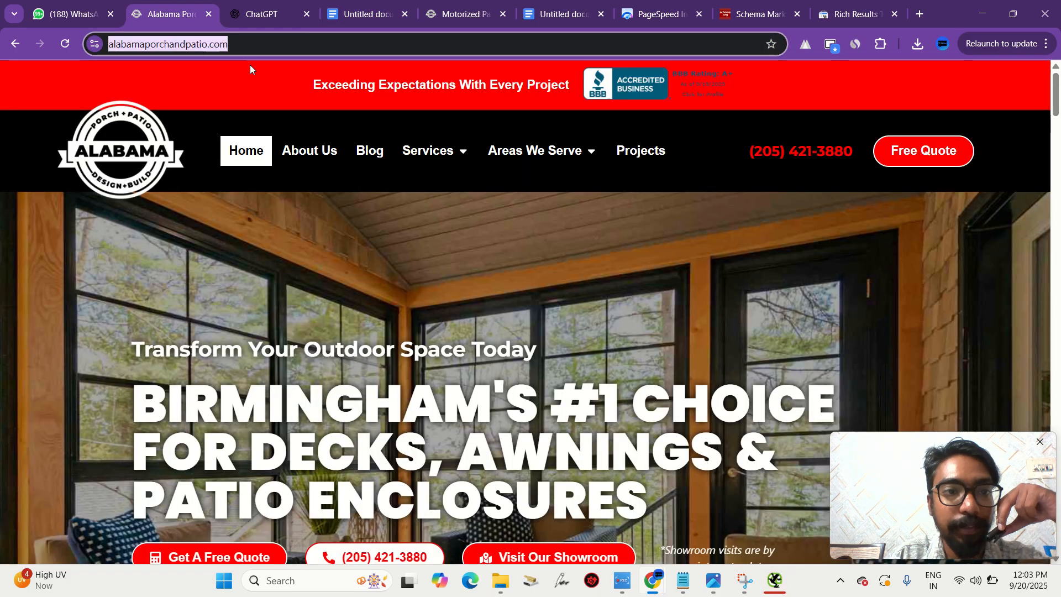
pyautogui.moveTo(431, 150)
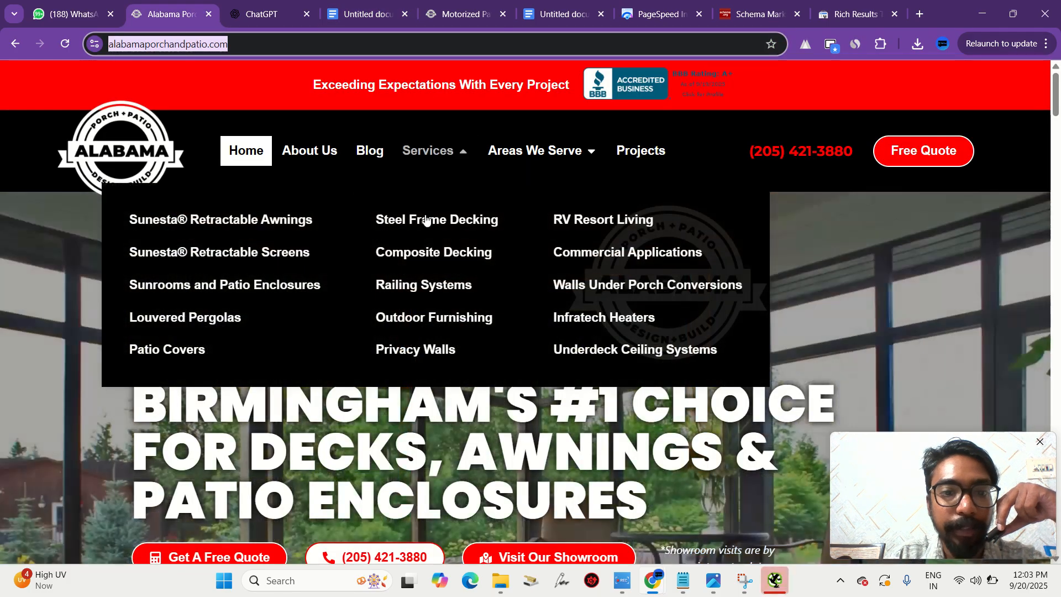
pyautogui.click(425, 220)
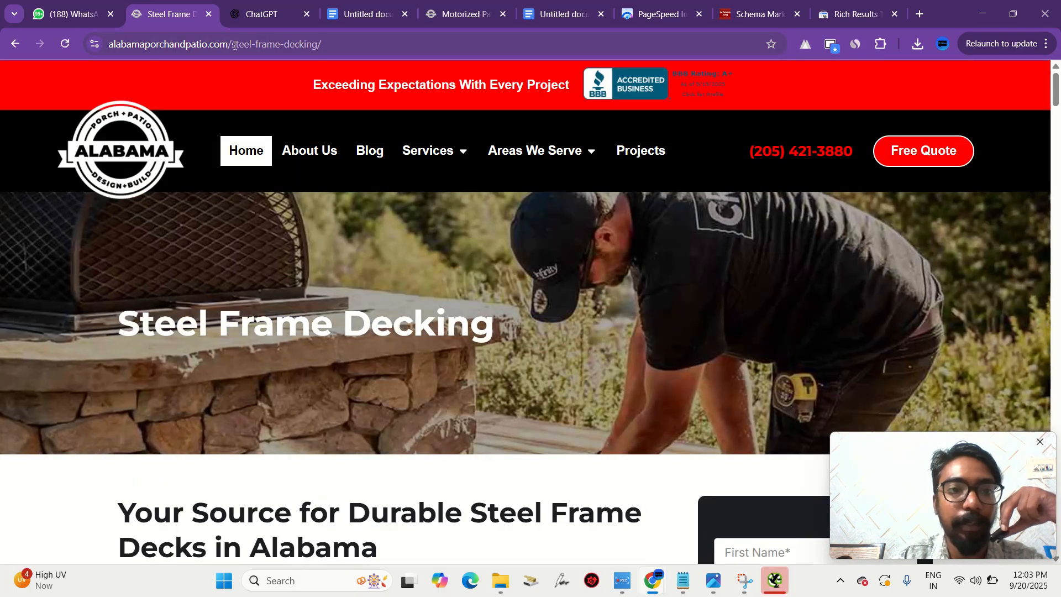
pyautogui.moveTo(234, 44); pyautogui.dragTo(328, 48)
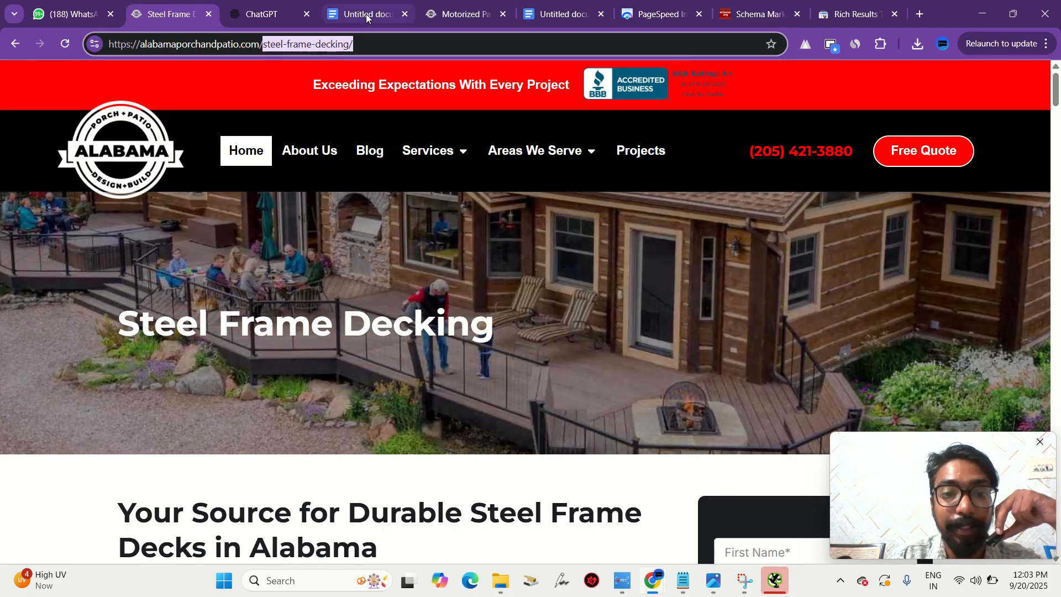
# - Copy "URL structure" from the checklist and paste it below "Recommended faq schema" in the audit document
pyautogui.click(366, 16)
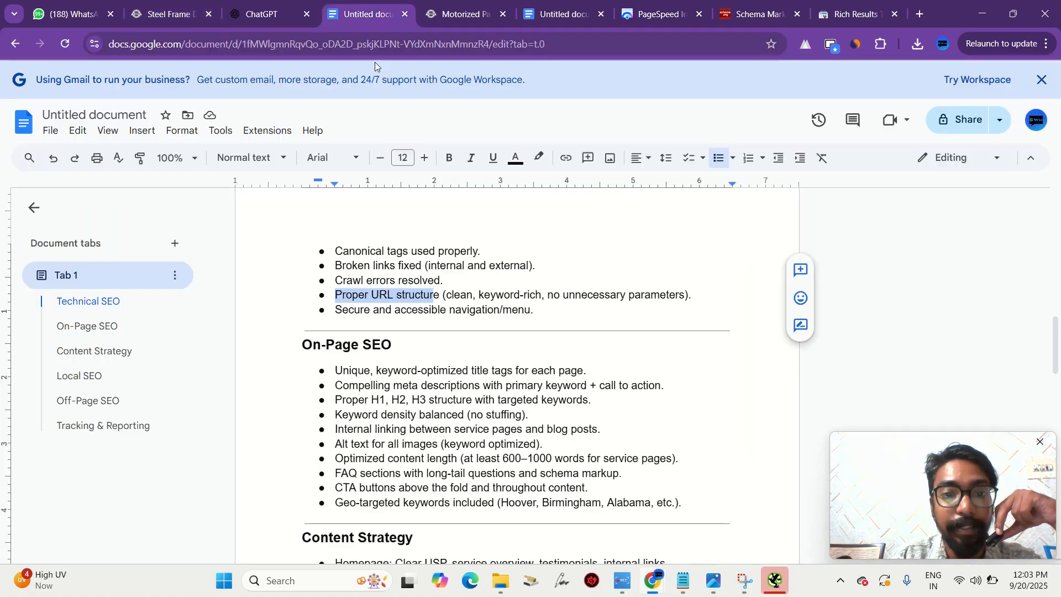
pyautogui.tripleClick(443, 298)
pyautogui.click(441, 296)
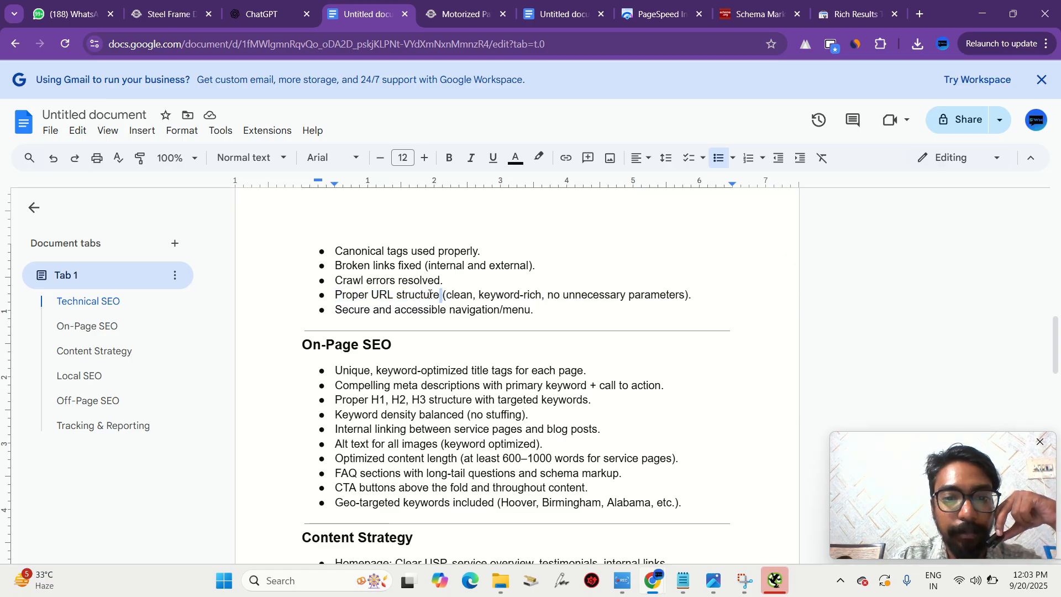
pyautogui.moveTo(430, 295); pyautogui.dragTo(374, 298)
pyautogui.hotkey('ctrl', 'c')
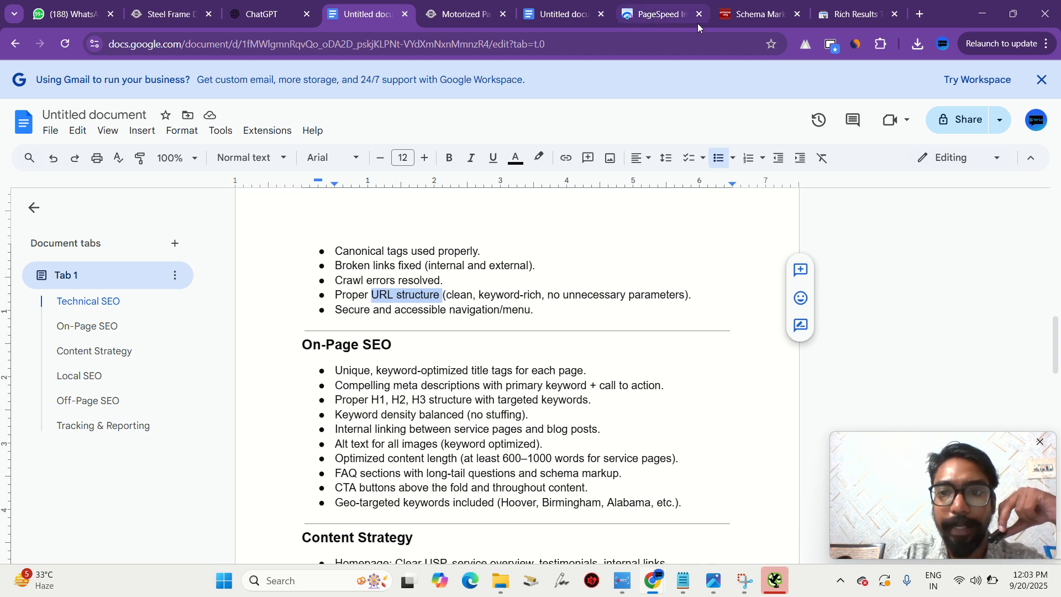
pyautogui.click(571, 4)
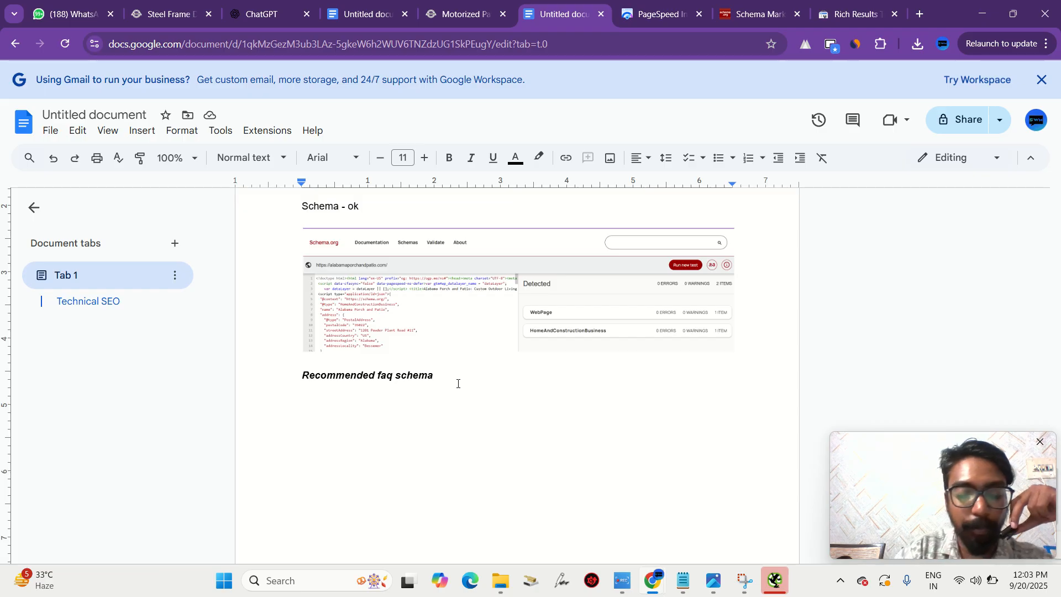
pyautogui.hotkey('ctrl', 'v')
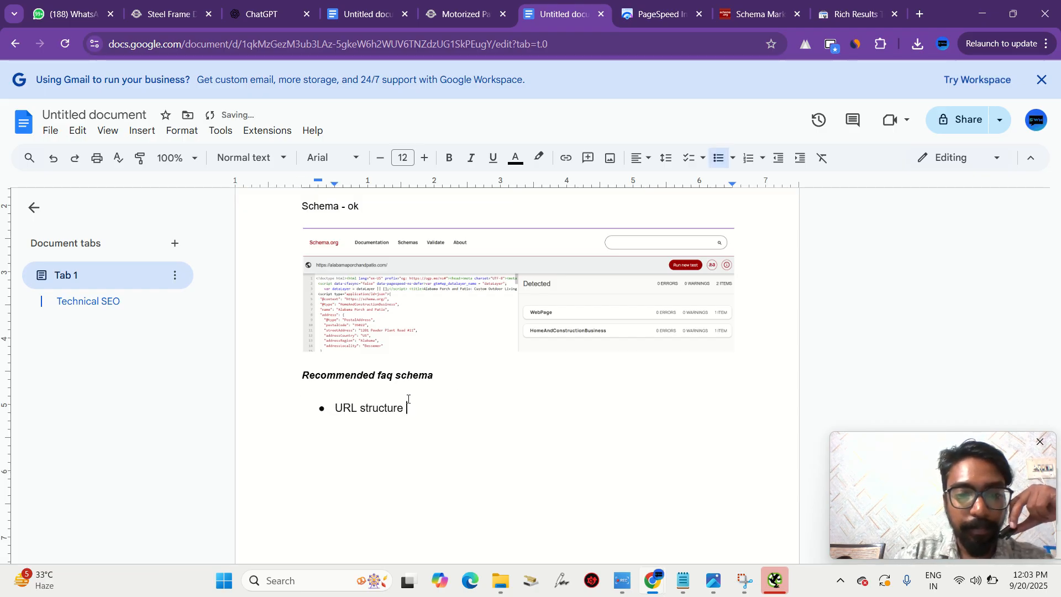
# - Remove the bullet from the "URL structure" line and complete it as "URL structure is good."
pyautogui.tripleClick(369, 410)
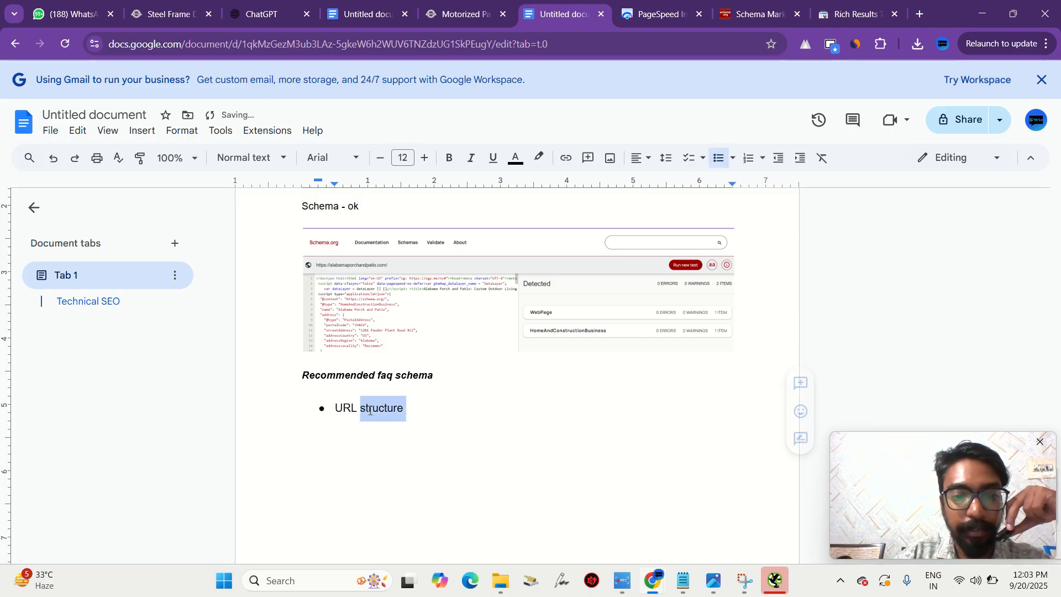
pyautogui.click(731, 159)
pyautogui.click(719, 159)
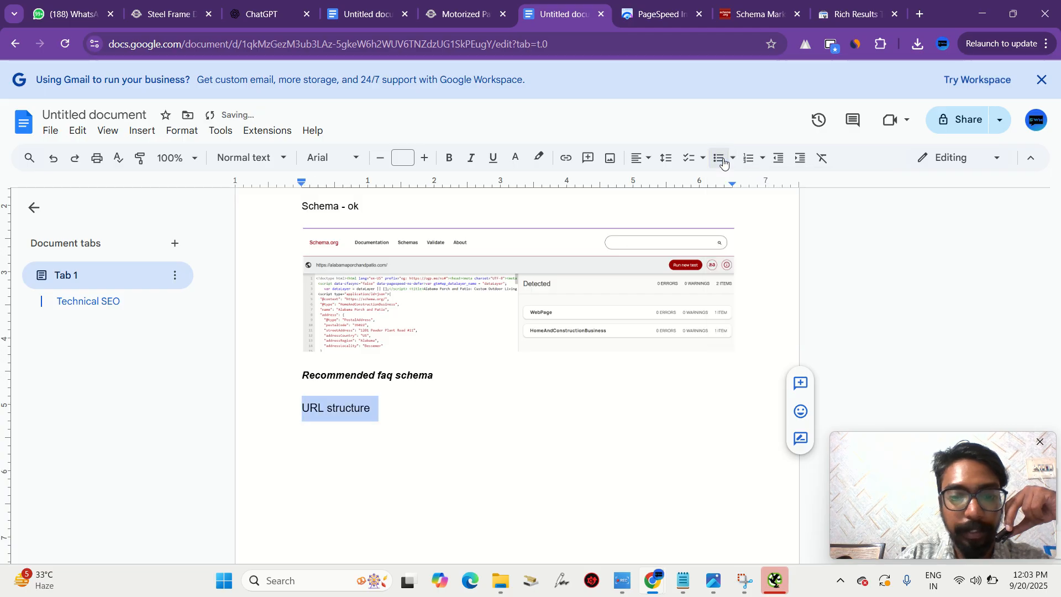
pyautogui.click(391, 415)
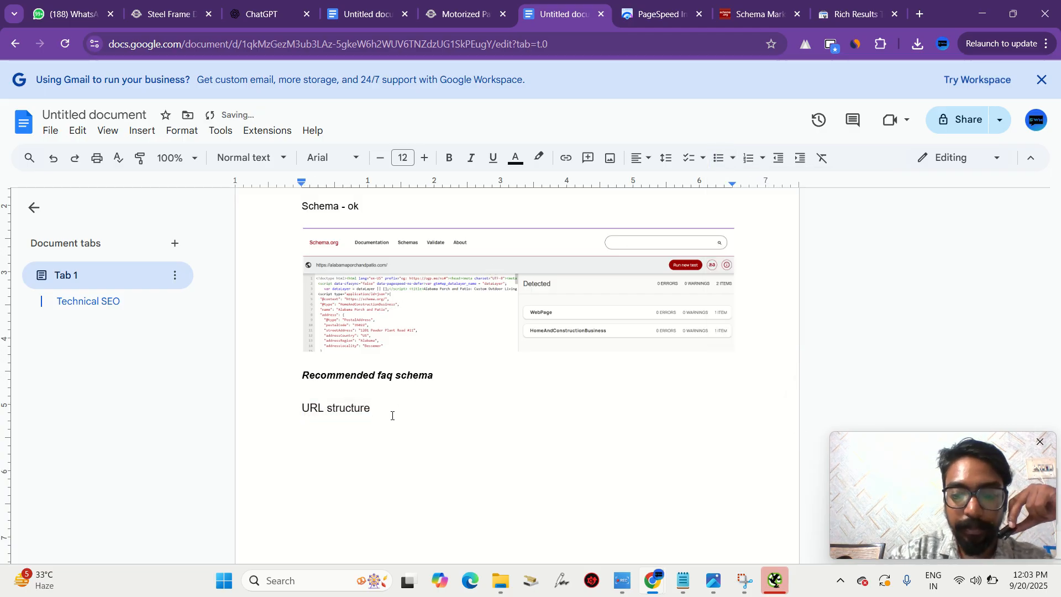
pyautogui.write('-')
pyautogui.press('BackSpace')
pyautogui.write('is ')
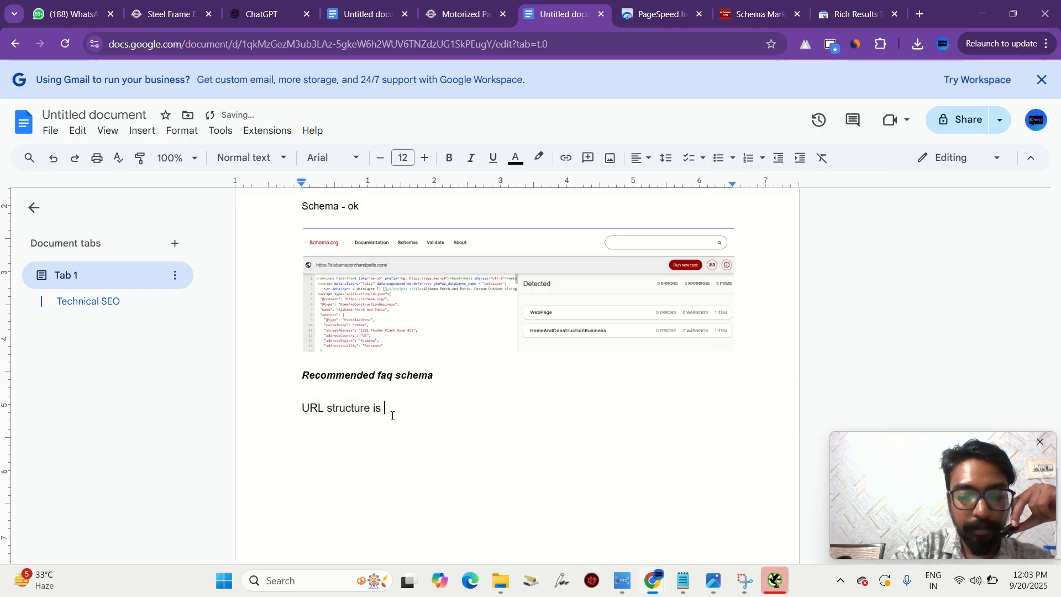
pyautogui.write('goo')
pyautogui.press('BackSpace')
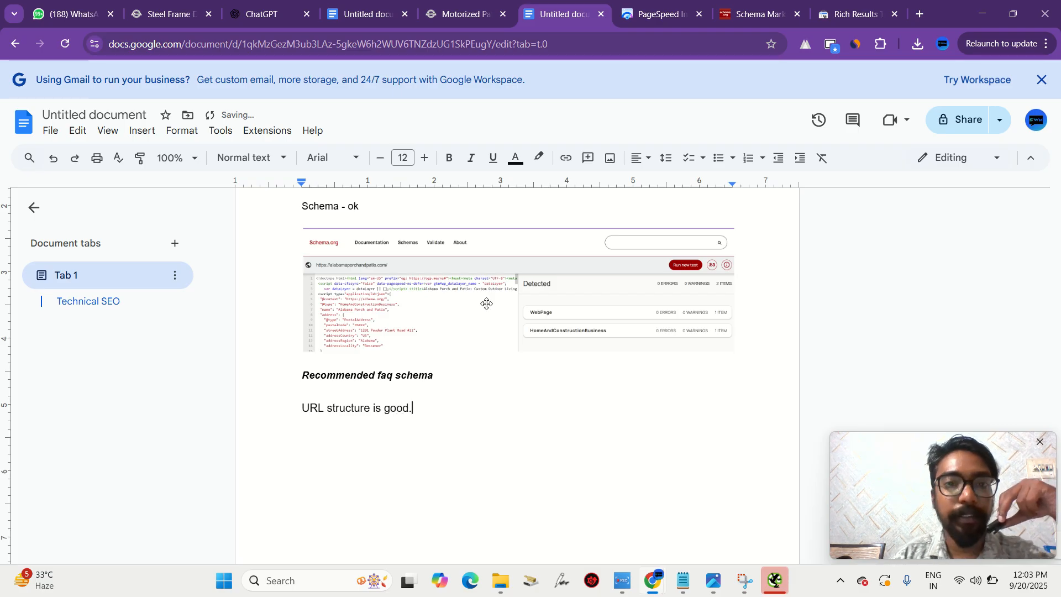
# - Copy "Secure and accessible navigation/menu." from the SEO checklist and paste it below the URL structure line in the audit document
pyautogui.click(348, 3)
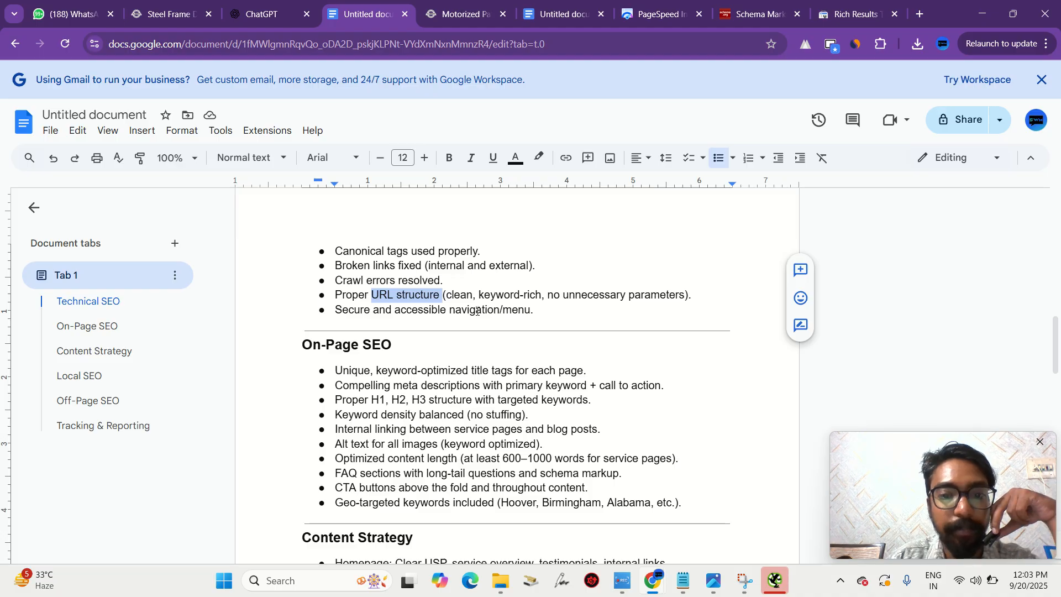
pyautogui.tripleClick(420, 307)
pyautogui.hotkey('ctrl', 'c')
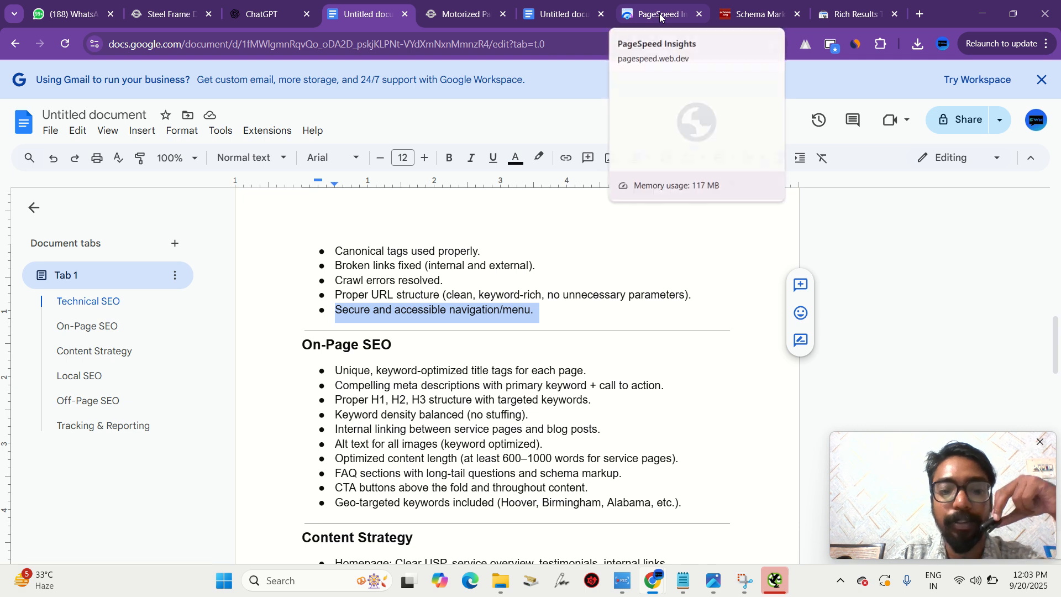
pyautogui.click(579, 23)
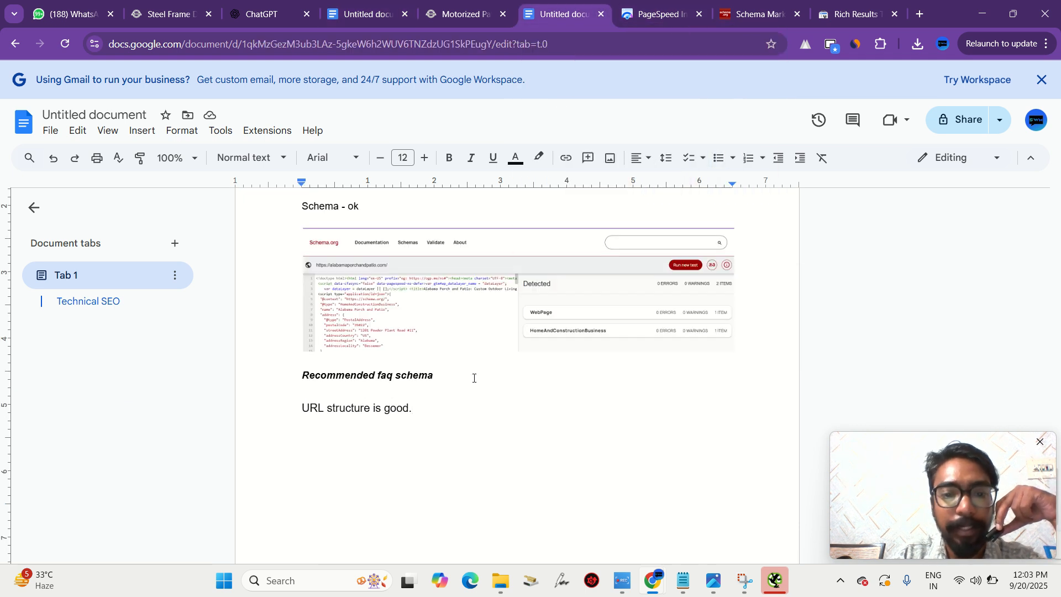
pyautogui.press('Return')
pyautogui.hotkey('ctrl', 'v')
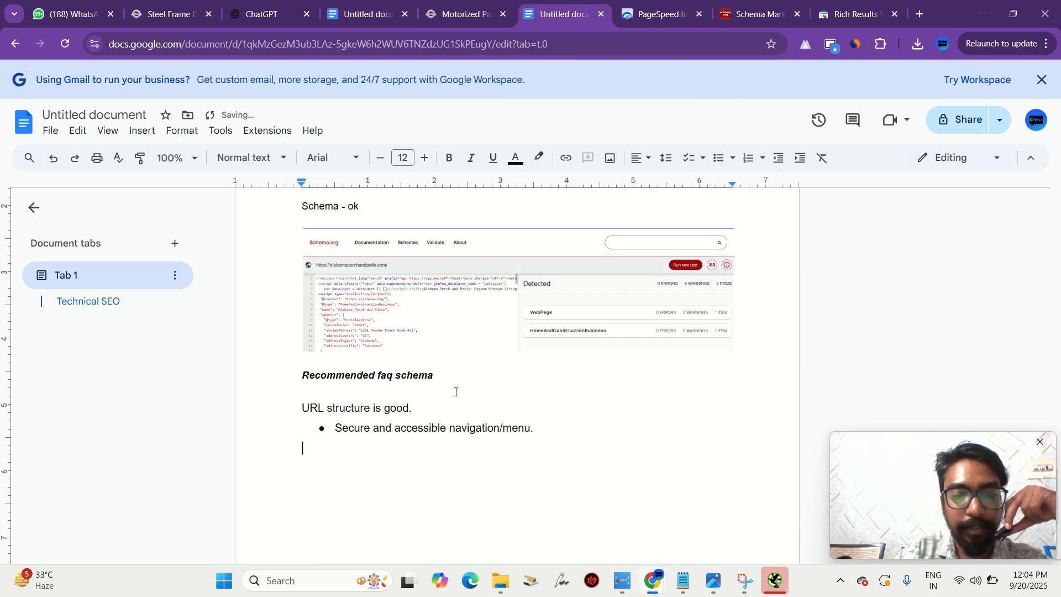
# - Replace the pasted navigation bullet with the unbulleted line "Navigation is also good."
pyautogui.tripleClick(405, 432)
pyautogui.click(405, 433)
pyautogui.press('BackSpace')
pyautogui.press('BackSpace')
pyautogui.press('BackSpace')
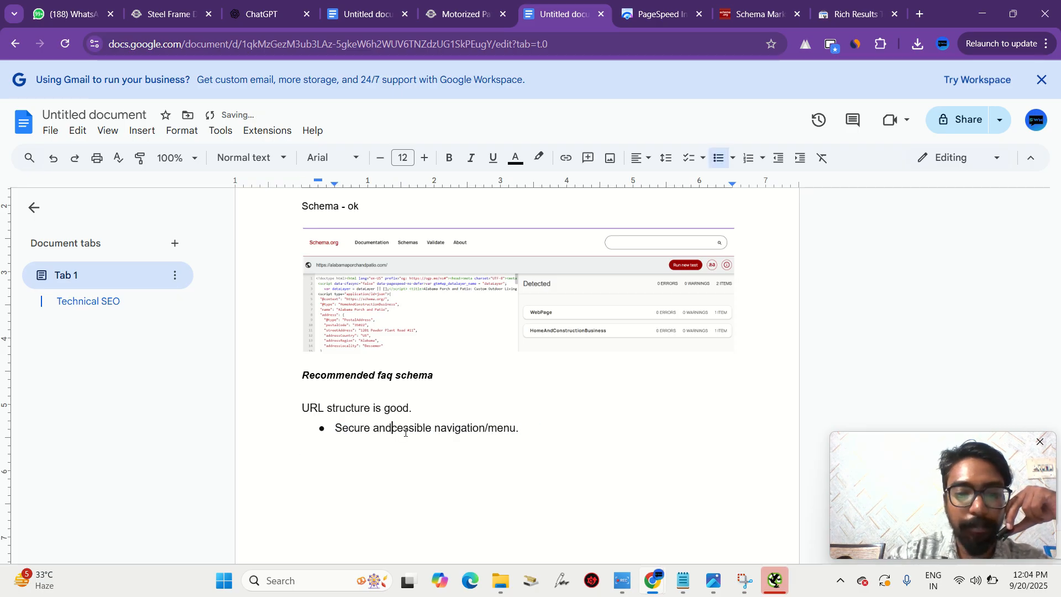
pyautogui.tripleClick(396, 429)
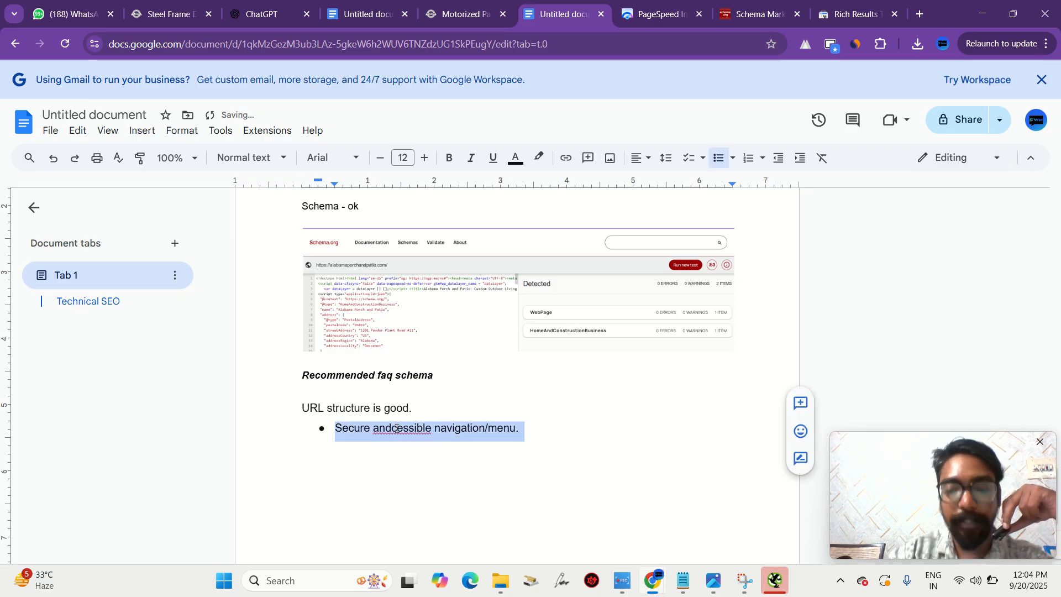
pyautogui.press('BackSpace')
pyautogui.press('BackSpace')
pyautogui.write('Navigation is a')
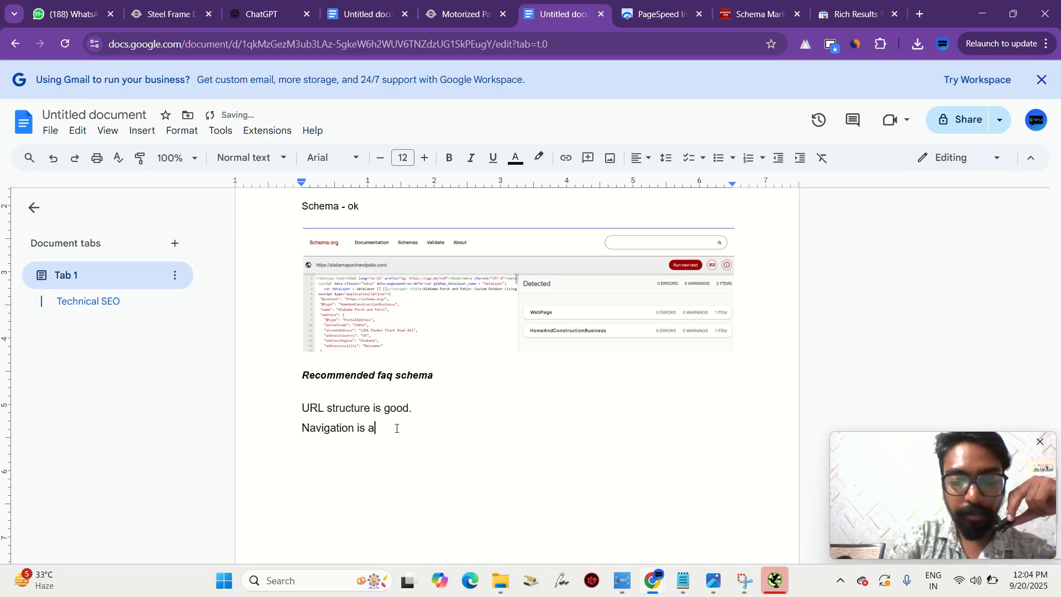
pyautogui.write('lso good.')
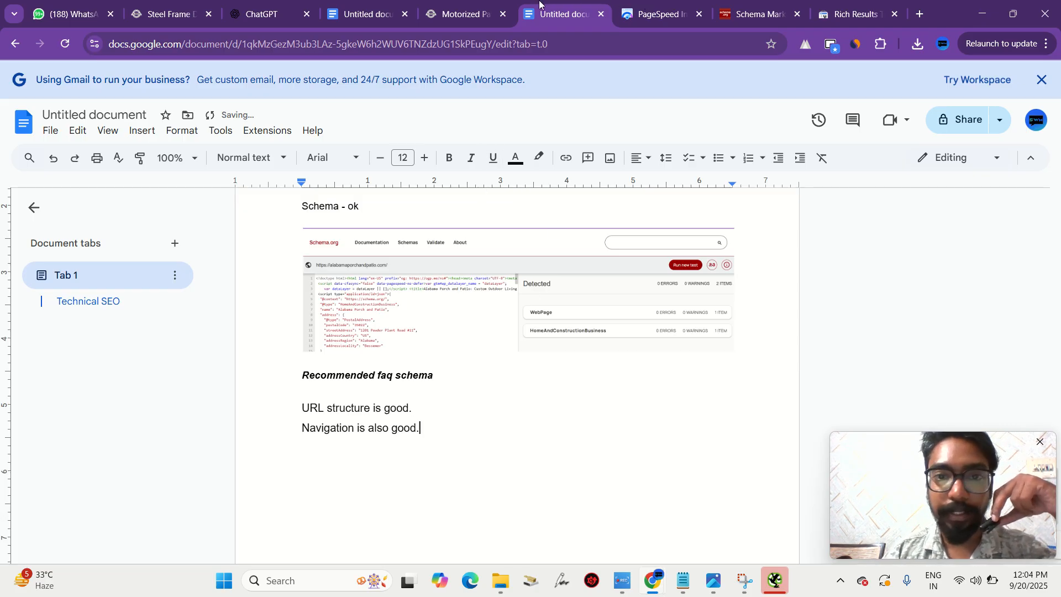
pyautogui.click(776, 580)
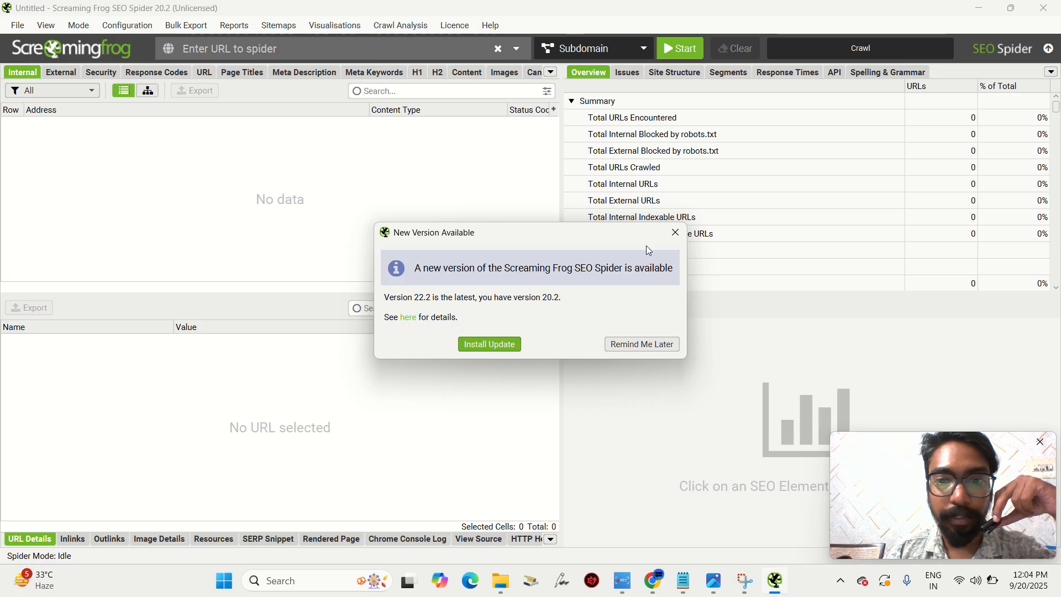
pyautogui.click(678, 241)
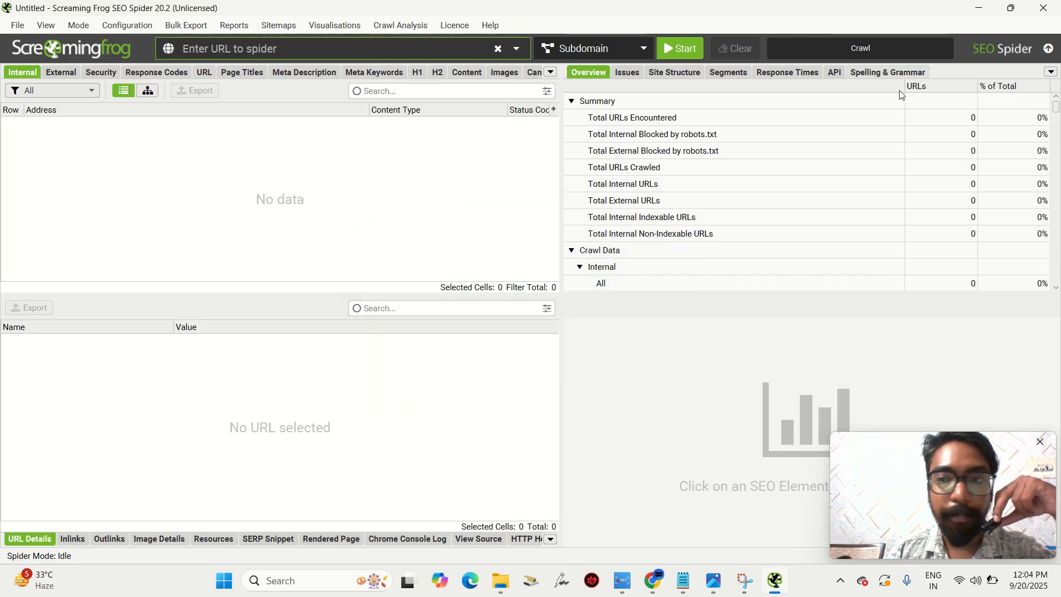
pyautogui.moveTo(661, 581)
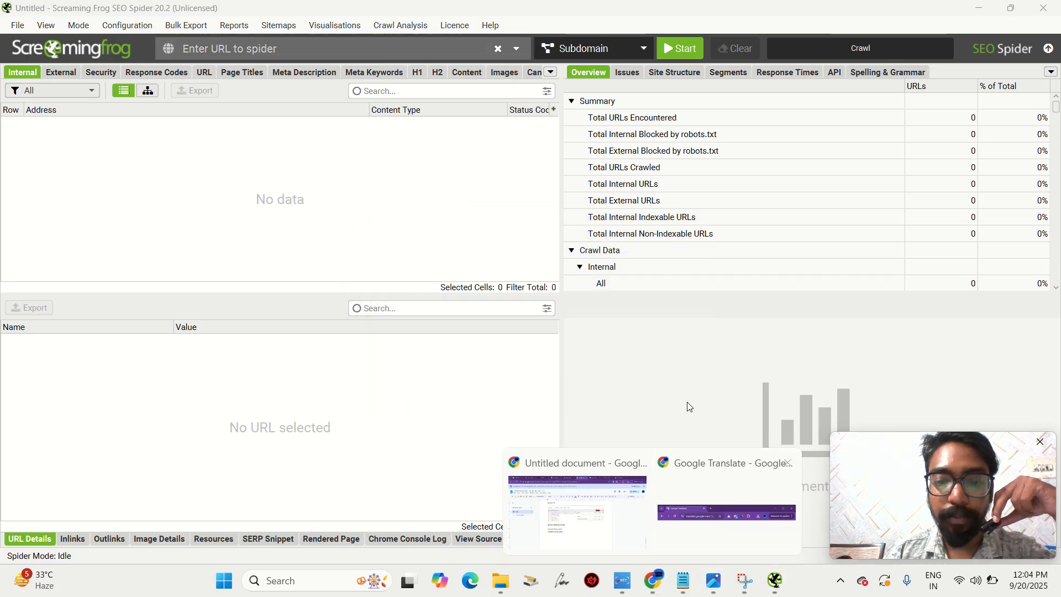
pyautogui.click(633, 473)
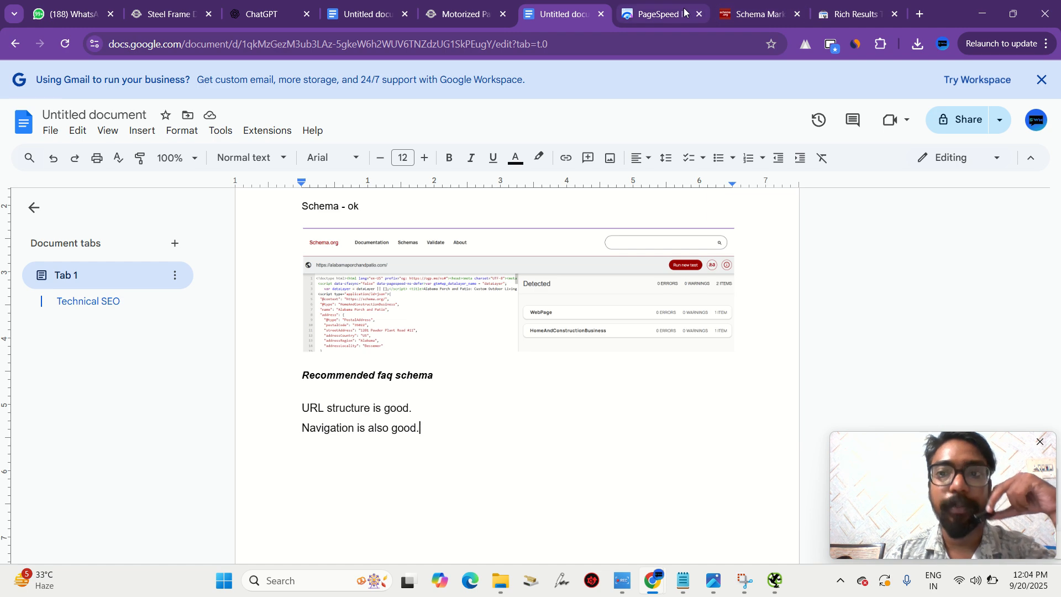
pyautogui.click(451, 4)
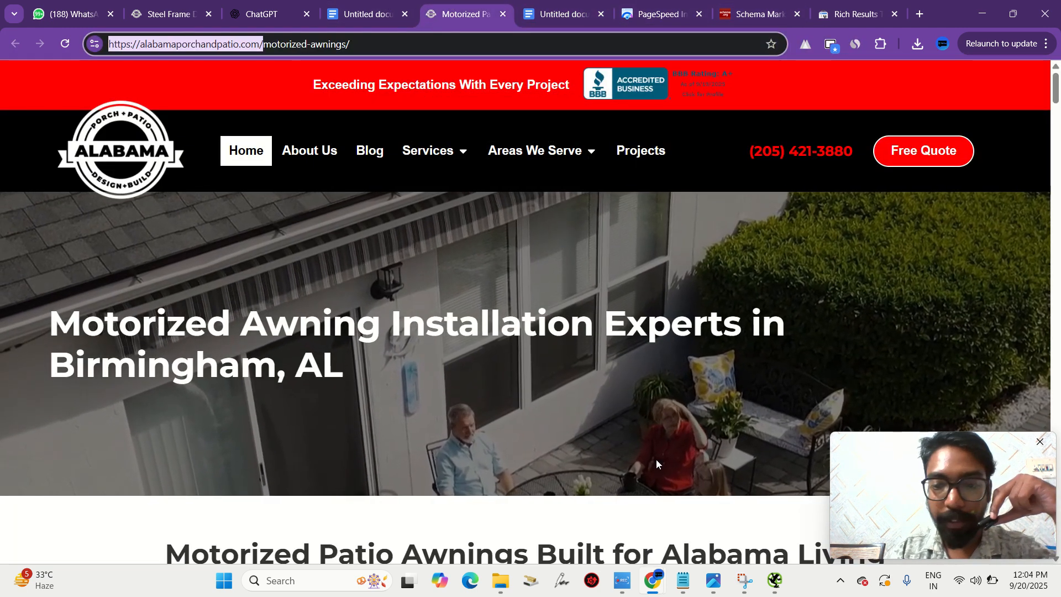
pyautogui.hotkey('alt', 'Tab')
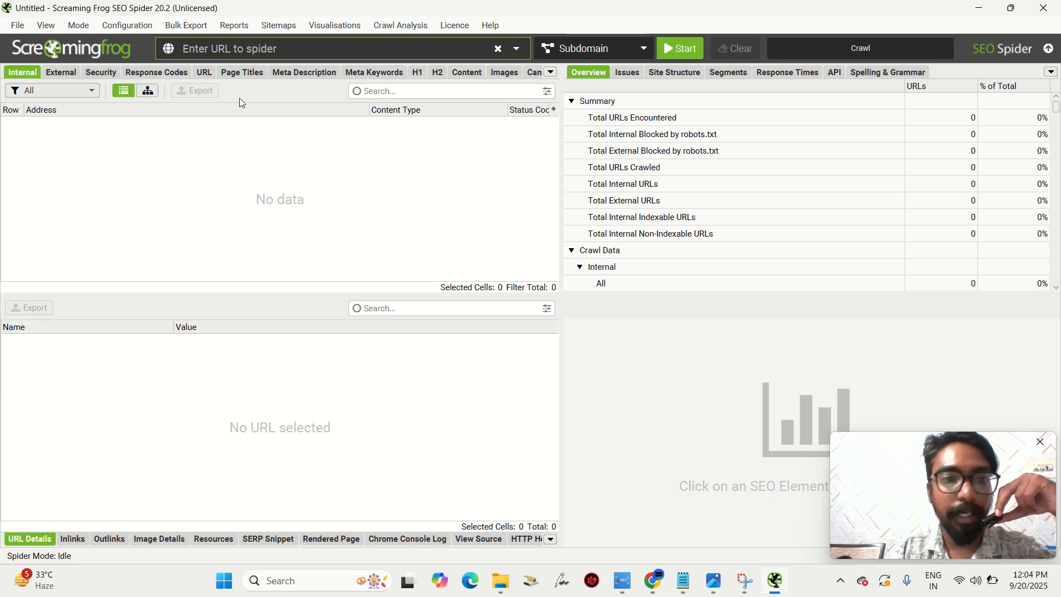
pyautogui.click(247, 56)
pyautogui.write('https://alabamaporchandpatio.com/')
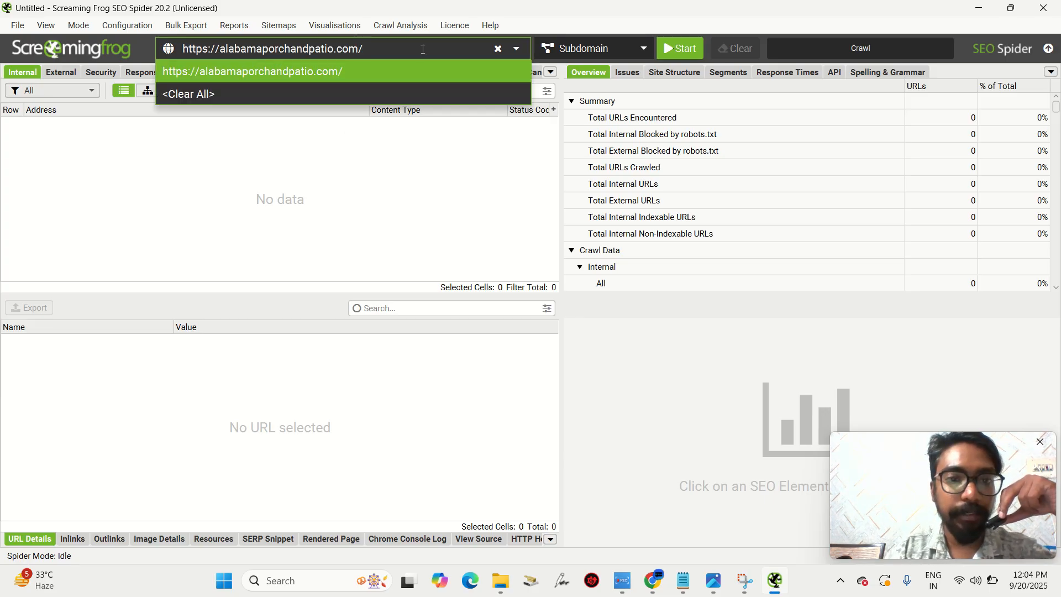
pyautogui.click(317, 68)
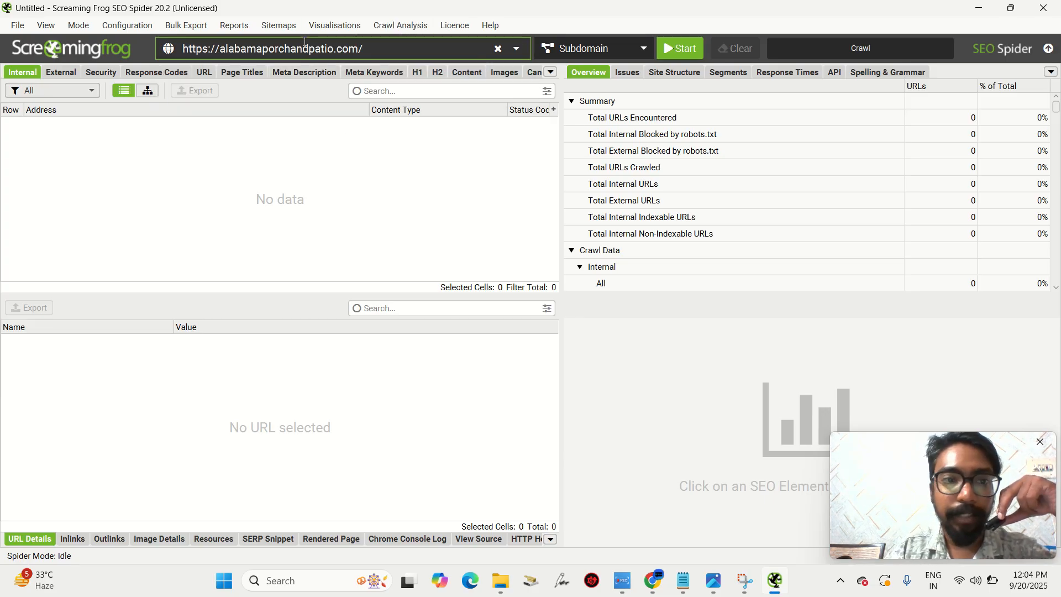
# - Crawl the Alabama Porch and Patio site in Spider mode, dismissing the crawl limit notice
pyautogui.click(78, 25)
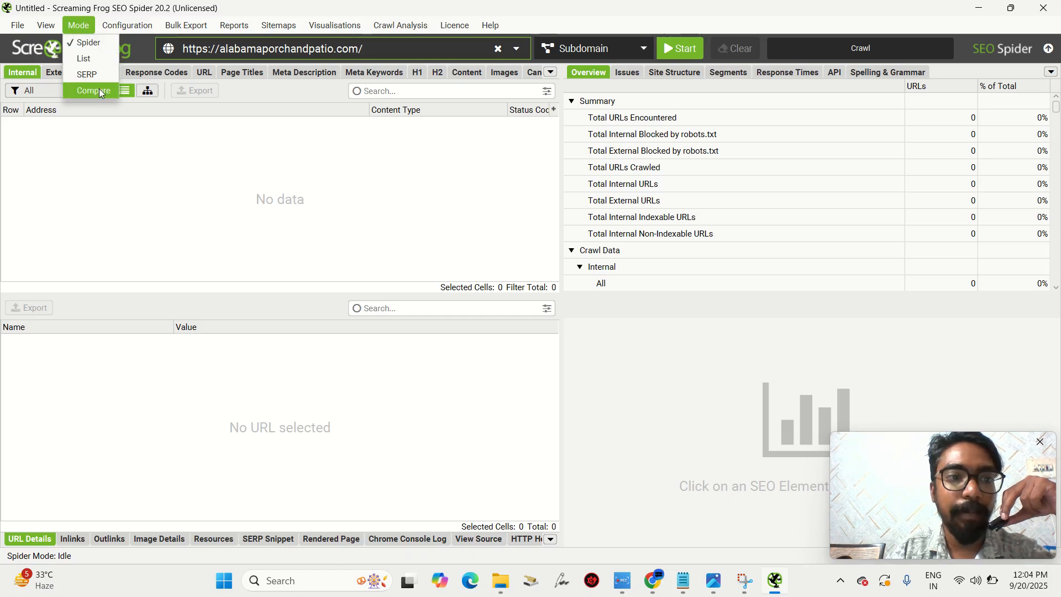
pyautogui.click(210, 141)
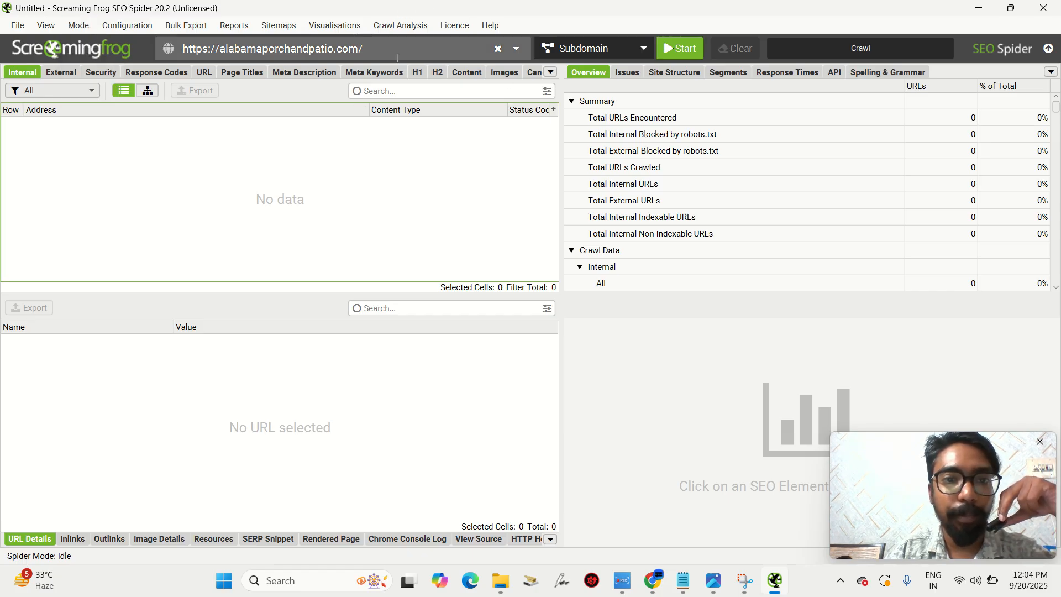
pyautogui.click(678, 48)
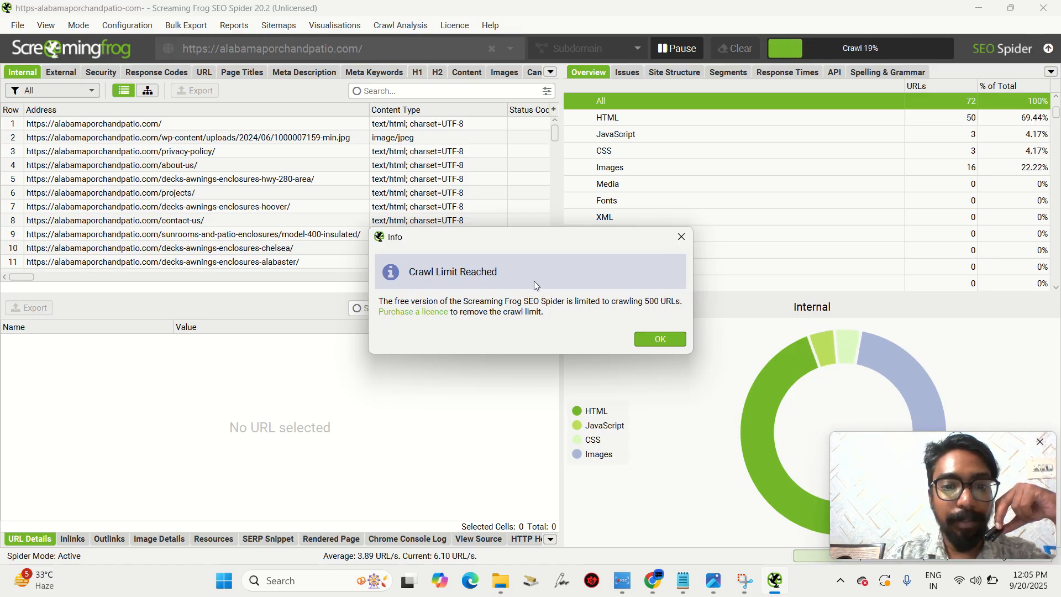
pyautogui.click(681, 238)
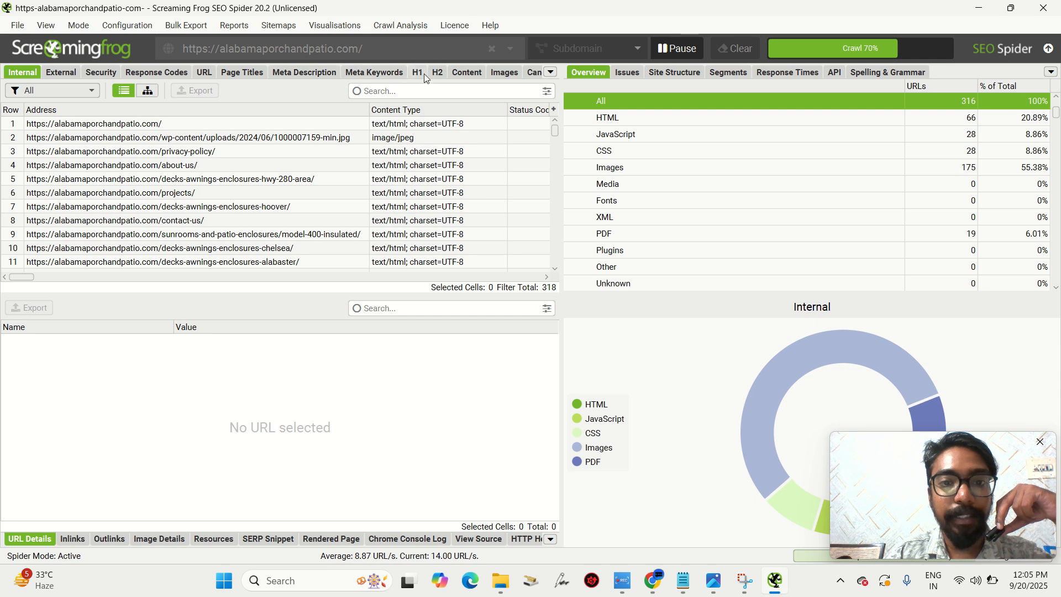
pyautogui.click(550, 74)
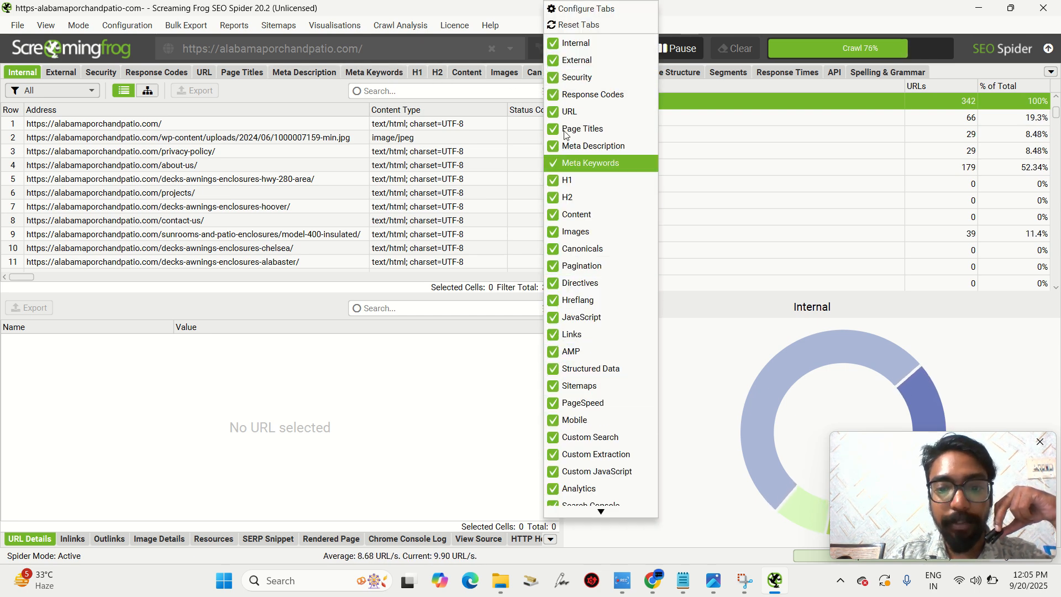
pyautogui.click(457, 341)
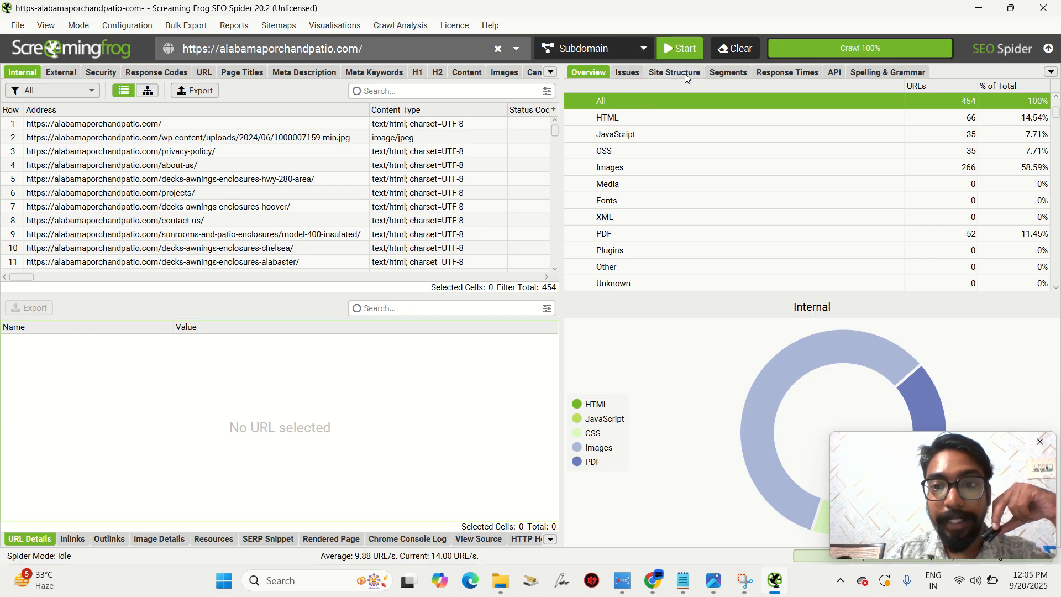
# - Review the crawl issues, examining the pages with multiple H1s and the word counts of the low content pages
pyautogui.click(628, 72)
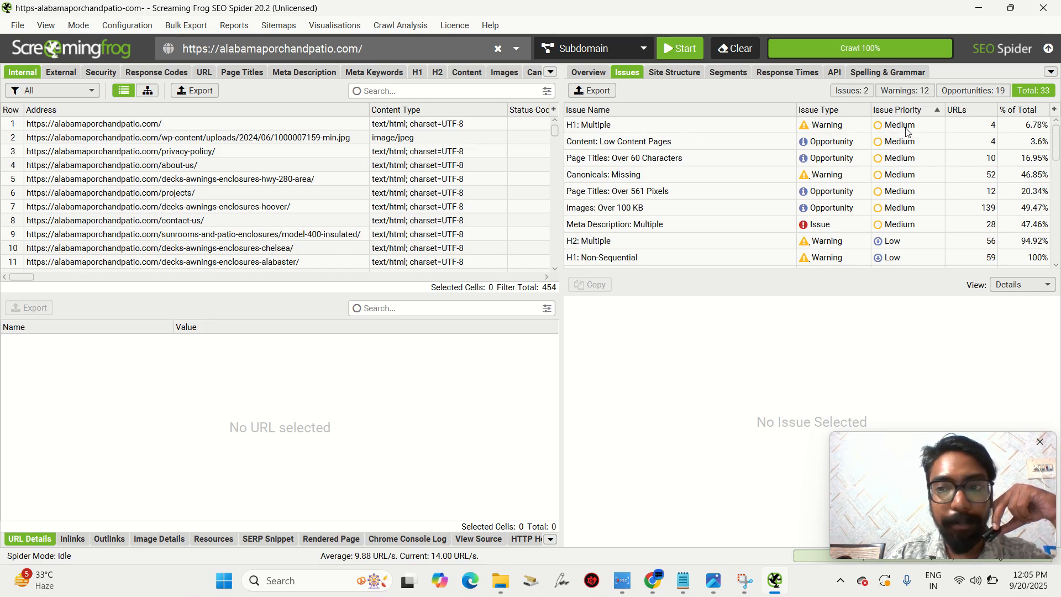
pyautogui.click(983, 124)
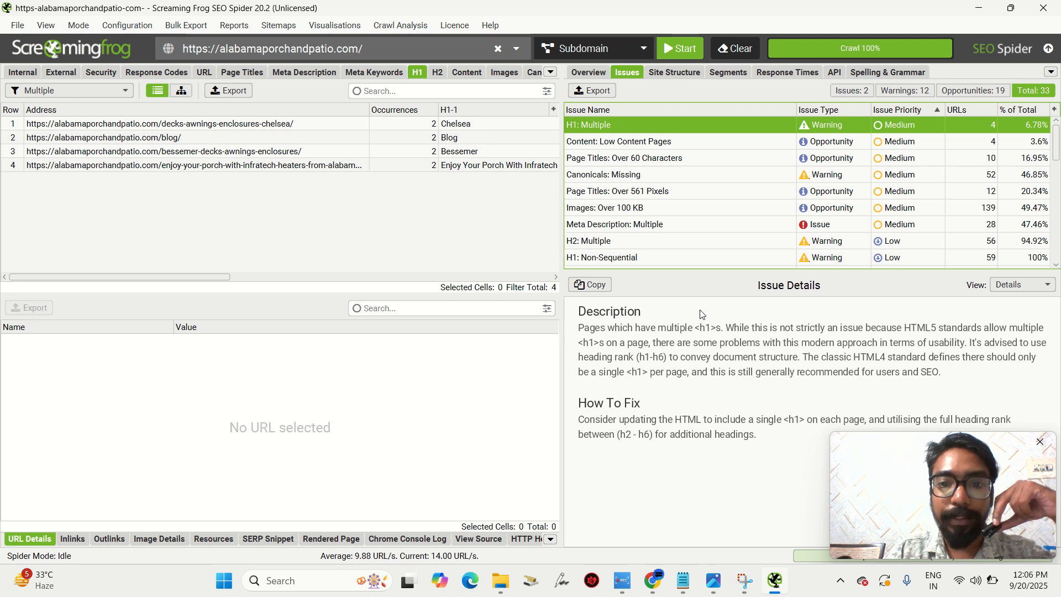
pyautogui.click(630, 142)
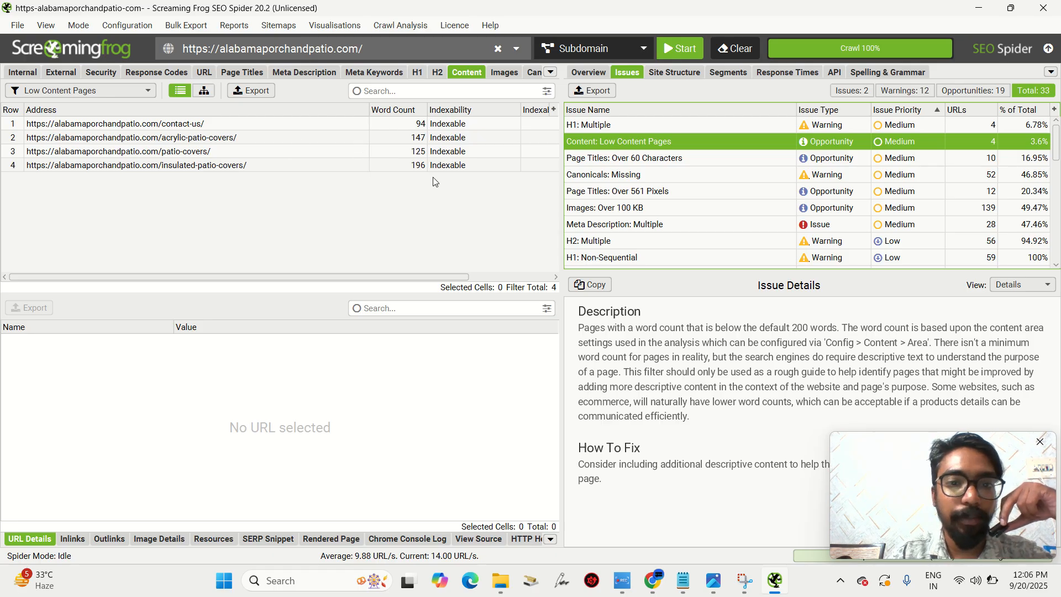
pyautogui.click(419, 140)
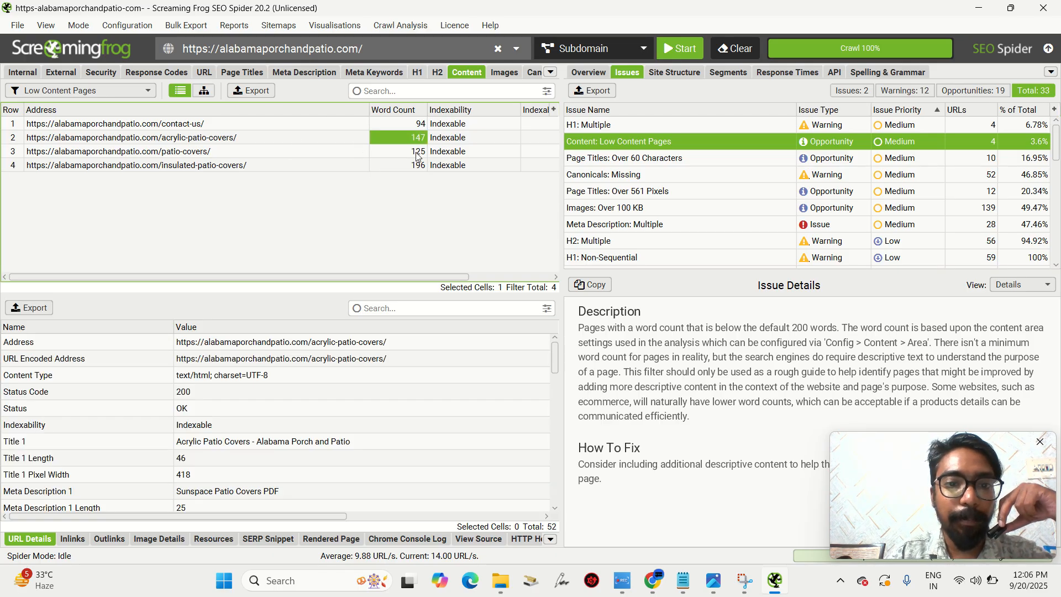
pyautogui.click(417, 154)
pyautogui.click(419, 167)
pyautogui.click(403, 128)
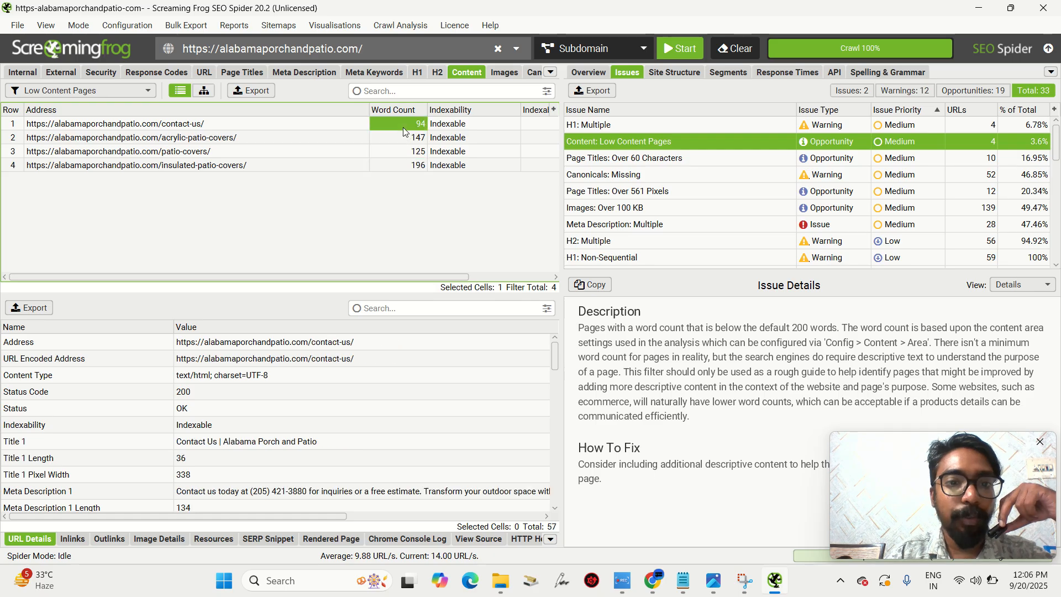
# - Check the crawl overview and return to the affected pages of the "H1: Multiple" issue
pyautogui.click(581, 75)
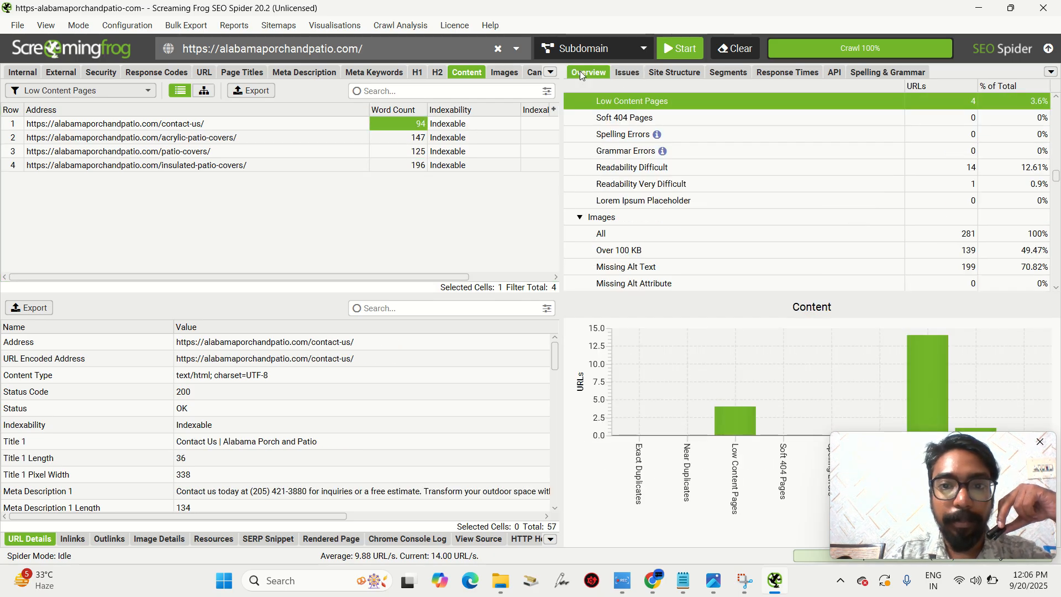
pyautogui.click(626, 74)
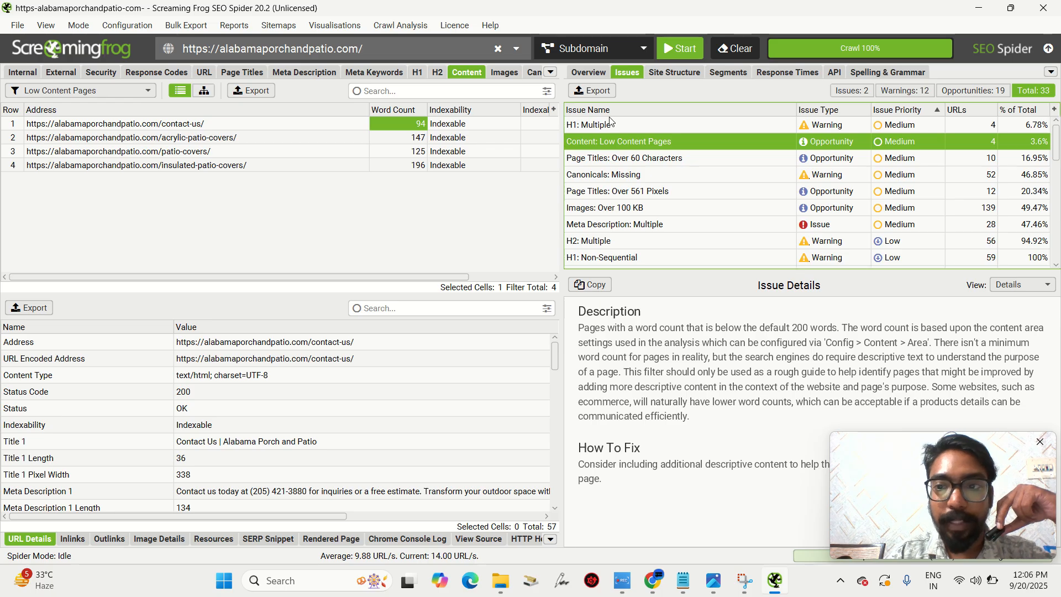
pyautogui.click(591, 128)
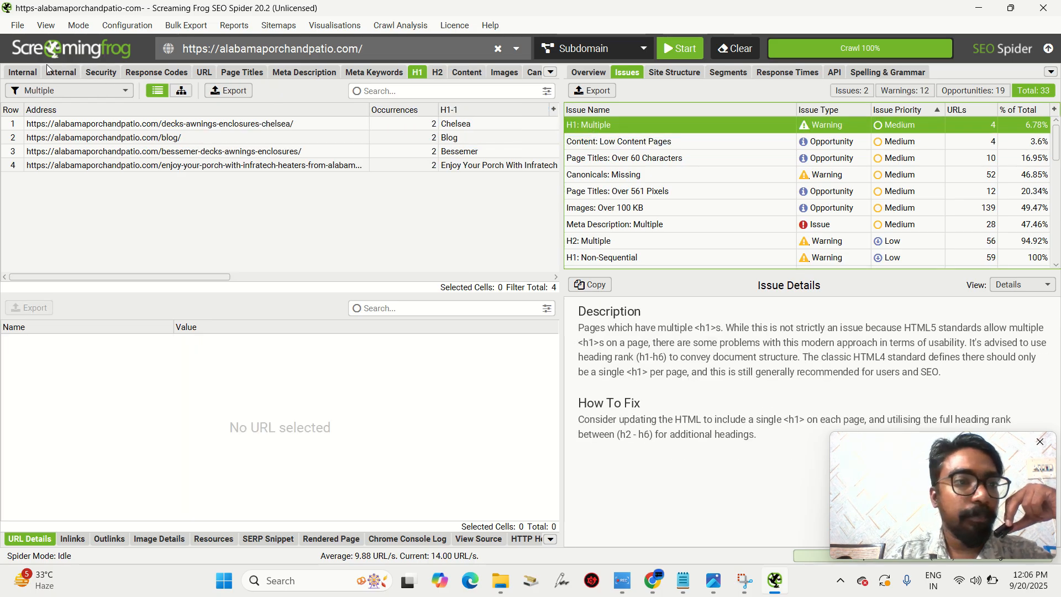
# - Export the internal and external Client Error (4xx) inlinks of the crawl as client_error_(4xx)_inlinks.csv in the default directory
pyautogui.click(24, 74)
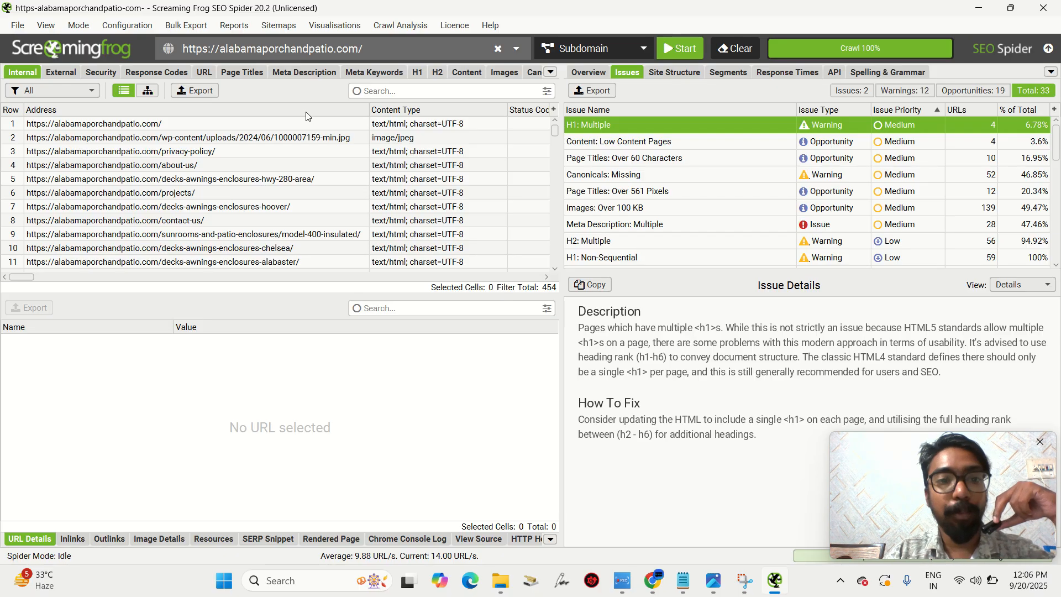
pyautogui.click(182, 26)
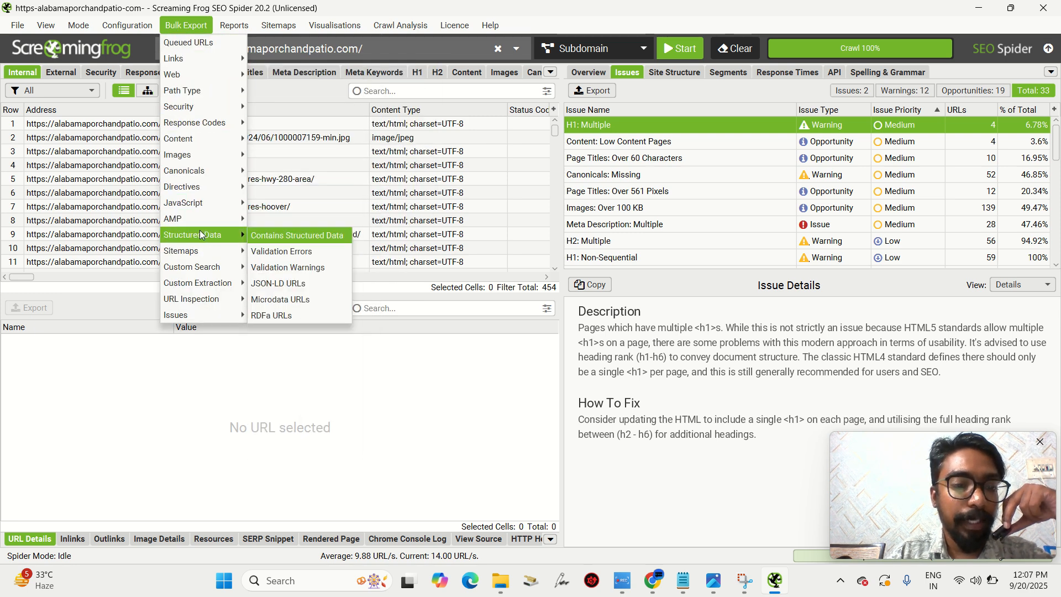
pyautogui.moveTo(200, 252)
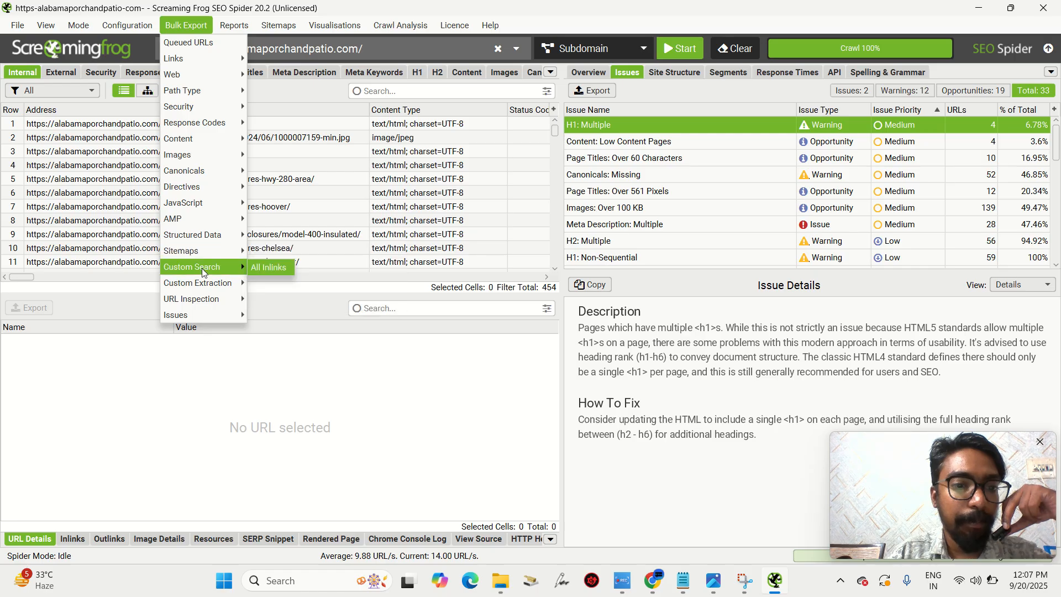
pyautogui.moveTo(198, 128)
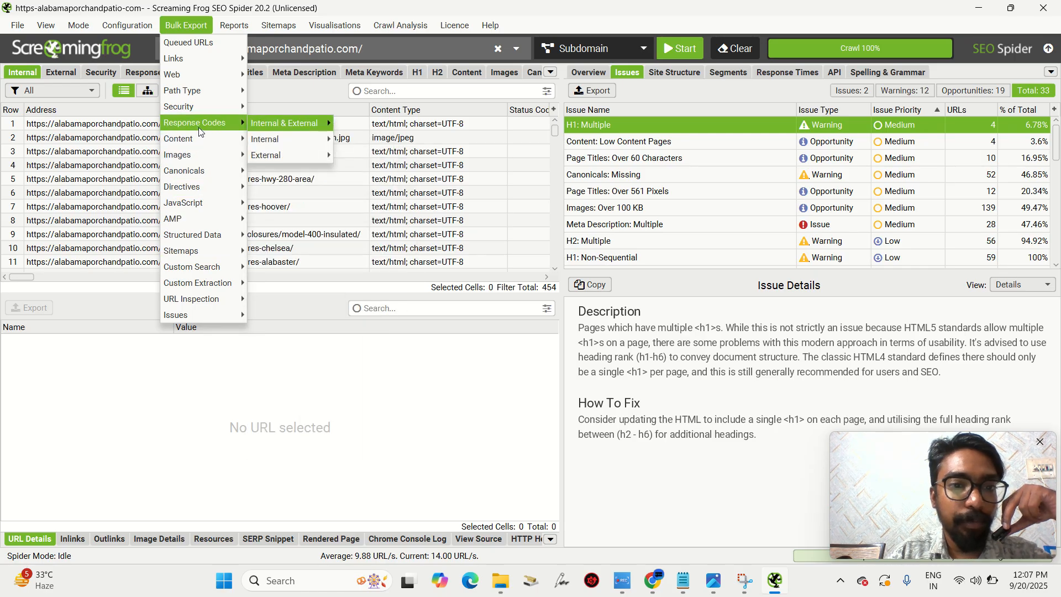
pyautogui.moveTo(271, 129)
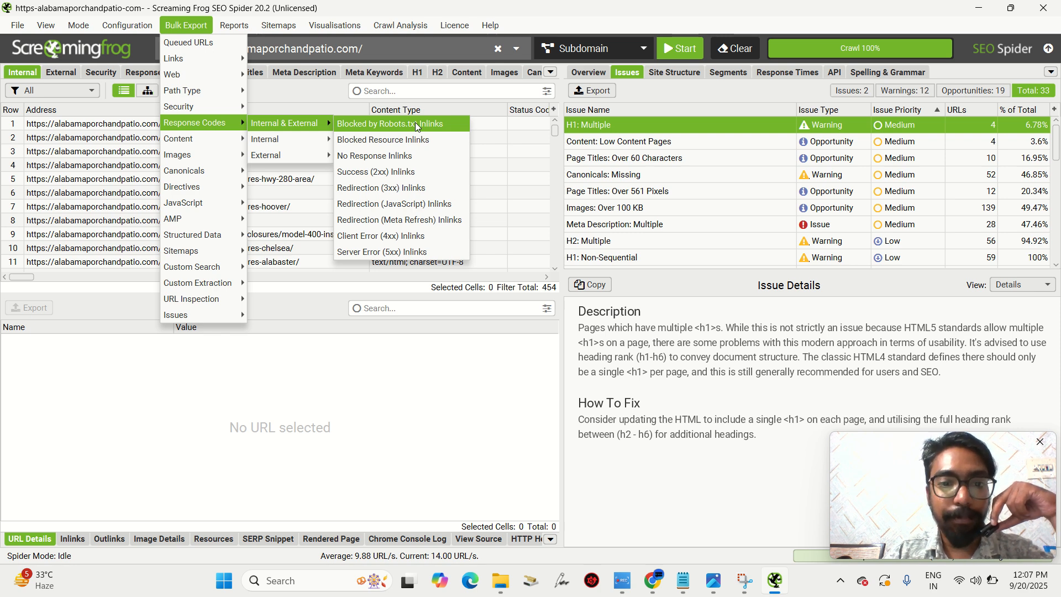
pyautogui.click(393, 234)
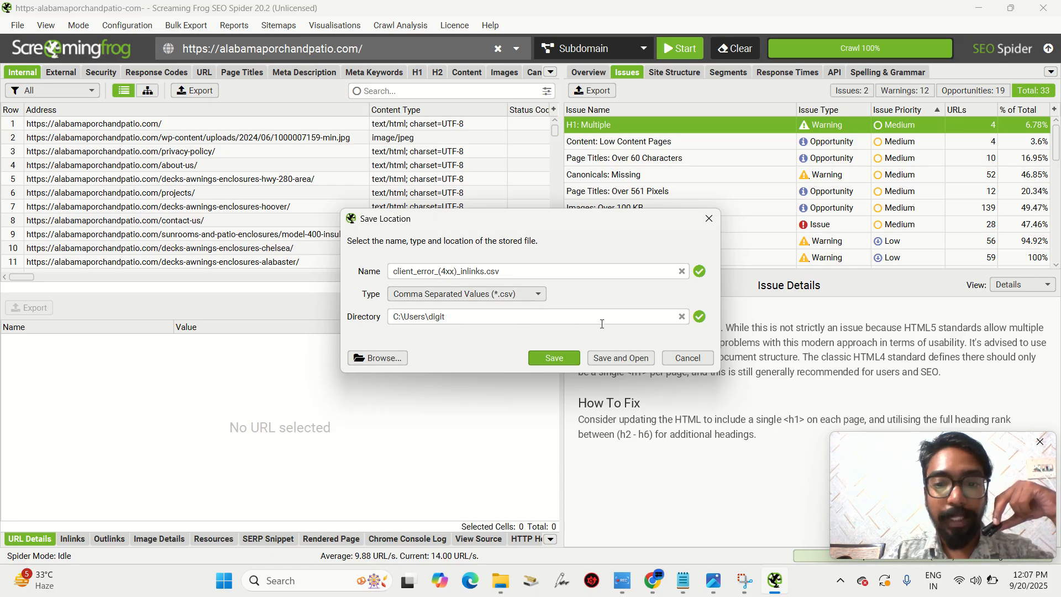
pyautogui.click(555, 358)
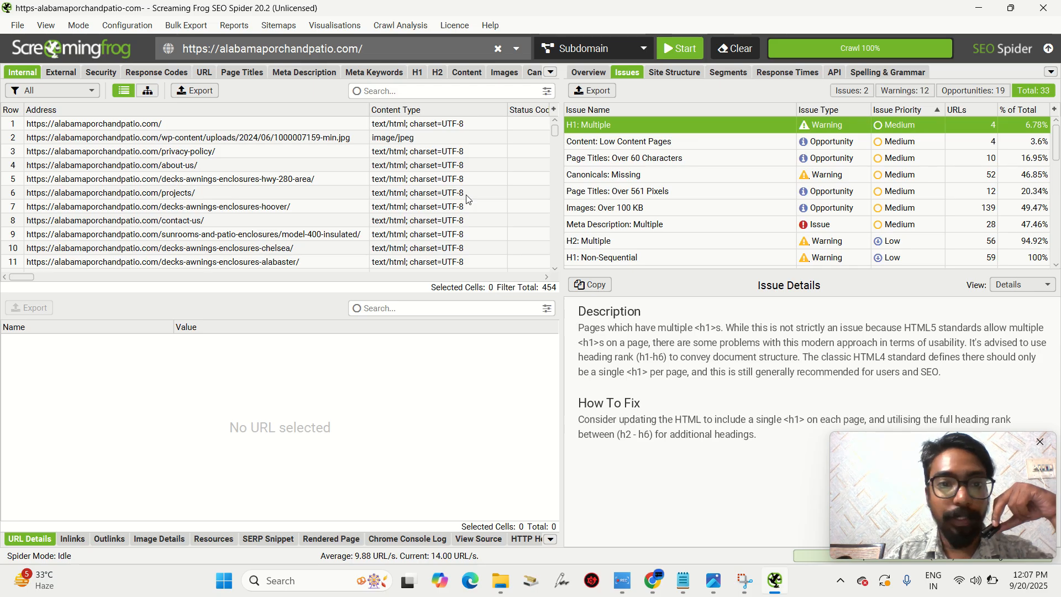
# - Check the status codes of the external URLs and filter the external list to HTML
pyautogui.click(67, 73)
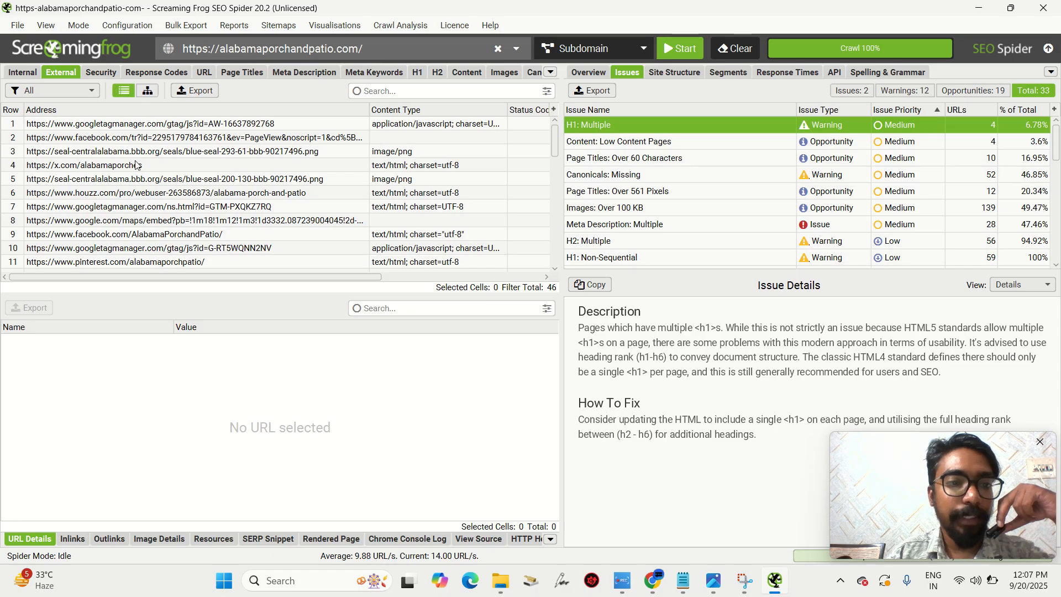
pyautogui.moveTo(221, 277); pyautogui.dragTo(330, 277)
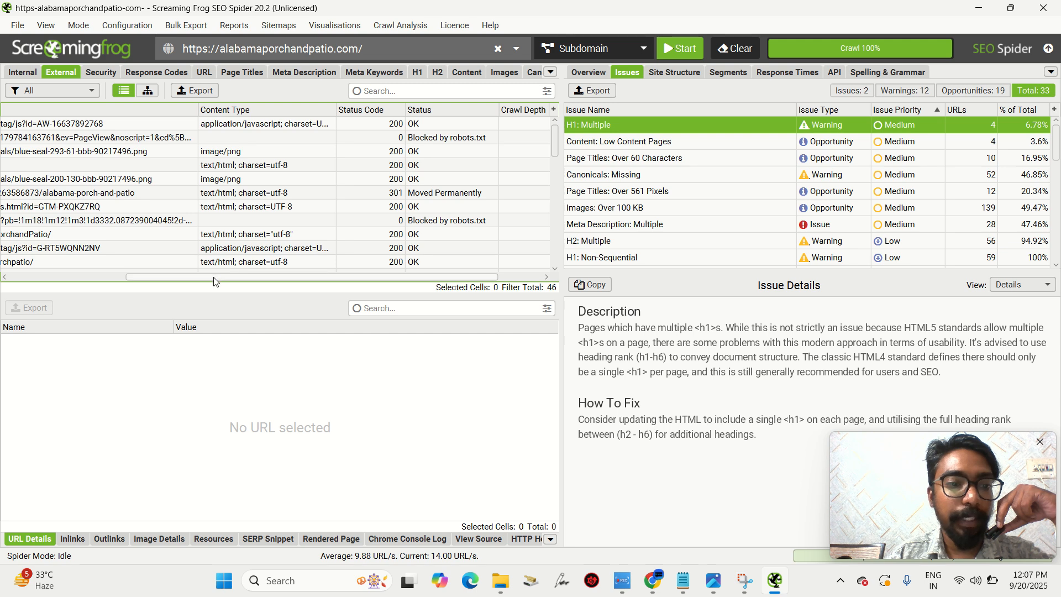
pyautogui.moveTo(202, 277); pyautogui.dragTo(84, 280)
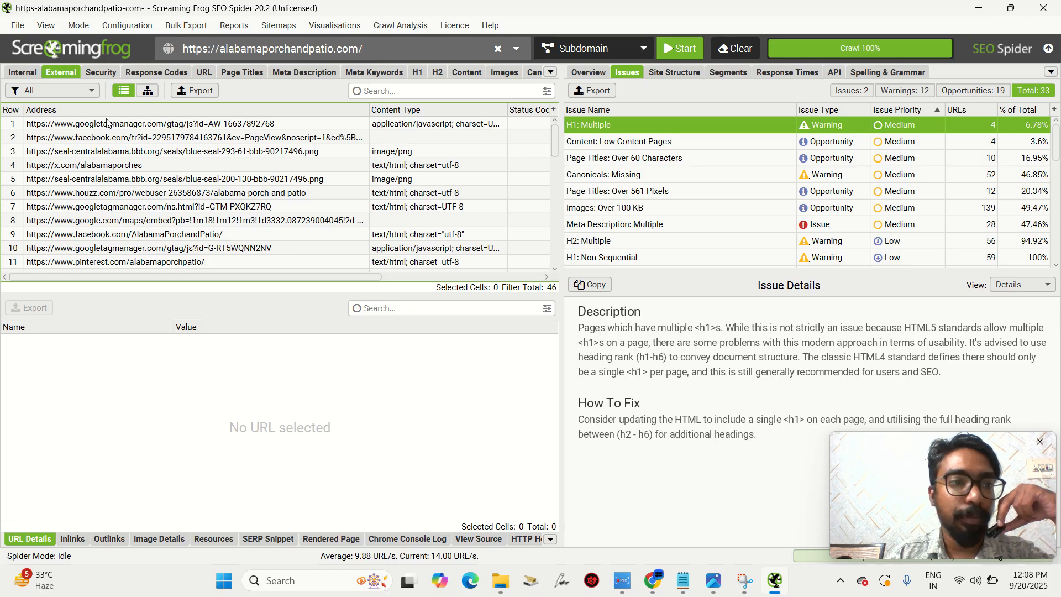
pyautogui.click(71, 92)
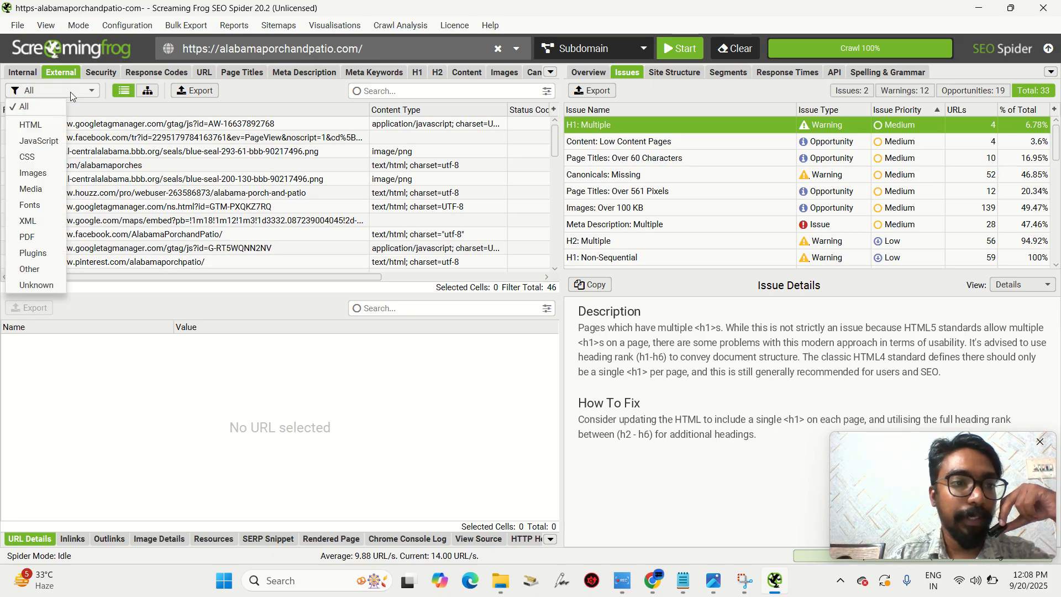
pyautogui.click(49, 123)
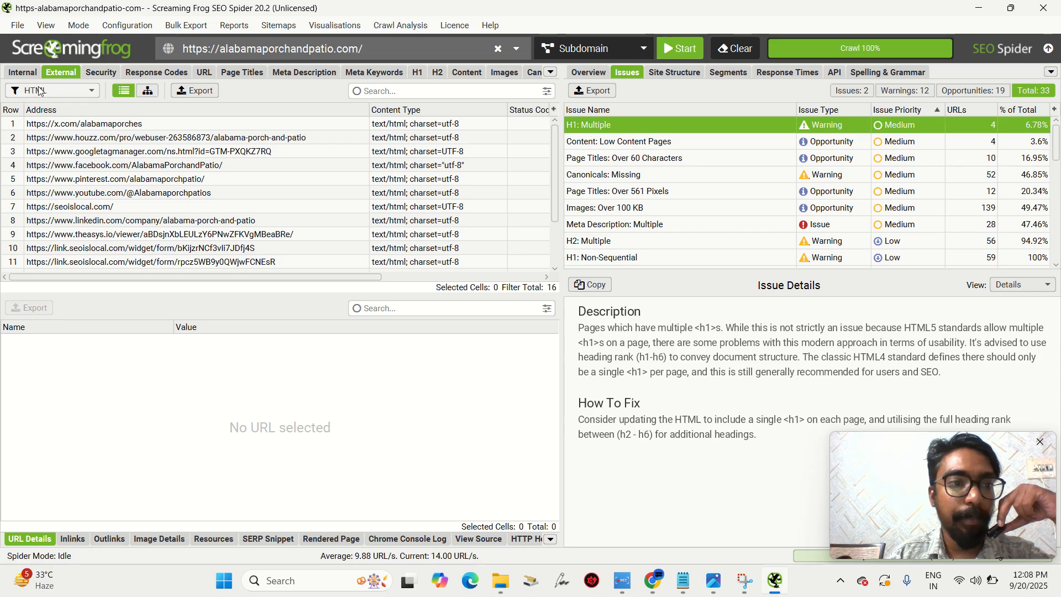
# - Return to the internal URLs and filter that list to HTML pages only
pyautogui.click(22, 72)
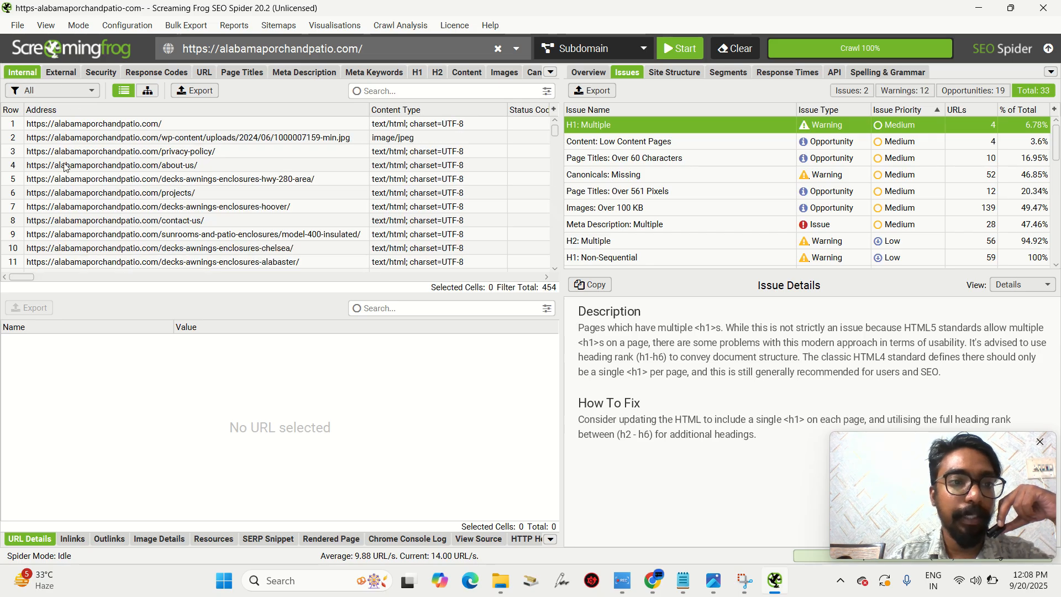
pyautogui.click(338, 143)
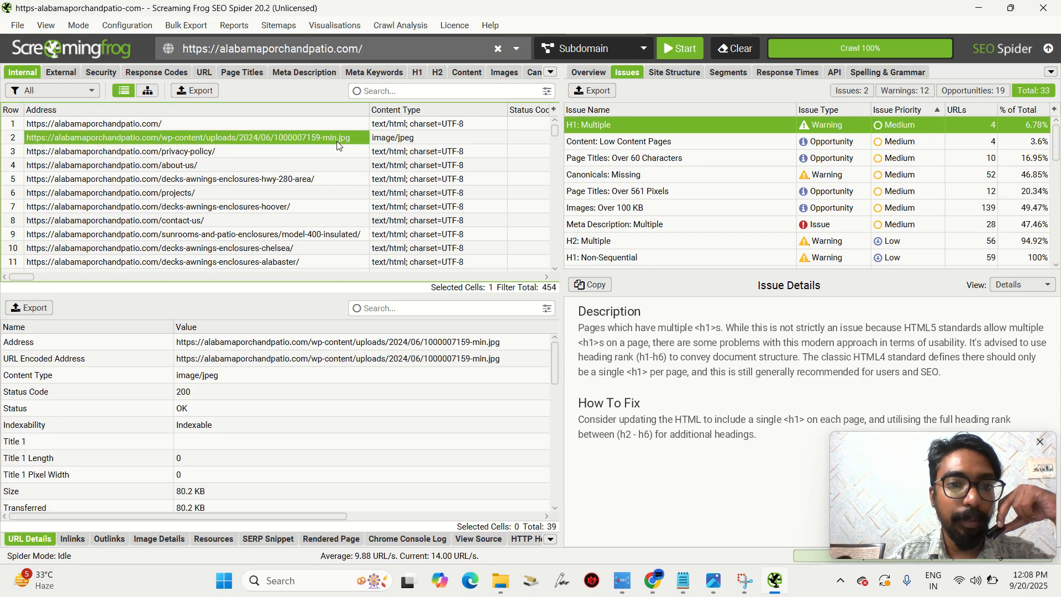
pyautogui.click(164, 121)
pyautogui.click(74, 93)
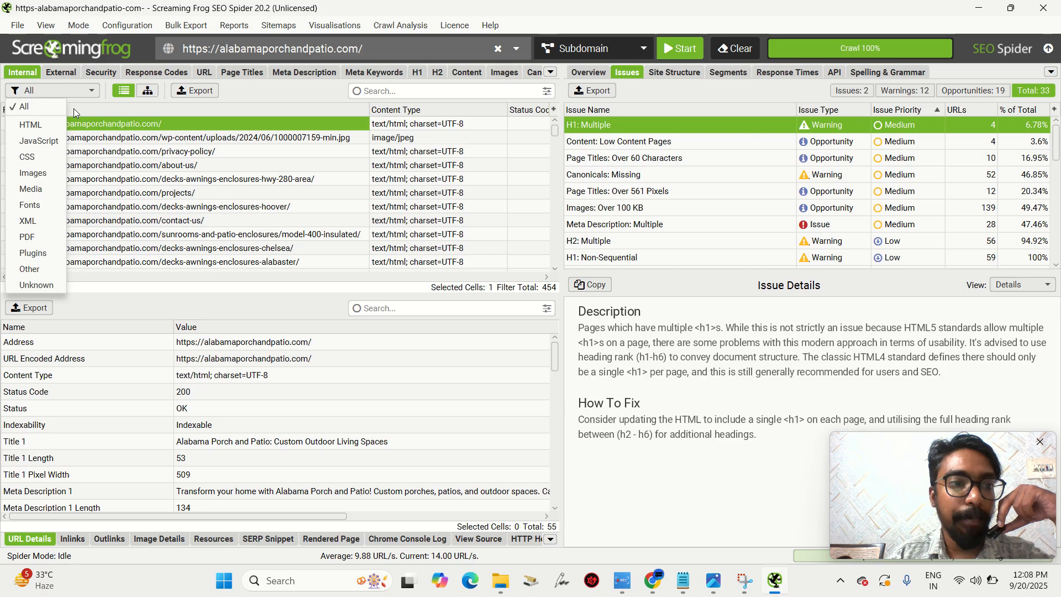
pyautogui.click(50, 126)
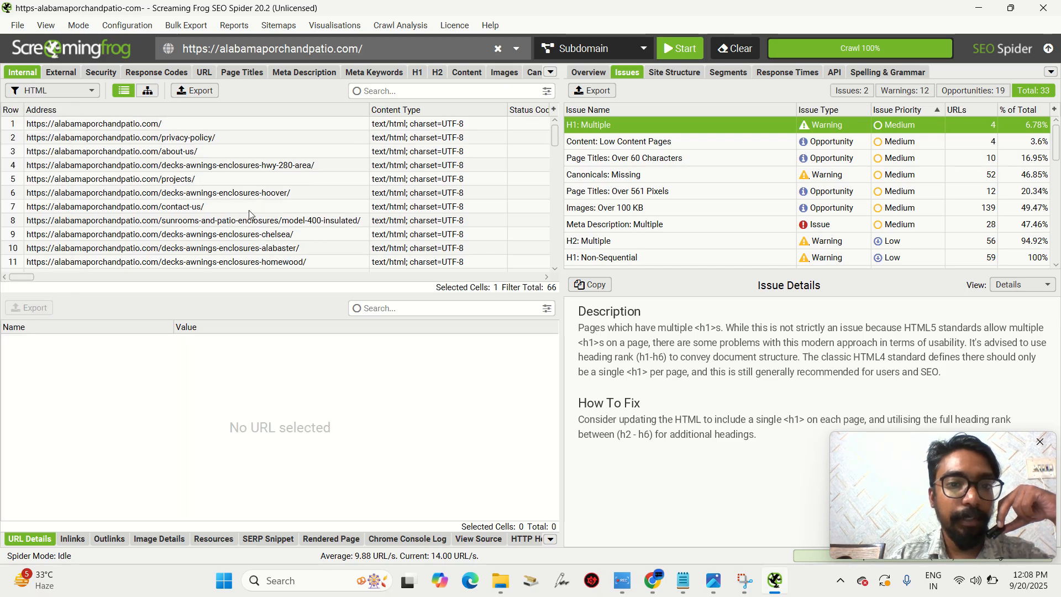
# - Examine the page titles, meta descriptions and their lengths for the internal HTML pages
pyautogui.scroll(-3, 298, 182)
pyautogui.scroll(3, 387, 166)
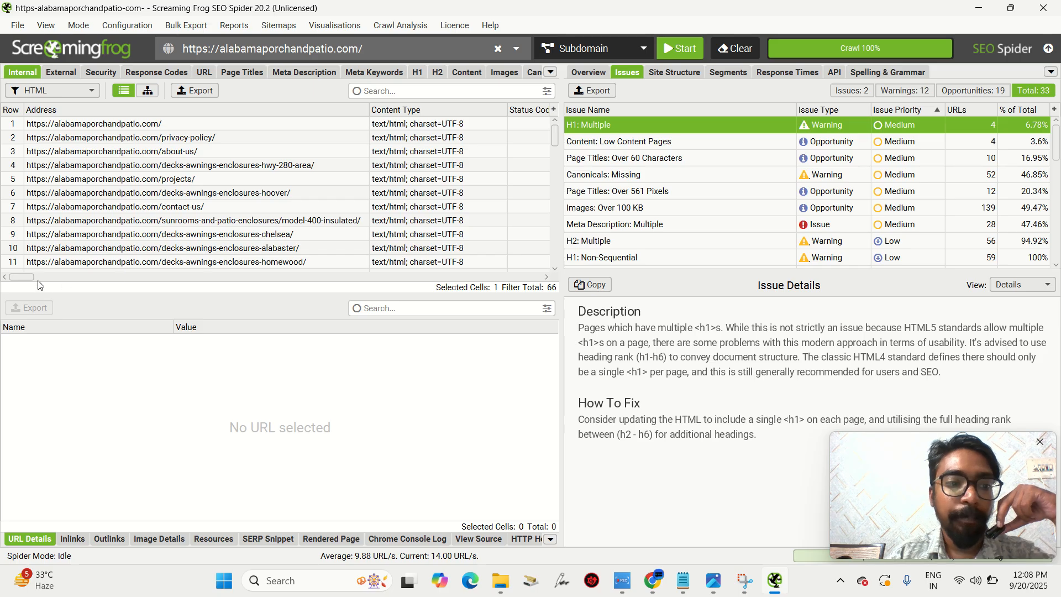
pyautogui.moveTo(32, 277); pyautogui.dragTo(68, 276)
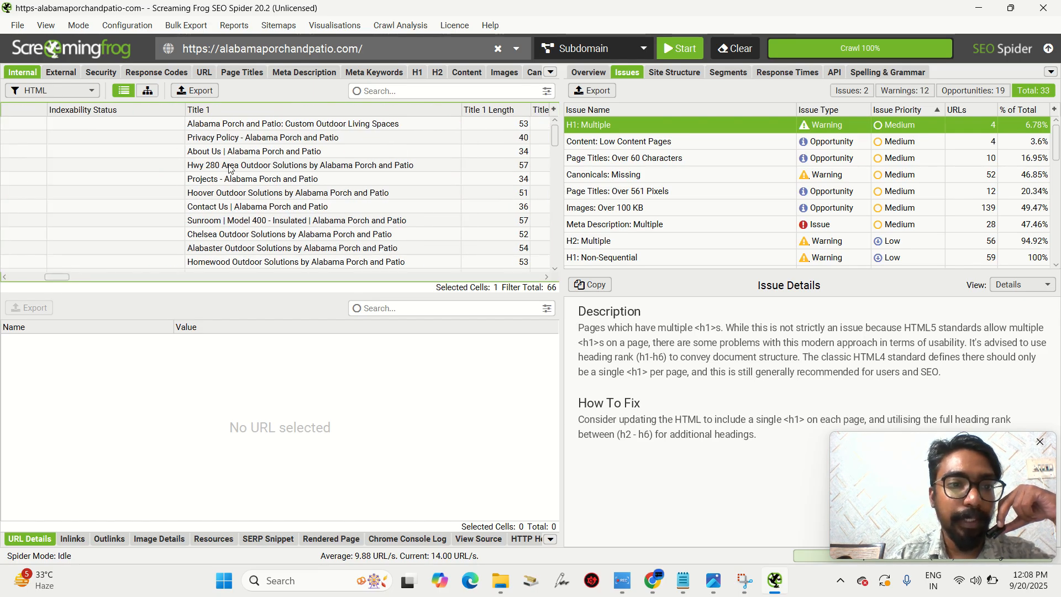
pyautogui.moveTo(57, 277); pyautogui.dragTo(79, 275)
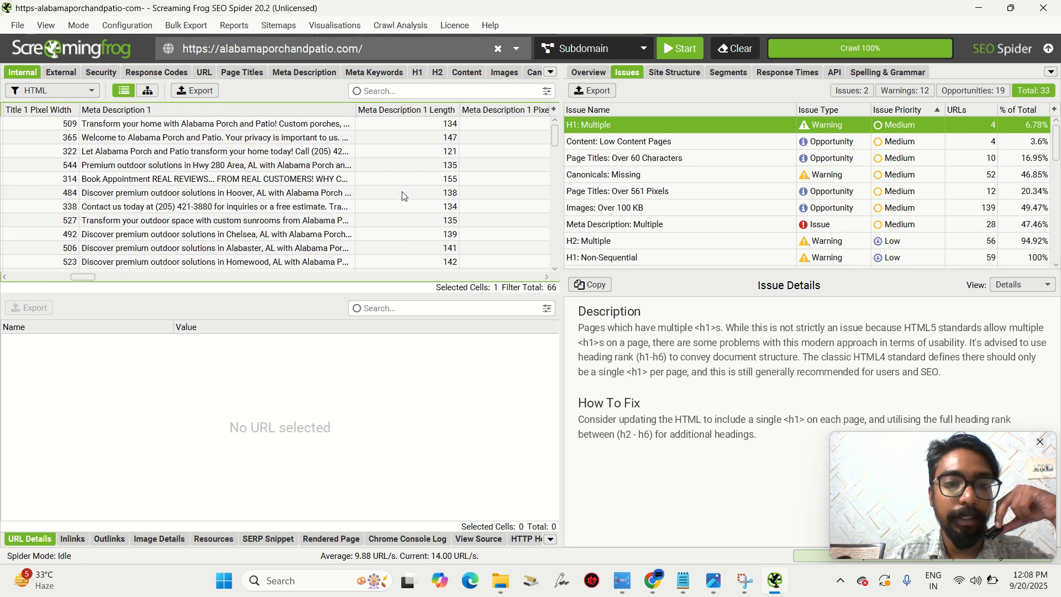
pyautogui.hscroll(3, 402, 195)
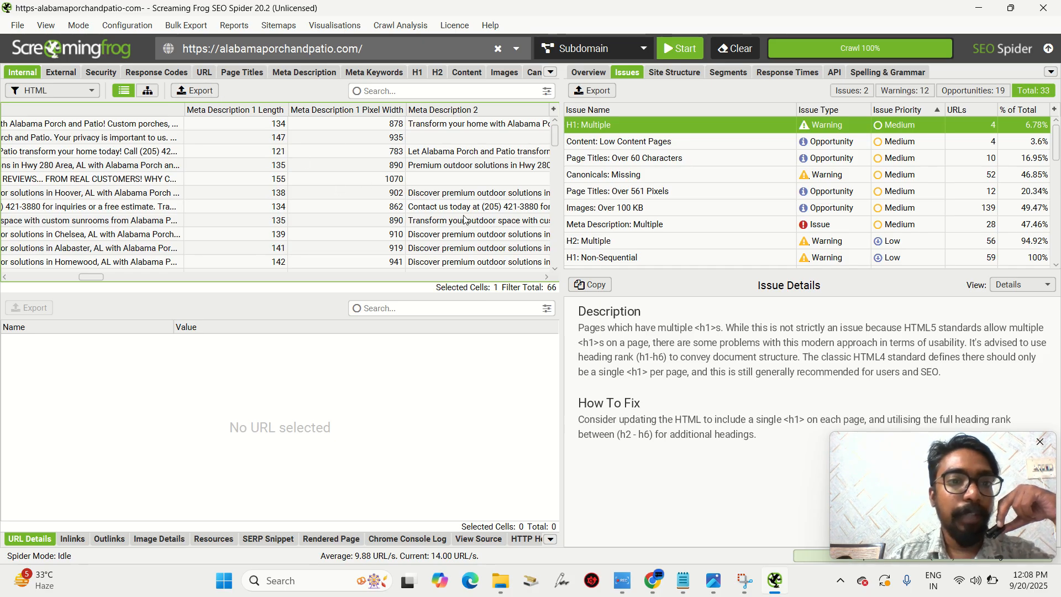
pyautogui.click(199, 25)
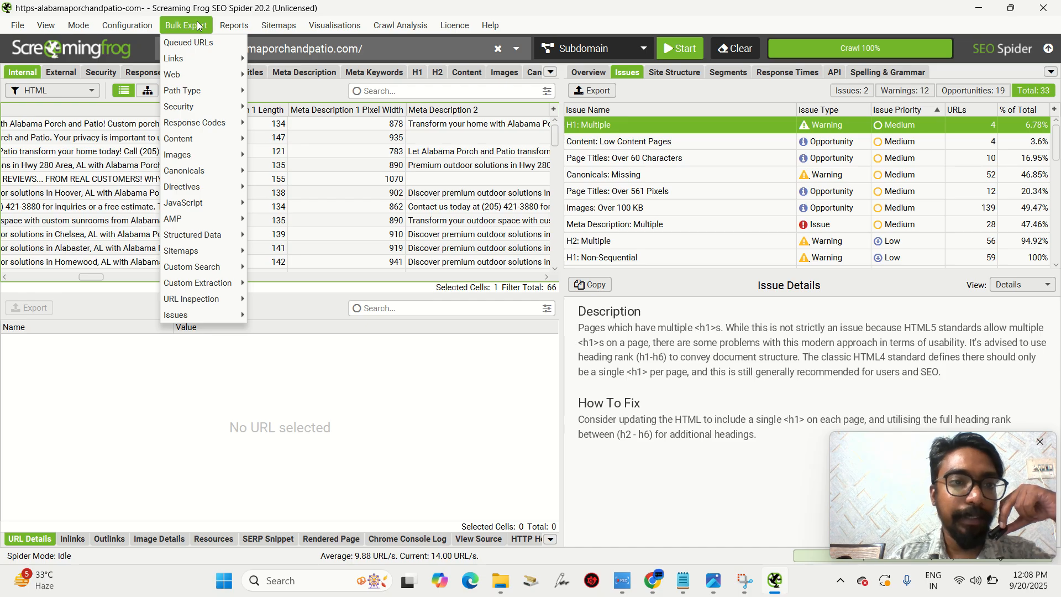
pyautogui.moveTo(196, 57)
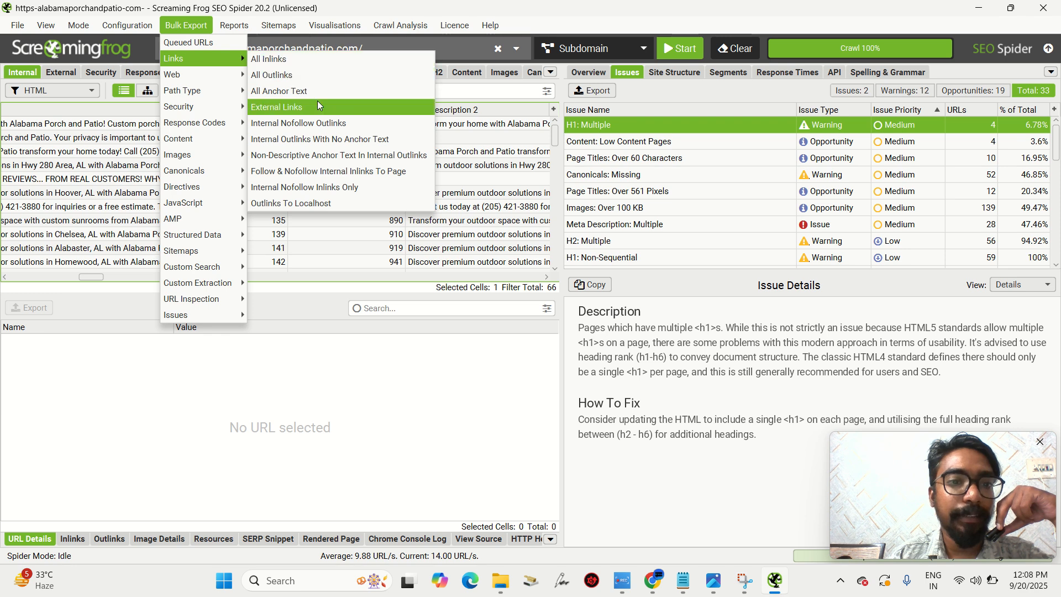
pyautogui.moveTo(211, 74)
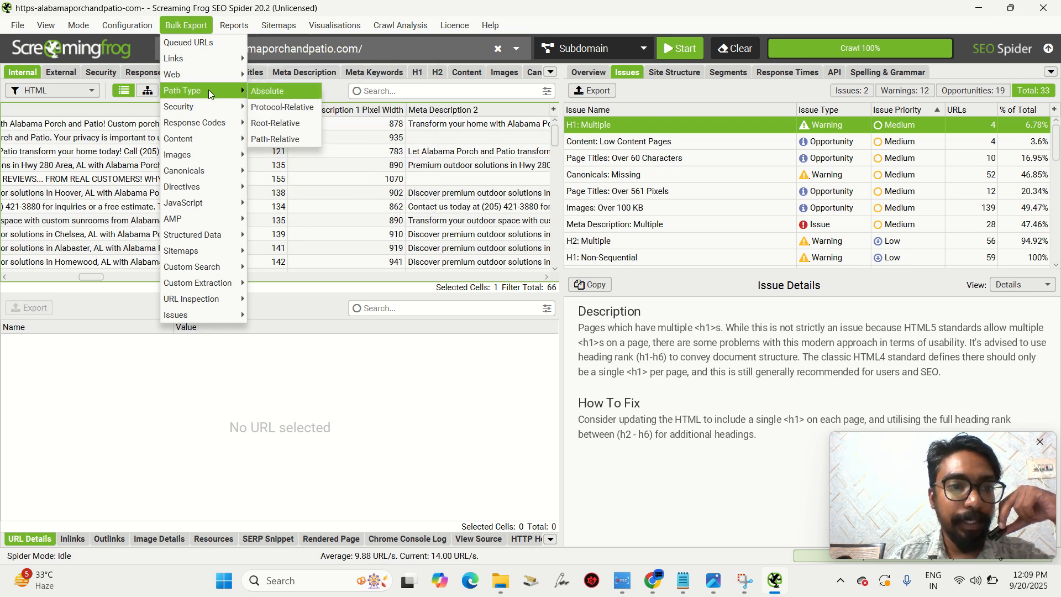
pyautogui.moveTo(206, 103)
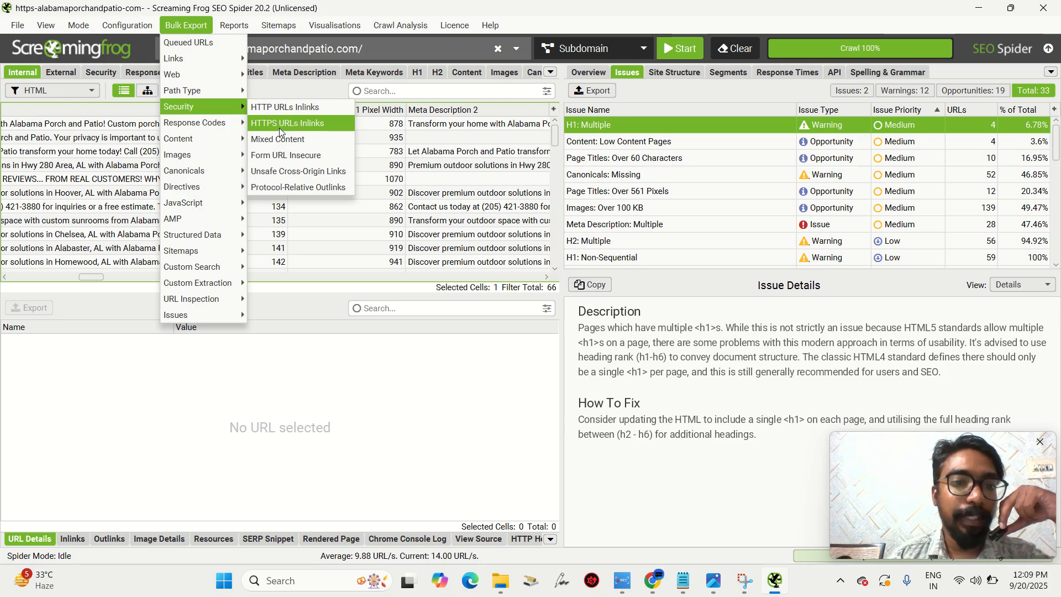
pyautogui.moveTo(214, 125)
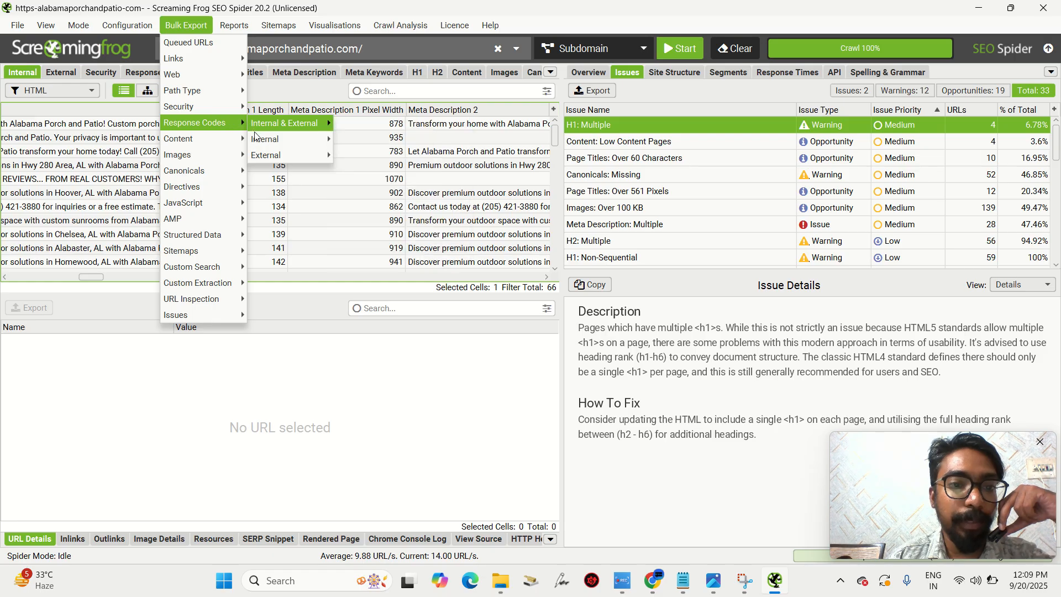
pyautogui.moveTo(210, 154)
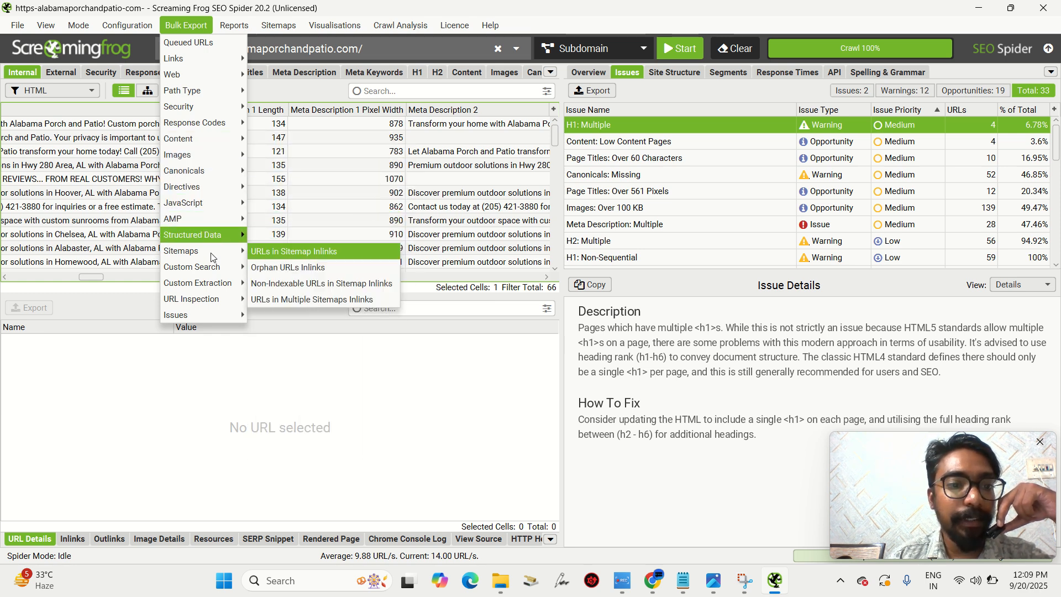
pyautogui.moveTo(208, 300)
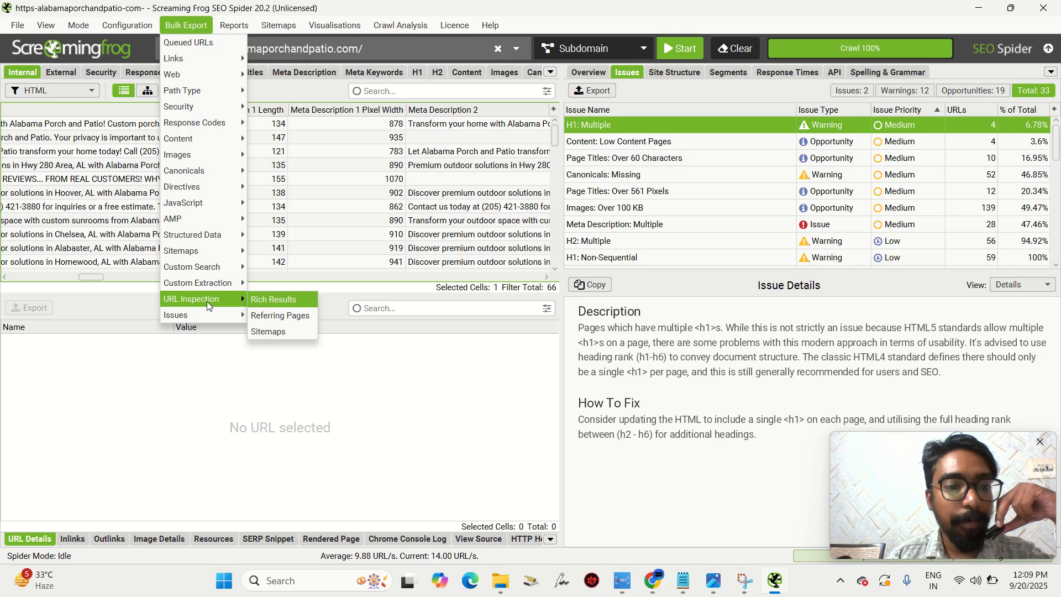
pyautogui.moveTo(203, 319)
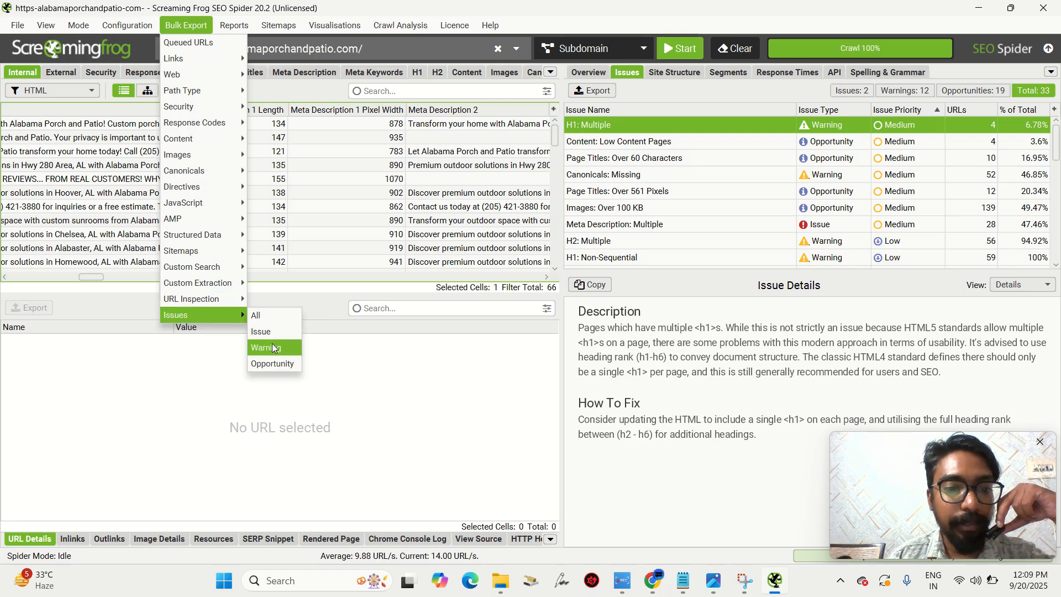
pyautogui.click(393, 355)
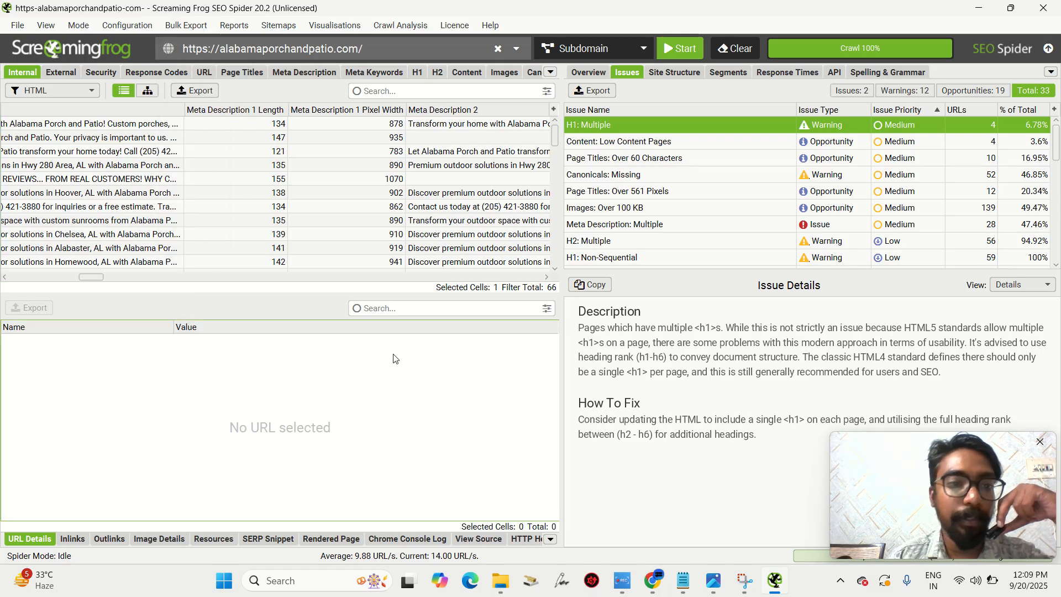
# - Examine the homepage's URL details, including its title, meta descriptions, headings, canonical link, size and word count
pyautogui.click(96, 278)
pyautogui.moveTo(97, 278); pyautogui.dragTo(4, 278)
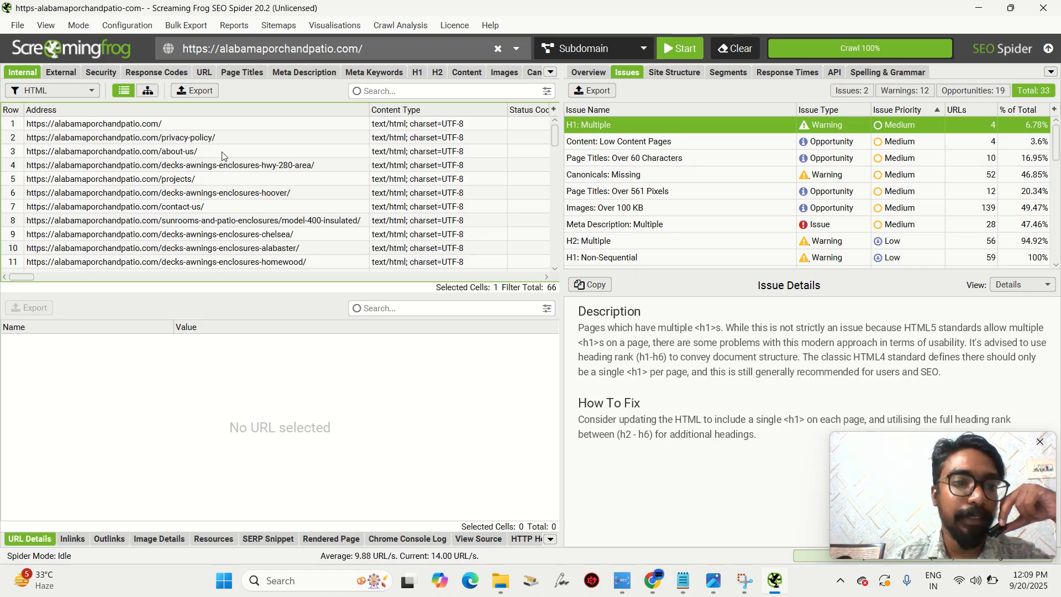
pyautogui.click(132, 127)
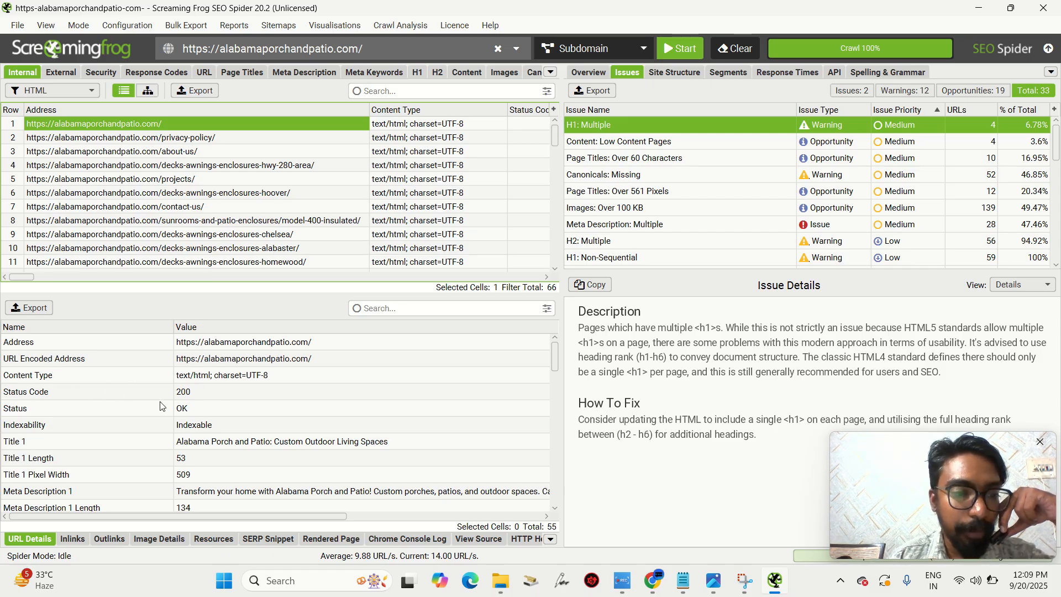
pyautogui.scroll(-3, 160, 407)
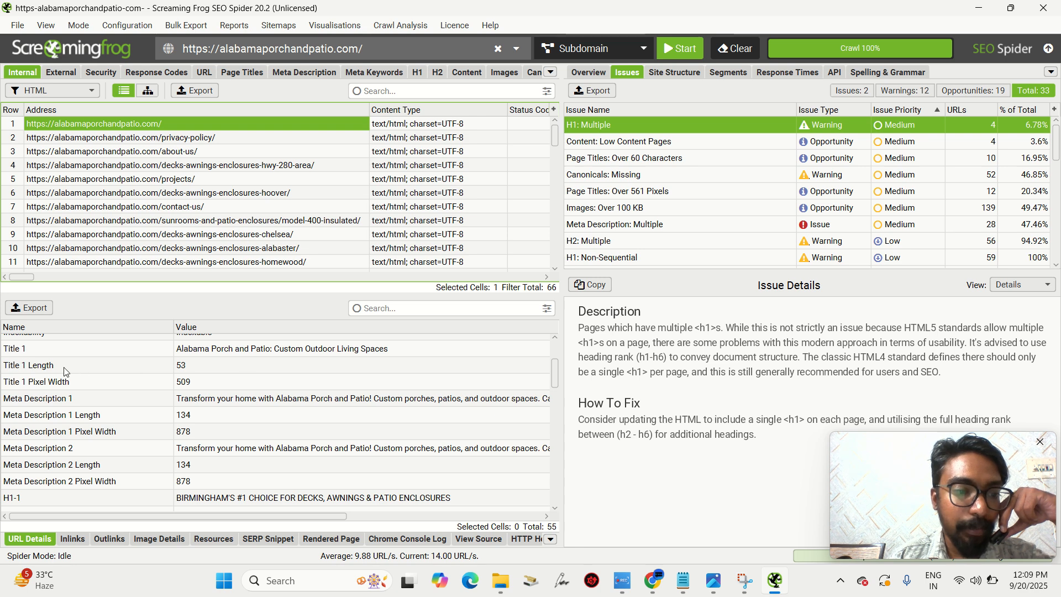
pyautogui.scroll(-2, 210, 403)
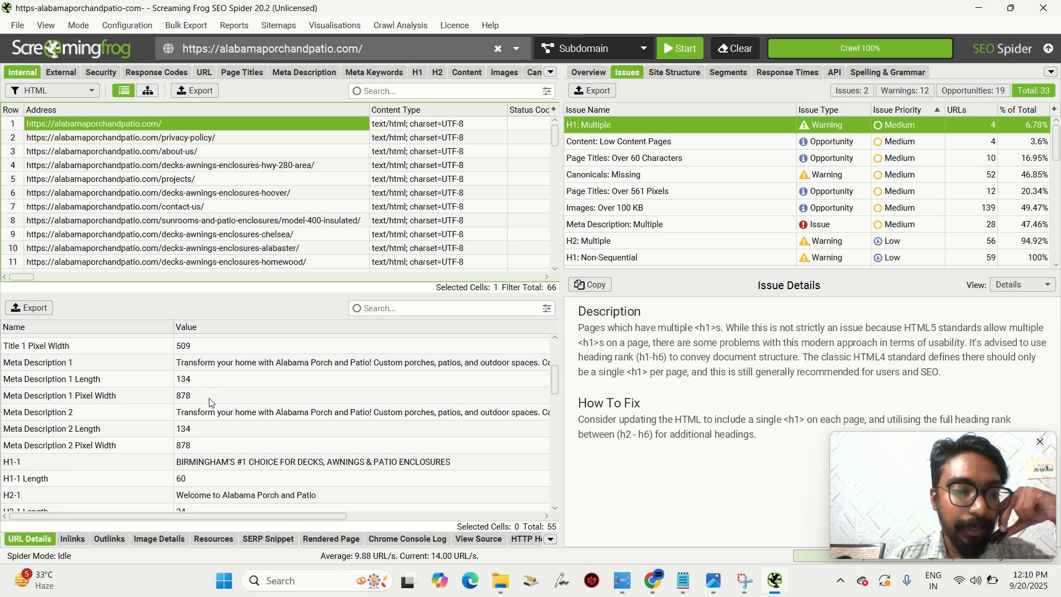
pyautogui.scroll(-2, 105, 440)
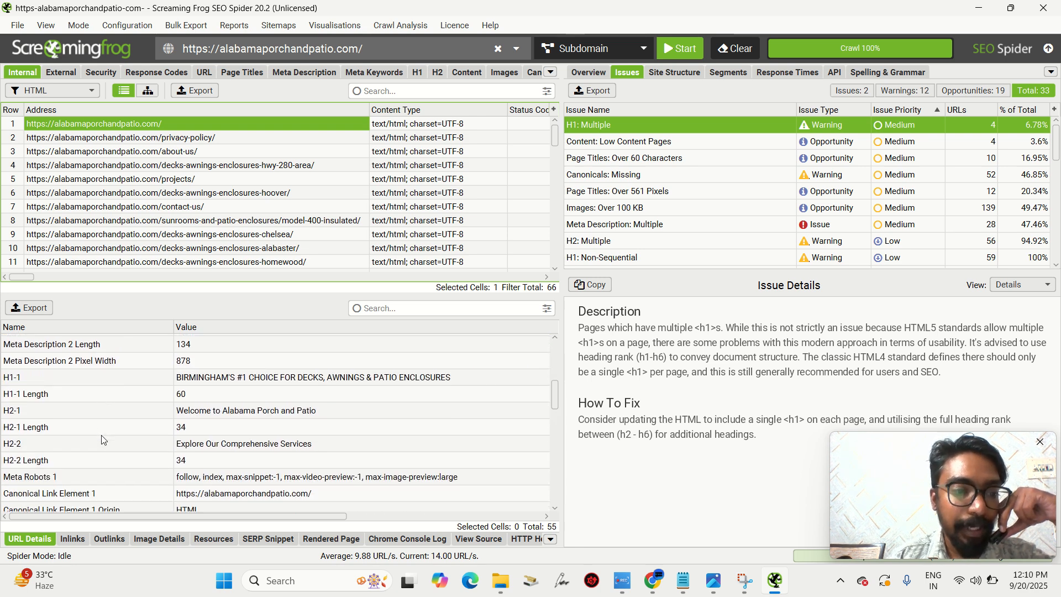
pyautogui.scroll(-5, 210, 427)
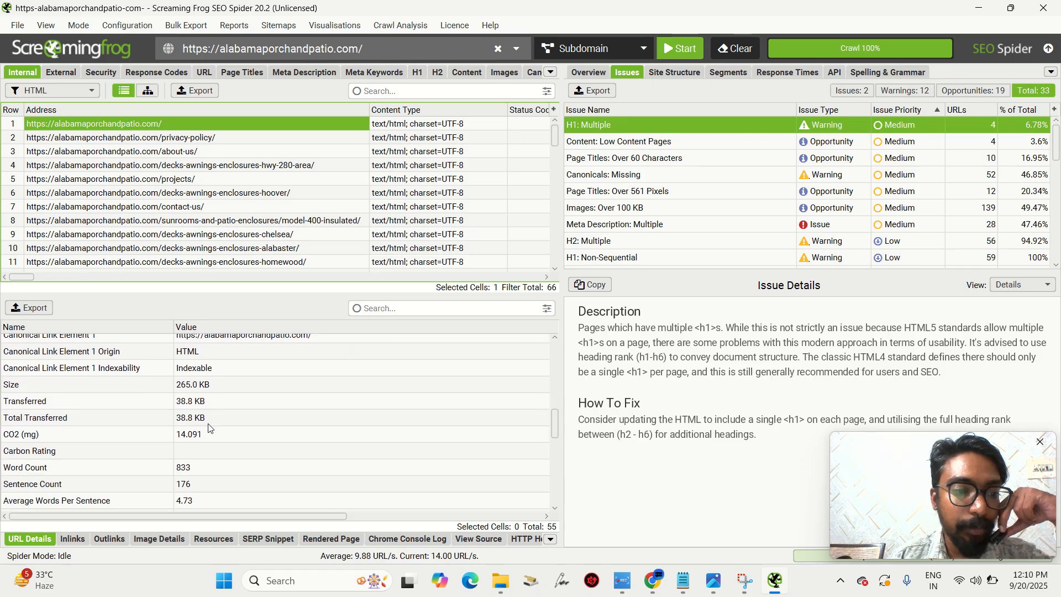
# - Examine the homepage's outlink counts, response time, last-modified date, language and HTTP version in its URL details
pyautogui.scroll(-7, 129, 438)
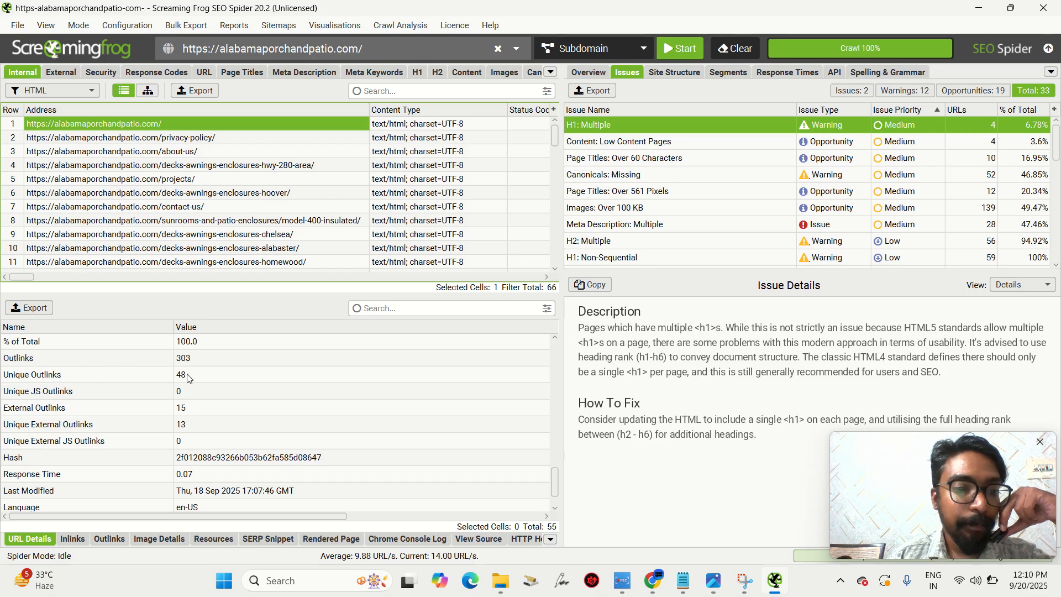
pyautogui.scroll(-1, 105, 405)
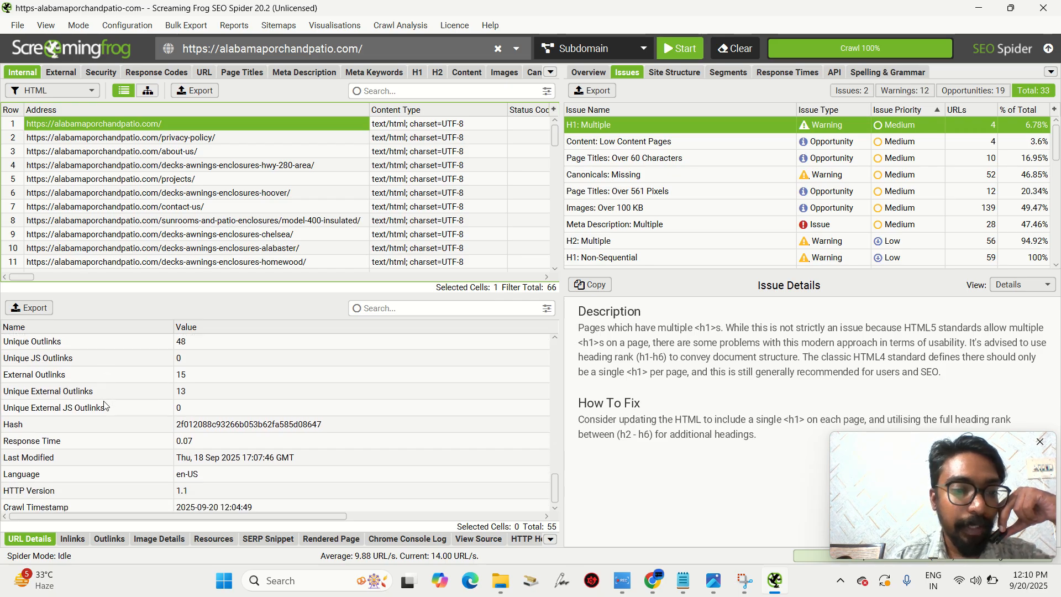
pyautogui.scroll(-1, 170, 377)
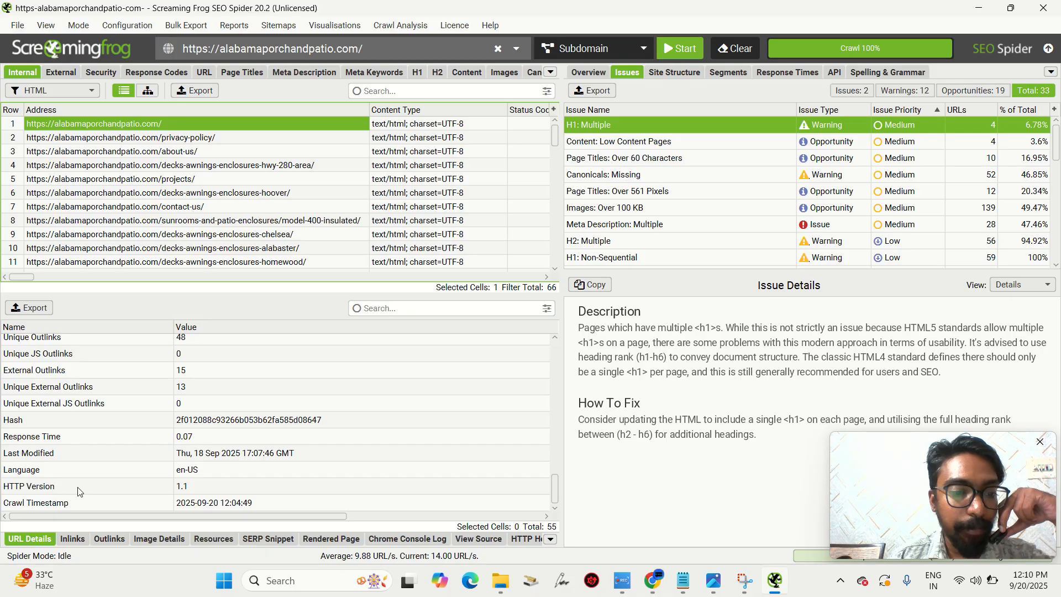
# - Review the homepage's inlinks and outlinks
pyautogui.click(74, 541)
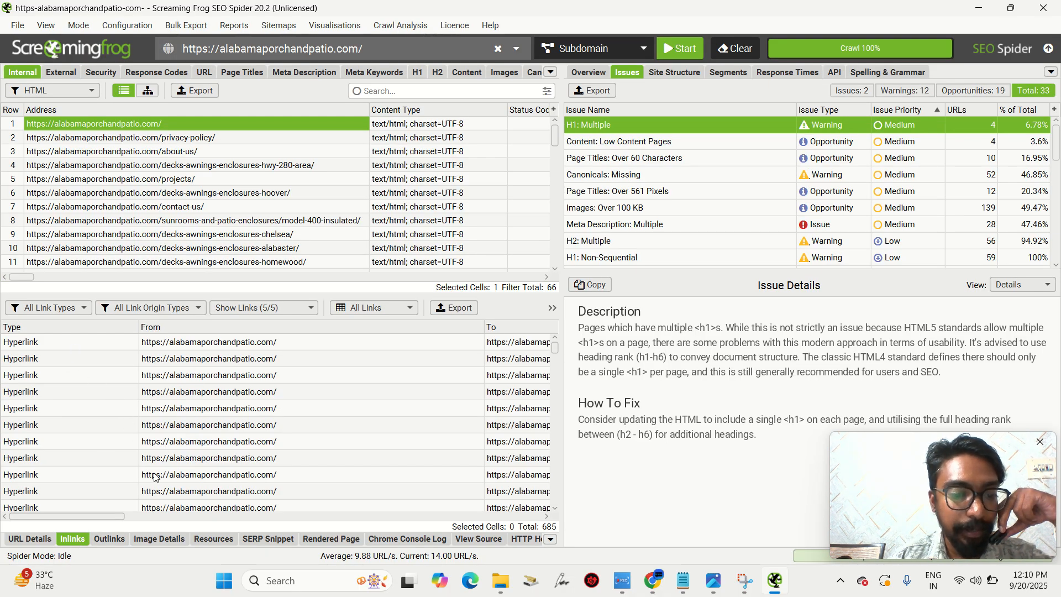
pyautogui.click(105, 544)
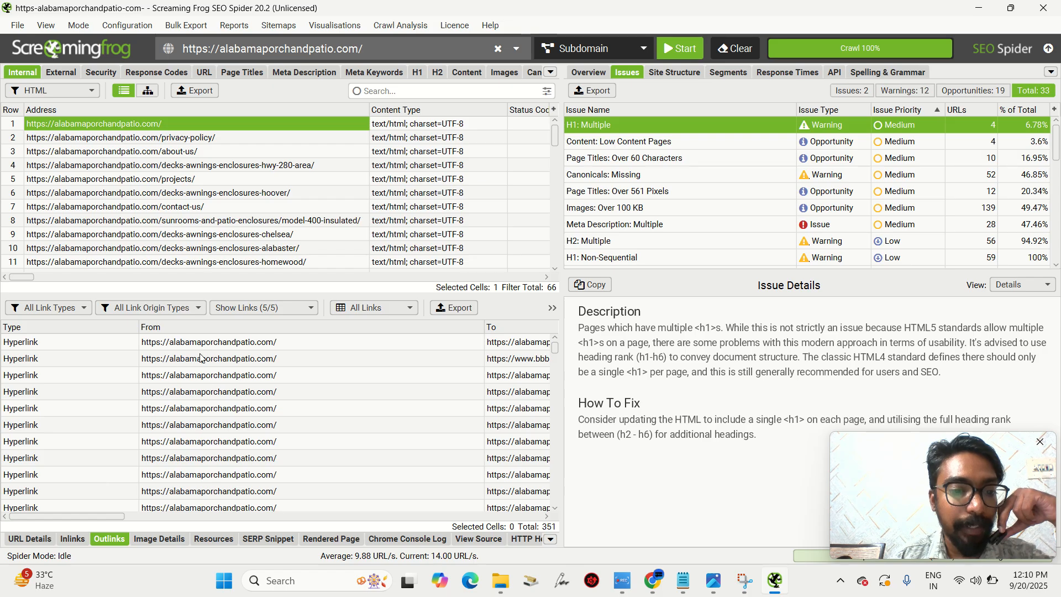
pyautogui.scroll(-5, 202, 417)
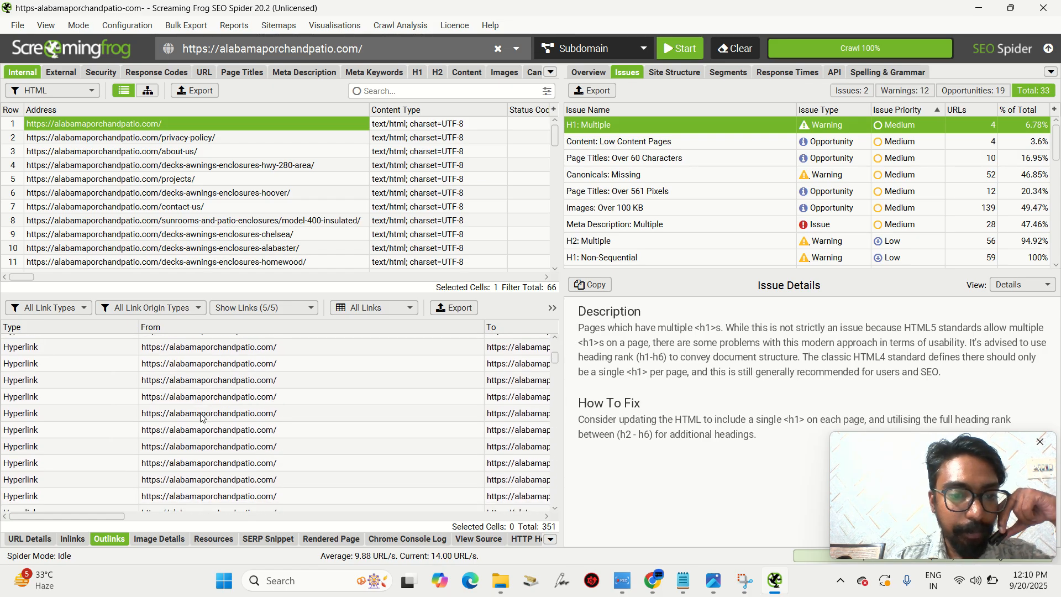
pyautogui.scroll(-1, 202, 417)
pyautogui.scroll(-2, 210, 448)
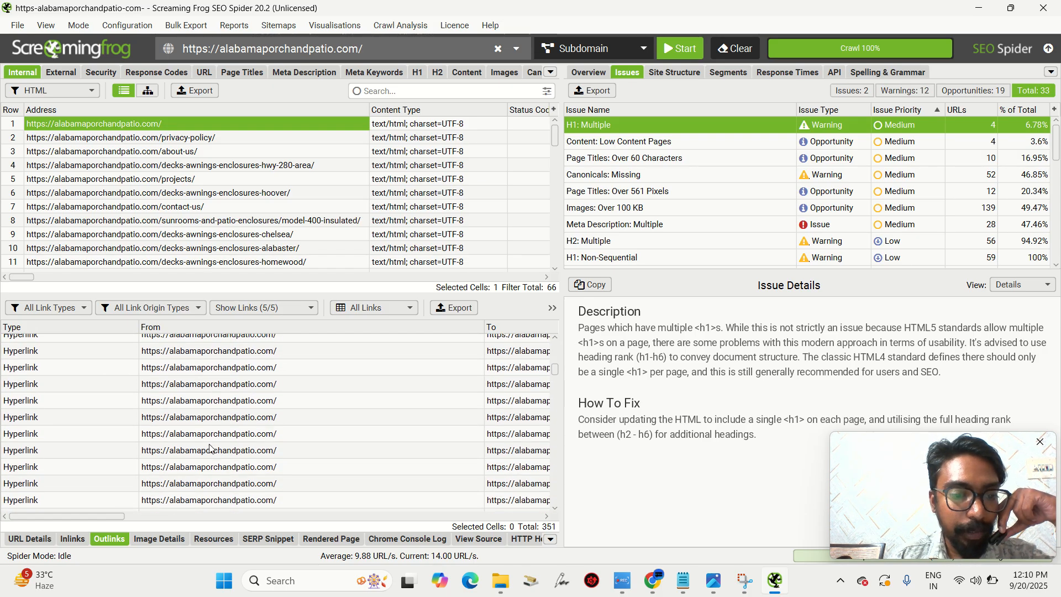
# - Check the homepage's image details, resources, SERP snippet and rendered page
pyautogui.click(165, 539)
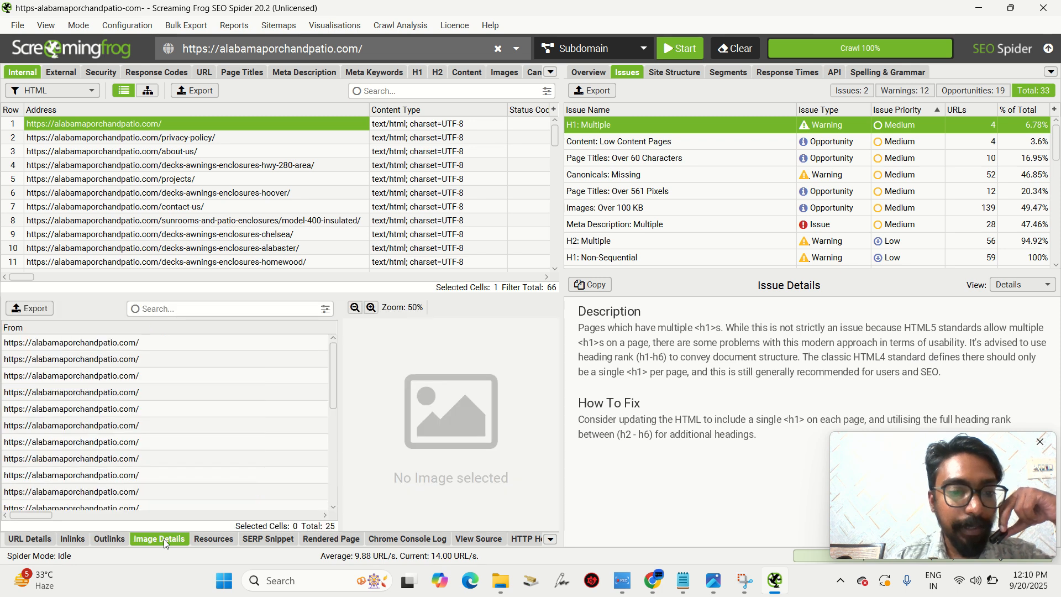
pyautogui.click(223, 540)
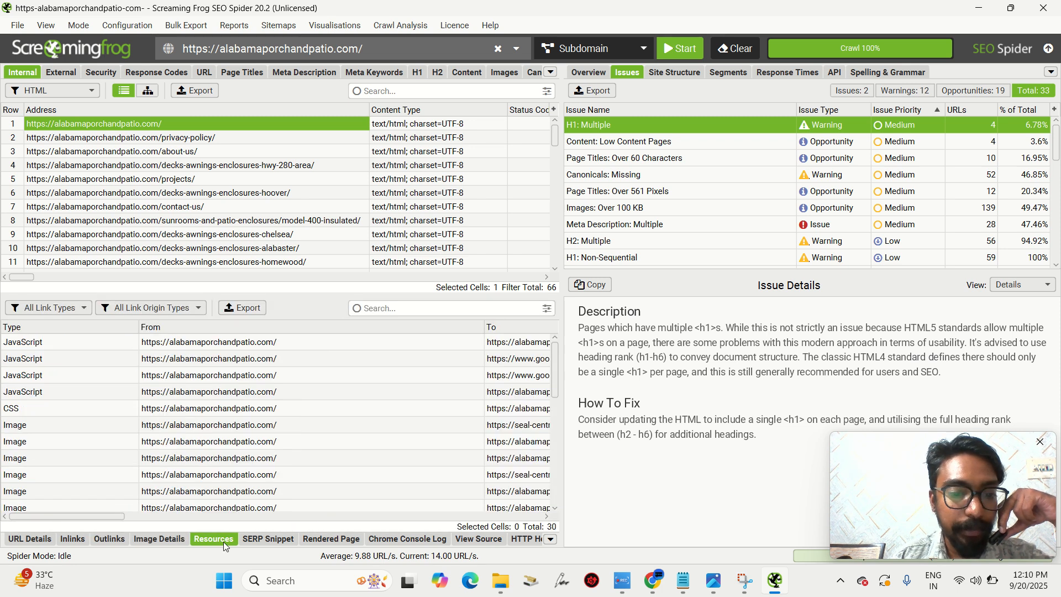
pyautogui.click(269, 540)
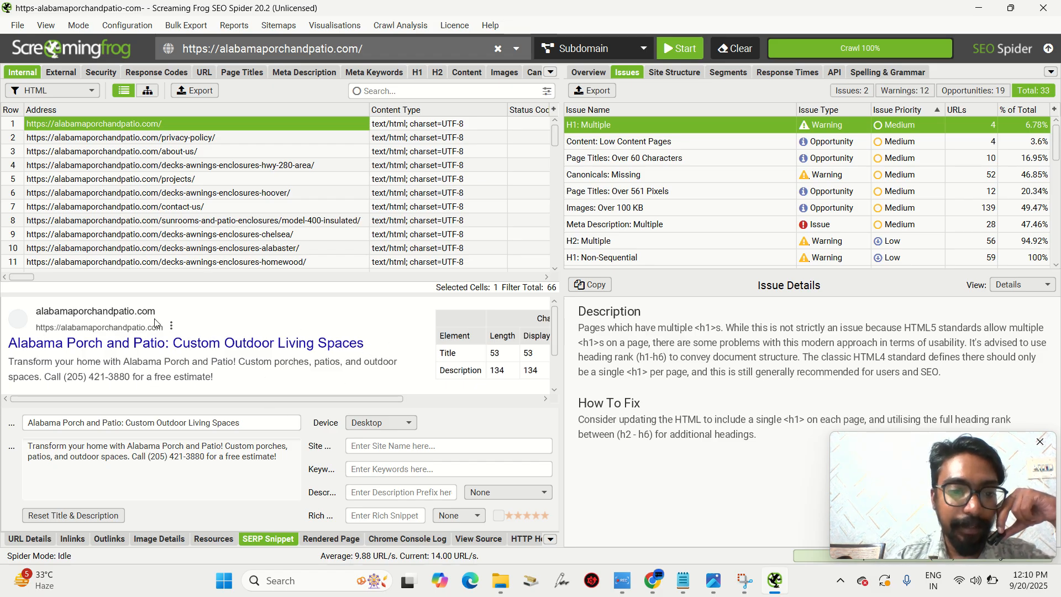
pyautogui.click(330, 538)
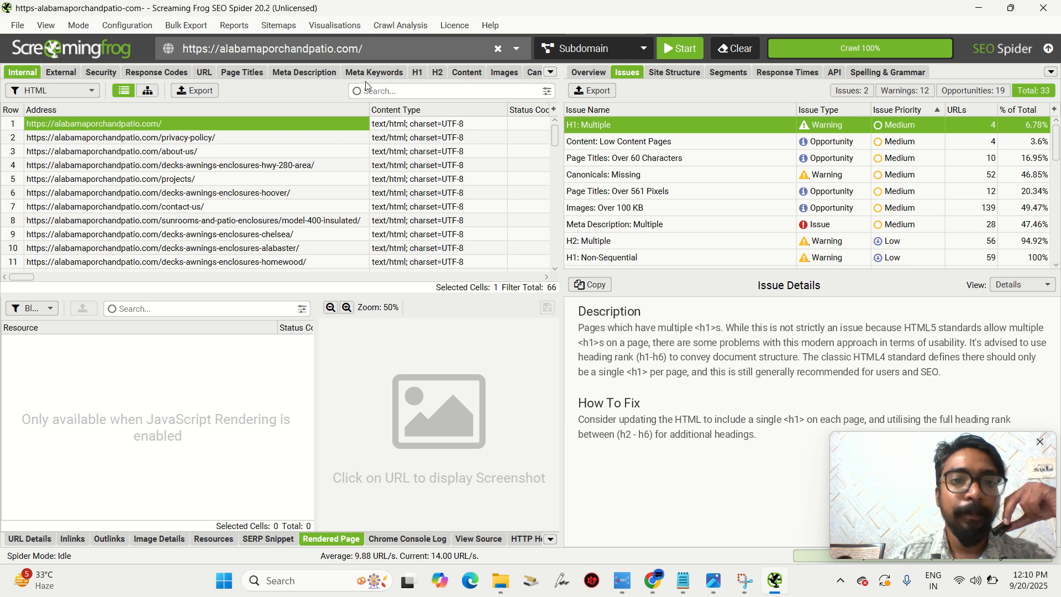
# - Open the site's crawl tree graph and examine its branches and the page details of individual nodes
pyautogui.click(351, 22)
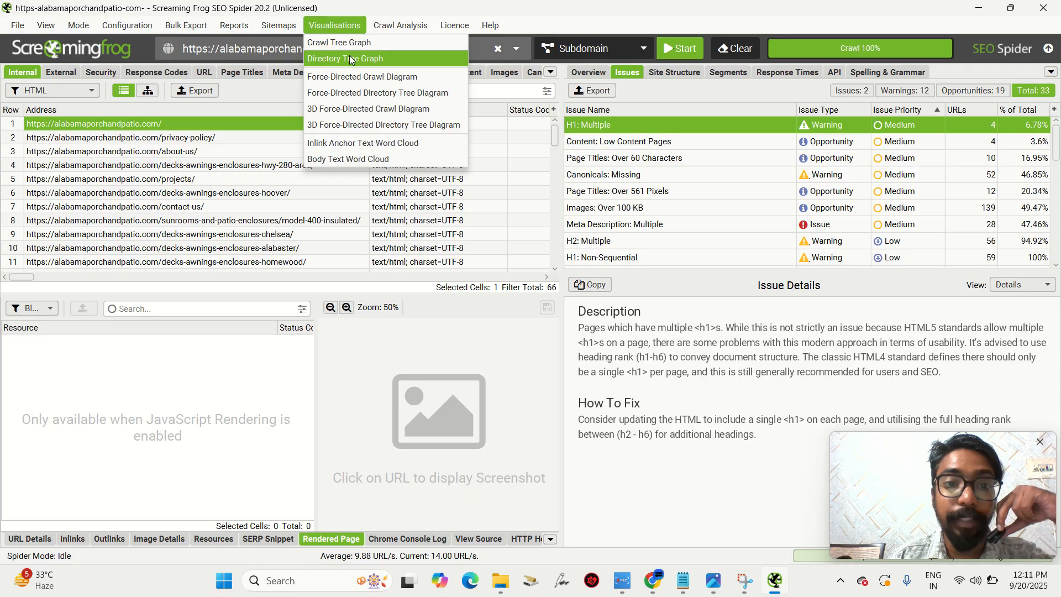
pyautogui.click(339, 41)
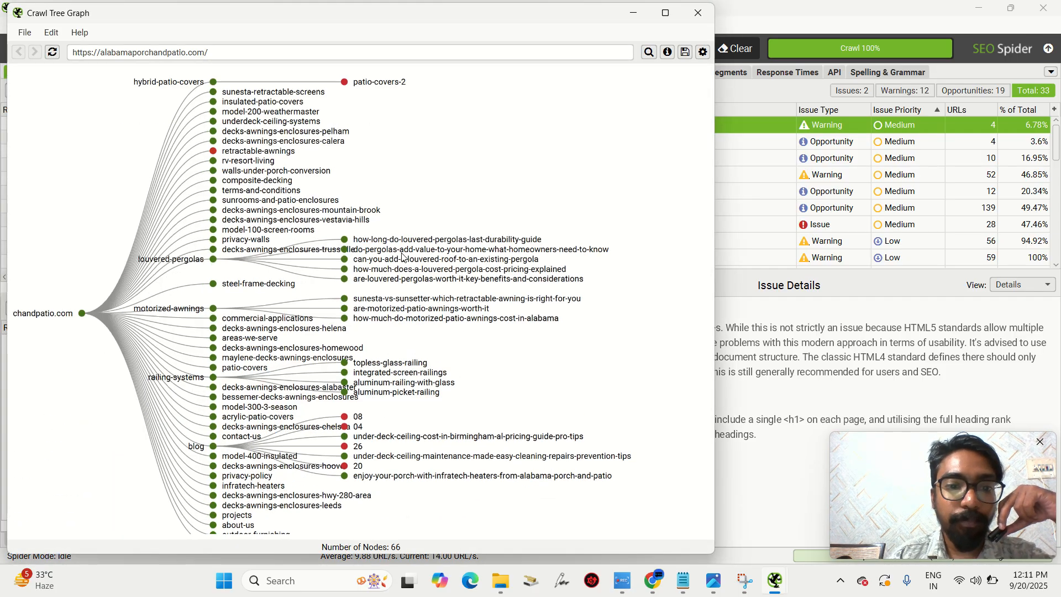
pyautogui.scroll(3, 148, 308)
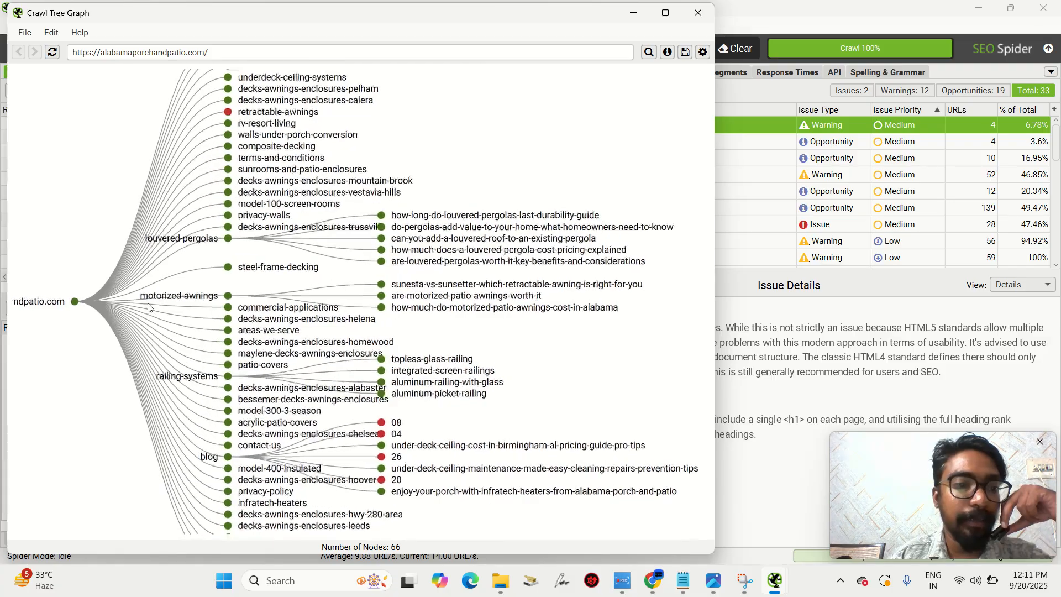
pyautogui.scroll(1, 148, 308)
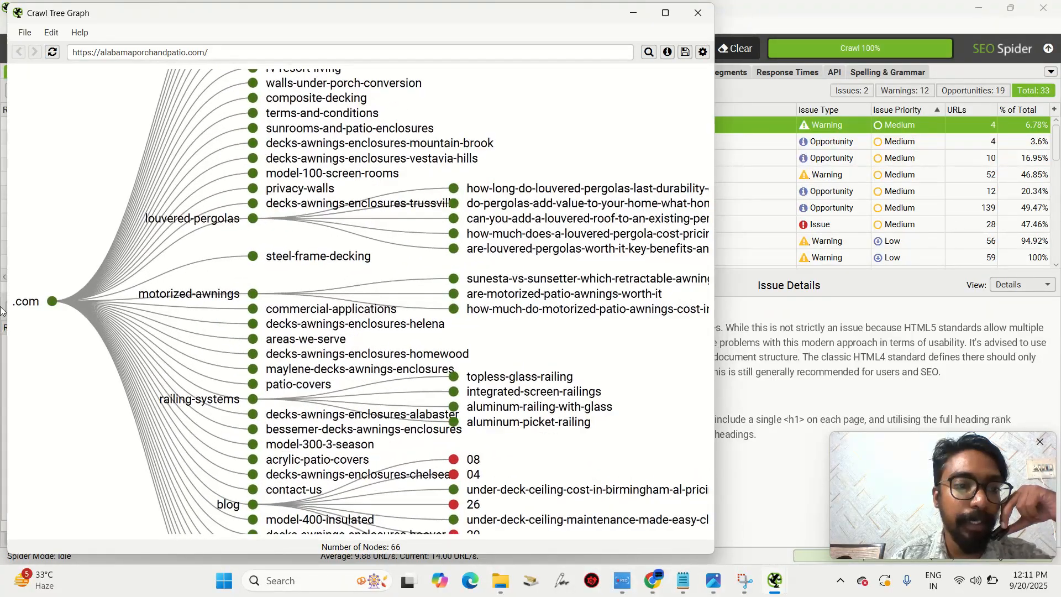
pyautogui.moveTo(287, 252)
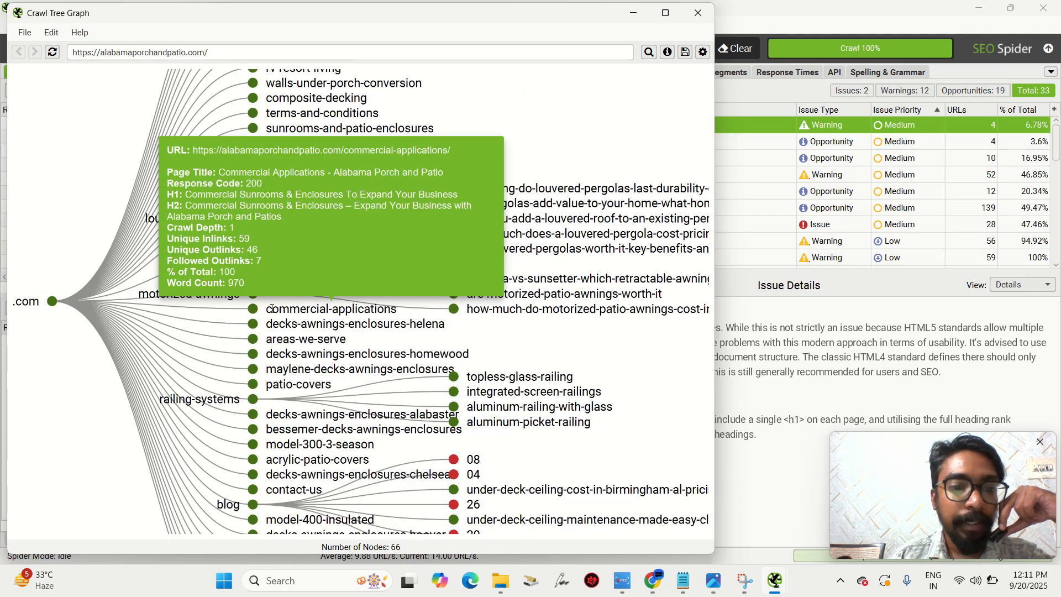
pyautogui.scroll(-2, 271, 306)
pyautogui.scroll(-2, 271, 319)
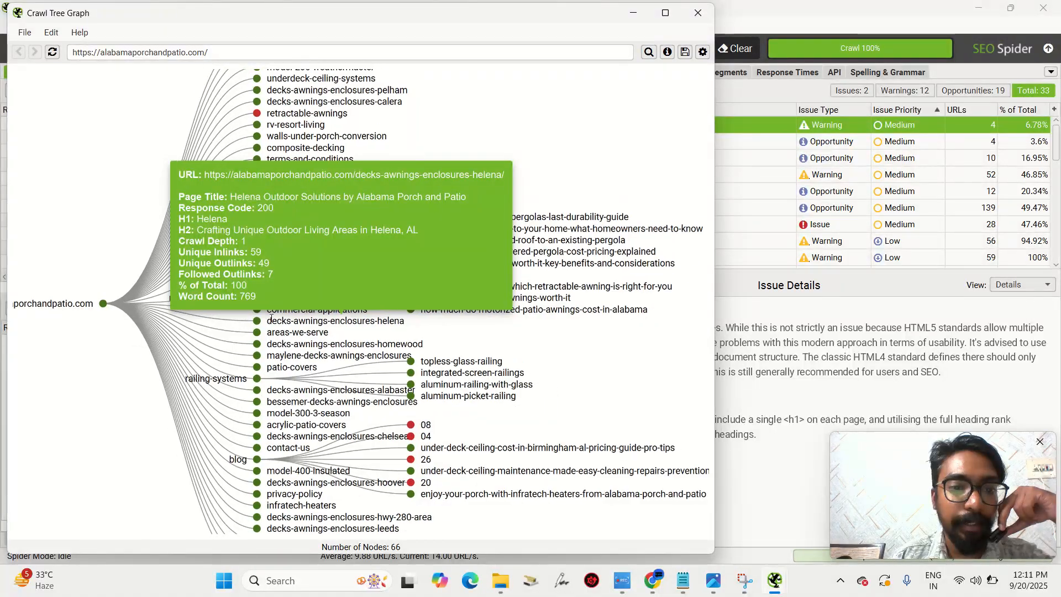
pyautogui.scroll(-2, 381, 114)
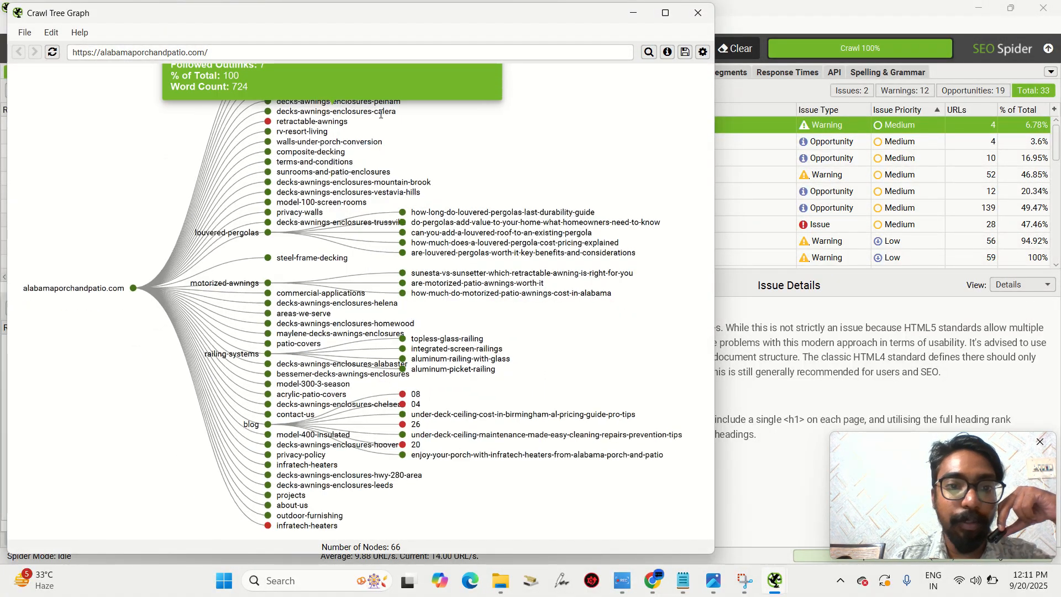
# - Set the crawl tree graph's orientation to top-to-bottom and widen its node spacing
pyautogui.click(702, 52)
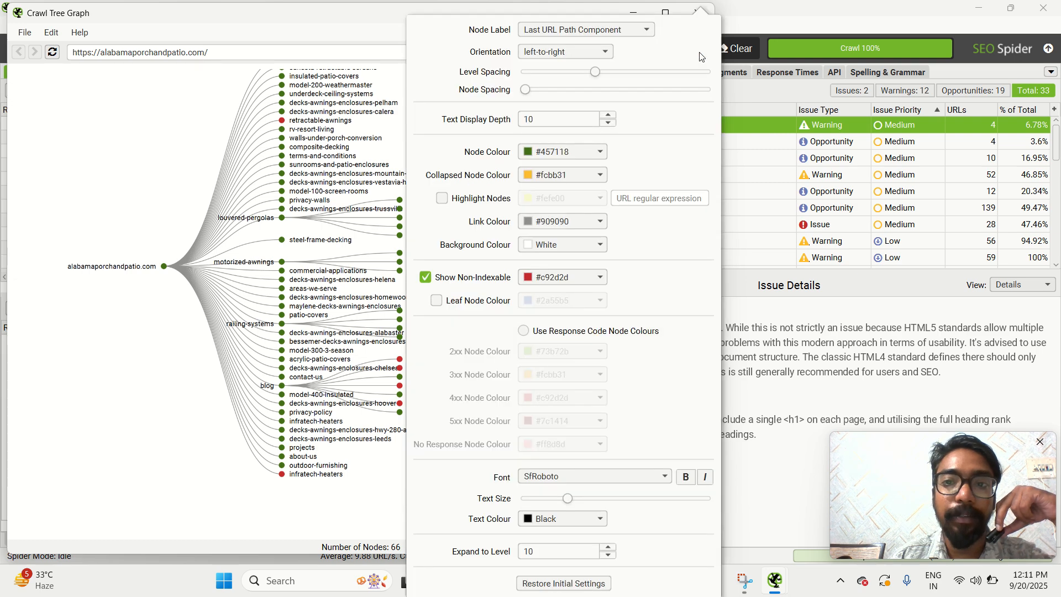
pyautogui.click(536, 52)
pyautogui.click(539, 95)
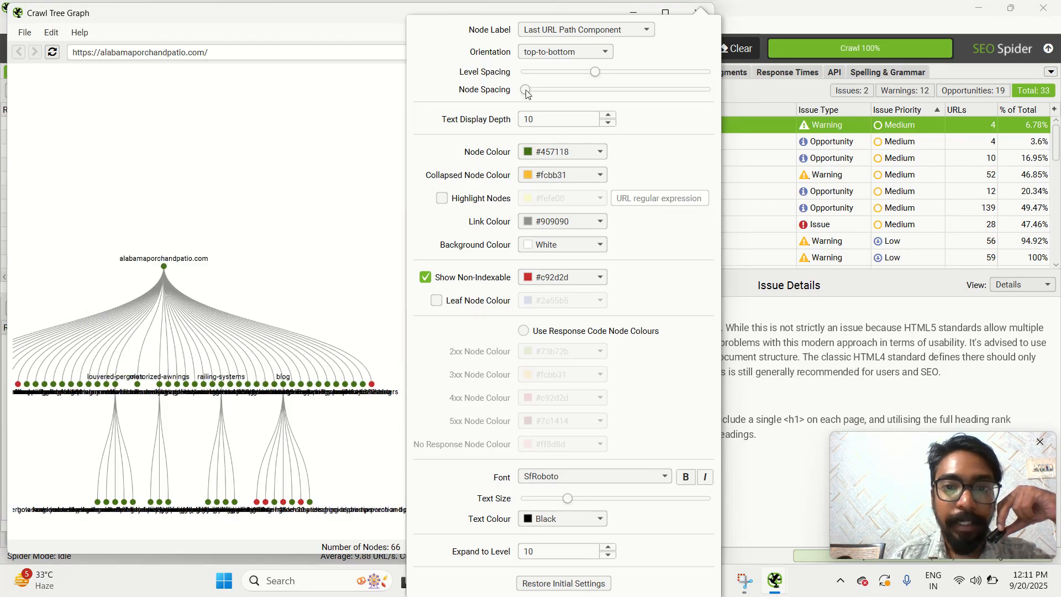
pyautogui.moveTo(527, 93); pyautogui.dragTo(574, 92)
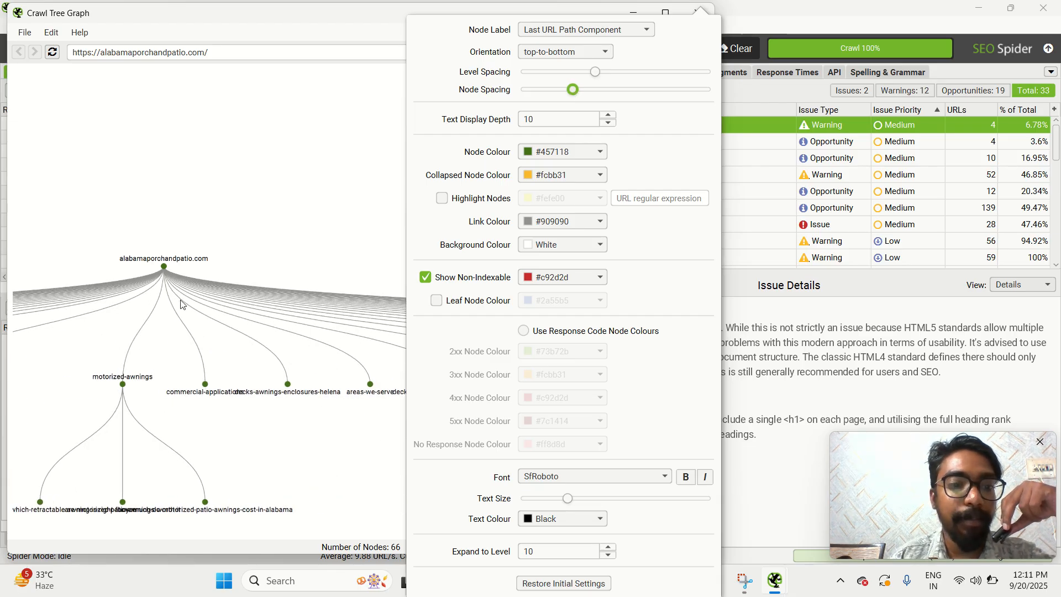
pyautogui.click(325, 155)
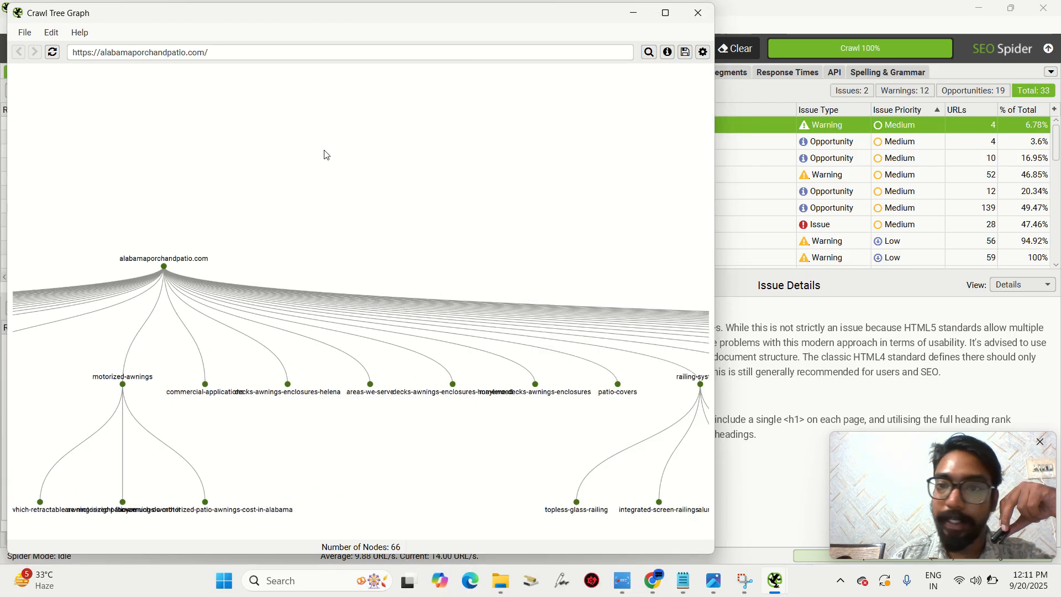
# - Close the crawl tree graph and exit Screaming Frog
pyautogui.click(698, 13)
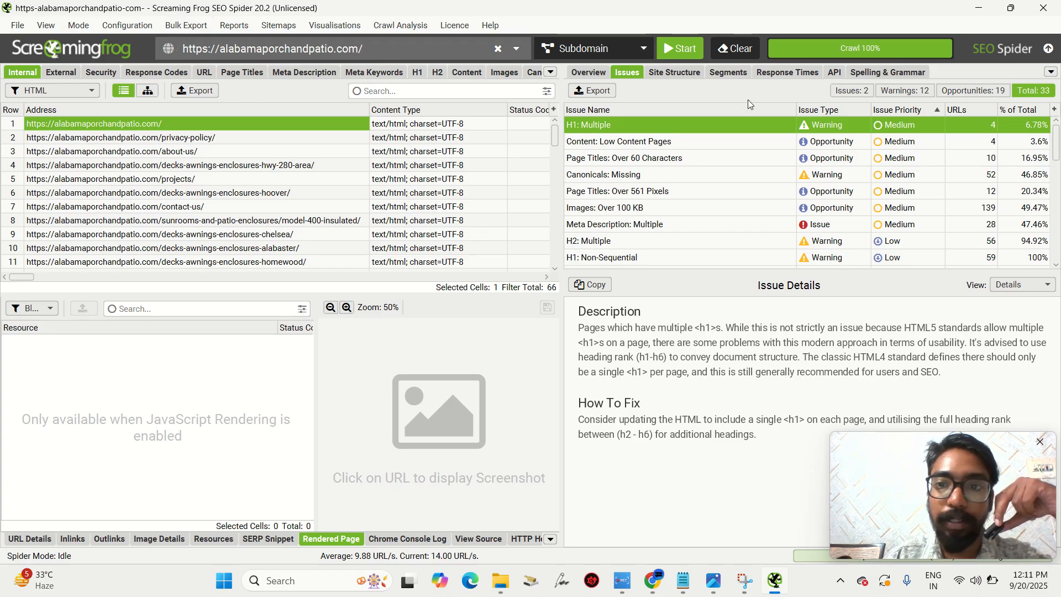
pyautogui.click(1043, 8)
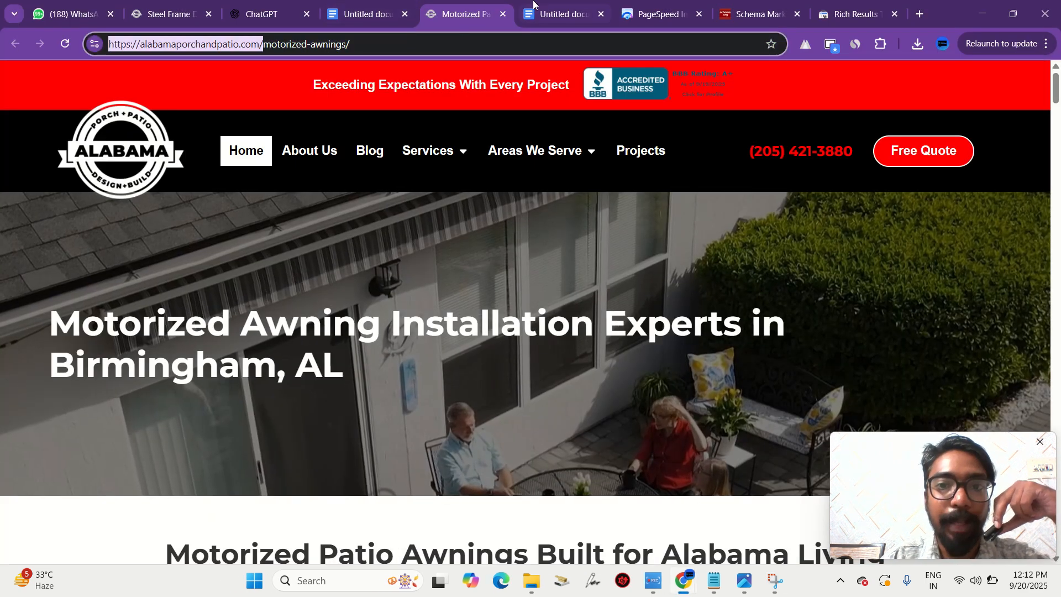
# - Go to the SEO checklist document in Google Docs and review its On-Page SEO section
pyautogui.click(367, 1)
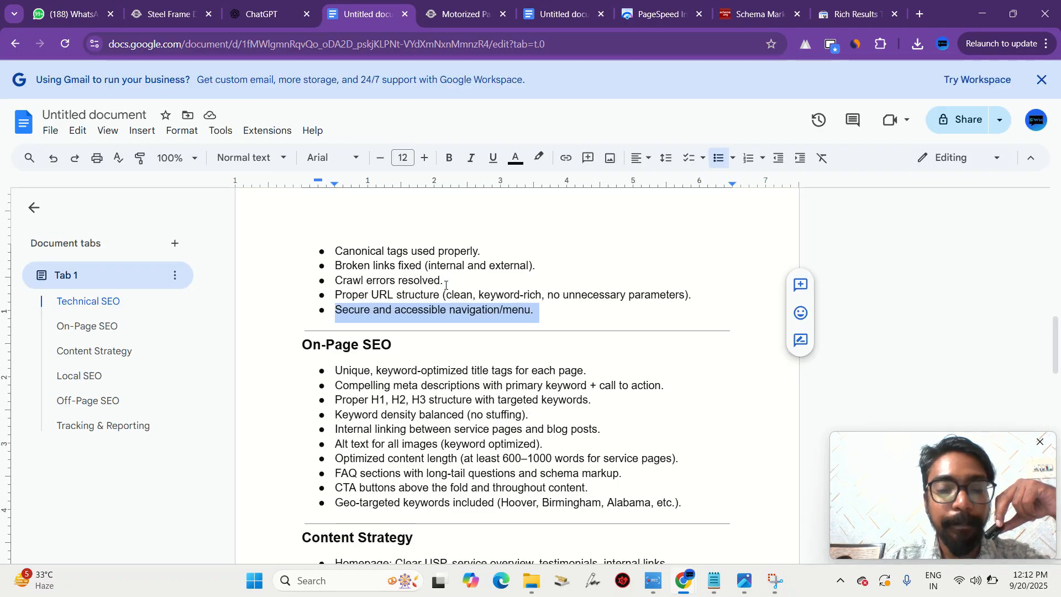
pyautogui.scroll(-2, 494, 255)
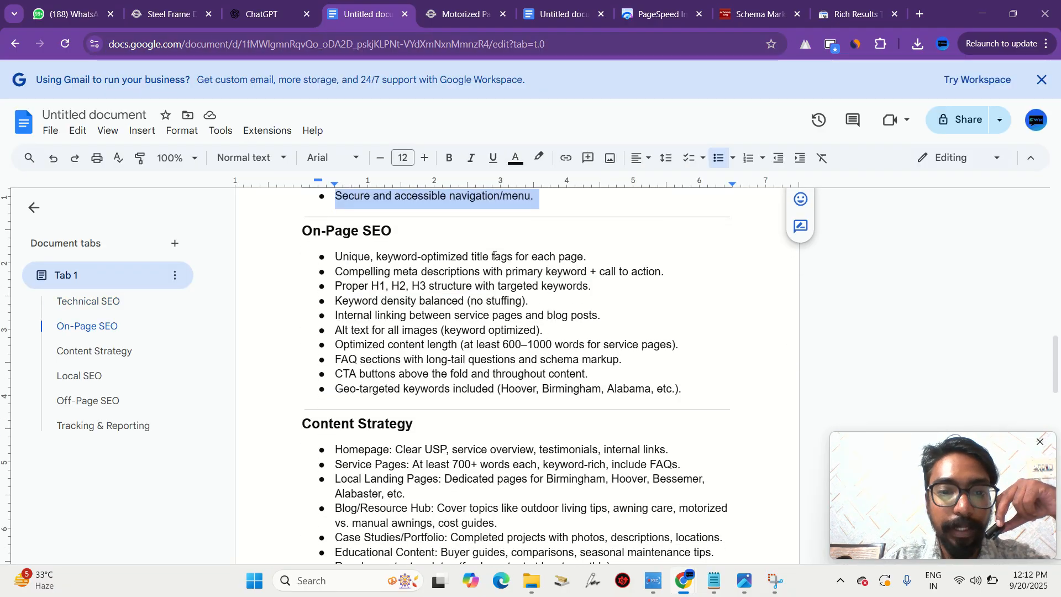
pyautogui.click(469, 273)
pyautogui.scroll(1, 363, 268)
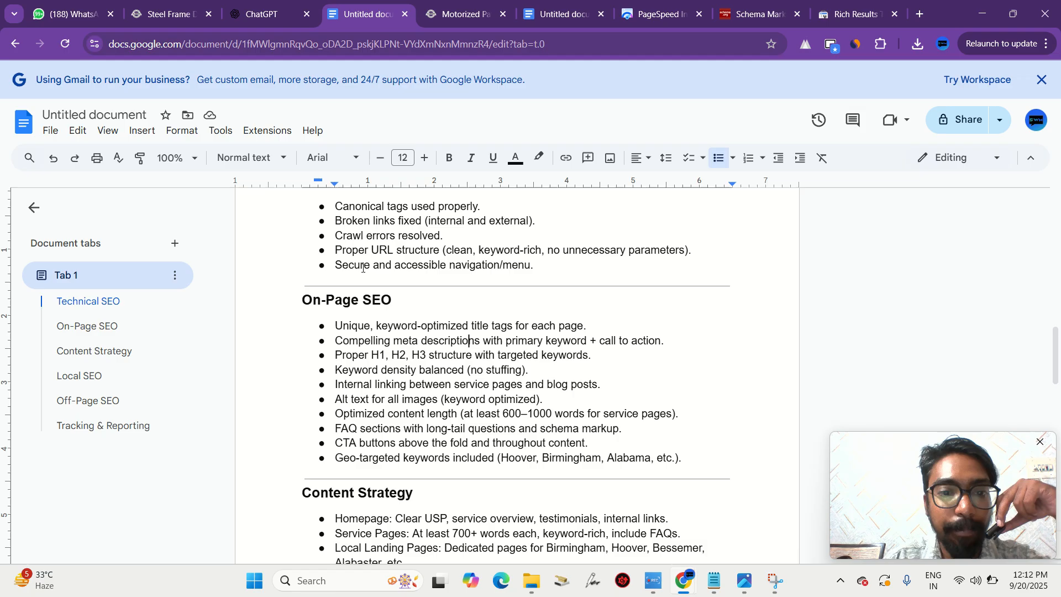
pyautogui.tripleClick(329, 306)
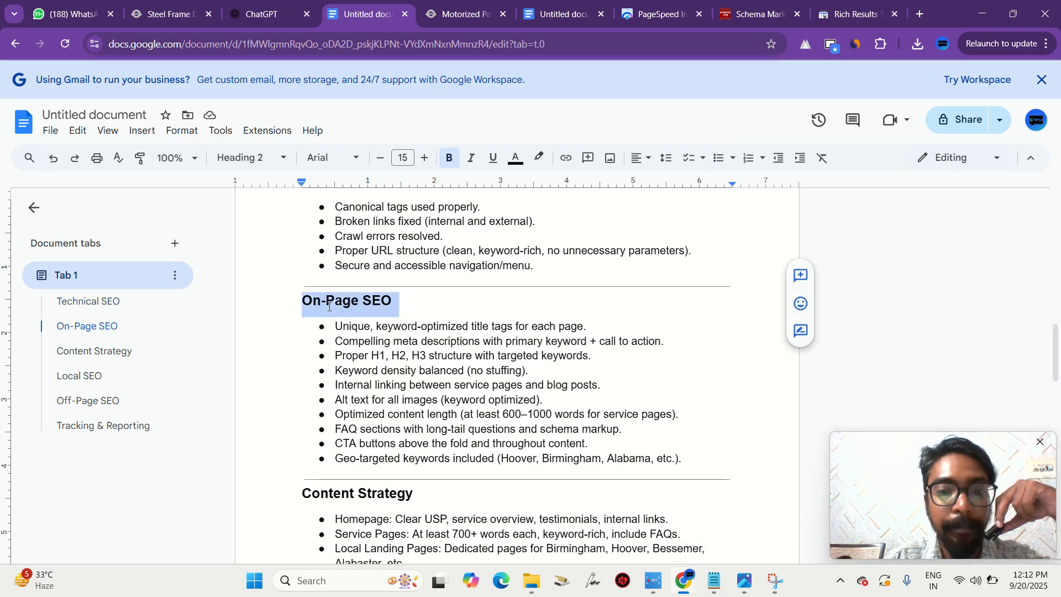
pyautogui.scroll(-1, 329, 307)
pyautogui.click(329, 310)
# - Close the Steel Frame Decking page and move the PageSpeed Insights tab ahead of the second Google Docs document
pyautogui.click(161, 16)
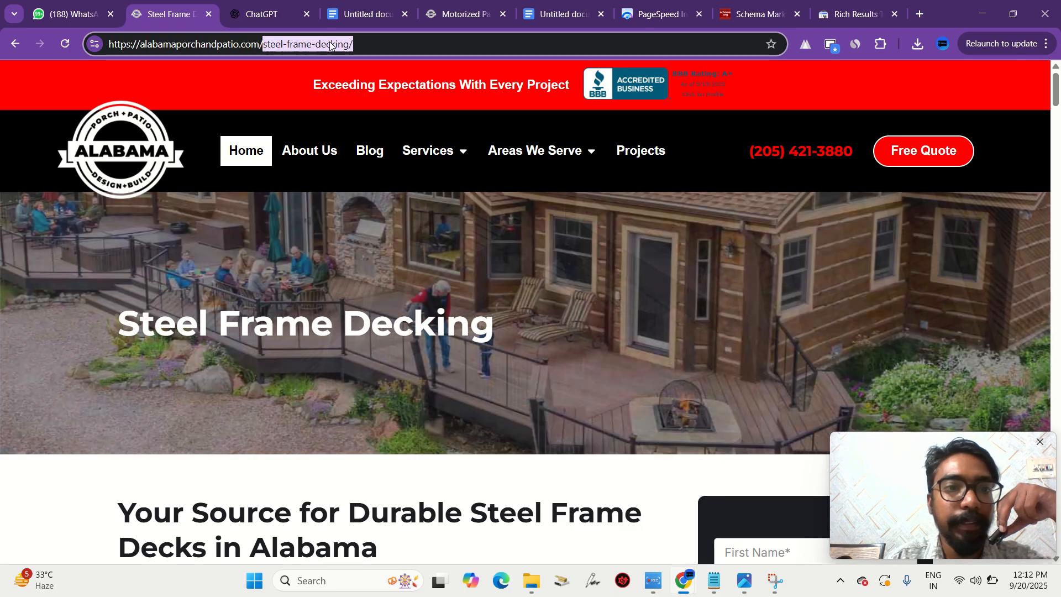
pyautogui.click(331, 44)
pyautogui.click(209, 16)
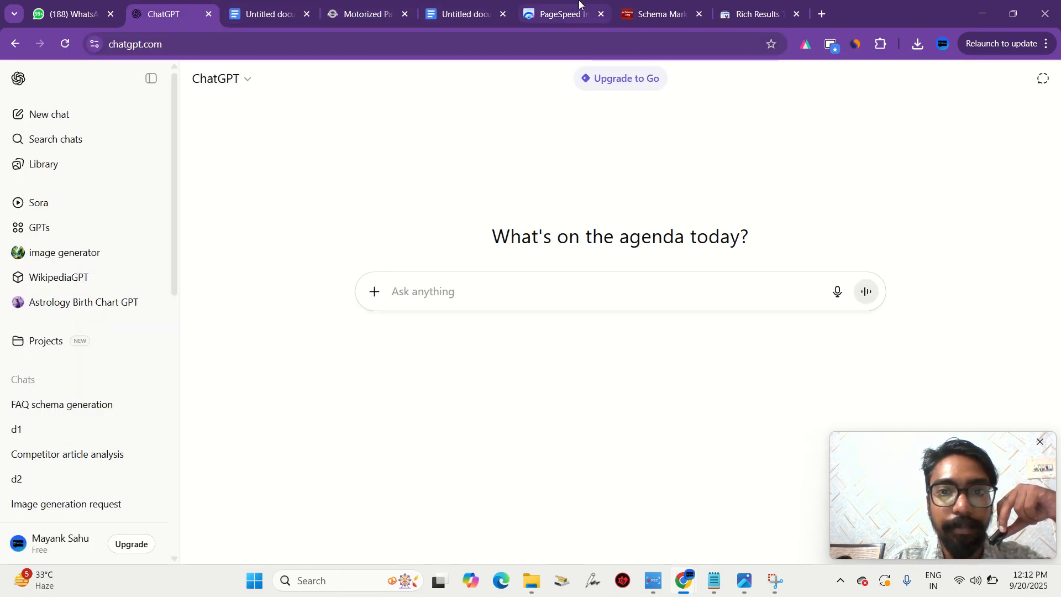
pyautogui.moveTo(579, 3); pyautogui.dragTo(528, 3)
# - Examine the Motorized Awnings page's URL, main headings and introductory content in the browser
pyautogui.click(364, 14)
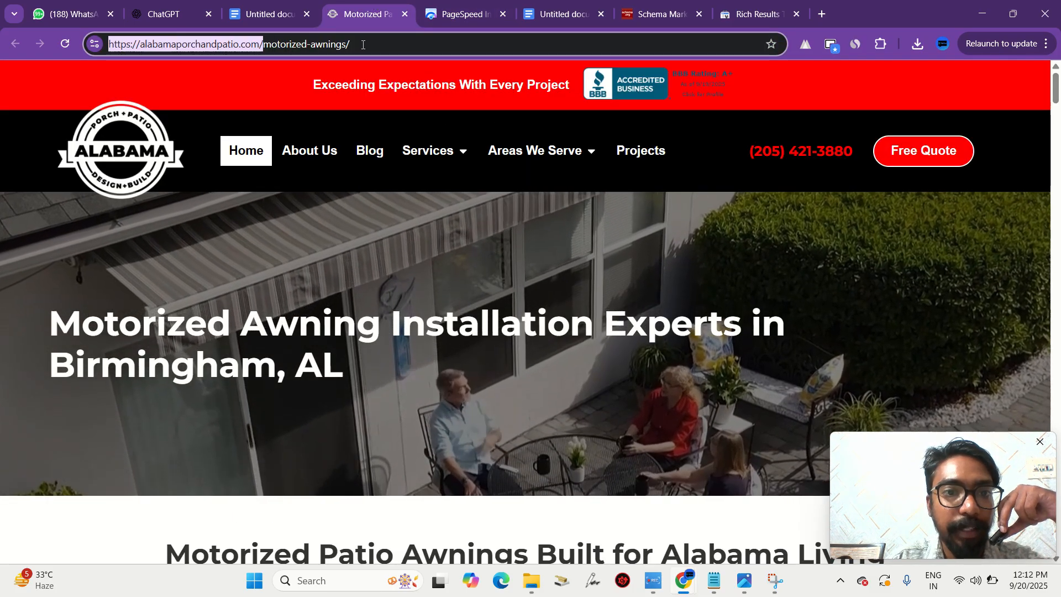
pyautogui.click(429, 47)
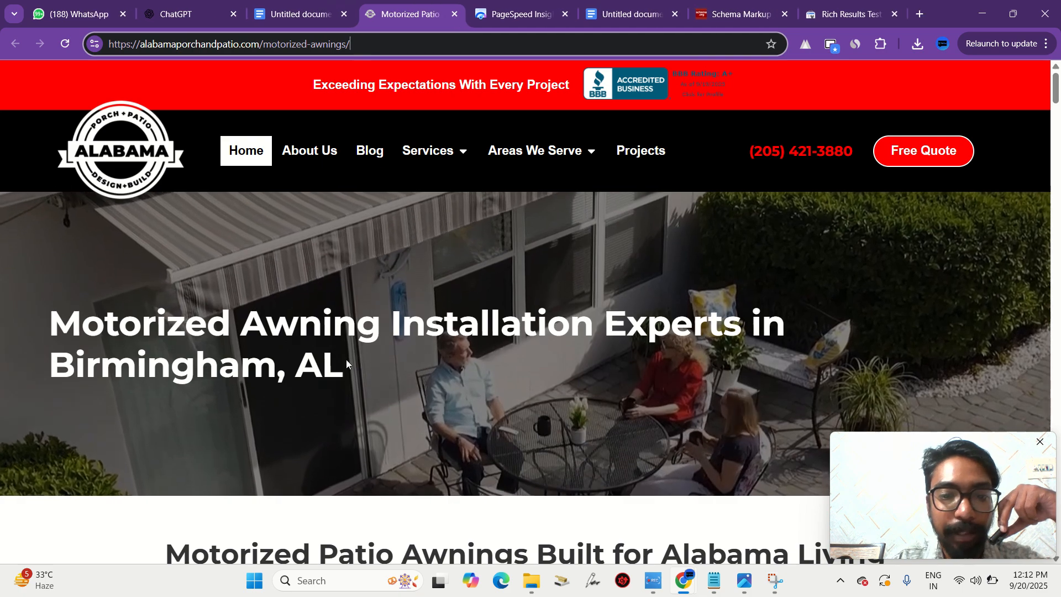
pyautogui.scroll(-3, 346, 359)
pyautogui.scroll(-3, 396, 288)
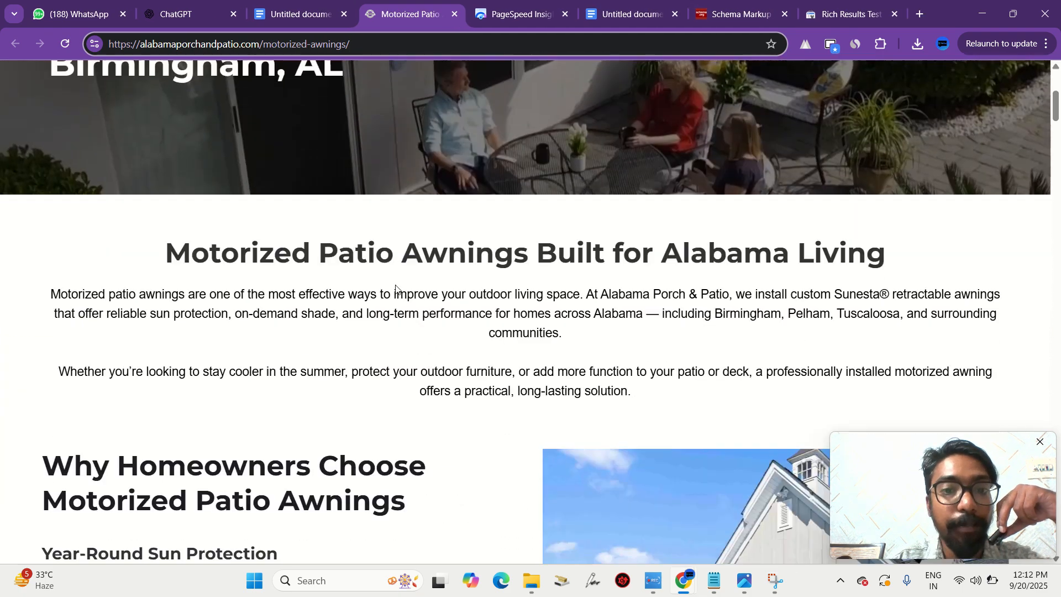
pyautogui.scroll(4, 395, 287)
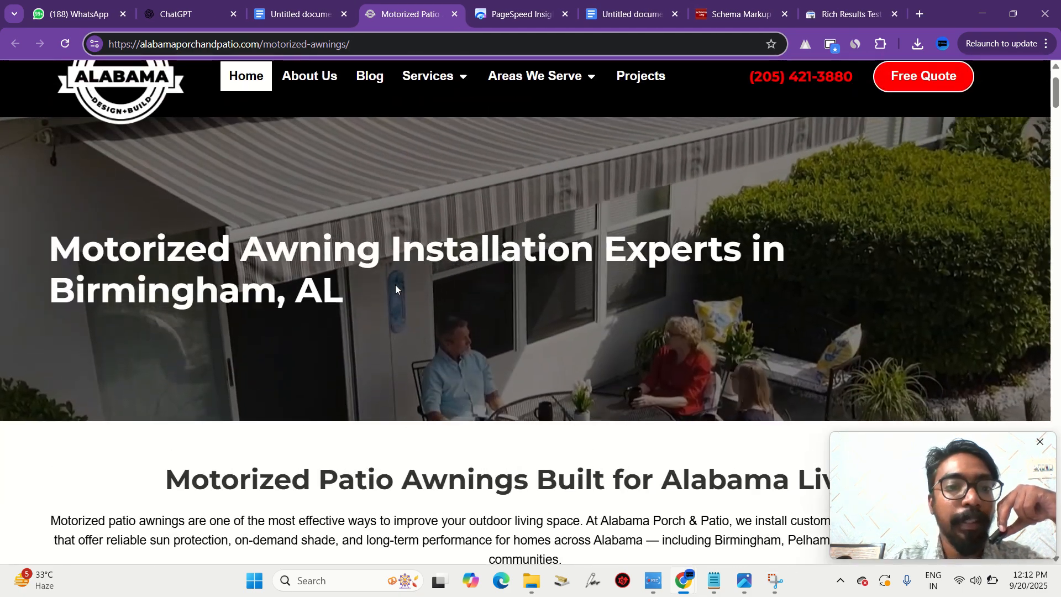
pyautogui.scroll(-3, 373, 362)
pyautogui.scroll(-2, 373, 363)
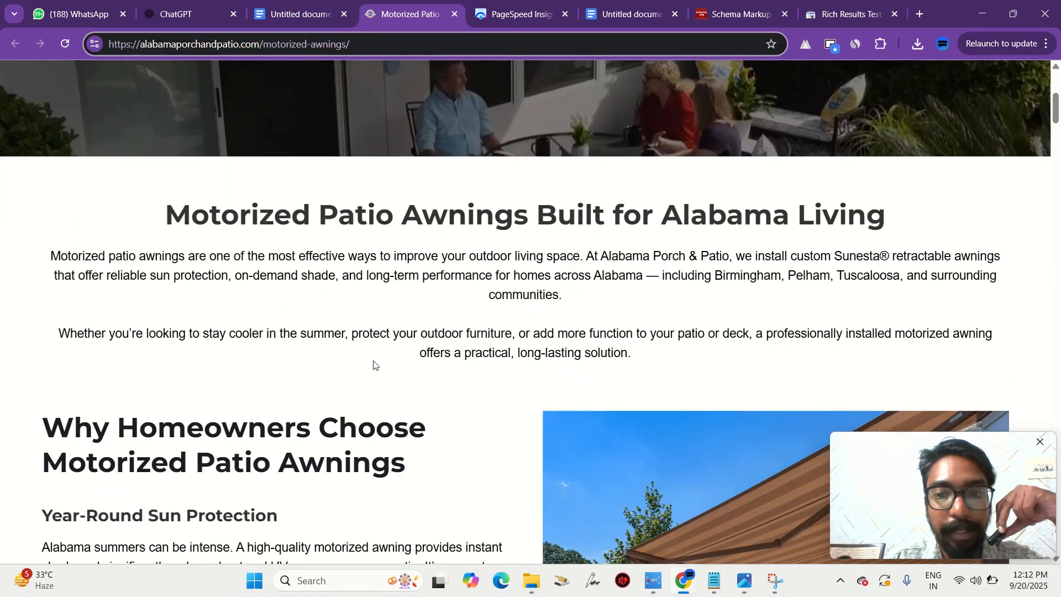
# - Review the Motorized Awnings page from its hero heading through the introduction and homeowner benefits to the Sunesta partnership section
pyautogui.scroll(6, 372, 365)
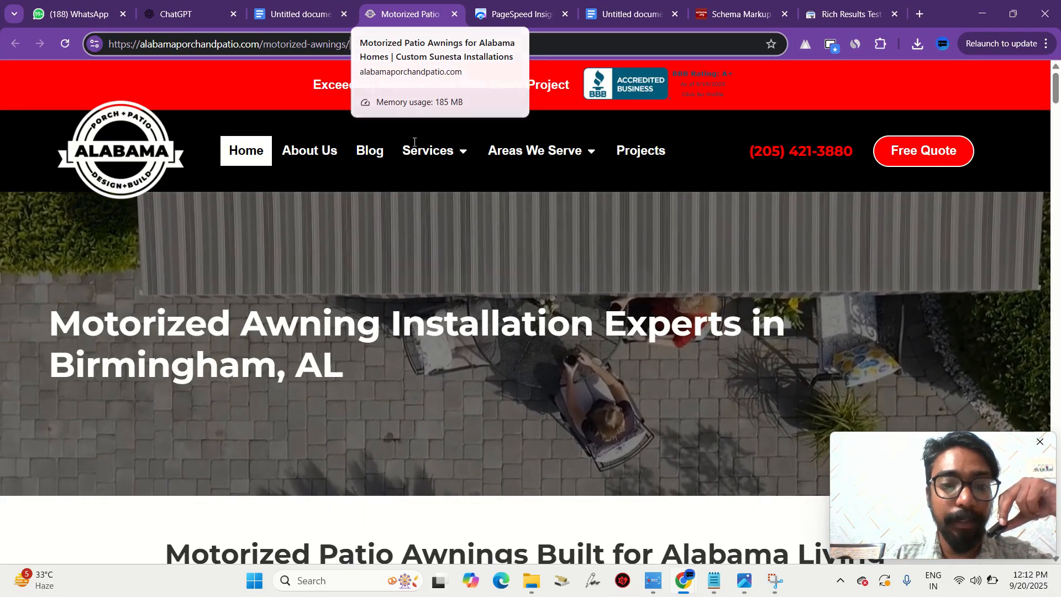
pyautogui.scroll(-5, 435, 410)
pyautogui.scroll(-2, 435, 415)
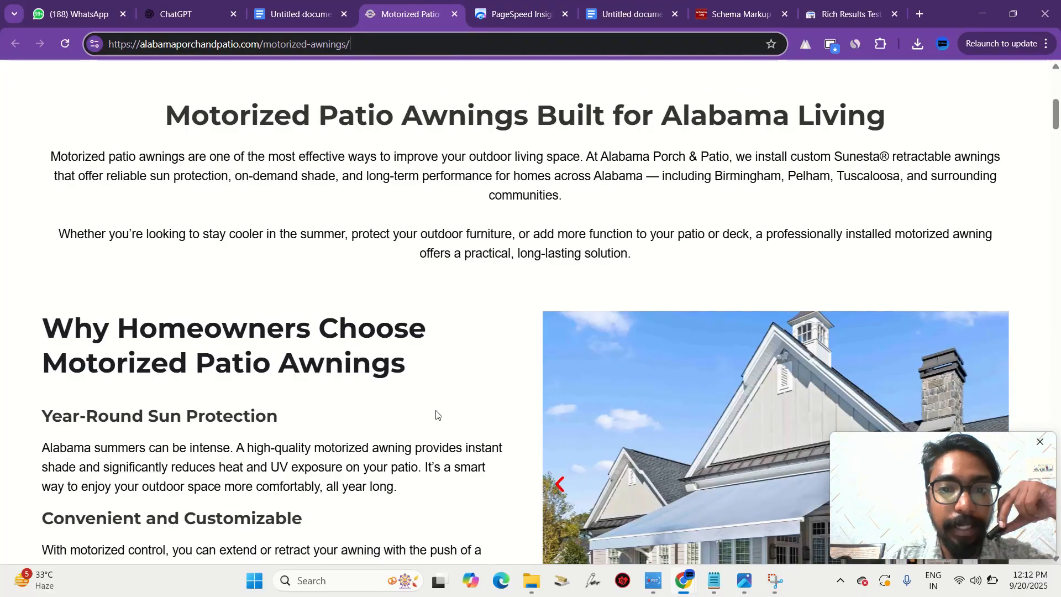
pyautogui.doubleClick(654, 174)
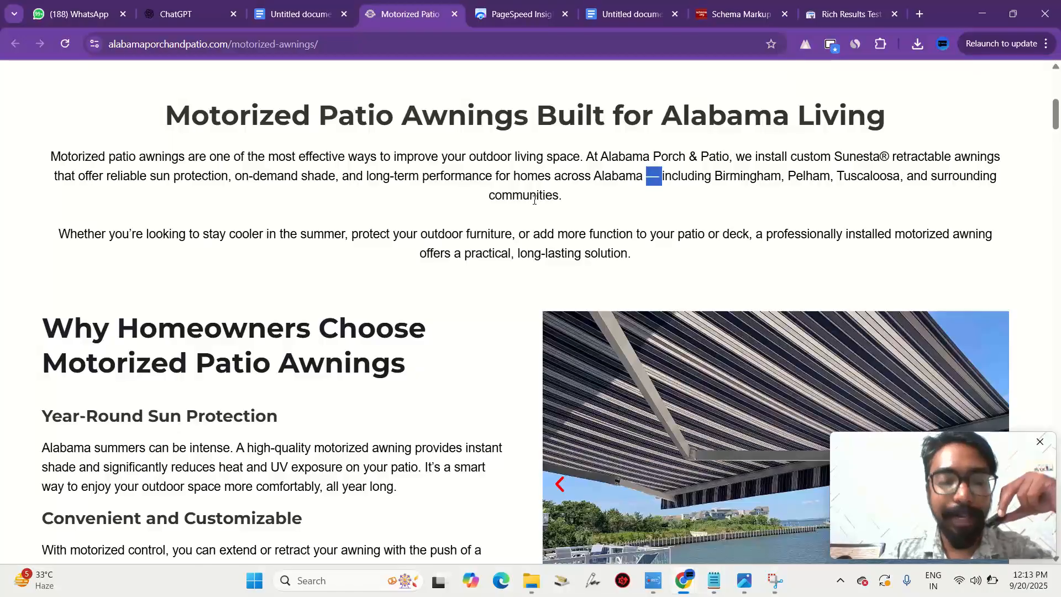
pyautogui.scroll(-2, 366, 254)
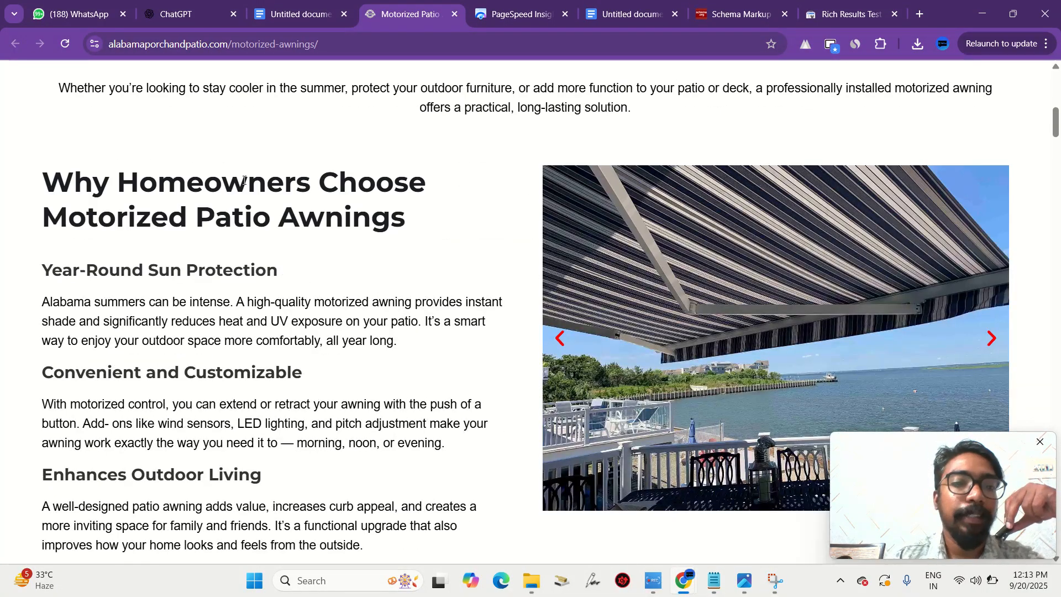
pyautogui.scroll(-1, 241, 183)
pyautogui.scroll(1, 243, 180)
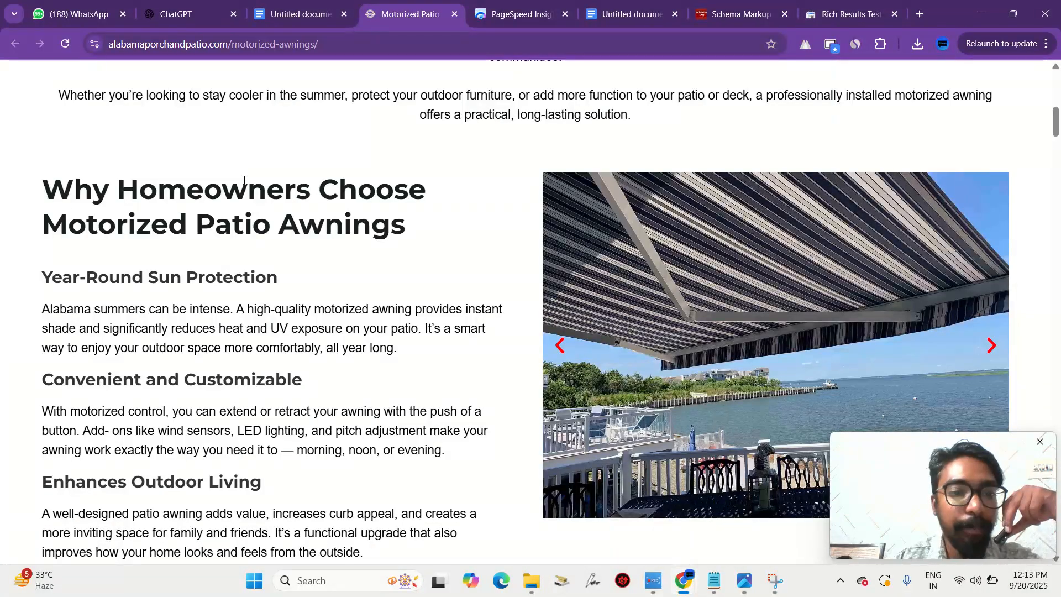
pyautogui.scroll(-4, 244, 180)
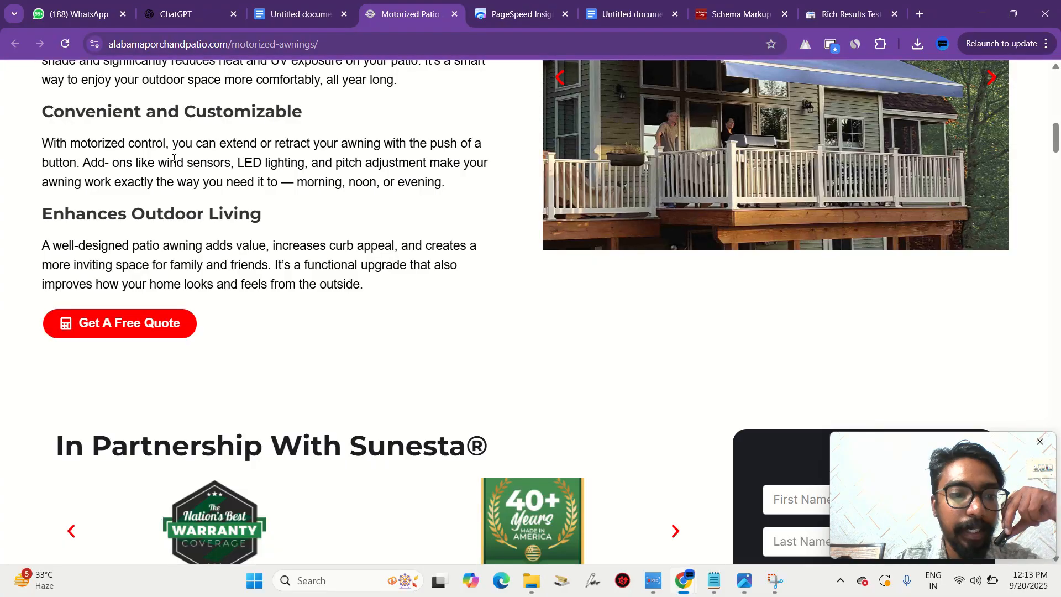
pyautogui.scroll(-5, 429, 282)
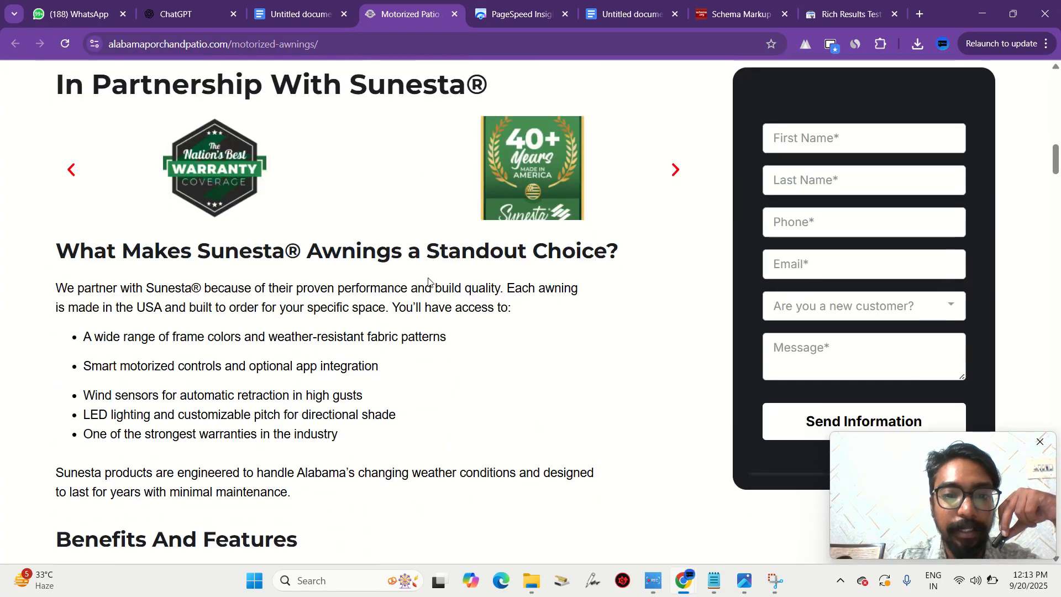
# - Examine the heading hierarchy and content of the Sunesta partnership, standout choice, and Benefits And Features sections
pyautogui.scroll(1, 289, 132)
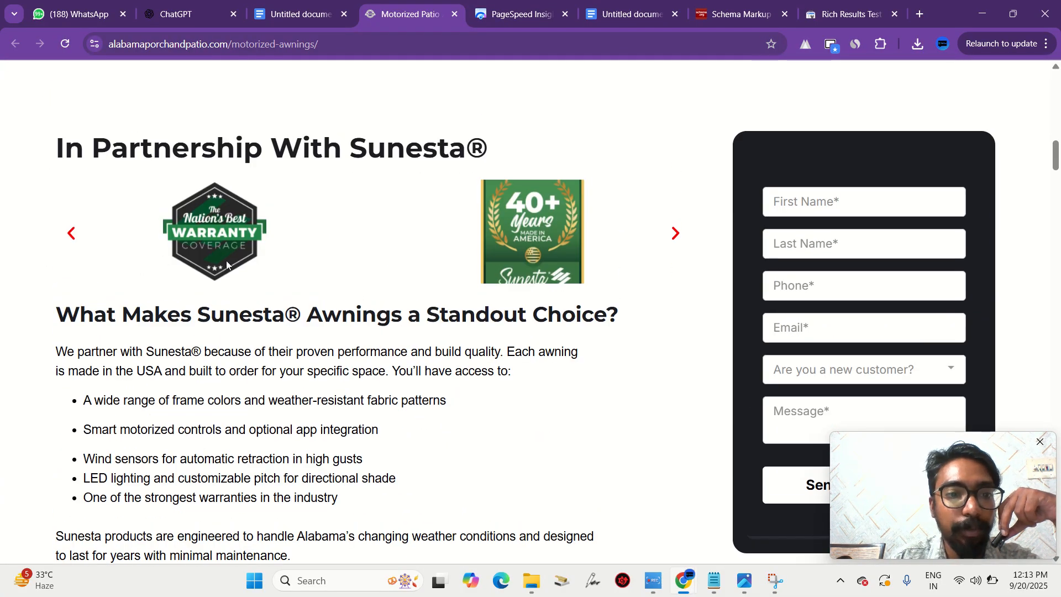
pyautogui.scroll(-2, 416, 280)
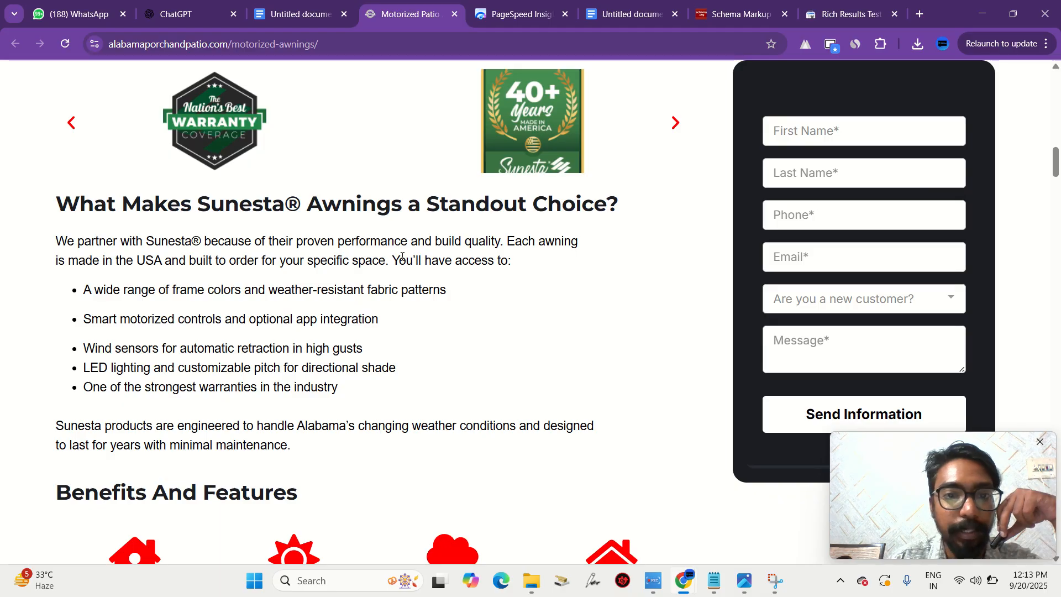
pyautogui.scroll(3, 325, 294)
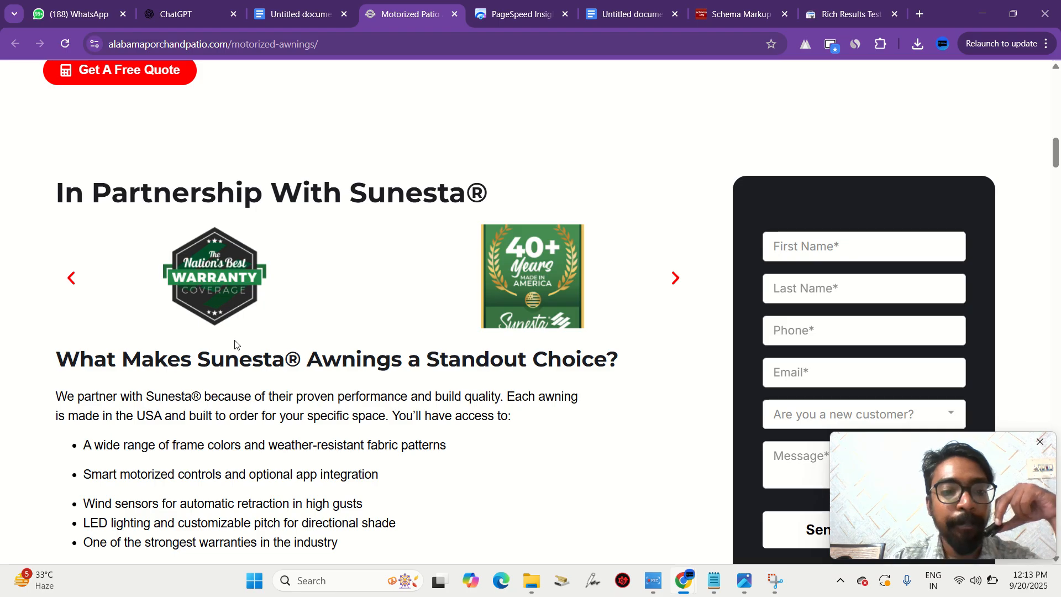
pyautogui.scroll(-2, 235, 344)
pyautogui.scroll(-3, 195, 270)
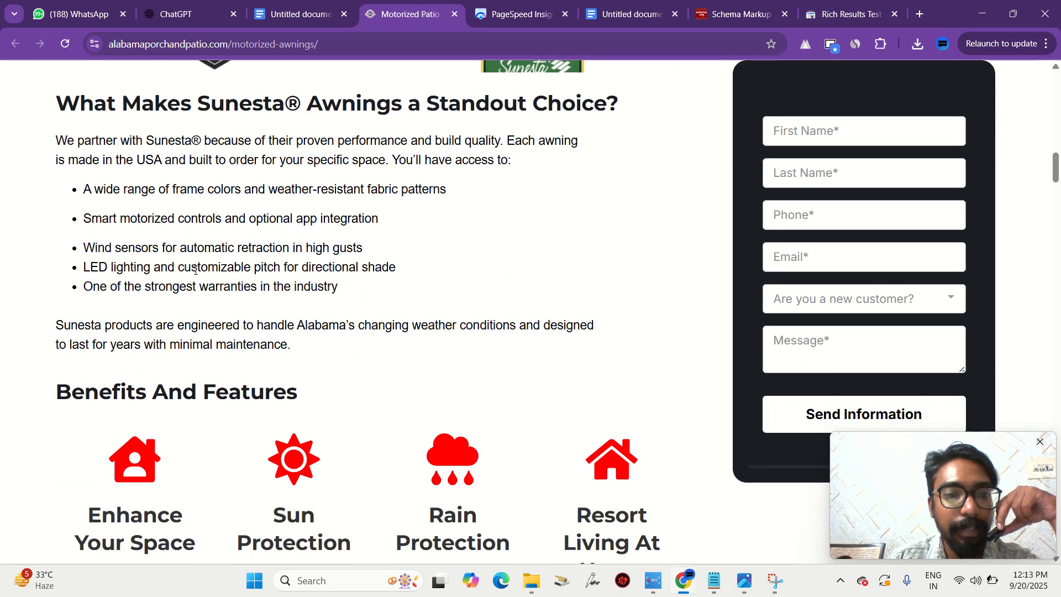
pyautogui.scroll(3, 195, 270)
pyautogui.scroll(-3, 196, 274)
pyautogui.scroll(-4, 195, 273)
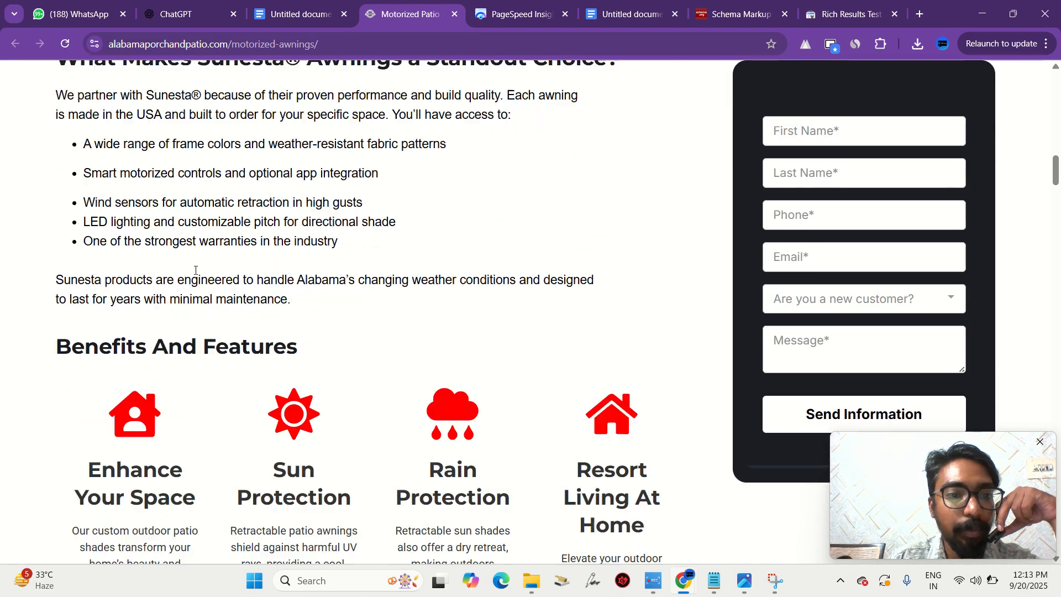
pyautogui.scroll(6, 195, 273)
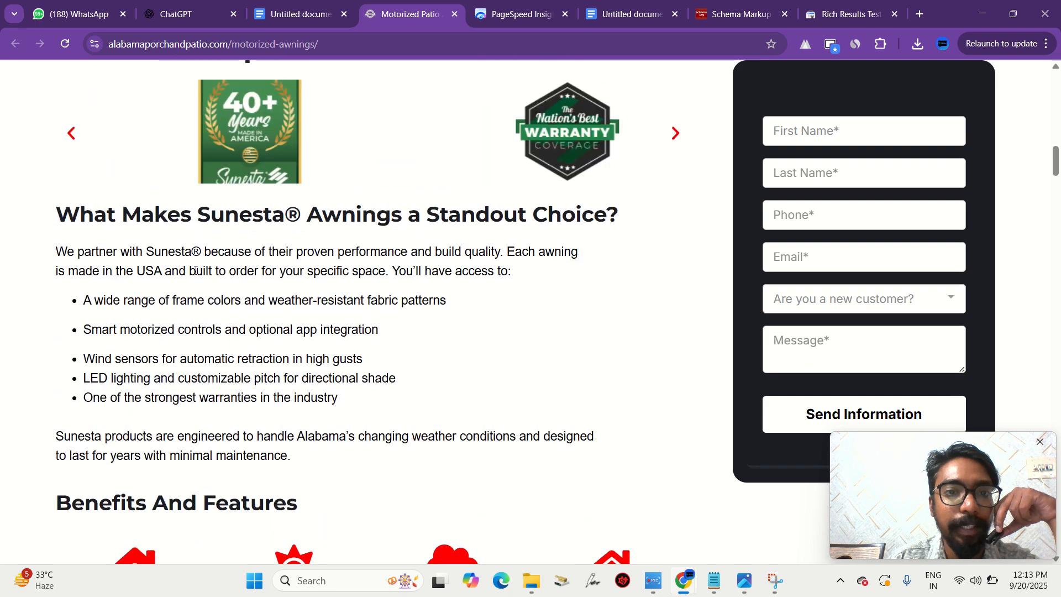
pyautogui.scroll(-2, 195, 273)
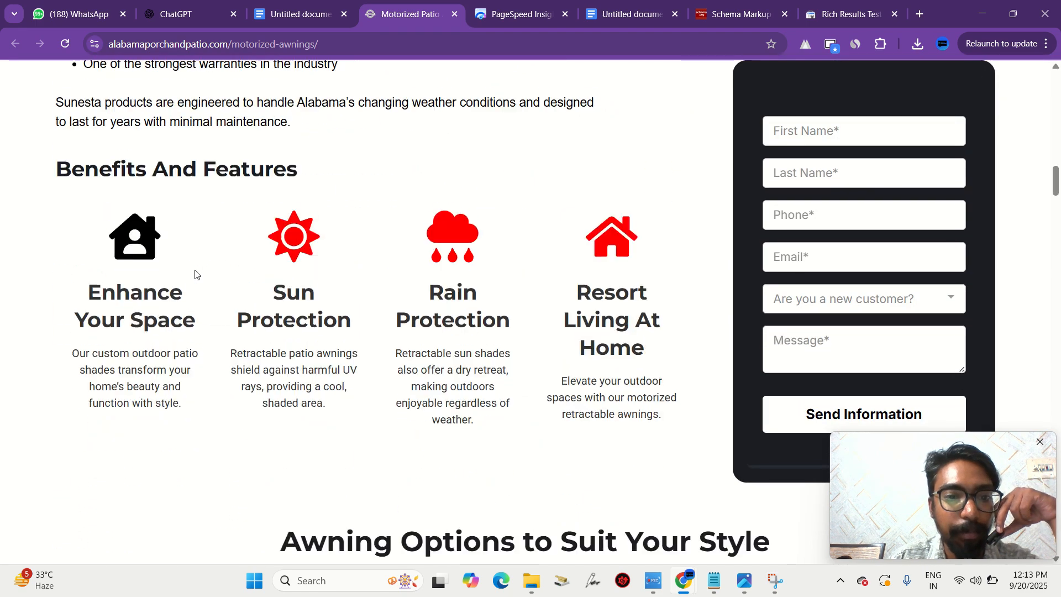
pyautogui.scroll(2, 195, 274)
pyautogui.scroll(-10, 194, 274)
pyautogui.scroll(9, 195, 273)
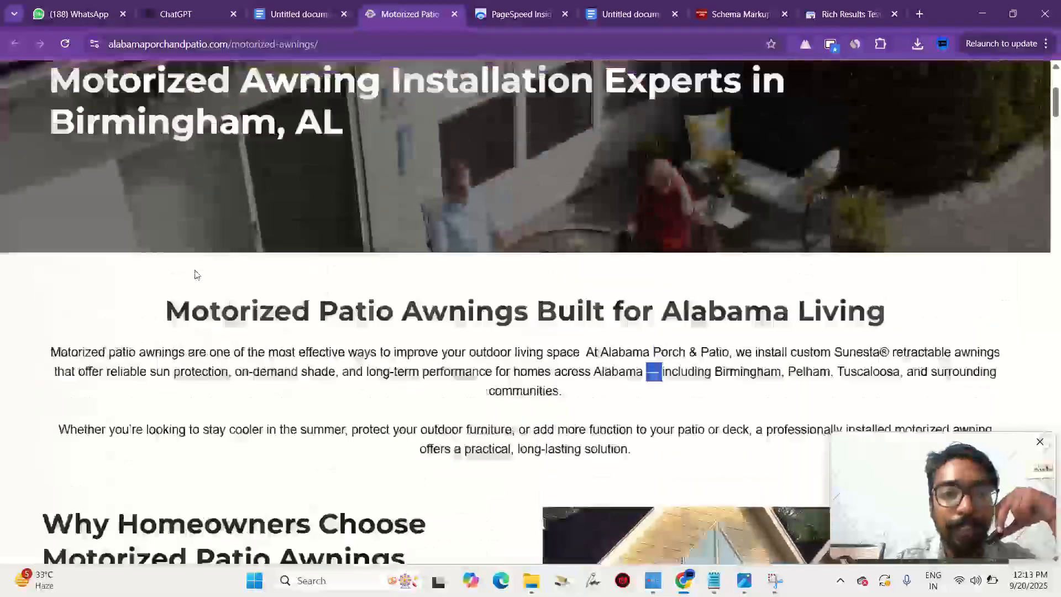
# - Check the "Alabama Porch & Patio" mention in the introductory paragraph for keyword emphasis
pyautogui.scroll(-2, 194, 273)
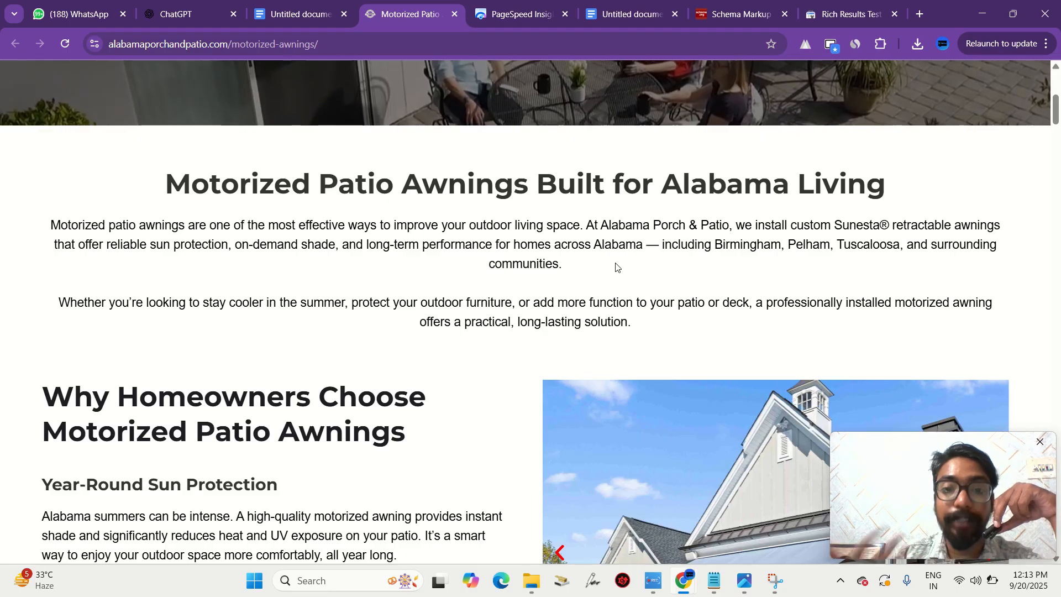
pyautogui.moveTo(600, 225); pyautogui.dragTo(728, 219)
pyautogui.click(605, 224)
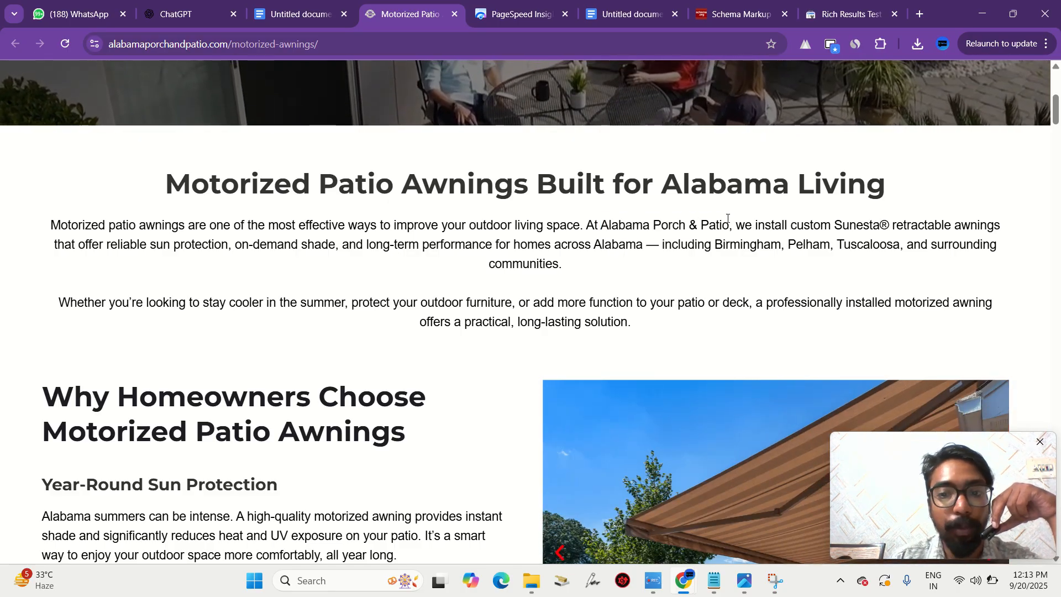
pyautogui.moveTo(605, 224); pyautogui.dragTo(721, 226)
# - In the Google Docs audit notes, add a bold "On page" heading below the navigation remark and start a new line
pyautogui.click(635, 16)
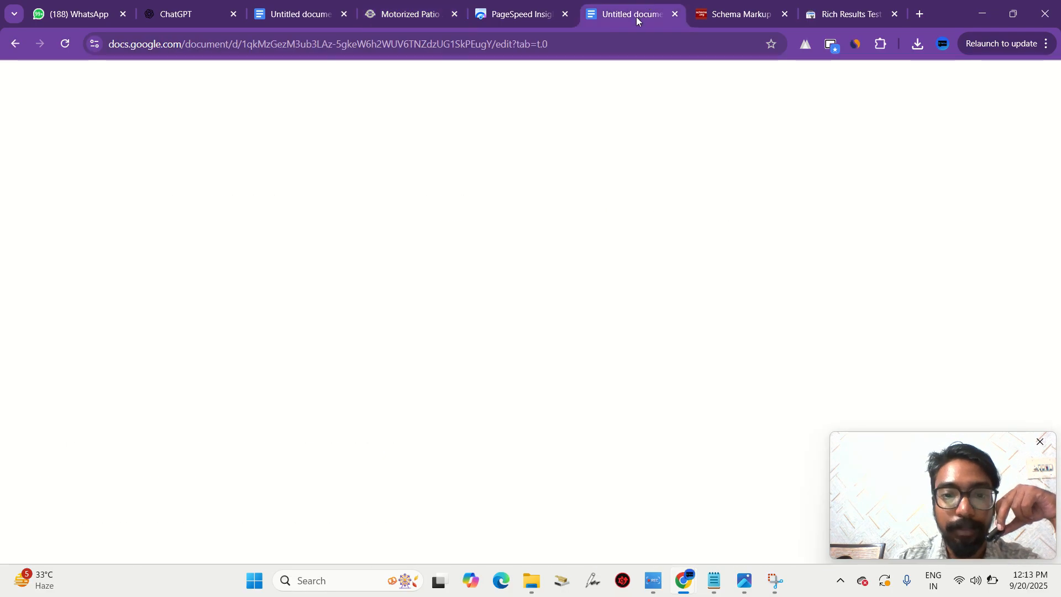
pyautogui.press('Return')
pyautogui.press('Return')
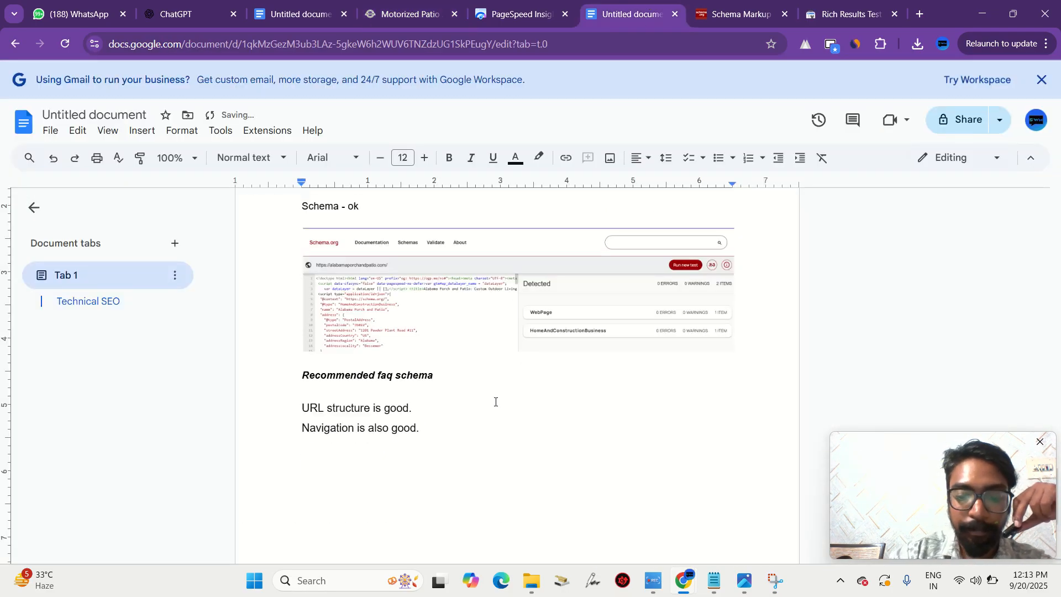
pyautogui.write('On p')
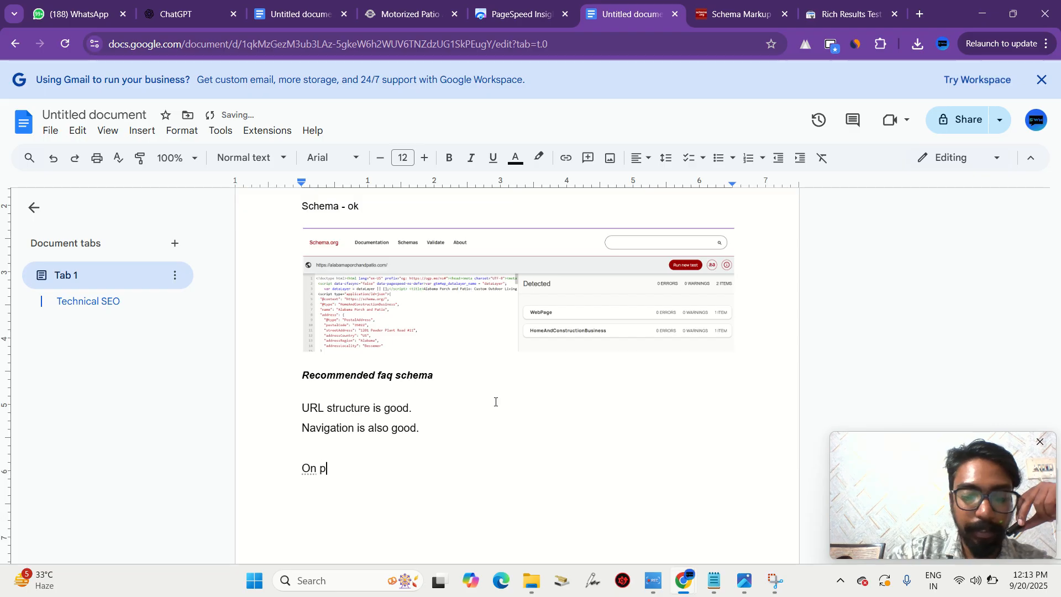
pyautogui.write('age')
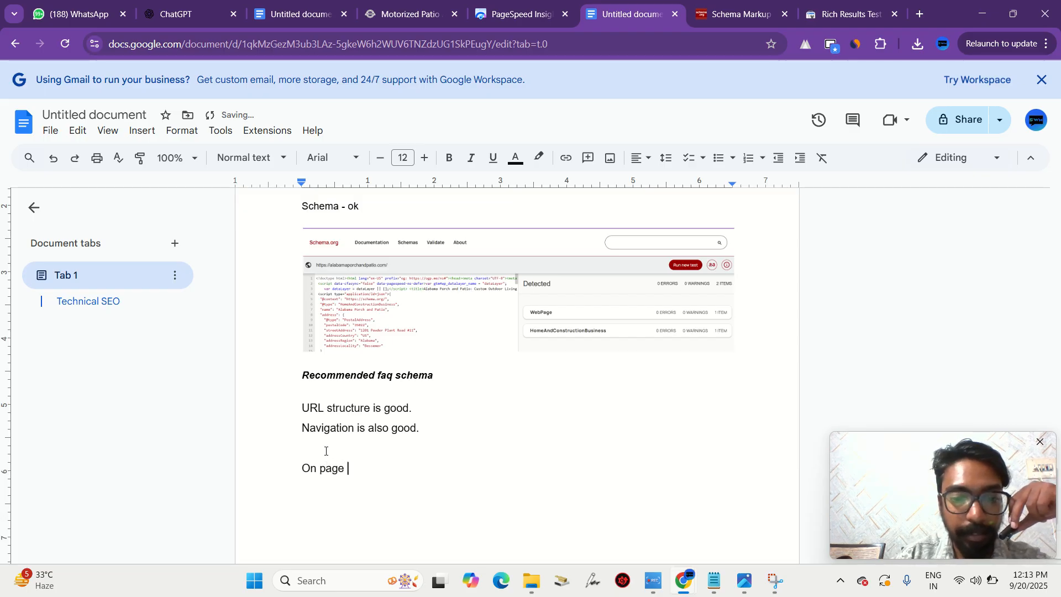
pyautogui.tripleClick(320, 468)
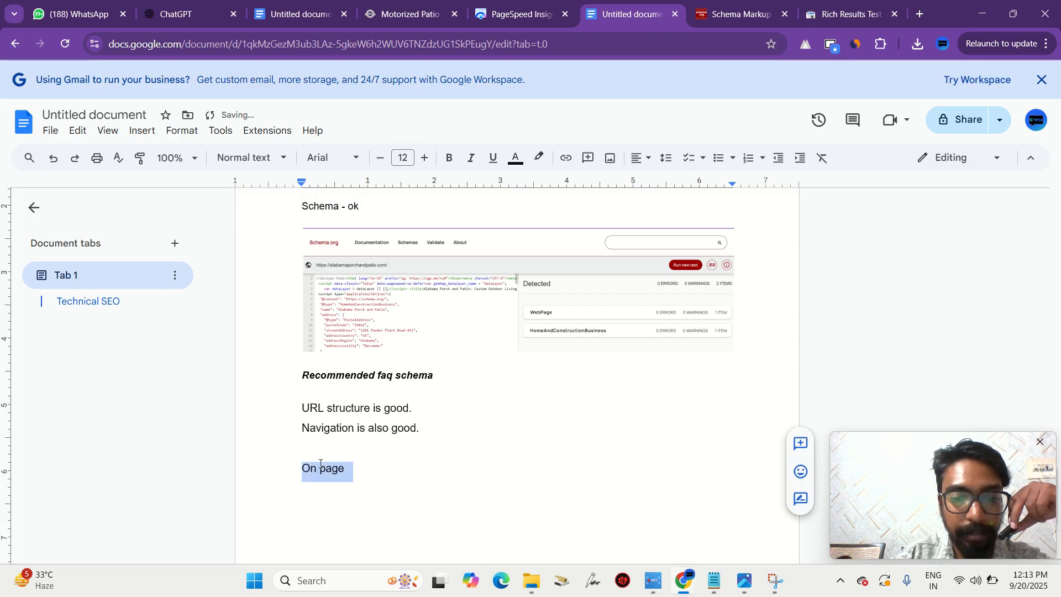
pyautogui.click(449, 161)
pyautogui.click(393, 449)
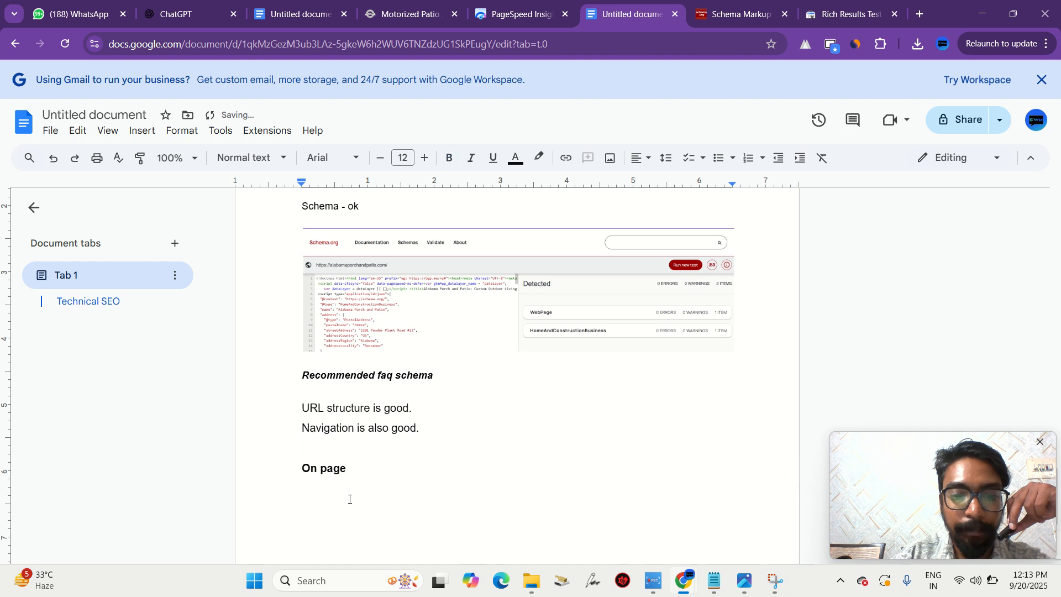
pyautogui.click(358, 468)
pyautogui.press('Return')
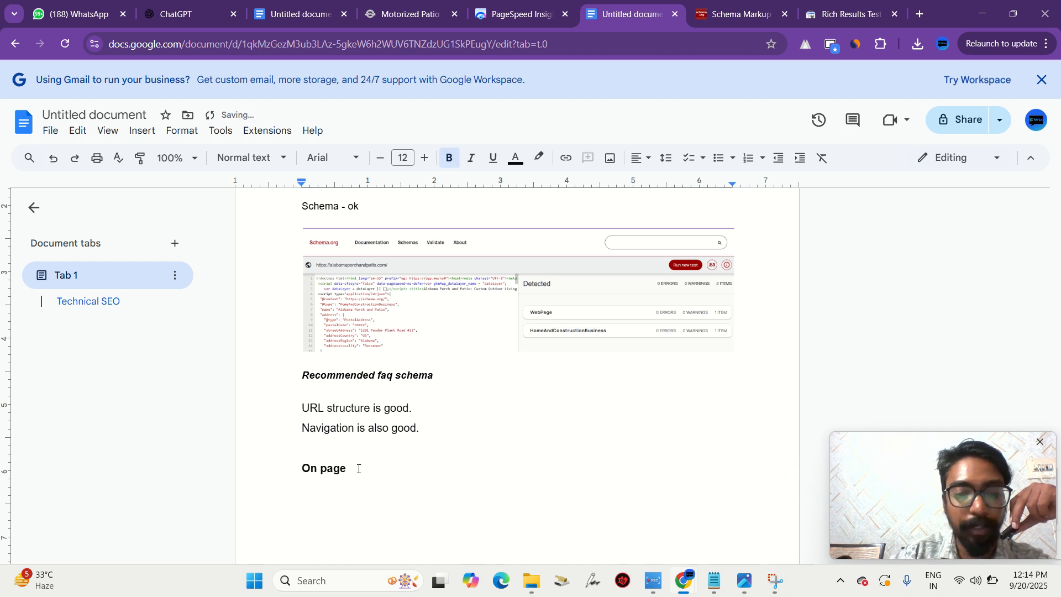
# - Consult the On-Page SEO checklist and add the note "Bold imp keywords in page" under the On page heading
pyautogui.scroll(-3, 358, 468)
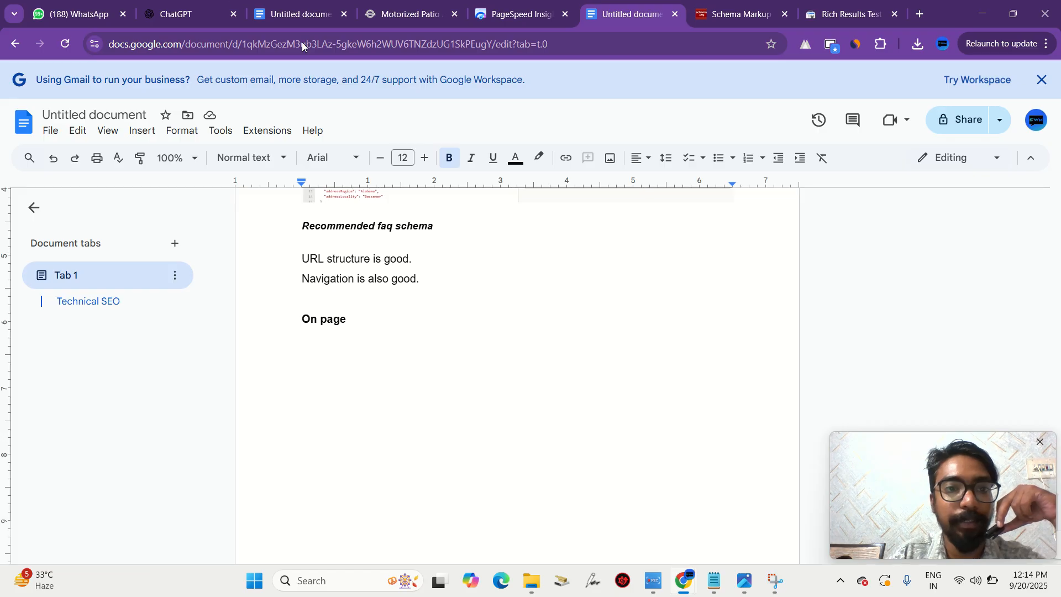
pyautogui.click(295, 15)
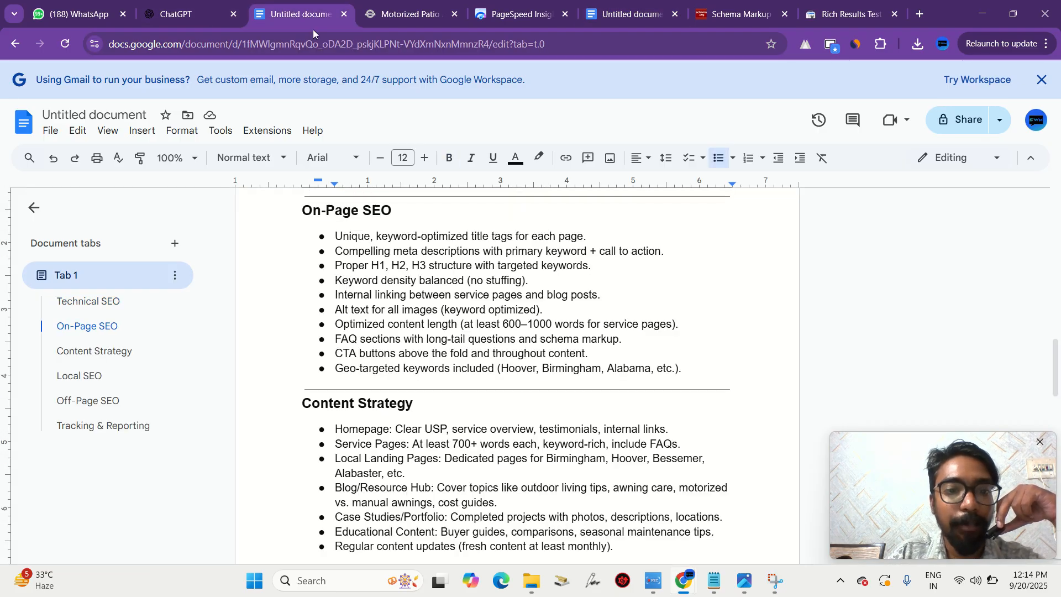
pyautogui.click(652, 4)
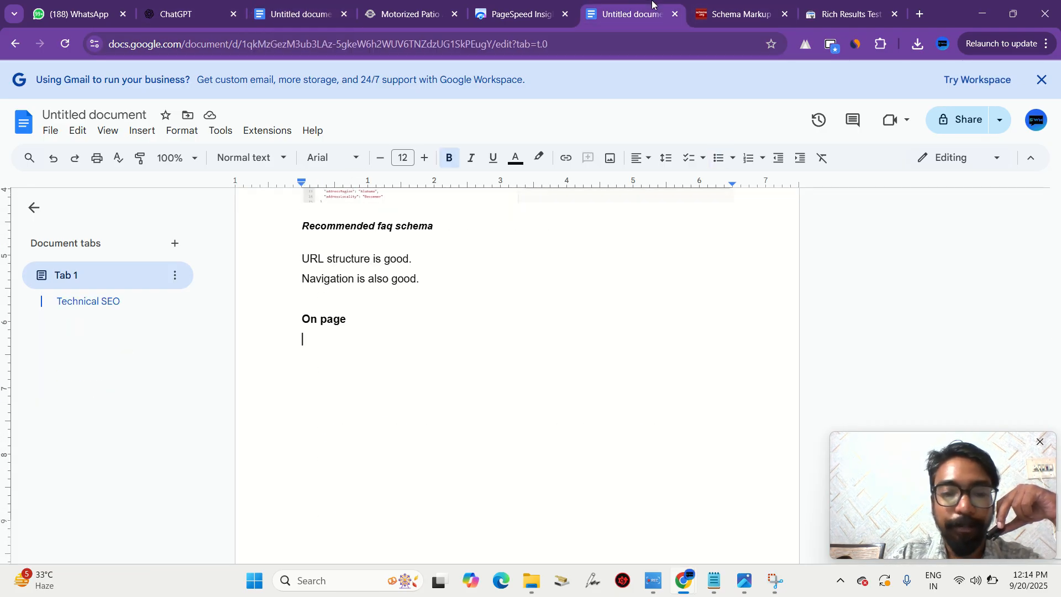
pyautogui.write('Blod imp keyword')
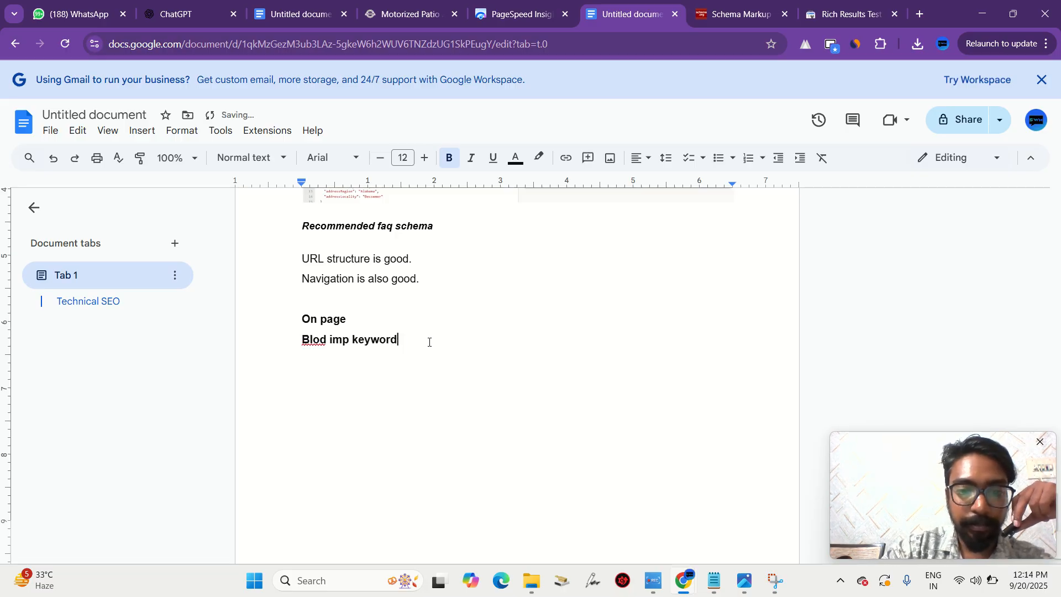
pyautogui.write('s in page')
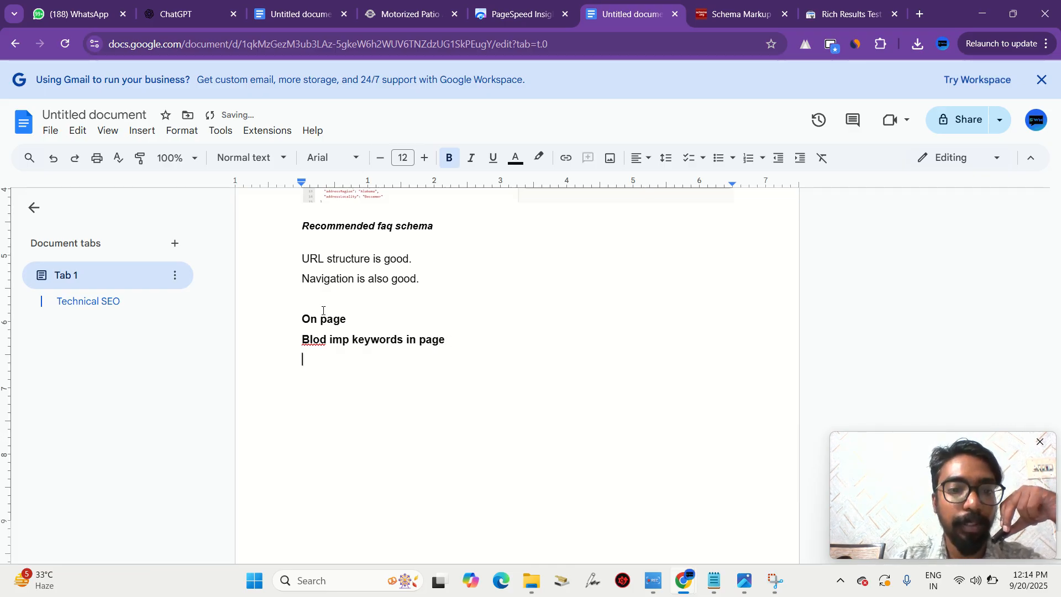
pyautogui.click(321, 339)
pyautogui.press('BackSpace')
pyautogui.press('BackSpace')
pyautogui.write('ol')
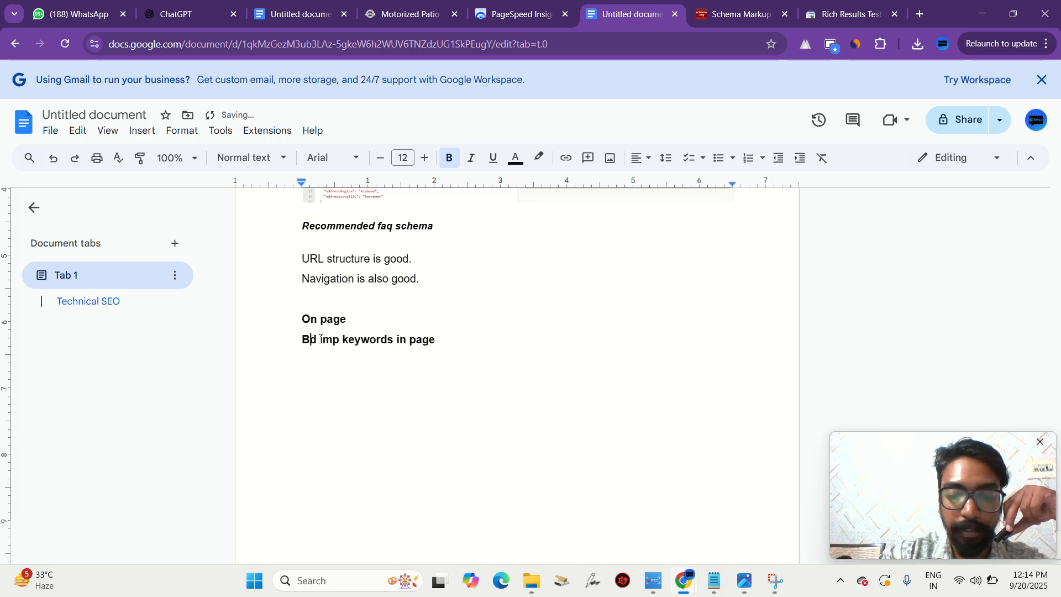
# - Recheck the Motorized Awnings page's section headings and add the note "H2 and h3 headings confusing" to the audit document
pyautogui.click(404, 14)
pyautogui.scroll(-6, 365, 302)
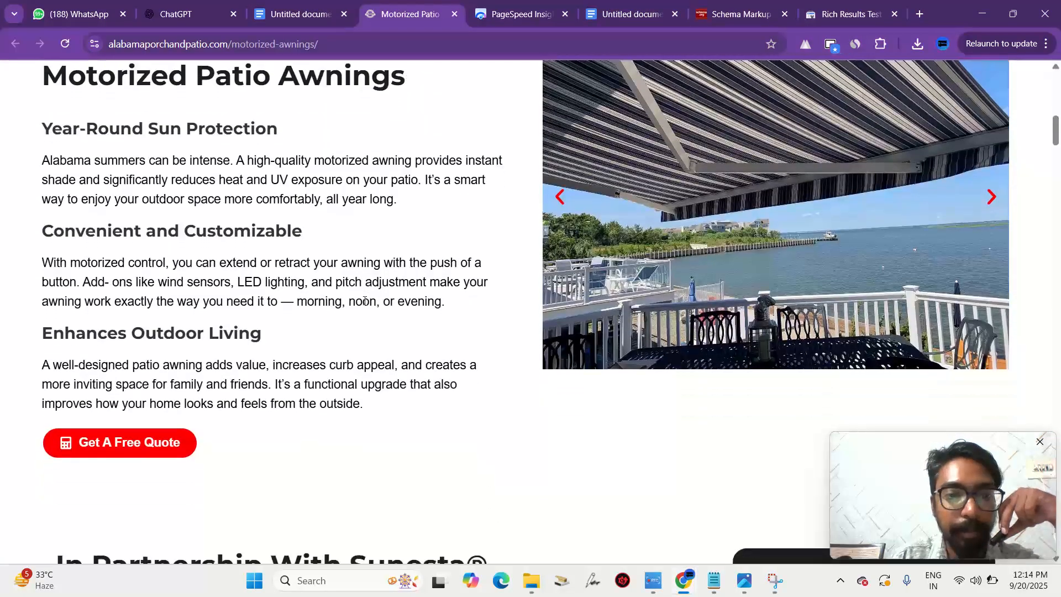
pyautogui.scroll(-14, 250, 299)
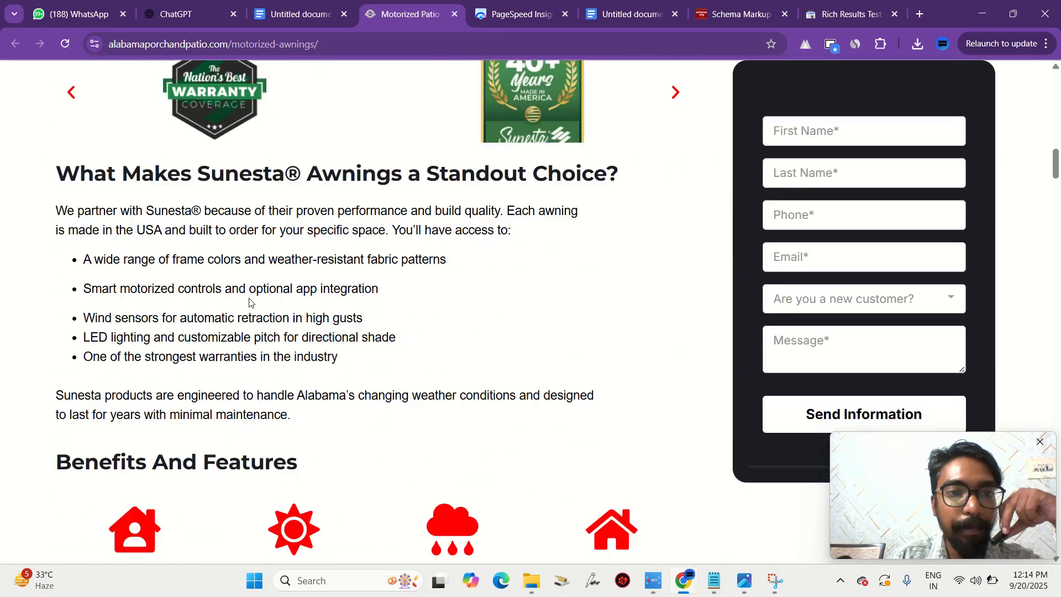
pyautogui.scroll(5, 250, 301)
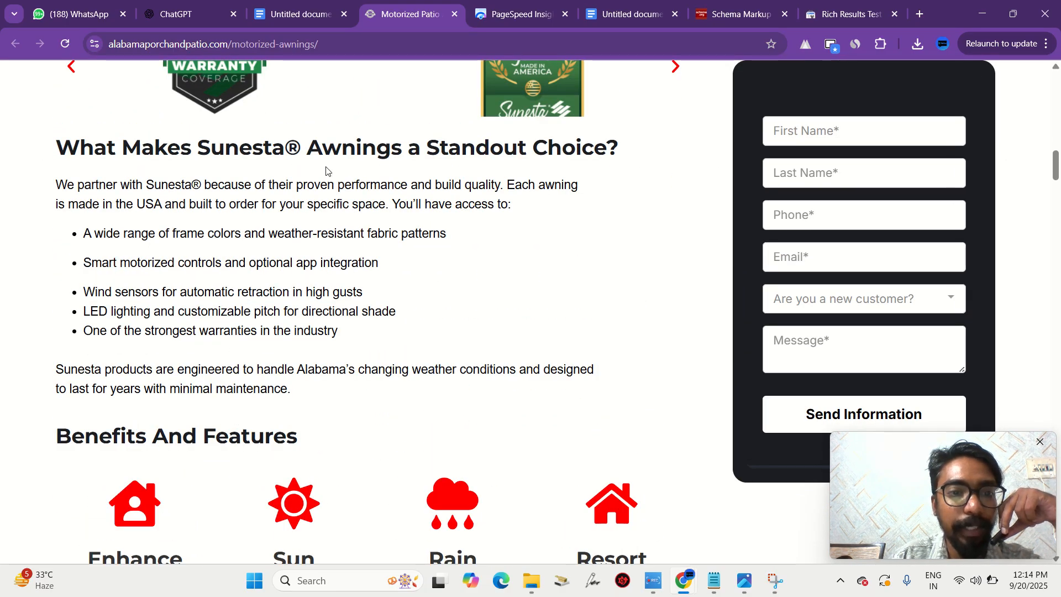
pyautogui.click(637, 3)
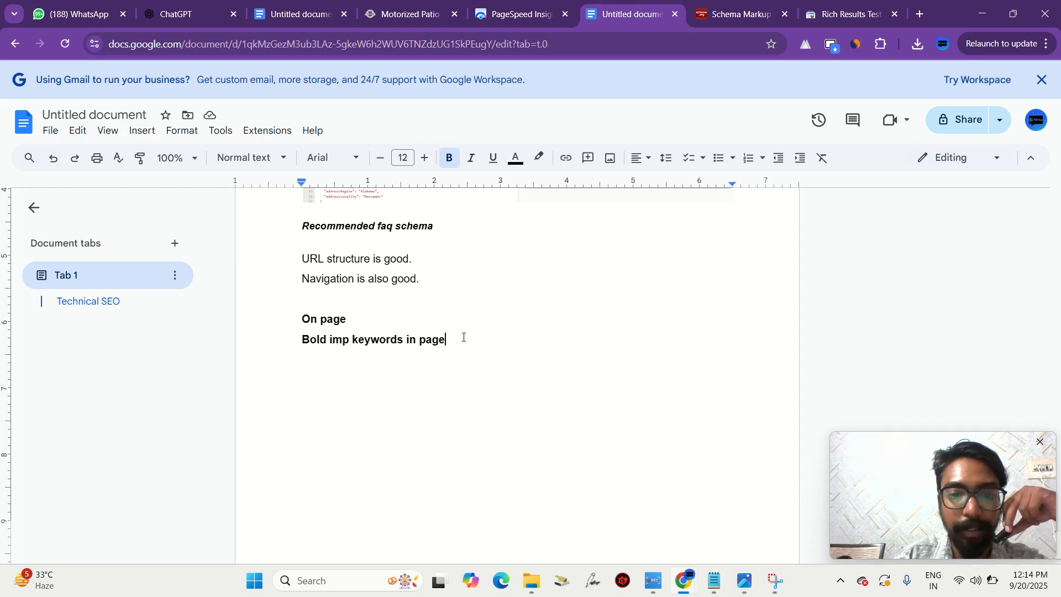
pyautogui.press('Return')
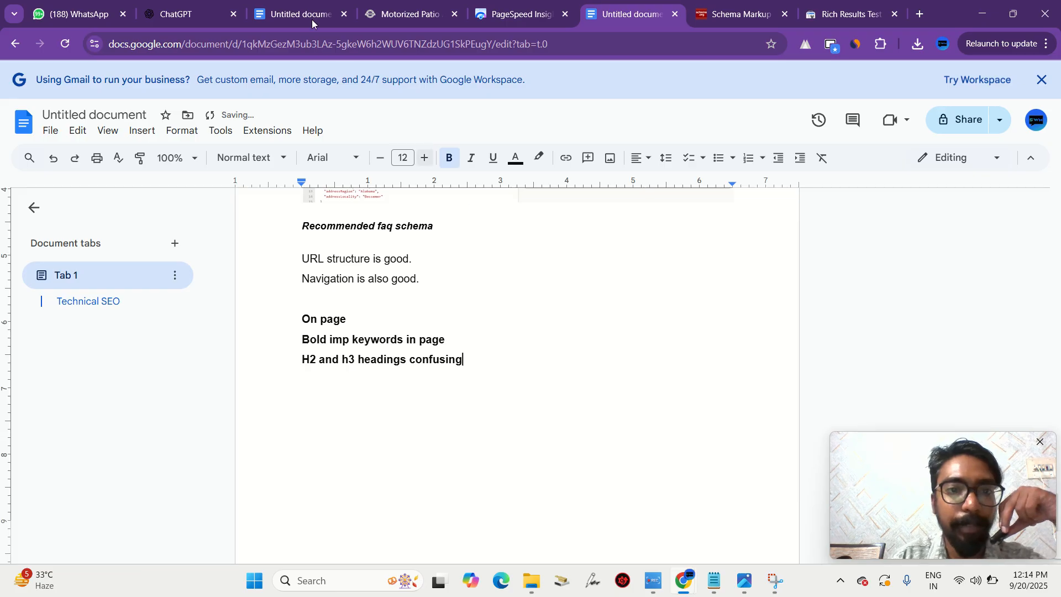
# - Inspect the HTML heading level of "What Makes Sunesta® Awnings a Standout Choice?" on the Motorized Awnings page
pyautogui.click(401, 14)
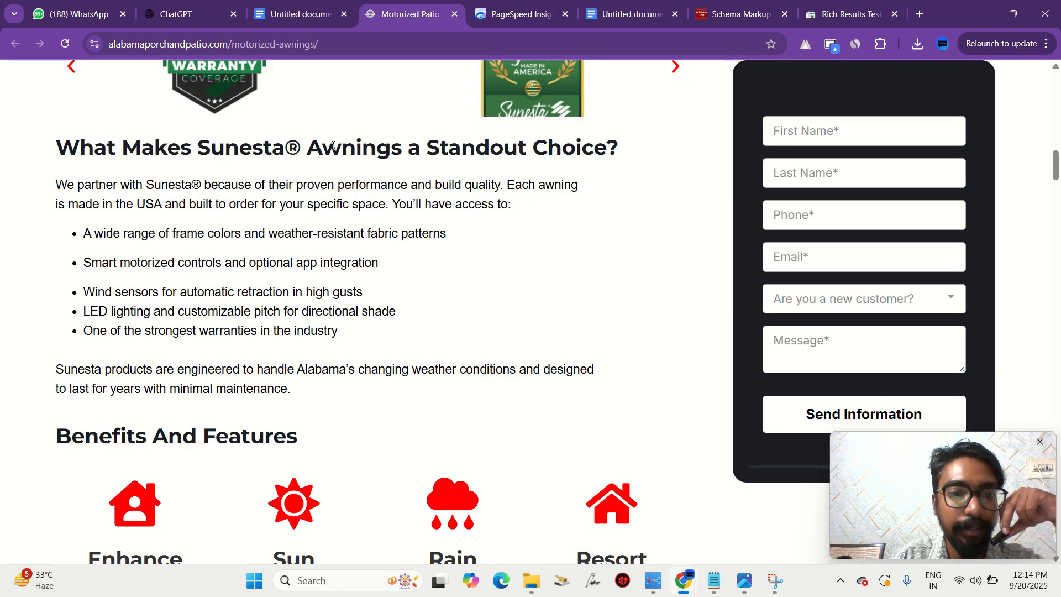
pyautogui.rightClick(302, 146)
pyautogui.click(340, 438)
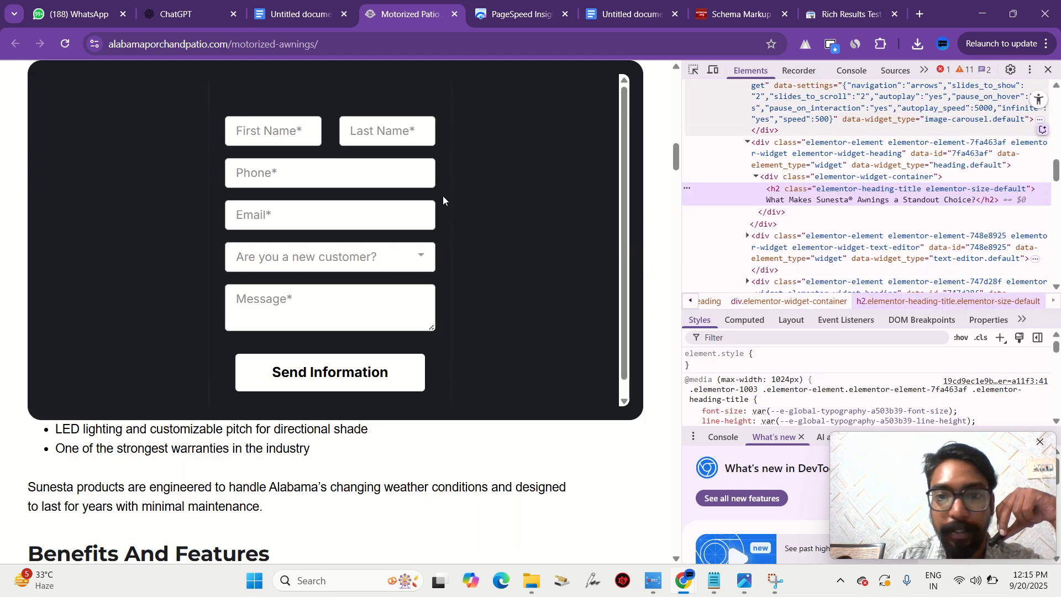
pyautogui.scroll(-1, 391, 286)
pyautogui.scroll(-3, 369, 428)
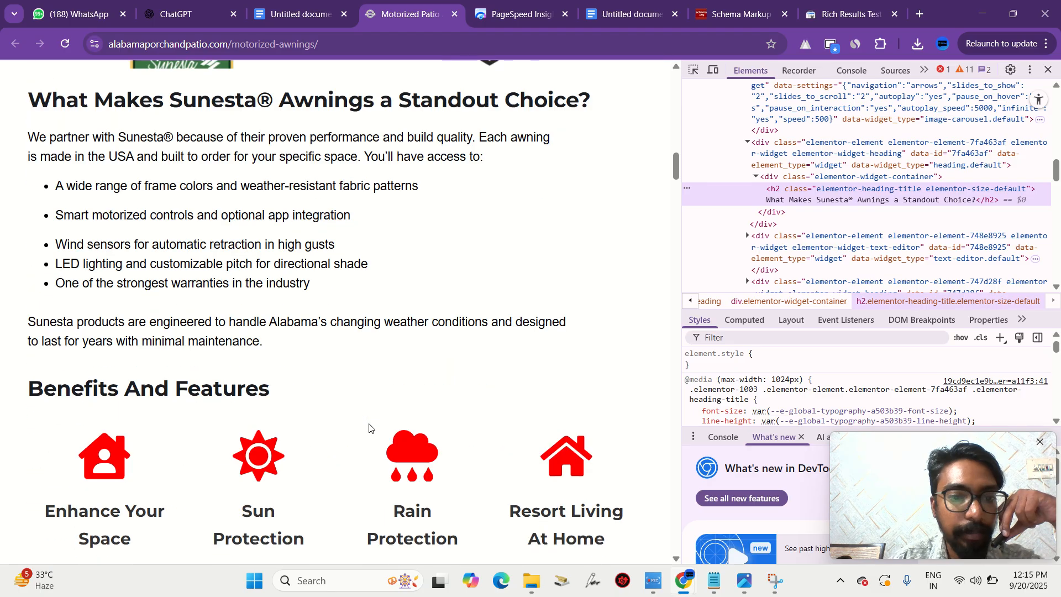
pyautogui.scroll(-2, 196, 389)
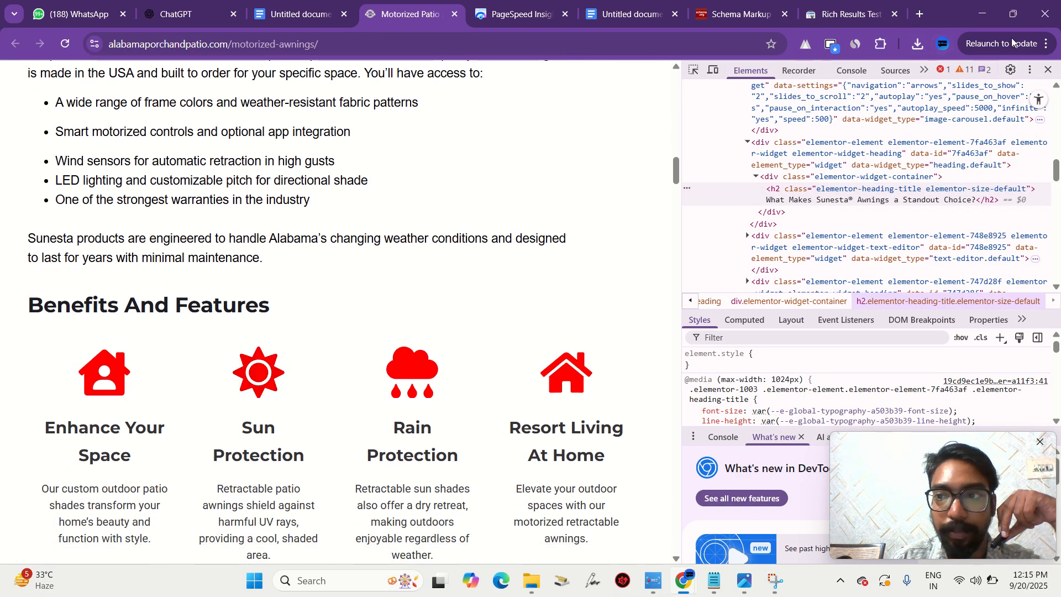
pyautogui.click(1048, 71)
pyautogui.scroll(4, 491, 191)
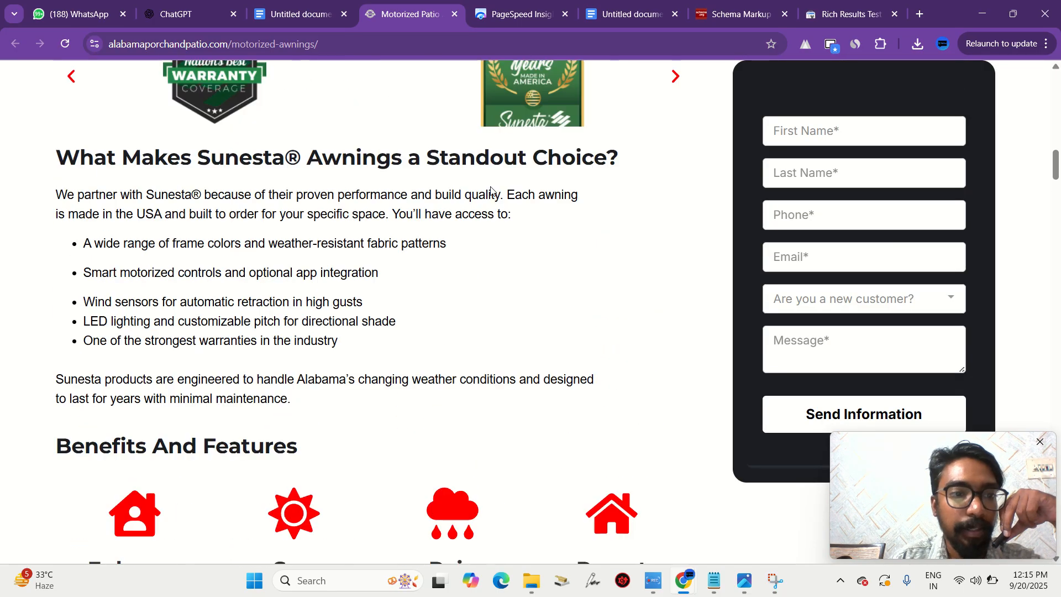
# - Inspect the HTML heading levels of "Benefits And Features" and its "Enhance Your Space" item
pyautogui.scroll(-2, 145, 249)
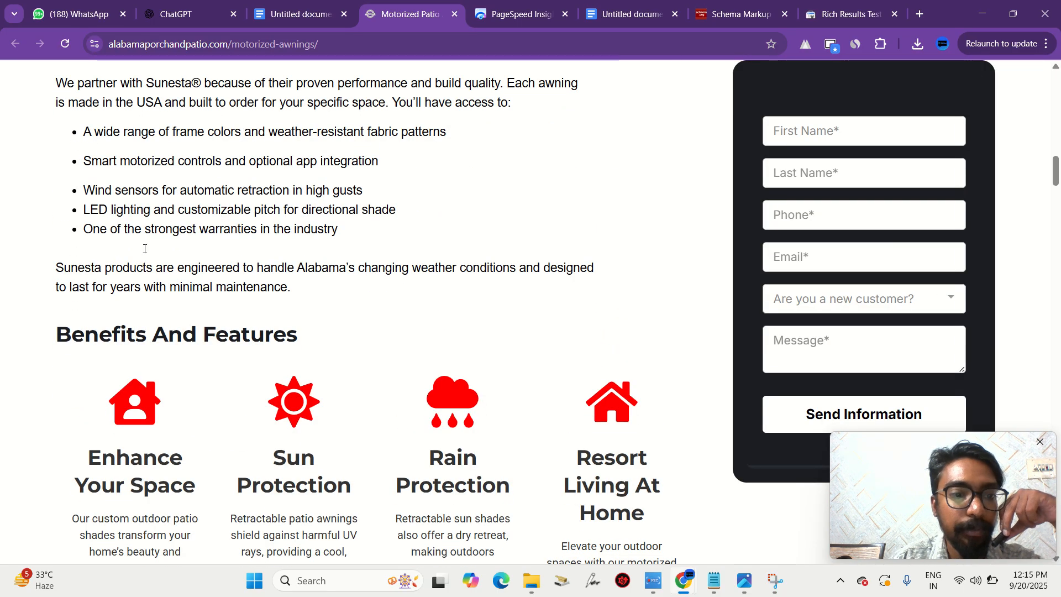
pyautogui.rightClick(94, 339)
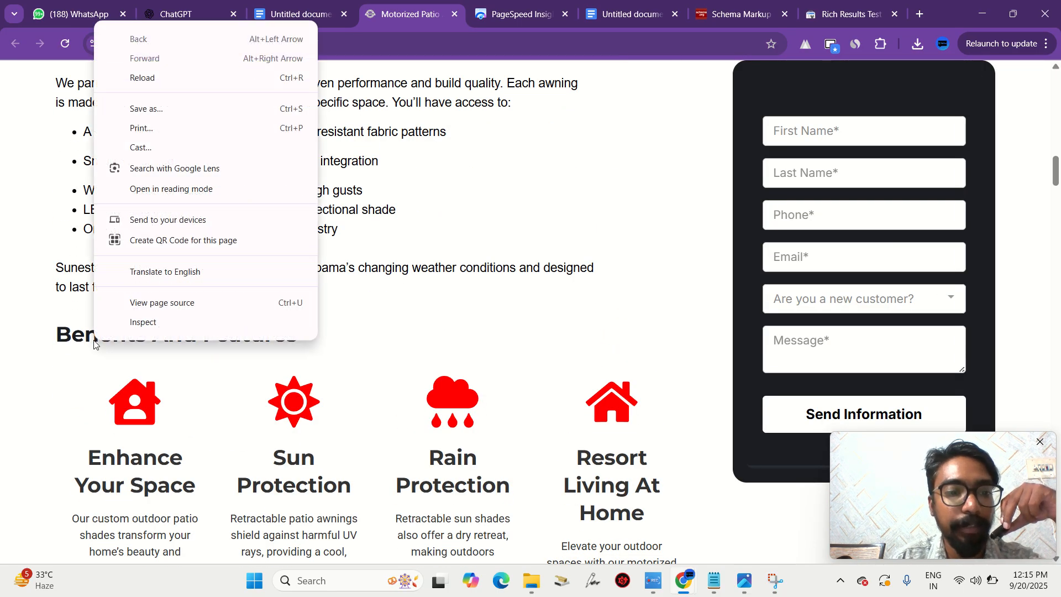
pyautogui.click(164, 322)
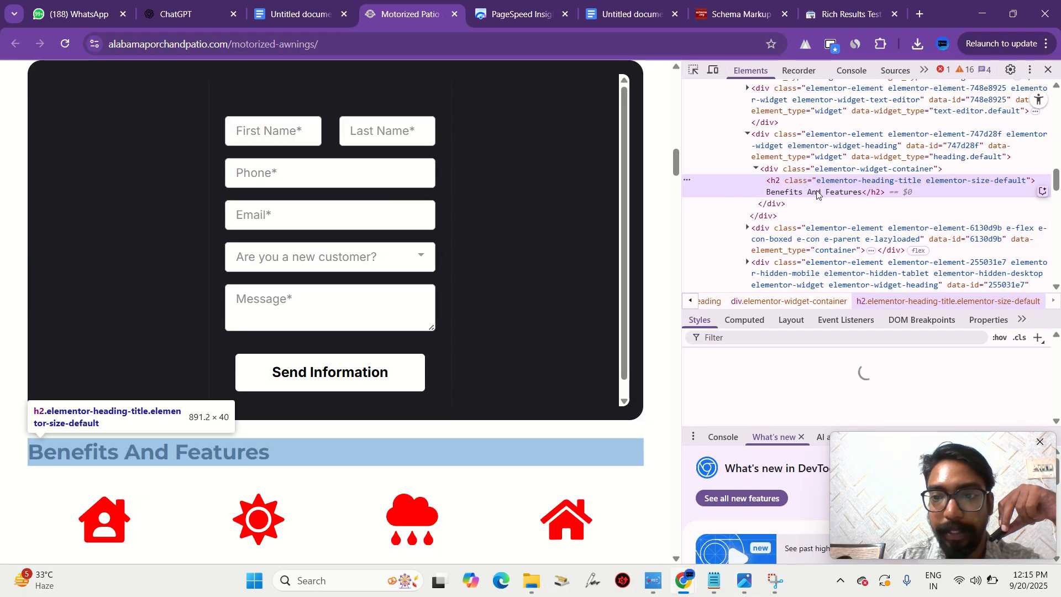
pyautogui.click(1049, 69)
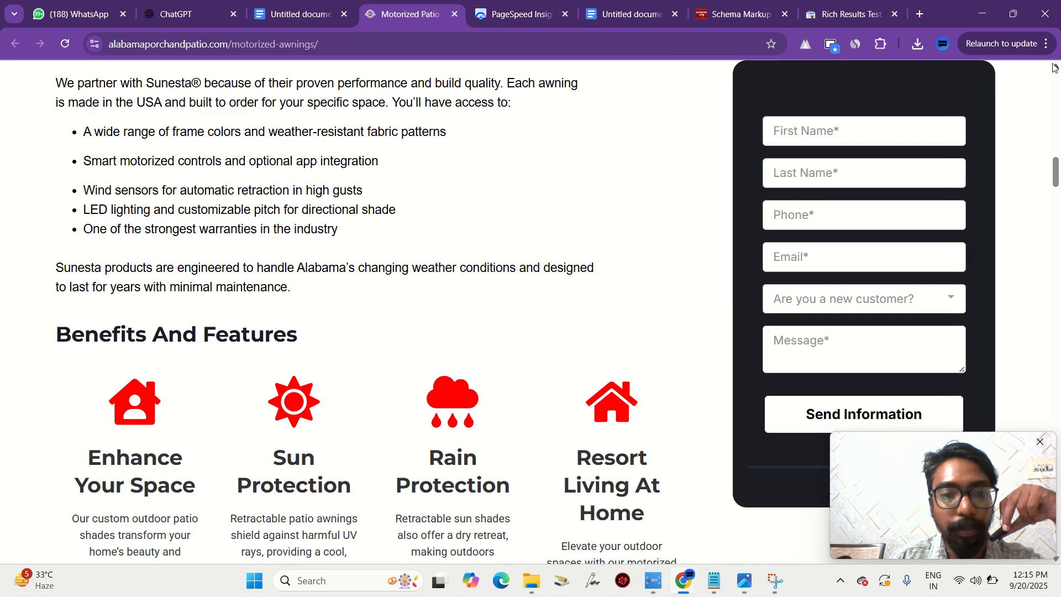
pyautogui.scroll(-6, 449, 288)
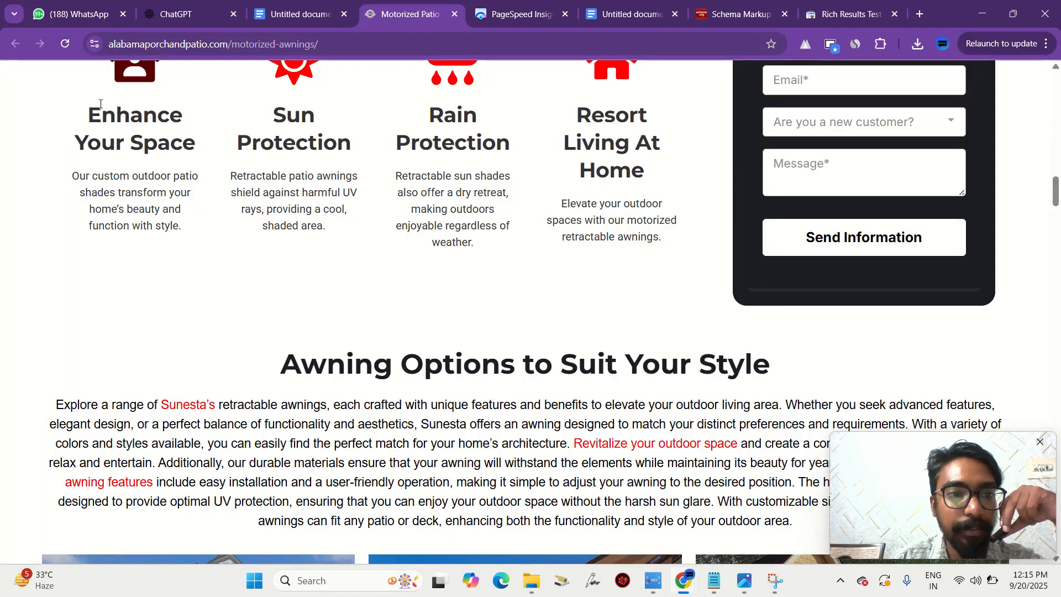
pyautogui.rightClick(112, 127)
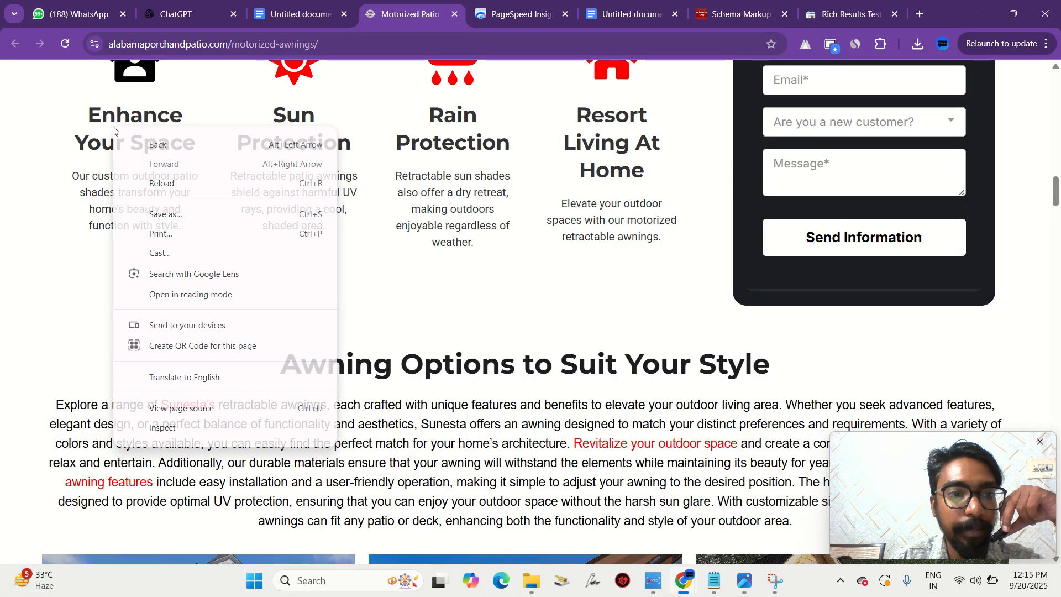
pyautogui.click(163, 428)
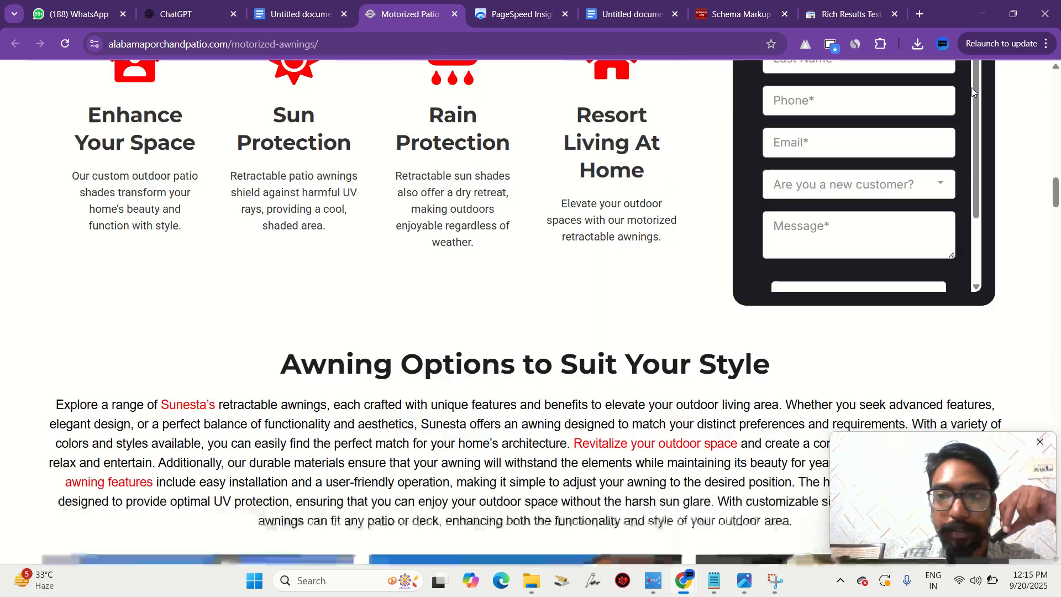
pyautogui.click(1049, 69)
# - Inspect the HTML heading level of "Awning Options to Suit Your Style"
pyautogui.scroll(-3, 377, 349)
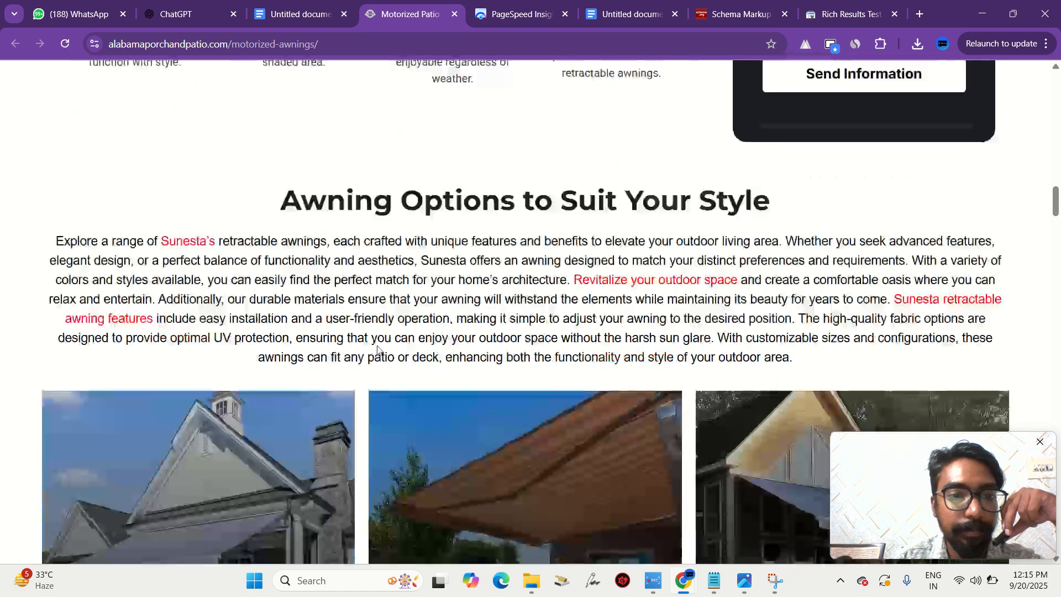
pyautogui.rightClick(337, 203)
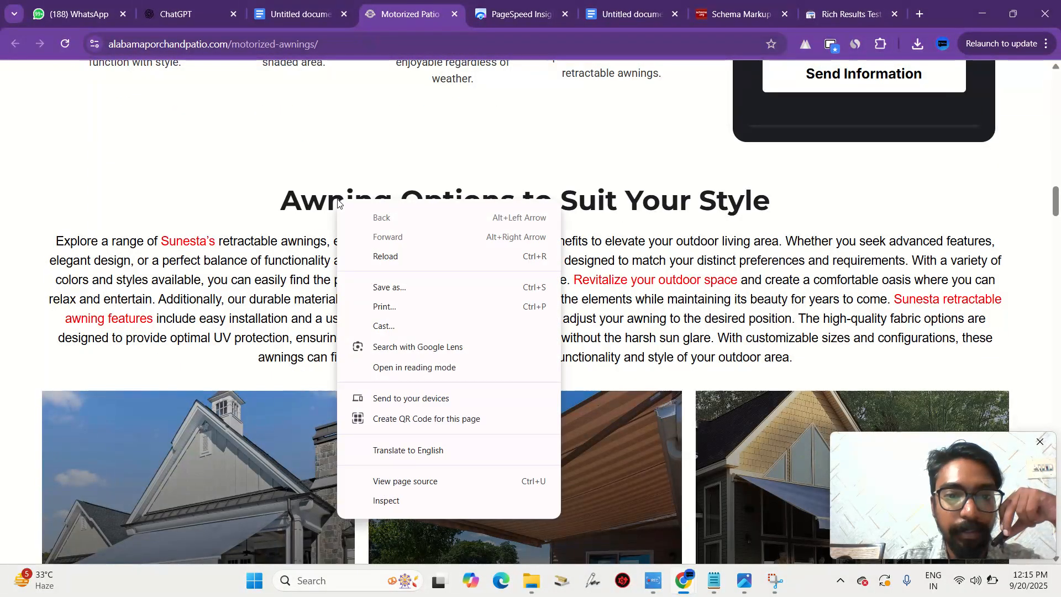
pyautogui.click(386, 499)
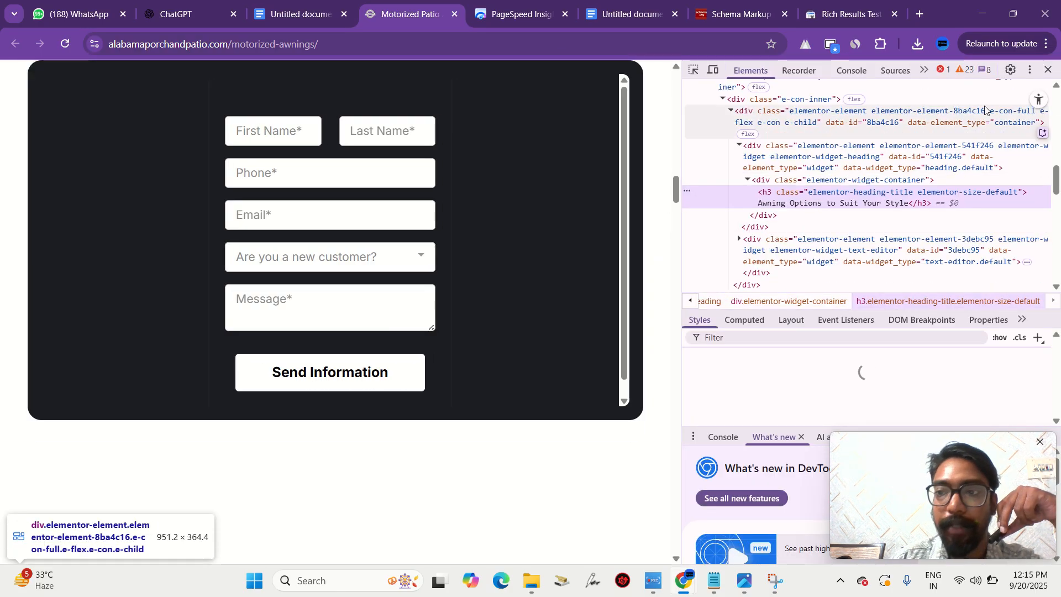
pyautogui.click(1047, 73)
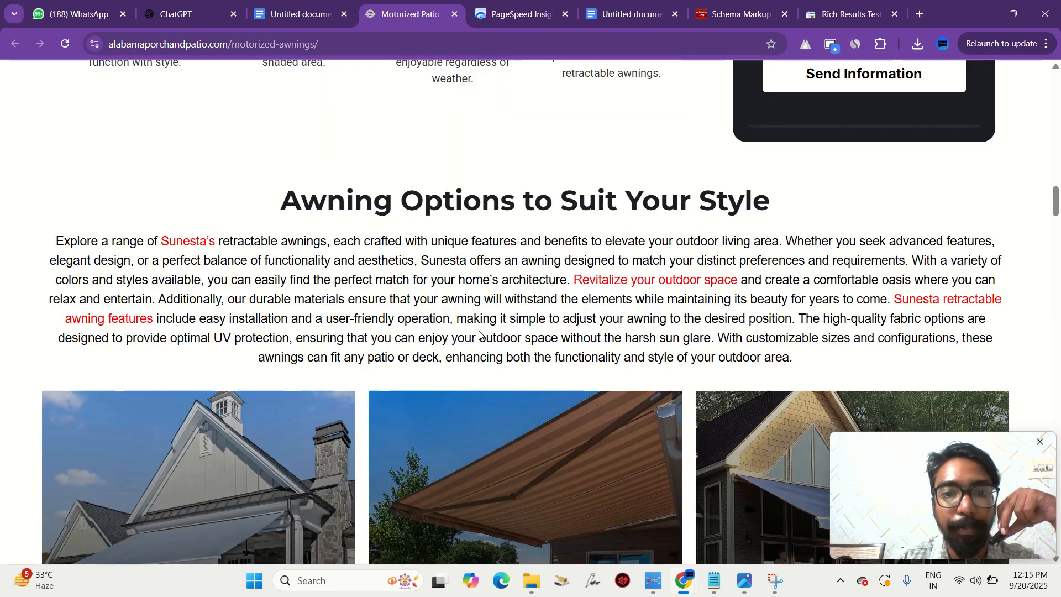
# - Review the heading hierarchy and text from the Sunesta awnings section through the awning options, including the linked phrases
pyautogui.scroll(4, 479, 331)
pyautogui.scroll(6, 479, 335)
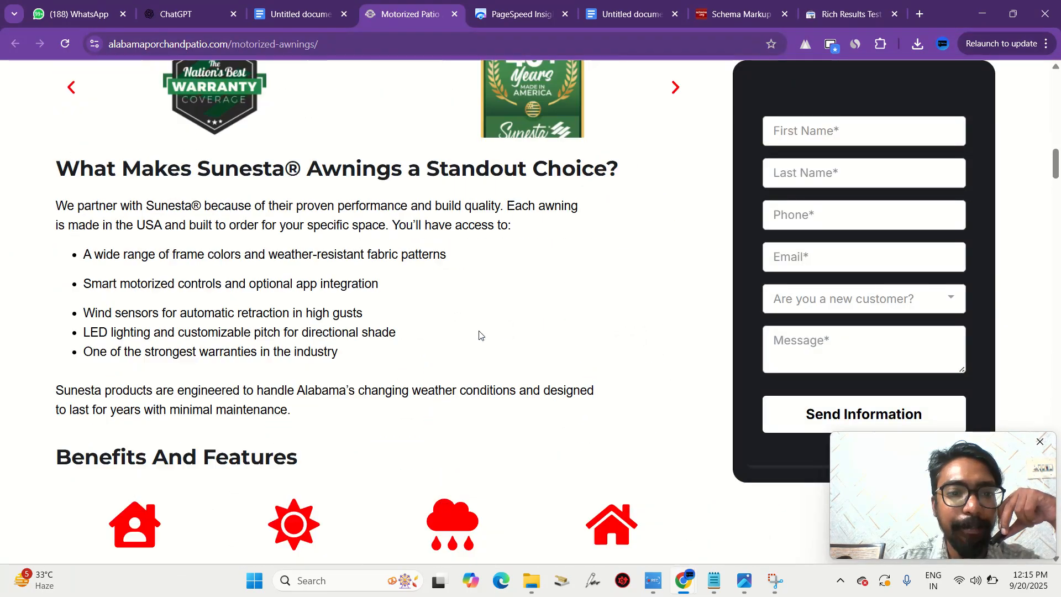
pyautogui.scroll(-1, 316, 357)
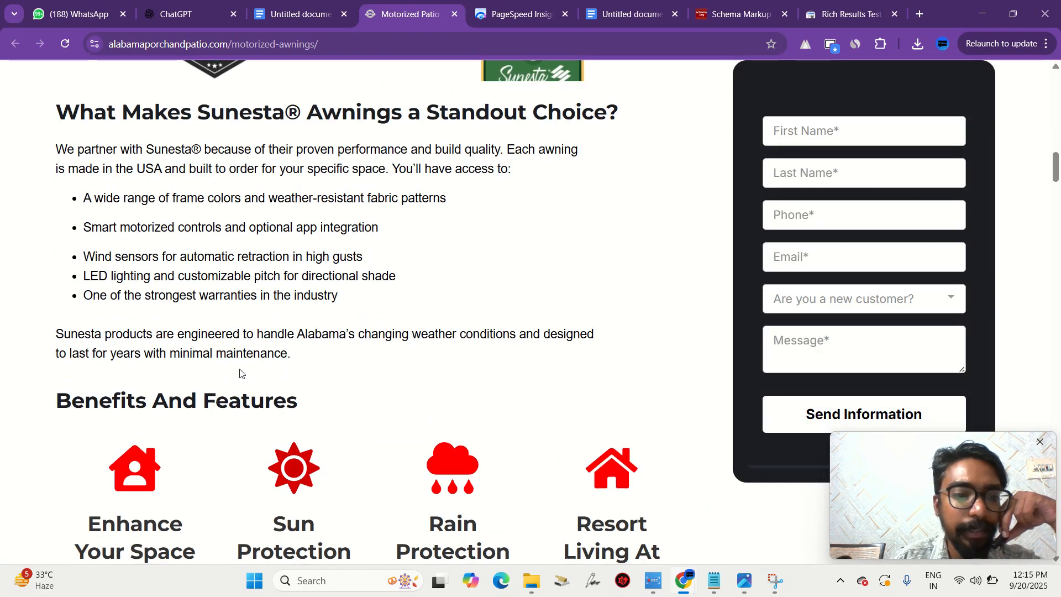
pyautogui.scroll(1, 244, 374)
pyautogui.scroll(-3, 199, 276)
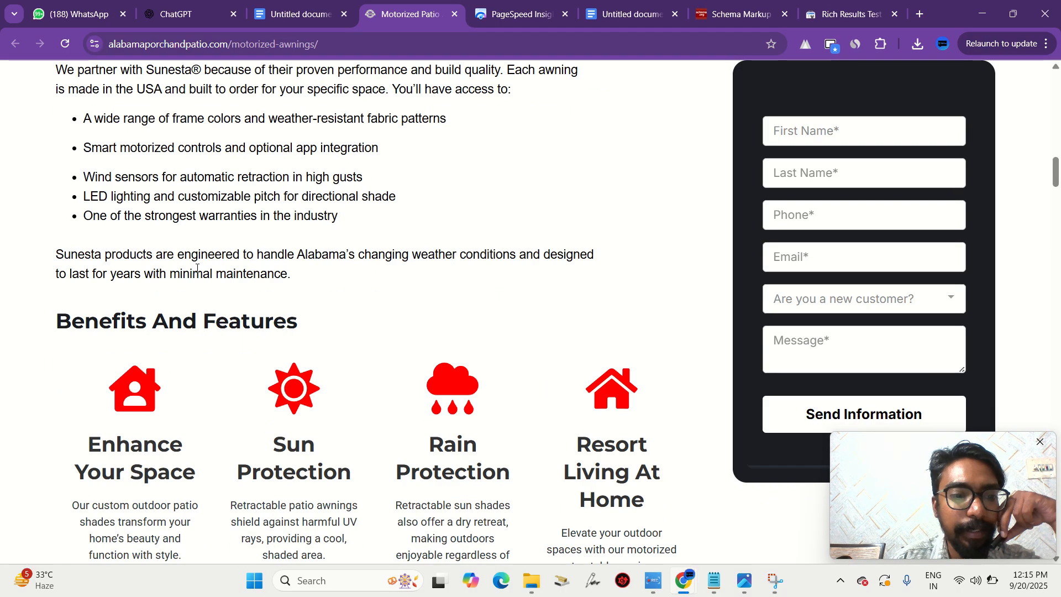
pyautogui.scroll(-2, 188, 357)
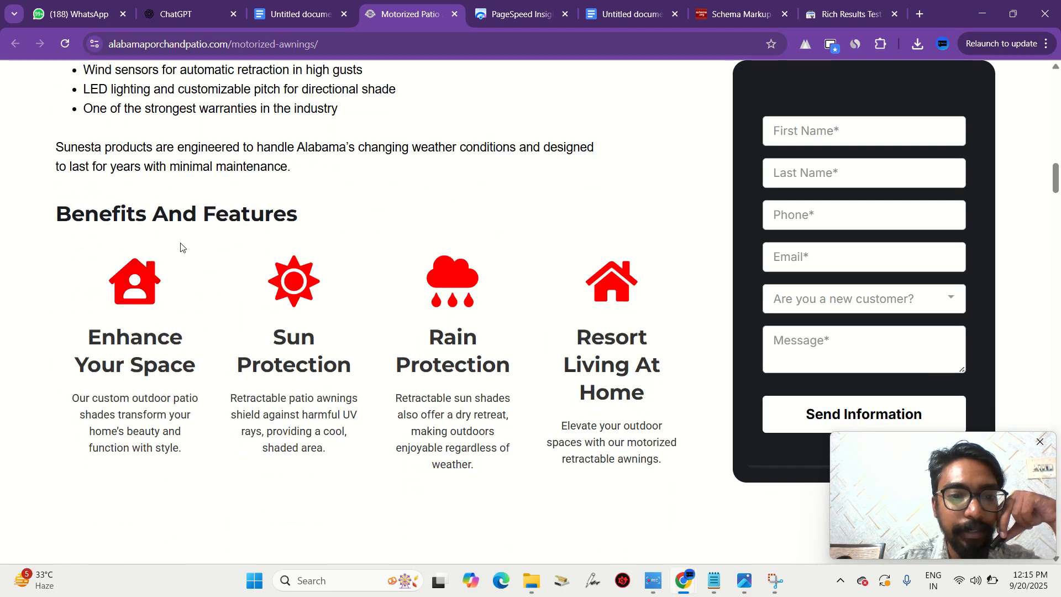
pyautogui.scroll(-2, 241, 258)
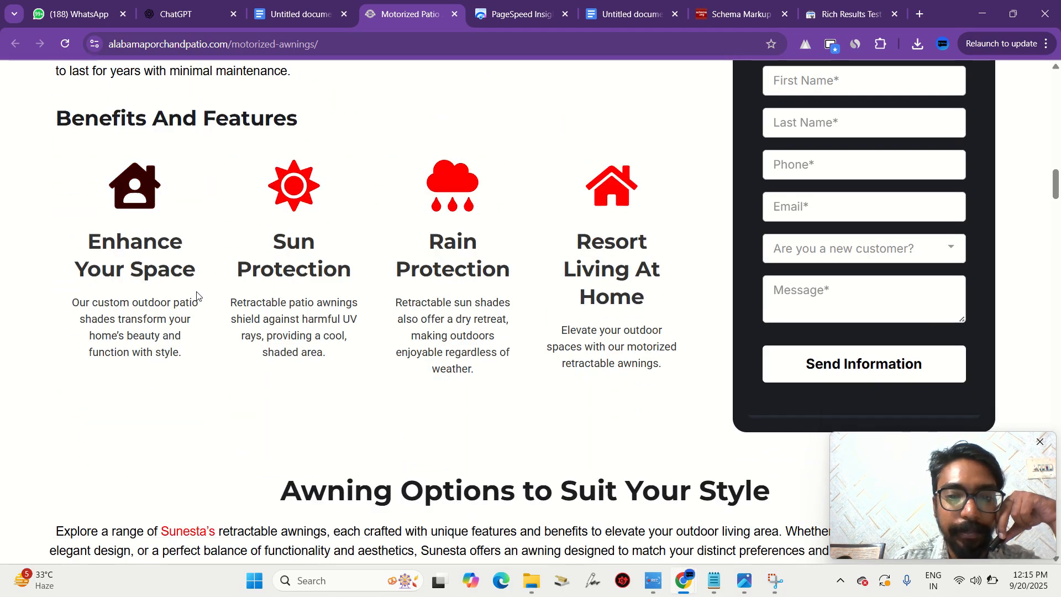
pyautogui.scroll(-2, 197, 298)
pyautogui.scroll(-7, 197, 293)
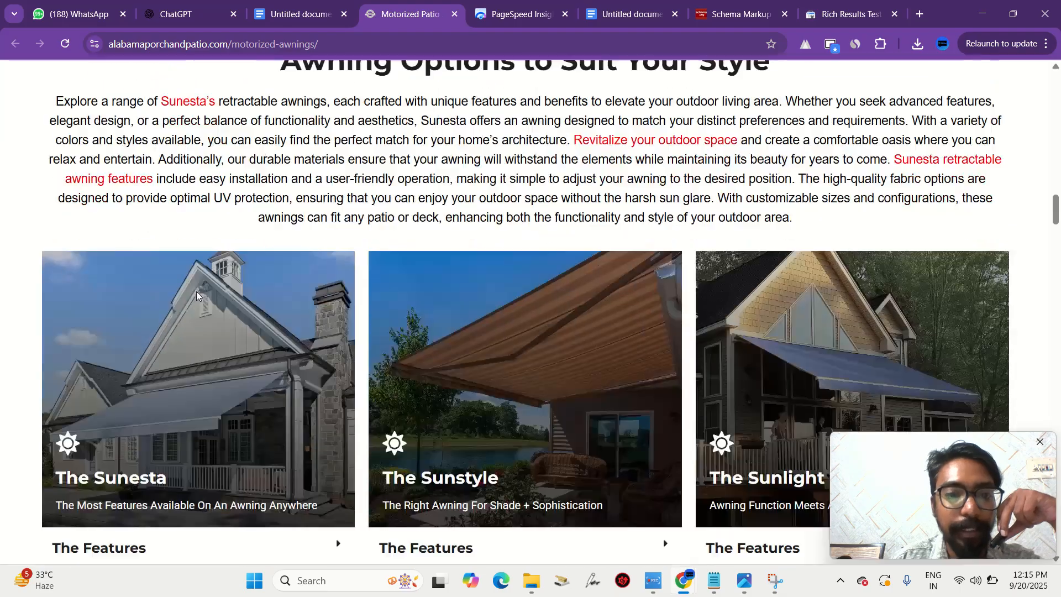
pyautogui.scroll(4, 197, 290)
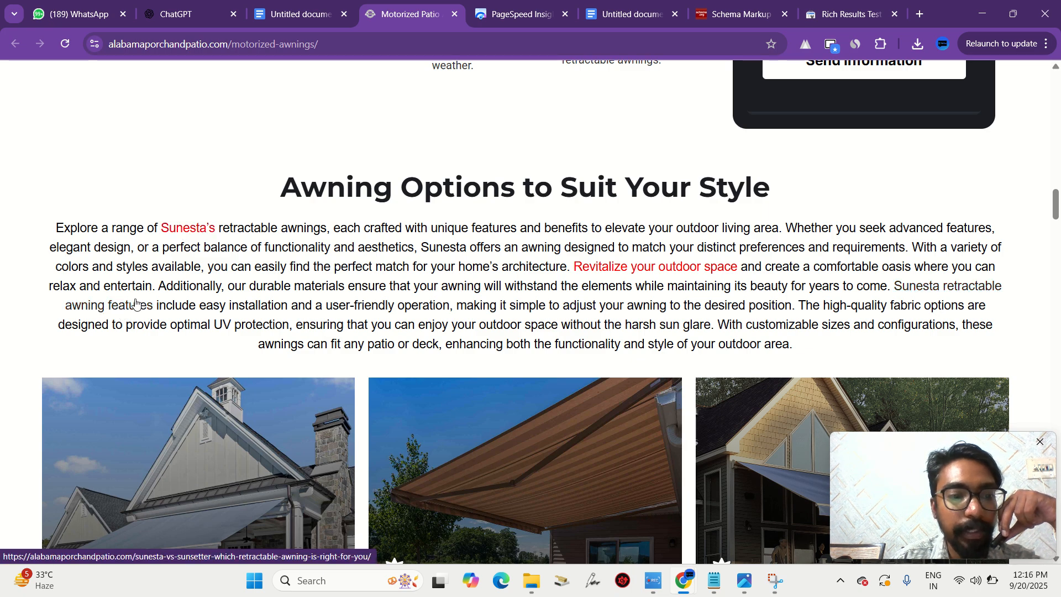
# - Examine the content and images from the awning option cards through the Central Alabama and Curated Fabrics sections
pyautogui.scroll(-9, 625, 271)
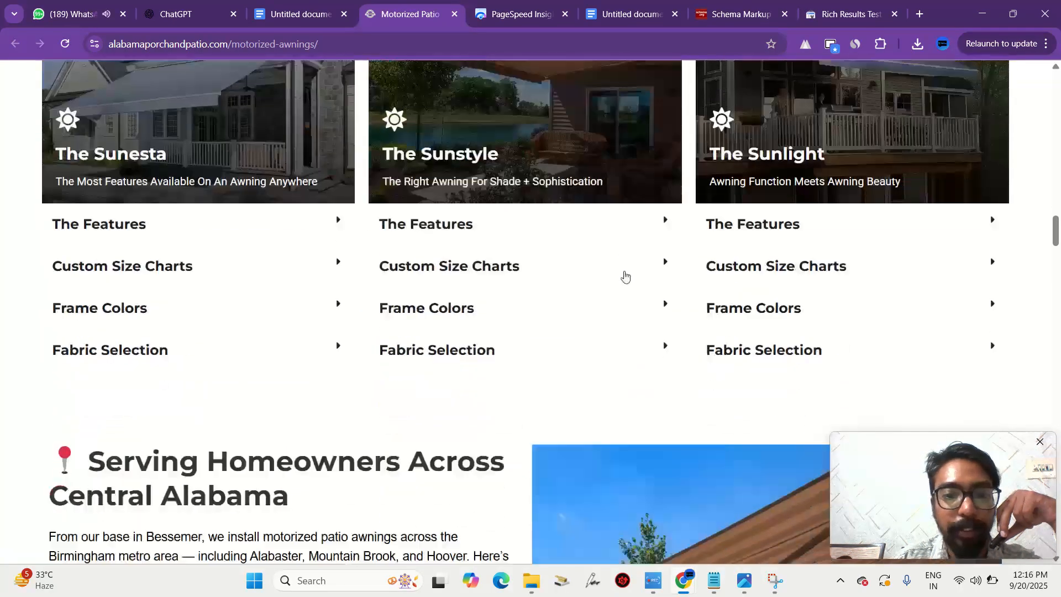
pyautogui.scroll(-5, 624, 276)
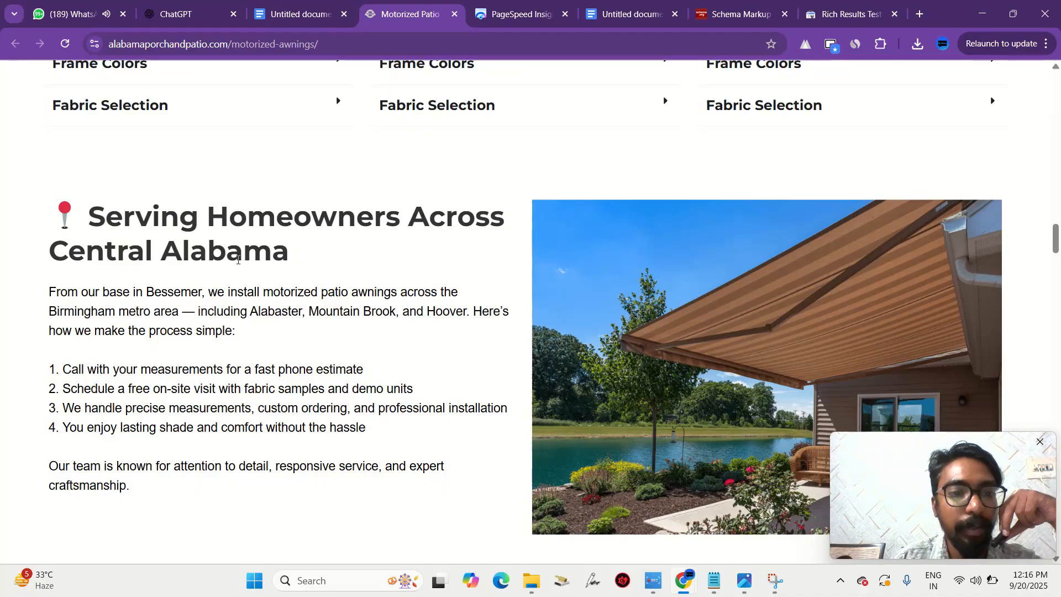
pyautogui.scroll(-1, 299, 254)
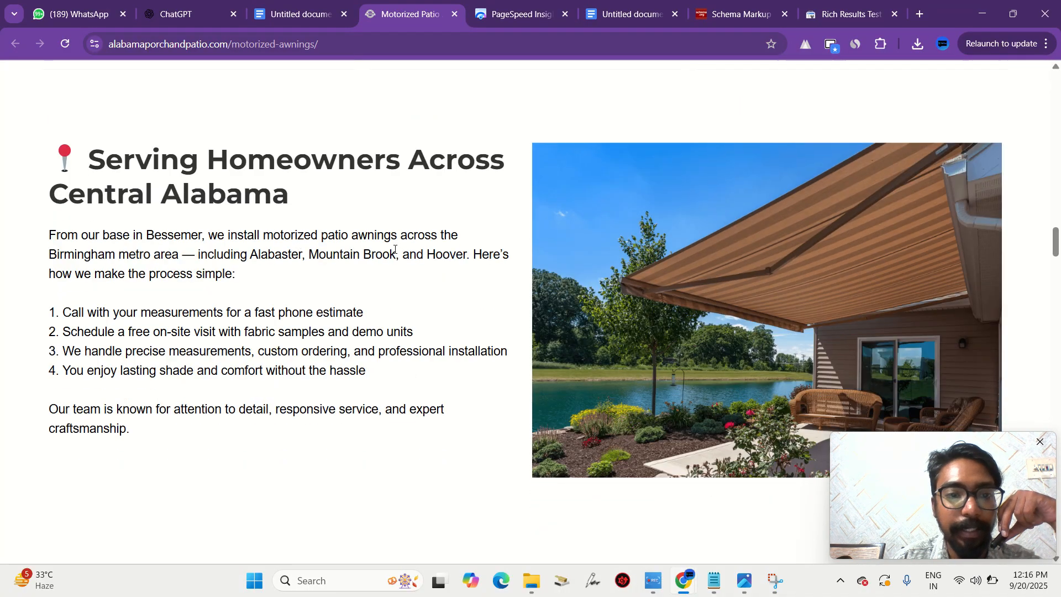
pyautogui.scroll(-1, 395, 249)
pyautogui.scroll(-6, 394, 253)
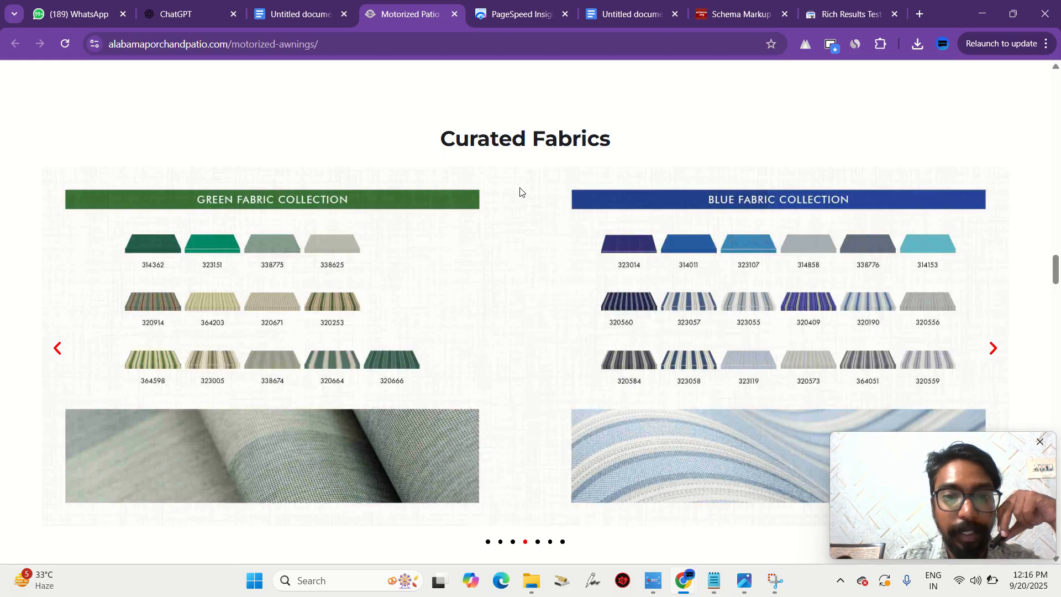
pyautogui.scroll(-1, 519, 192)
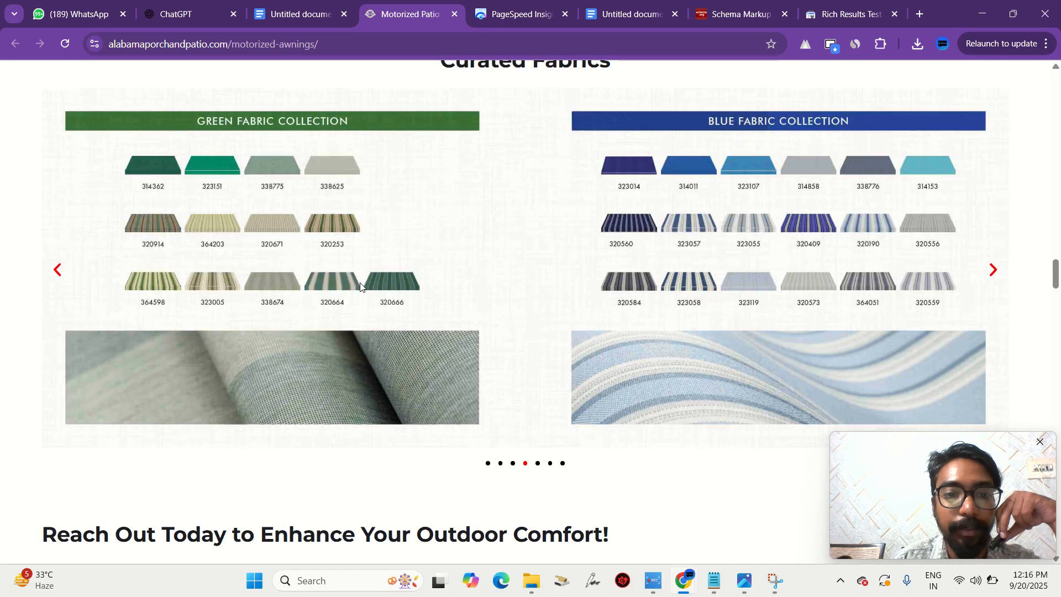
pyautogui.scroll(-1, 360, 285)
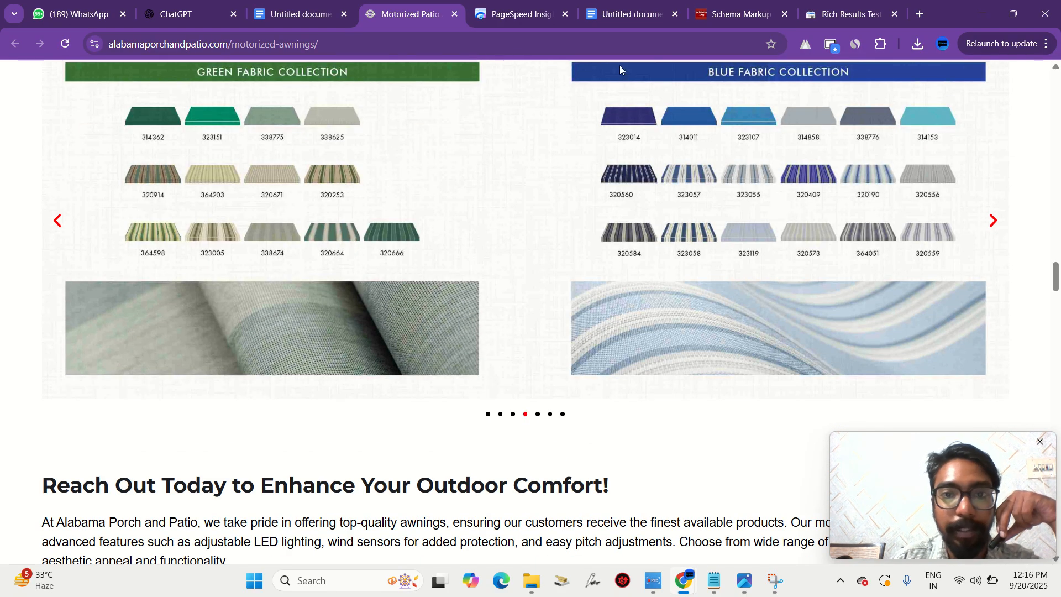
# - Add the note "Use compressed images" on a new line below the headings remark in the Google Docs audit notes
pyautogui.click(620, 20)
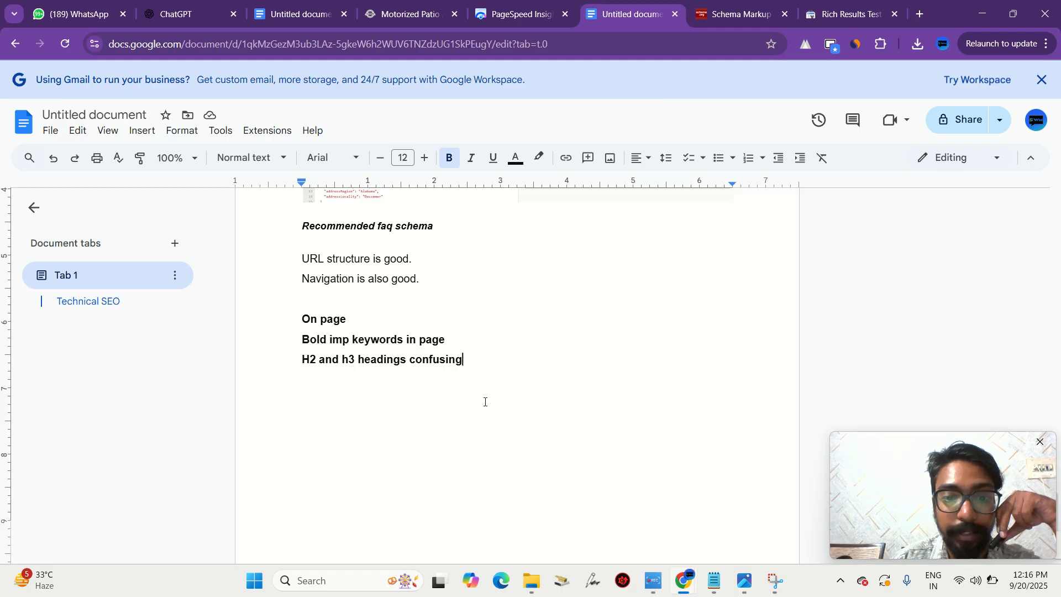
pyautogui.write('i')
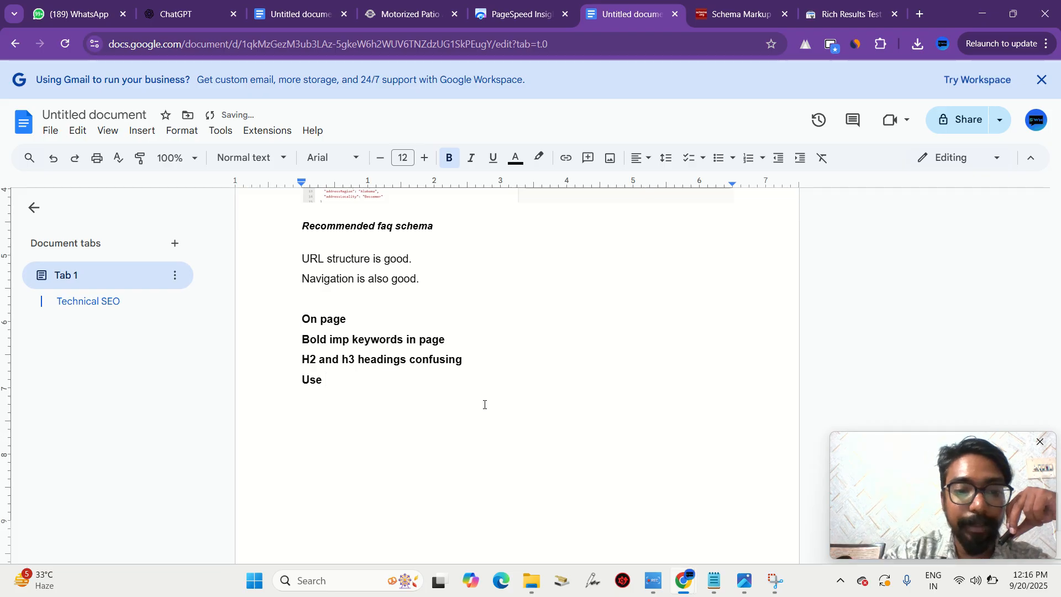
pyautogui.write('comp')
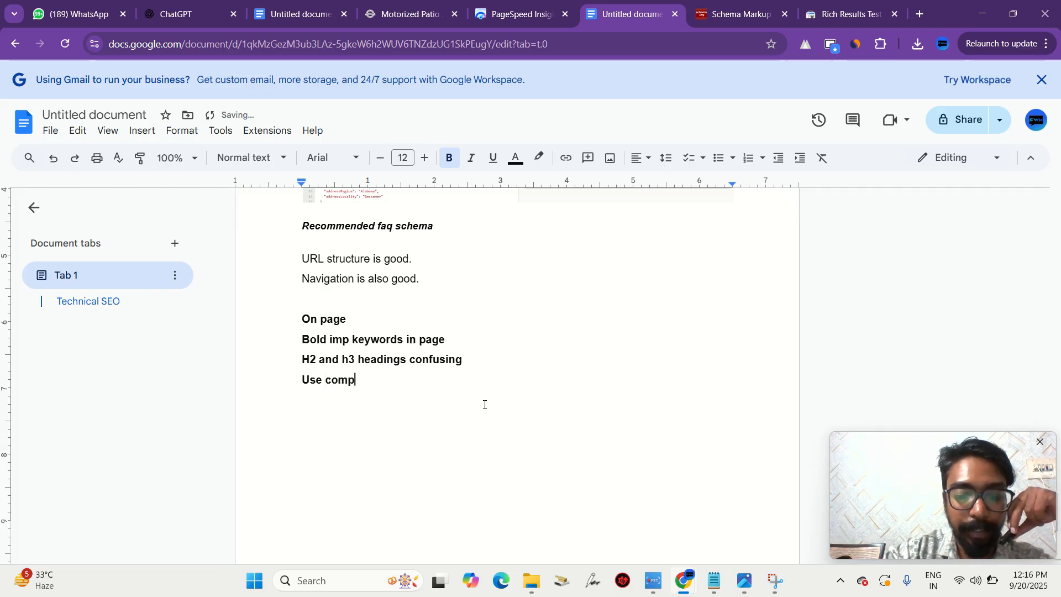
pyautogui.write('ressed i')
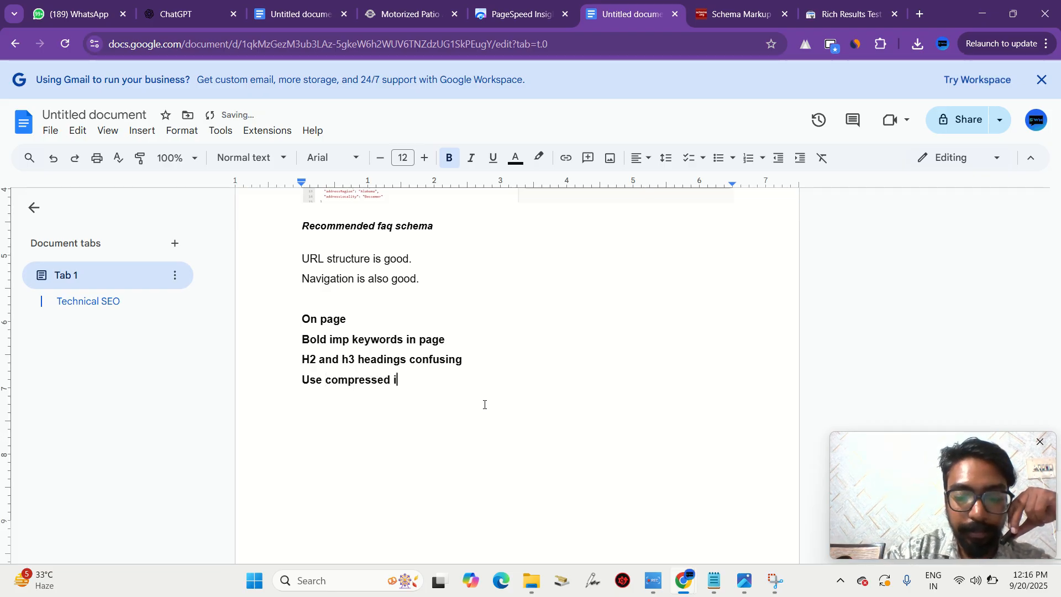
pyautogui.write('mages')
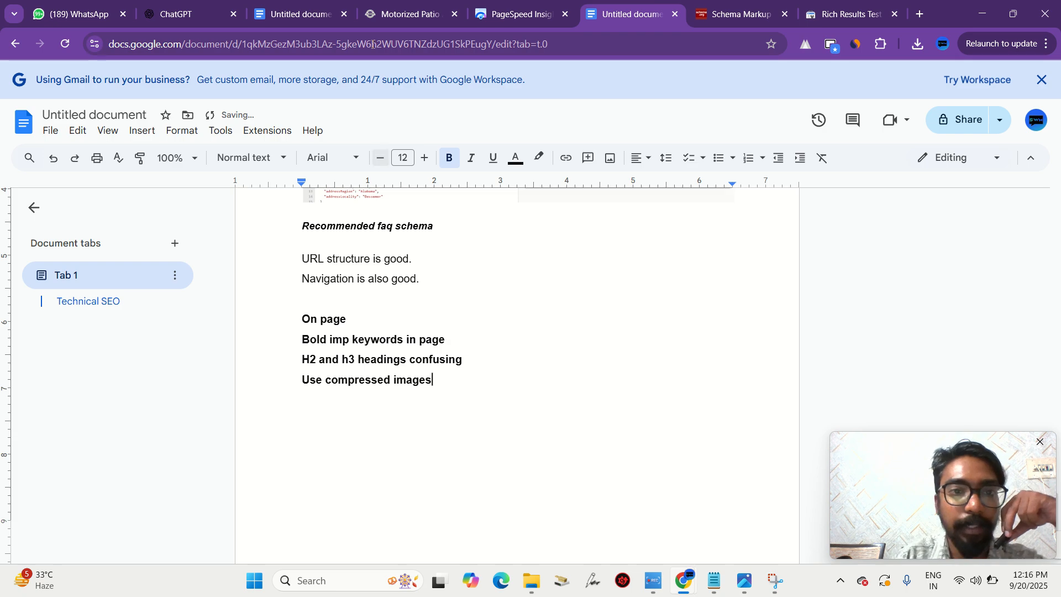
# - Review the motorized awnings page from the "Reach Out Today" section through the free estimate section
pyautogui.click(409, 14)
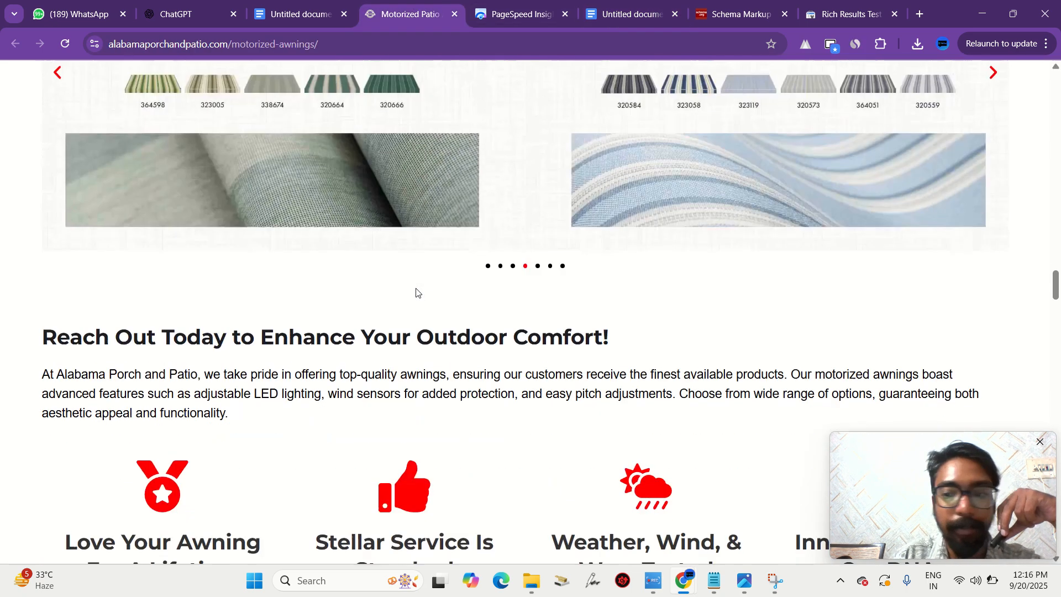
pyautogui.scroll(-4, 416, 293)
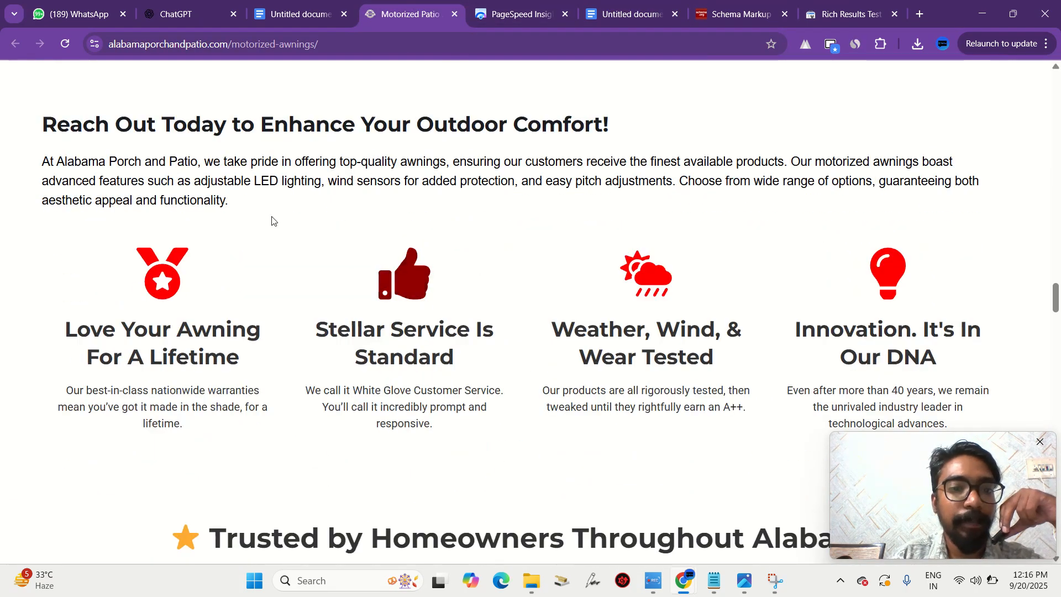
pyautogui.scroll(-9, 416, 360)
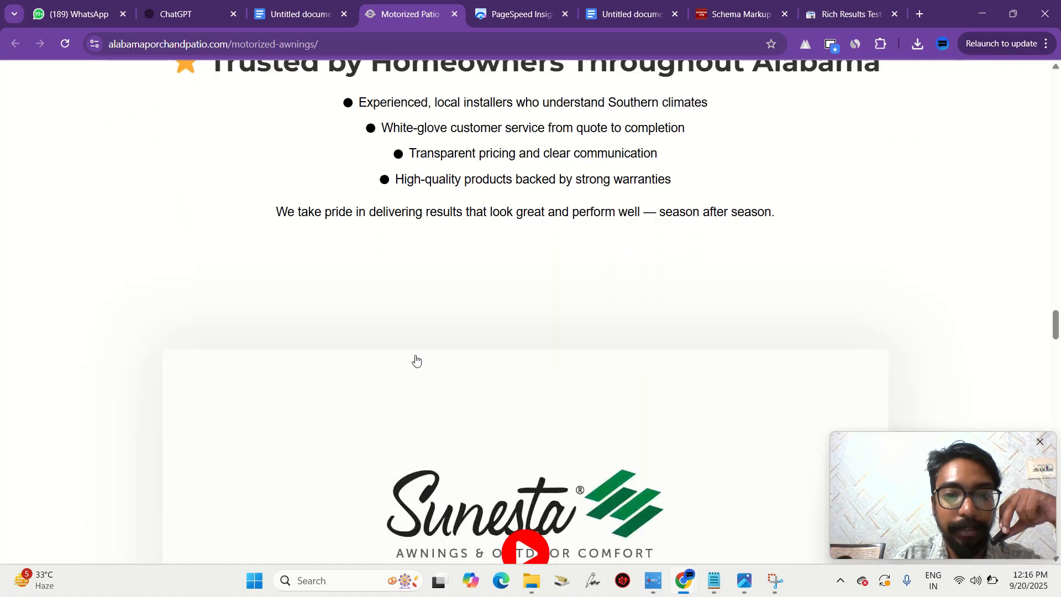
pyautogui.scroll(2, 417, 361)
pyautogui.scroll(-11, 416, 360)
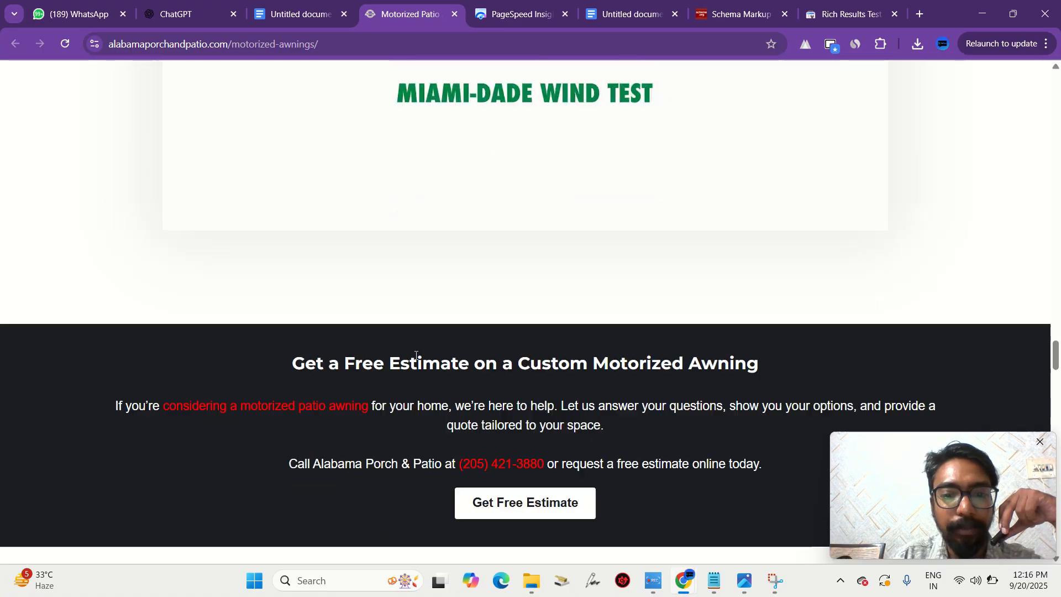
pyautogui.scroll(-1, 416, 358)
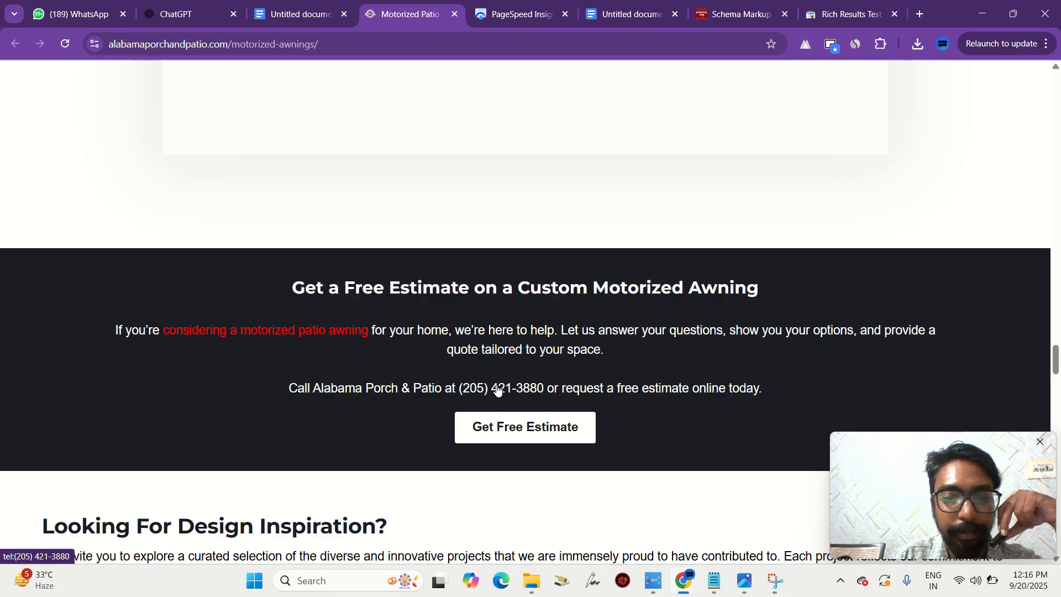
# - Examine the design inspiration gallery, trust badges, customer reviews and "Why Choose Us?" section of the motorized awnings page
pyautogui.scroll(-12, 498, 389)
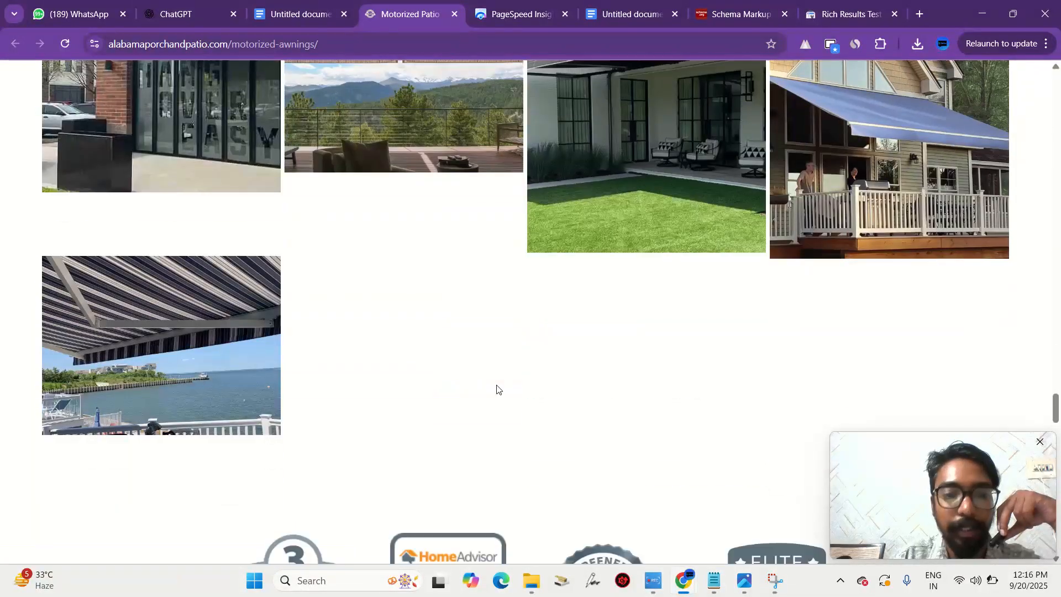
pyautogui.scroll(-9, 496, 389)
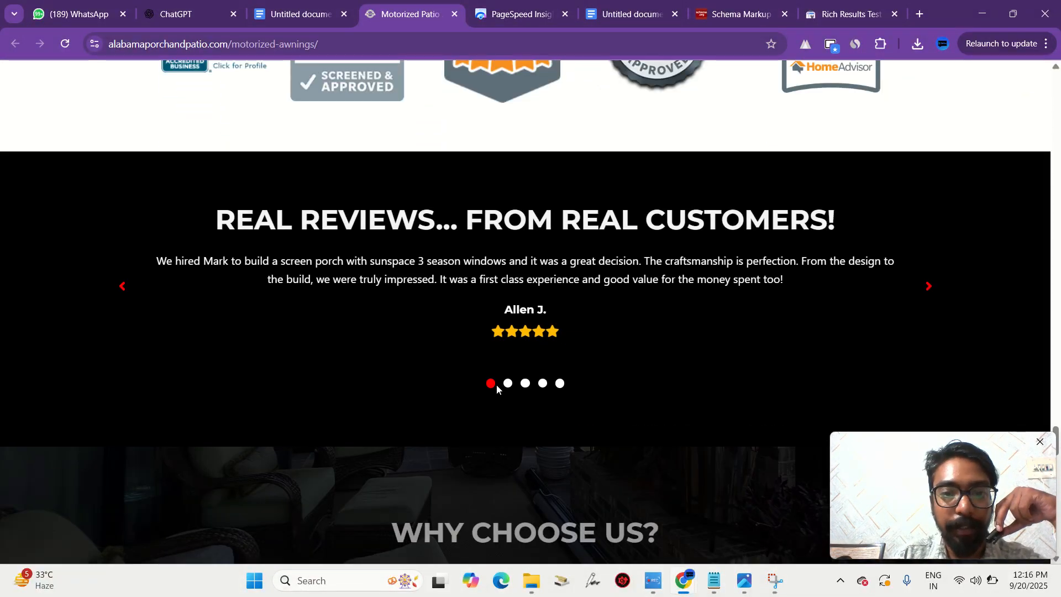
pyautogui.scroll(1, 497, 388)
pyautogui.scroll(-6, 496, 388)
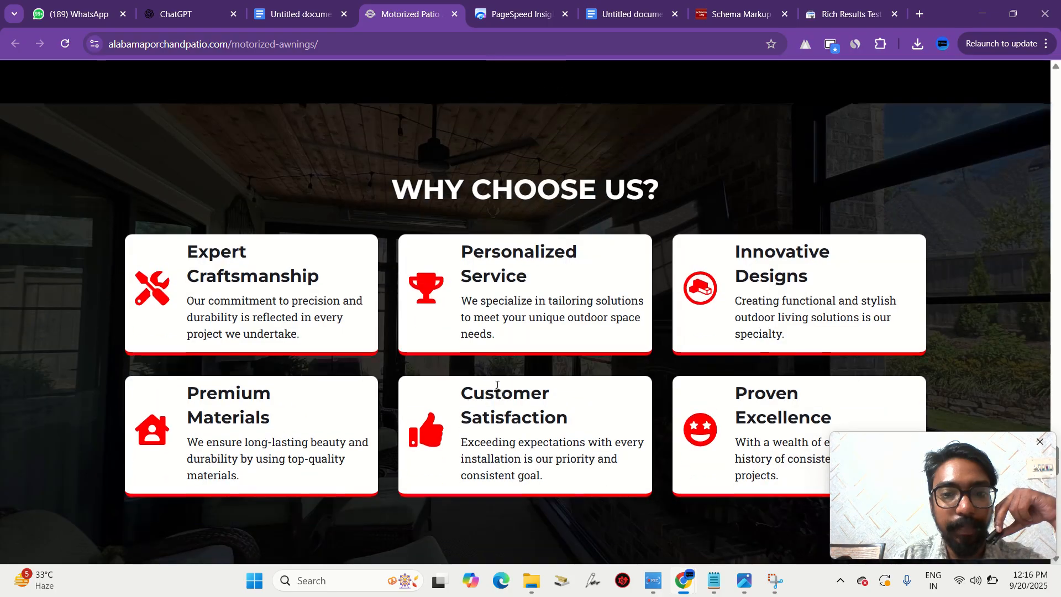
pyautogui.scroll(5, 496, 389)
pyautogui.scroll(20, 497, 390)
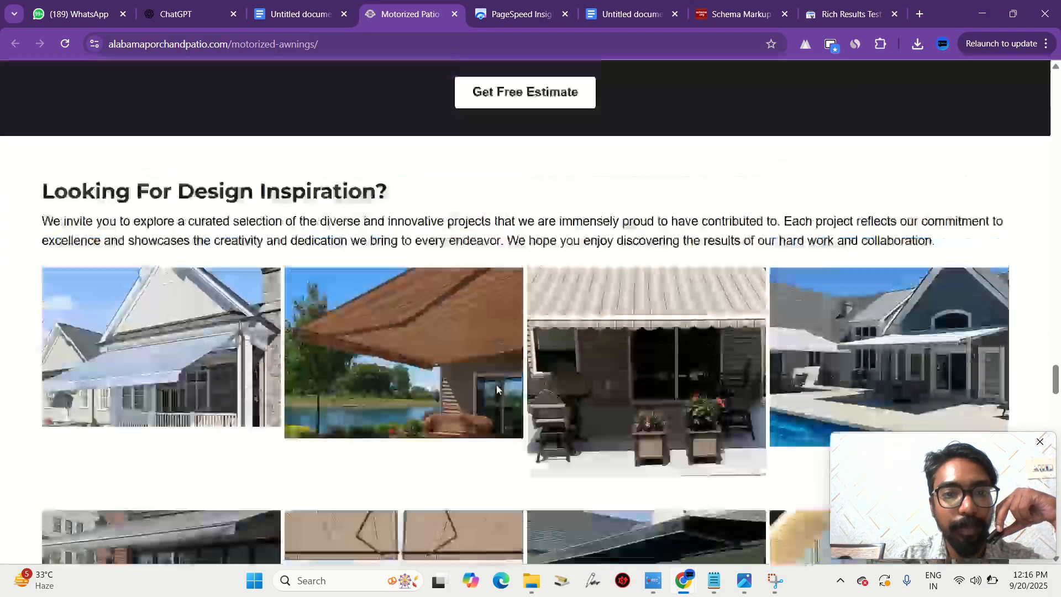
pyautogui.scroll(-6, 497, 389)
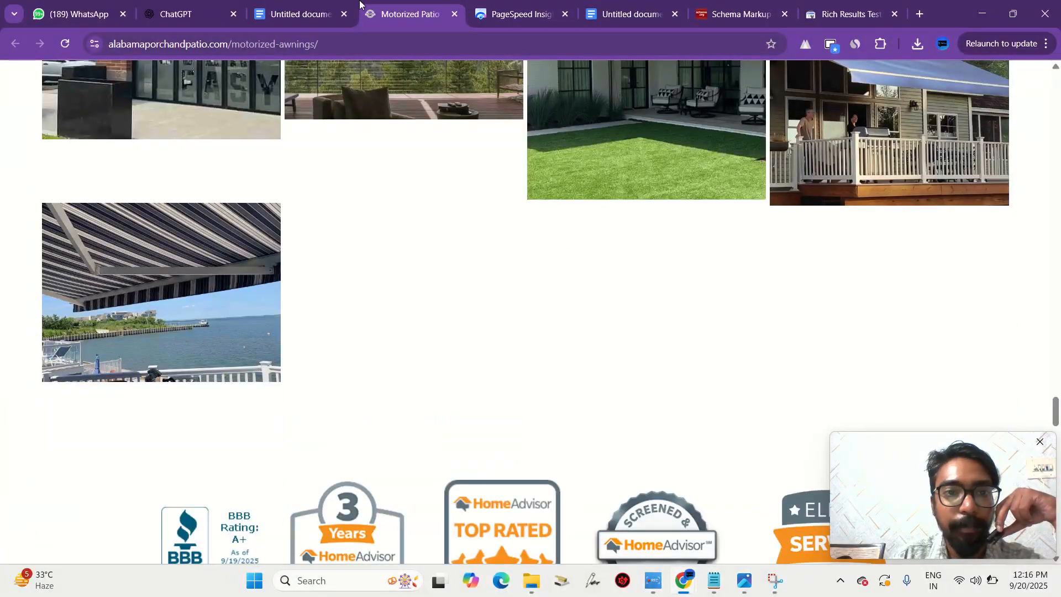
# - Check the meta description item in the On-Page SEO checklist and open the HTML source of the motorized awnings page
pyautogui.click(318, 12)
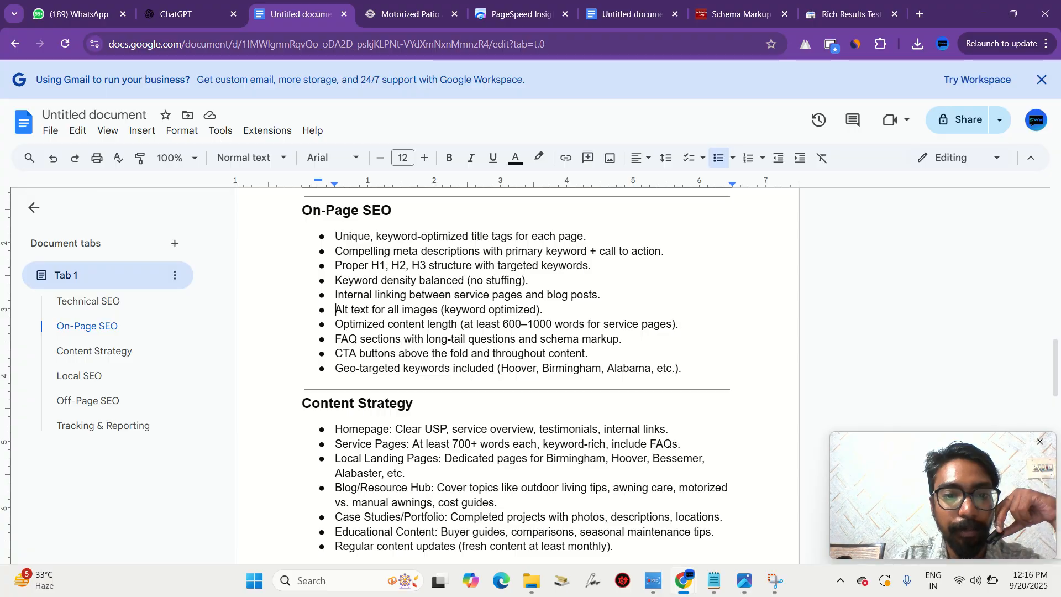
pyautogui.doubleClick(414, 255)
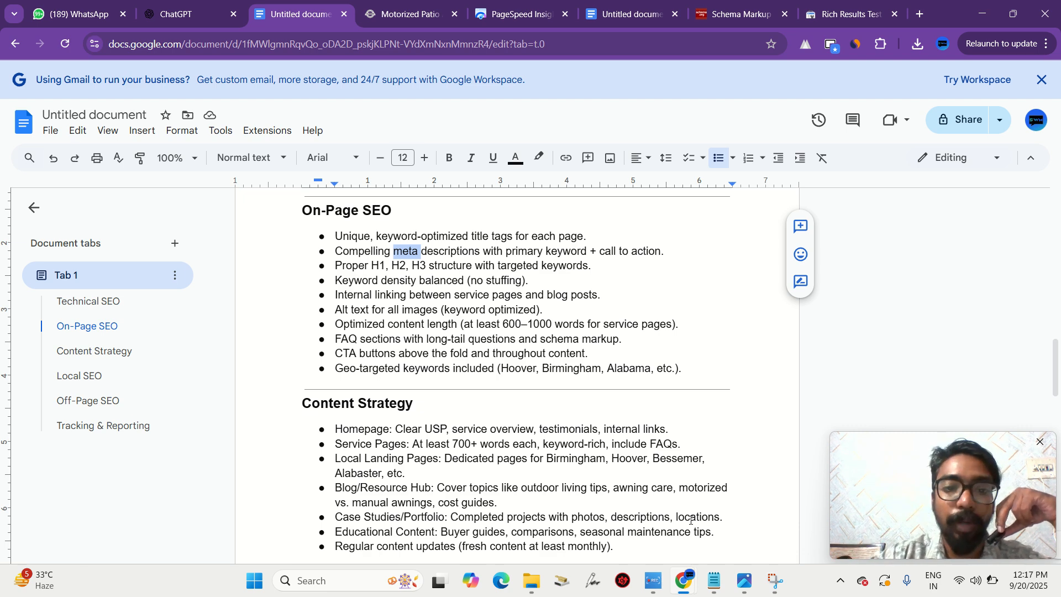
pyautogui.click(423, 12)
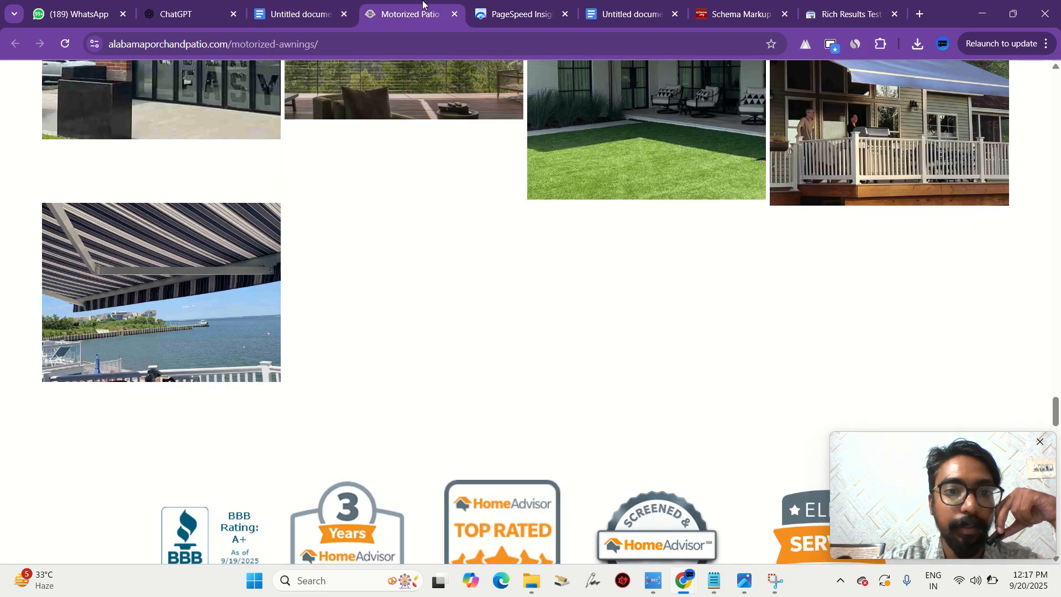
pyautogui.scroll(8, 429, 368)
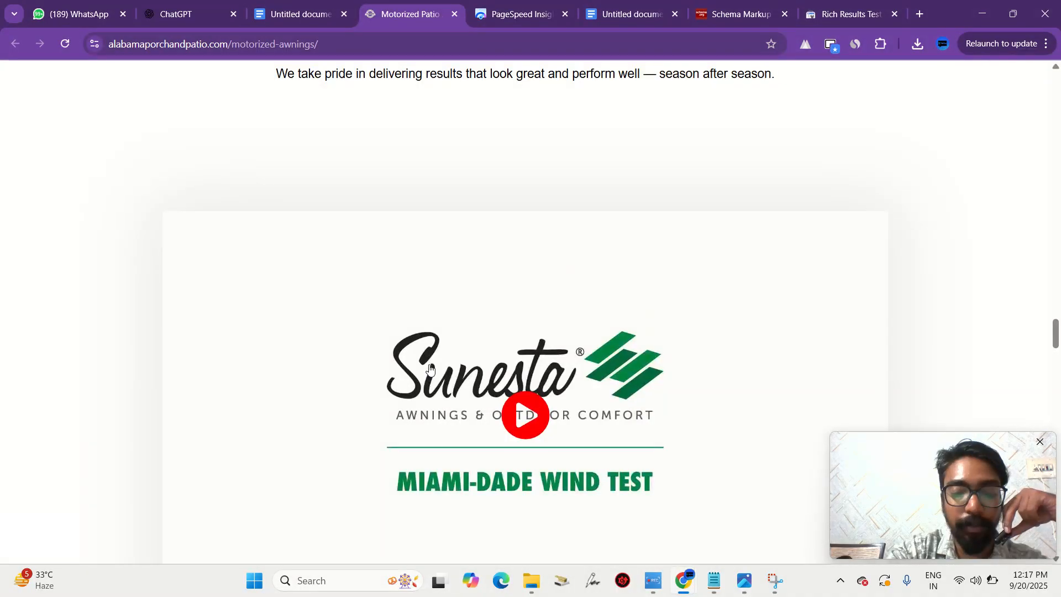
pyautogui.hotkey('ctrl', 'u')
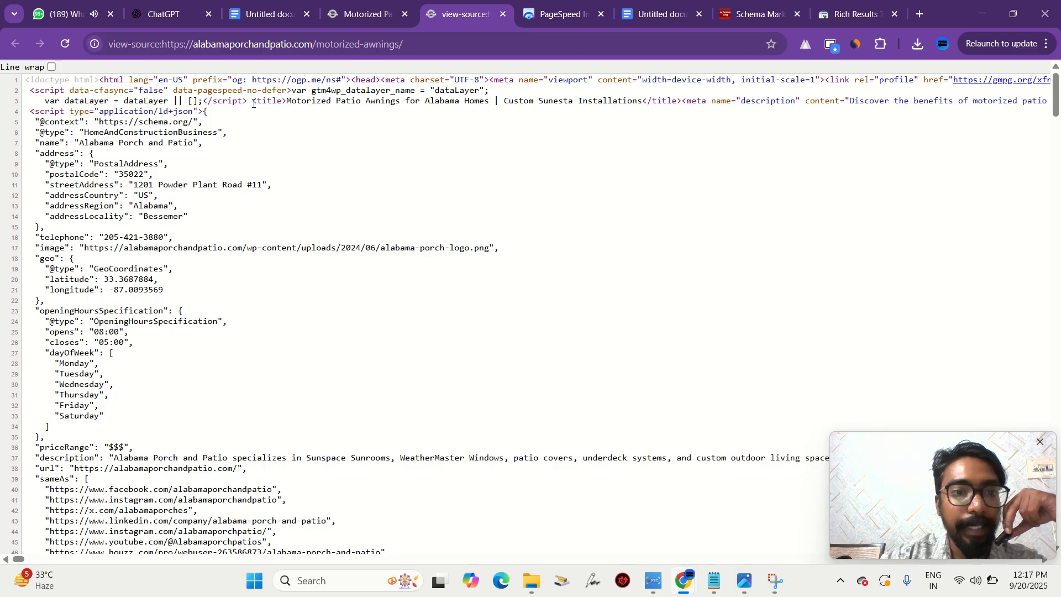
# - Inspect the title tag in the page source and locate the meta description tag after it
pyautogui.moveTo(253, 103); pyautogui.dragTo(287, 103)
pyautogui.hscroll(5, 491, 114)
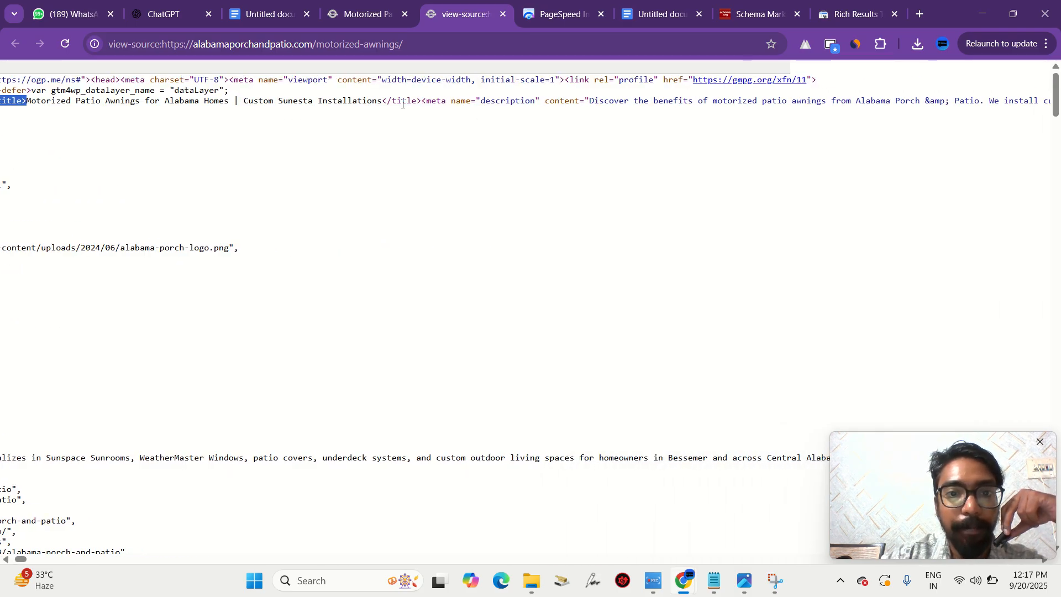
pyautogui.moveTo(487, 103); pyautogui.dragTo(537, 103)
pyautogui.hscroll(7, 536, 103)
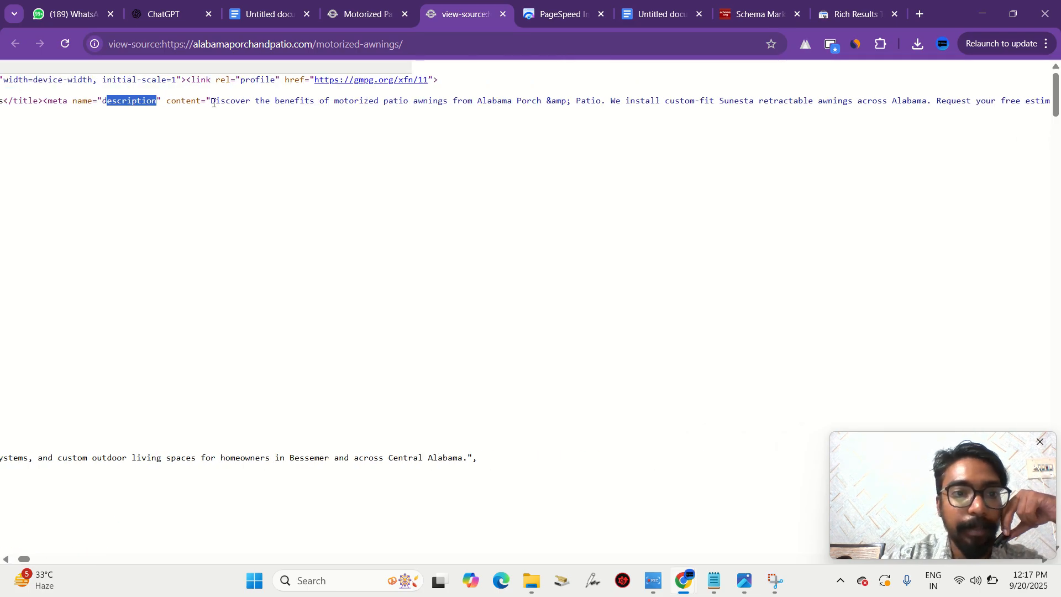
# - Read the full content of the meta description, up to its closing call to action
pyautogui.moveTo(213, 103); pyautogui.dragTo(647, 103)
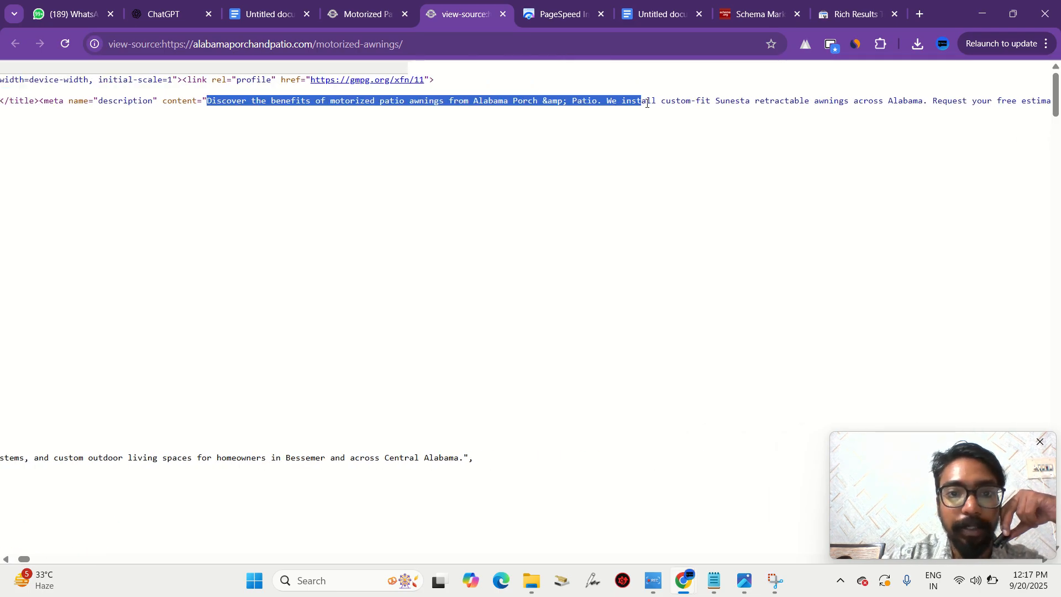
pyautogui.hscroll(3, 647, 103)
pyautogui.click(647, 103)
pyautogui.hscroll(-1, 647, 103)
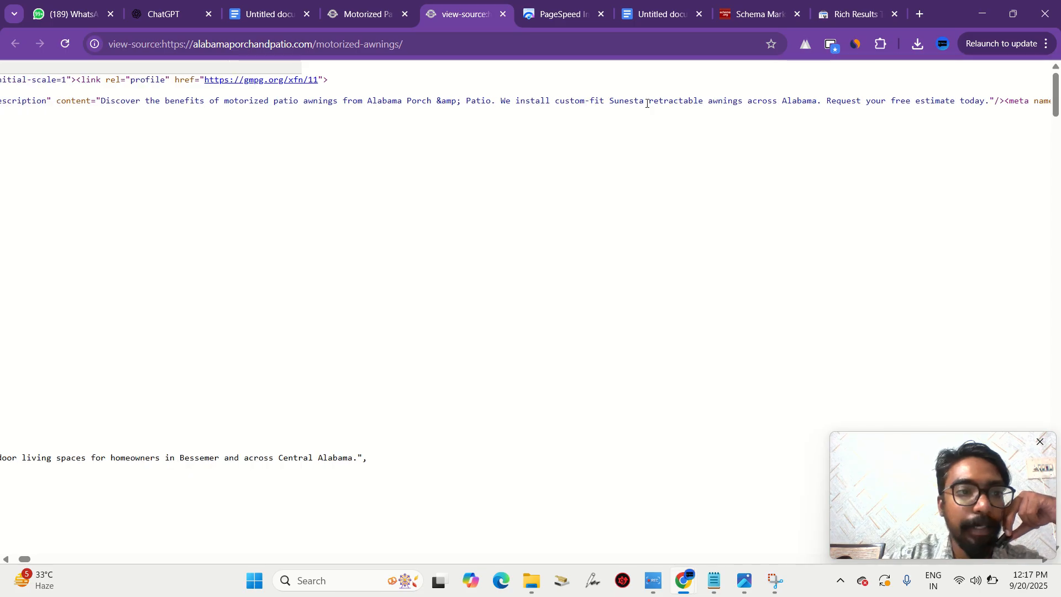
pyautogui.hscroll(4, 493, 125)
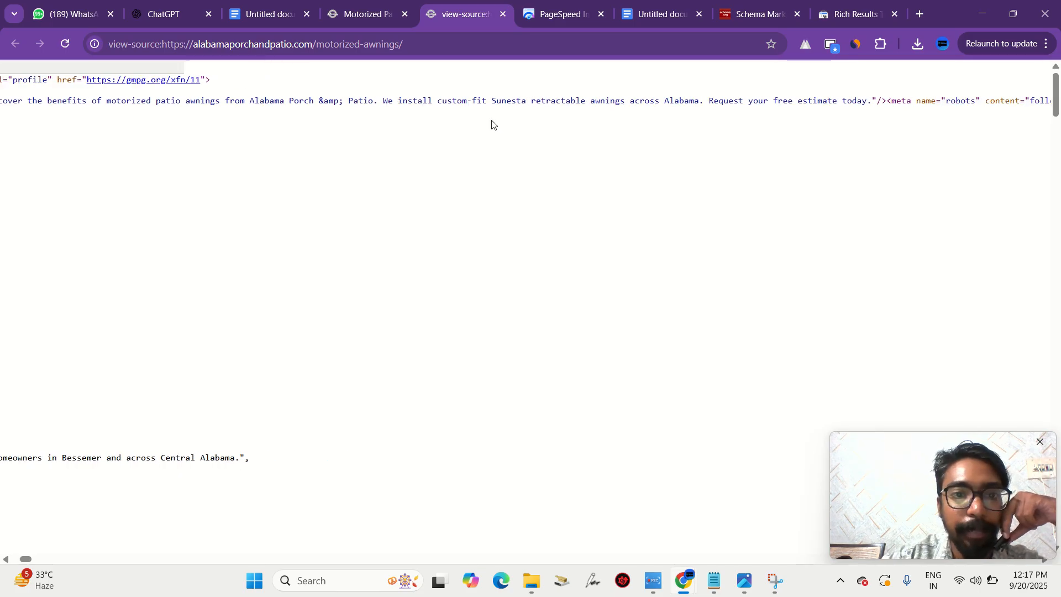
pyautogui.hscroll(2, 493, 124)
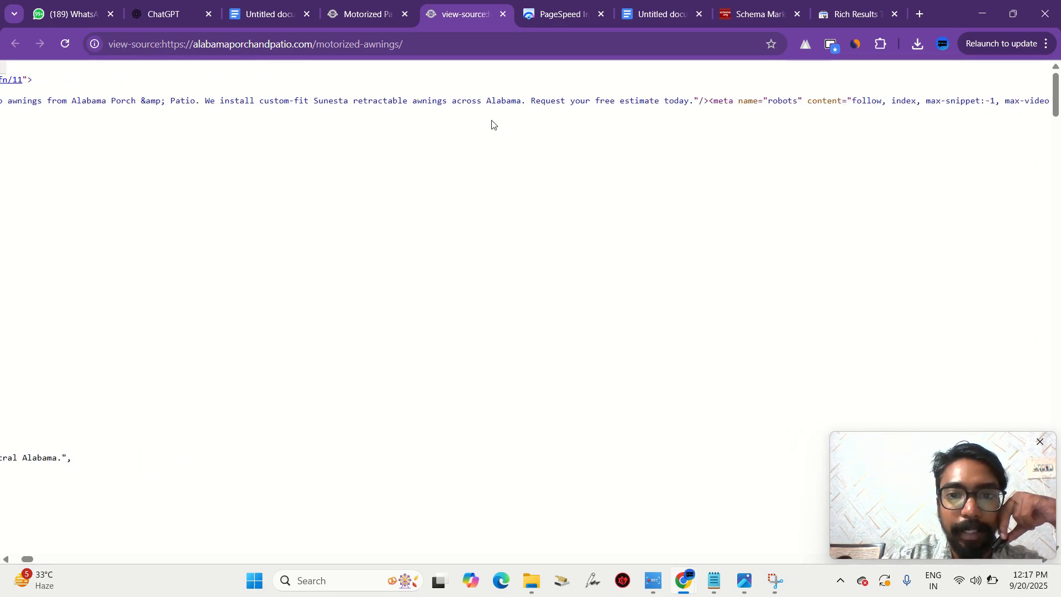
# - Check both mentions of "Alabama" in the meta description for location targeting
pyautogui.doubleClick(502, 103)
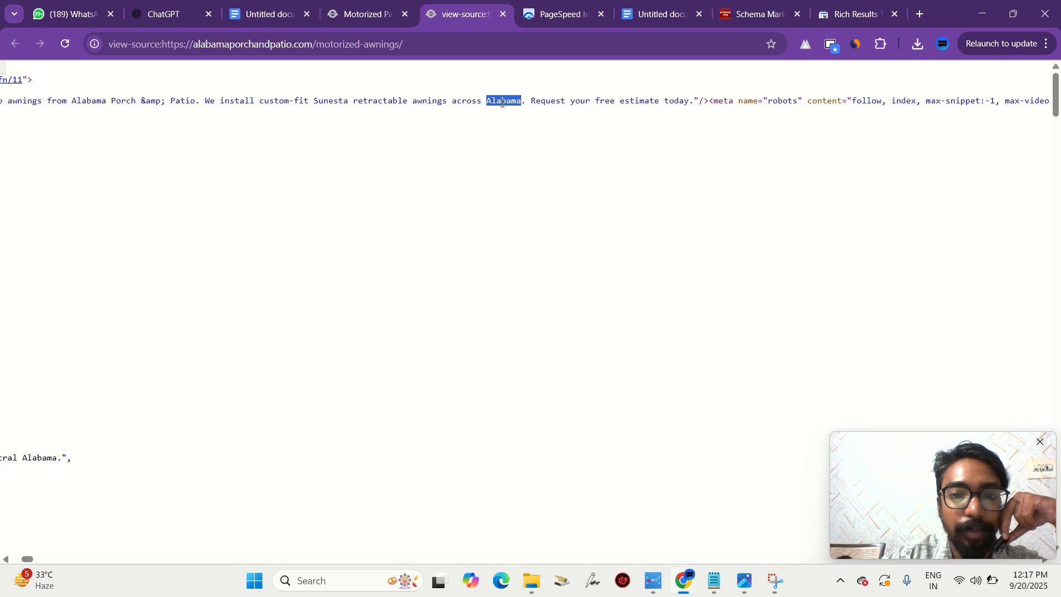
pyautogui.hscroll(-5, 501, 102)
pyautogui.doubleClick(341, 103)
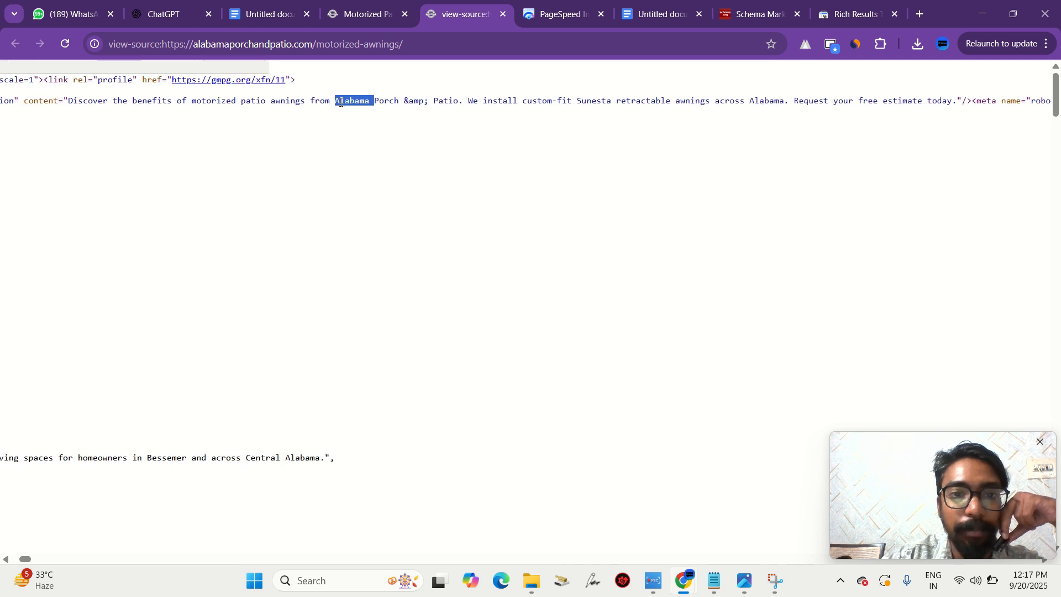
pyautogui.hscroll(8, 341, 102)
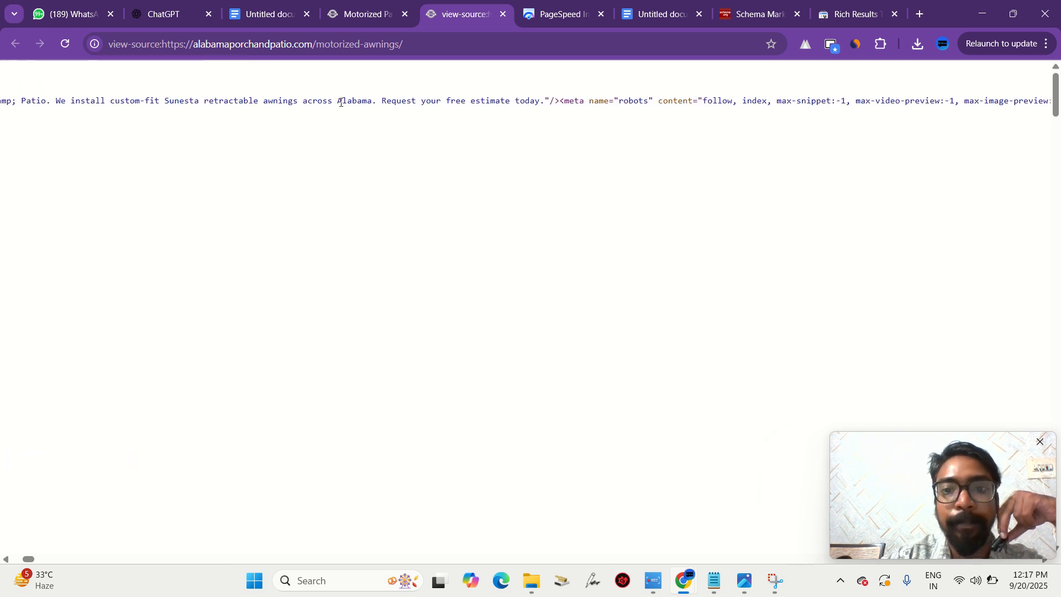
pyautogui.hscroll(-8, 340, 102)
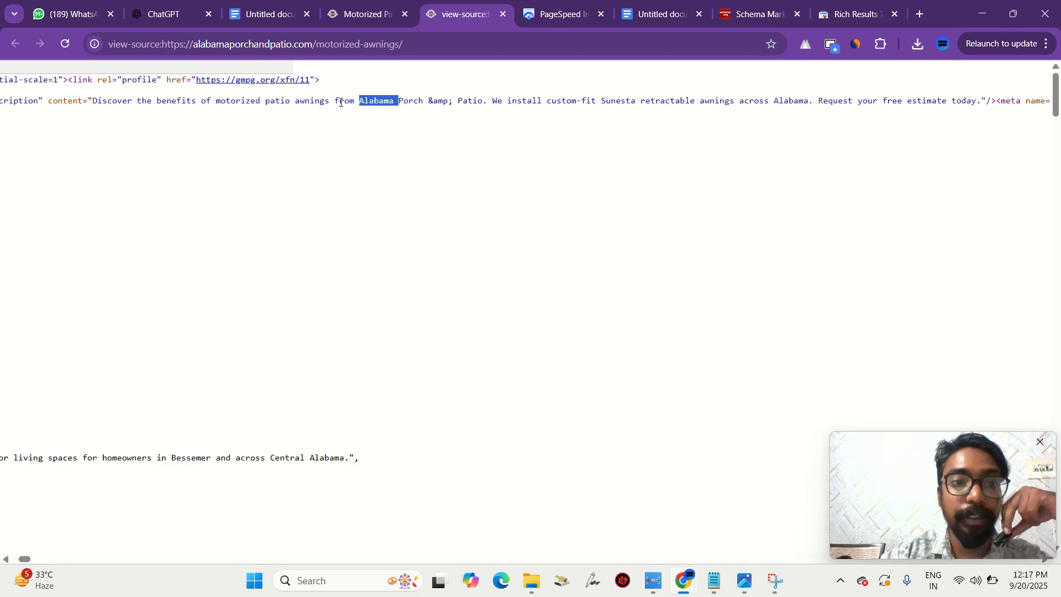
# - Check the motorized awnings page's full title and reread the meta description item in the On-Page SEO checklist
pyautogui.click(362, 11)
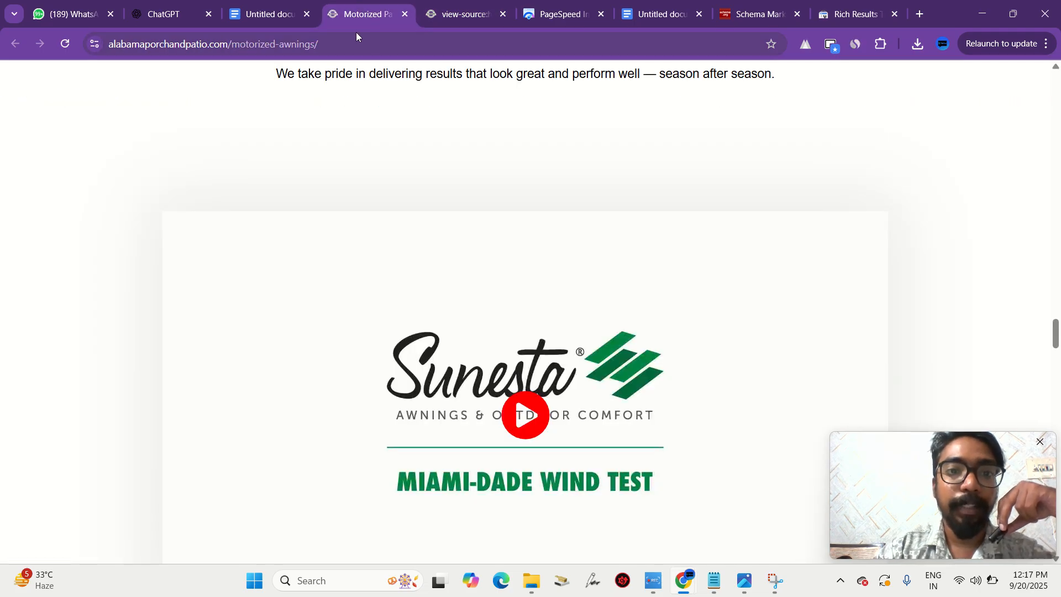
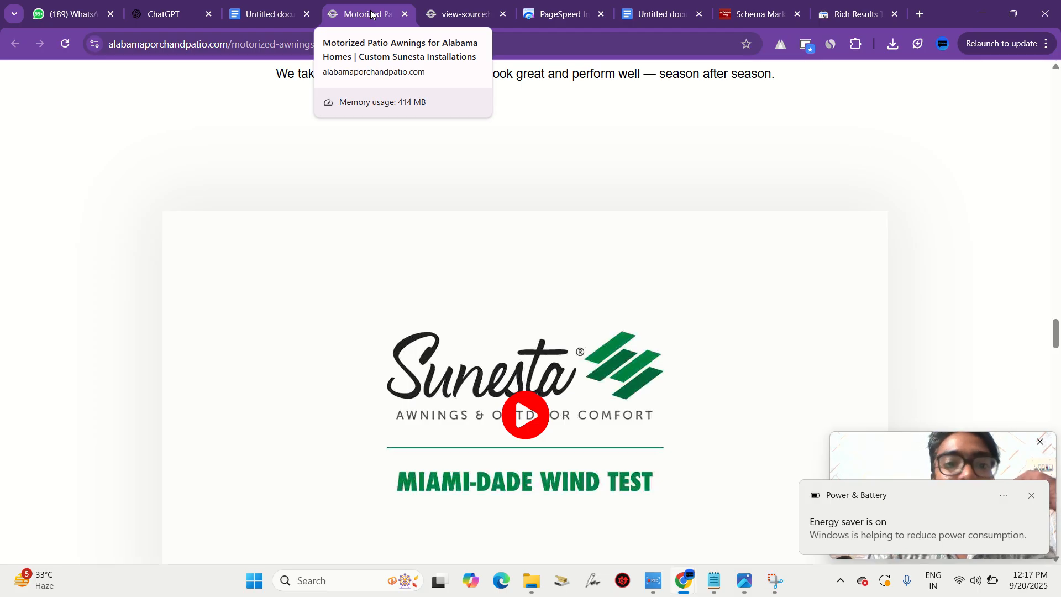
pyautogui.click(300, 4)
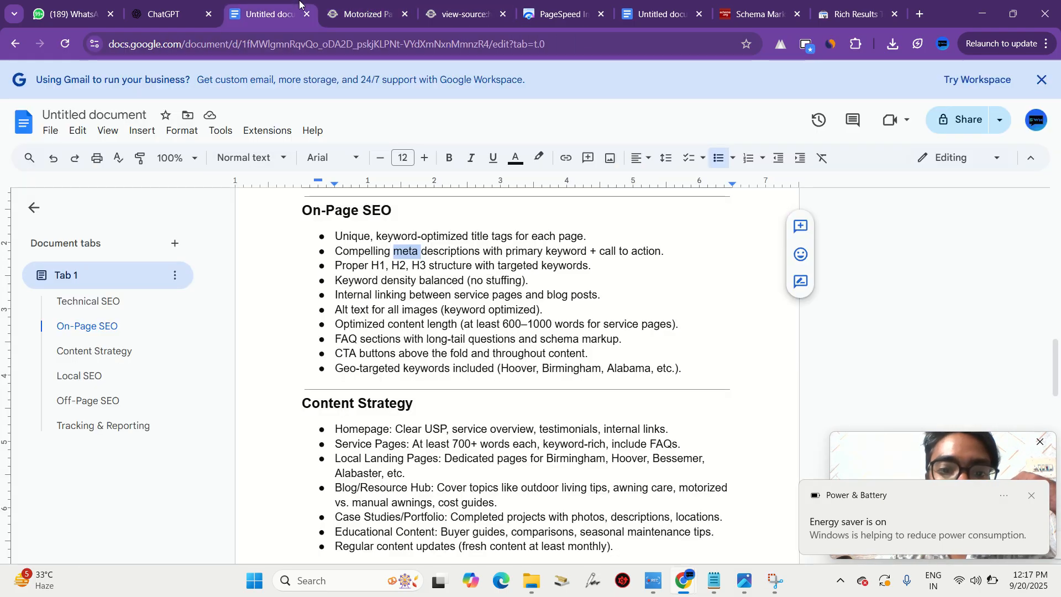
pyautogui.click(462, 266)
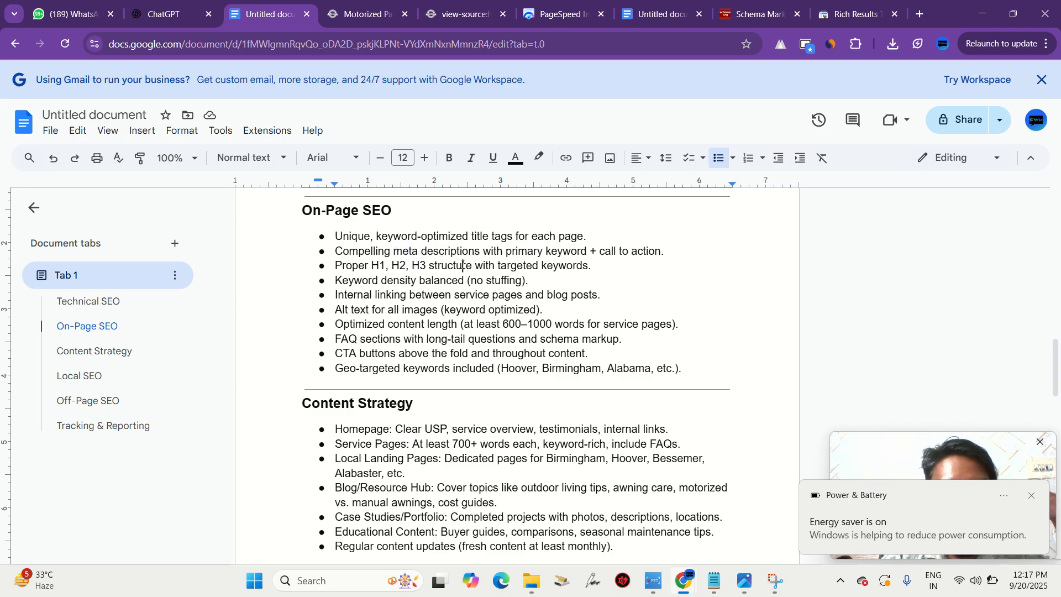
pyautogui.doubleClick(385, 250)
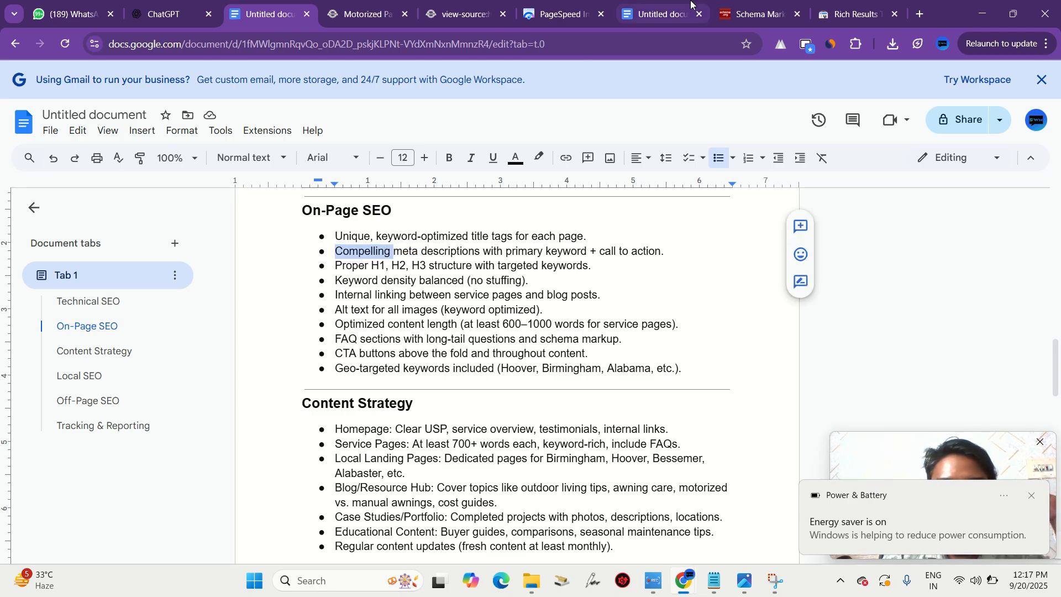
# - Add the finding "Meta title and meta description is perfect" as a new line under On page in the audit notes
pyautogui.click(662, 5)
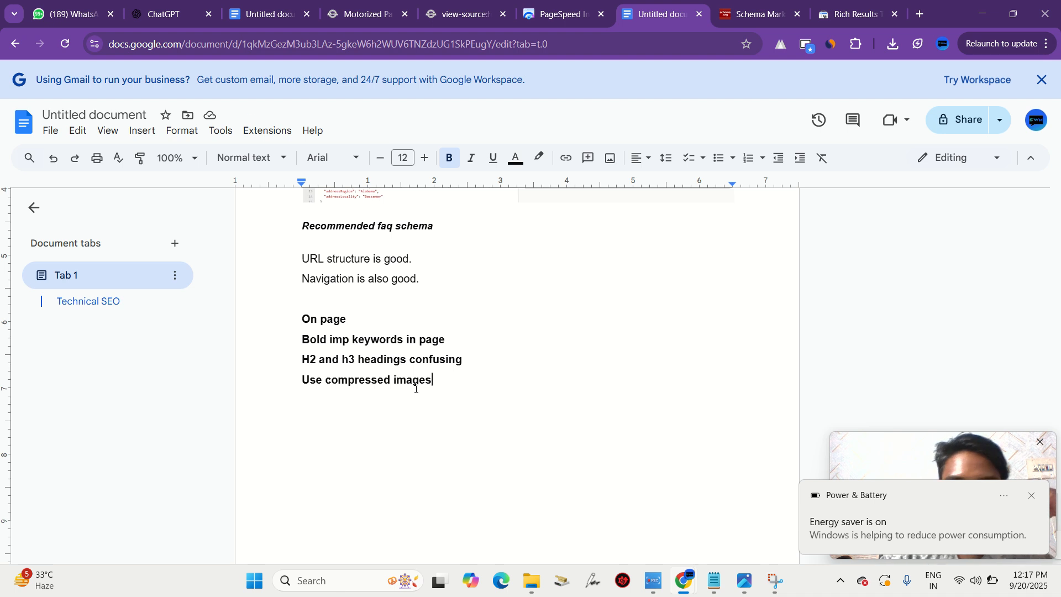
pyautogui.press('Return')
pyautogui.write('meta t')
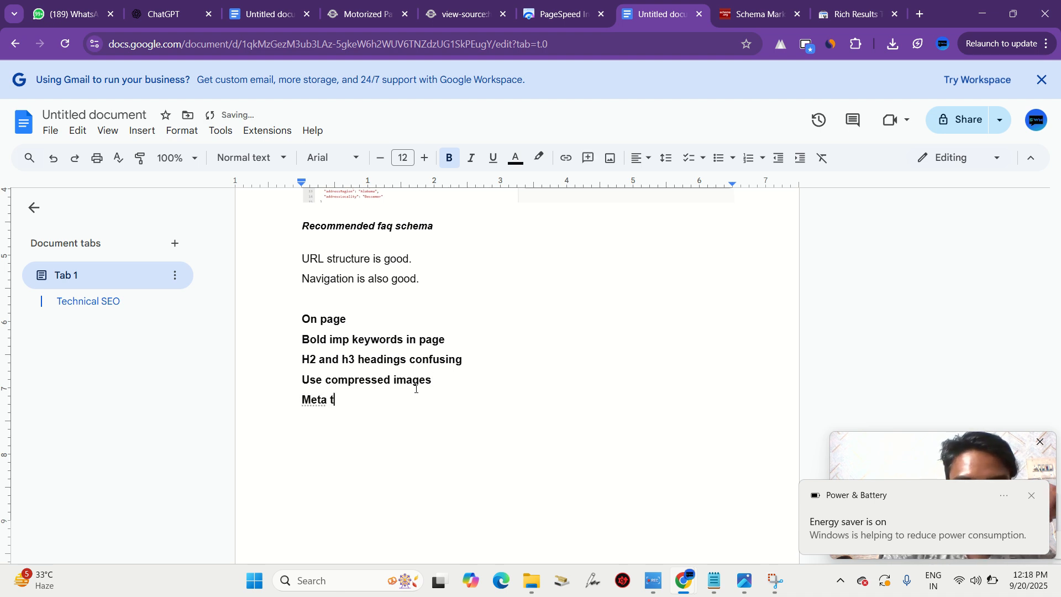
pyautogui.write('itle and ')
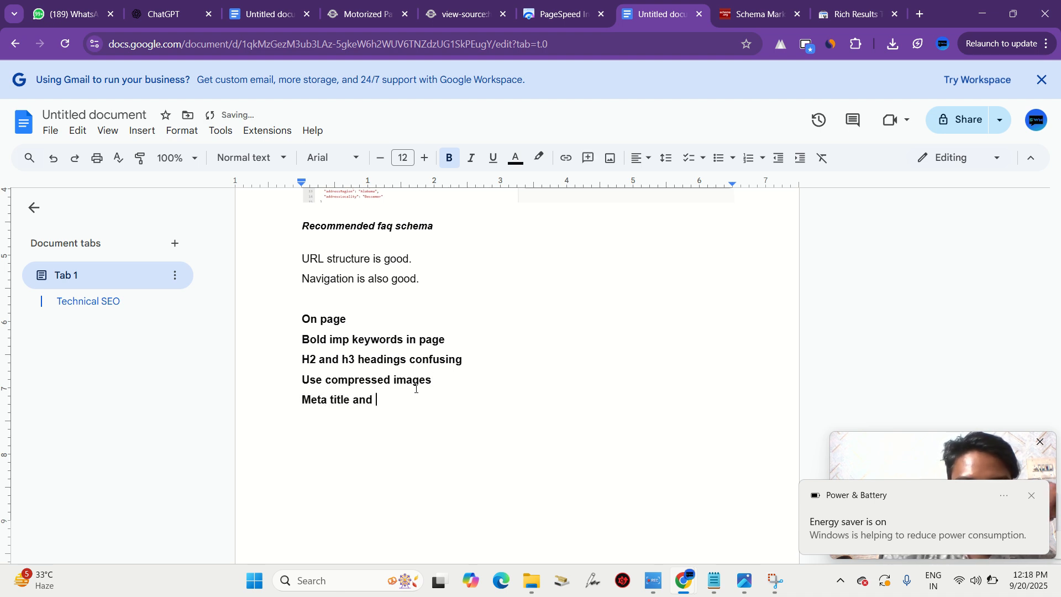
pyautogui.write('meta di')
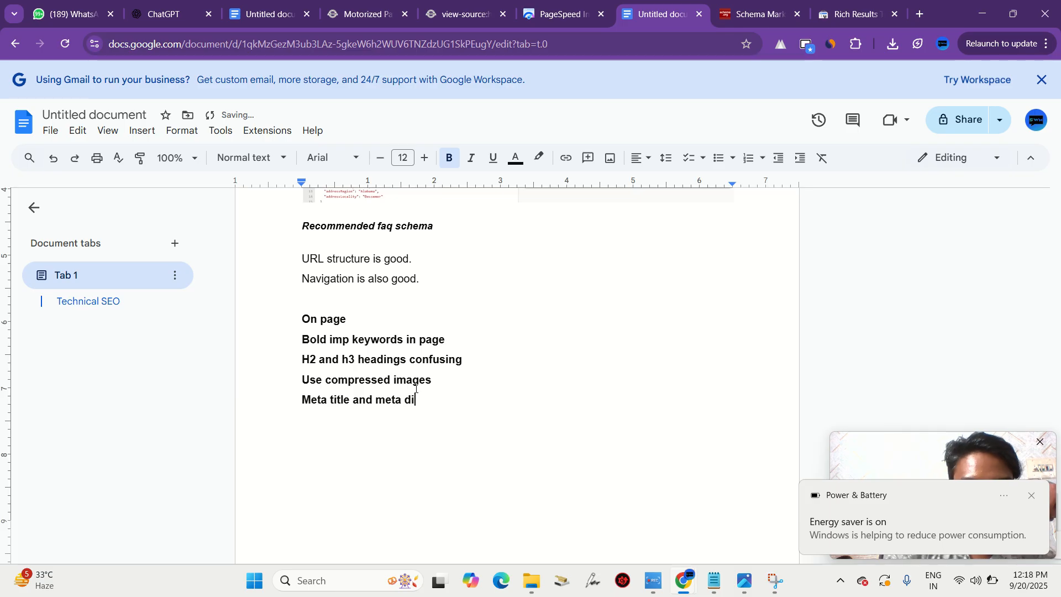
pyautogui.write('scription')
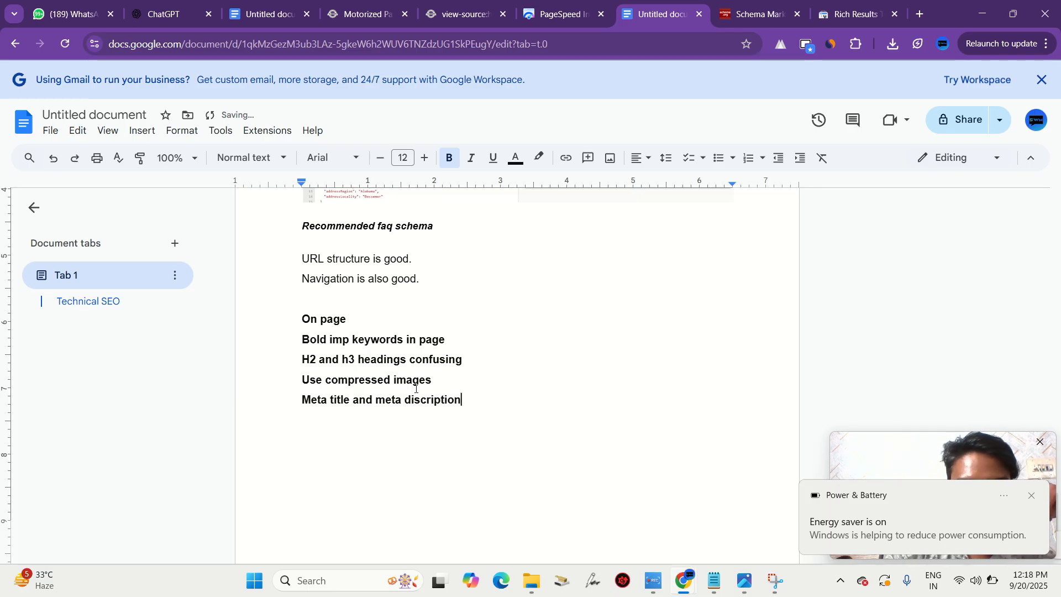
pyautogui.write(' is perfect')
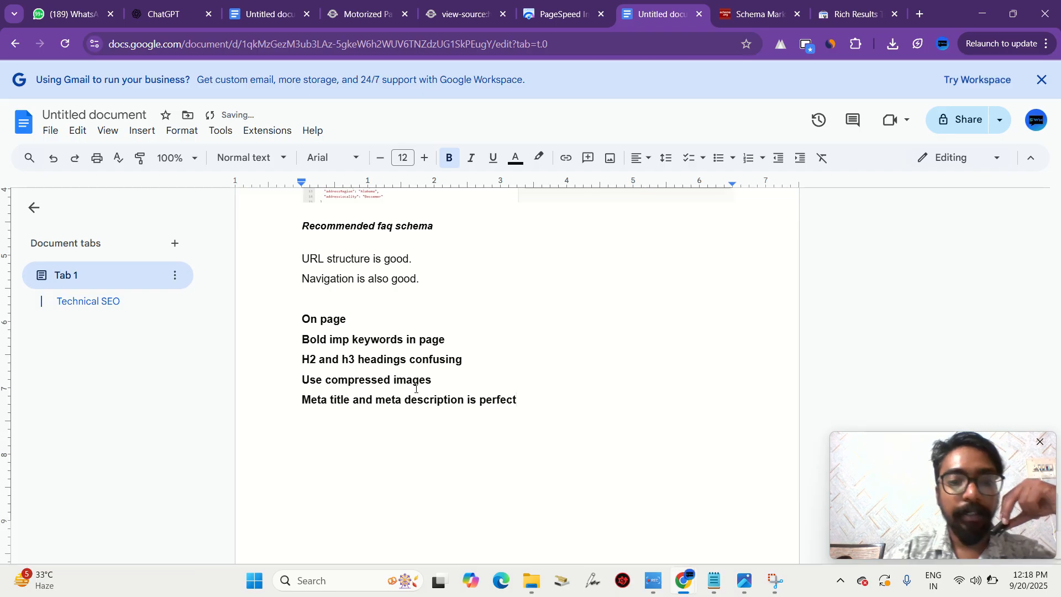
# - Close the page source of the motorized awnings page and return to the live page
pyautogui.click(344, 13)
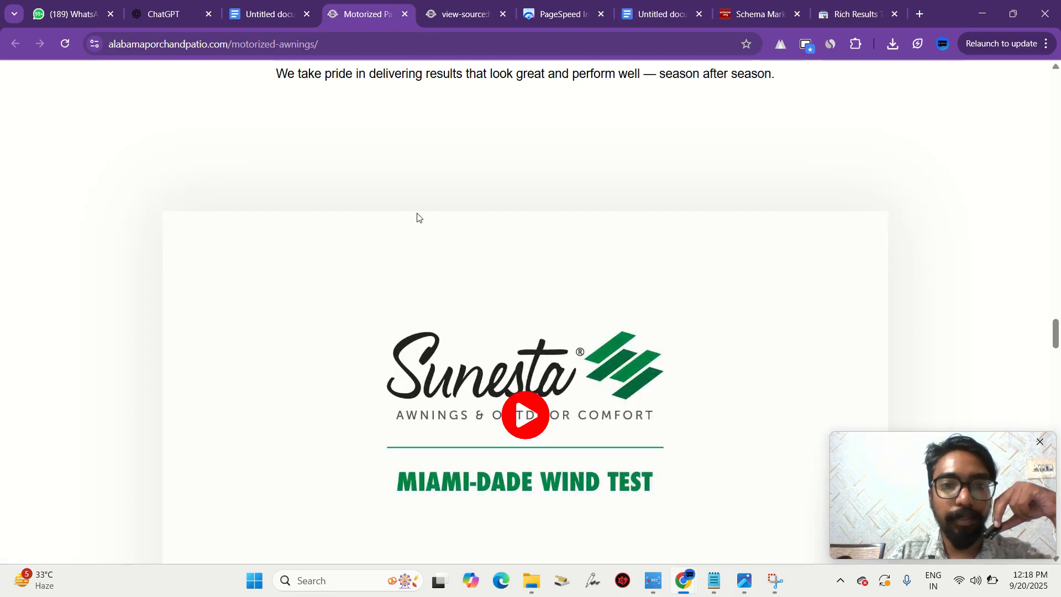
pyautogui.click(634, 2)
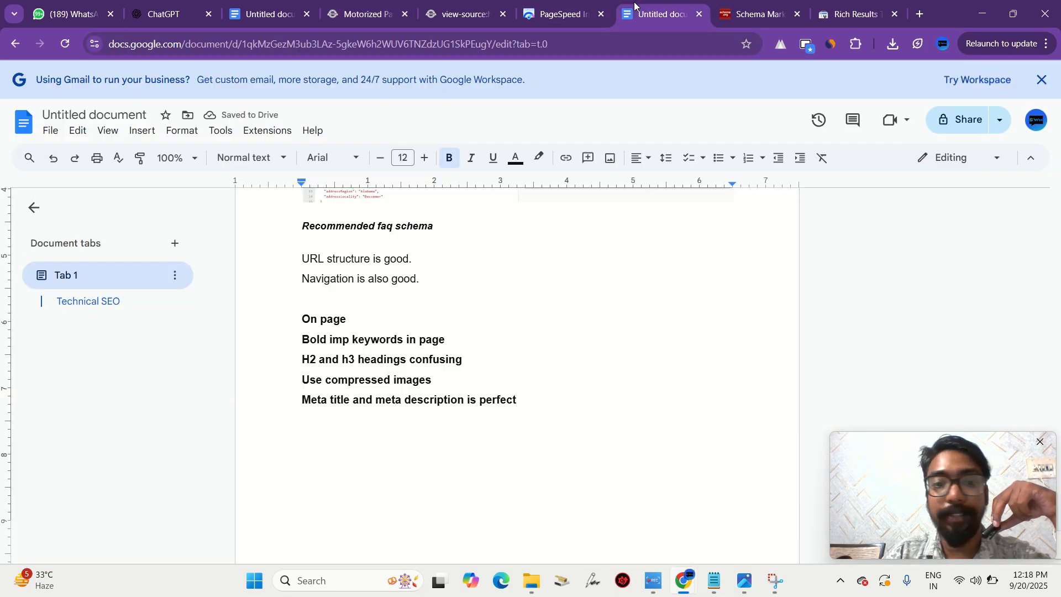
pyautogui.click(548, 2)
pyautogui.click(490, 4)
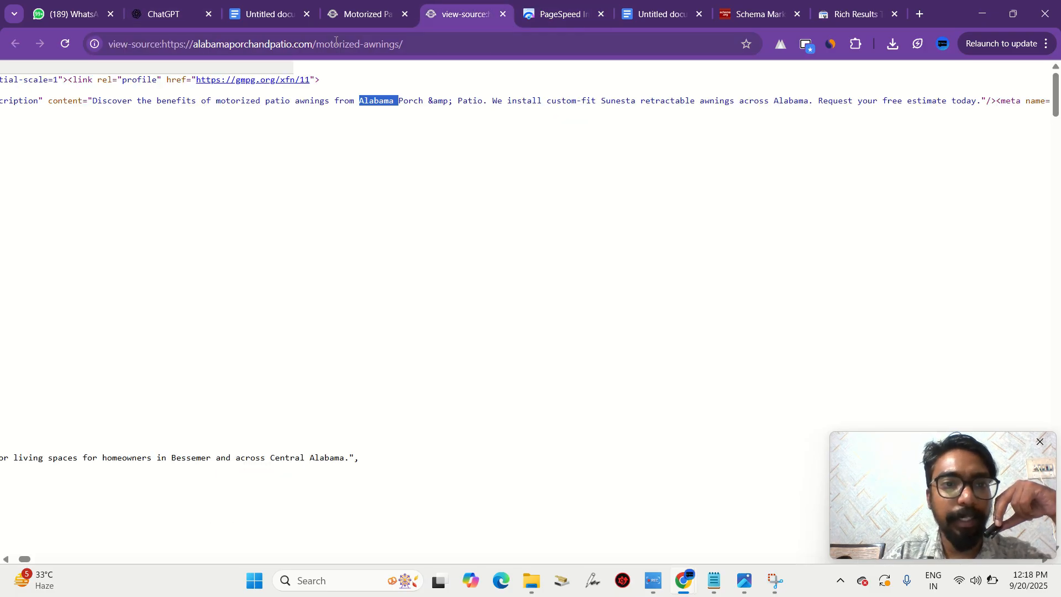
pyautogui.click(505, 18)
pyautogui.click(367, 5)
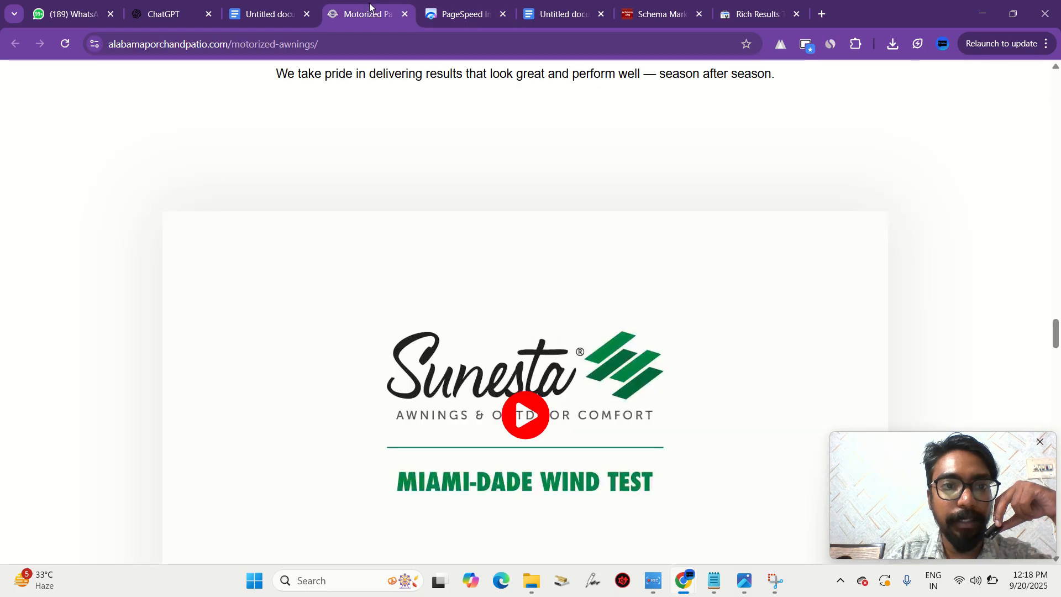
# - Check the H1, H2, H3 structure item in the On-Page SEO checklist and add the finding "Multiple H1 tags" to the audit notes
pyautogui.click(278, 4)
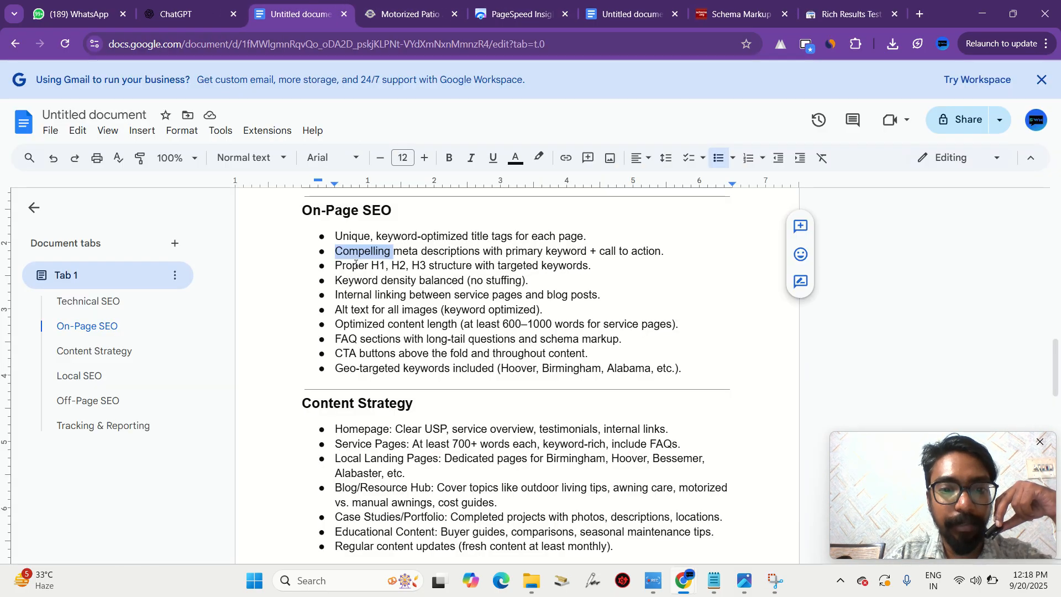
pyautogui.moveTo(353, 265); pyautogui.dragTo(414, 265)
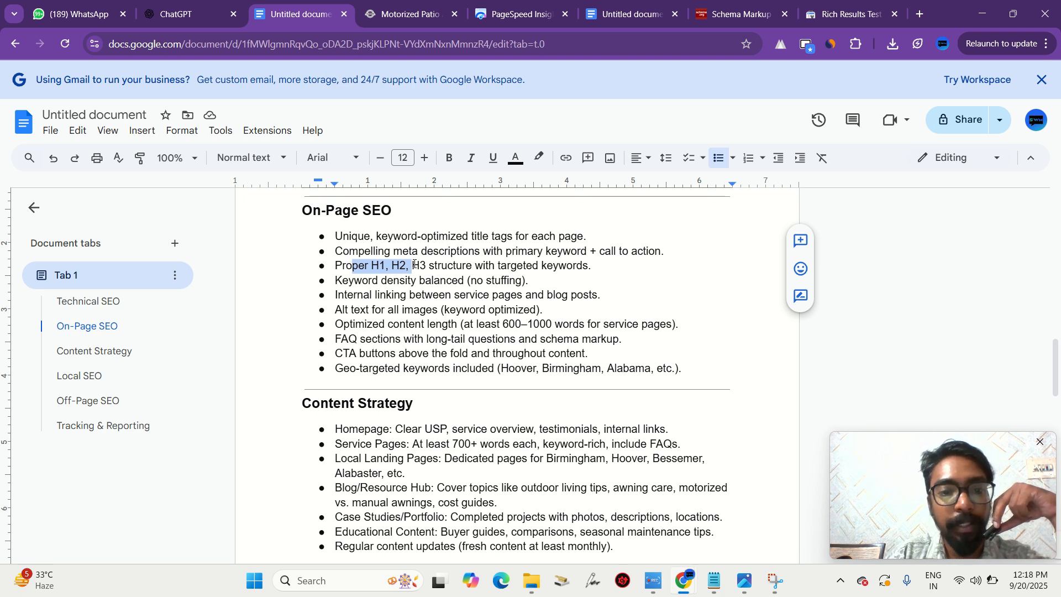
pyautogui.click(606, 5)
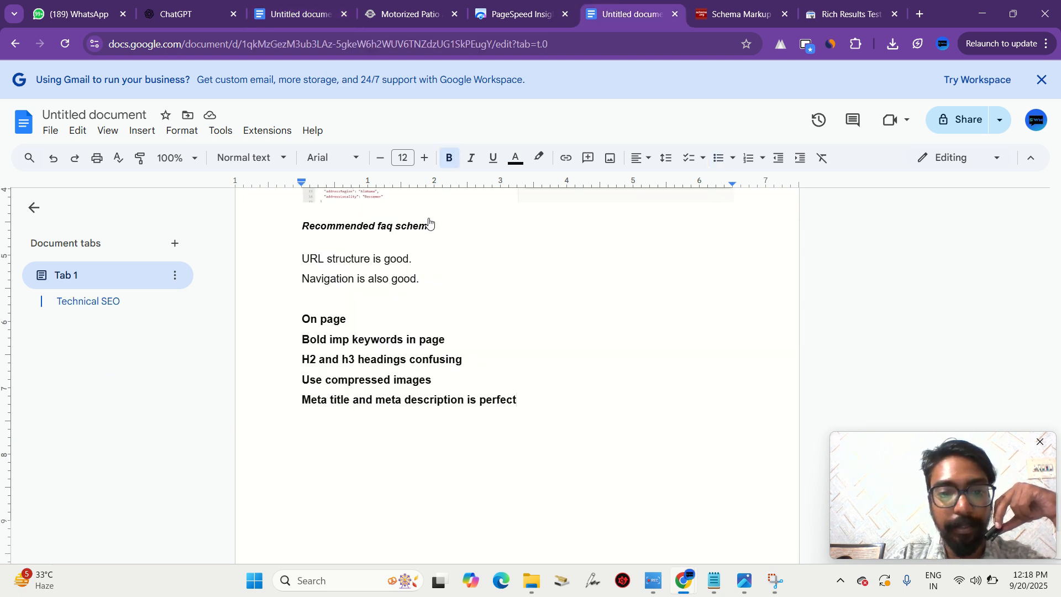
pyautogui.press('Return')
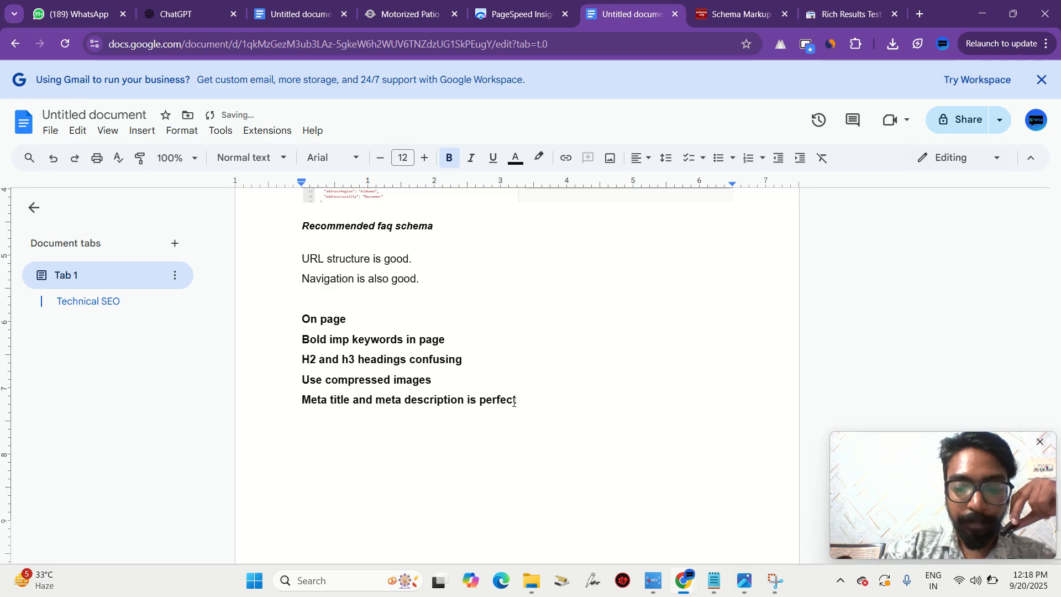
pyautogui.write('multiple')
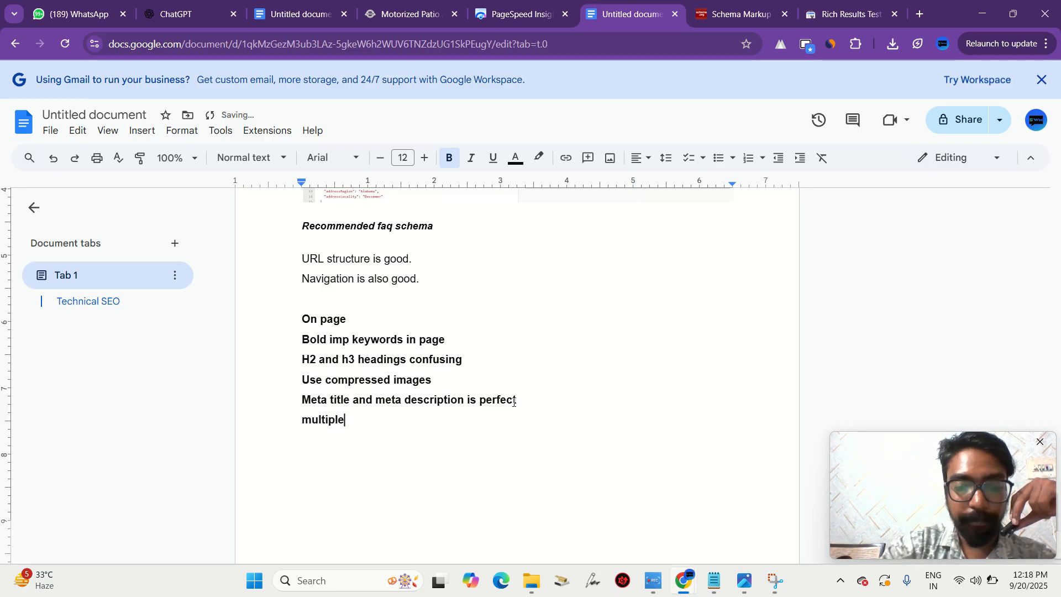
pyautogui.write(' H1')
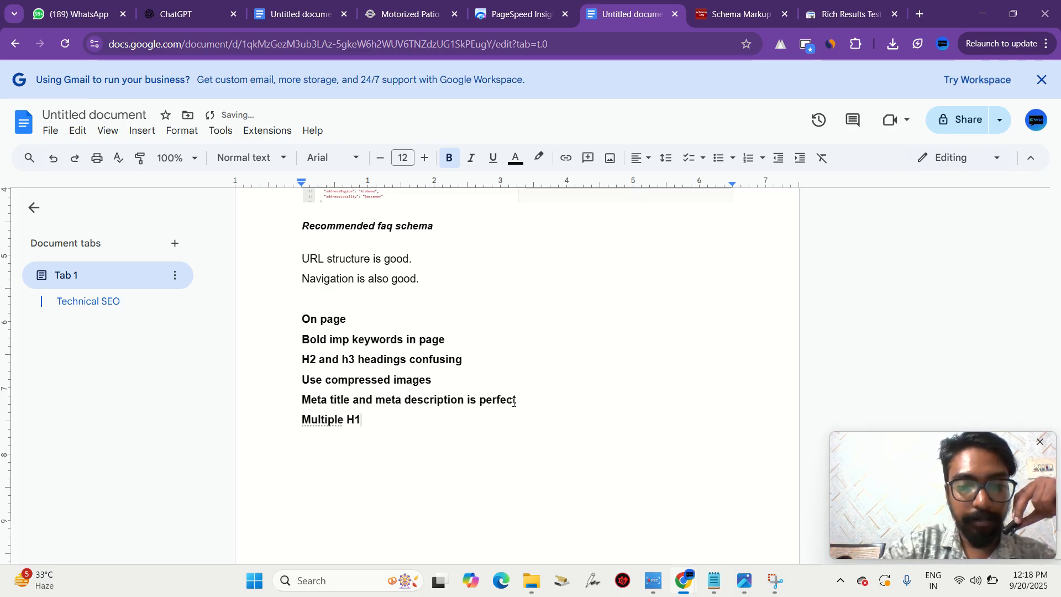
pyautogui.write(' tahgs')
pyautogui.press('BackSpace')
pyautogui.press('BackSpace')
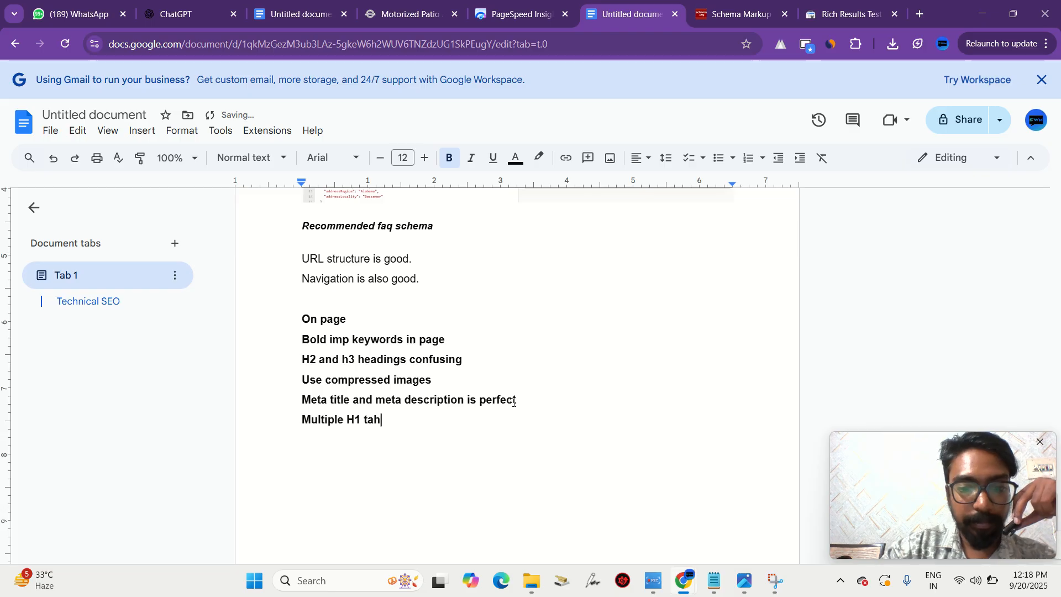
pyautogui.press('BackSpace')
pyautogui.press('BackSpace')
pyautogui.write('ags ')
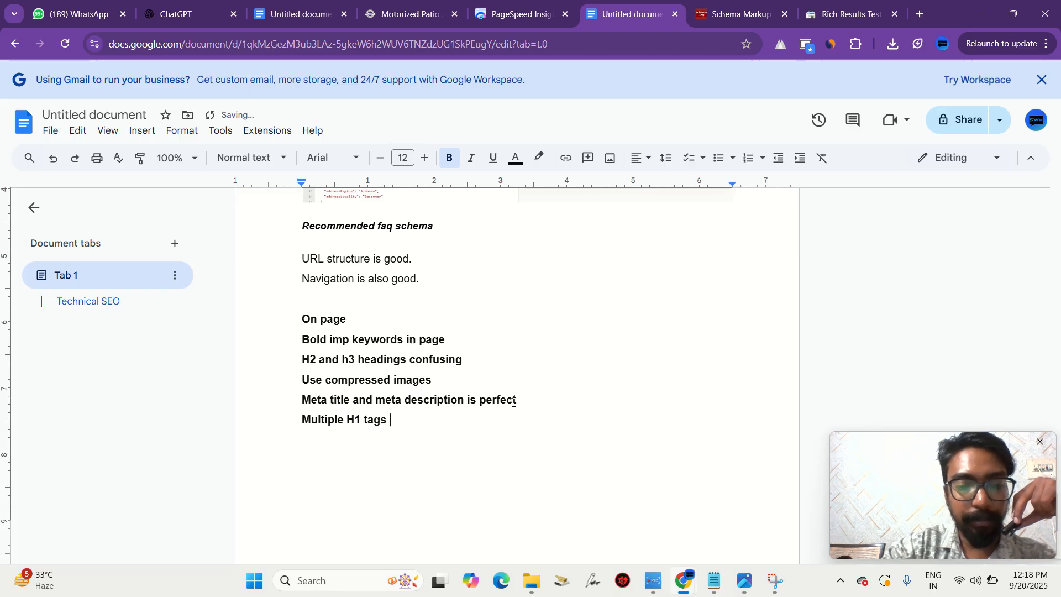
# - Reword the heading finding as "Multiple H1 and h2 tags" and start a new line below it
pyautogui.write(',')
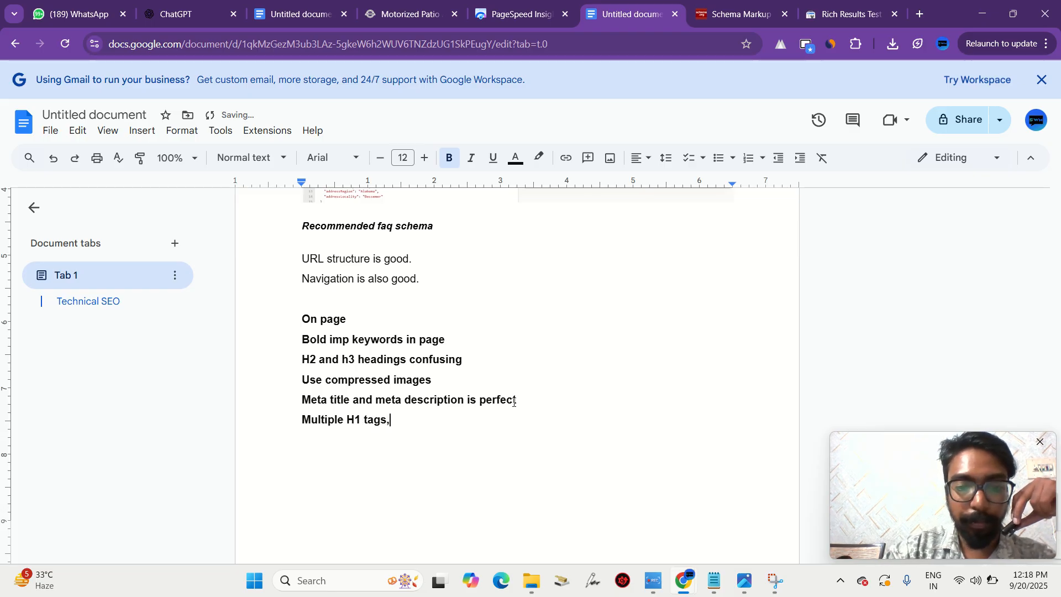
pyautogui.press('BackSpace')
pyautogui.press('BackSpace')
pyautogui.press('BackSpace')
pyautogui.press('BackSpace')
pyautogui.write('an')
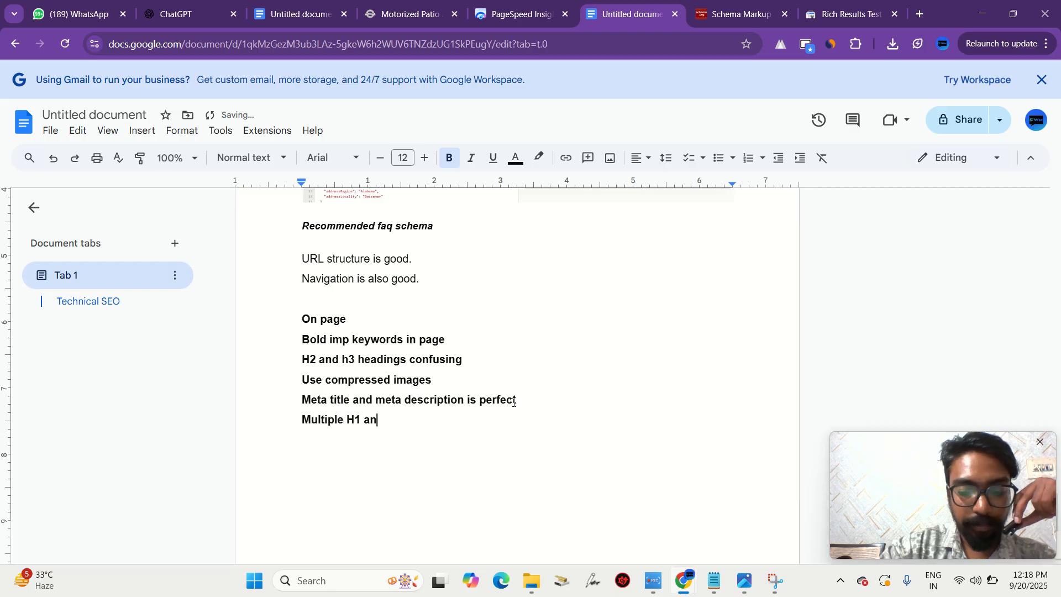
pyautogui.write('d h2 tags')
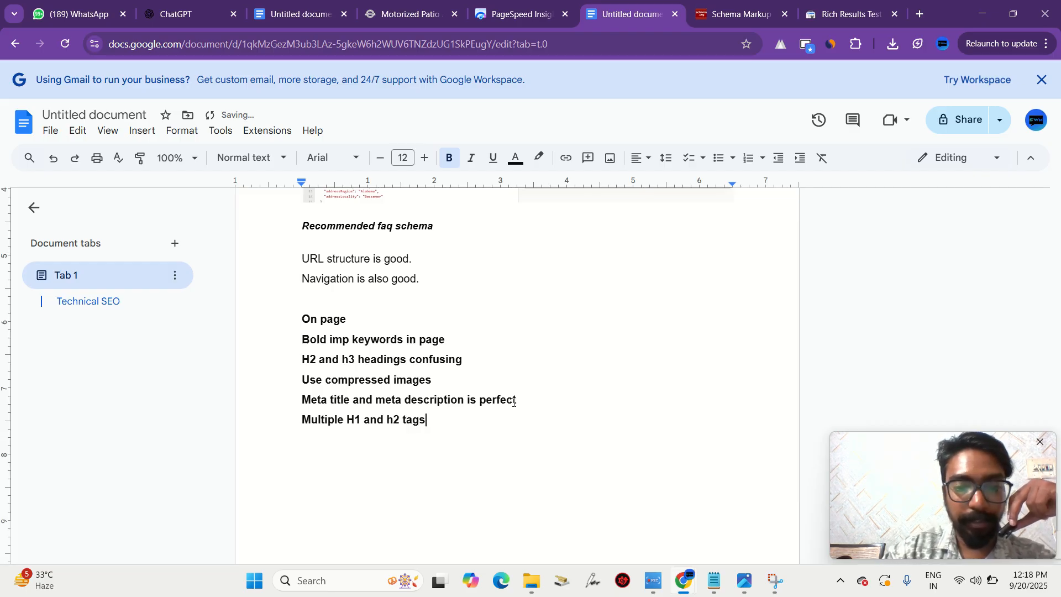
pyautogui.press('Return')
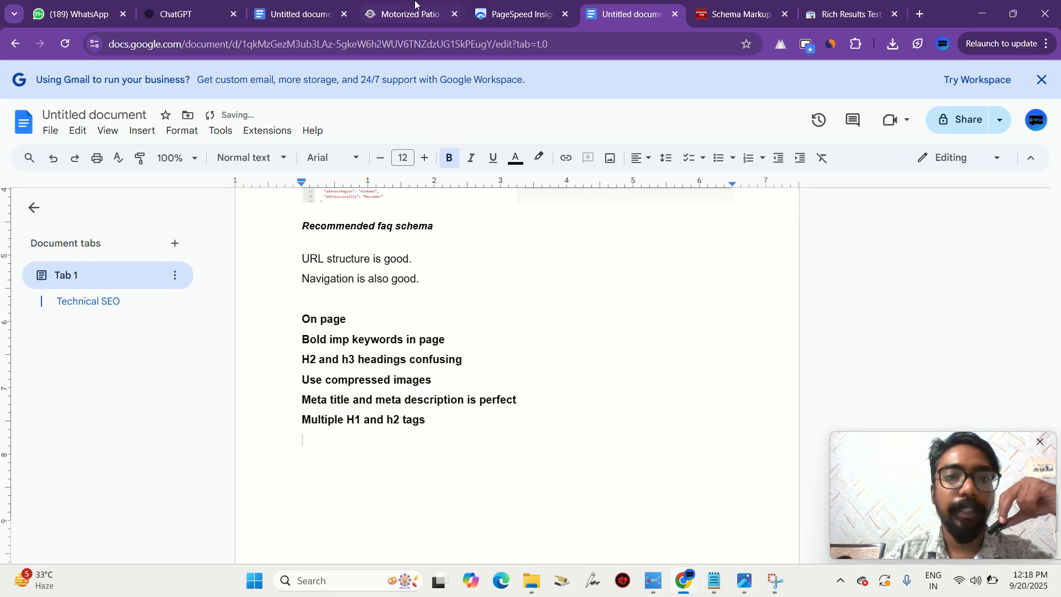
# - Read the keyword density item in the On-Page SEO checklist
pyautogui.click(320, 15)
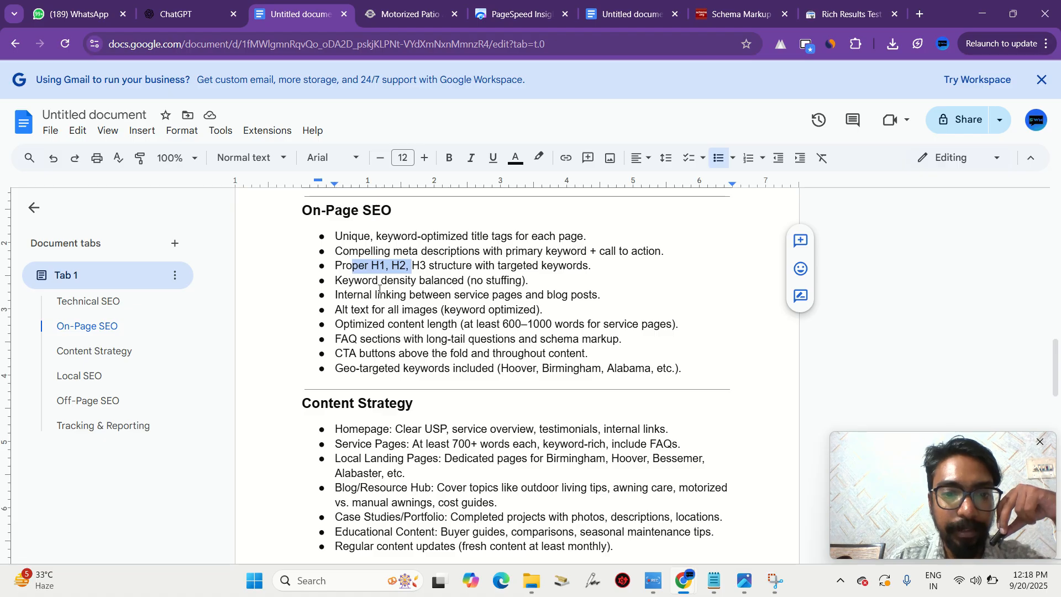
pyautogui.moveTo(380, 282); pyautogui.dragTo(467, 281)
pyautogui.click(466, 282)
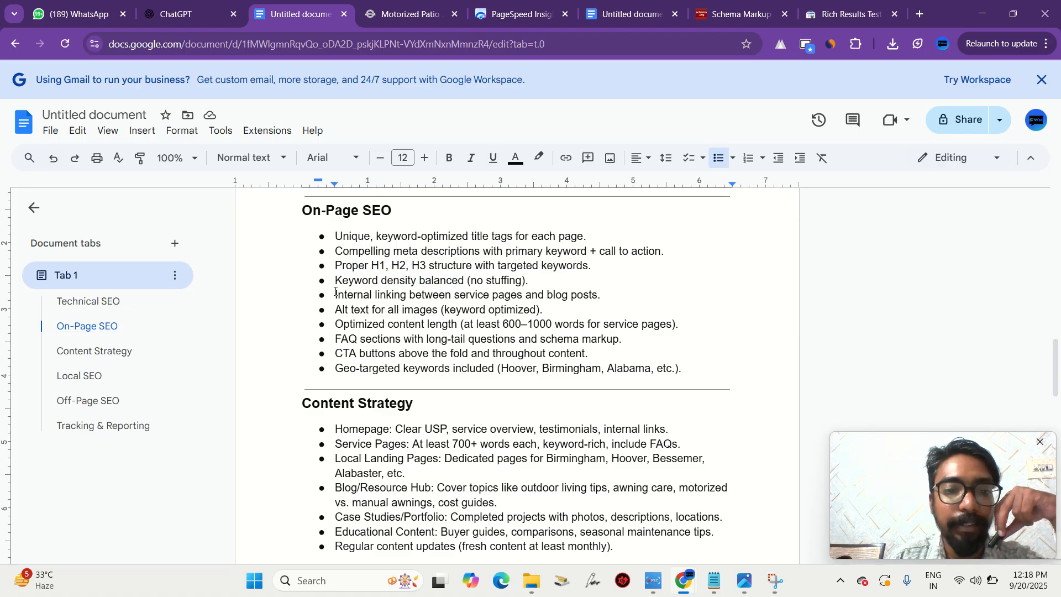
pyautogui.moveTo(374, 284); pyautogui.dragTo(417, 281)
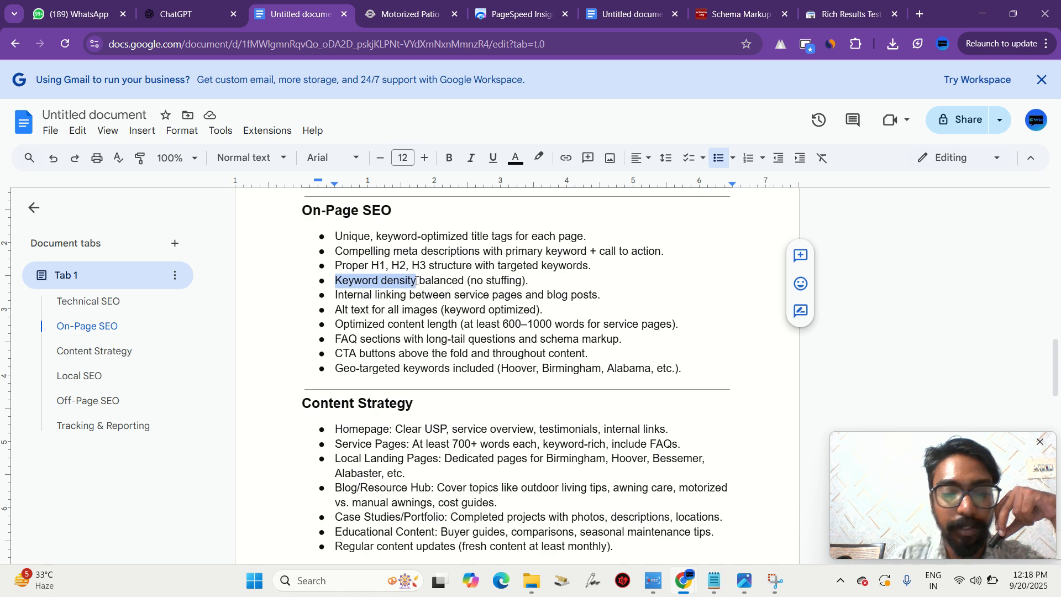
# - Select and copy the entire text of the motorized awnings page
pyautogui.click(412, 5)
pyautogui.scroll(13, 468, 111)
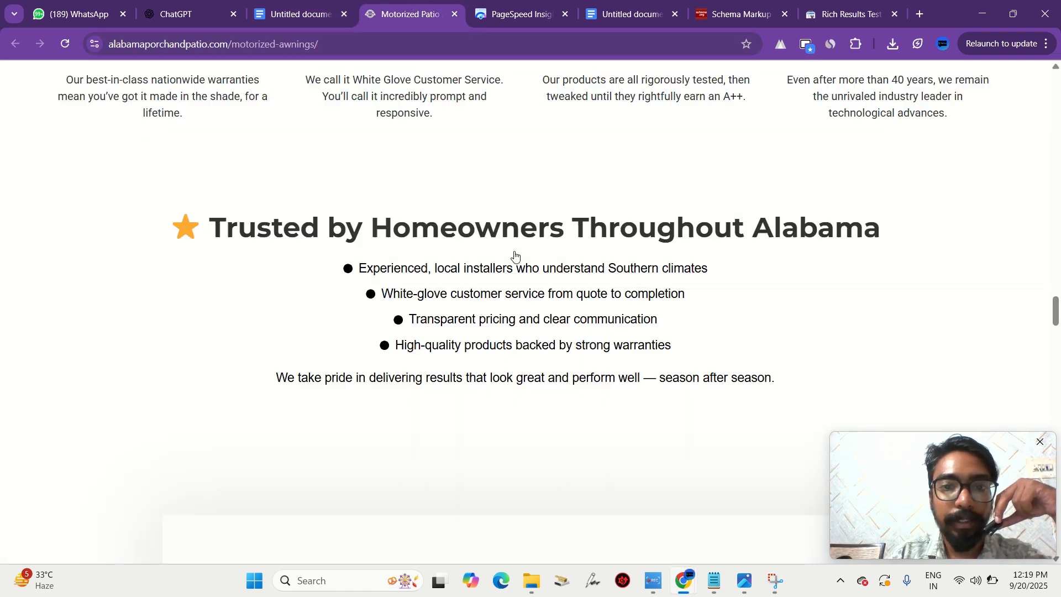
pyautogui.hotkey('ctrl', 'a')
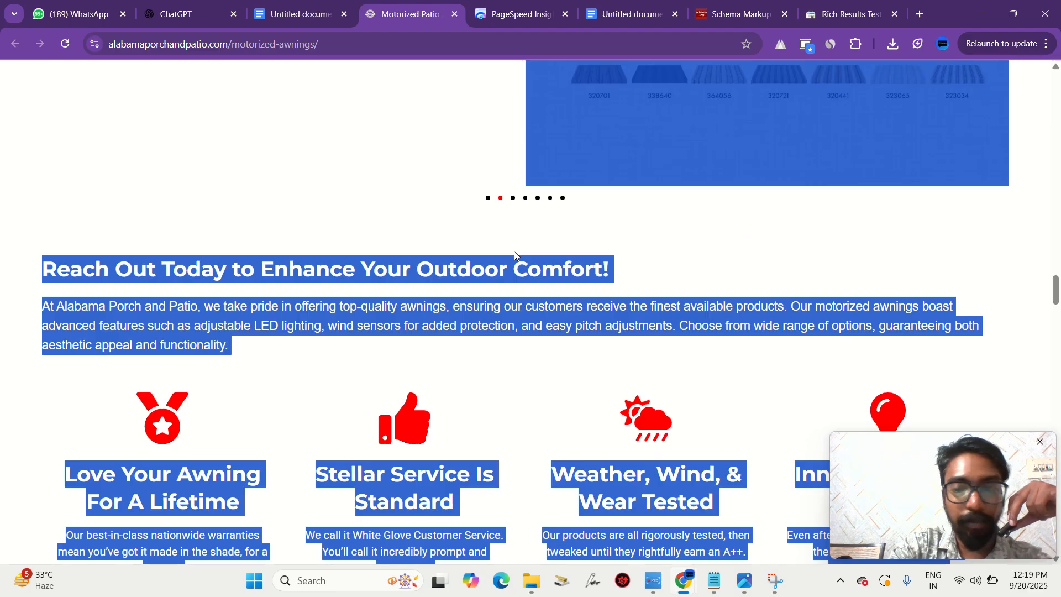
# - Search Google for "keyword ratio checker" in a new tab and open the SmallSEOTools Keyword Density Checker
pyautogui.click(919, 14)
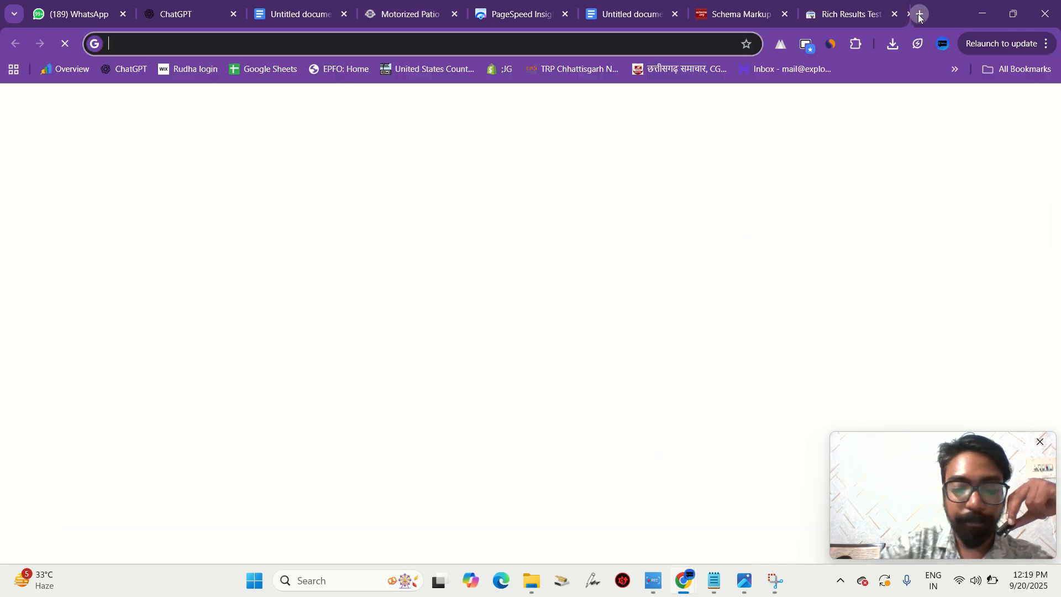
pyautogui.write('keyw')
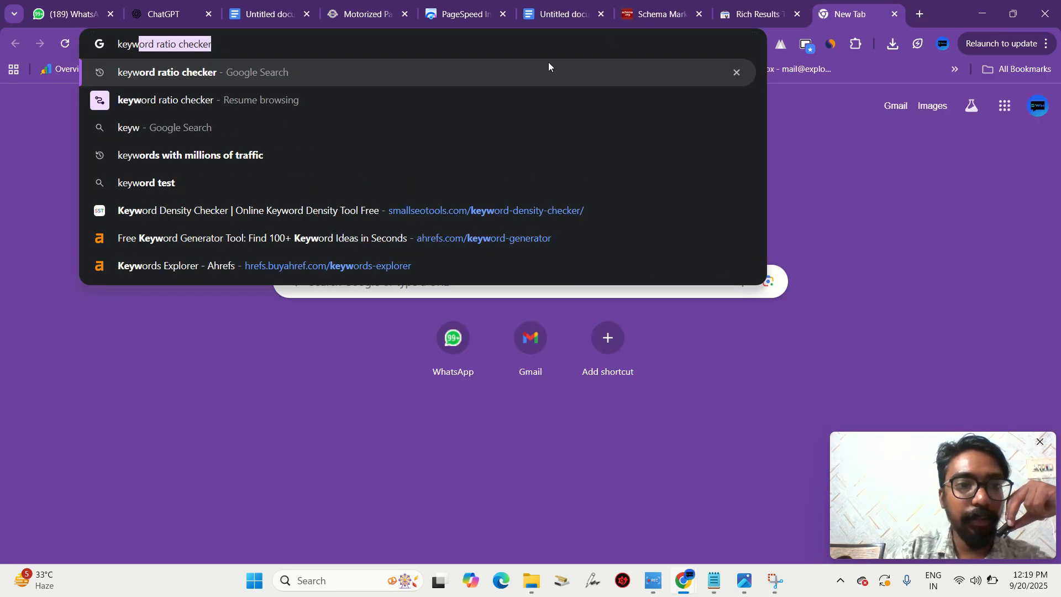
pyautogui.click(549, 67)
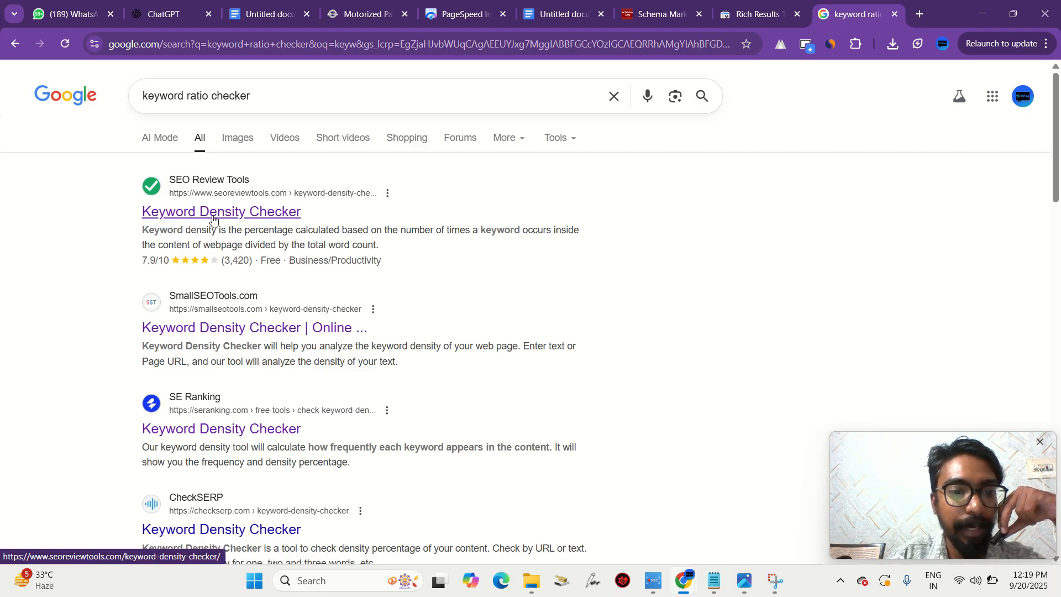
pyautogui.click(238, 332)
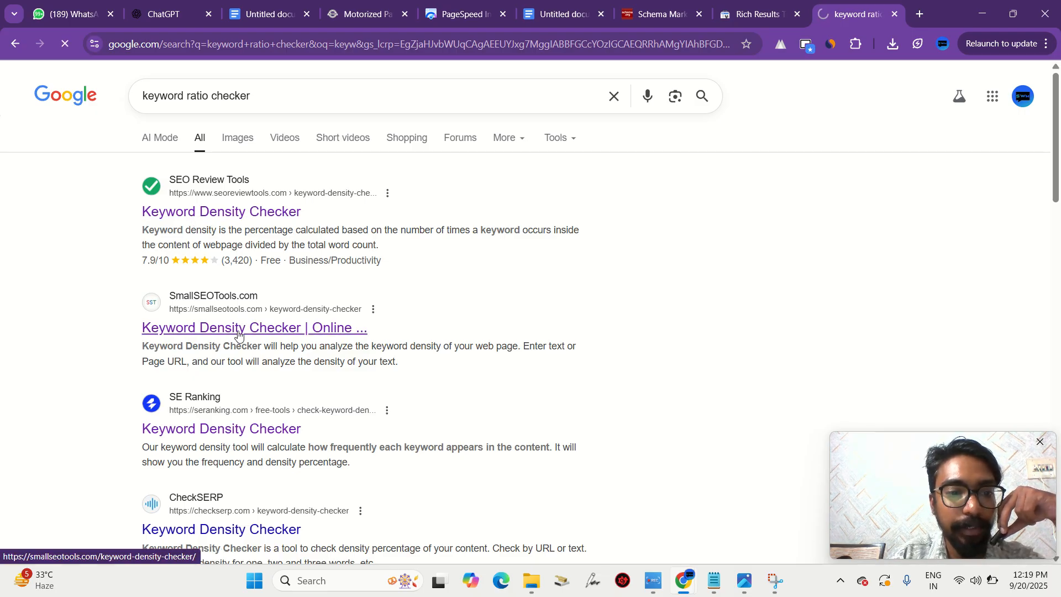
pyautogui.scroll(-4, 354, 321)
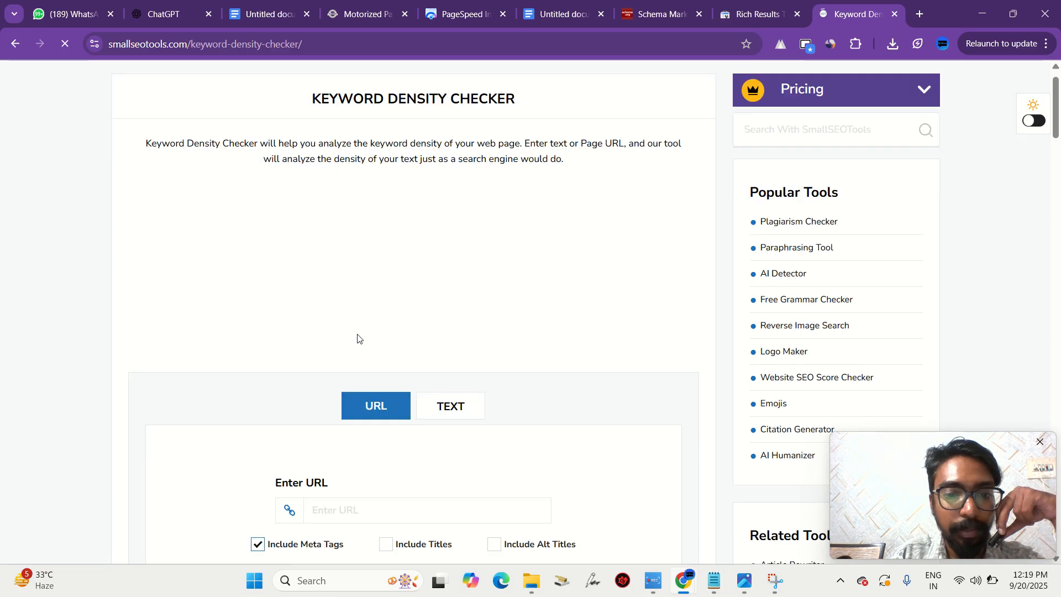
# - Set the density checker to analyze text and paste in the copied motorized awnings page content
pyautogui.click(453, 207)
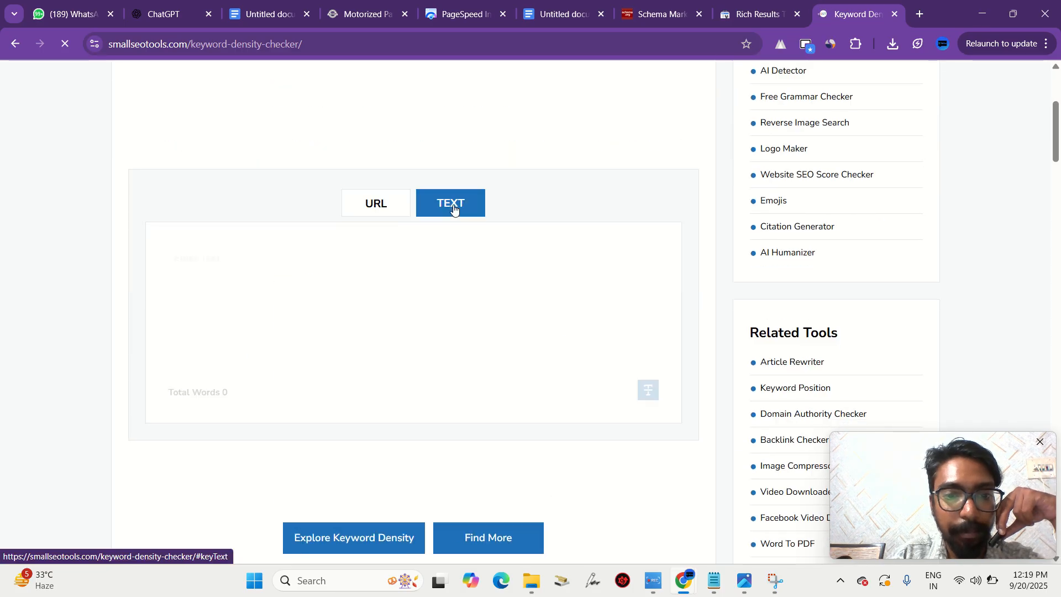
pyautogui.click(312, 341)
pyautogui.hotkey('ctrl', 'v')
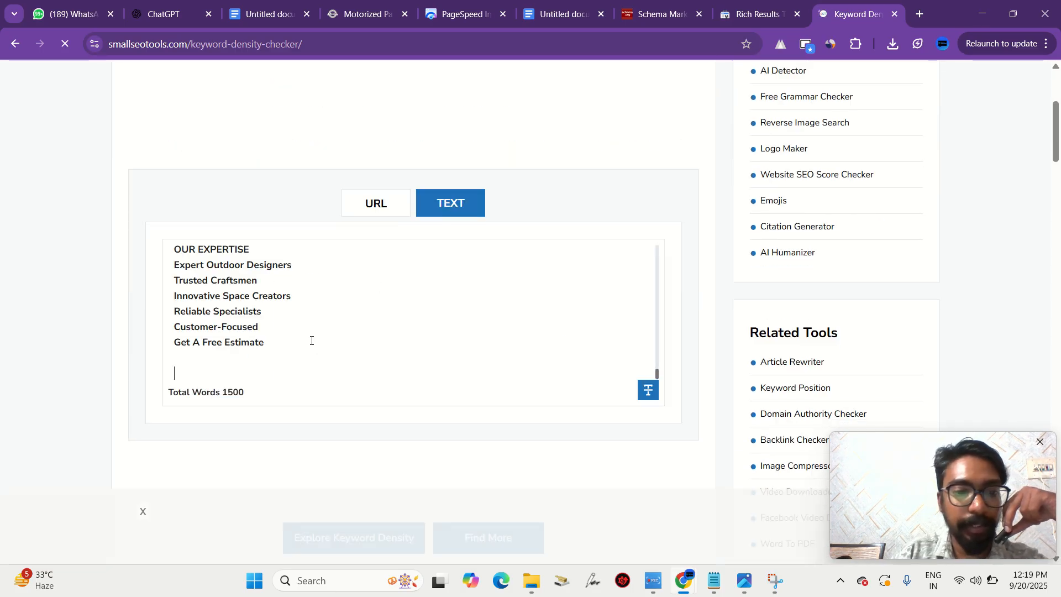
pyautogui.scroll(-4, 431, 402)
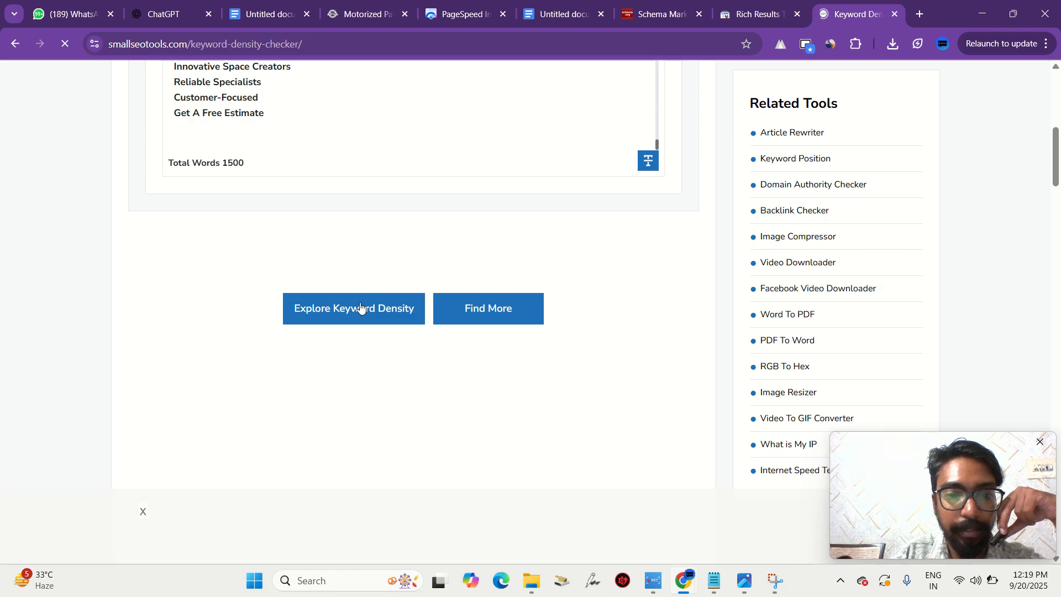
# - Run the SmallSEOTools density check on the pasted text, and open SE Ranking's Keyword Density Checker from the Google results
pyautogui.click(392, 308)
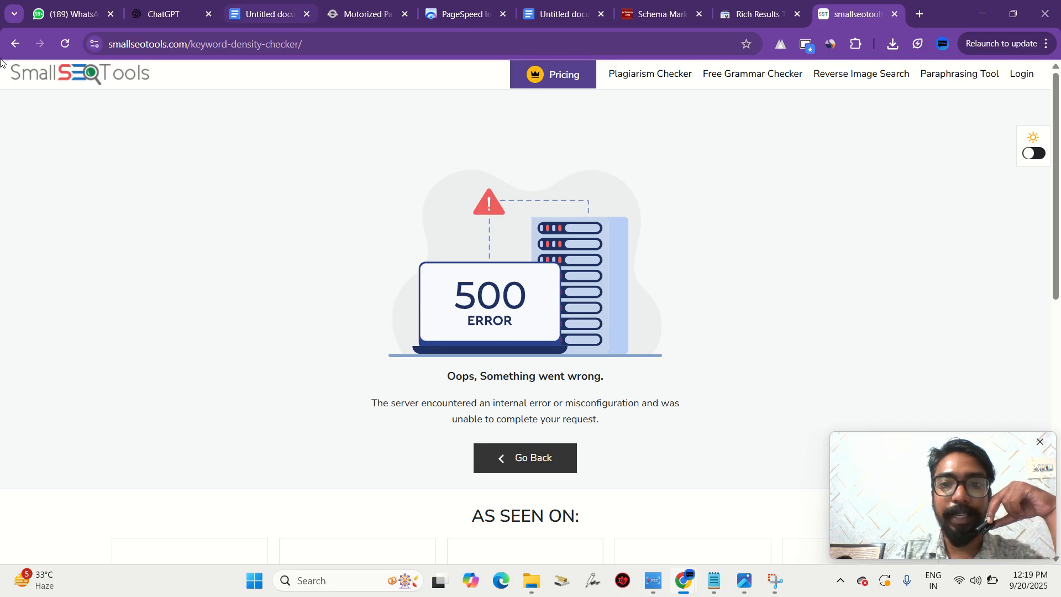
pyautogui.click(15, 44)
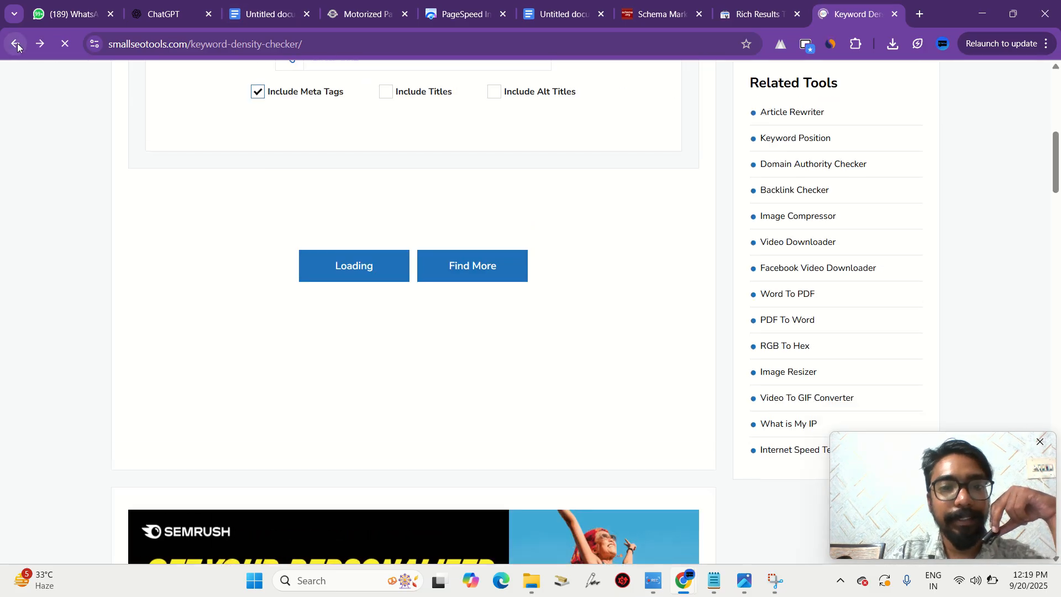
pyautogui.click(16, 44)
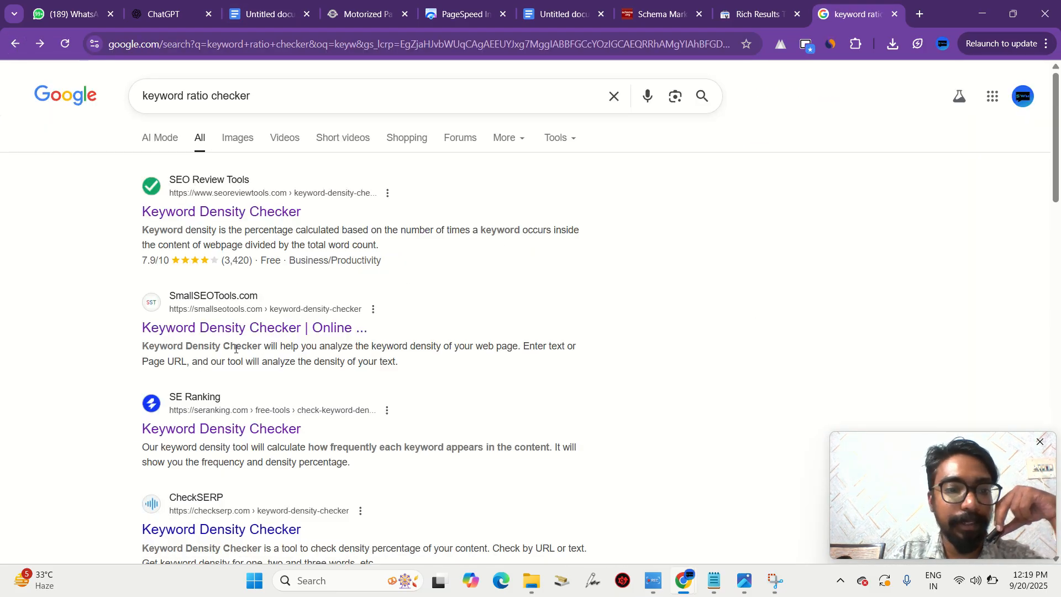
pyautogui.scroll(-1, 236, 349)
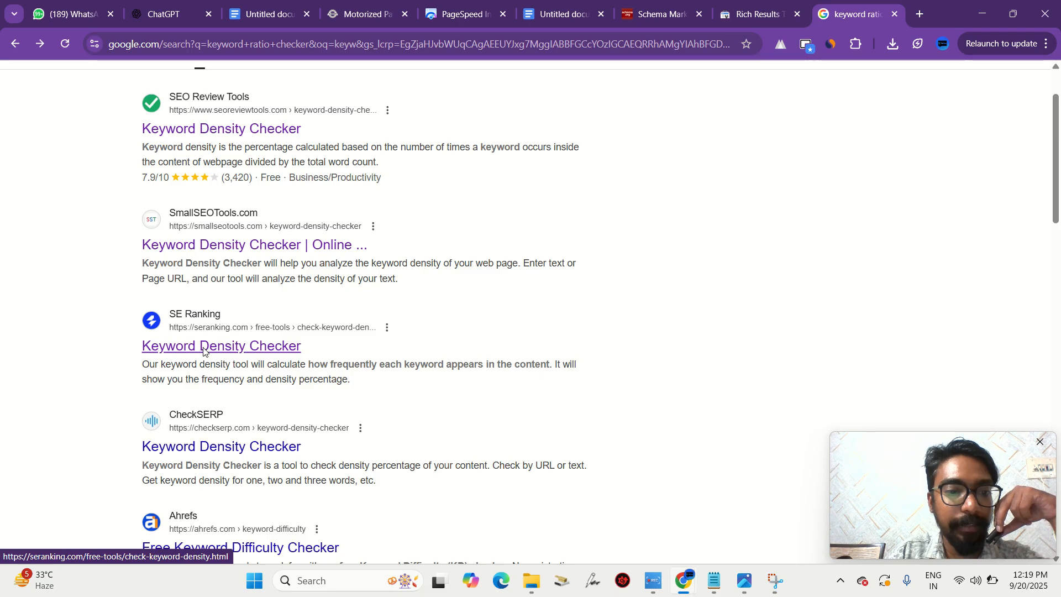
pyautogui.click(205, 350)
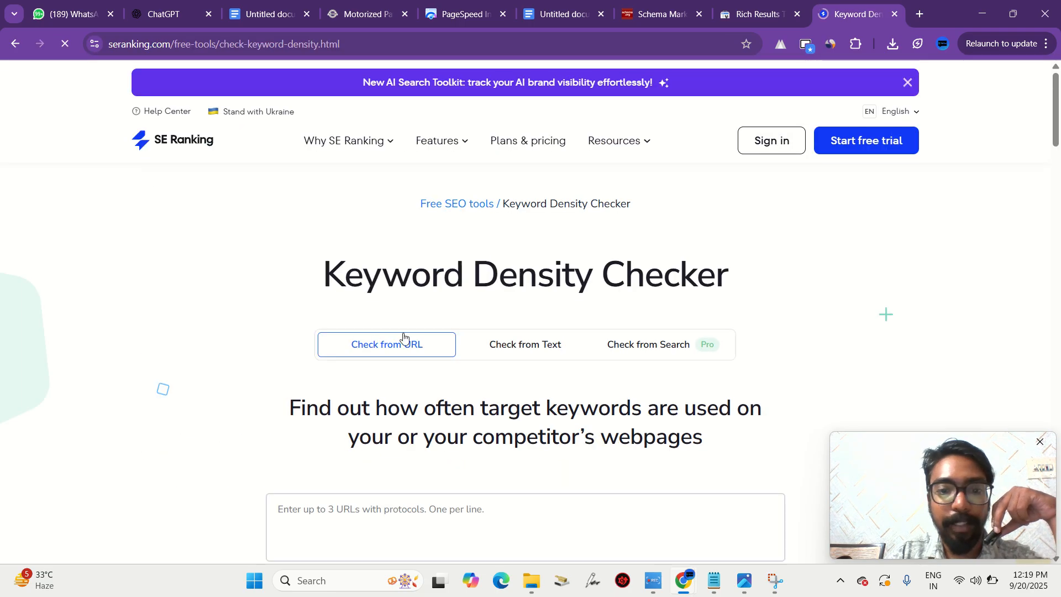
# - Try to use the copied motorized awnings page text as the URL entry in SE Ranking's density checker
pyautogui.scroll(-4, 392, 387)
pyautogui.click(332, 287)
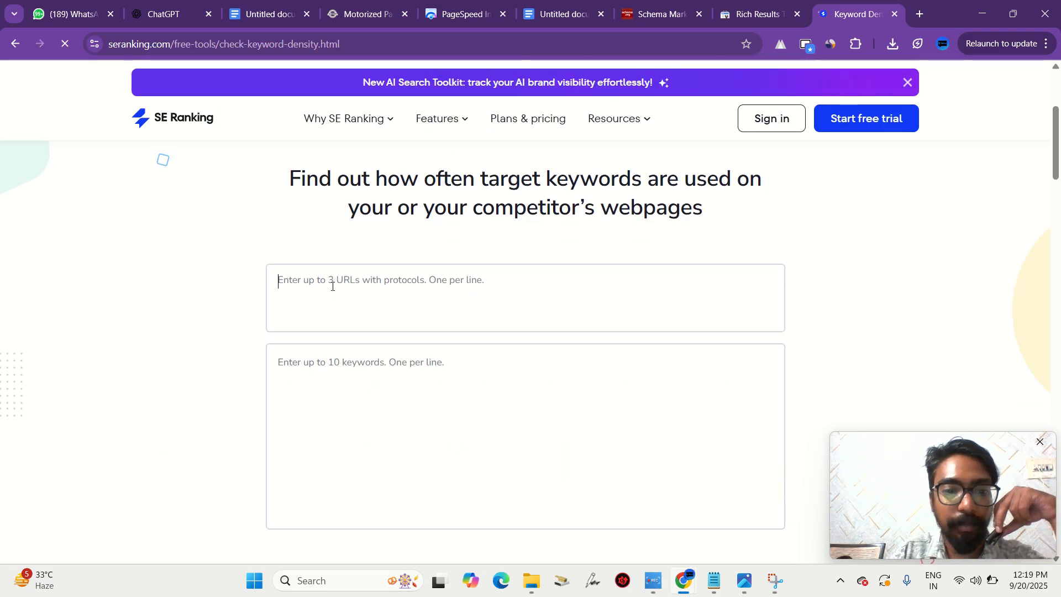
pyautogui.hotkey('ctrl', 'v')
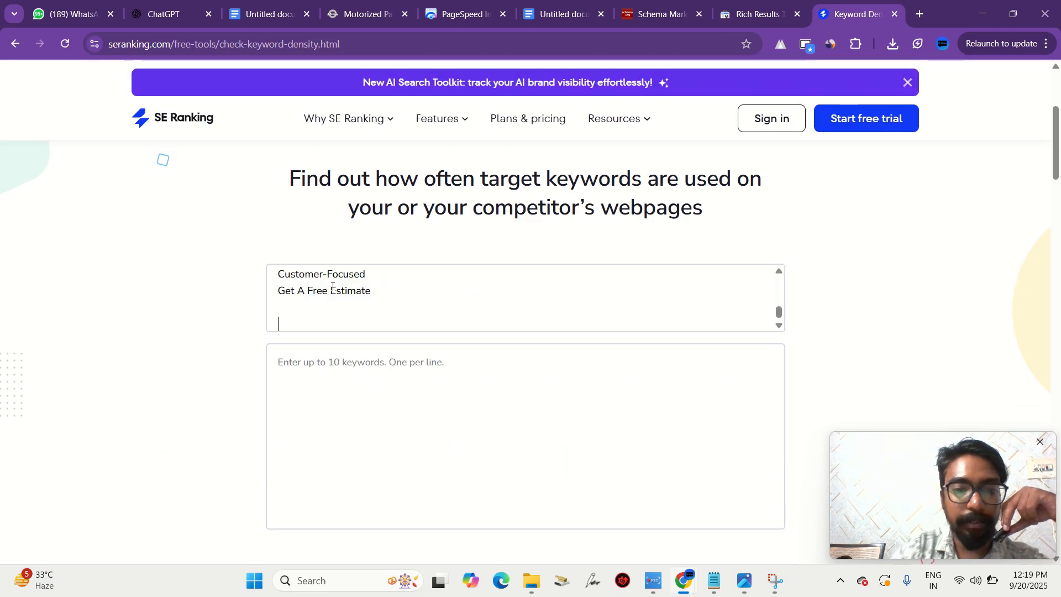
# - Copy "Motorized Awning Installation" from the motorized awnings page's main heading and enter it as the SE Ranking keyword
pyautogui.click(357, 6)
pyautogui.click(358, 250)
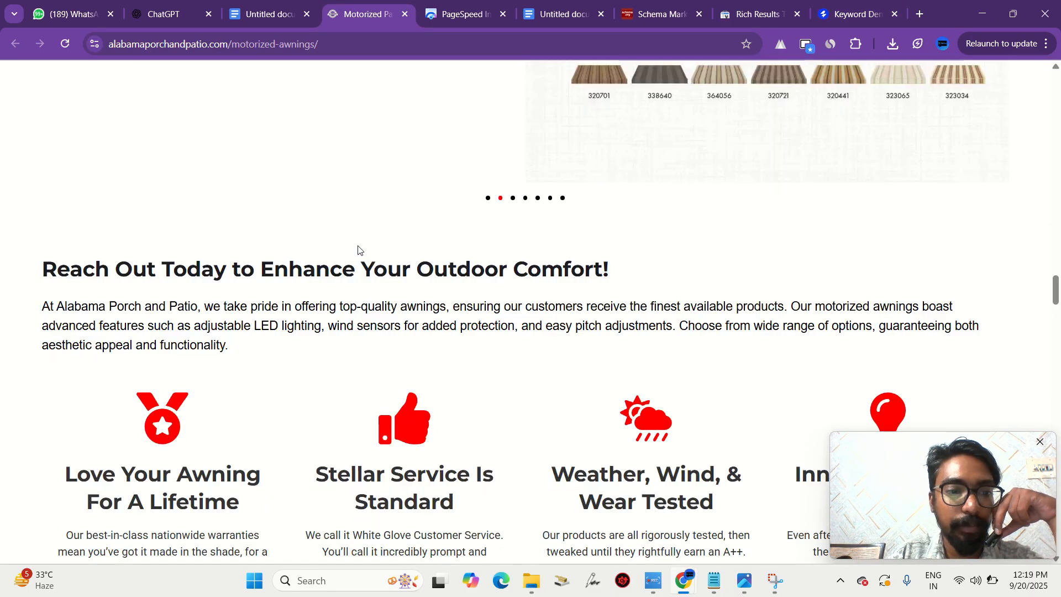
pyautogui.scroll(20, 358, 249)
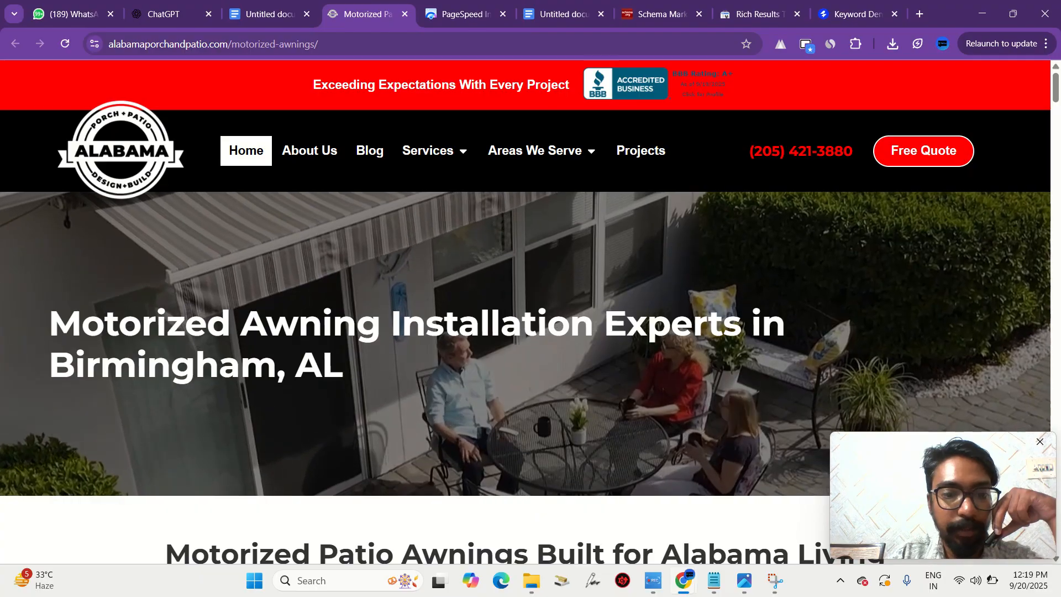
pyautogui.moveTo(597, 324); pyautogui.dragTo(61, 325)
pyautogui.hotkey('ctrl', 'c')
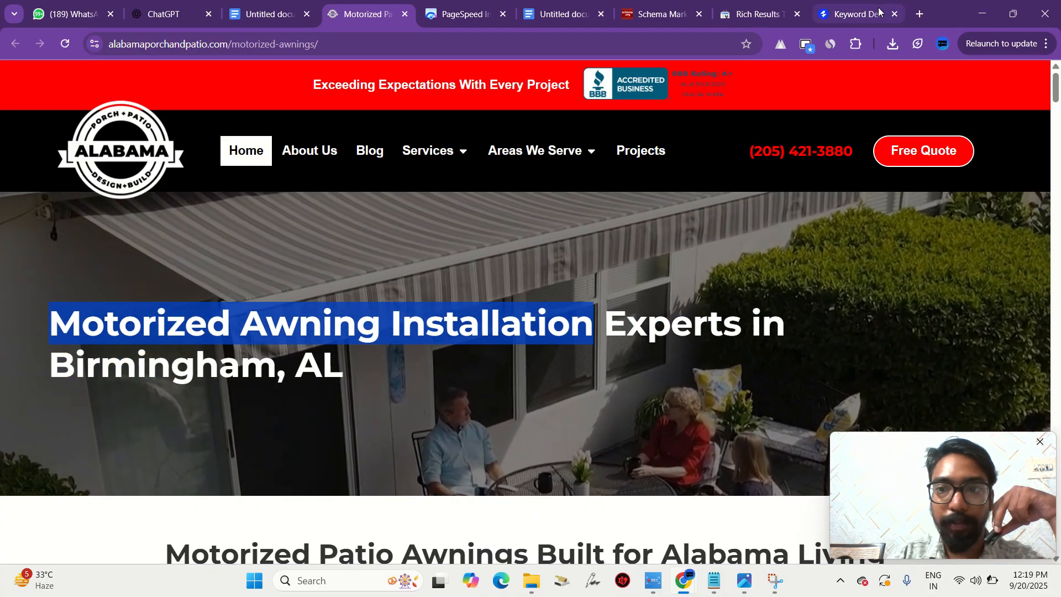
pyautogui.click(878, 12)
pyautogui.click(320, 367)
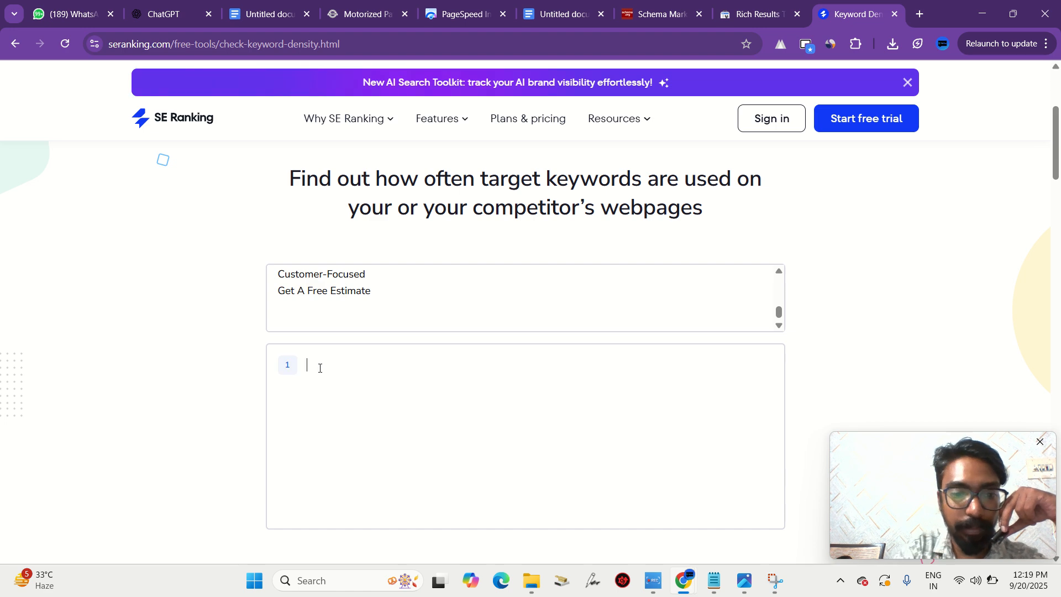
pyautogui.hotkey('ctrl', 'v')
# - Try to check the density with the pasted page text, and clear that text from the URL field
pyautogui.scroll(-5, 320, 367)
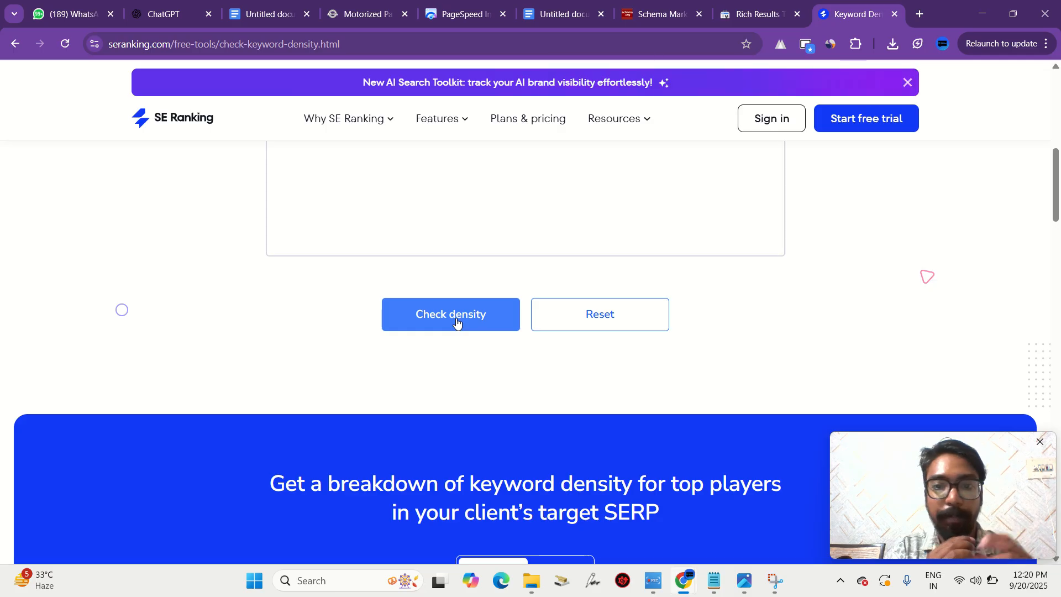
pyautogui.click(456, 321)
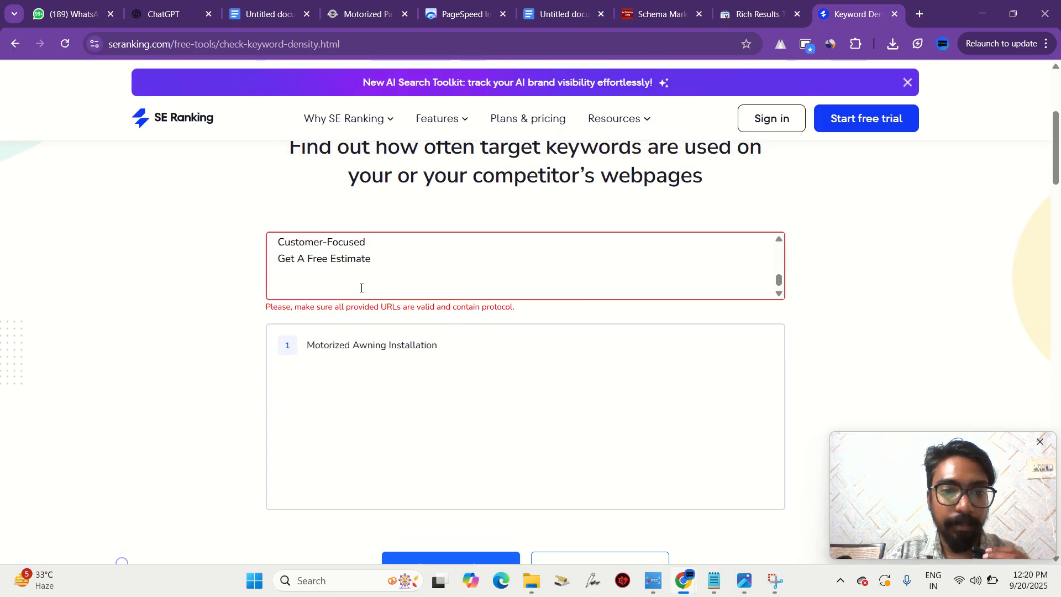
pyautogui.scroll(1, 361, 286)
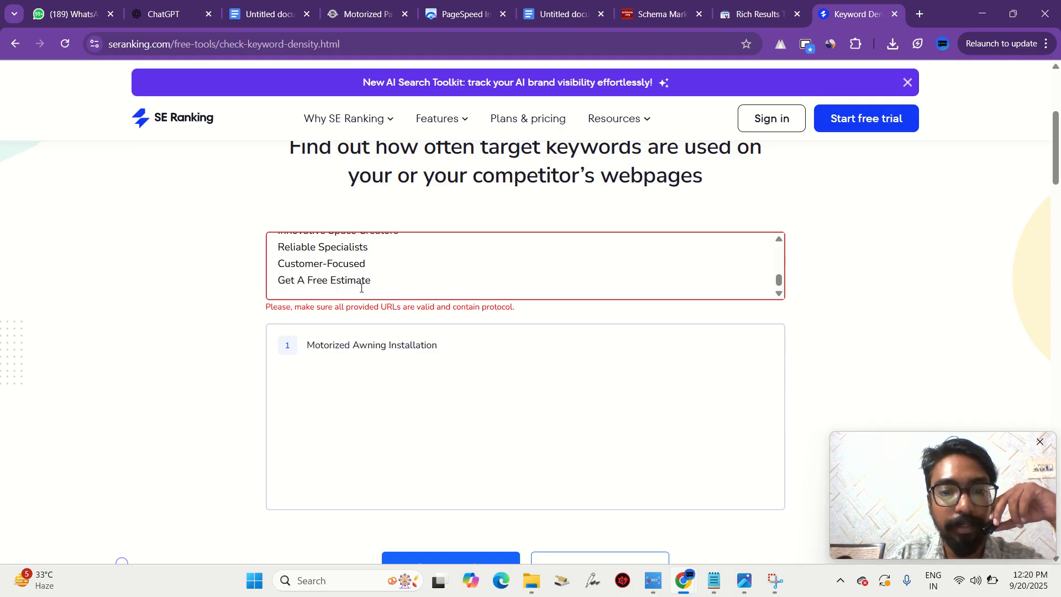
pyautogui.scroll(3, 361, 288)
pyautogui.hotkey('ctrl', 'a')
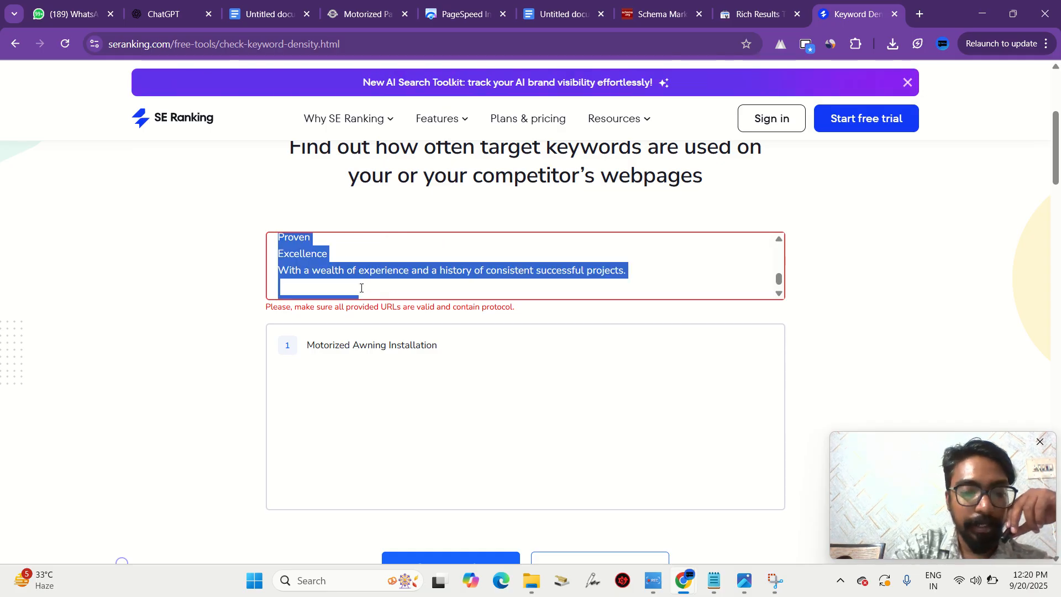
pyautogui.press('BackSpace')
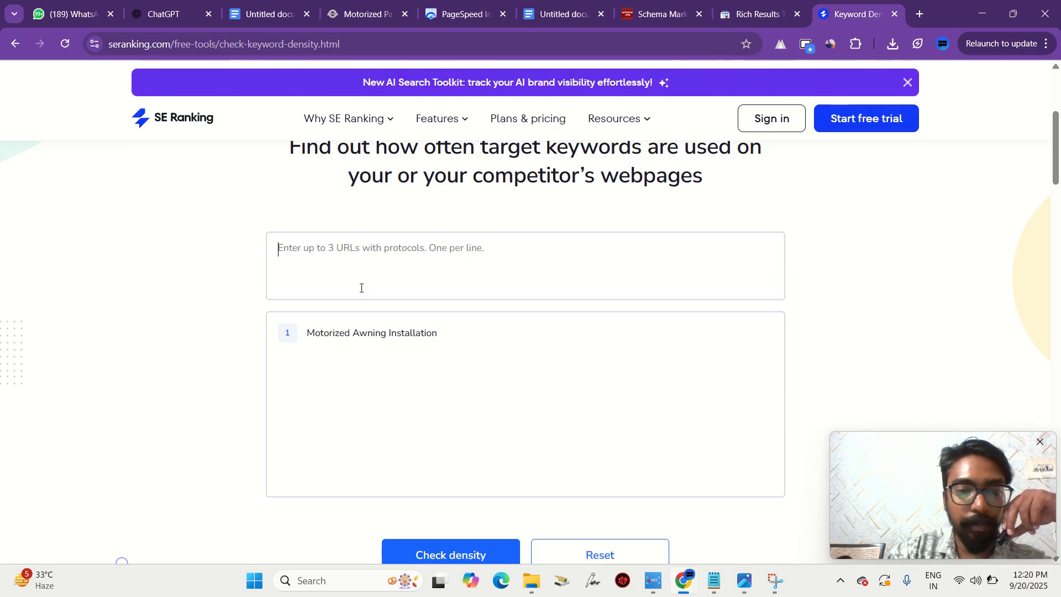
# - Copy the motorized awnings page's URL into SE Ranking and check the density of the entered keyword for it
pyautogui.click(354, 7)
pyautogui.click(331, 43)
pyautogui.hotkey('ctrl', 'c')
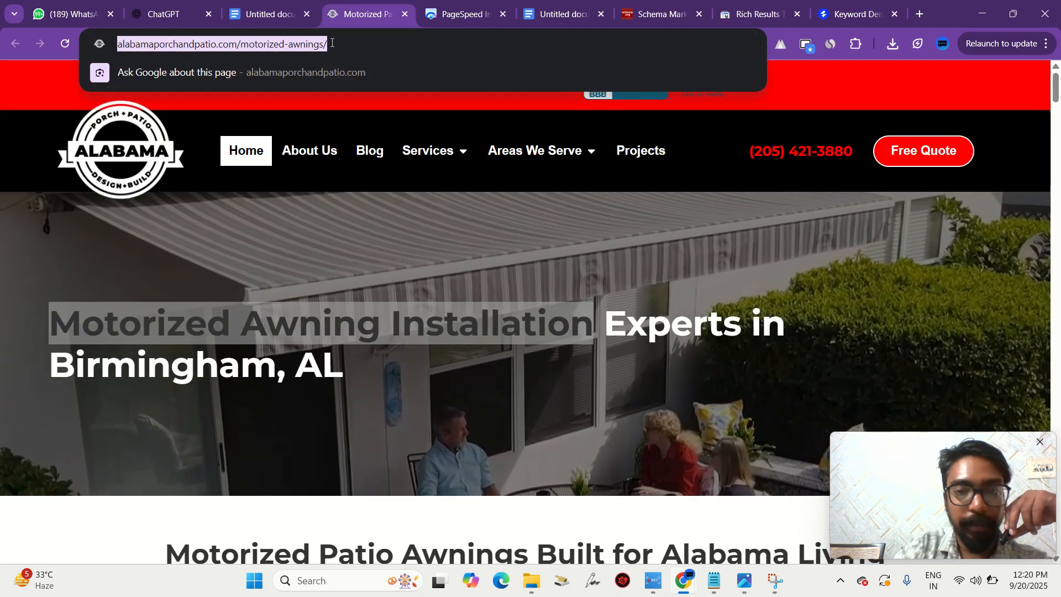
pyautogui.click(855, 5)
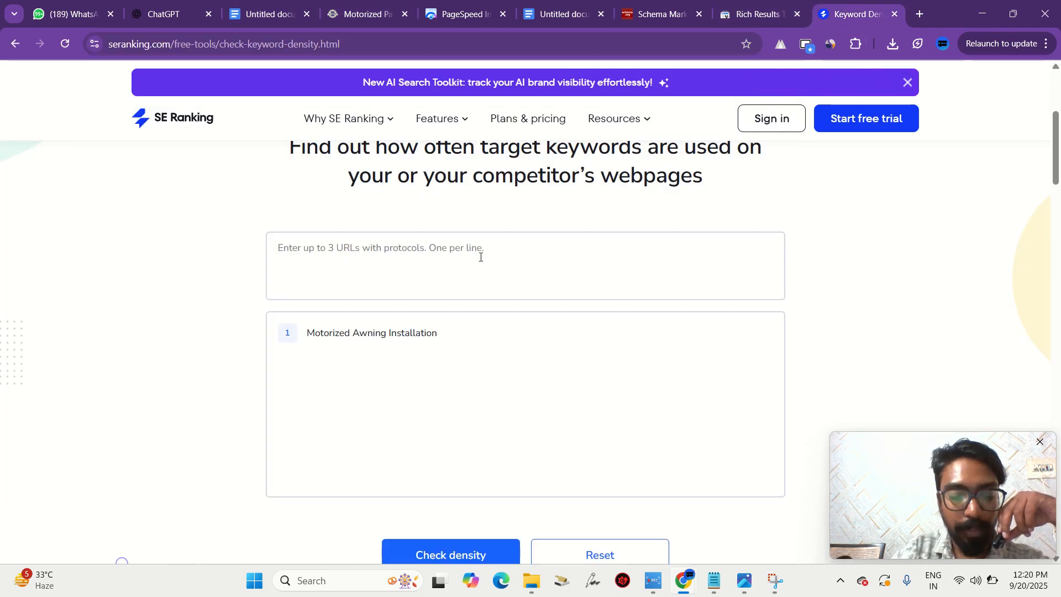
pyautogui.hotkey('ctrl', 'v')
pyautogui.scroll(-2, 481, 257)
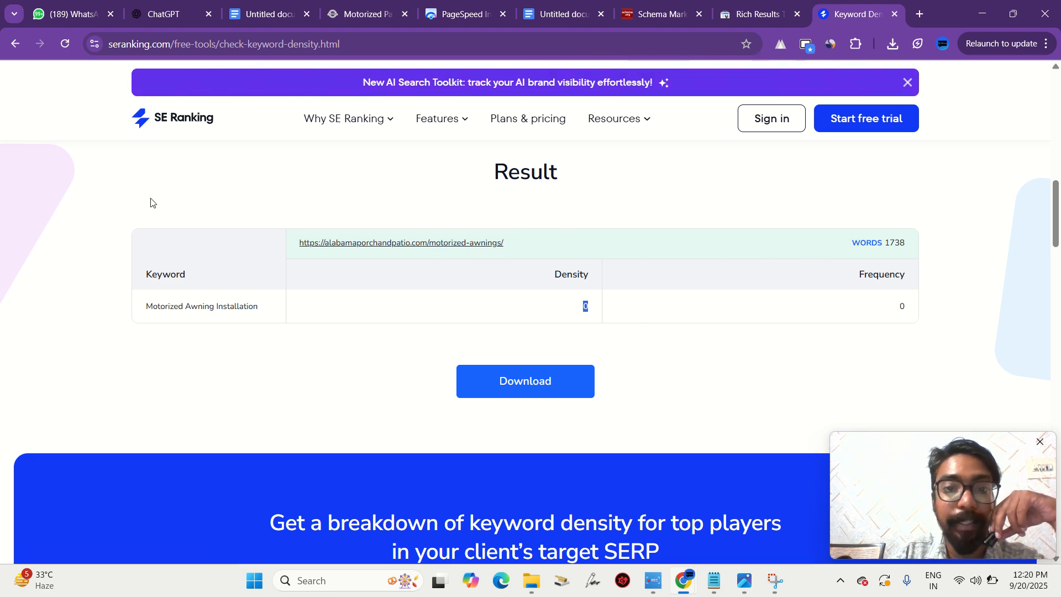
pyautogui.click(14, 43)
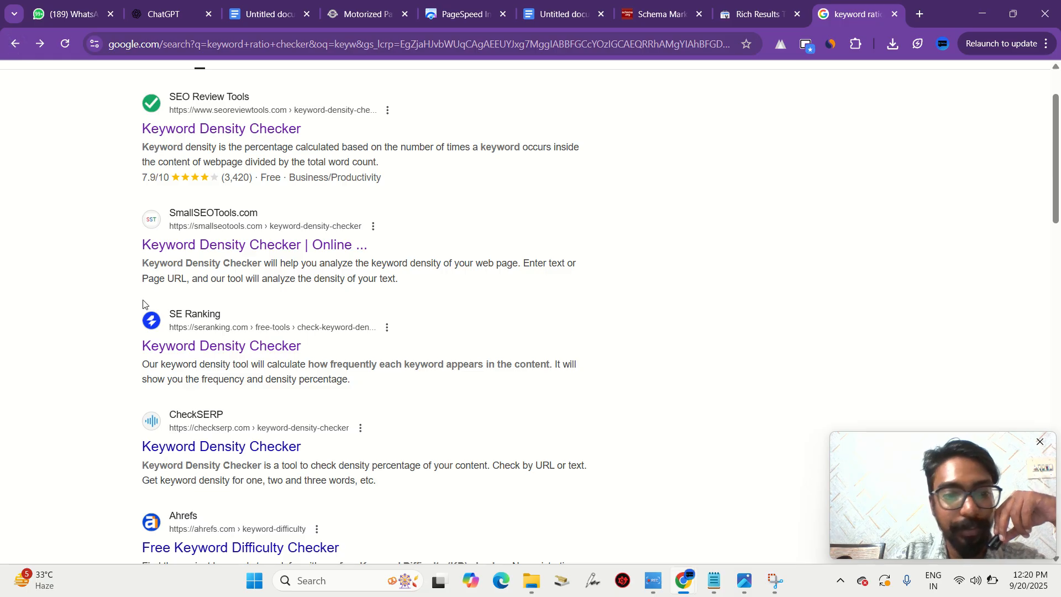
pyautogui.click(193, 448)
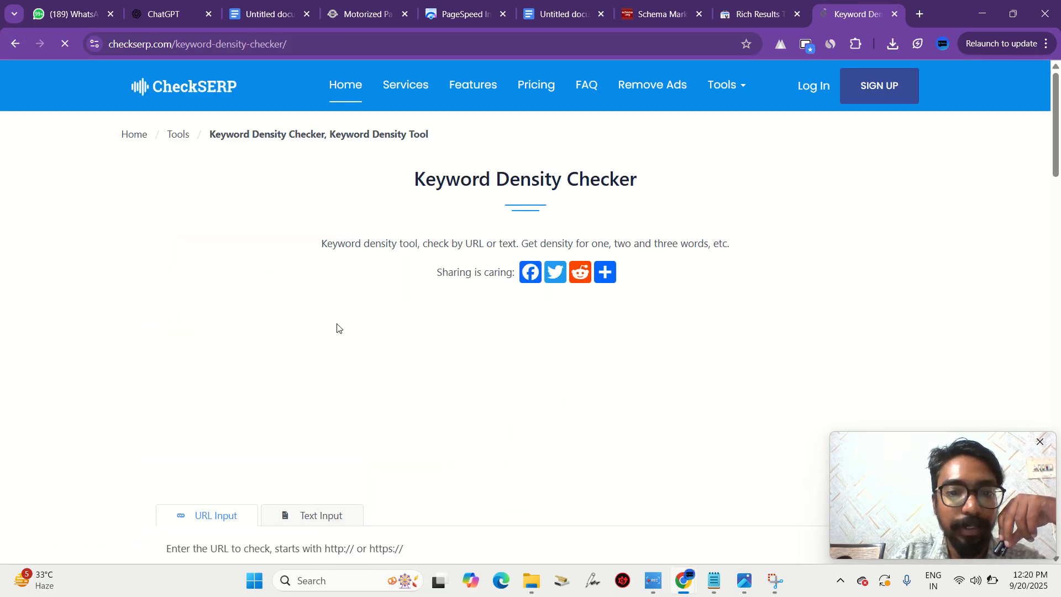
pyautogui.scroll(-5, 343, 323)
pyautogui.click(243, 288)
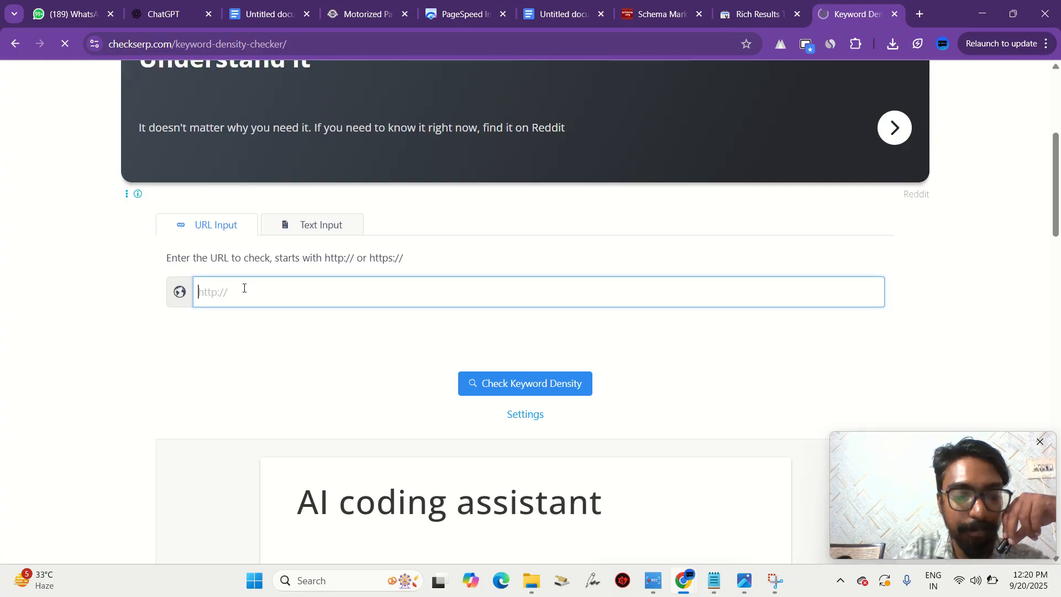
pyautogui.hotkey('ctrl', 'v')
# - Run CheckSERP's keyword density check on the motorized awnings URL and read the result
pyautogui.click(489, 378)
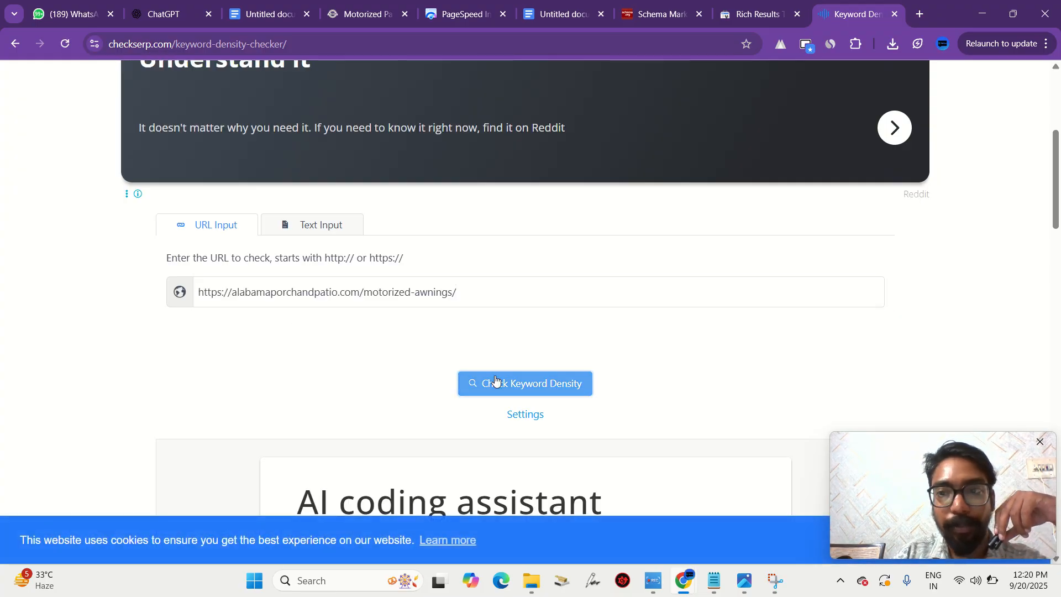
pyautogui.scroll(-4, 497, 381)
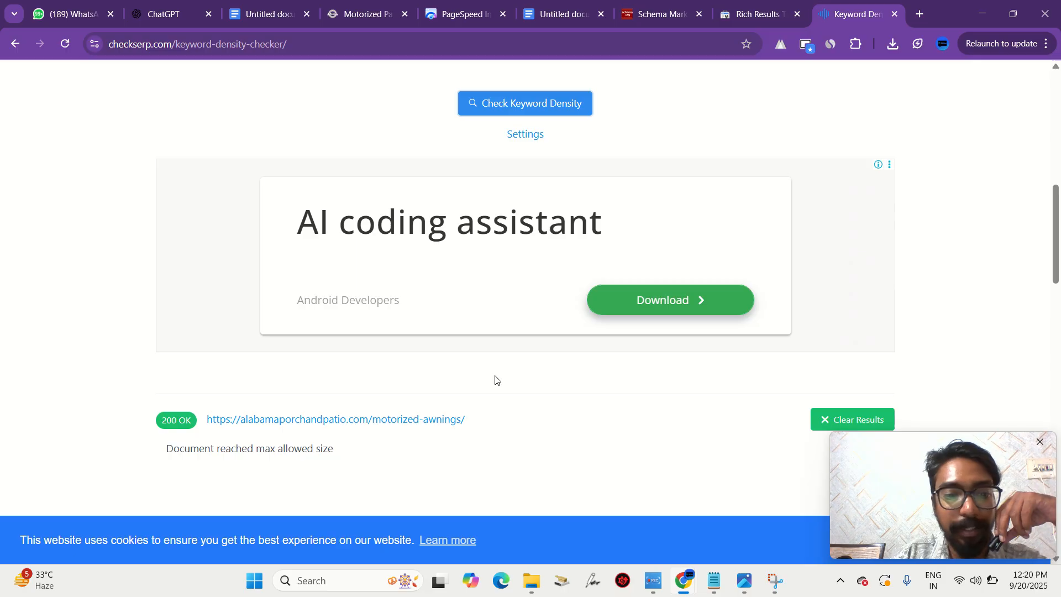
pyautogui.scroll(-3, 495, 380)
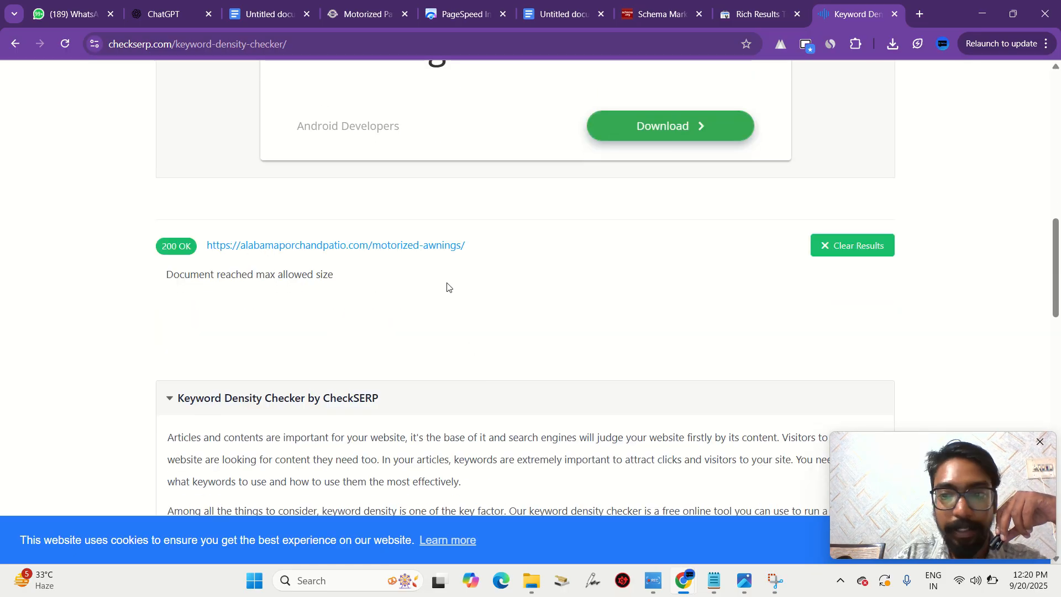
pyautogui.scroll(-1, 447, 286)
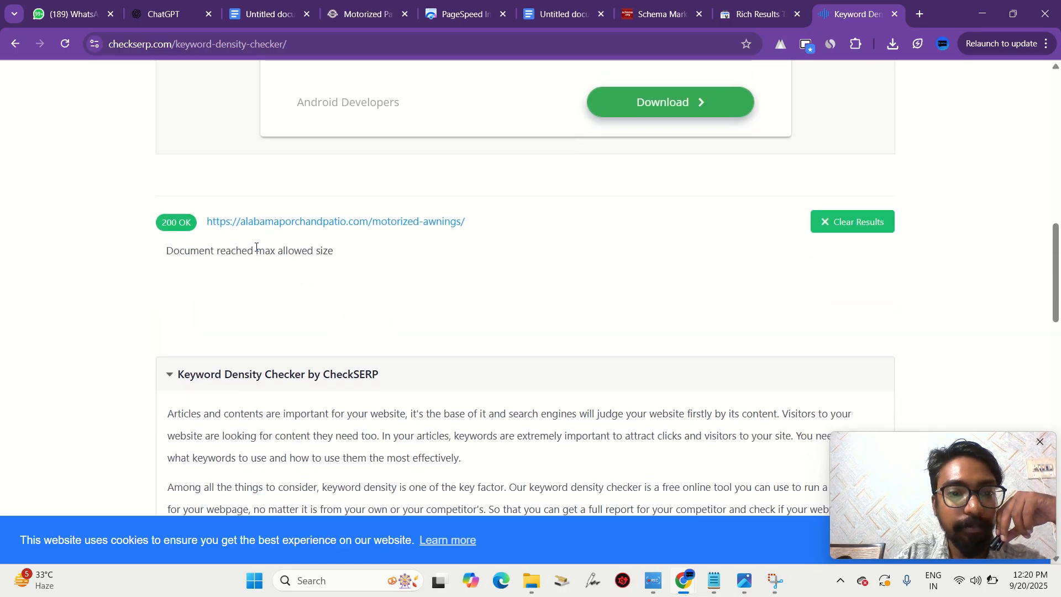
pyautogui.scroll(1, 256, 247)
pyautogui.moveTo(212, 267); pyautogui.dragTo(330, 267)
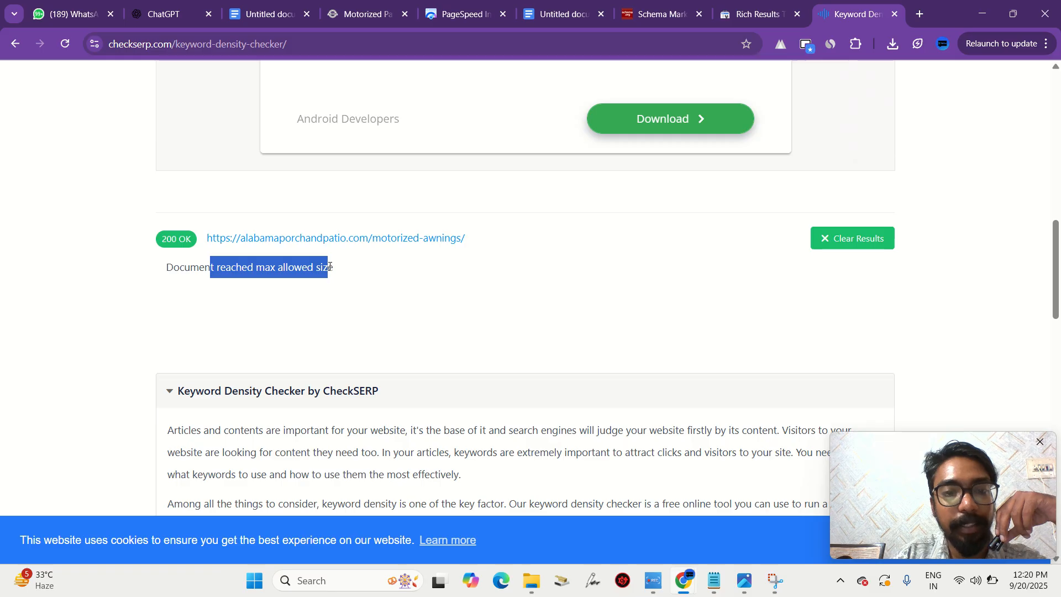
pyautogui.scroll(12, 330, 266)
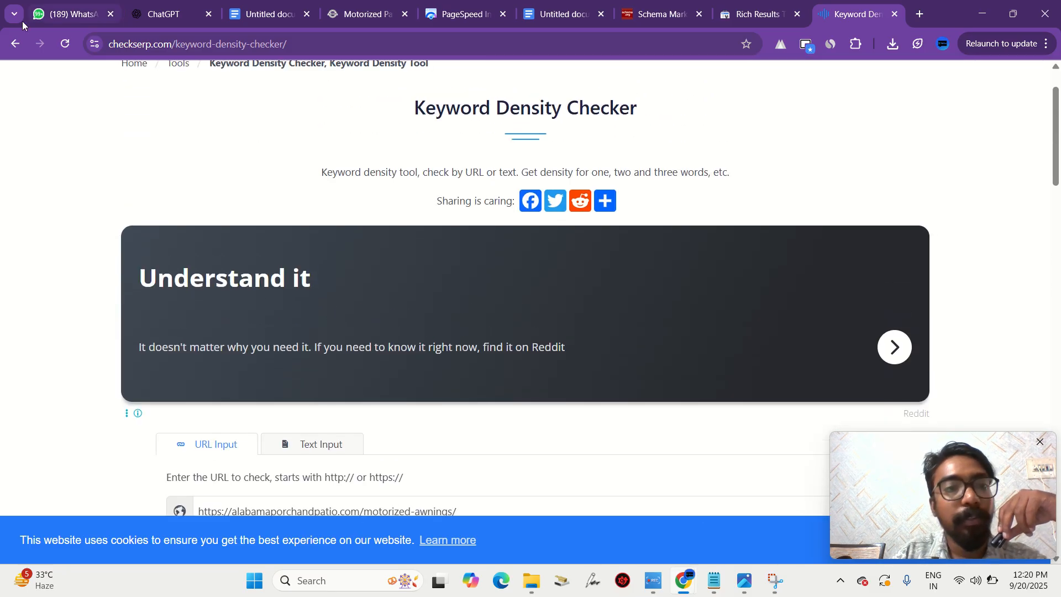
# - Return to the "keyword ratio checker" Google results and look over the remaining keyword density tools
pyautogui.click(17, 43)
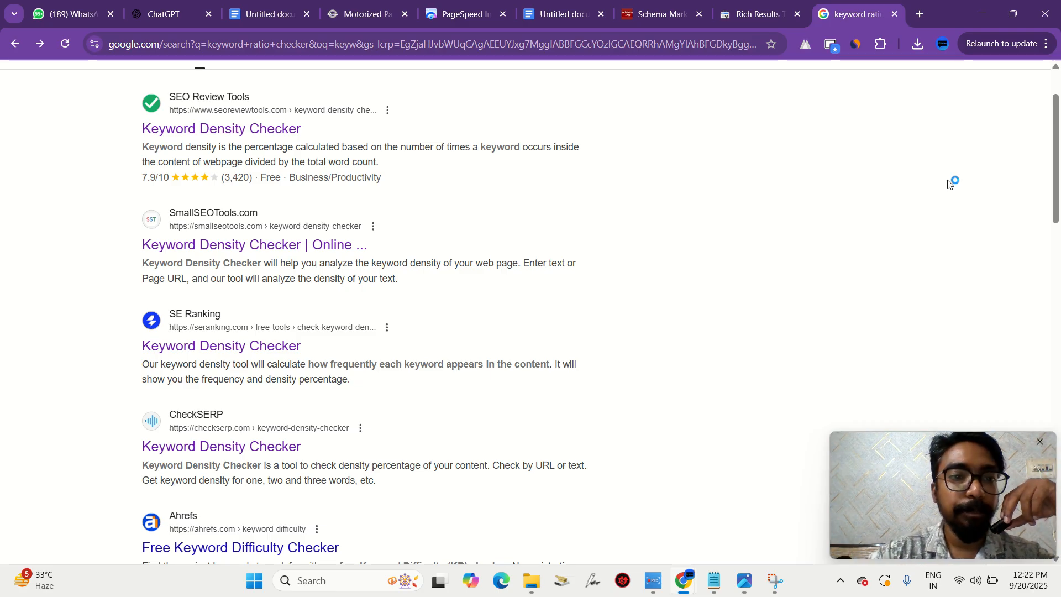
pyautogui.scroll(-3, 296, 273)
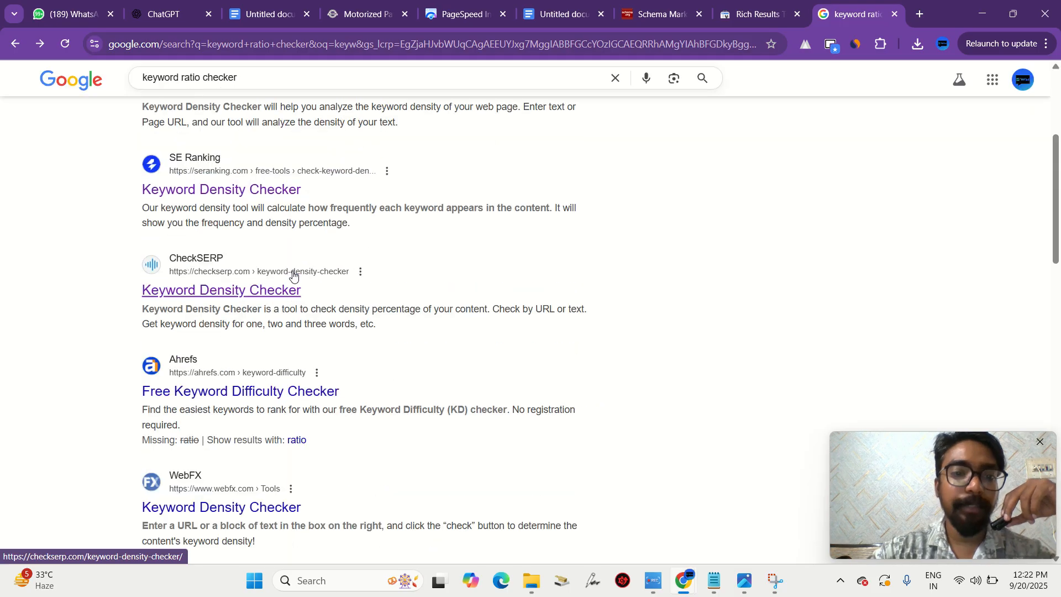
pyautogui.scroll(-1, 229, 362)
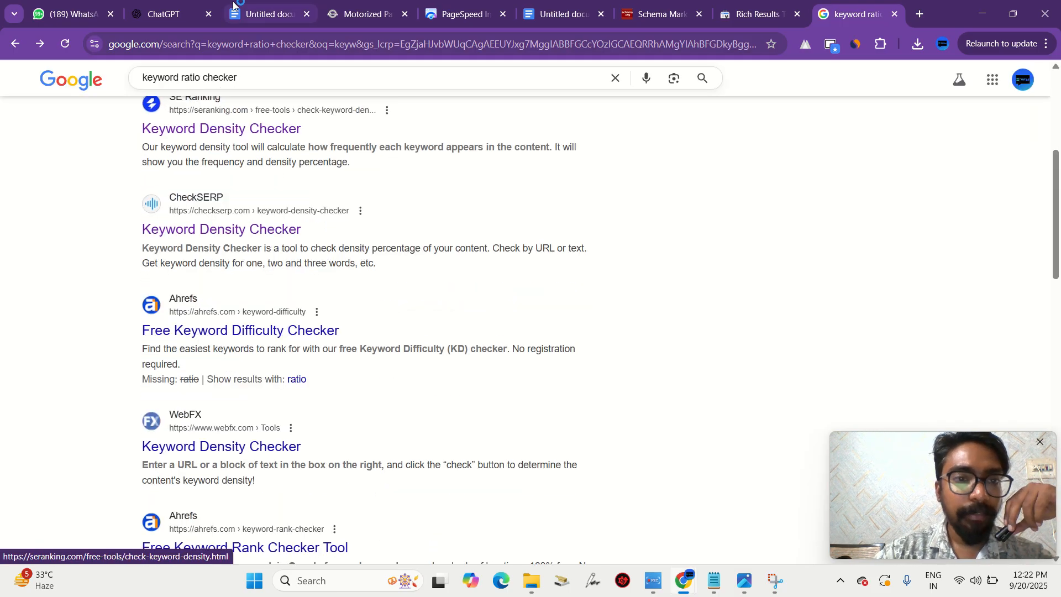
# - Return to the motorized awnings page and examine how the keyword is used in its opening headings and the Year-Round Sun Protection text
pyautogui.click(259, 4)
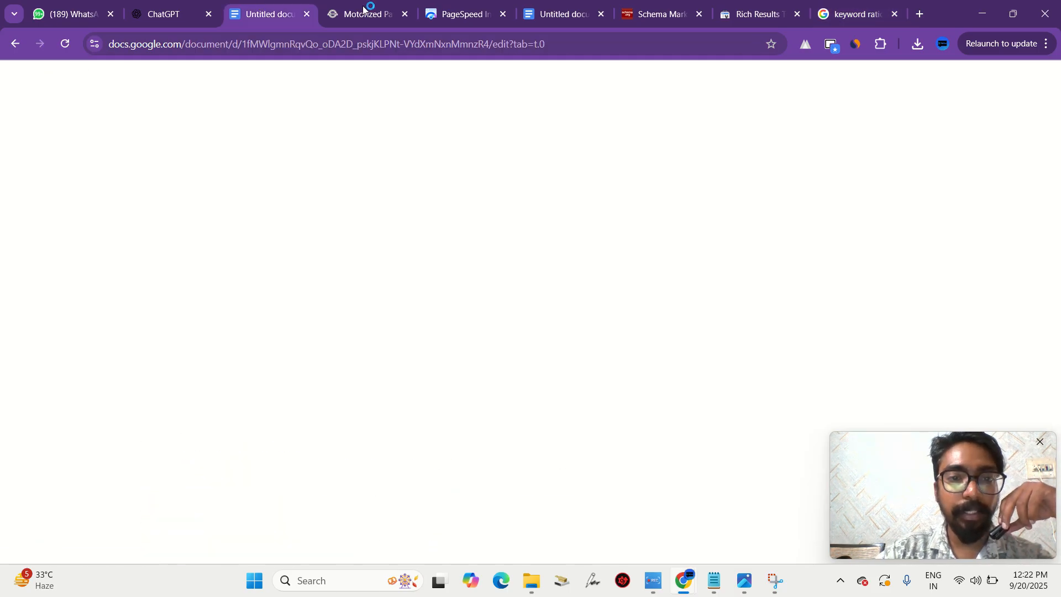
pyautogui.click(362, 10)
pyautogui.click(252, 285)
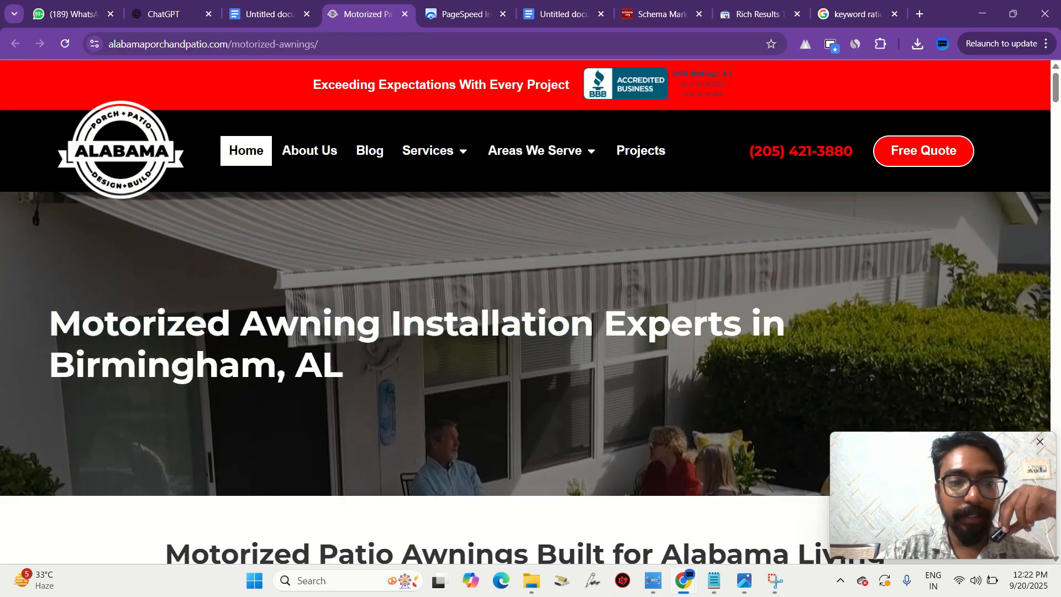
pyautogui.scroll(-4, 252, 285)
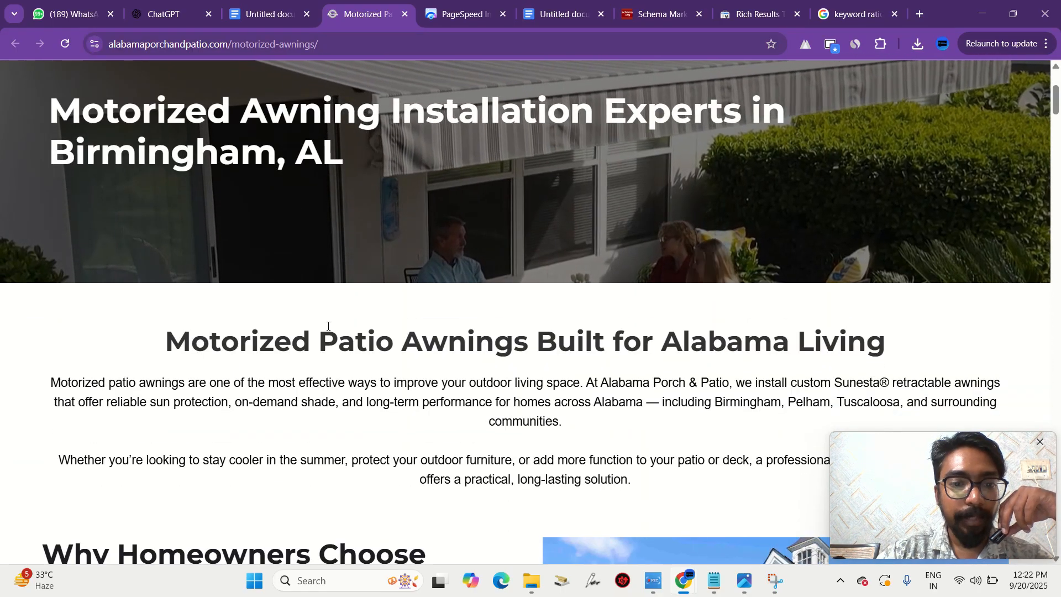
pyautogui.moveTo(171, 345); pyautogui.dragTo(446, 342)
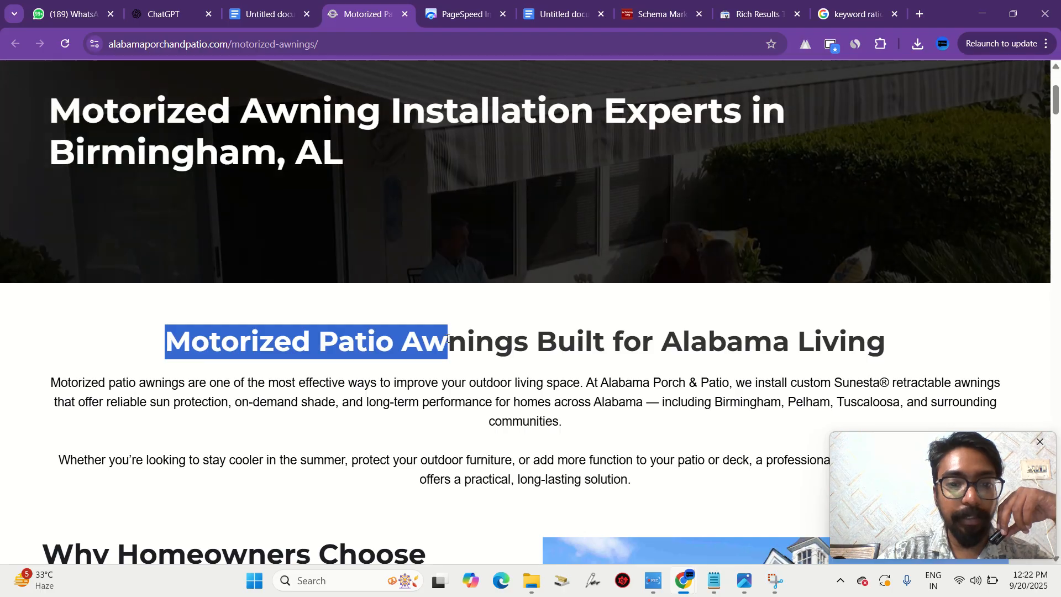
pyautogui.scroll(1, 393, 136)
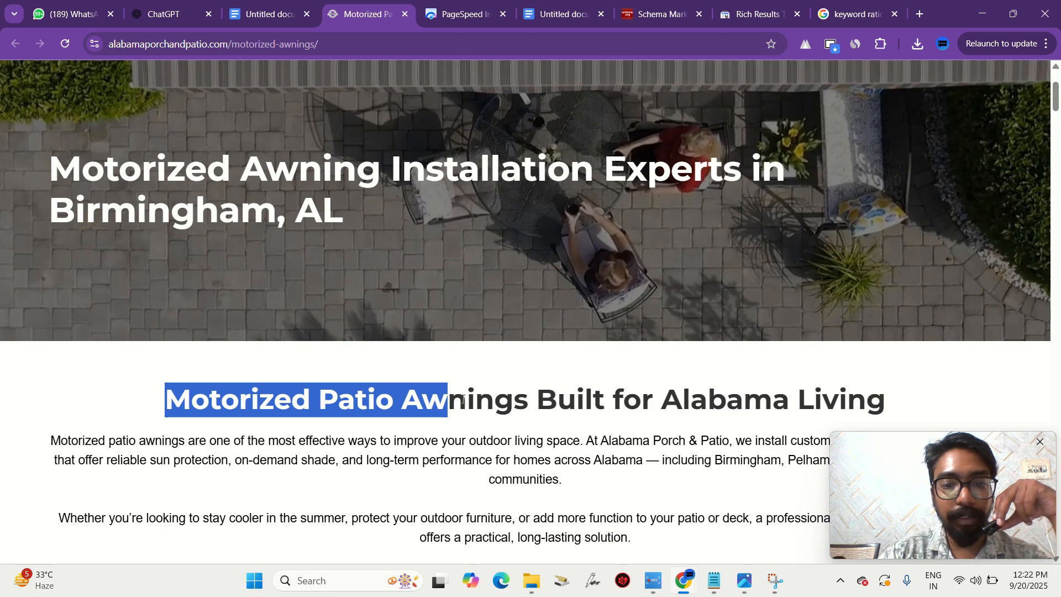
pyautogui.scroll(-1, 516, 409)
pyautogui.scroll(-3, 516, 408)
pyautogui.scroll(-2, 359, 359)
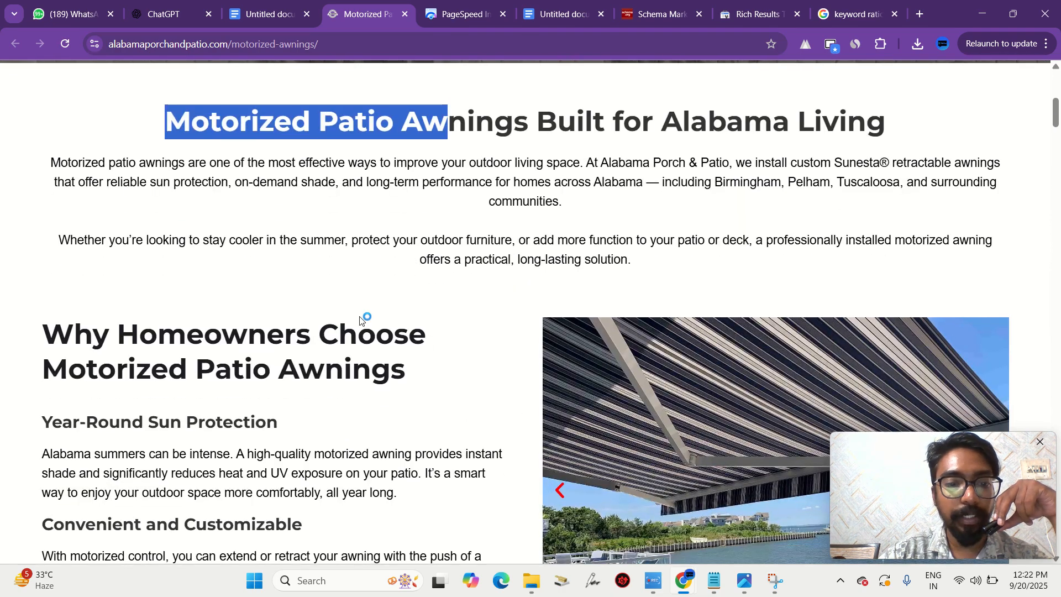
pyautogui.tripleClick(139, 373)
pyautogui.scroll(-6, 139, 375)
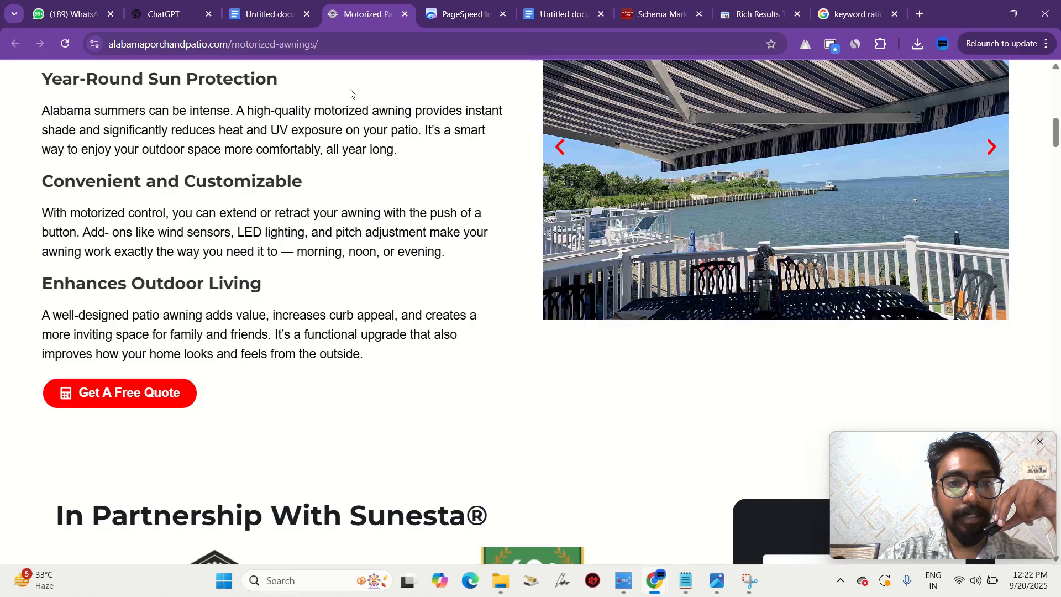
pyautogui.moveTo(320, 111); pyautogui.dragTo(402, 112)
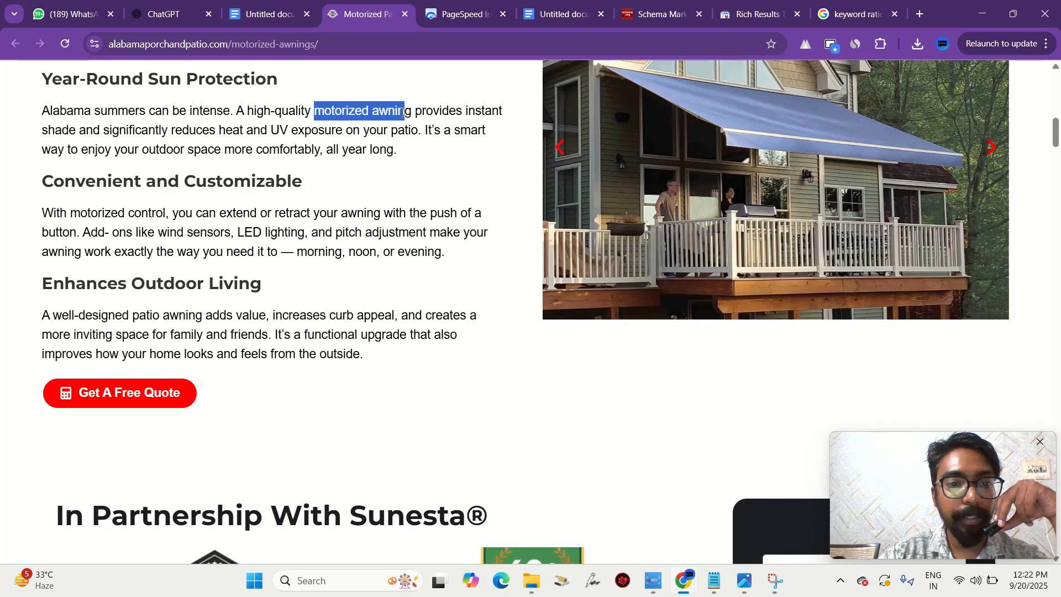
# - Review the Sunesta, Benefits And Features and Awning Options sections for keyword repetition, and return to the page's introduction
pyautogui.scroll(-10, 350, 217)
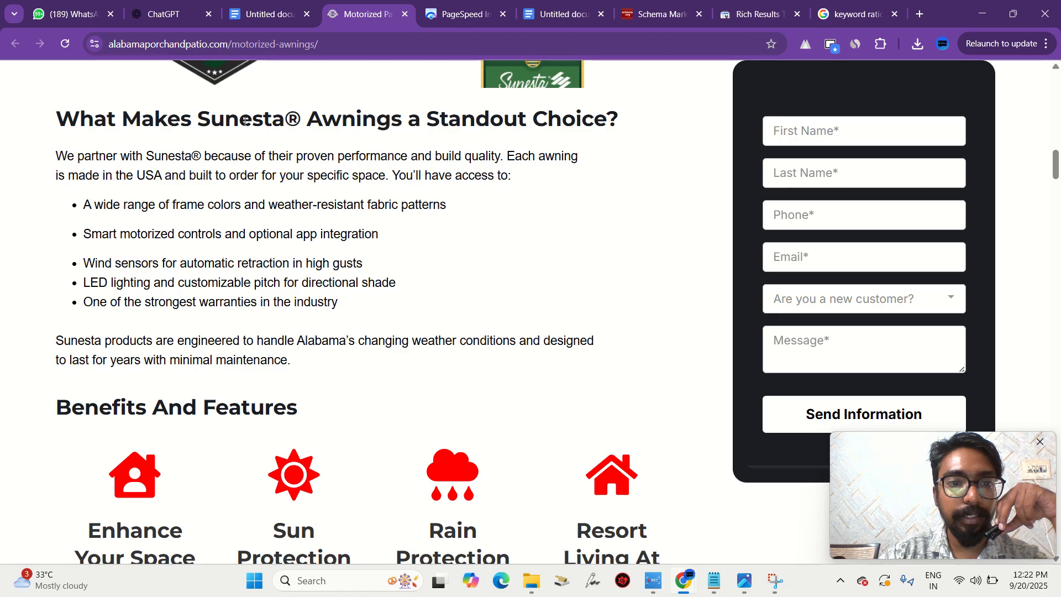
pyautogui.scroll(-4, 266, 204)
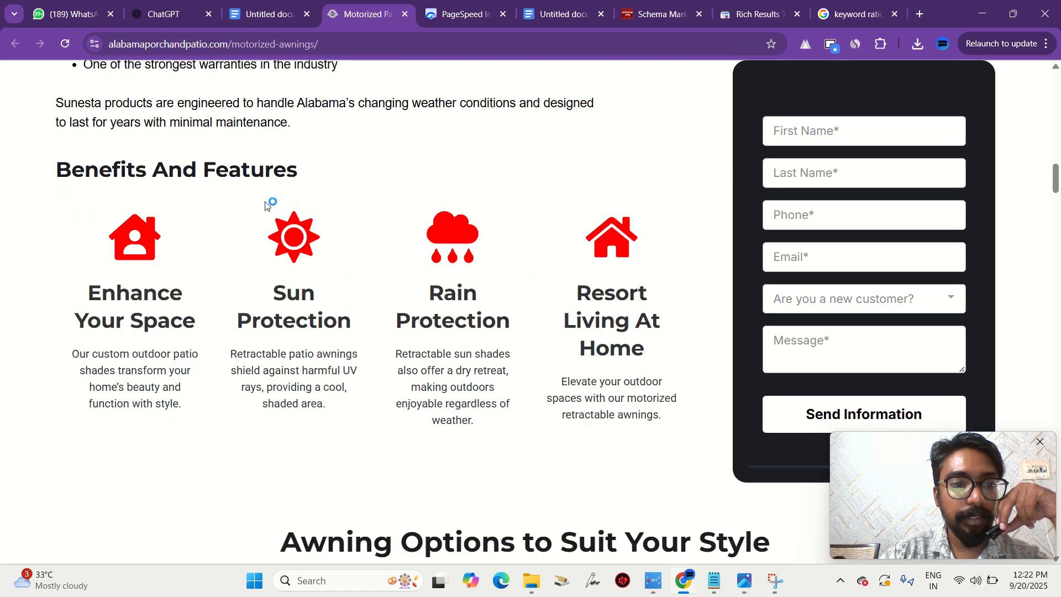
pyautogui.scroll(-2, 267, 205)
pyautogui.scroll(-3, 267, 300)
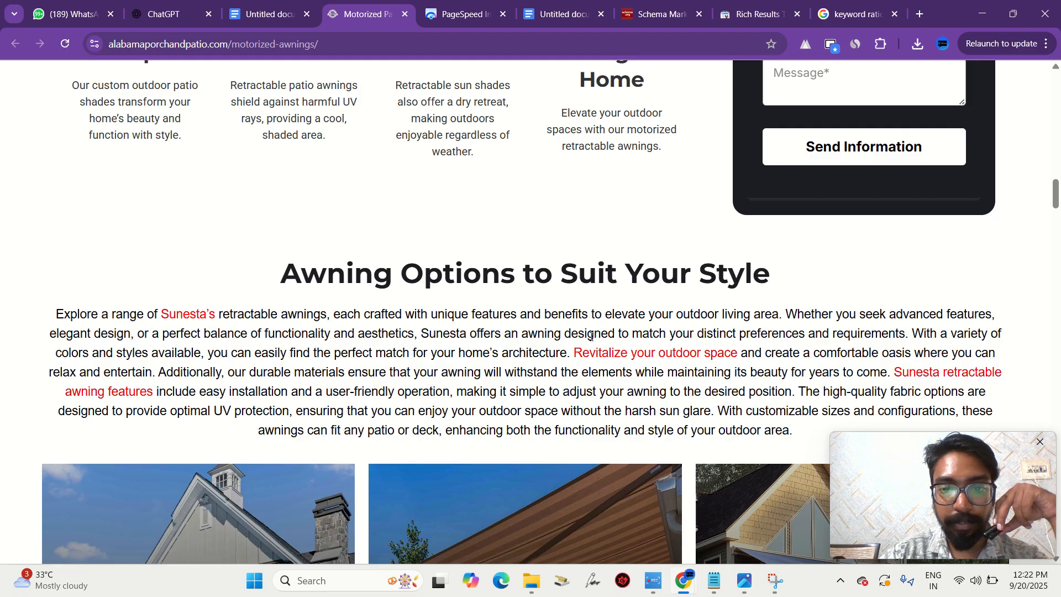
pyautogui.scroll(-2, 591, 336)
pyautogui.scroll(10, 649, 279)
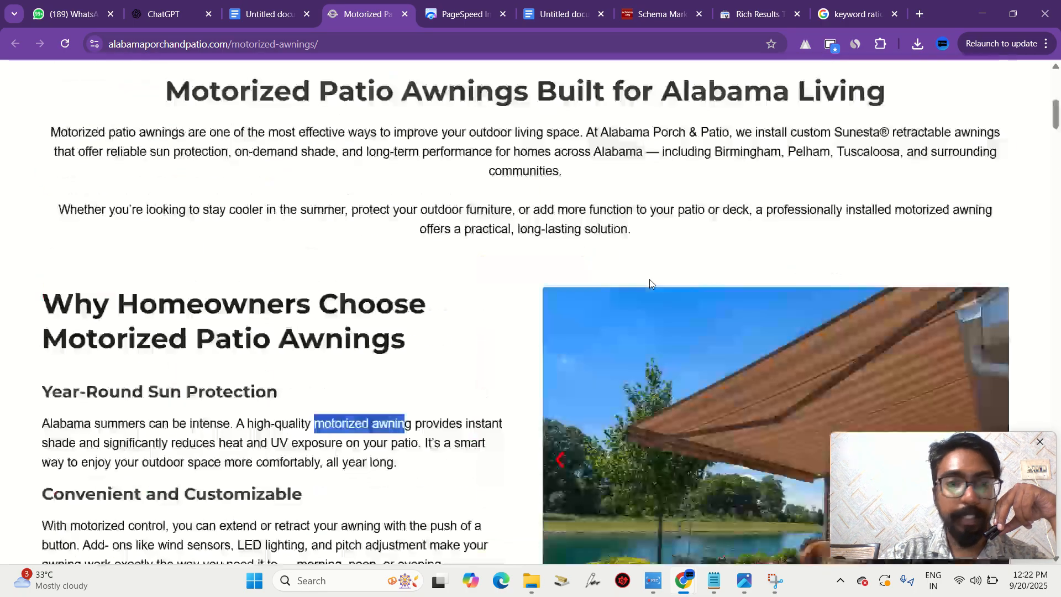
pyautogui.scroll(-6, 651, 280)
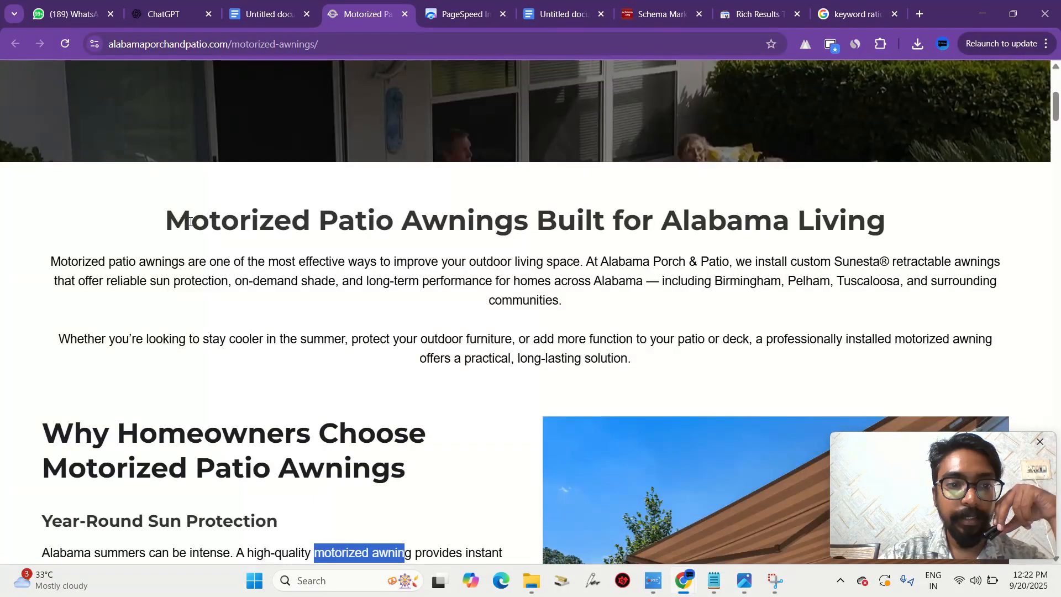
# - Search the page for "Motorized Patio Awnings" and go through its occurrences to the last match
pyautogui.moveTo(167, 221); pyautogui.dragTo(525, 224)
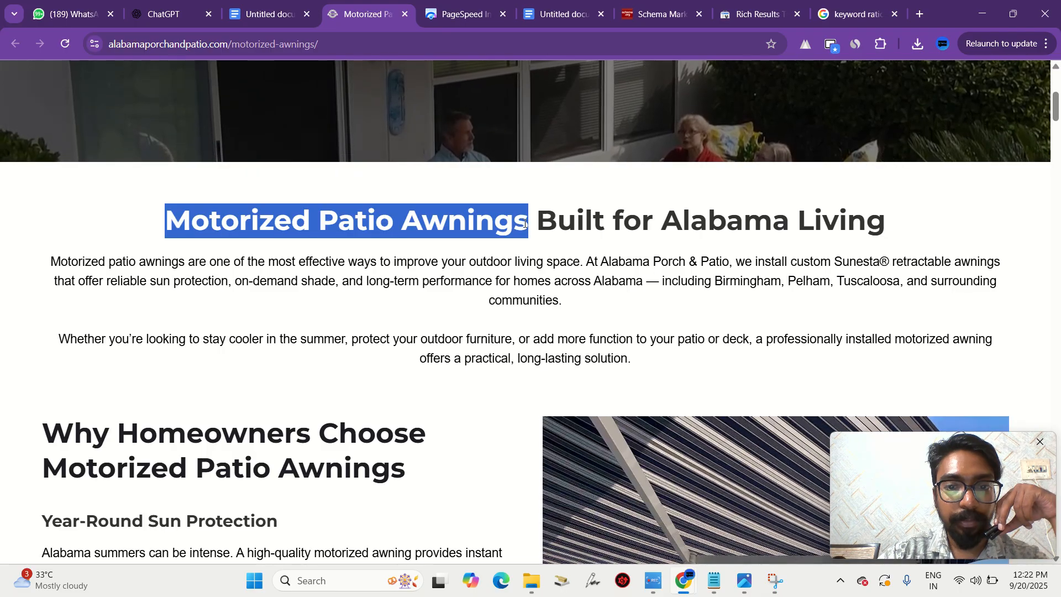
pyautogui.hotkey('ctrl', 'f')
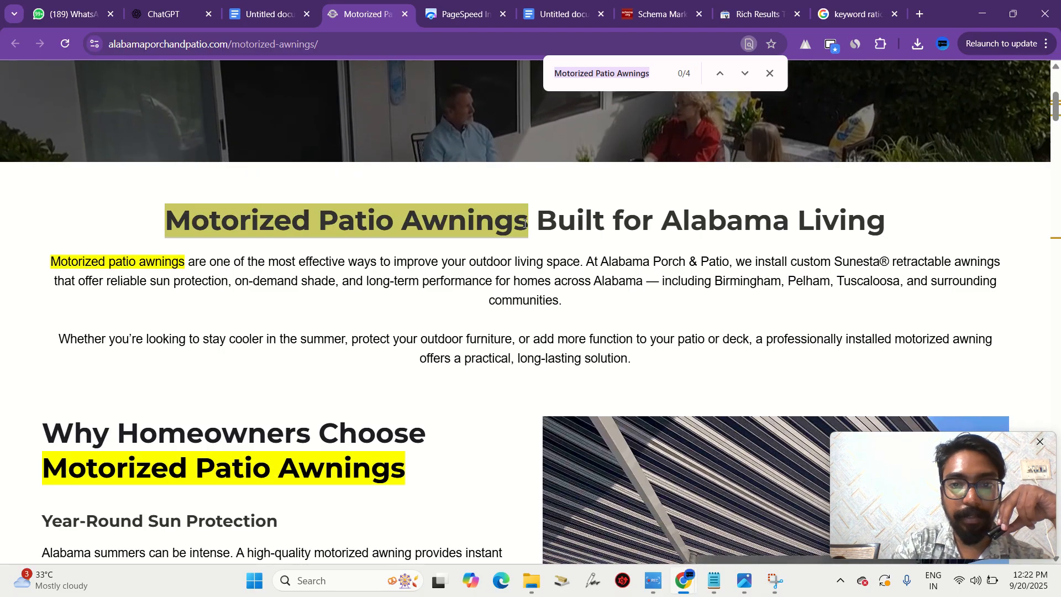
pyautogui.click(660, 78)
pyautogui.press('Return')
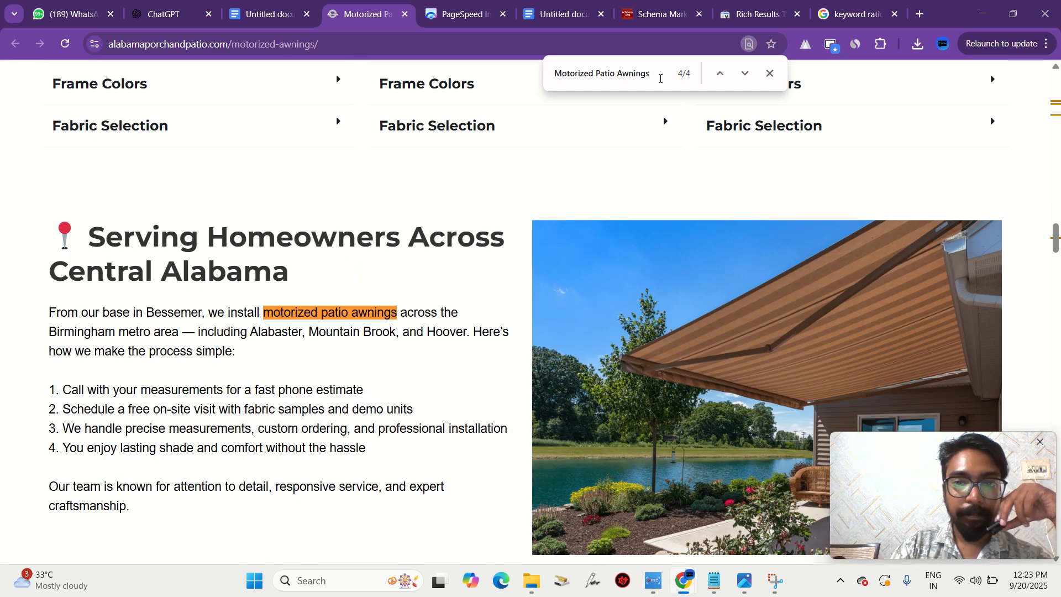
# - Copy "Motorized Awning Installation" from the main heading, search the page for that phrase, and close the search
pyautogui.scroll(20, 214, 256)
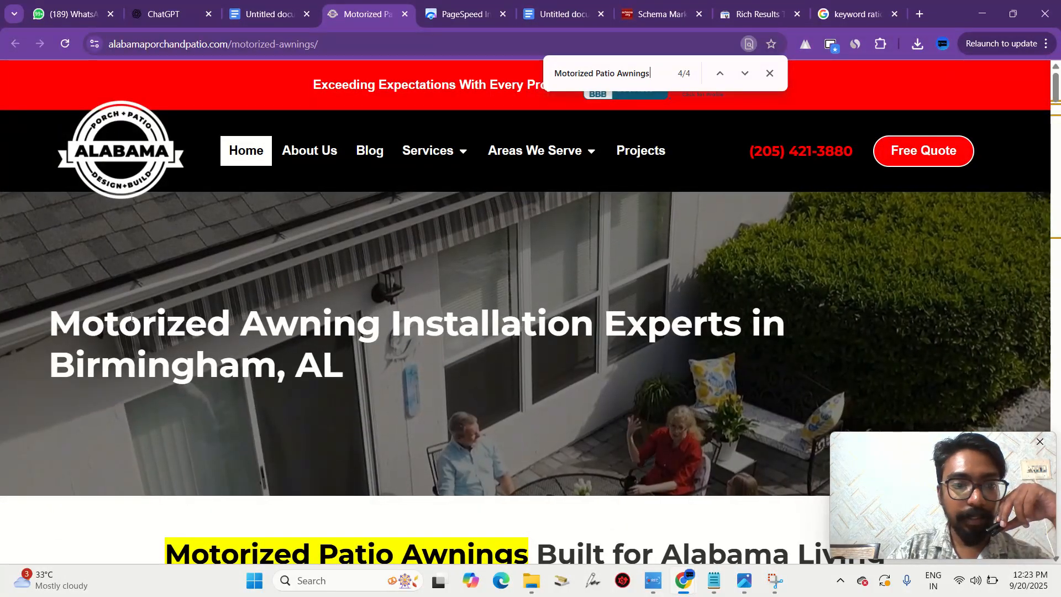
pyautogui.moveTo(51, 325); pyautogui.dragTo(602, 315)
pyautogui.hotkey('ctrl', 'c')
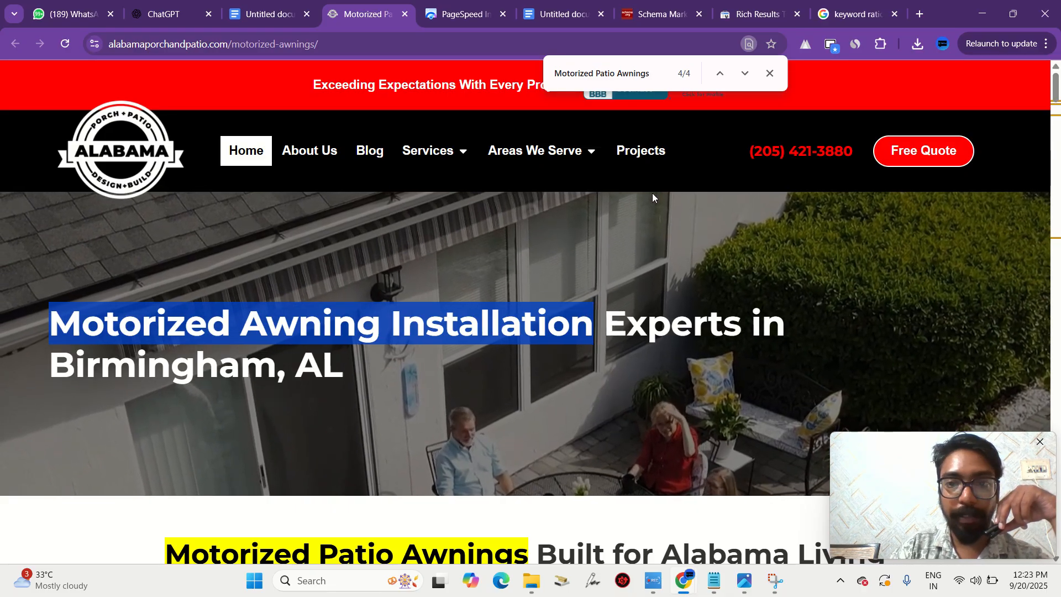
pyautogui.click(593, 72)
pyautogui.hotkey('ctrl', 'a')
pyautogui.hotkey('ctrl', 'v')
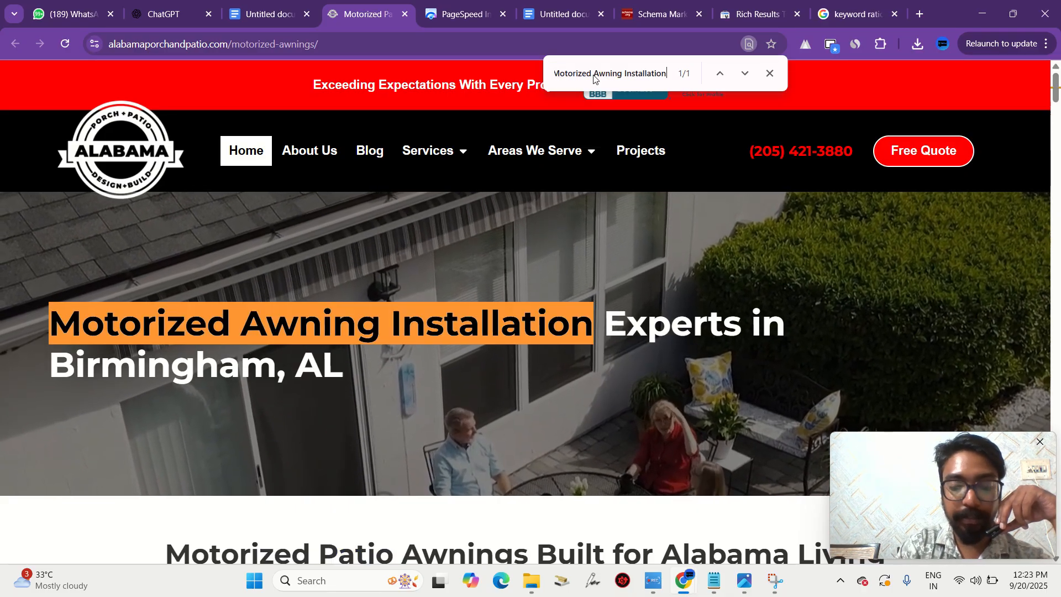
pyautogui.click(769, 73)
pyautogui.click(603, 262)
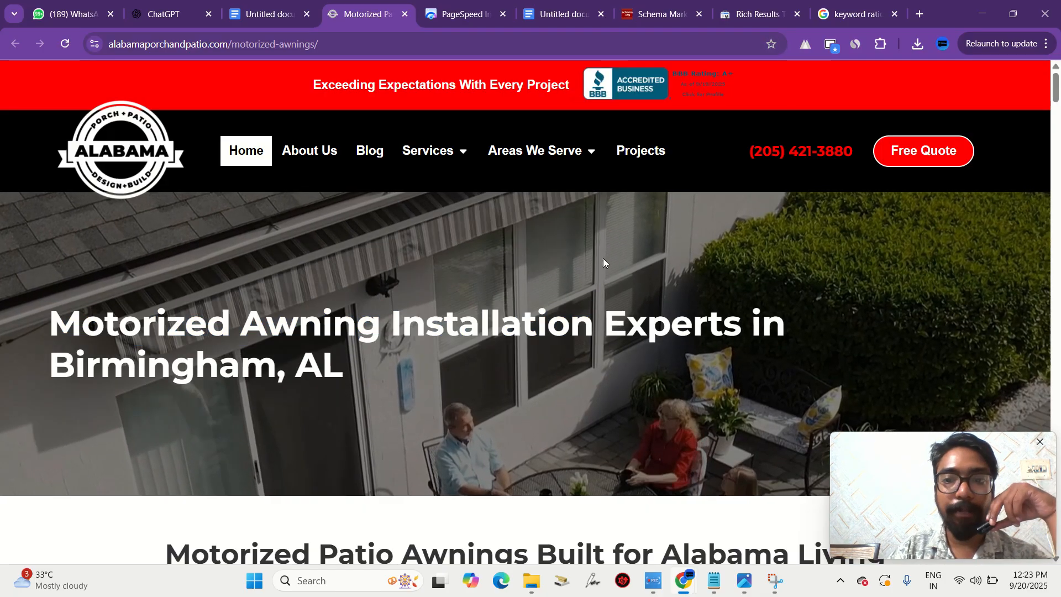
# - Add the line "No keyword stuffing" at the end of the On page notes in the Google Docs audit document
pyautogui.scroll(-20, 604, 263)
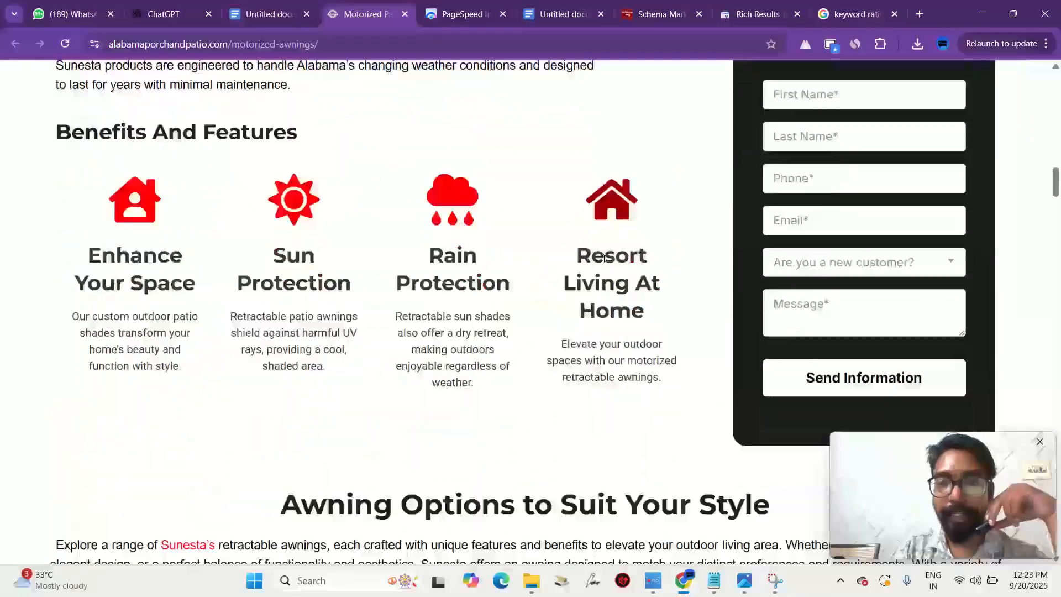
pyautogui.scroll(-10, 604, 258)
pyautogui.click(550, 12)
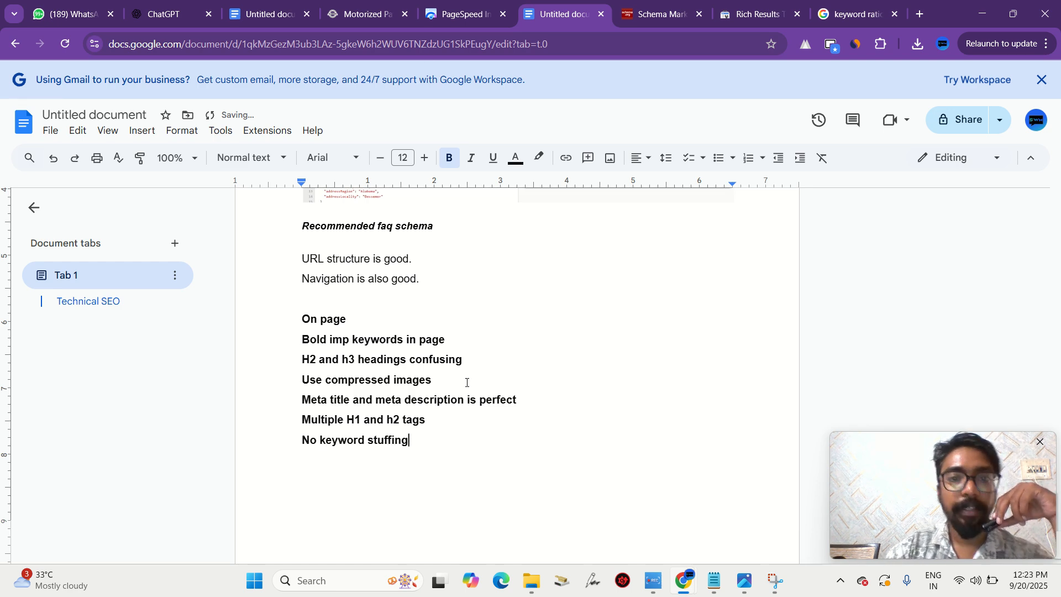
# - Return to the motorized awnings page and review its remaining sections, from the awning models through the reviews and Why Choose Us
pyautogui.click(362, 14)
pyautogui.scroll(-2, 375, 308)
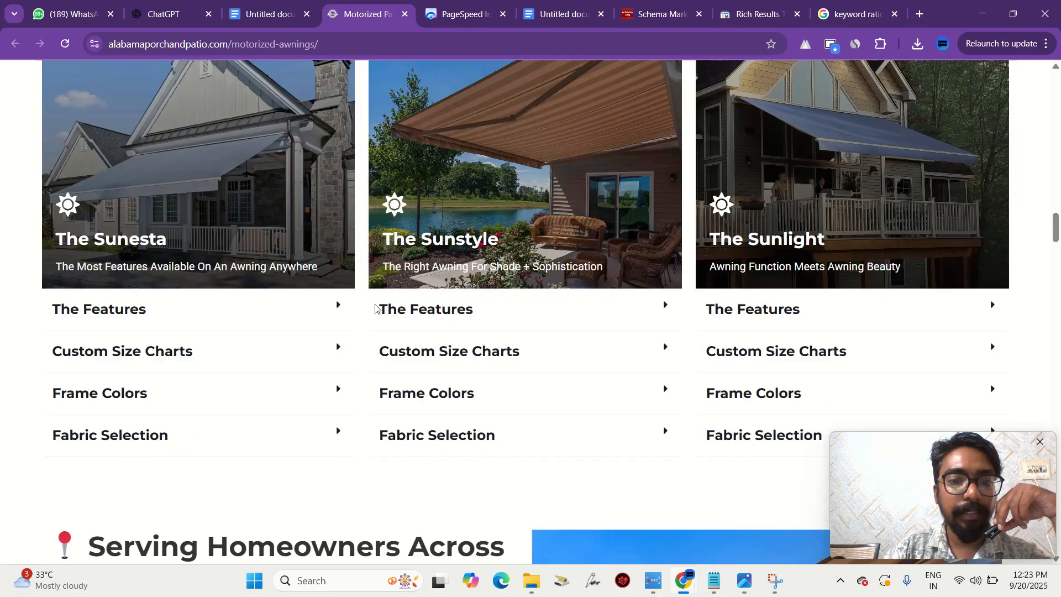
pyautogui.scroll(-20, 375, 308)
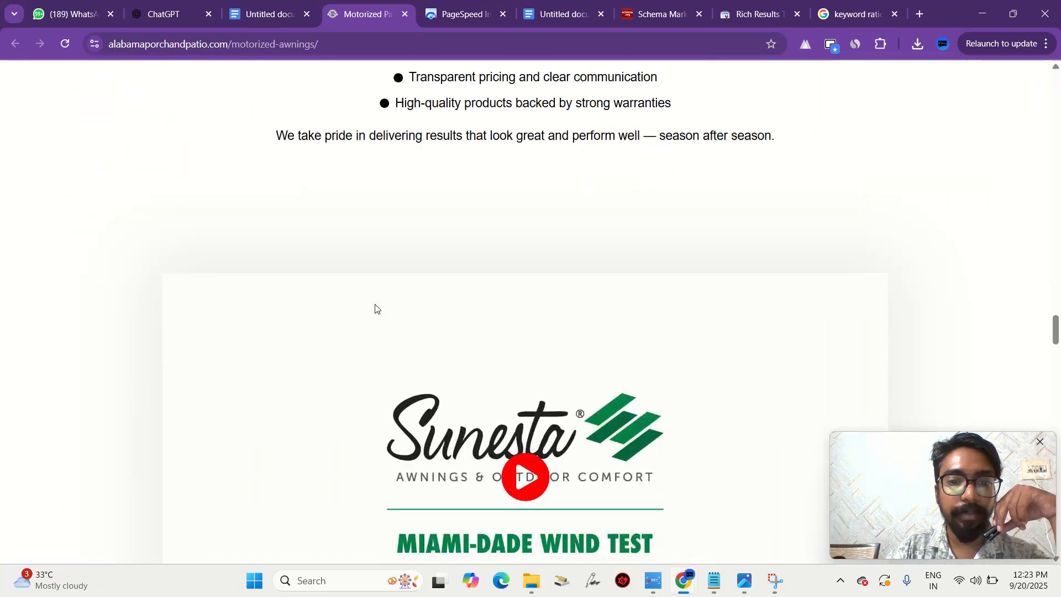
pyautogui.scroll(-20, 375, 308)
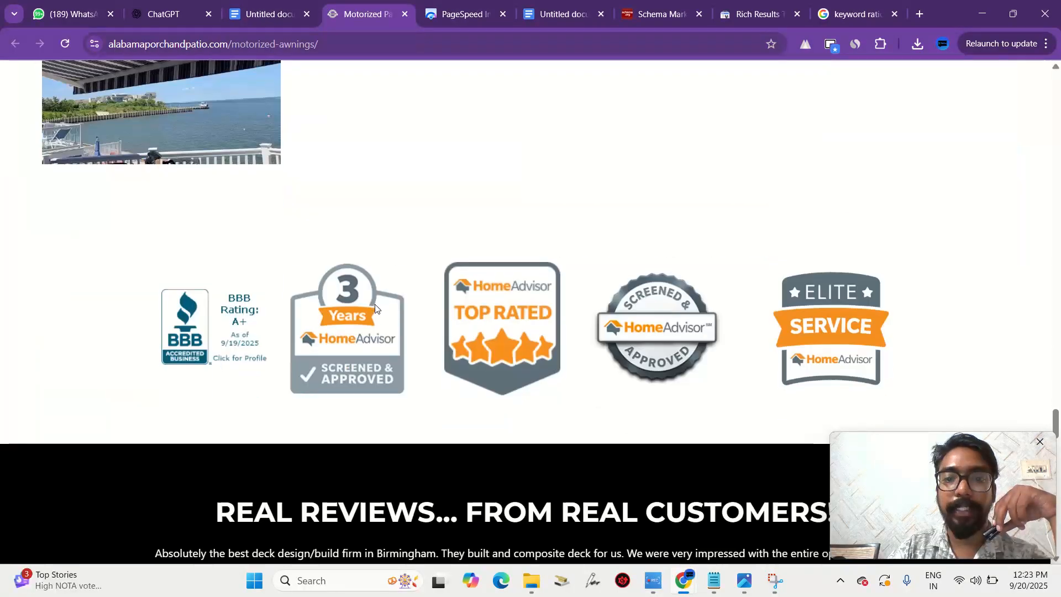
pyautogui.scroll(-5, 375, 305)
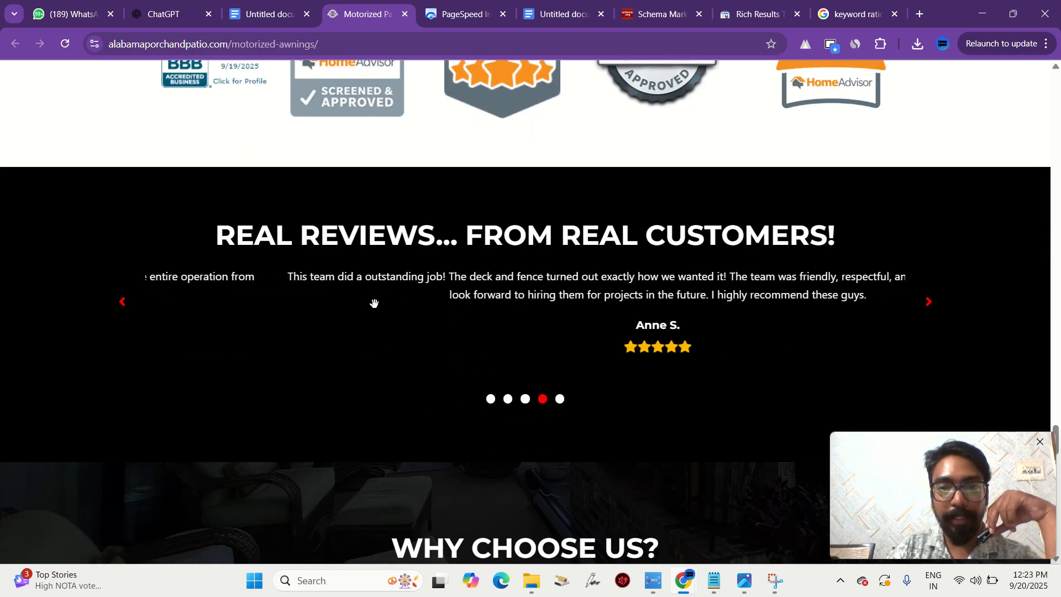
pyautogui.scroll(-9, 374, 304)
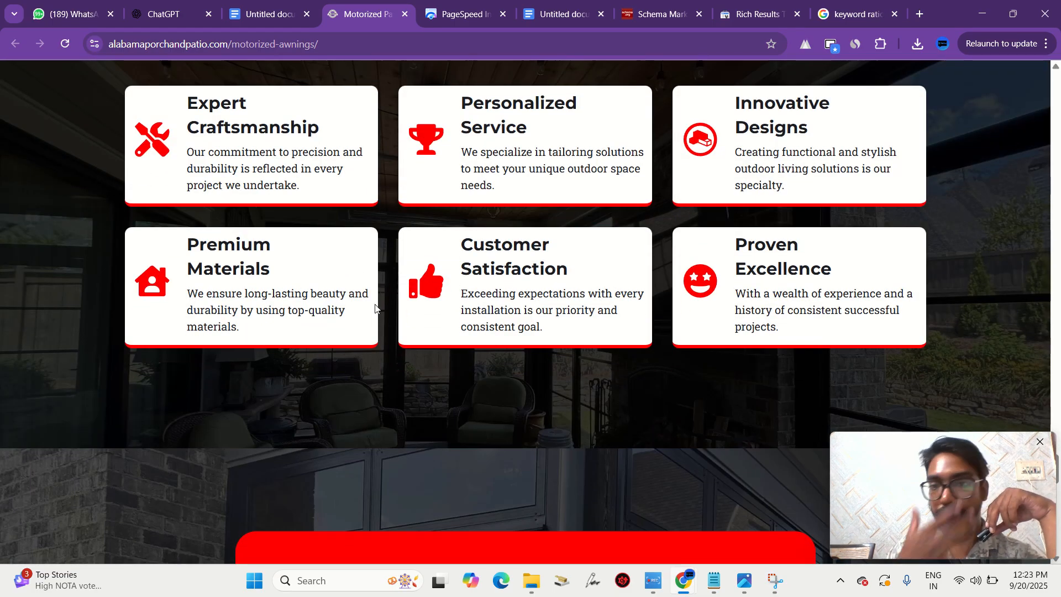
# - Check the motorized awnings page and add a line "NO faqs used (" to the On page notes in the audit document
pyautogui.scroll(-8, 375, 309)
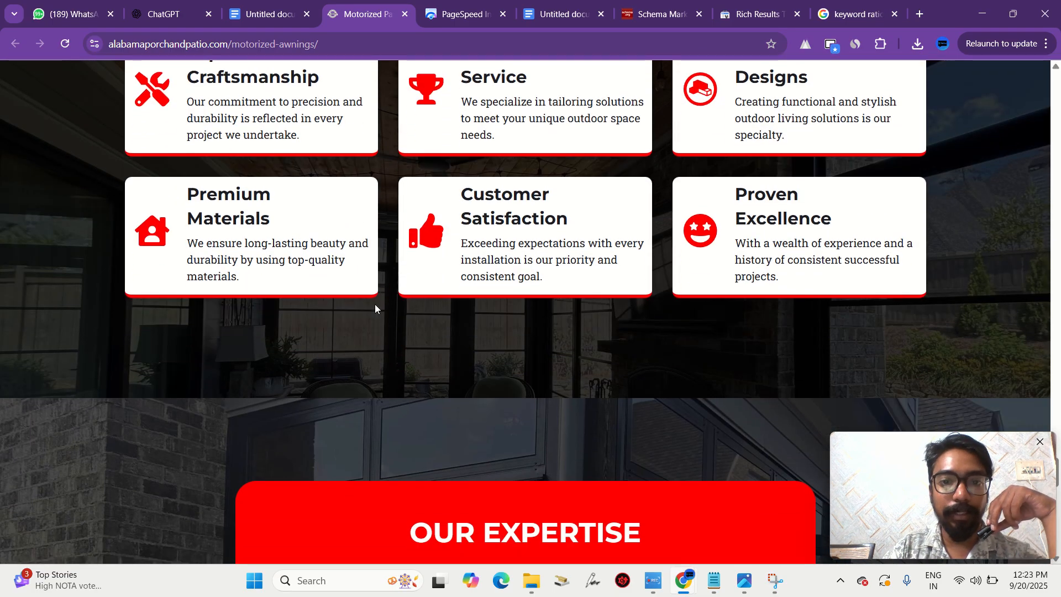
pyautogui.scroll(-10, 374, 304)
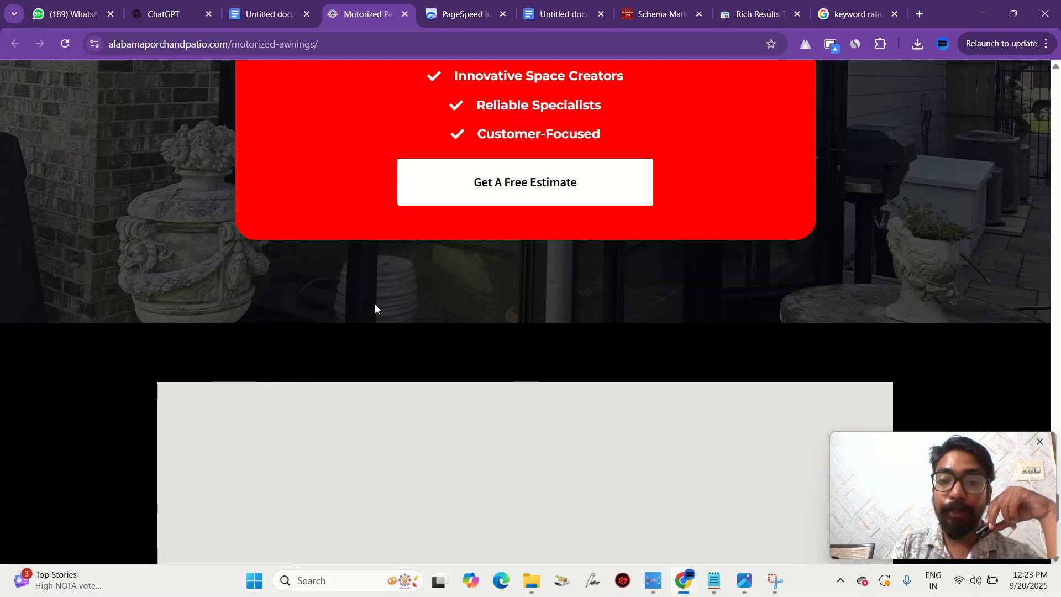
pyautogui.scroll(20, 374, 304)
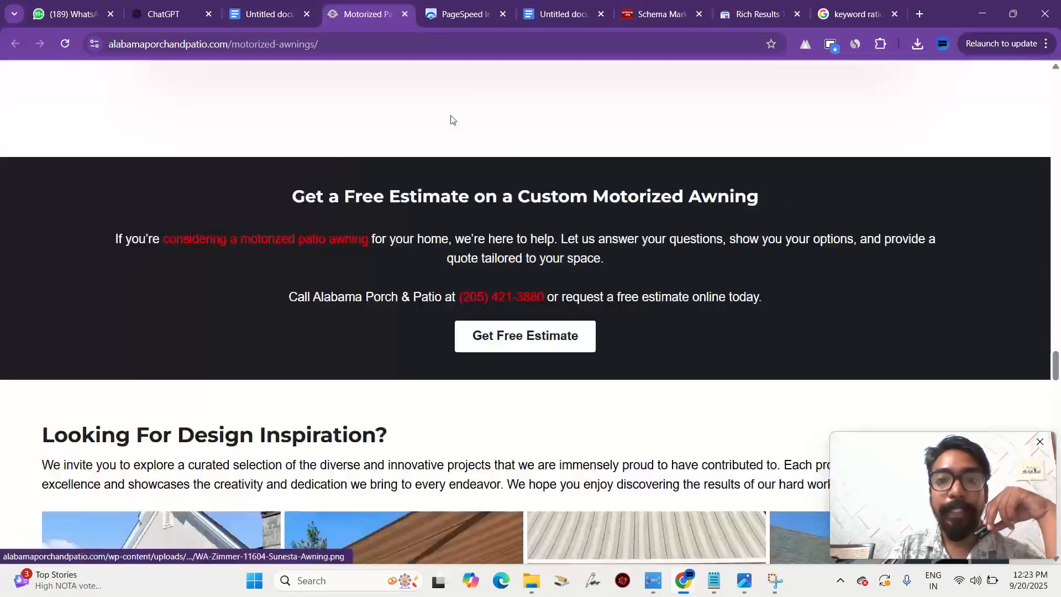
pyautogui.click(537, 4)
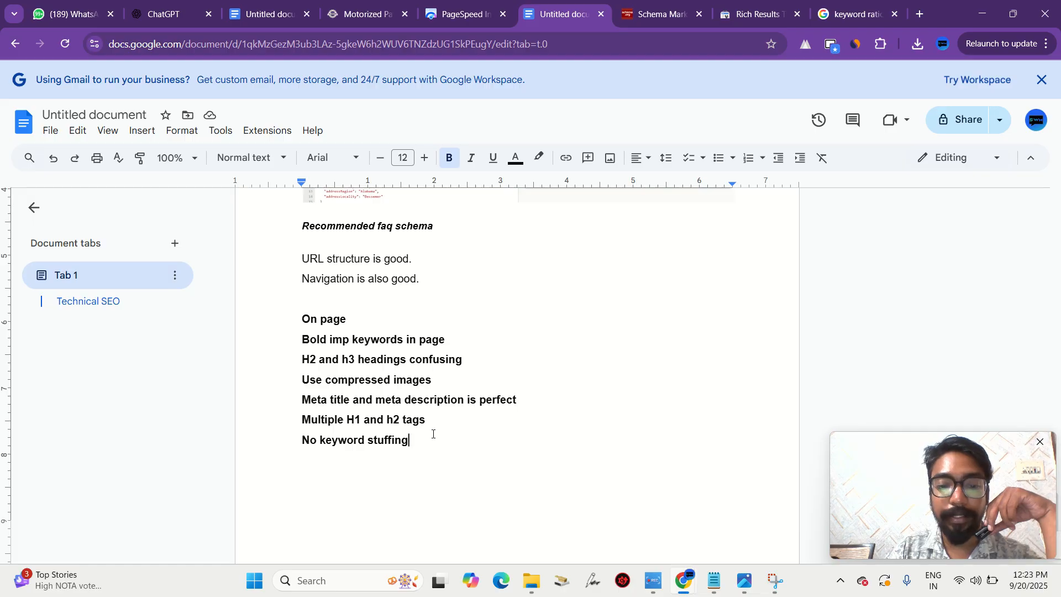
pyautogui.press('Return')
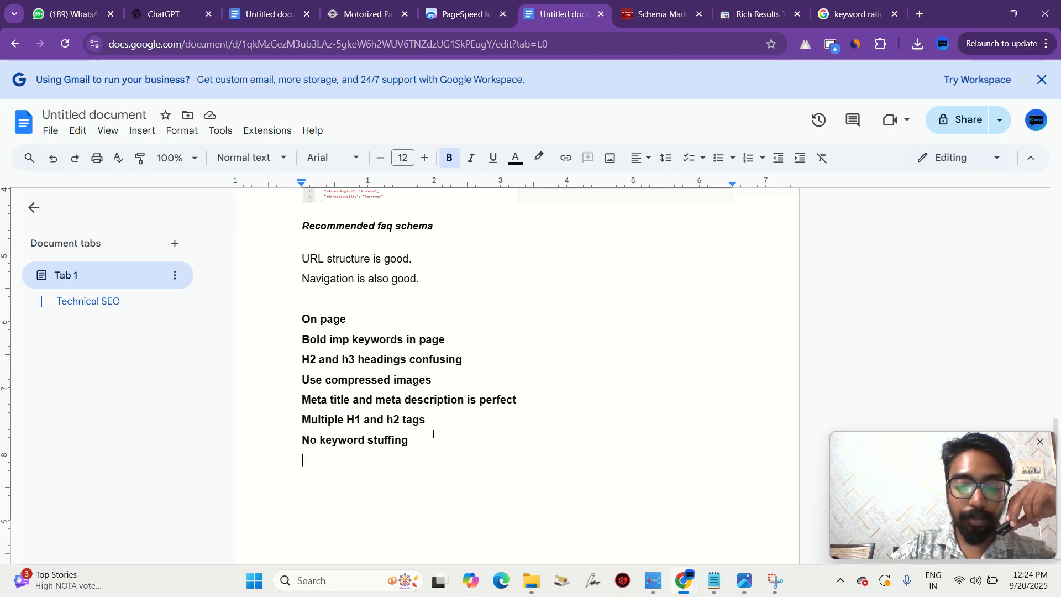
pyautogui.write('NO faqs ')
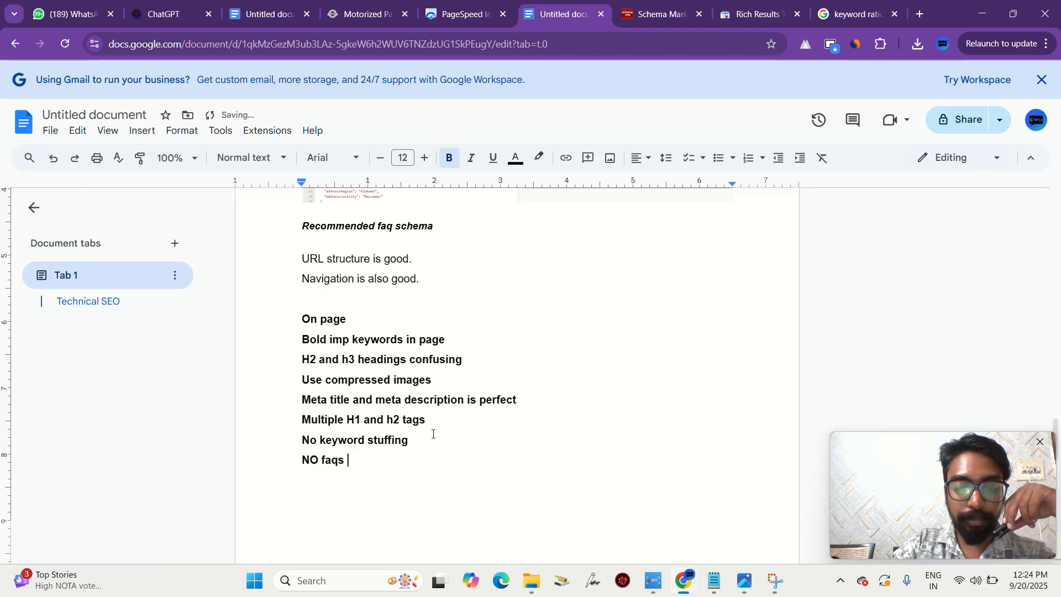
pyautogui.write('used (')
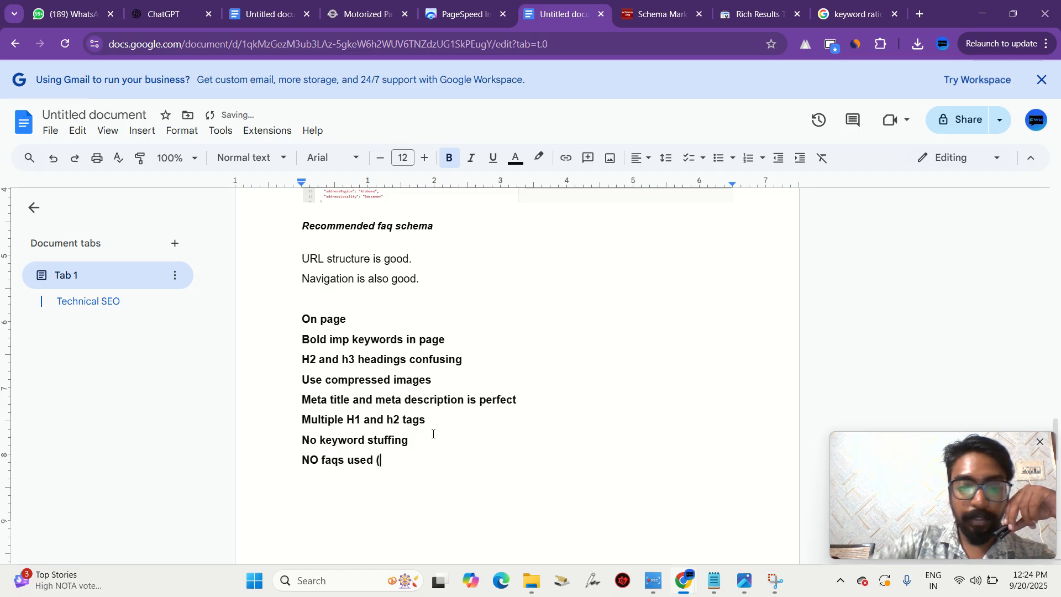
# - Continue the FAQ line with the recommendation "use it to rank on ai engines like"
pyautogui.write(' useyt')
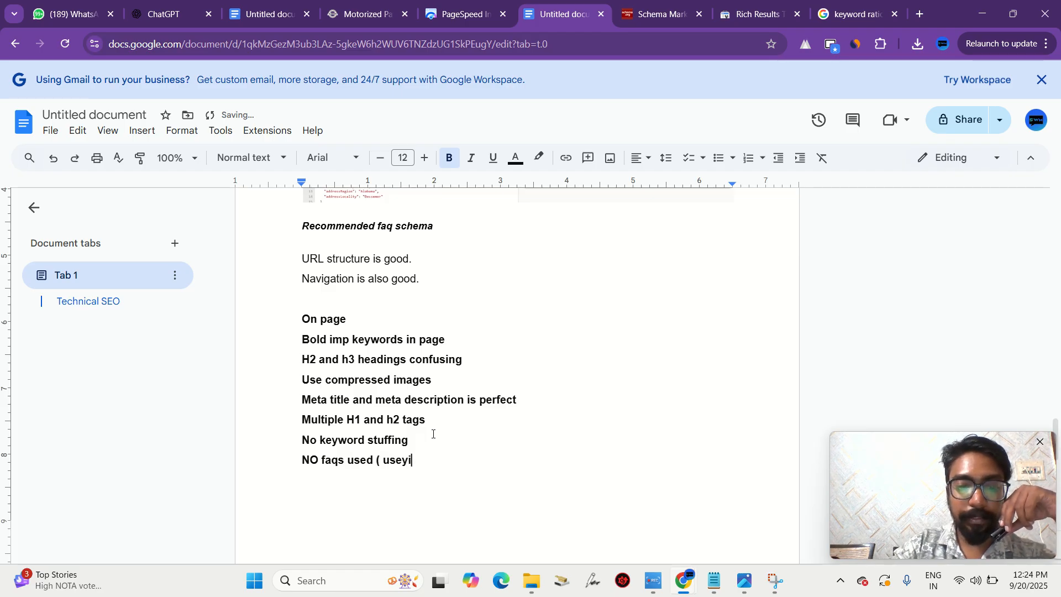
pyautogui.press('BackSpace')
pyautogui.press('BackSpace')
pyautogui.write('it to rsa')
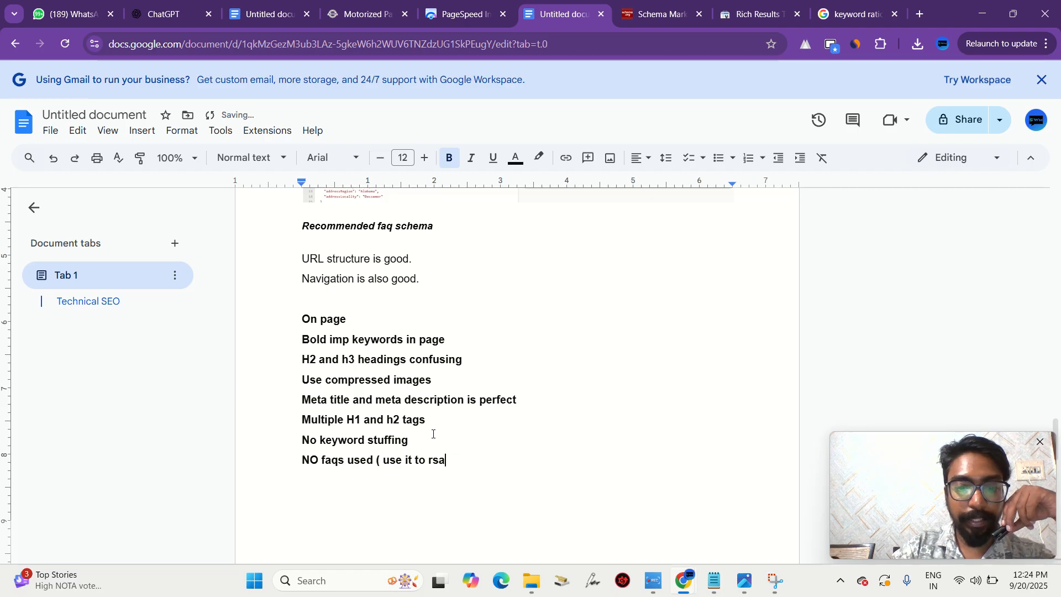
pyautogui.press('BackSpace')
pyautogui.press('BackSpace')
pyautogui.write('ank ')
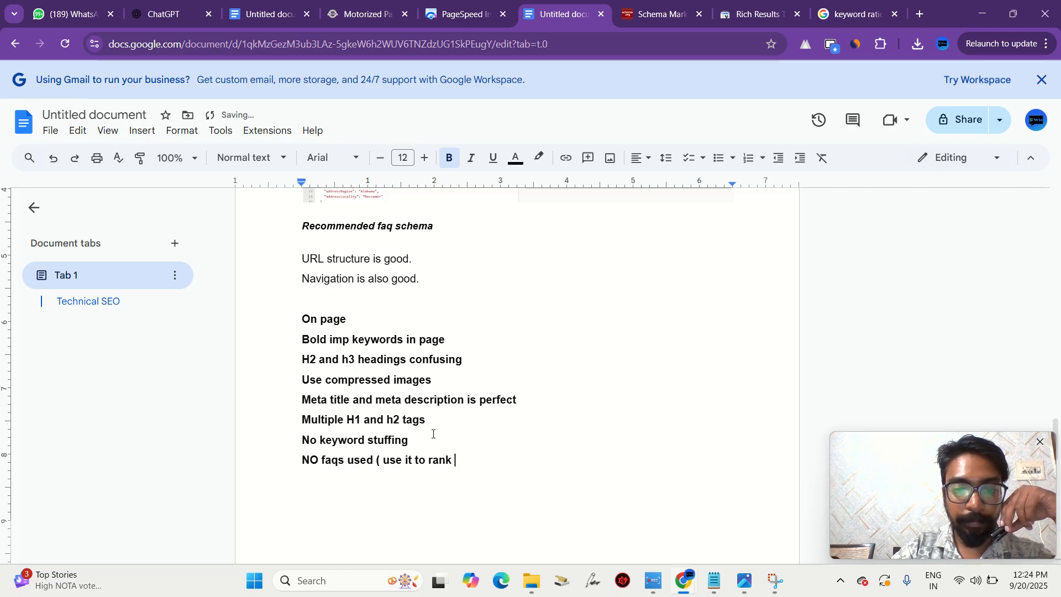
pyautogui.write('on ct')
pyautogui.press('BackSpace')
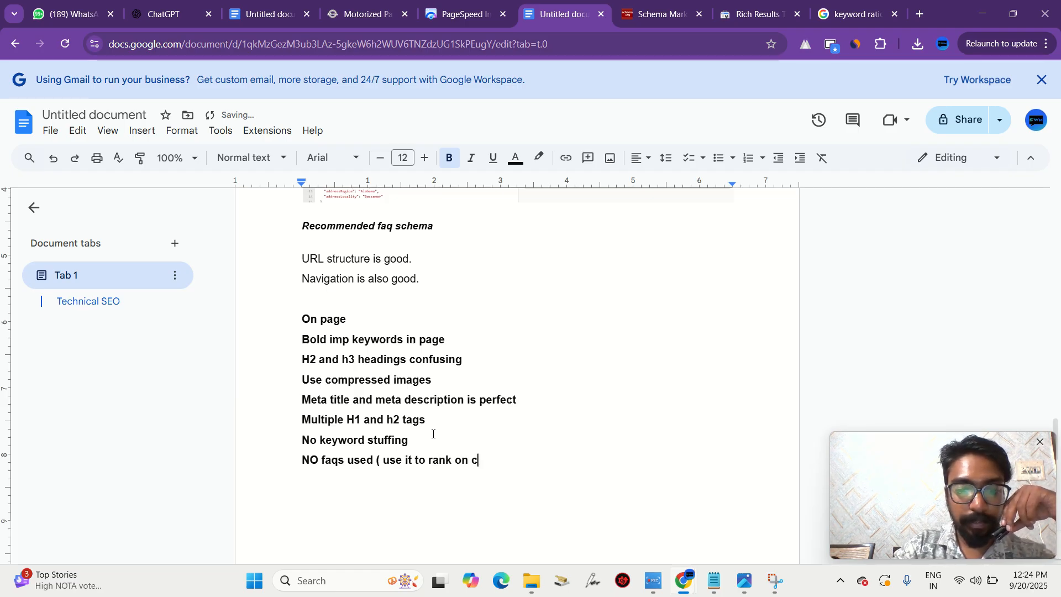
pyautogui.press('BackSpace')
pyautogui.write('ai en')
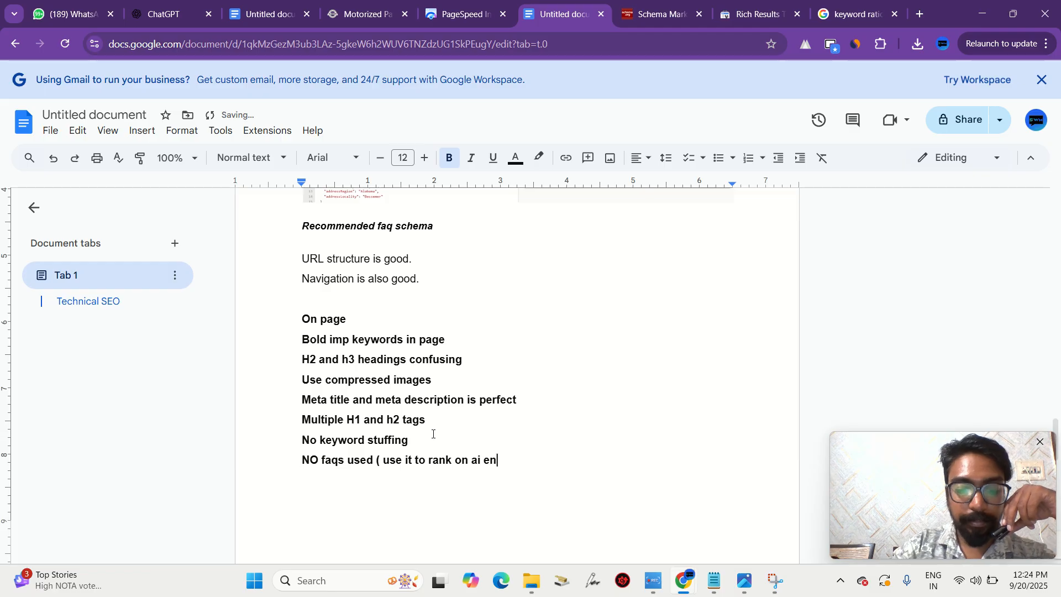
pyautogui.write('gines like')
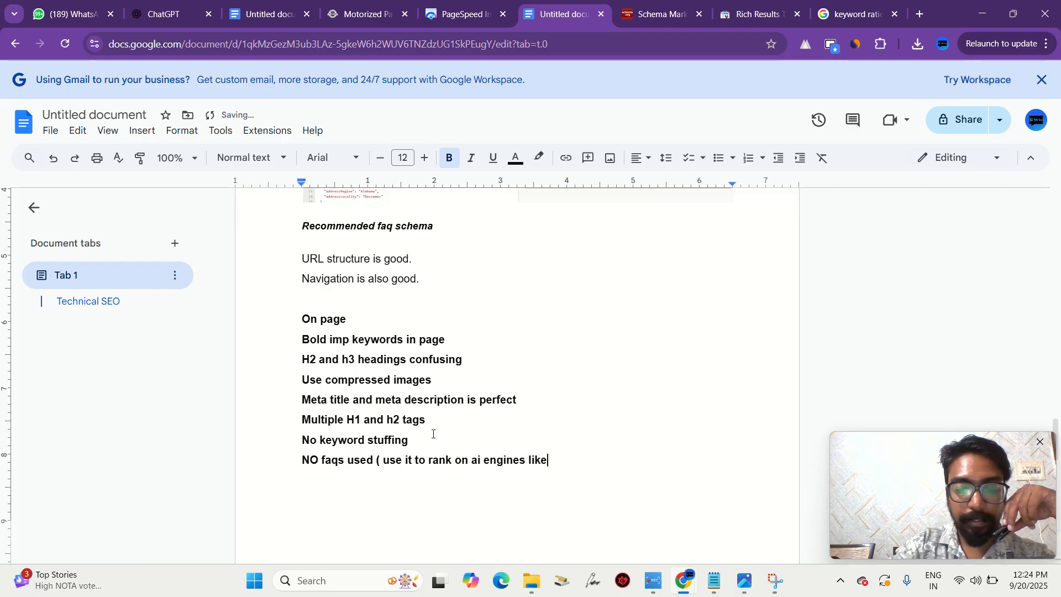
# - Finish the FAQ line with the examples "chatgpt, gemini etc )"
pyautogui.write(' chatgot')
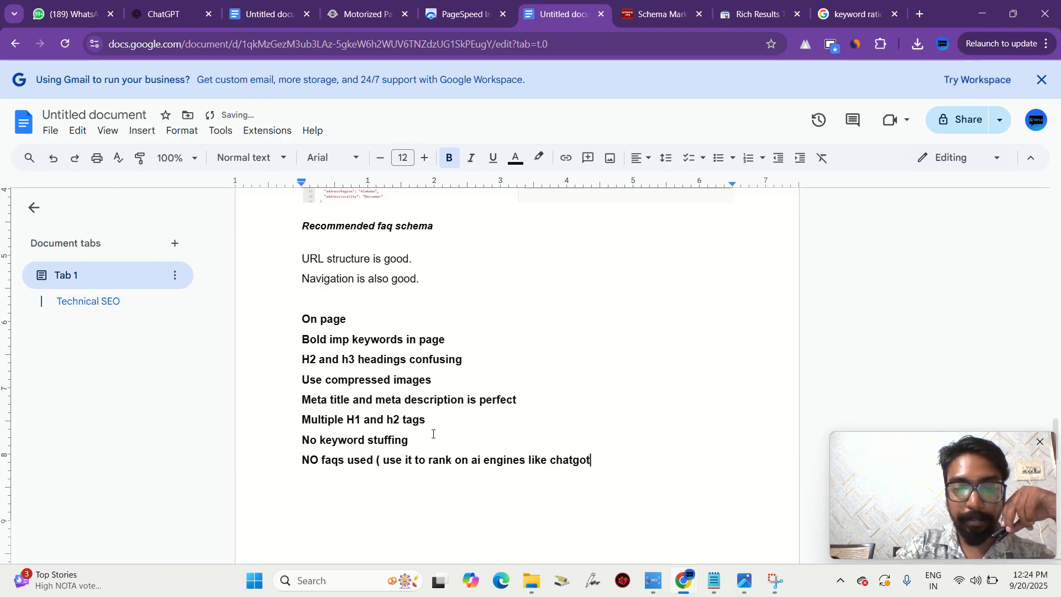
pyautogui.press('BackSpace')
pyautogui.press('BackSpace')
pyautogui.press('BackSpace')
pyautogui.write('gp')
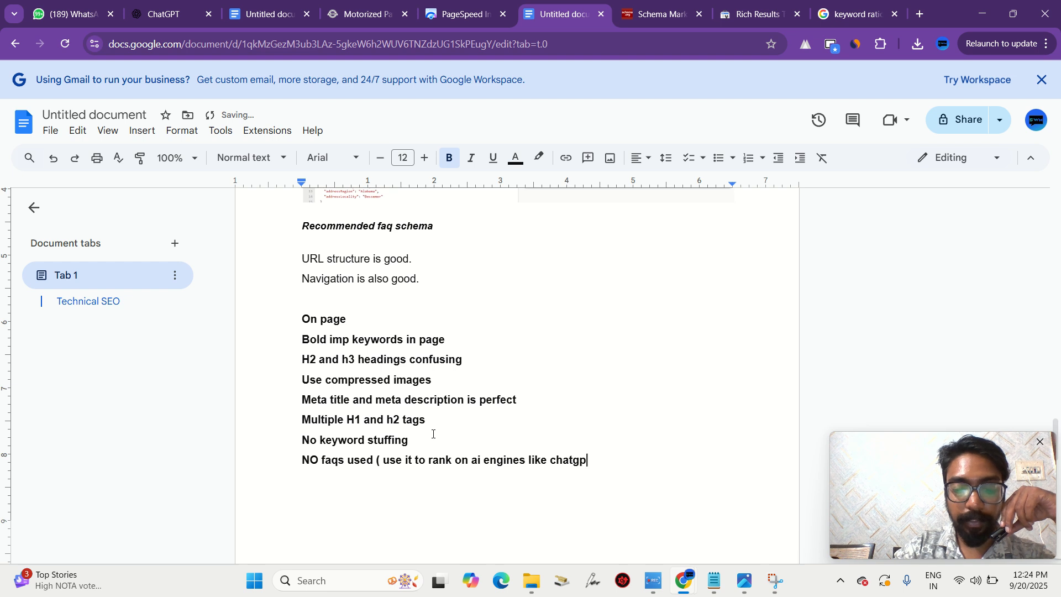
pyautogui.write('t, g')
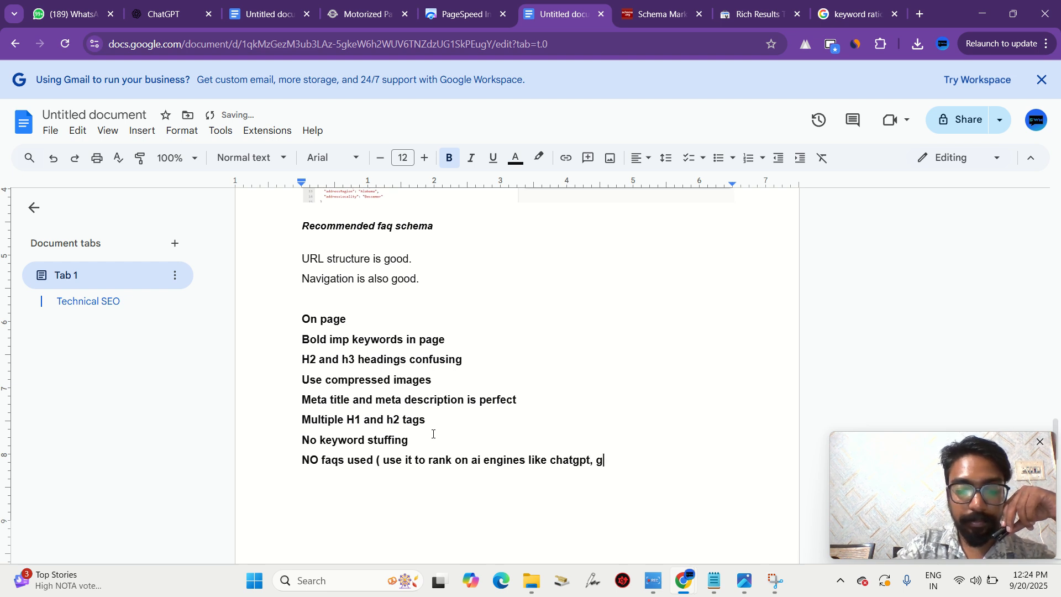
pyautogui.write('emini et')
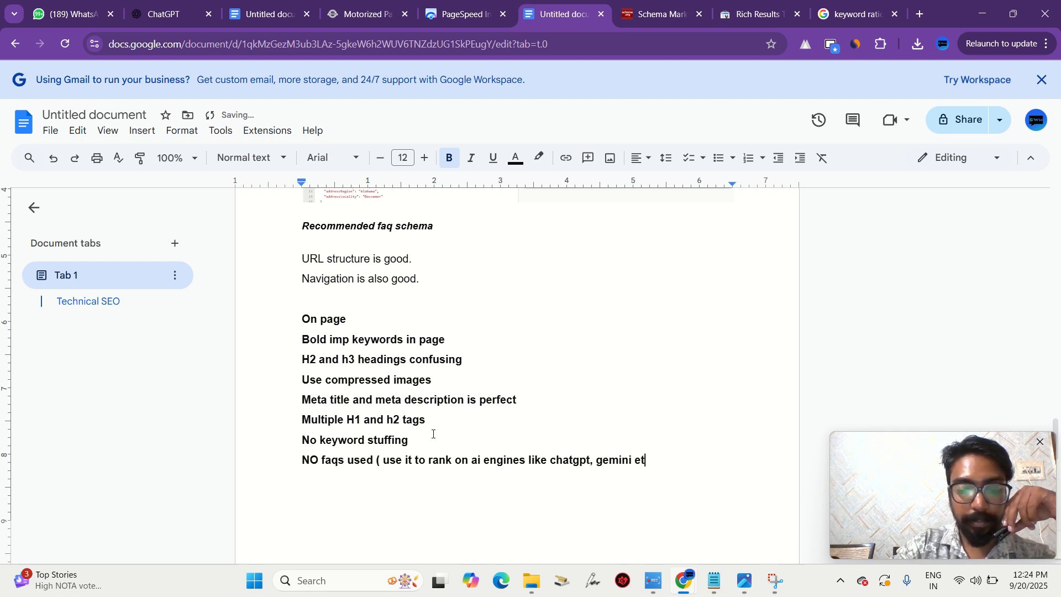
pyautogui.write('c )')
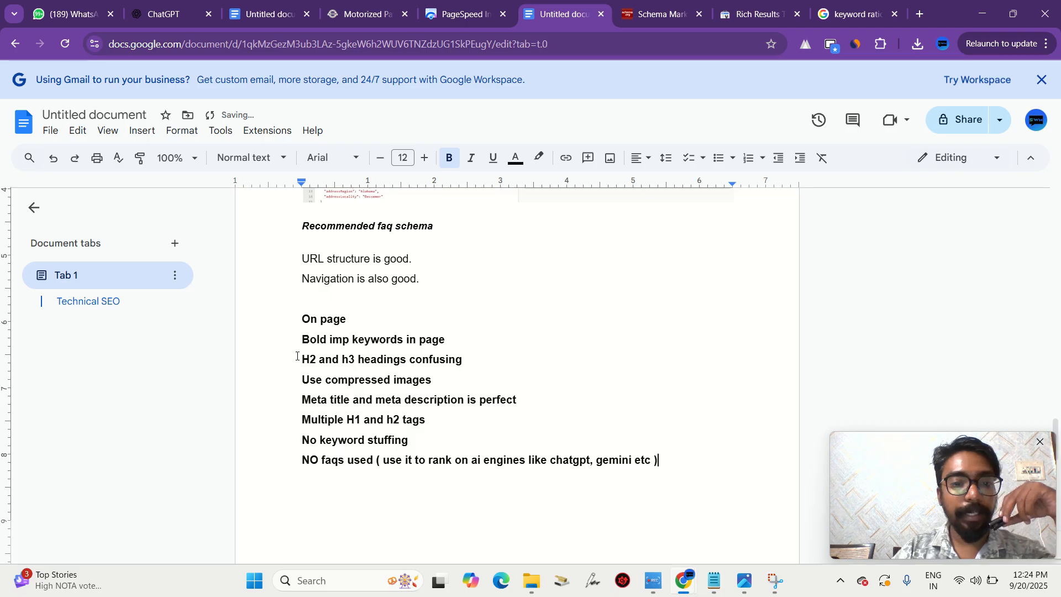
# - Review the On-Page SEO checklist against the motorized awnings page, highlighting "Alt text" in the images item
pyautogui.click(339, 3)
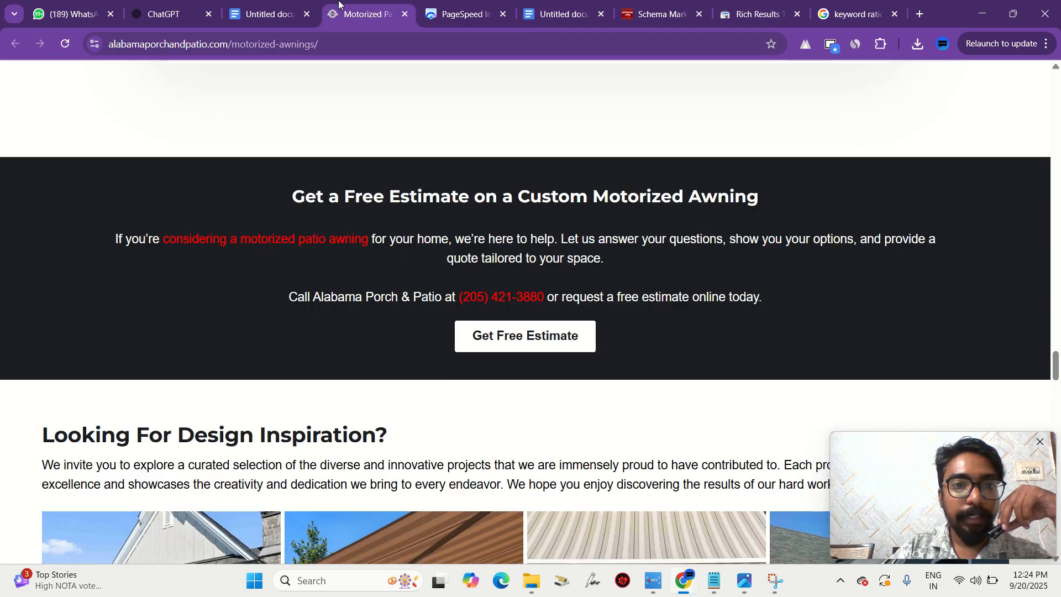
pyautogui.click(293, 7)
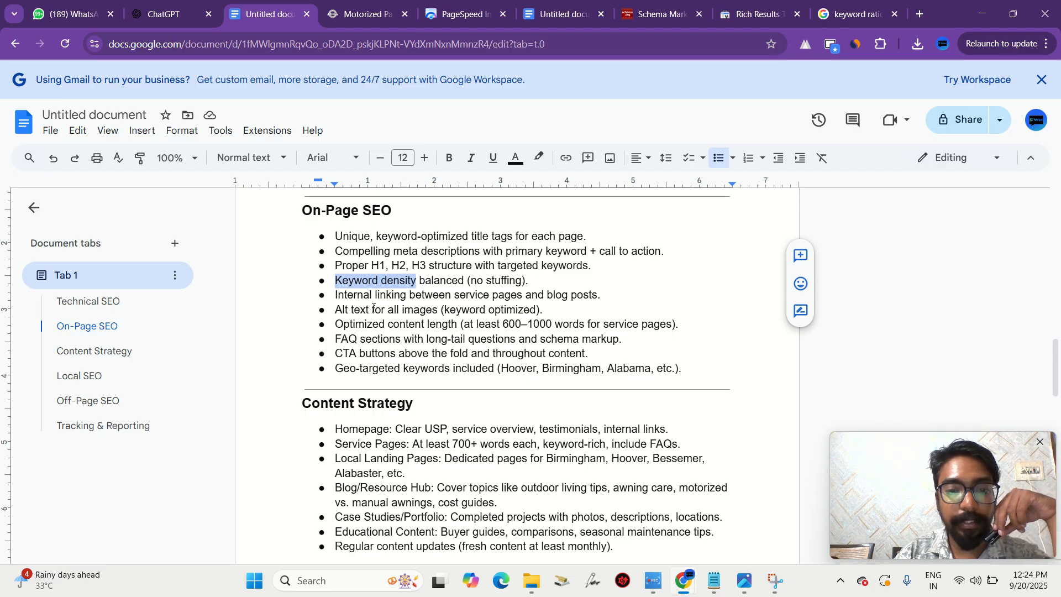
pyautogui.moveTo(336, 312); pyautogui.dragTo(371, 309)
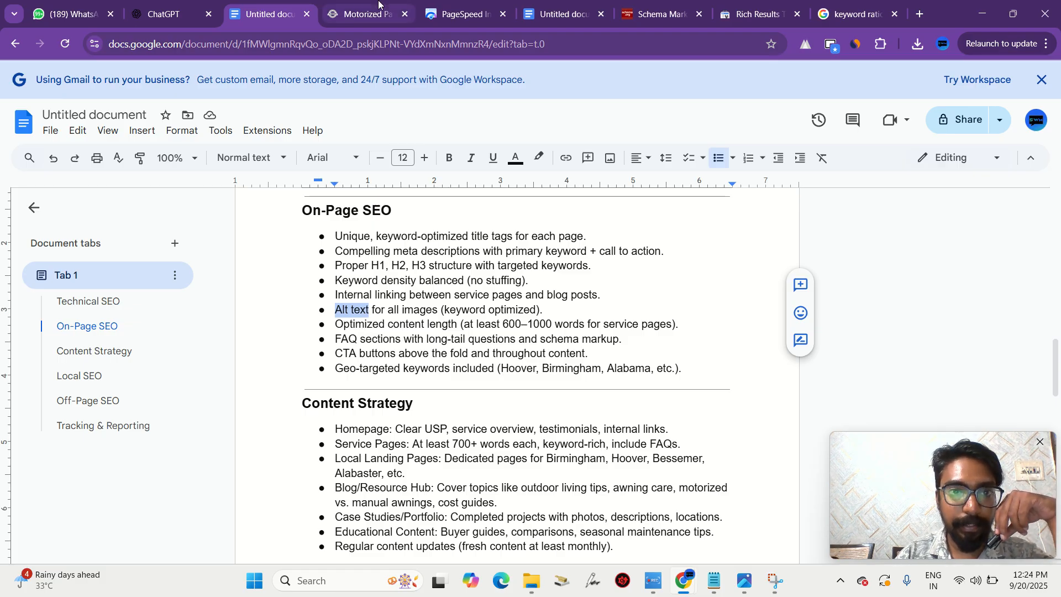
pyautogui.click(363, 14)
pyautogui.click(270, 14)
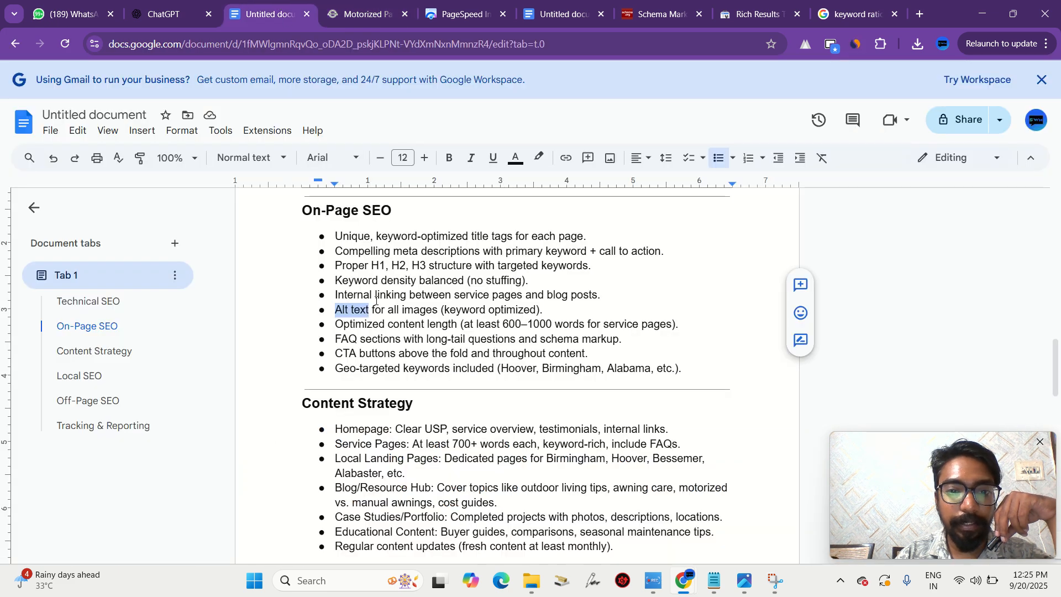
# - Start a new line below the FAQ note in the audit document
pyautogui.click(564, 14)
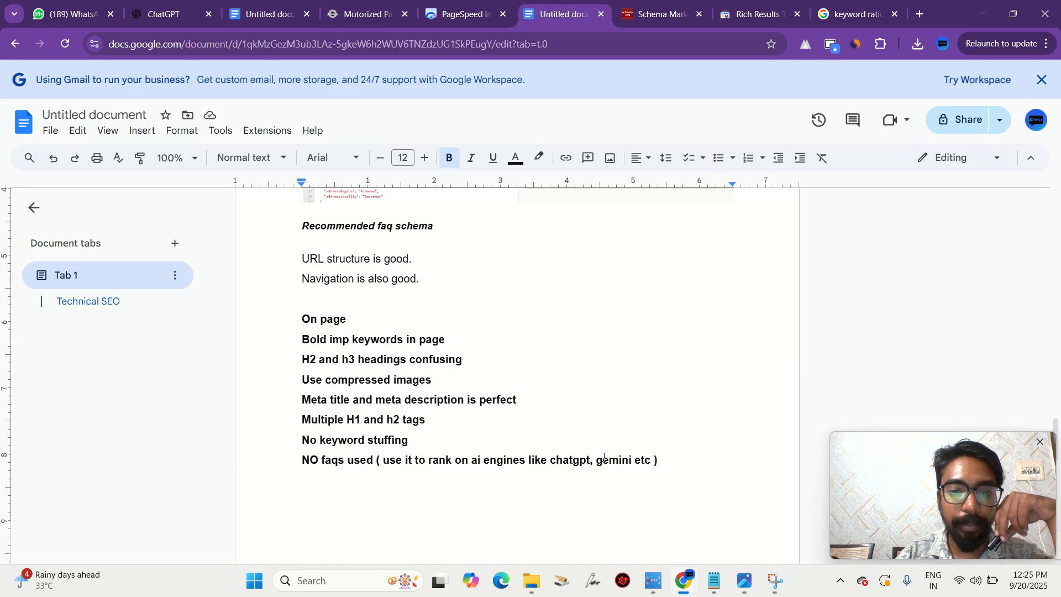
pyautogui.press('Return')
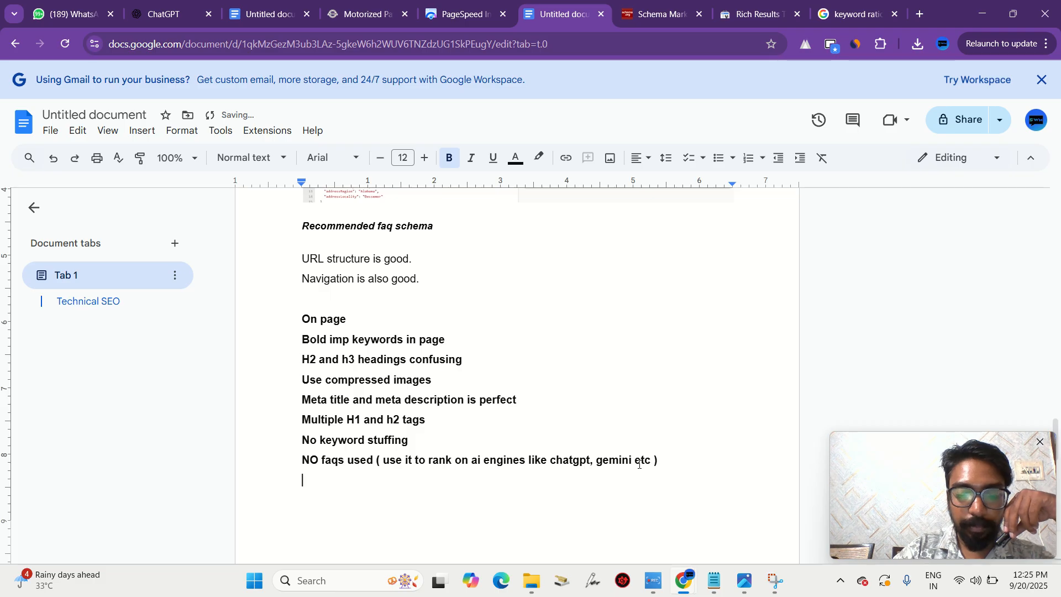
pyautogui.write('proper ')
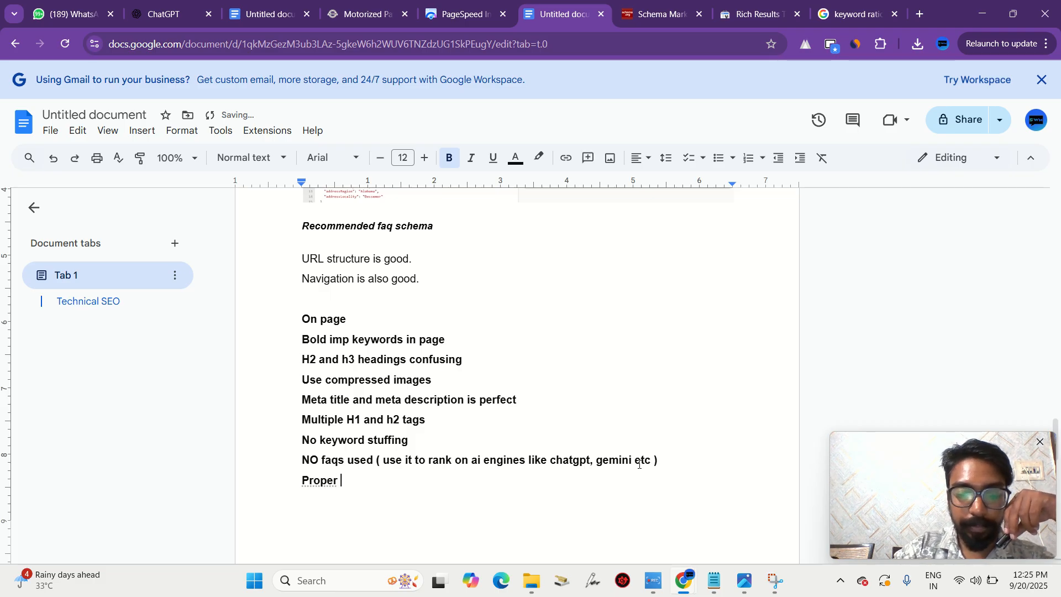
pyautogui.write('inter')
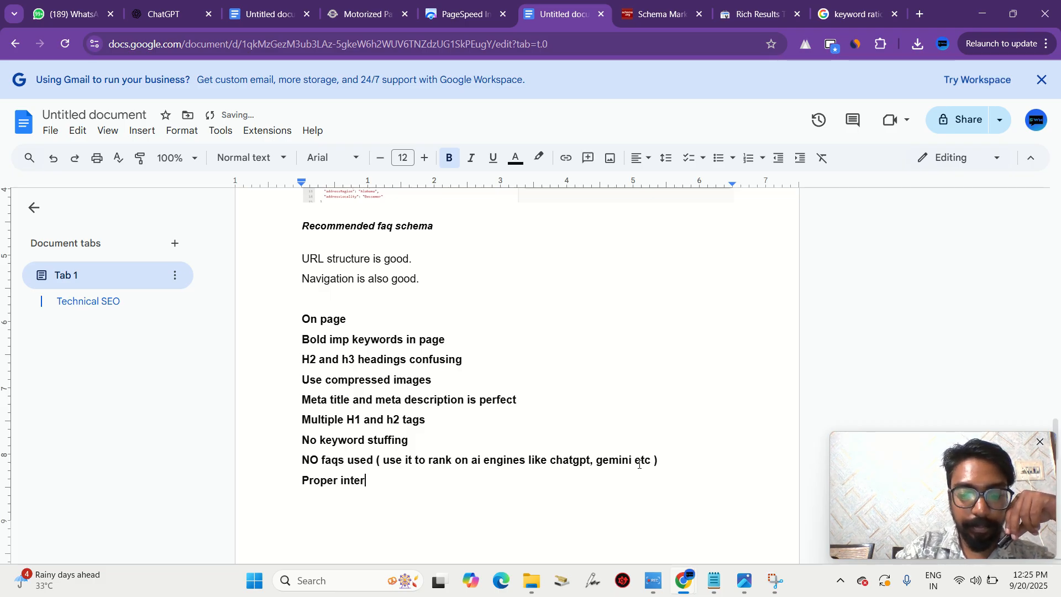
pyautogui.write('nal ')
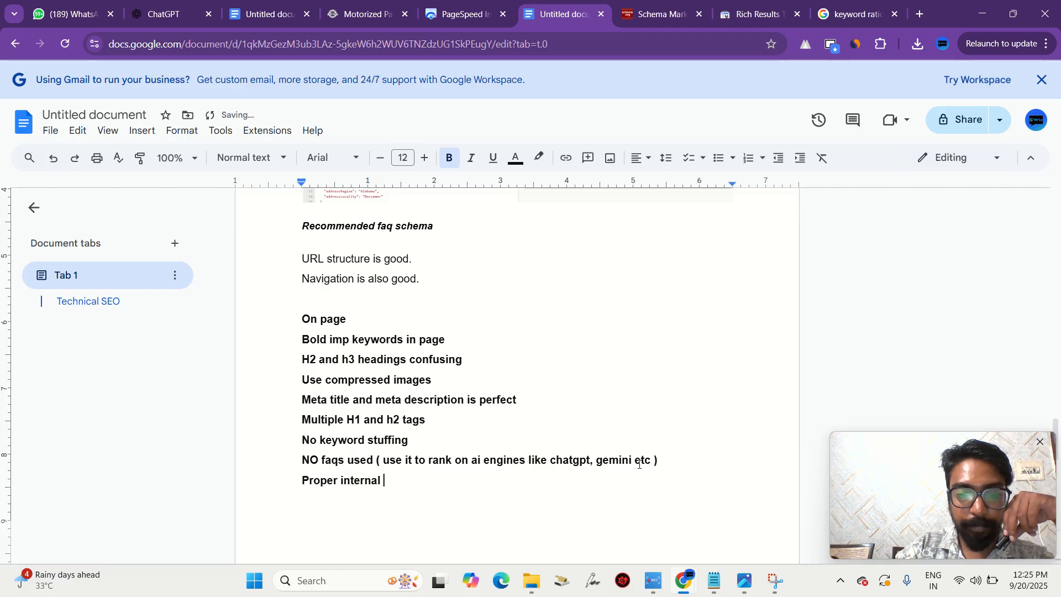
pyautogui.write('links')
pyautogui.press('BackSpace')
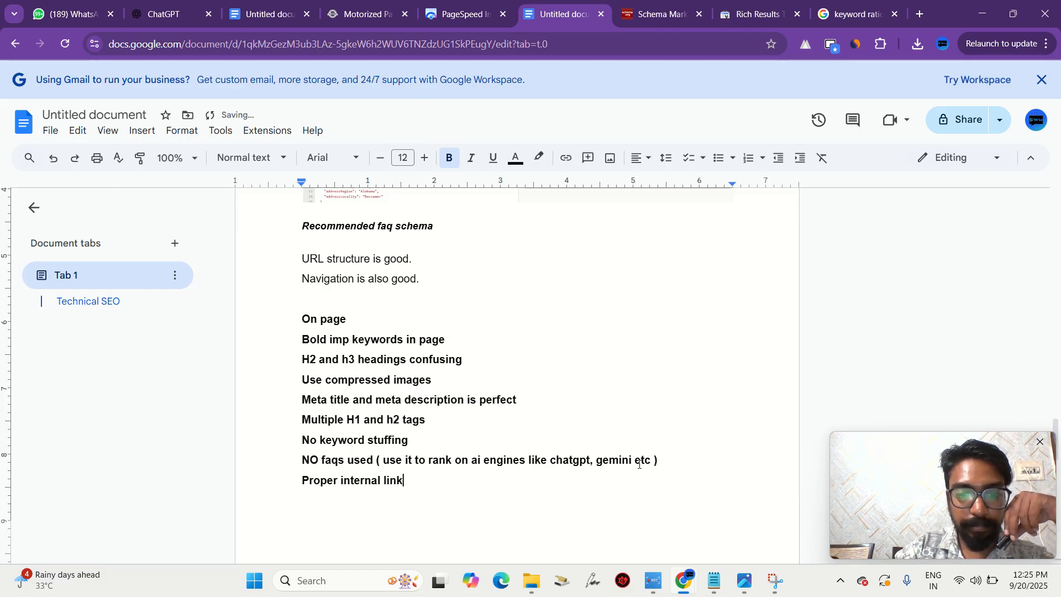
pyautogui.write('ing should')
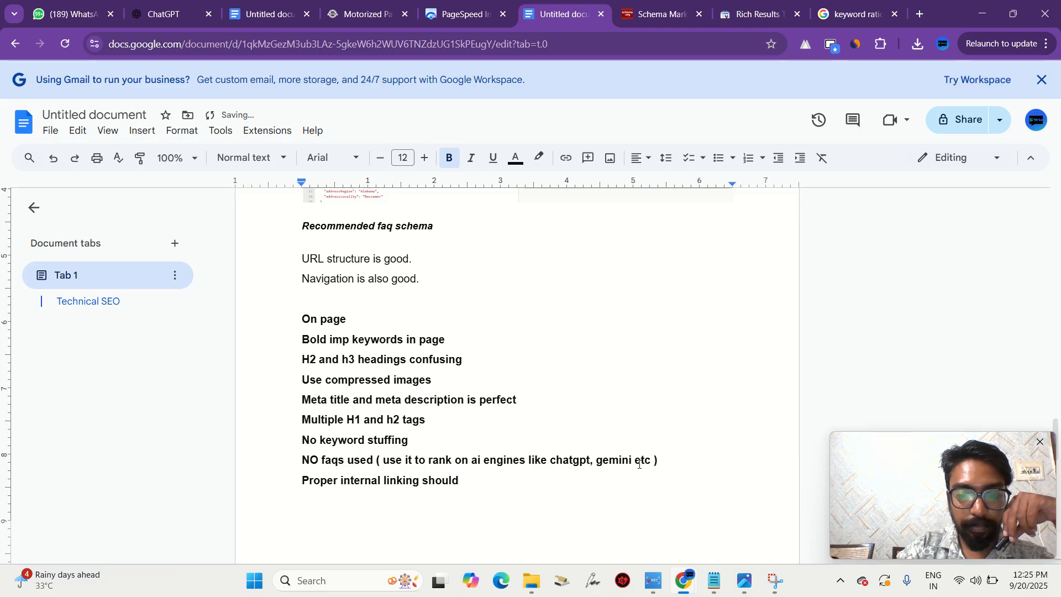
pyautogui.write(' be done')
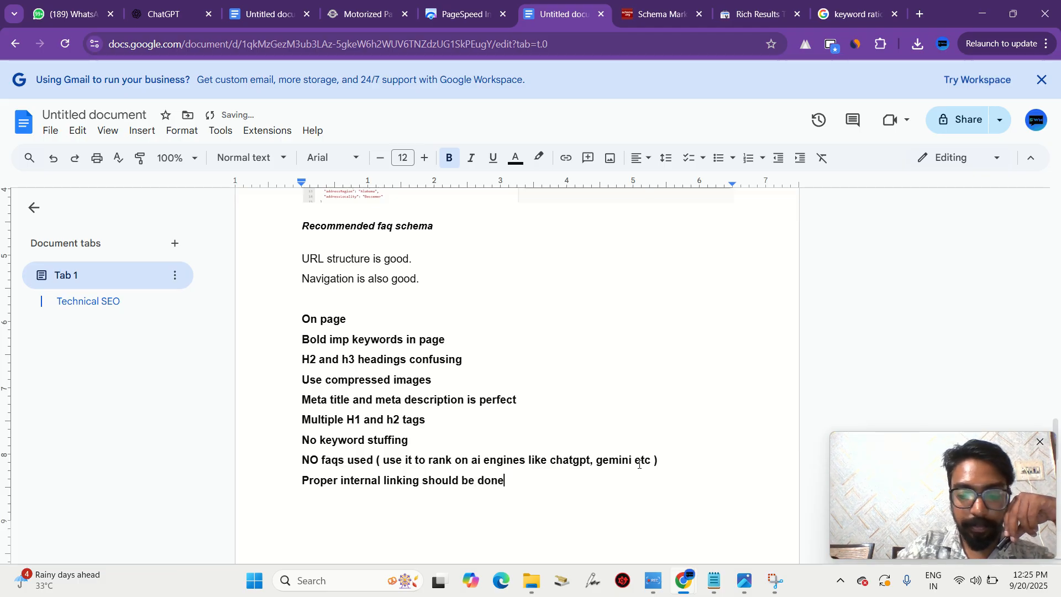
pyautogui.write(',')
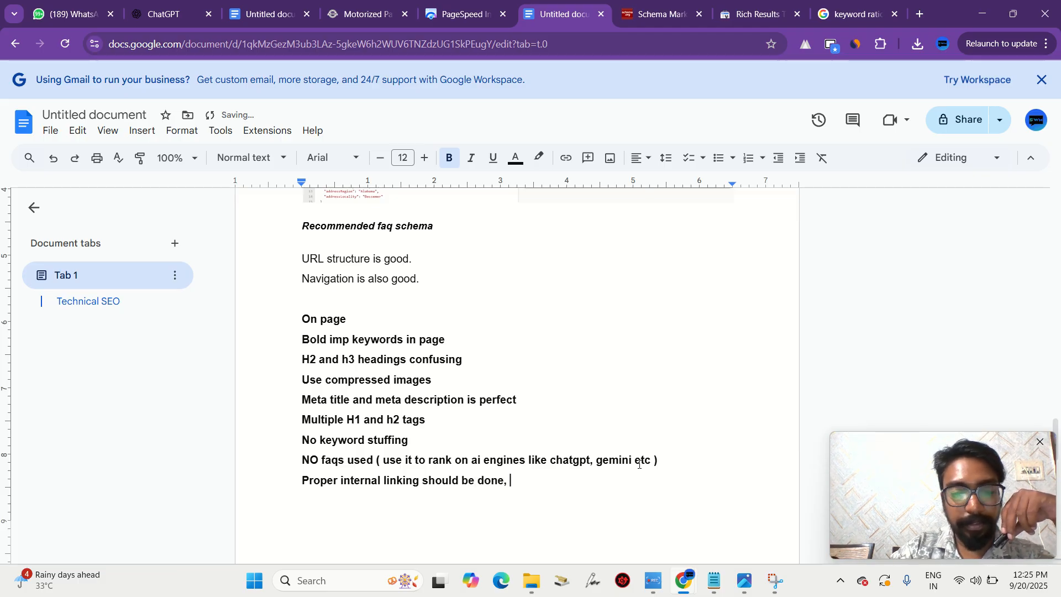
pyautogui.press('BackSpace')
pyautogui.press('BackSpace')
pyautogui.press('BackSpace')
pyautogui.press('BackSpace')
pyautogui.press('BackSpace')
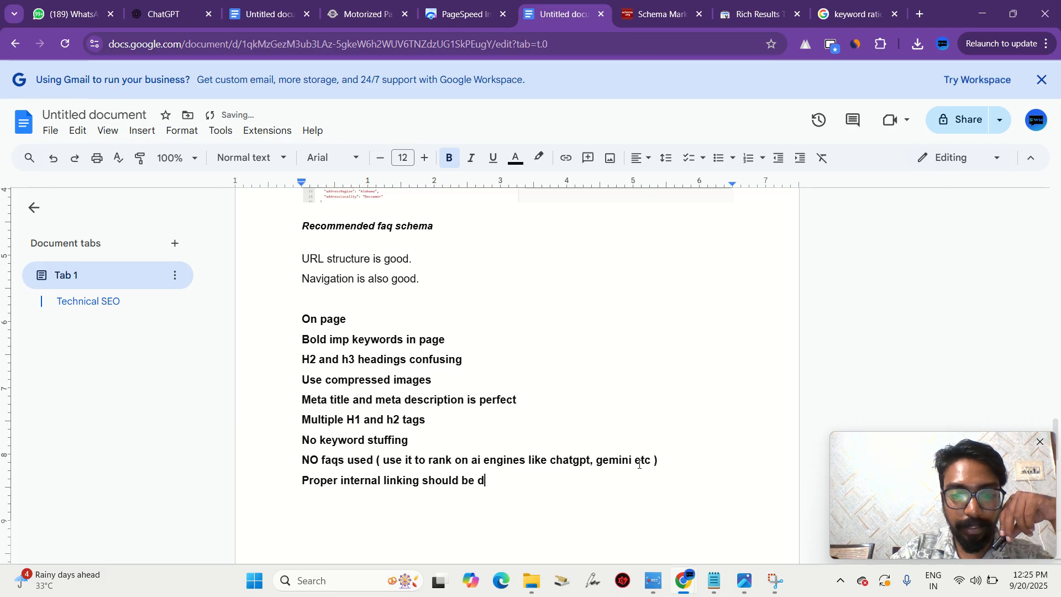
pyautogui.press('BackSpace')
pyautogui.press('BackSpace')
pyautogui.press('BackSpace')
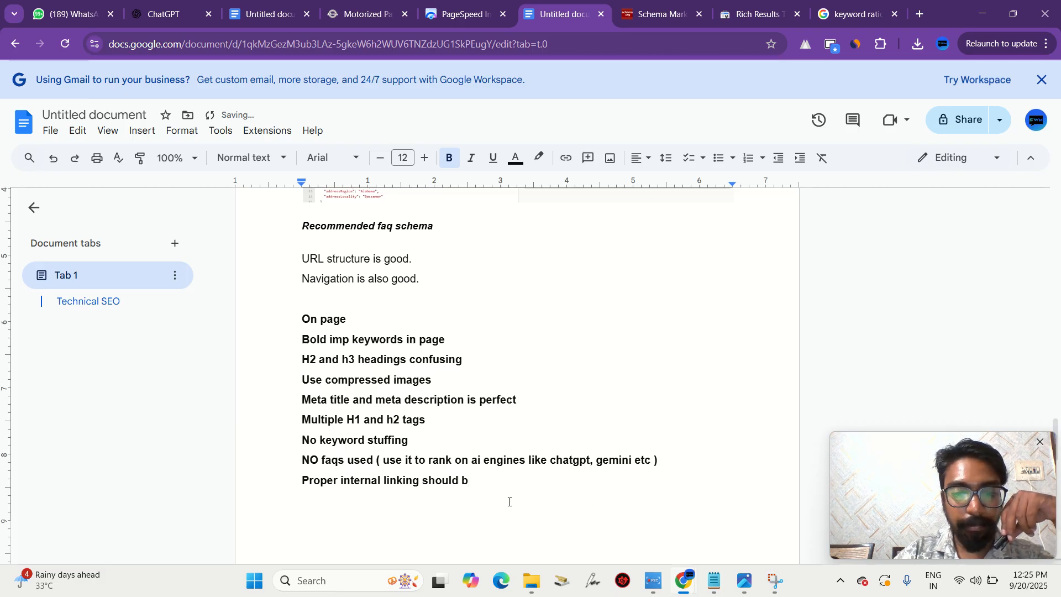
pyautogui.tripleClick(431, 482)
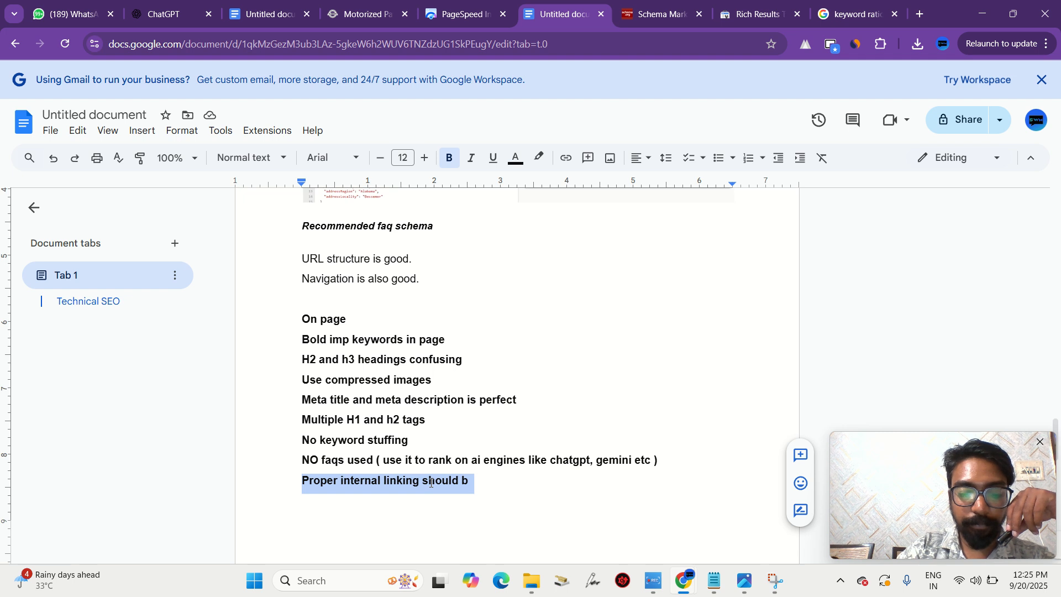
pyautogui.press('BackSpace')
# - Replace the selected internal linking line with "Internal linking is good, but"
pyautogui.write('Inter')
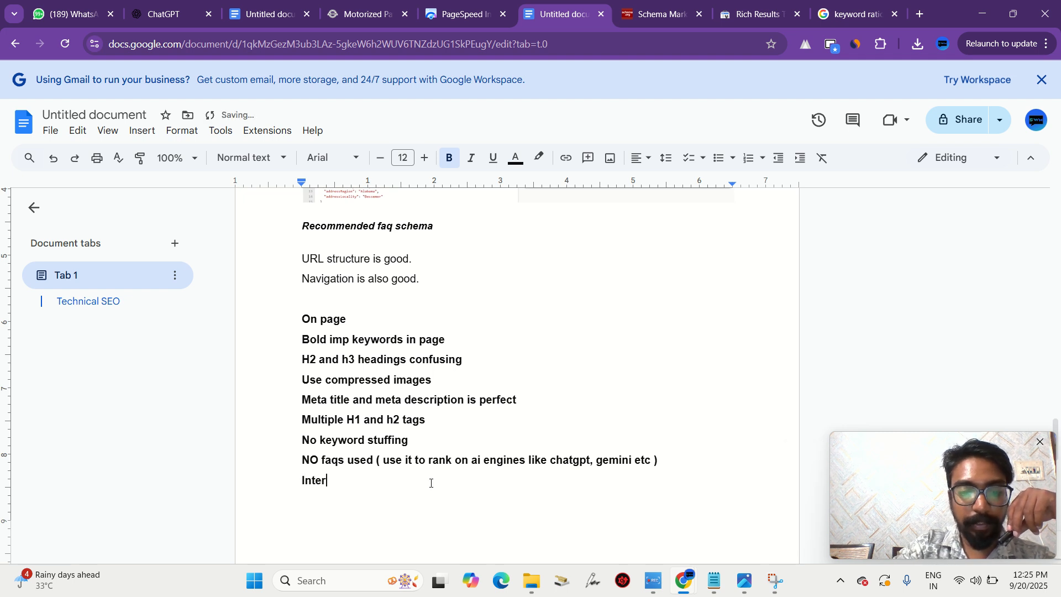
pyautogui.write('nal linki')
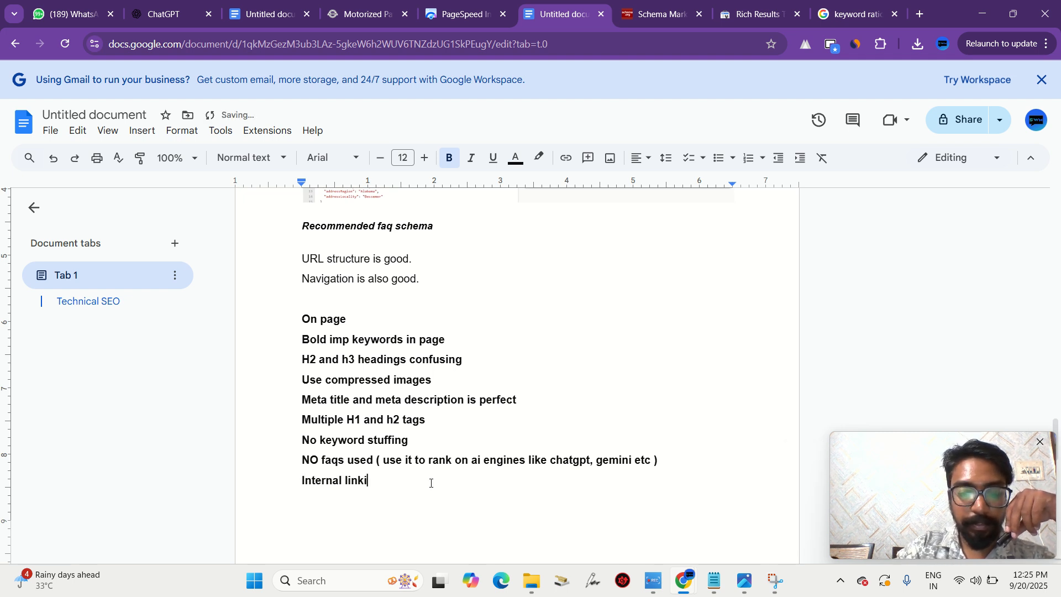
pyautogui.write('ng is goo')
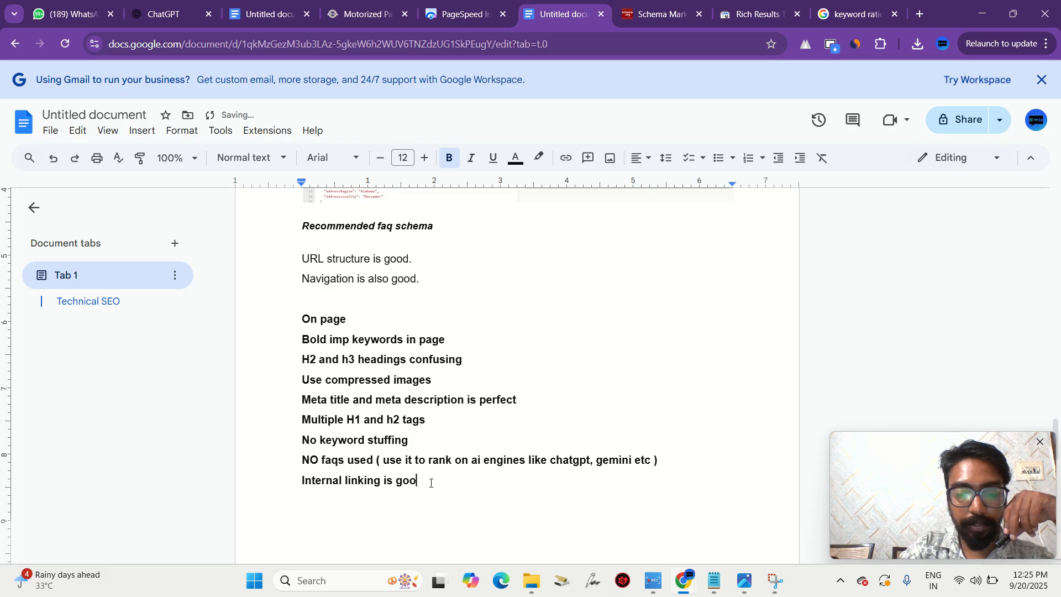
pyautogui.write('d, but')
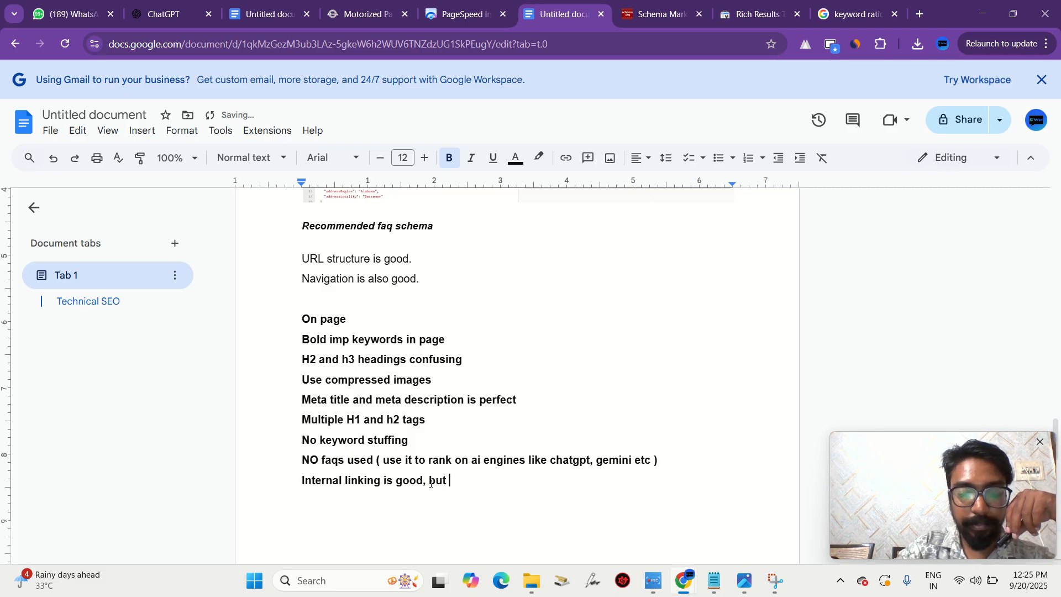
# - Finish the internal linking note with "still need improvement" and start a new line below it
pyautogui.write('styli')
pyautogui.press('BackSpace')
pyautogui.press('BackSpace')
pyautogui.press('BackSpace')
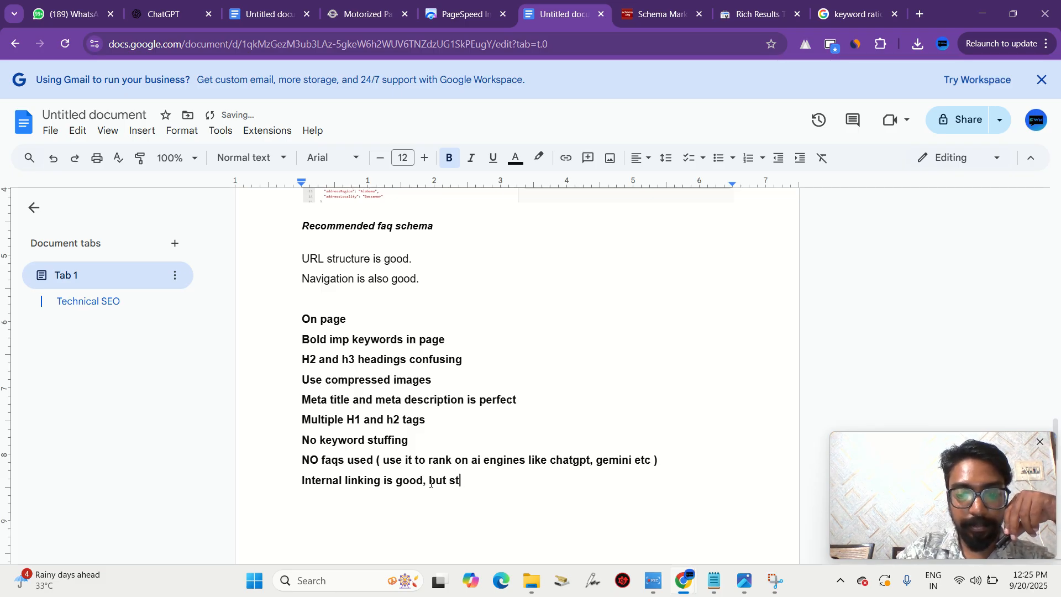
pyautogui.write('ill need ')
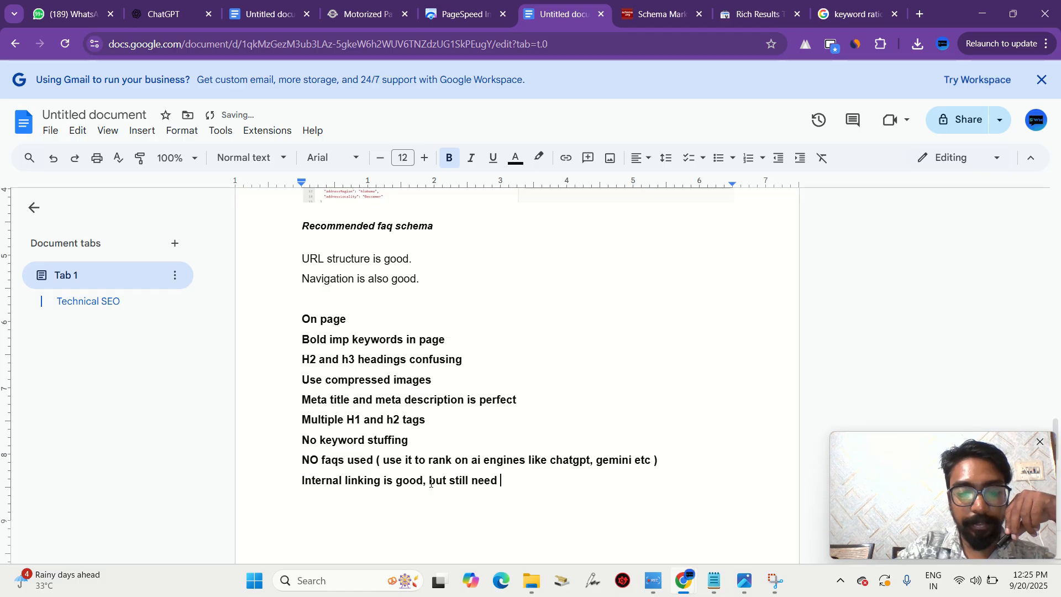
pyautogui.write('improvbe')
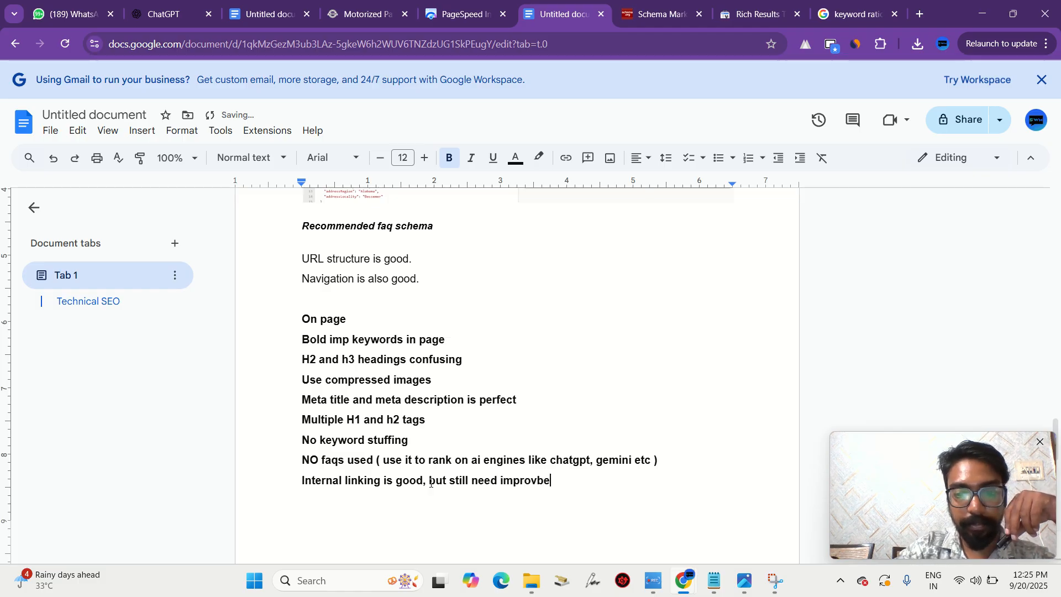
pyautogui.press('BackSpace')
pyautogui.press('BackSpace')
pyautogui.write('re')
pyautogui.press('BackSpace')
pyautogui.press('BackSpace')
pyautogui.write('e')
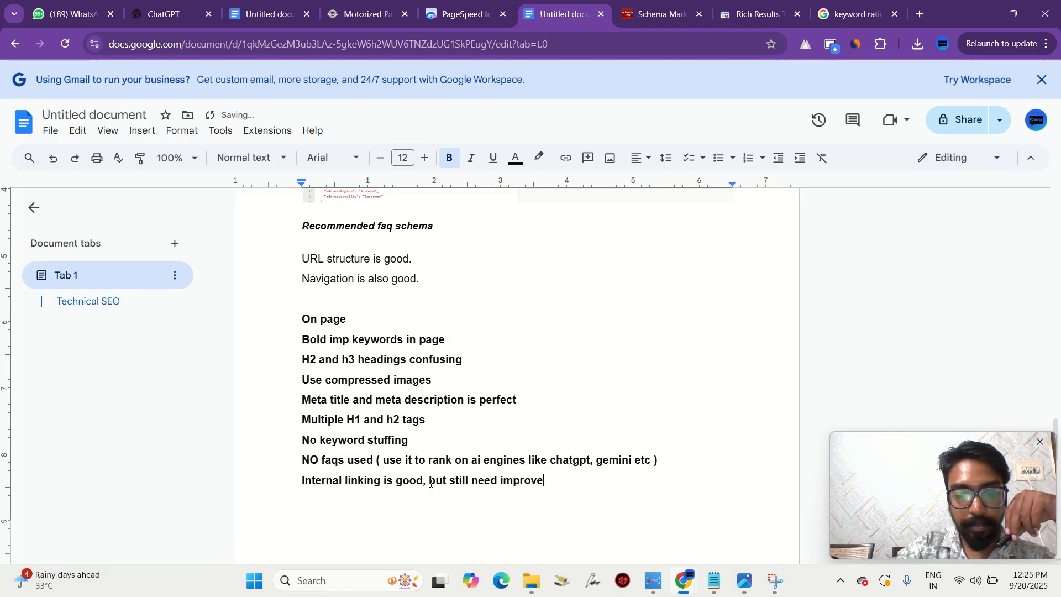
pyautogui.write('ment')
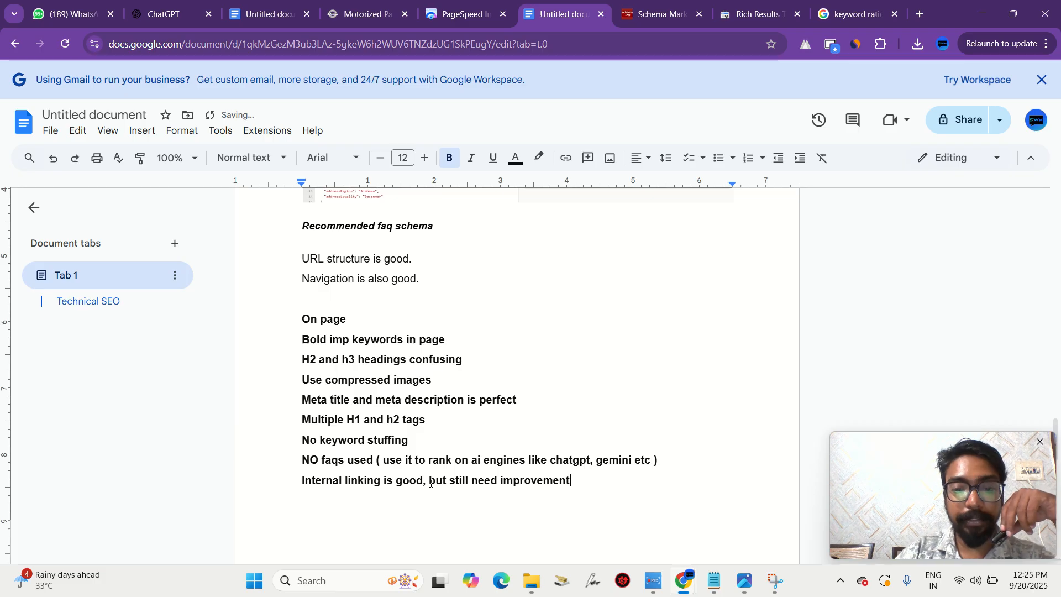
pyautogui.press('Return')
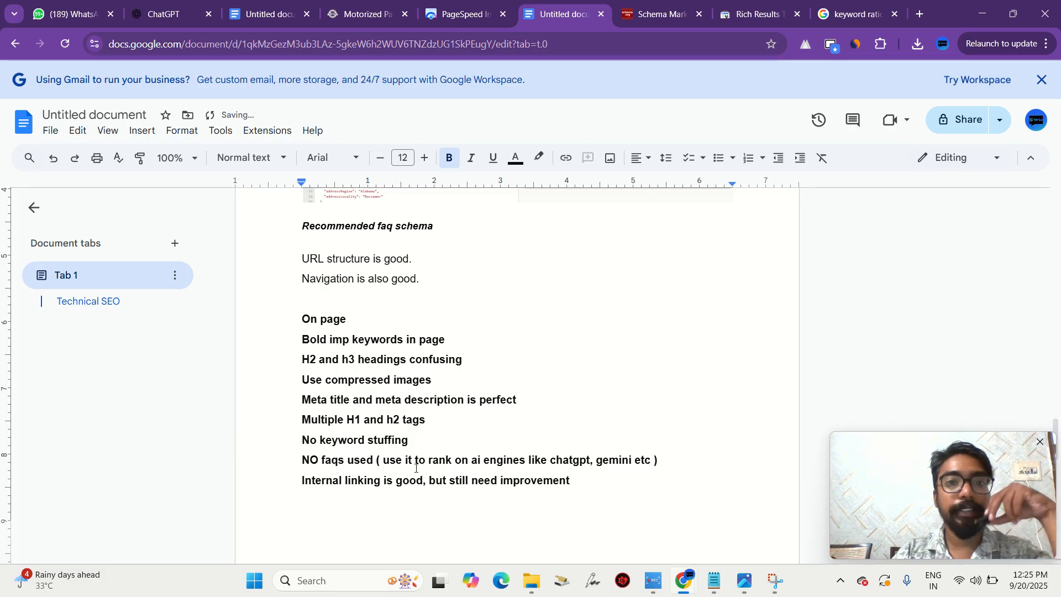
# - Copy the item "FAQ sections with long-tail questions and schema markup" from the On-Page SEO checklist document
pyautogui.click(362, 2)
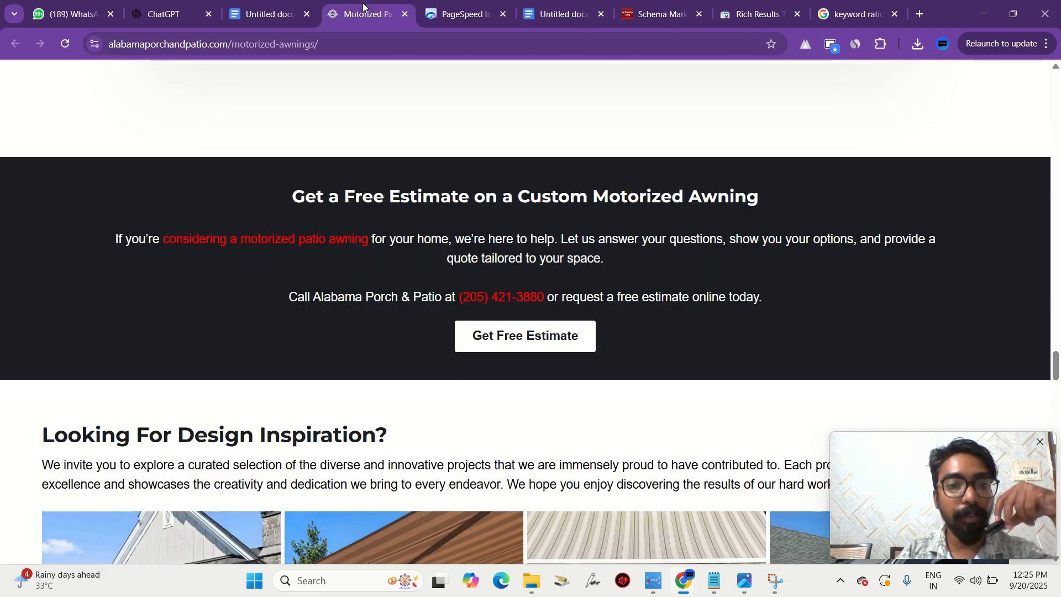
pyautogui.click(260, 14)
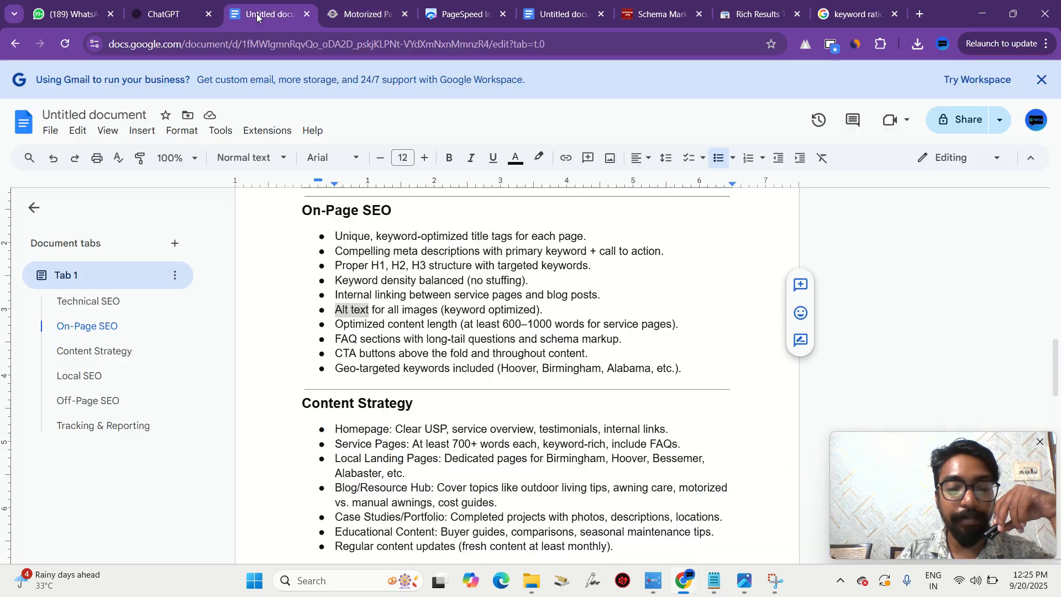
pyautogui.moveTo(336, 339); pyautogui.dragTo(619, 341)
pyautogui.hotkey('ctrl', 'c')
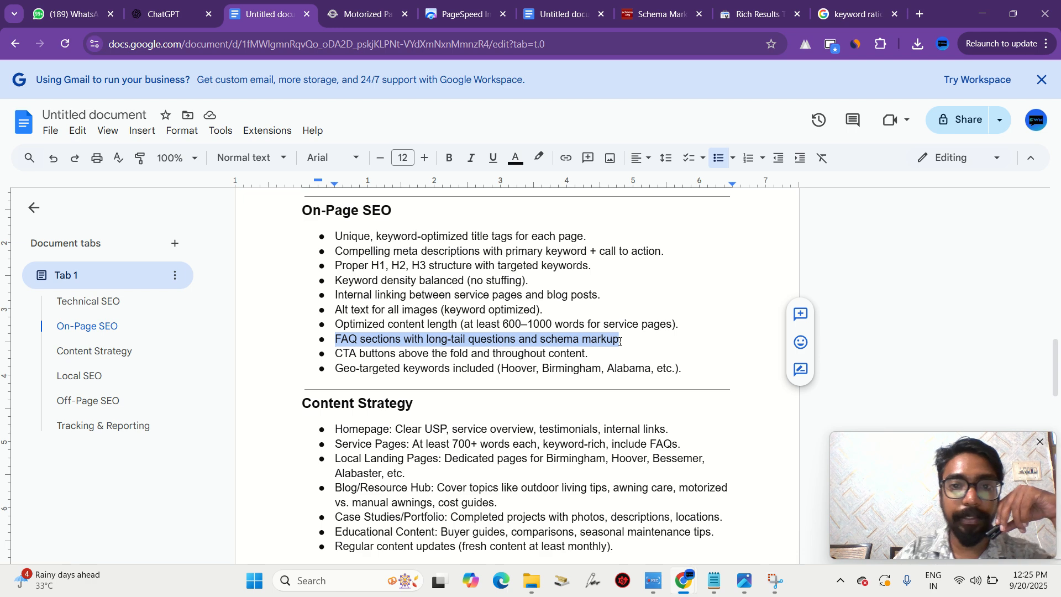
# - Paste the copied FAQ checklist item on a new line directly below the "NO faqs used" note in the audit document
pyautogui.click(585, 4)
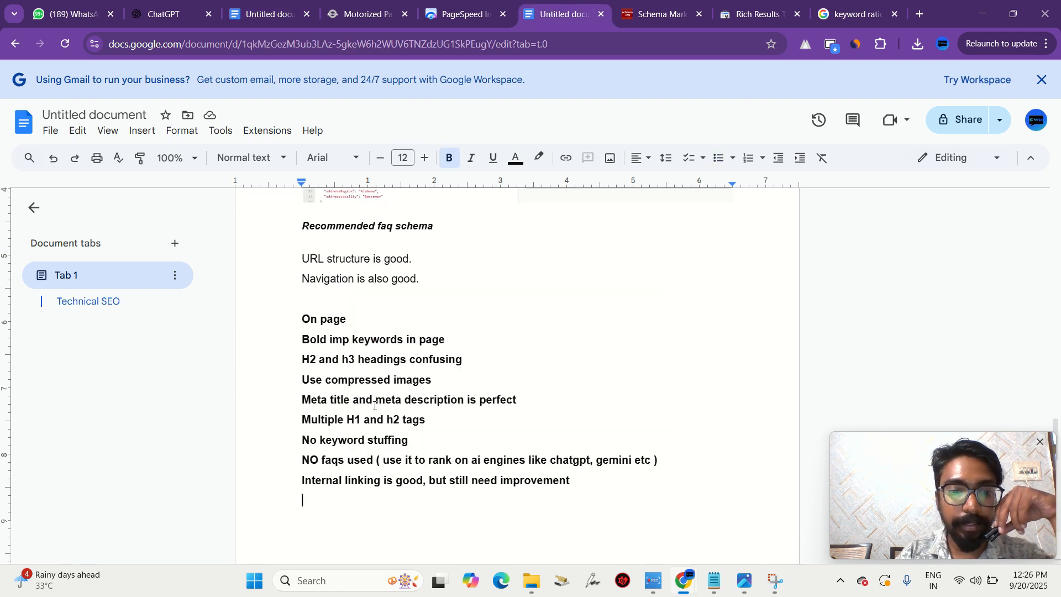
pyautogui.tripleClick(357, 464)
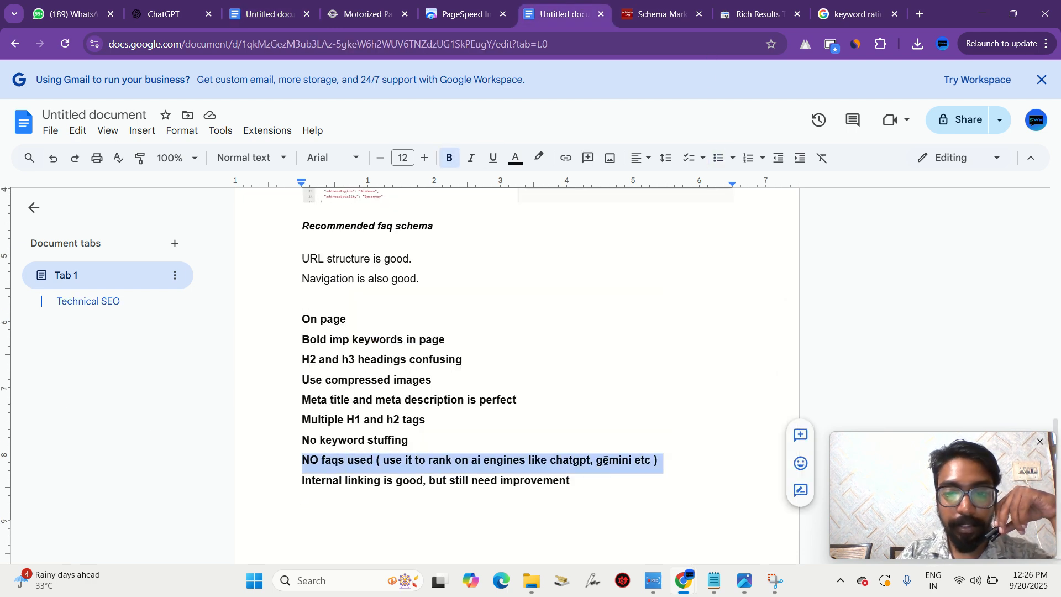
pyautogui.click(659, 463)
pyautogui.press('Return')
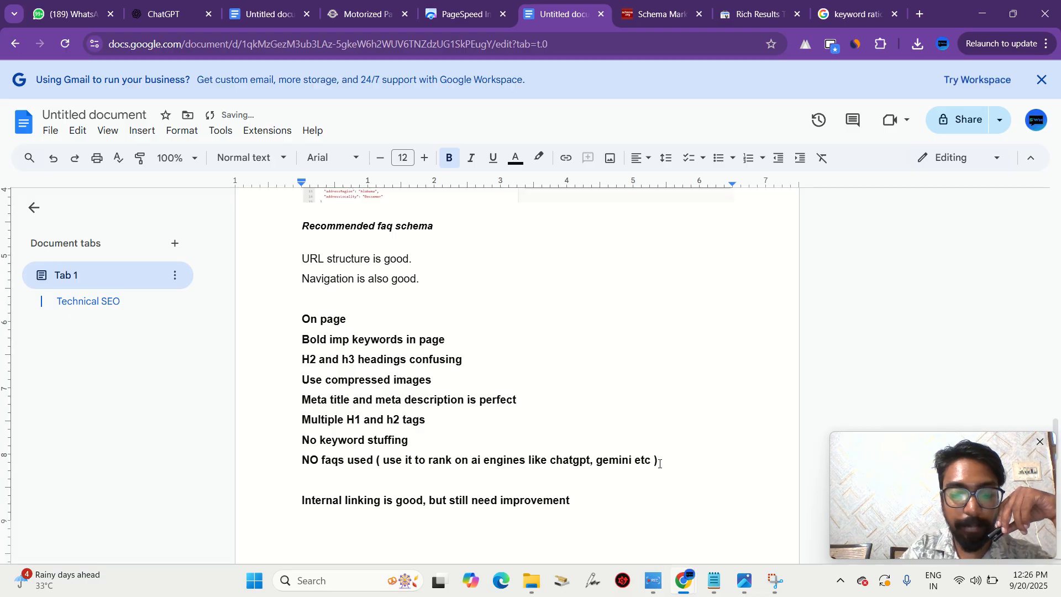
pyautogui.hotkey('ctrl', 'v')
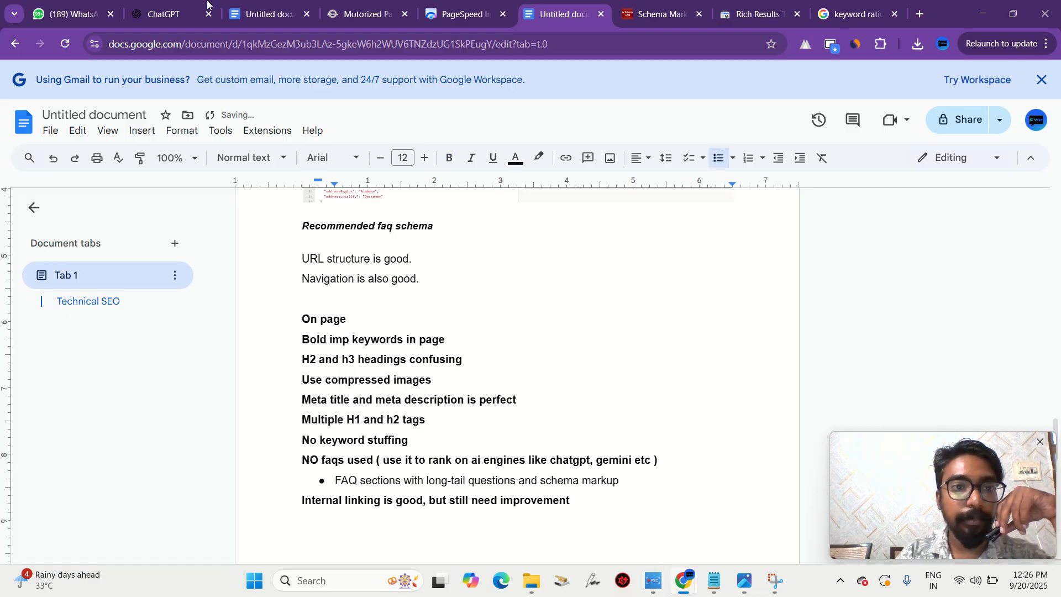
# - Review the geo-targeted keywords item in the On-Page SEO checklist, and check the lower sections and footer of the motorized awnings page
pyautogui.click(246, 12)
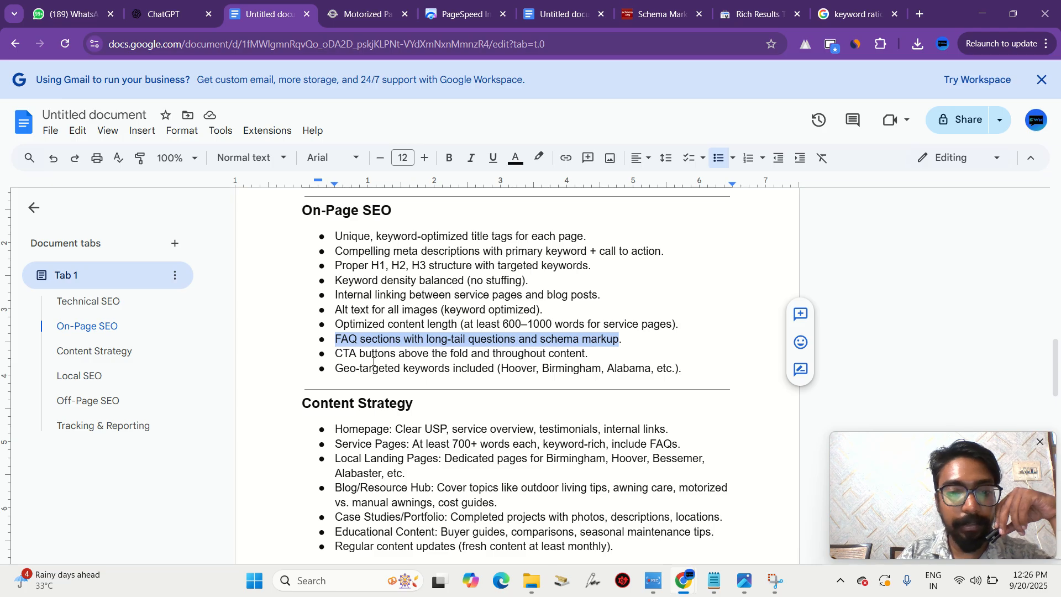
pyautogui.tripleClick(421, 371)
pyautogui.click(422, 371)
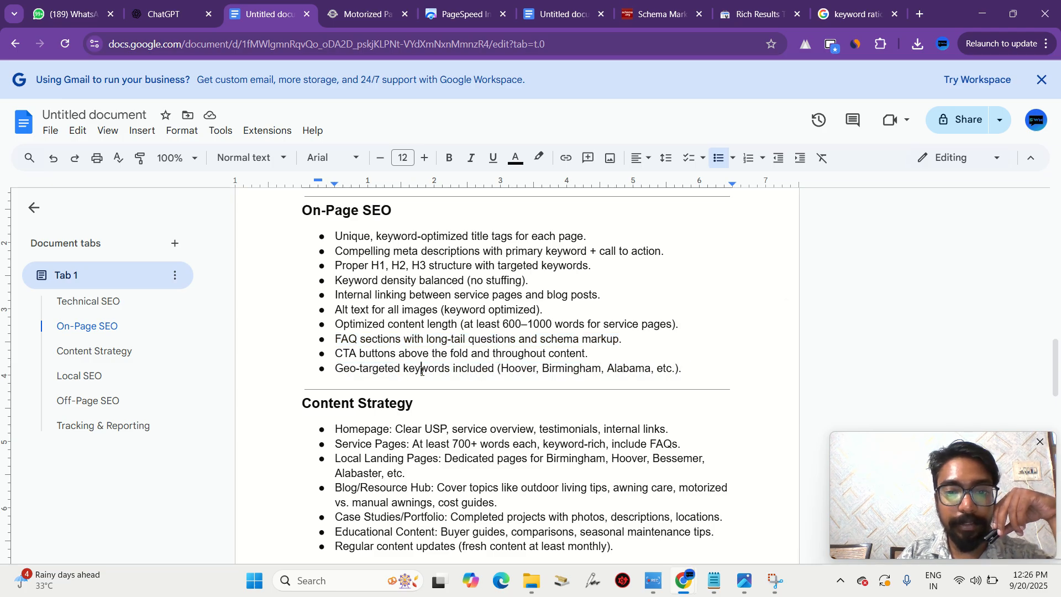
pyautogui.moveTo(503, 375); pyautogui.dragTo(672, 367)
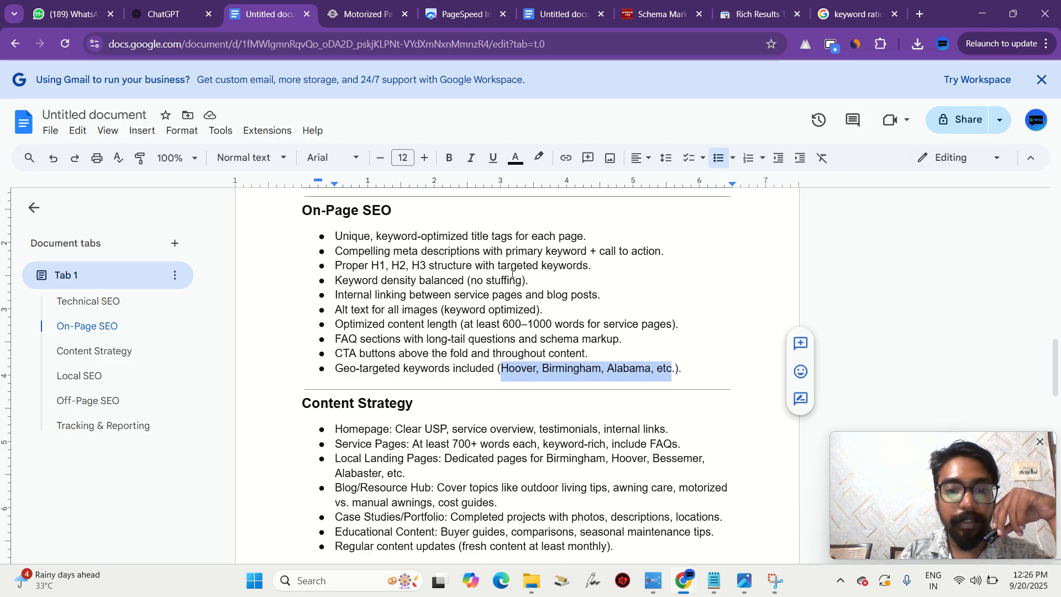
pyautogui.click(540, 365)
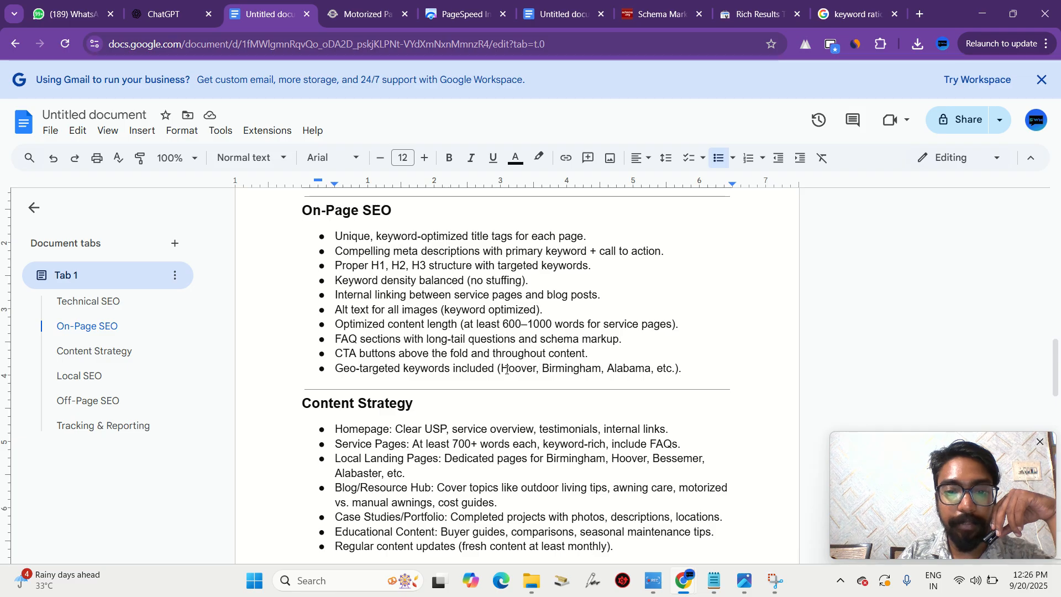
pyautogui.moveTo(503, 369)
pyautogui.mouseDown()
pyautogui.moveTo(685, 367)
pyautogui.moveTo(502, 354)
pyautogui.moveTo(499, 369)
pyautogui.mouseUp()
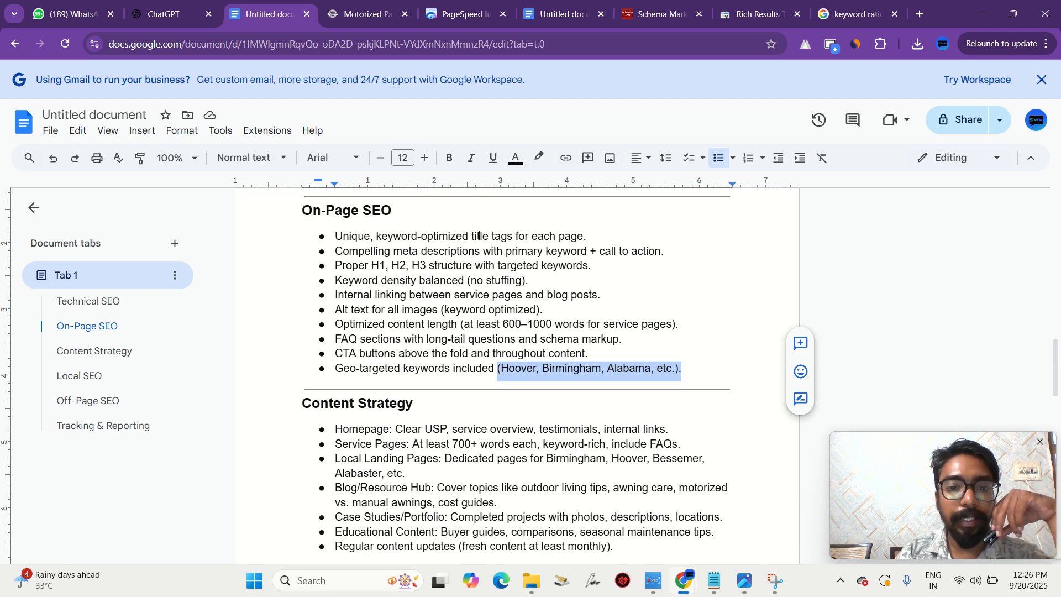
pyautogui.click(490, 251)
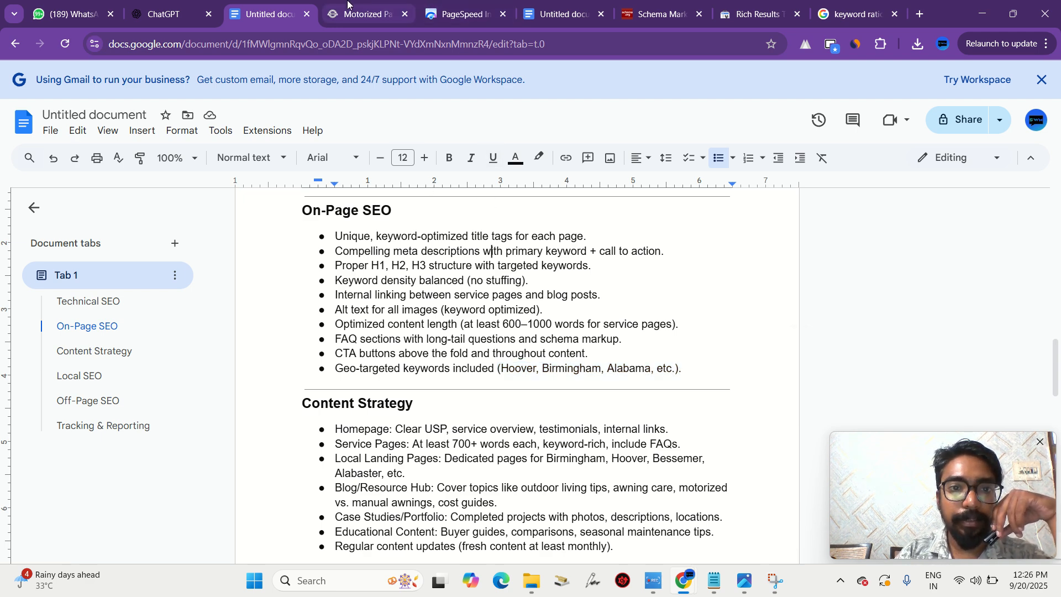
pyautogui.click(359, 14)
pyautogui.scroll(-12, 437, 353)
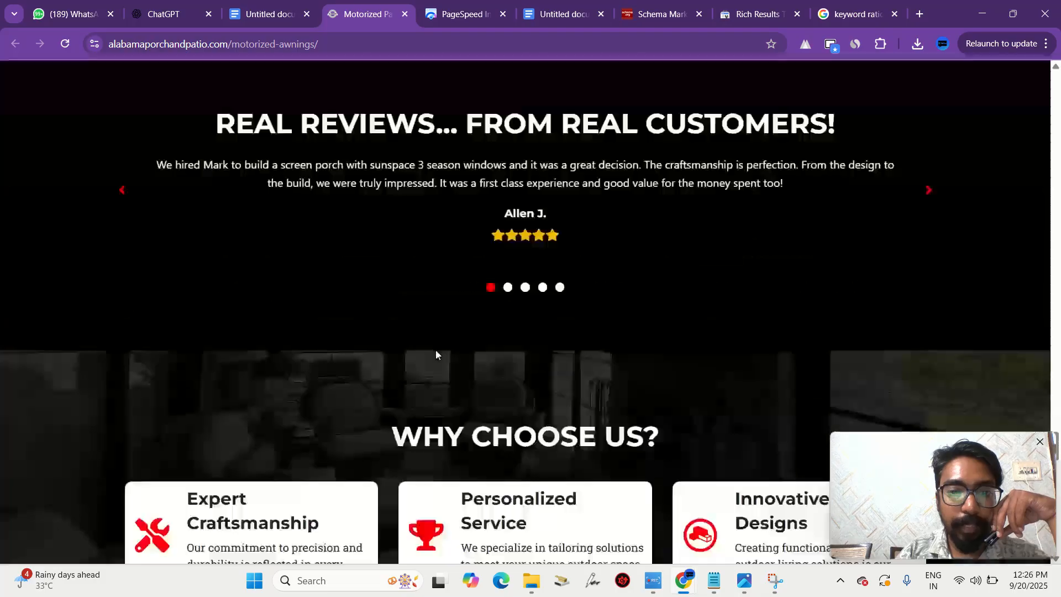
pyautogui.scroll(-15, 435, 353)
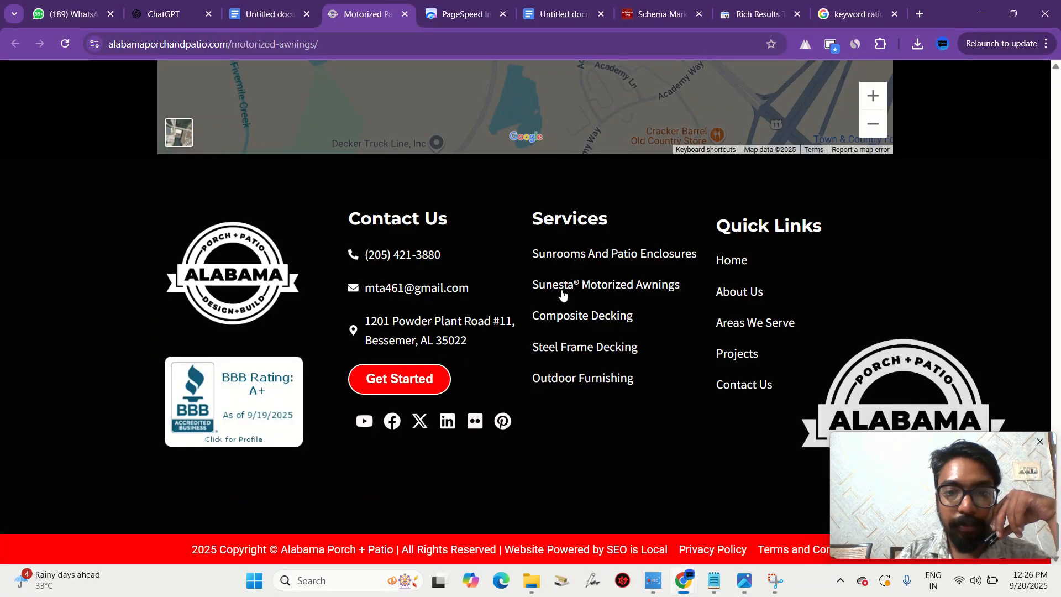
pyautogui.scroll(10, 531, 330)
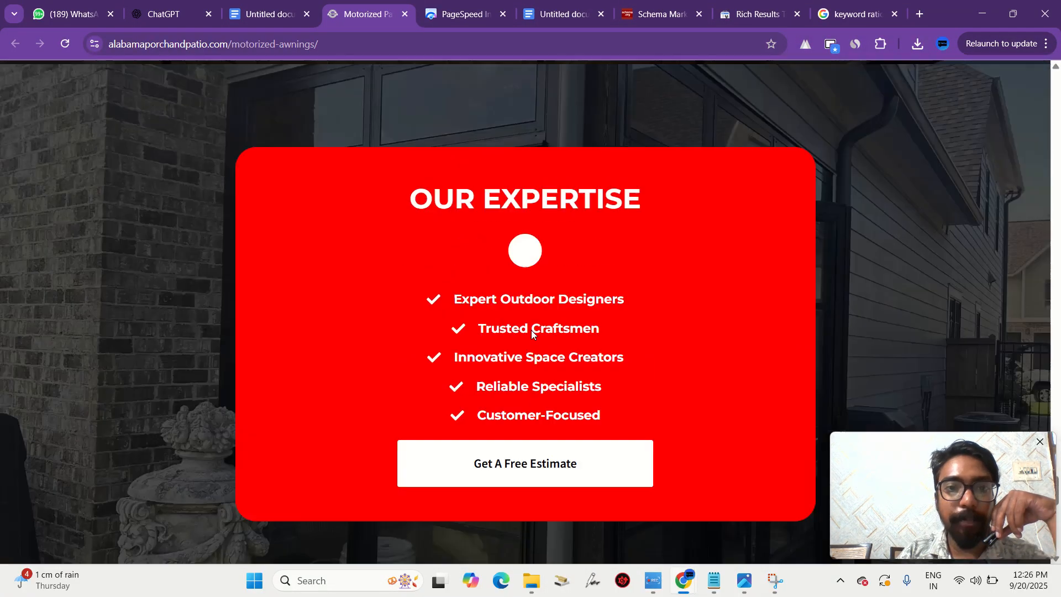
pyautogui.scroll(12, 531, 330)
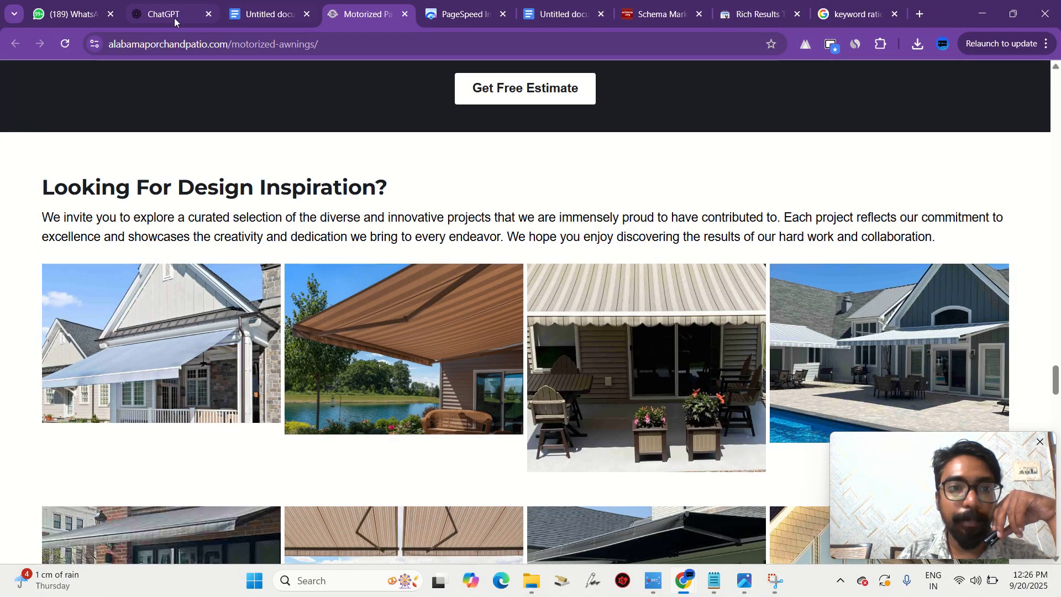
pyautogui.click(146, 46)
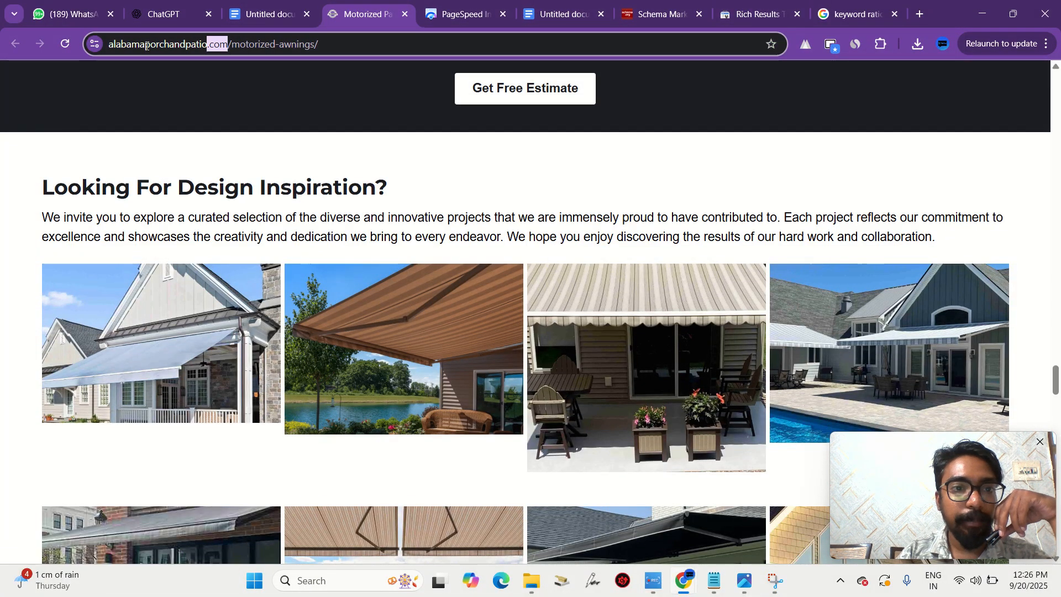
pyautogui.moveTo(147, 46); pyautogui.dragTo(56, 55)
pyautogui.hotkey('ctrl', 'c')
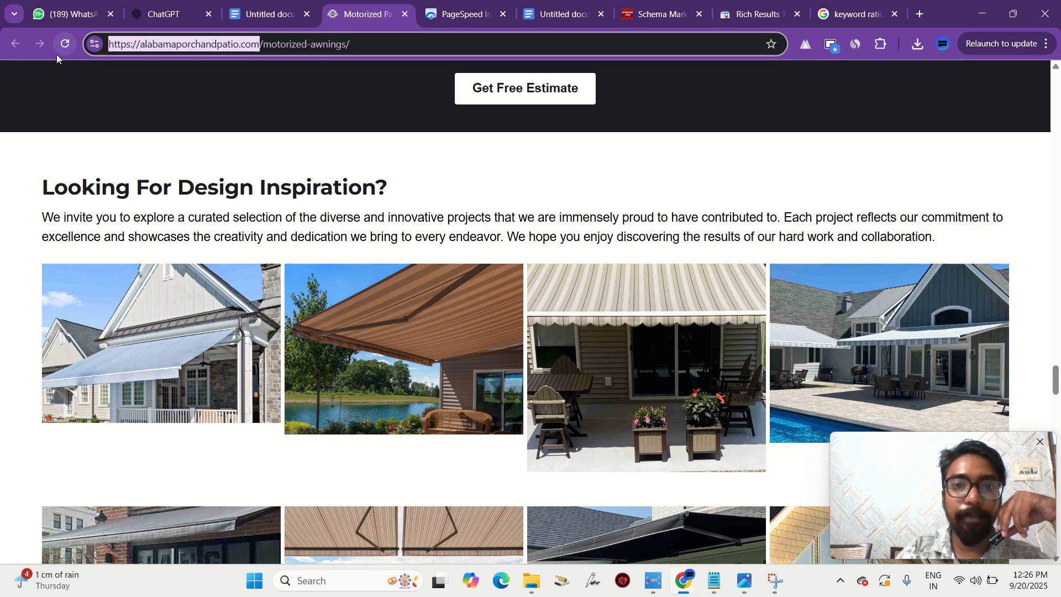
# - Load the site's sitemap index in place of the keyword search results, using the copied address followed by "/sitemap_index.xml"
pyautogui.click(558, 14)
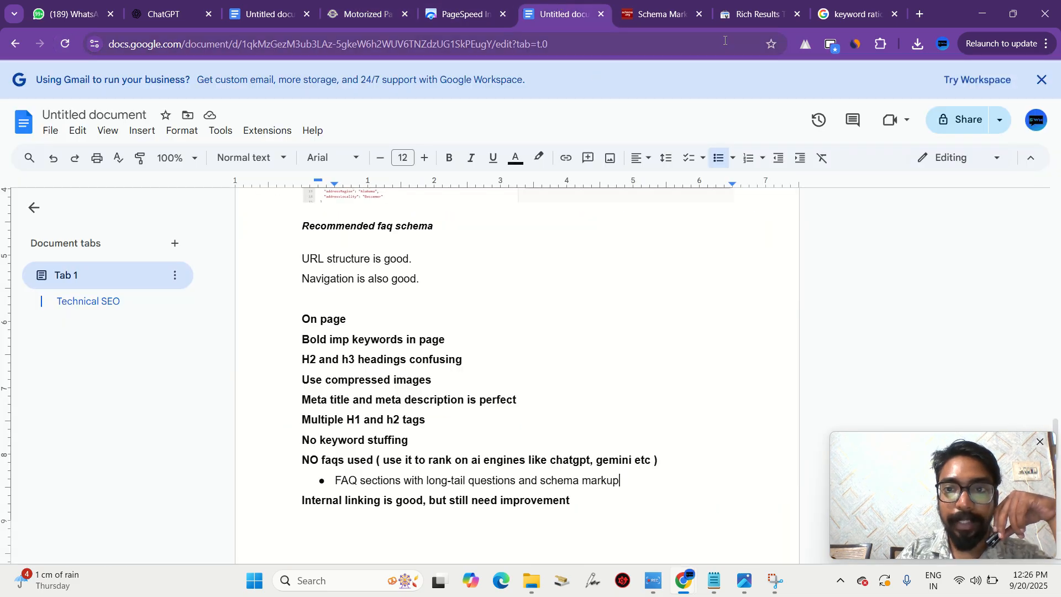
pyautogui.click(780, 13)
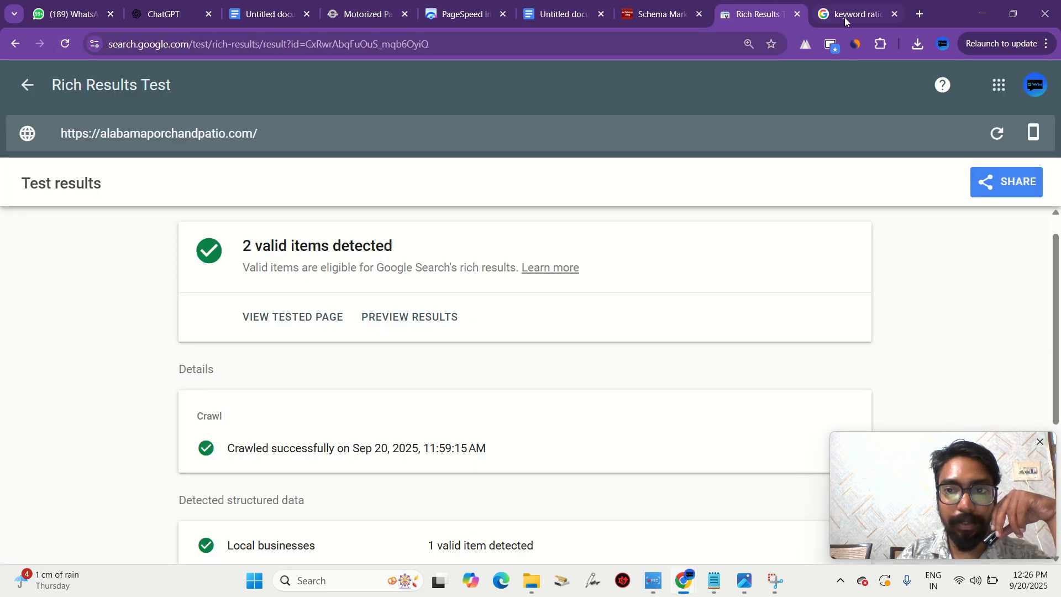
pyautogui.click(715, 43)
pyautogui.hotkey('ctrl', 'v')
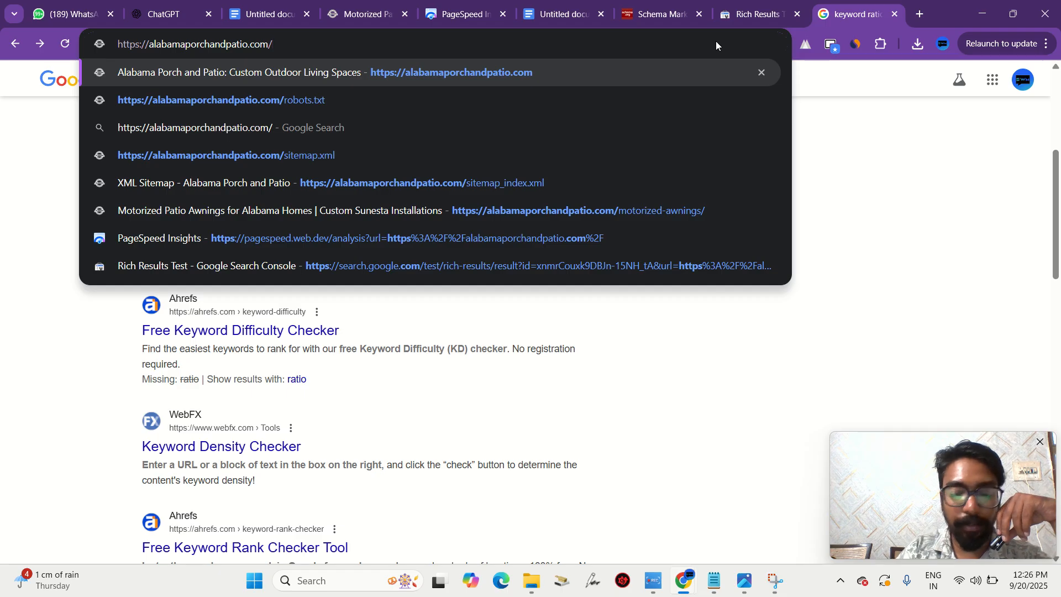
pyautogui.write('si')
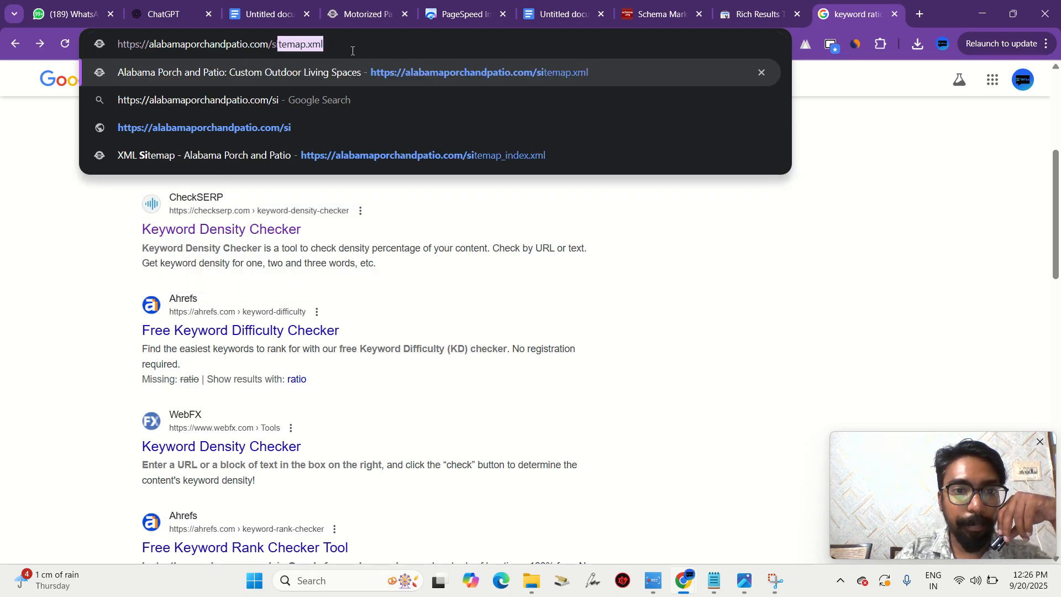
pyautogui.click(306, 46)
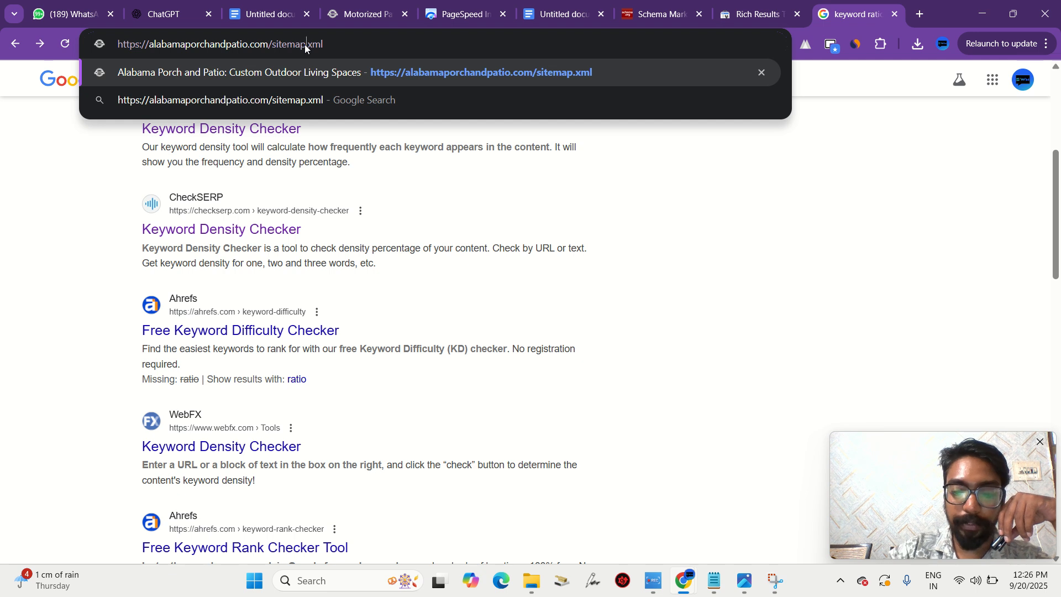
pyautogui.write('_ind')
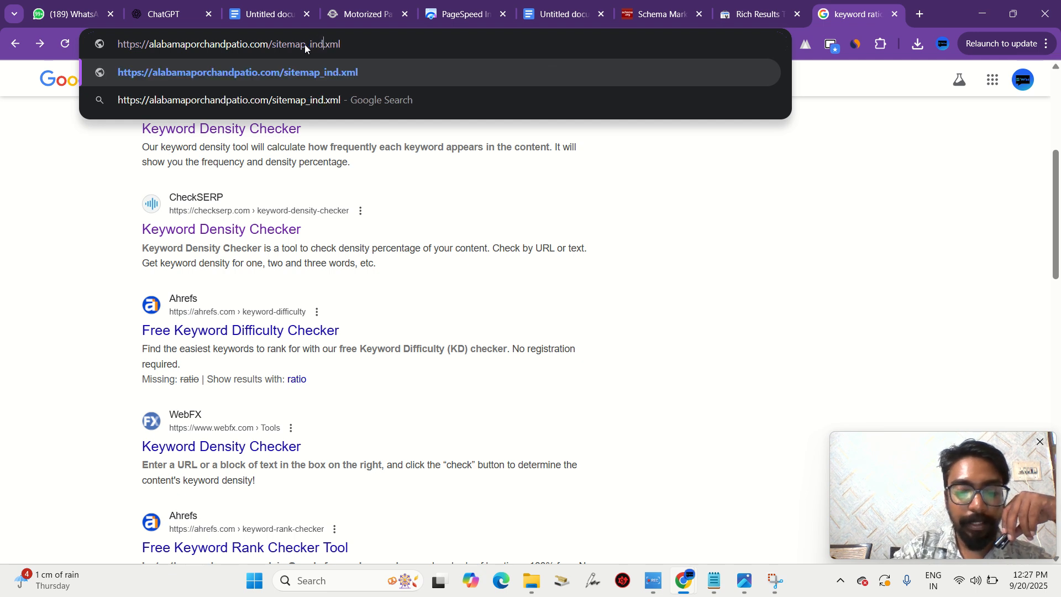
pyautogui.write('ex')
pyautogui.press('Return')
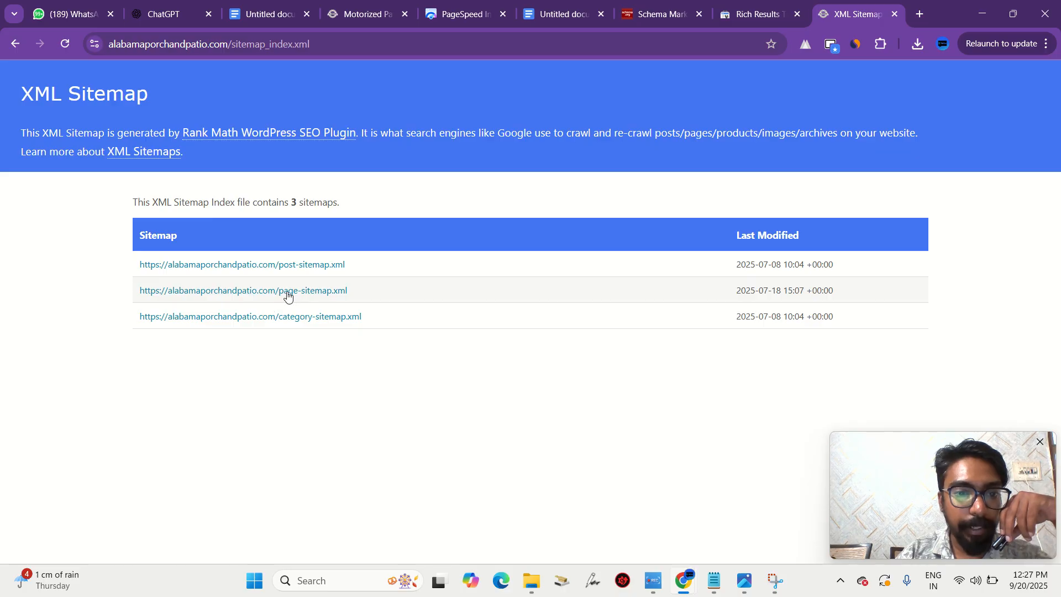
# - Open page-sitemap.xml from the sitemap index and examine the listed page URLs for service pages and city-specific landing pages
pyautogui.click(280, 297)
pyautogui.scroll(-5, 304, 360)
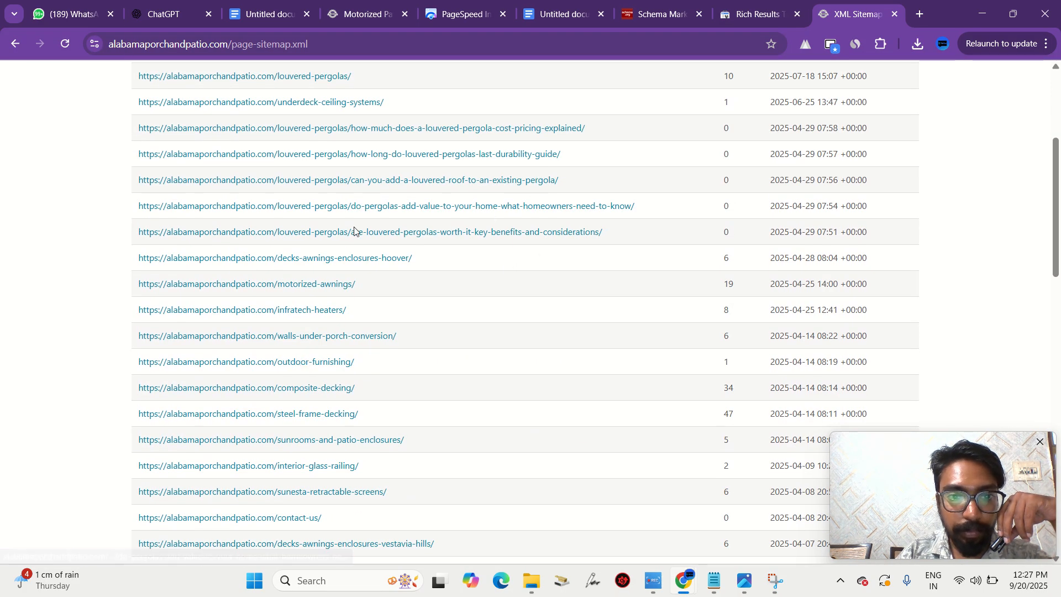
pyautogui.scroll(-2, 326, 293)
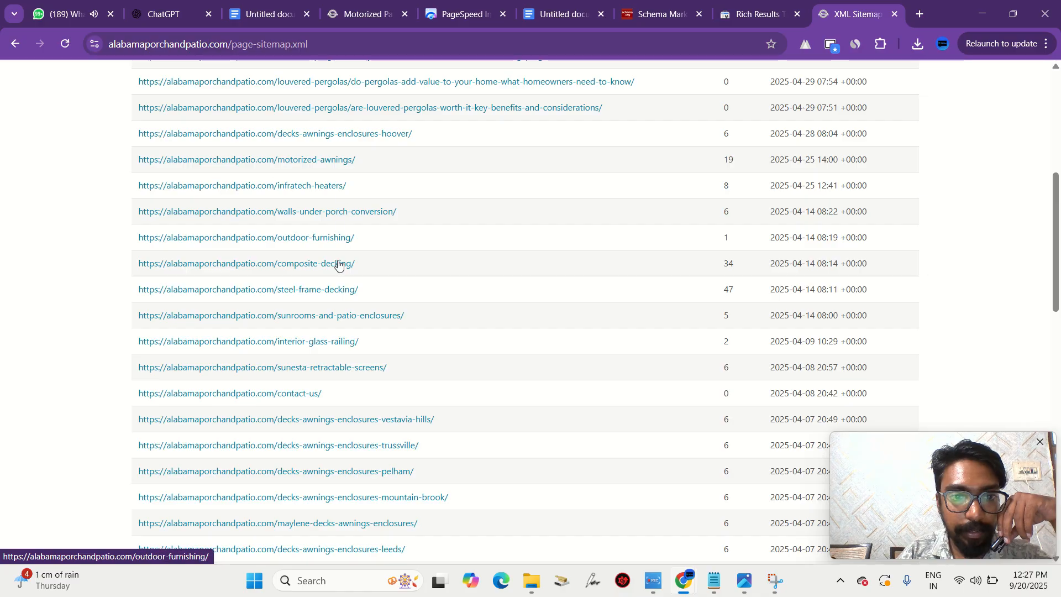
pyautogui.scroll(-2, 353, 270)
pyautogui.scroll(-3, 354, 271)
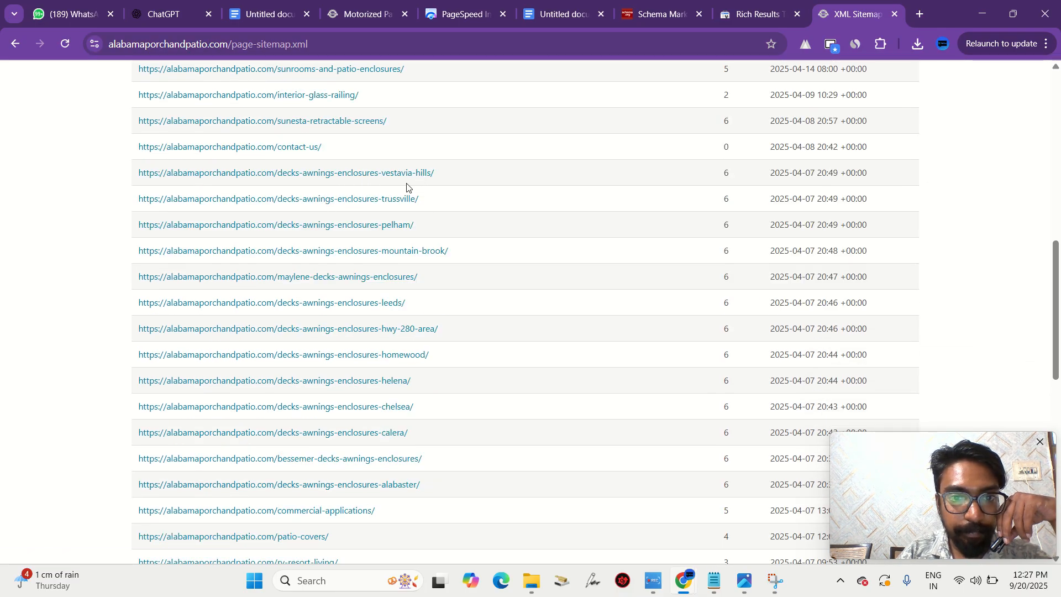
pyautogui.scroll(-1, 393, 216)
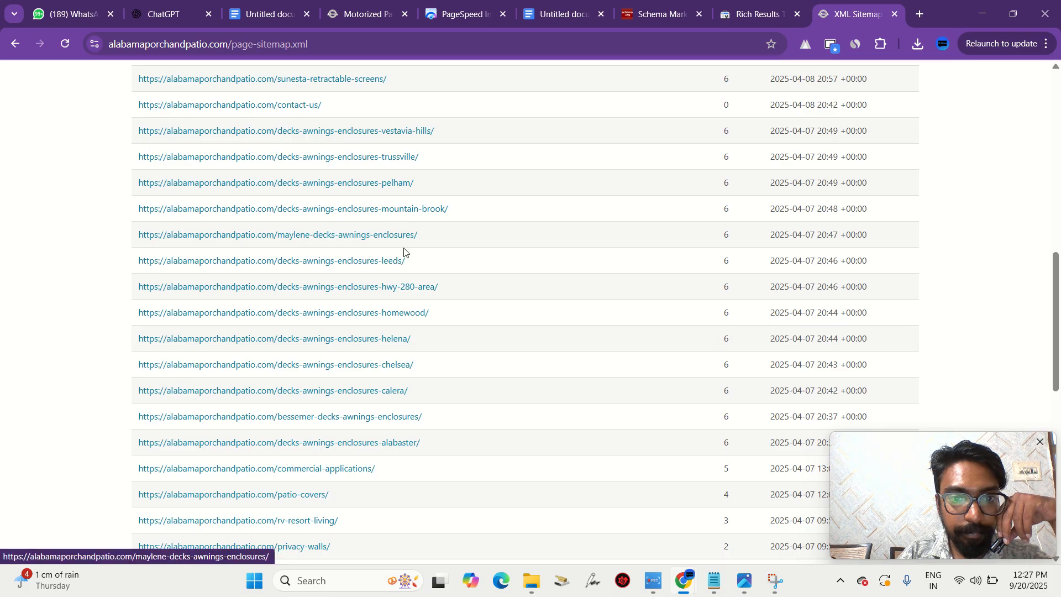
pyautogui.scroll(-1, 407, 297)
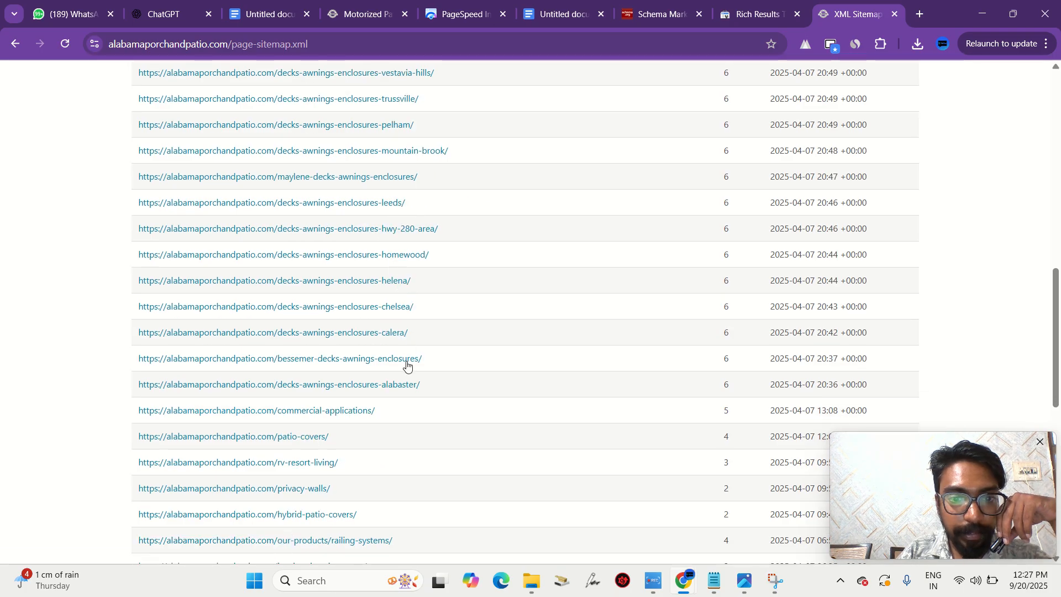
pyautogui.scroll(-2, 407, 366)
pyautogui.scroll(-1, 407, 365)
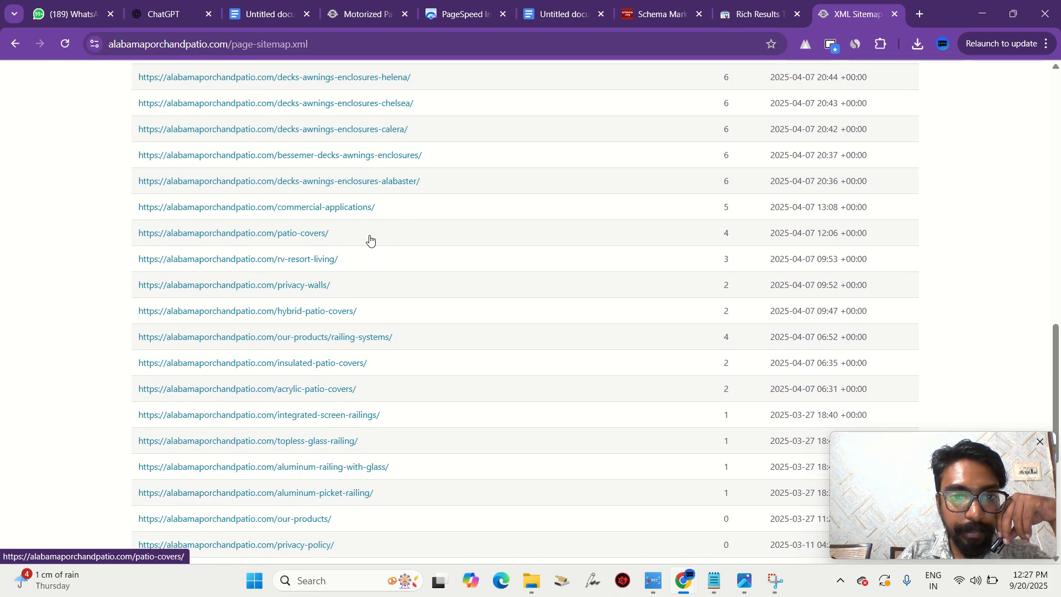
pyautogui.scroll(-1, 373, 240)
pyautogui.scroll(-3, 373, 239)
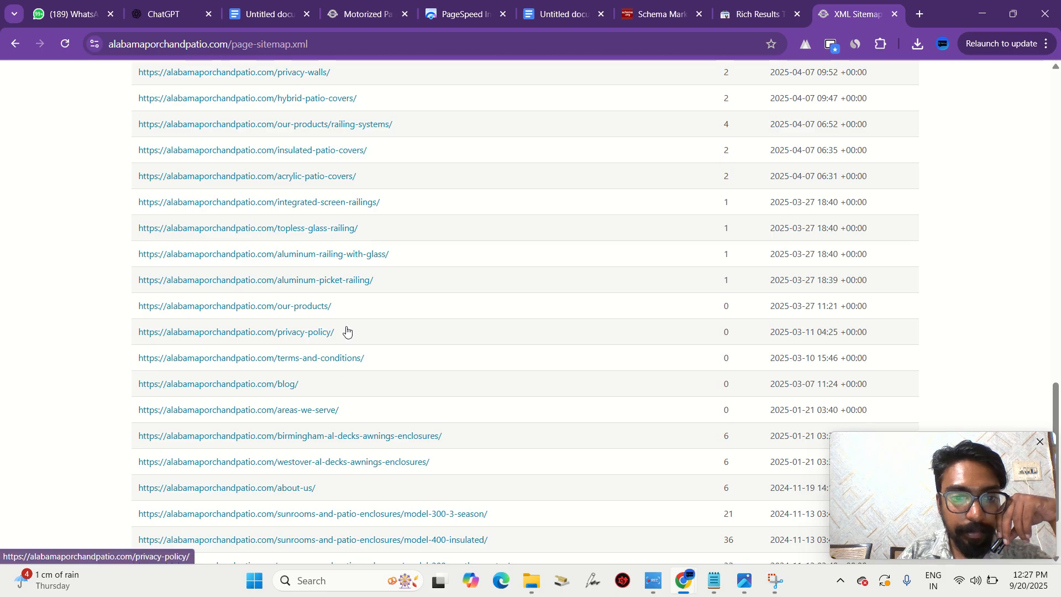
pyautogui.scroll(-2, 346, 331)
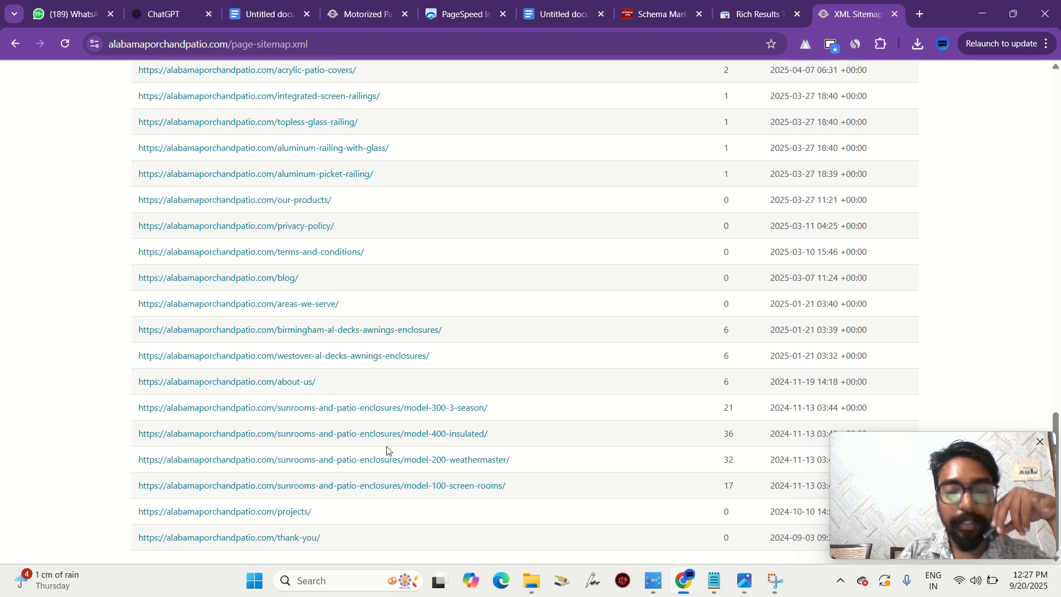
pyautogui.scroll(20, 406, 137)
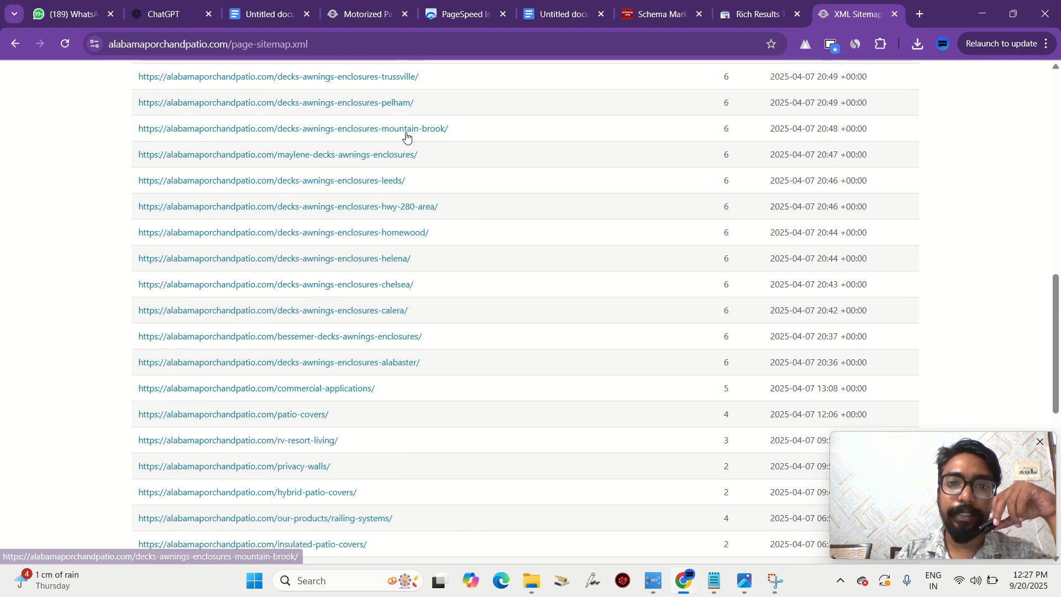
# - Review the Content Strategy items in the SEO checklist document, including the homepage USP and service page points, alongside the motorized awnings page
pyautogui.click(365, 13)
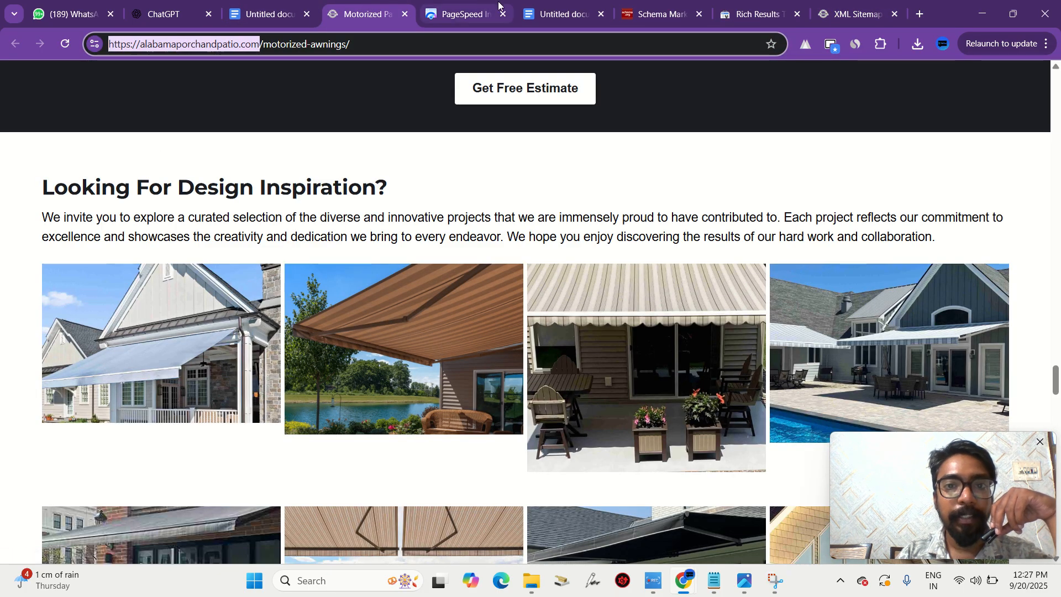
pyautogui.click(547, 8)
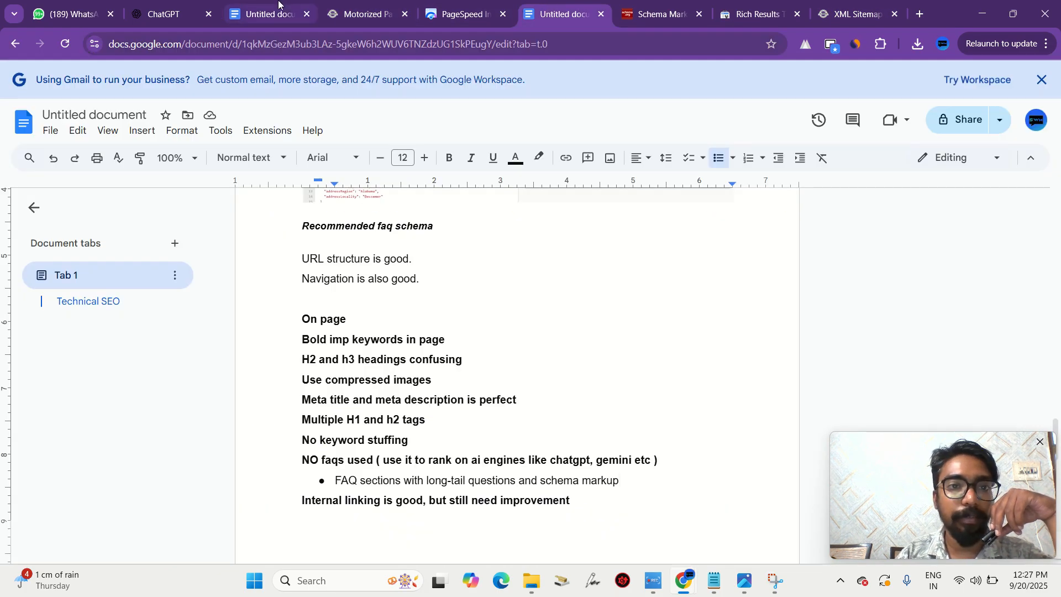
pyautogui.click(265, 14)
pyautogui.scroll(-3, 410, 374)
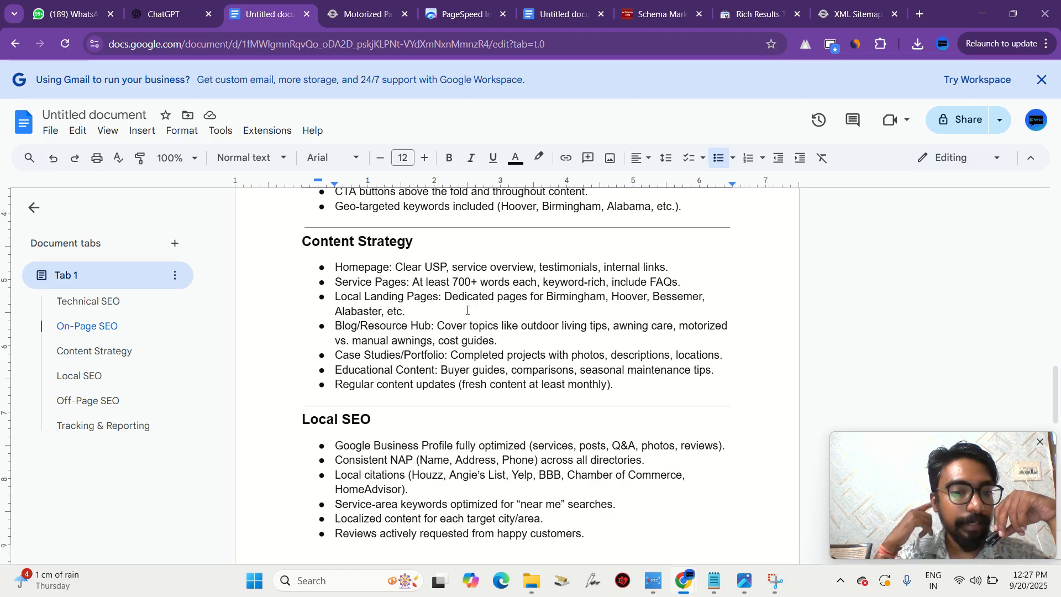
pyautogui.moveTo(467, 310); pyautogui.dragTo(457, 282)
pyautogui.click(458, 282)
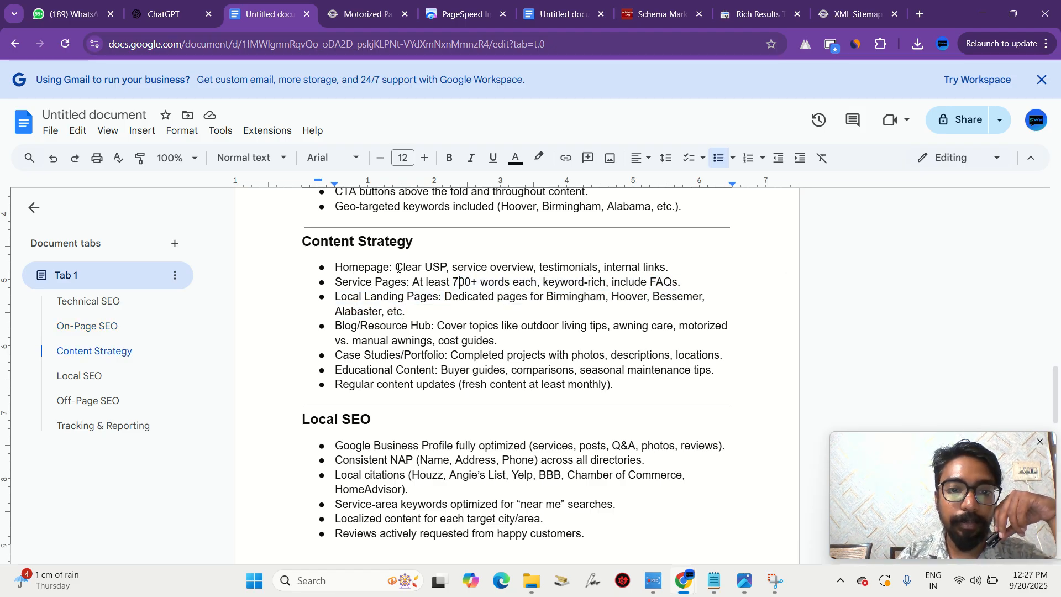
pyautogui.moveTo(398, 268); pyautogui.dragTo(449, 268)
pyautogui.click(453, 268)
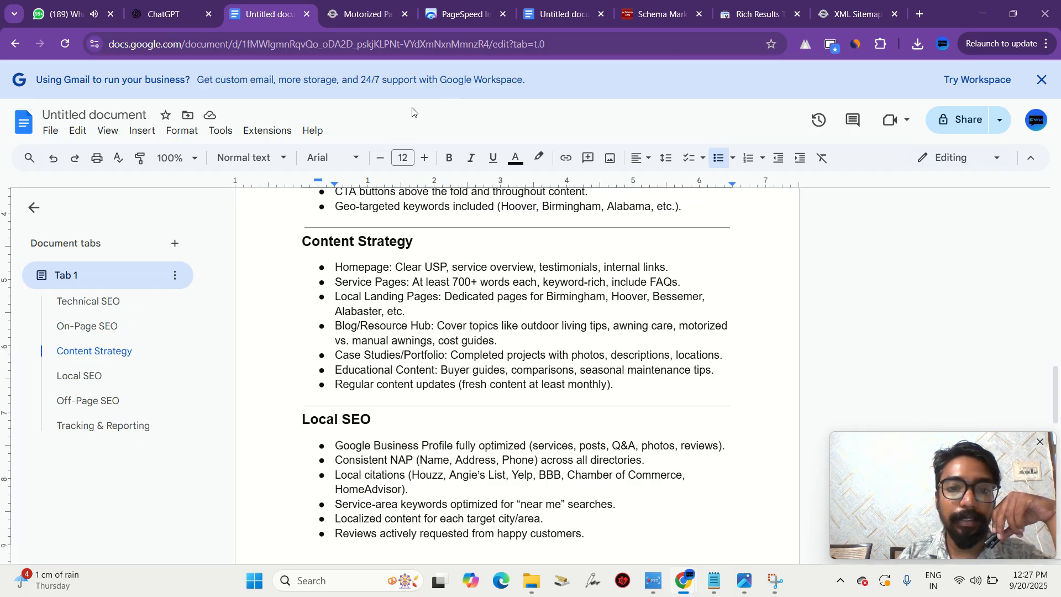
pyautogui.click(362, 22)
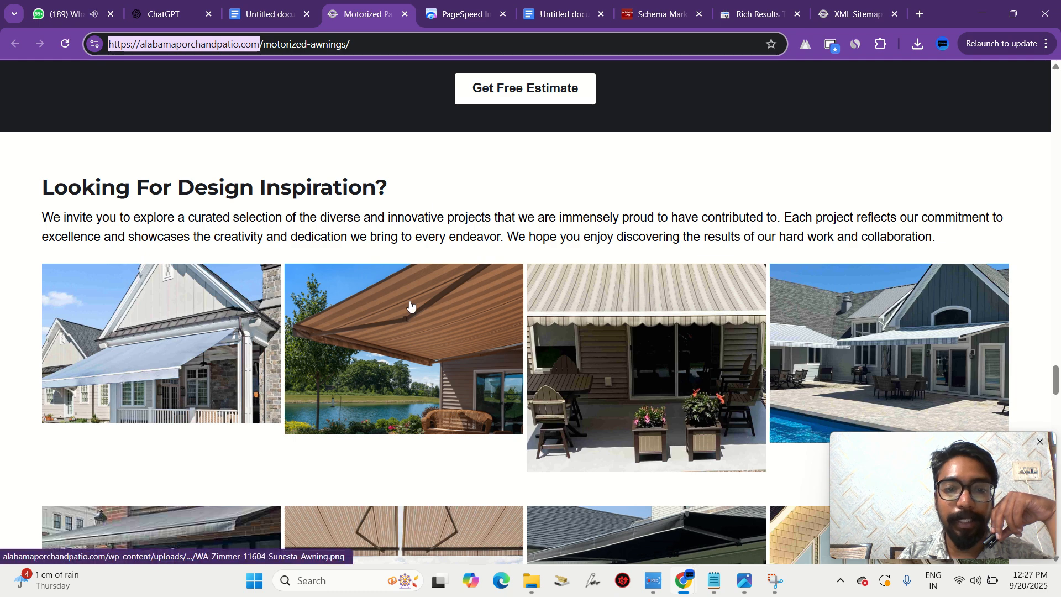
pyautogui.click(279, 3)
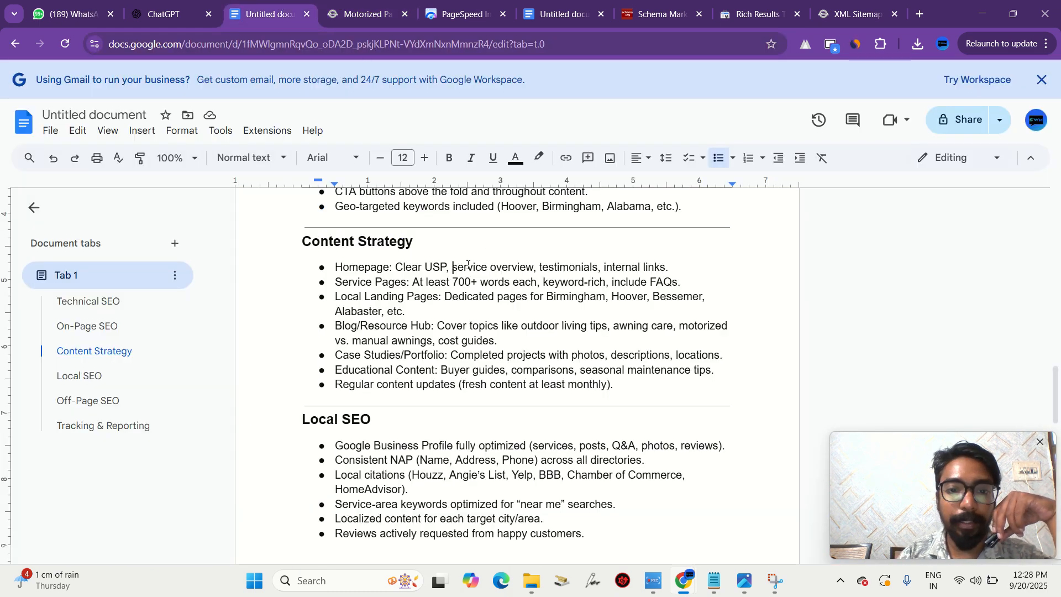
# - Insert a page break after the internal linking note in the audit document and write "FOR BETTER RANKING" on the new page
pyautogui.click(551, 3)
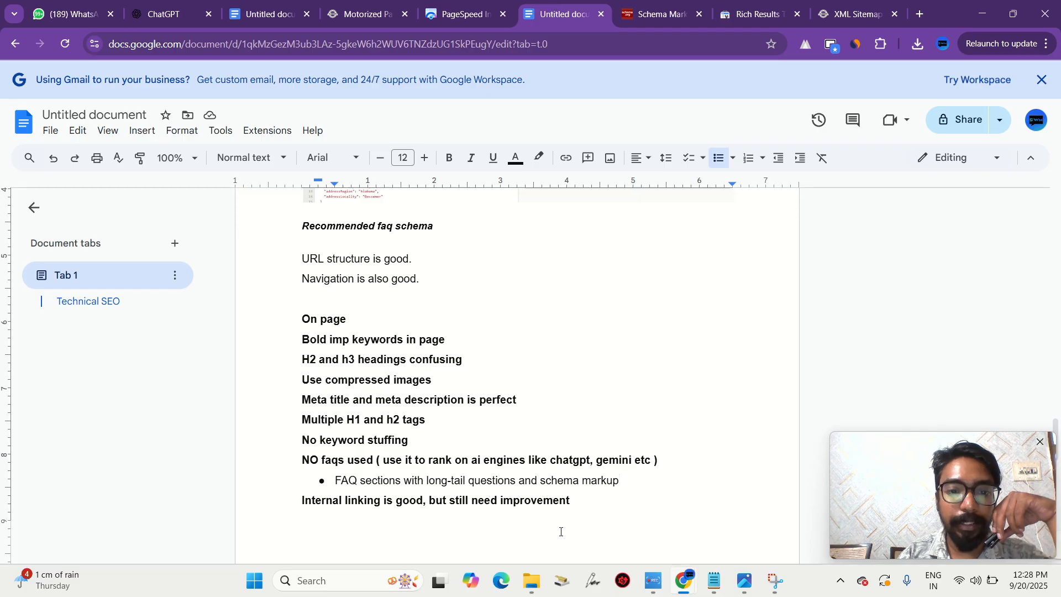
pyautogui.click(605, 506)
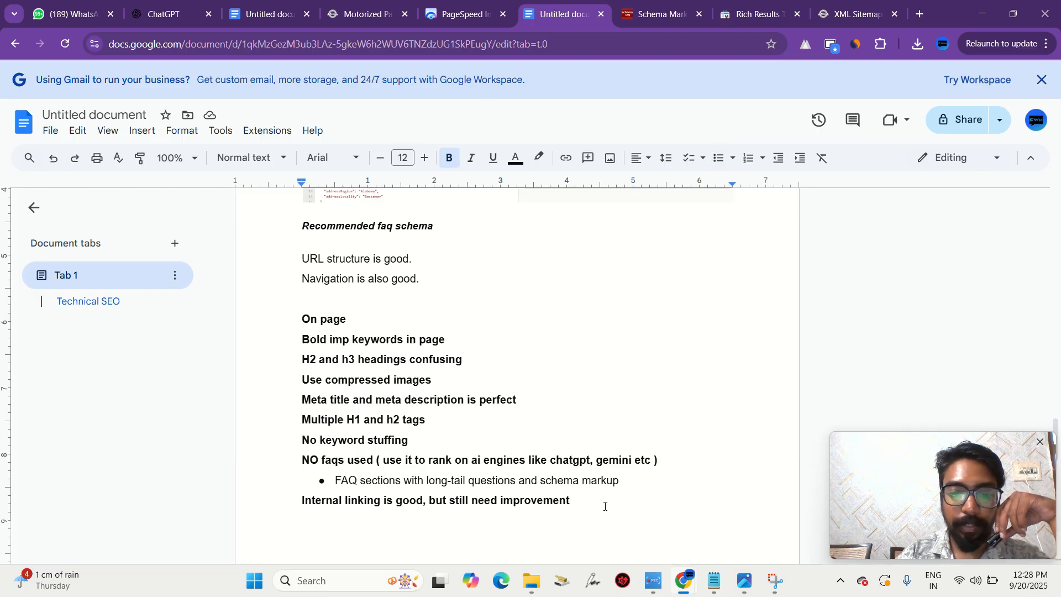
pyautogui.hotkey('ctrl', 'Return')
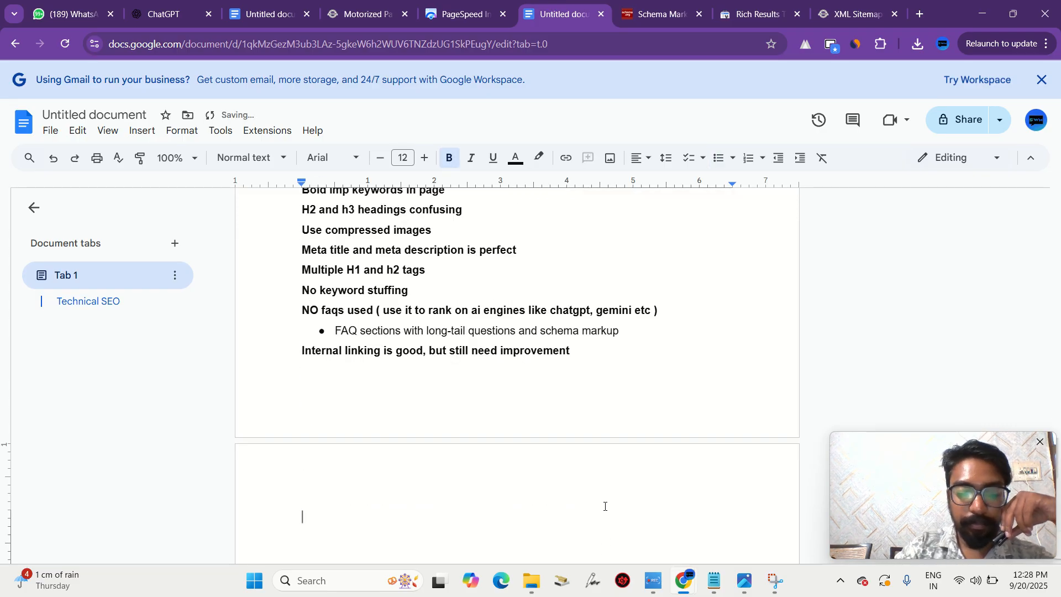
pyautogui.write('FOR BE')
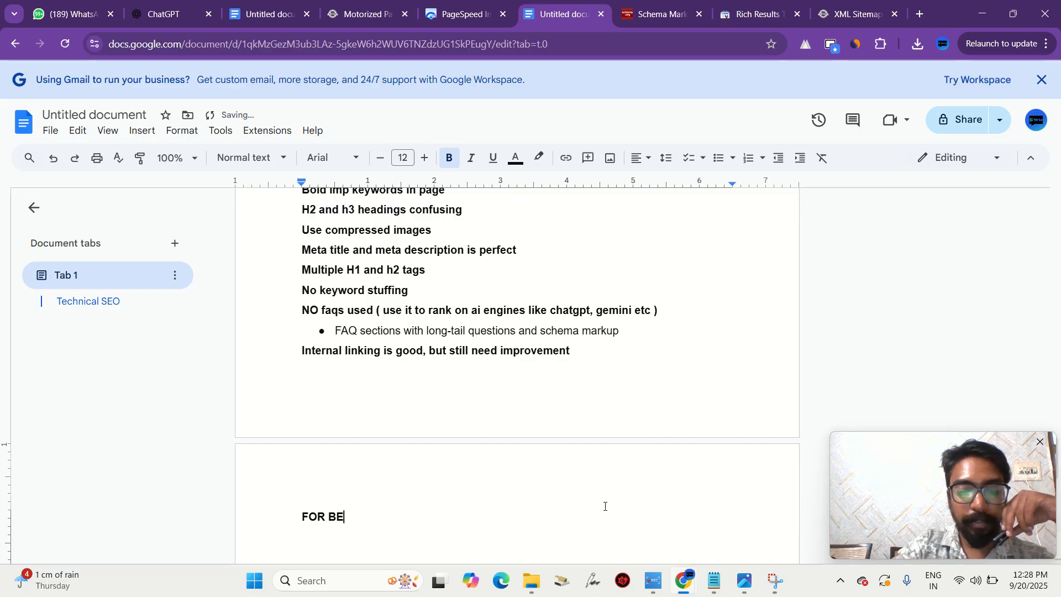
pyautogui.write('TTER RANKING')
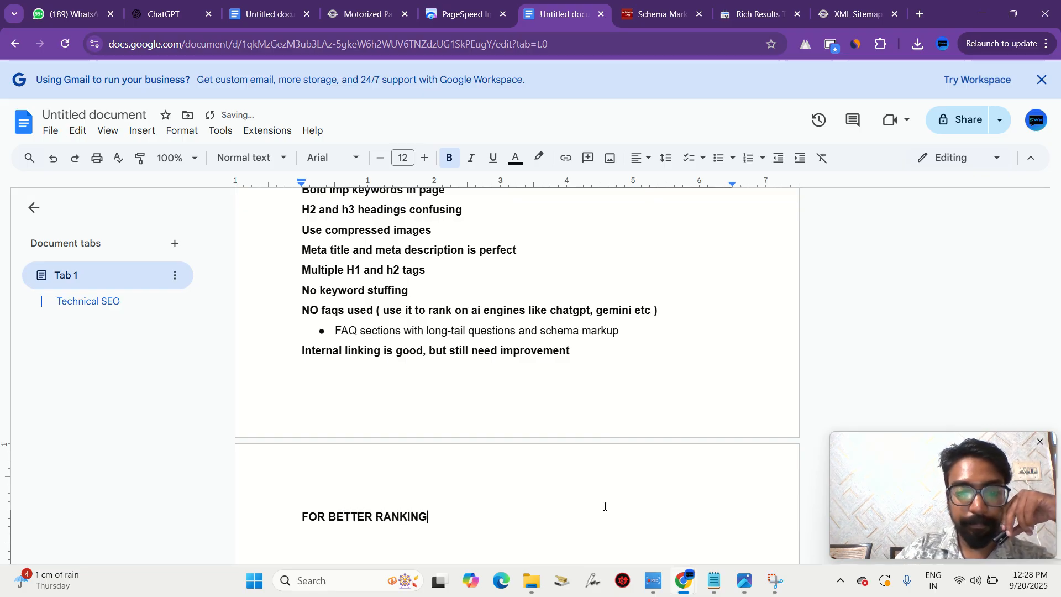
pyautogui.press('Return')
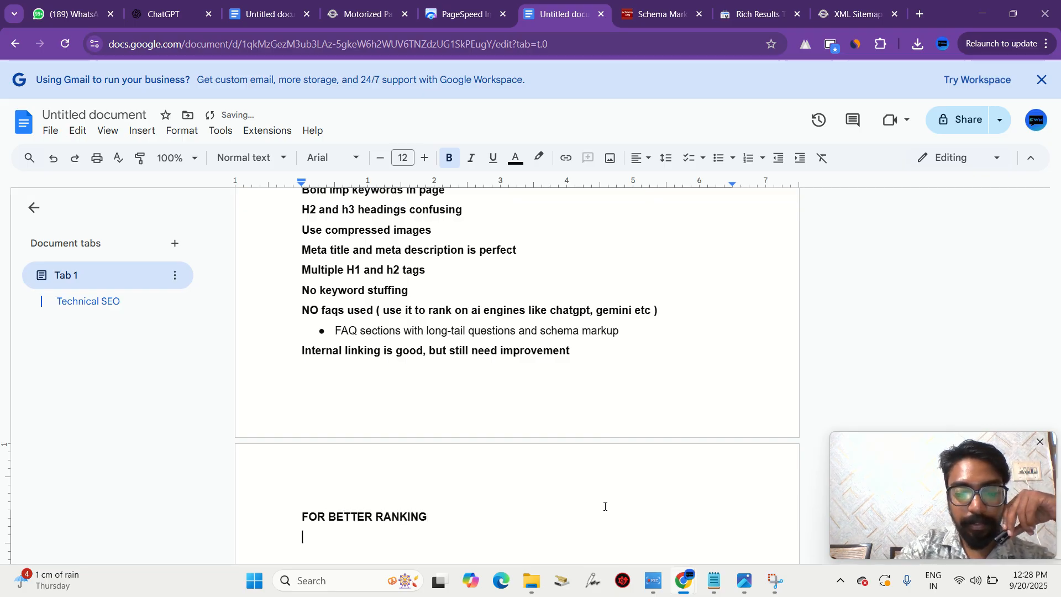
# - Add the recommendation "Include video reviews" on its own line under the FOR BETTER RANKING heading
pyautogui.write('incluyd')
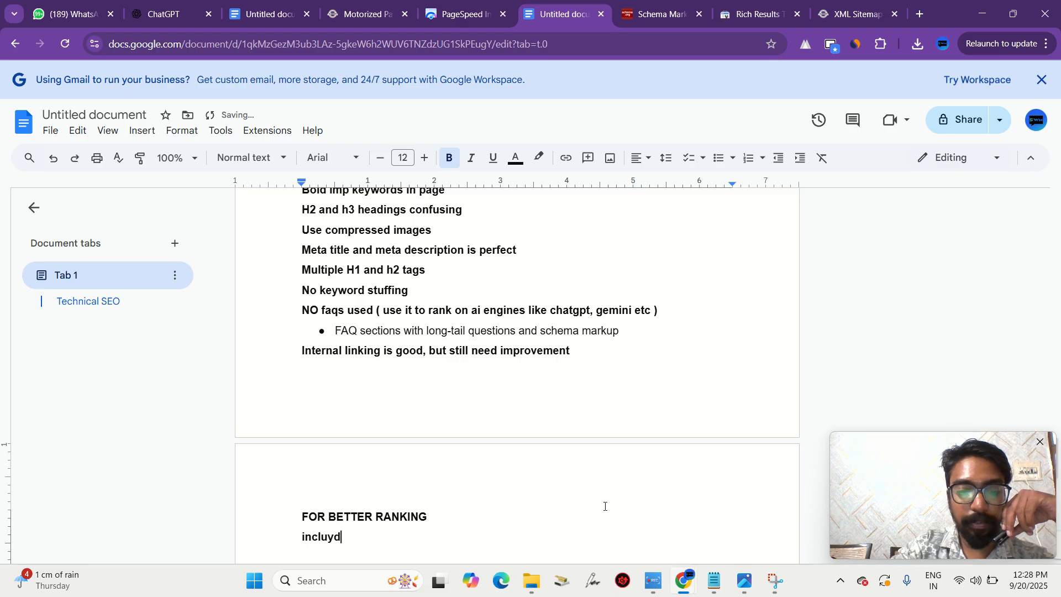
pyautogui.press('BackSpace')
pyautogui.press('BackSpace')
pyautogui.write('de v')
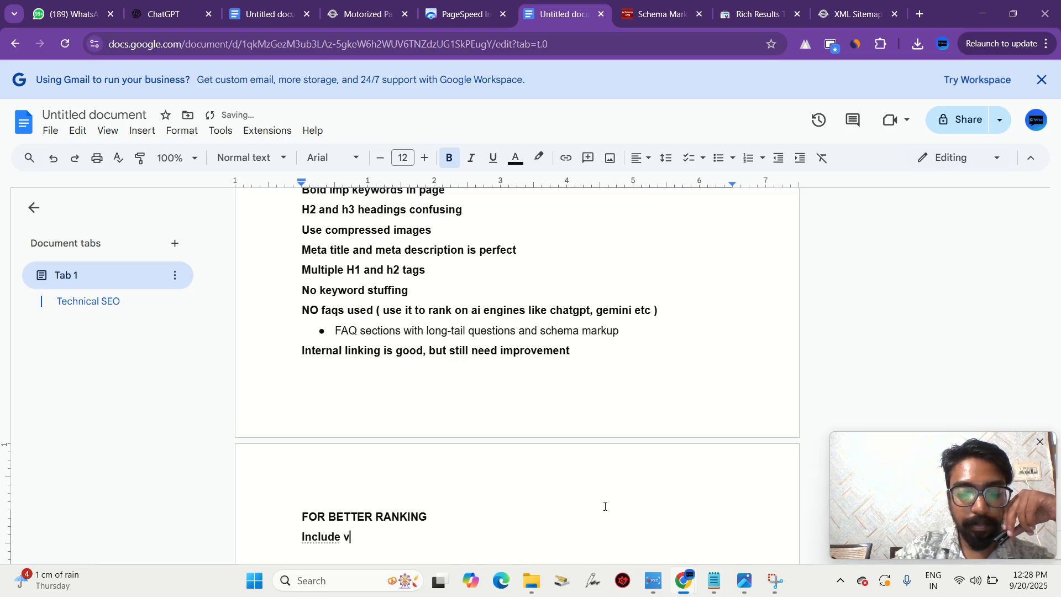
pyautogui.write('ifdeo')
pyautogui.press('BackSpace')
pyautogui.press('BackSpace')
pyautogui.press('BackSpace')
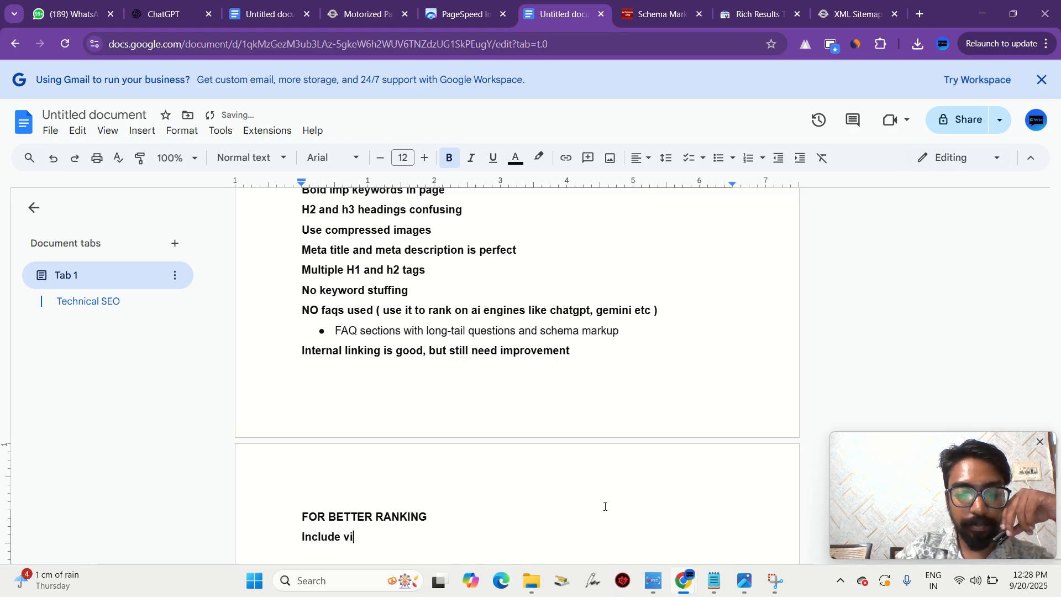
pyautogui.write('deo schem')
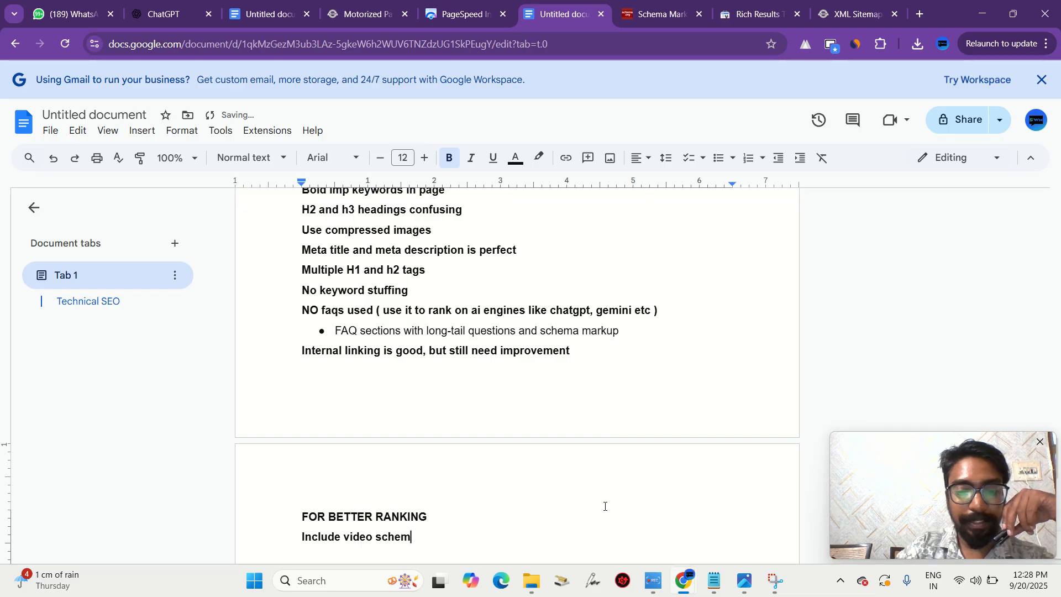
pyautogui.press('BackSpace')
pyautogui.press('BackSpace')
pyautogui.press('BackSpace')
pyautogui.press('BackSpace')
pyautogui.press('BackSpace')
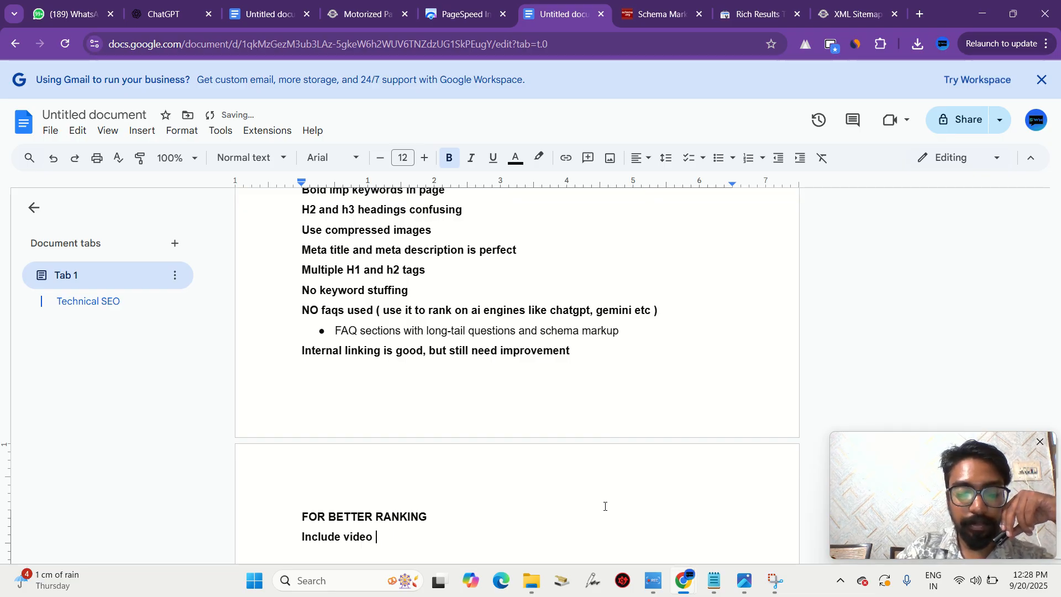
pyautogui.write('revi')
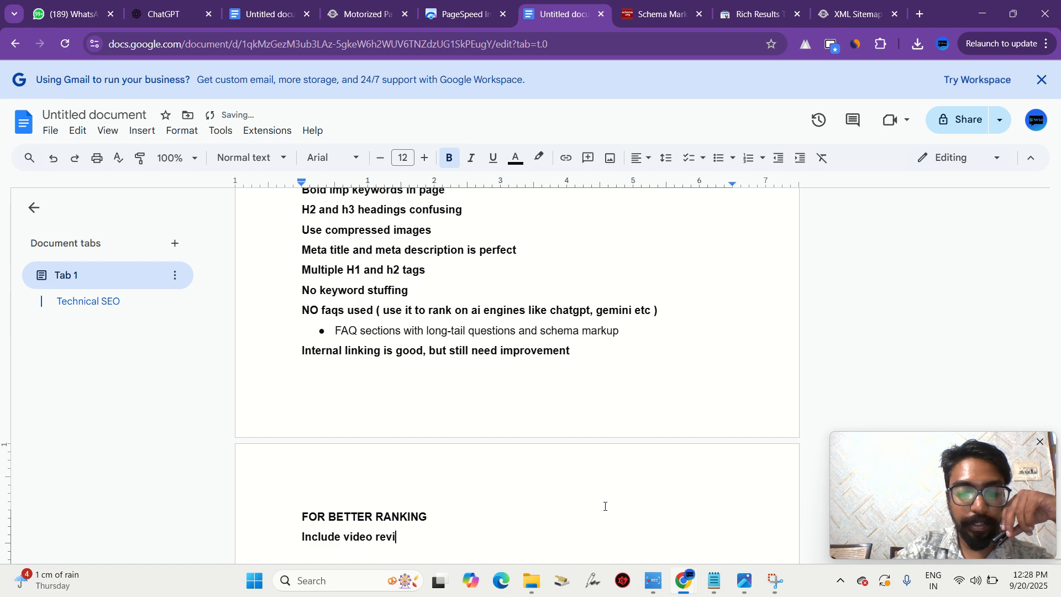
pyautogui.write('ews')
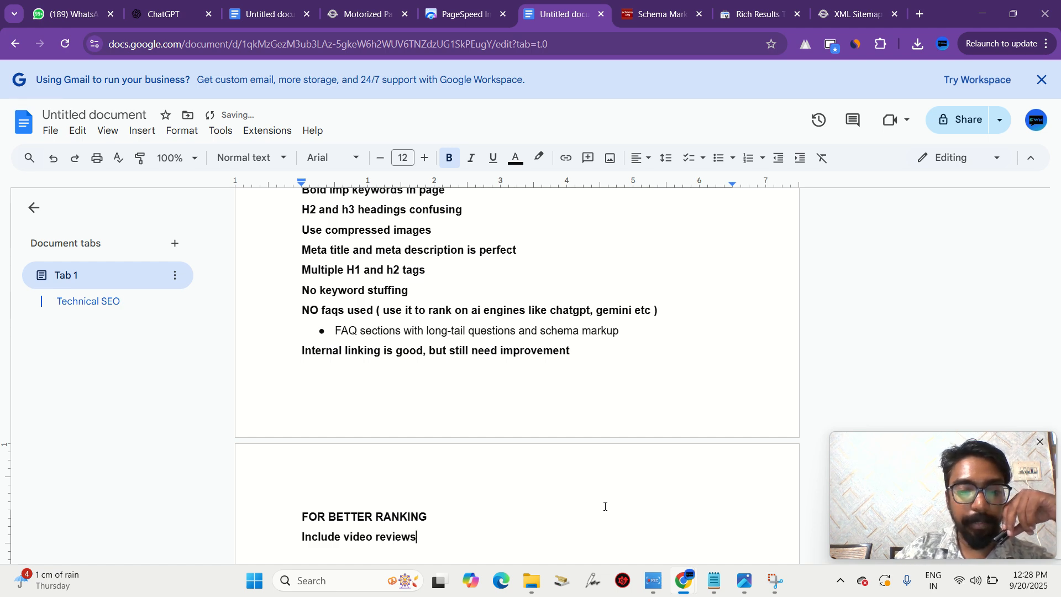
pyautogui.press('Return')
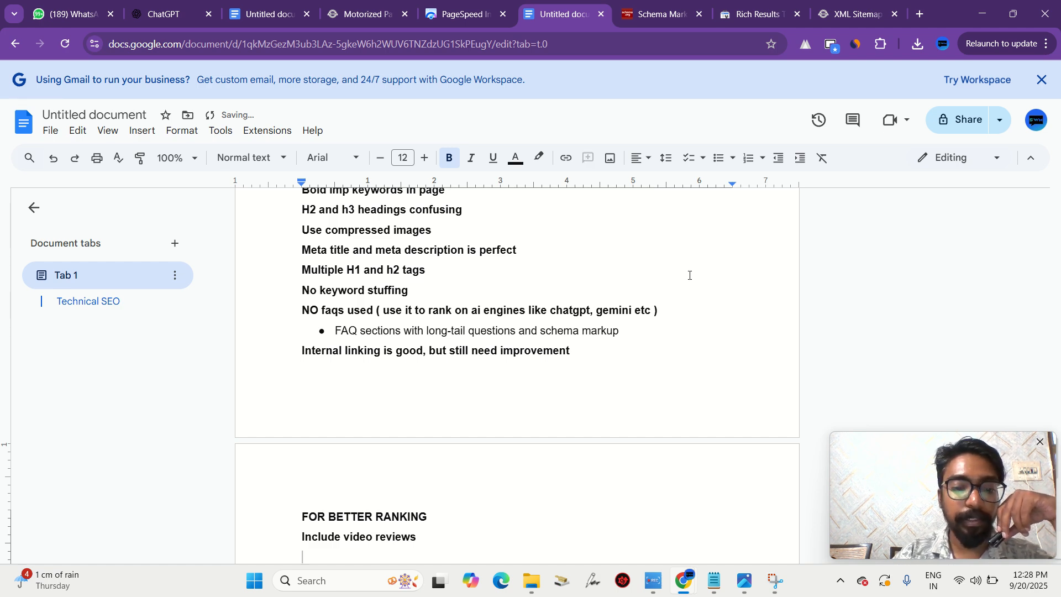
# - Check the motorized awnings page, then review the checklist's Content Strategy section, highlighting the 700+ words guideline for service pages
pyautogui.click(365, 14)
pyautogui.scroll(-2, 439, 343)
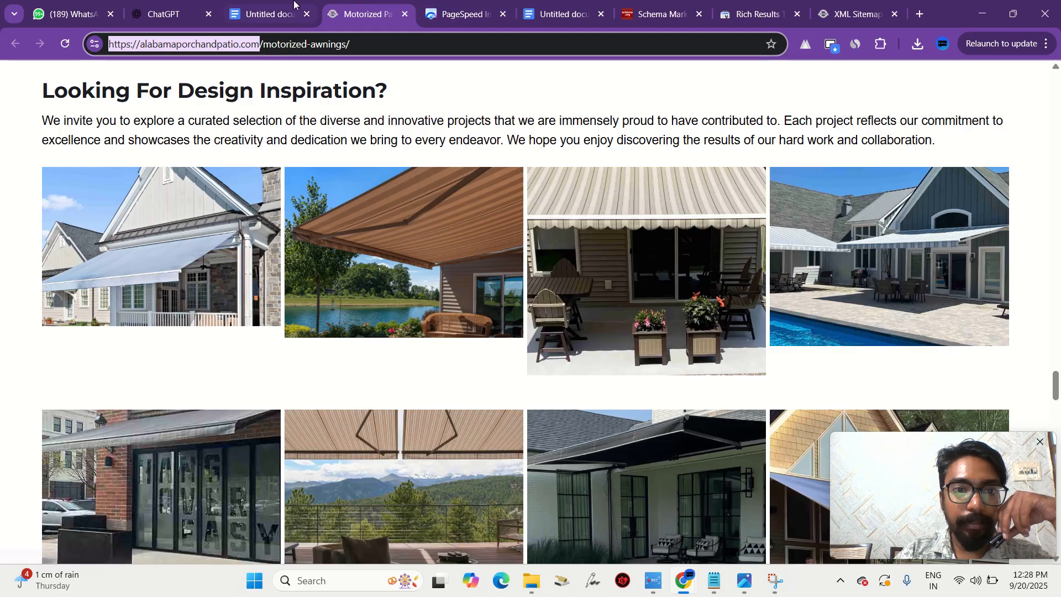
pyautogui.click(265, 14)
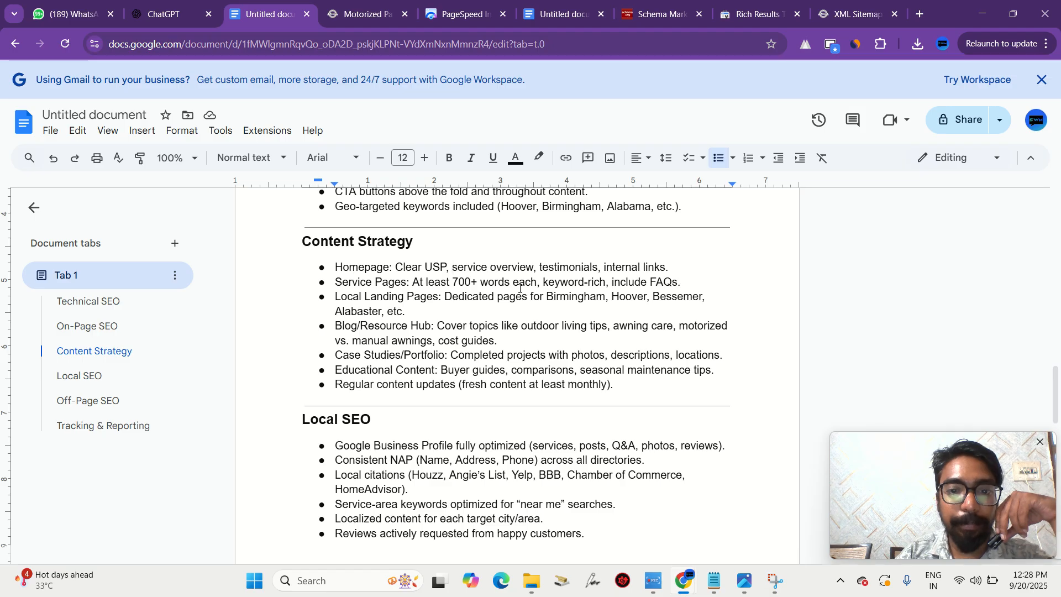
pyautogui.scroll(-1, 519, 288)
pyautogui.moveTo(452, 247); pyautogui.dragTo(500, 247)
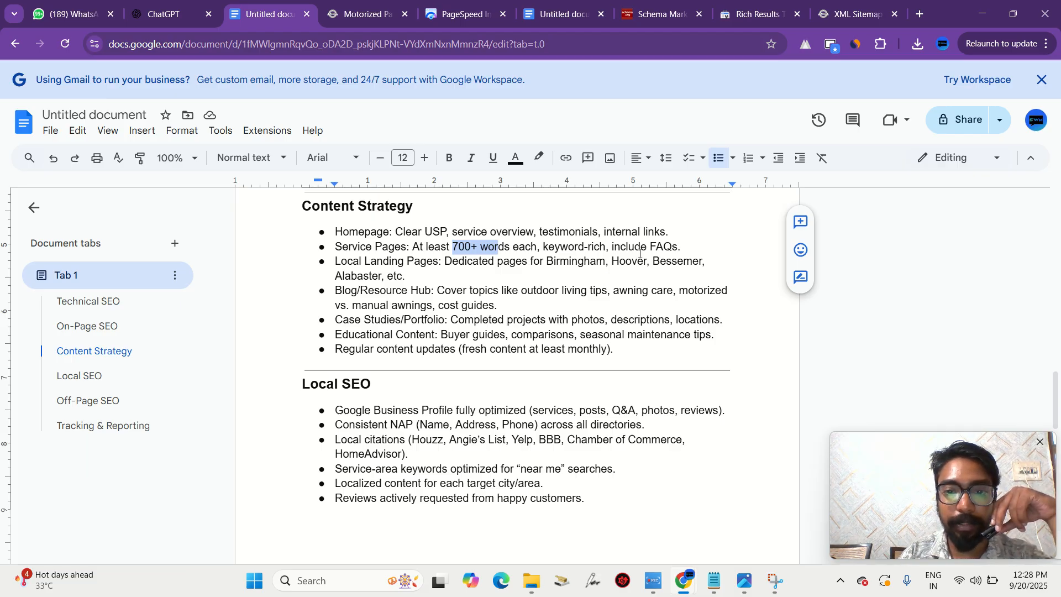
# - In the audit document, write "In most pages their article length is below 500" on the line below the video reviews recommendation
pyautogui.click(553, 12)
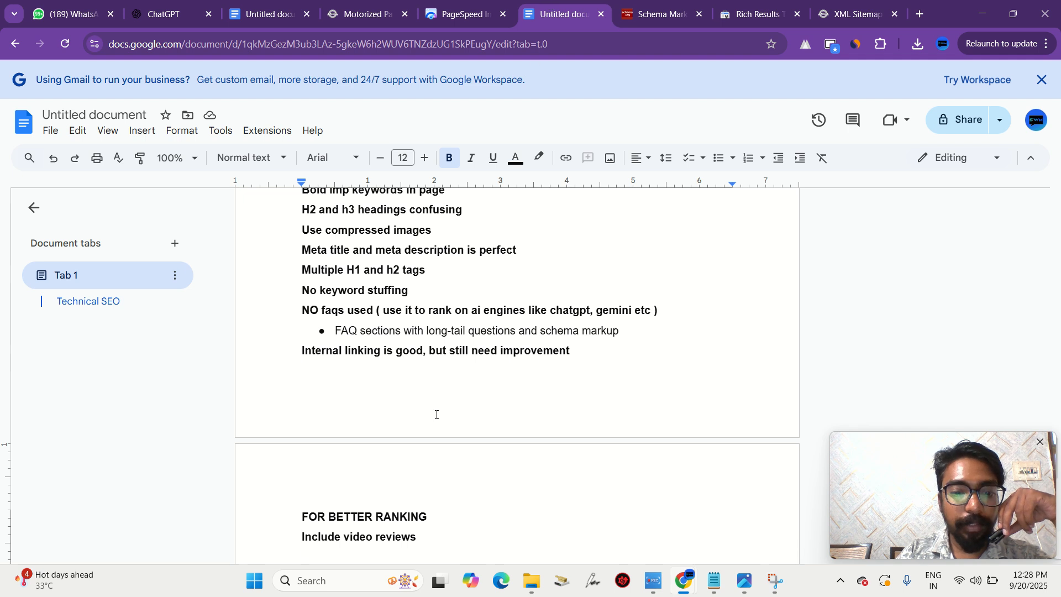
pyautogui.scroll(-2, 435, 414)
pyautogui.write('In ')
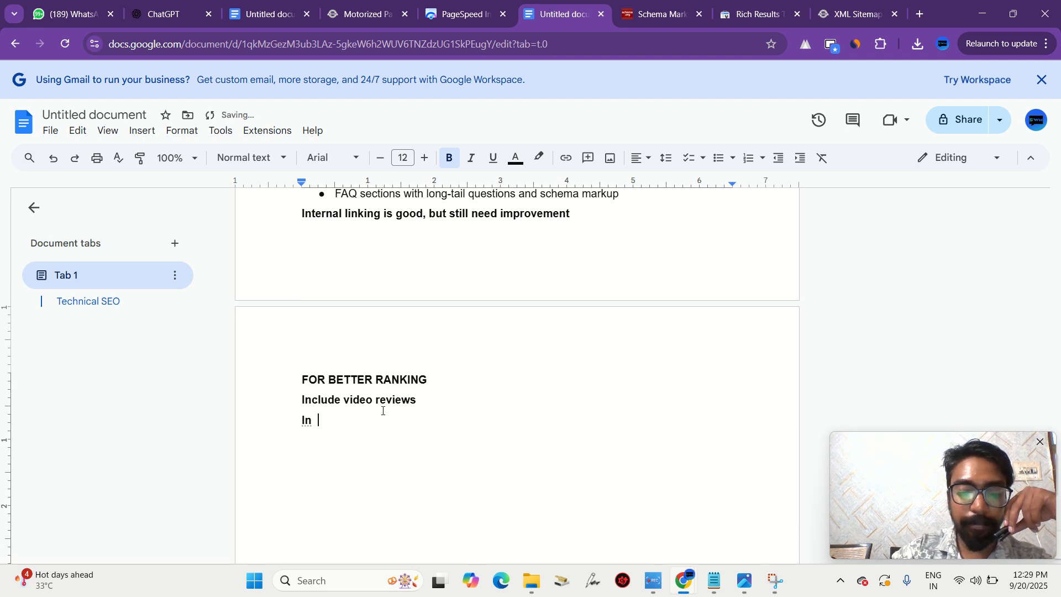
pyautogui.write('mos')
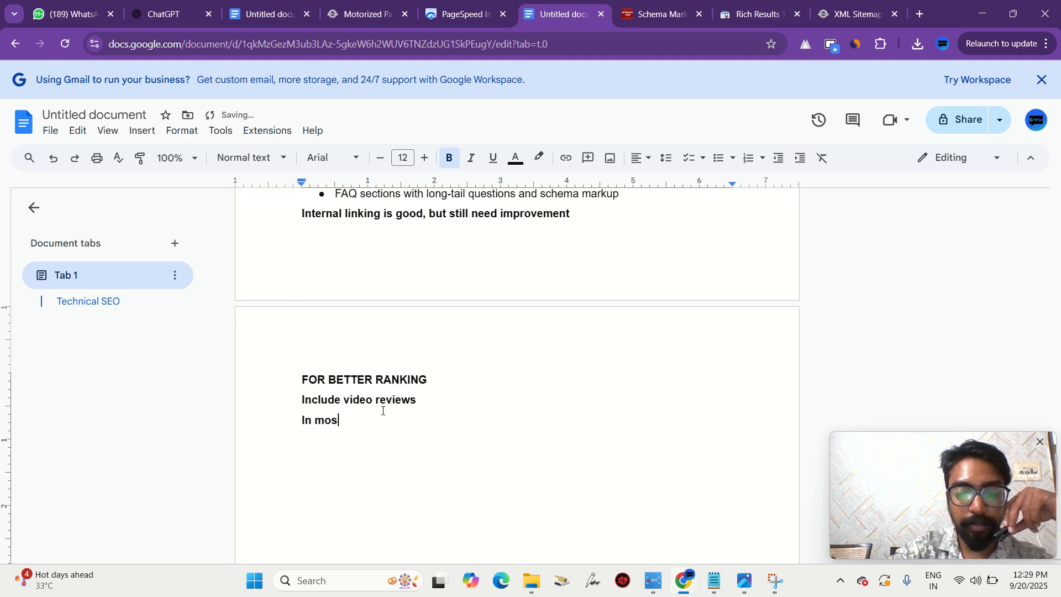
pyautogui.write('t pages ')
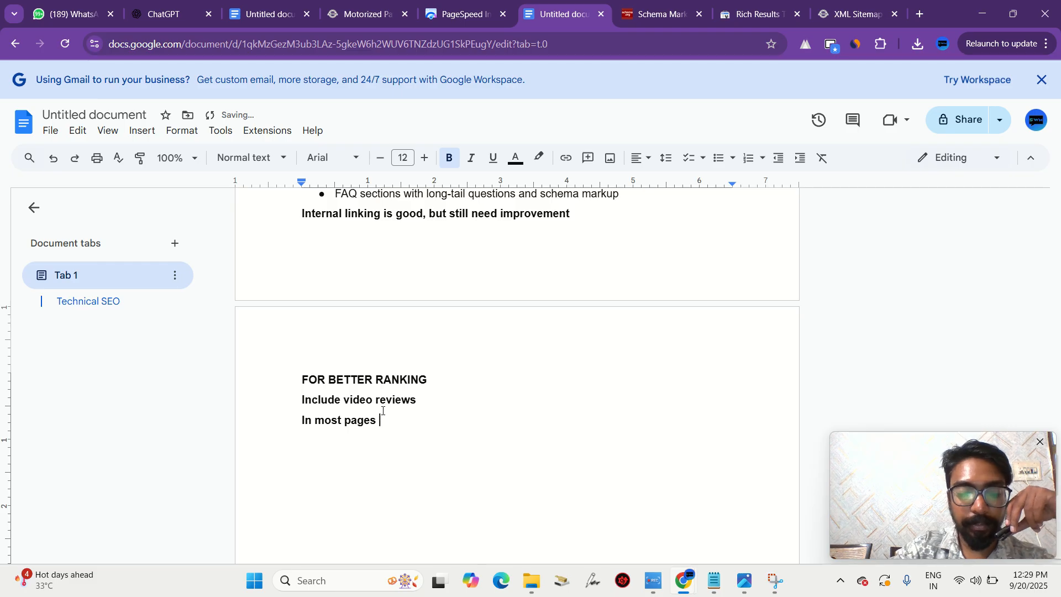
pyautogui.write('their ')
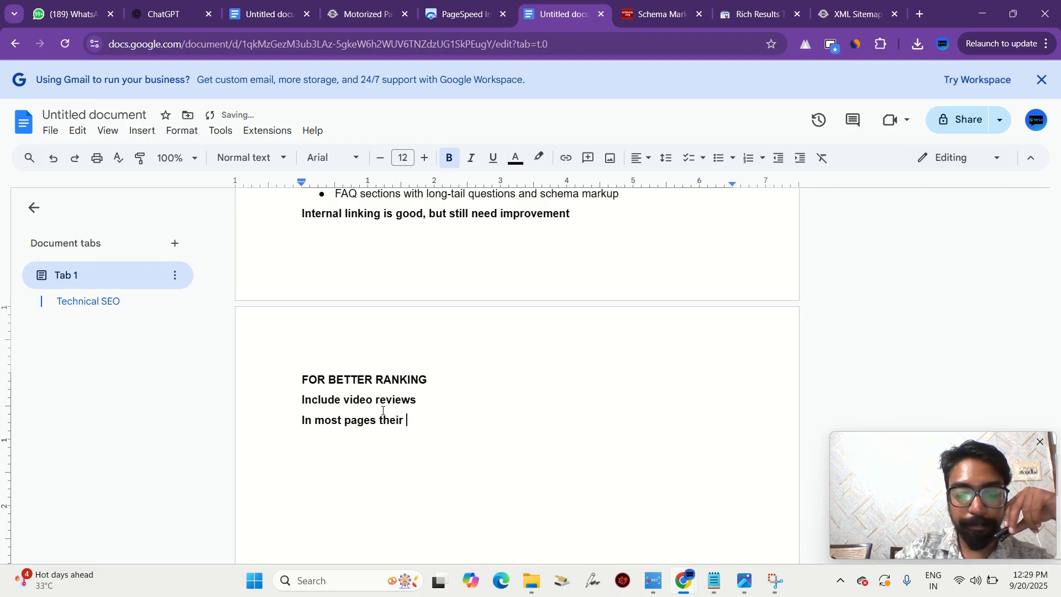
pyautogui.write('key')
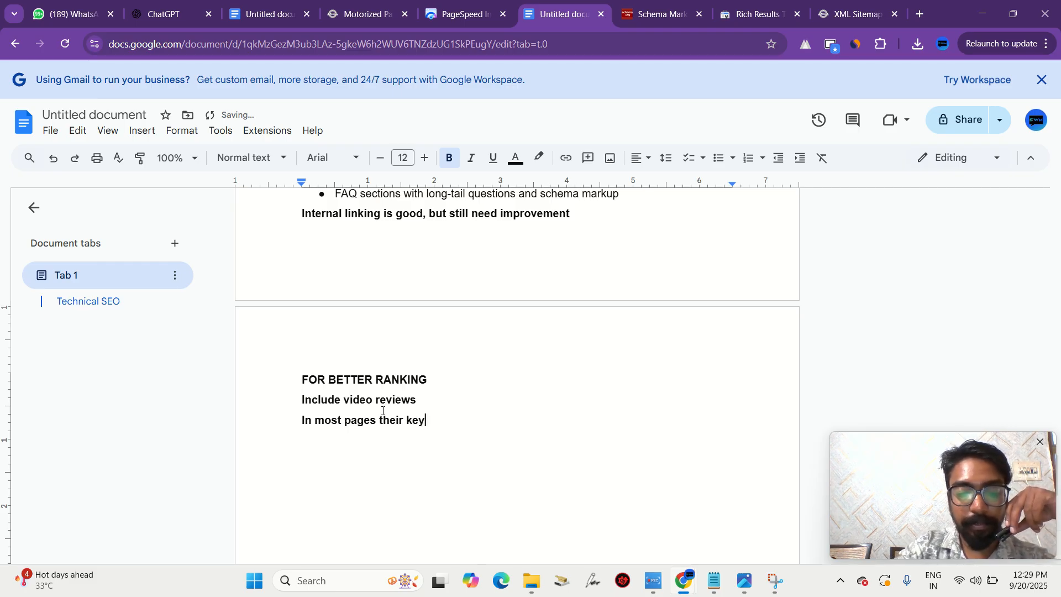
pyautogui.write('wo')
pyautogui.press('BackSpace')
pyautogui.press('BackSpace')
pyautogui.press('BackSpace')
pyautogui.press('BackSpace')
pyautogui.press('BackSpace')
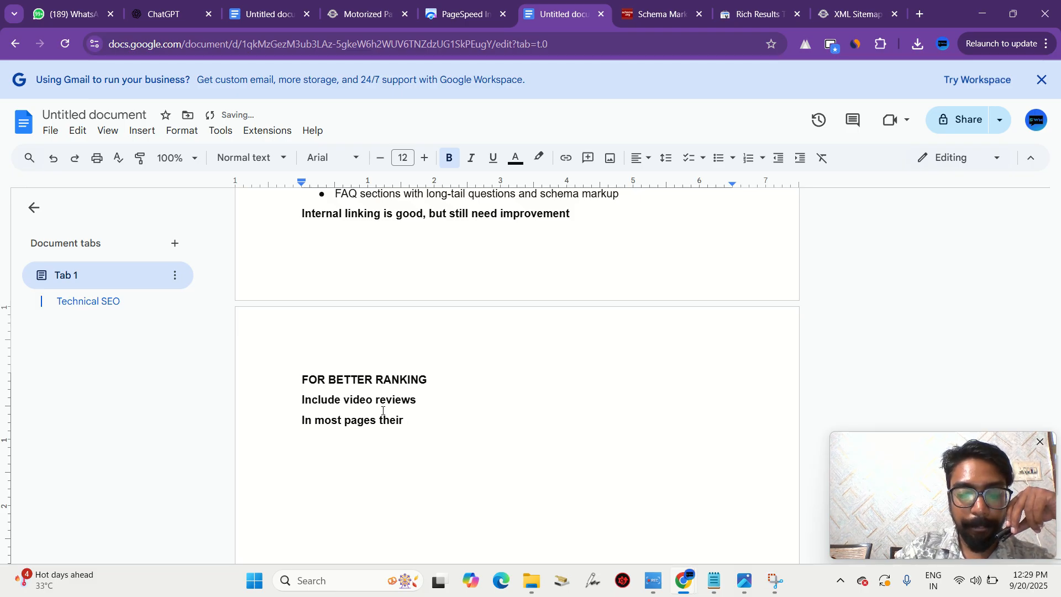
pyautogui.write('artic')
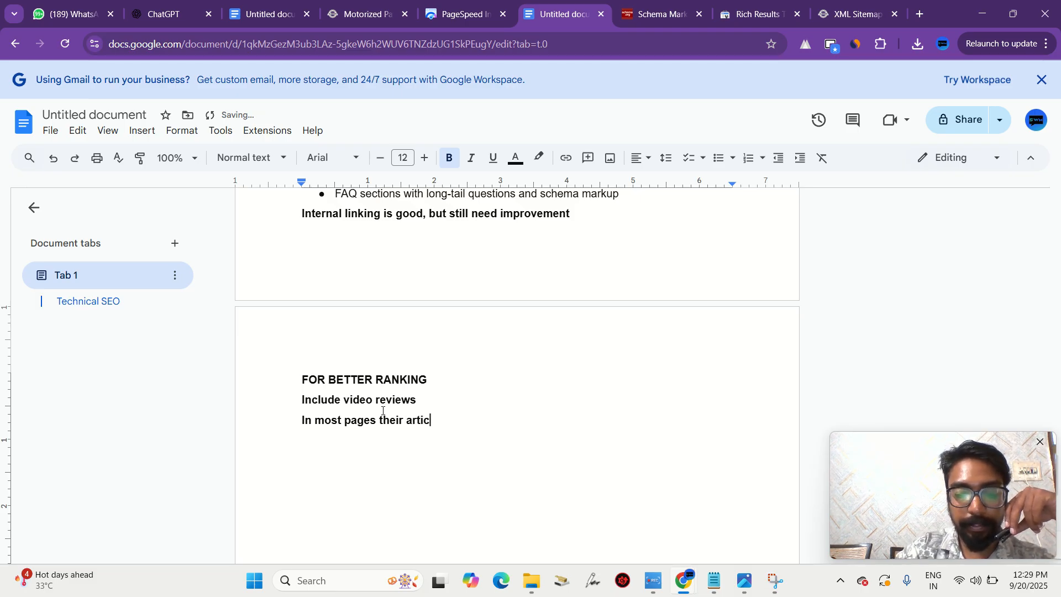
pyautogui.write('le lin')
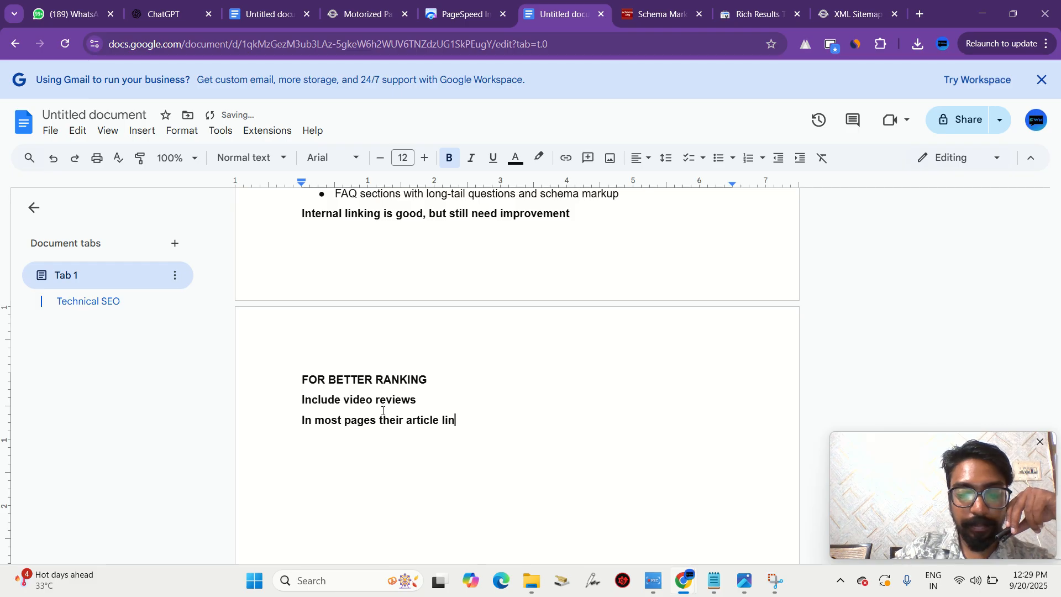
pyautogui.write('geth')
pyautogui.press('BackSpace')
pyautogui.press('BackSpace')
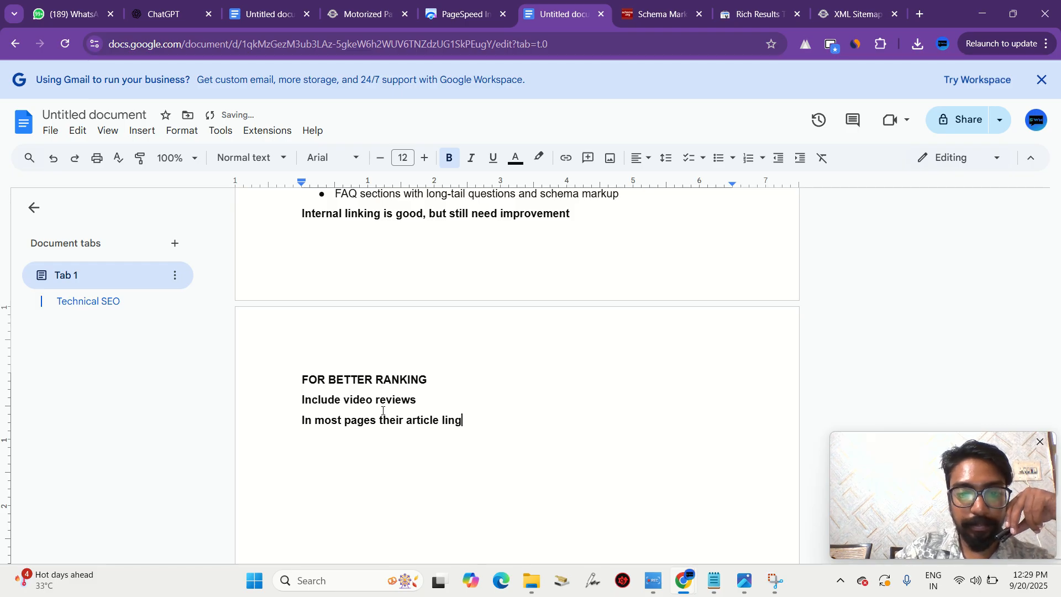
pyautogui.press('BackSpace')
pyautogui.press('BackSpace')
pyautogui.press('BackSpace')
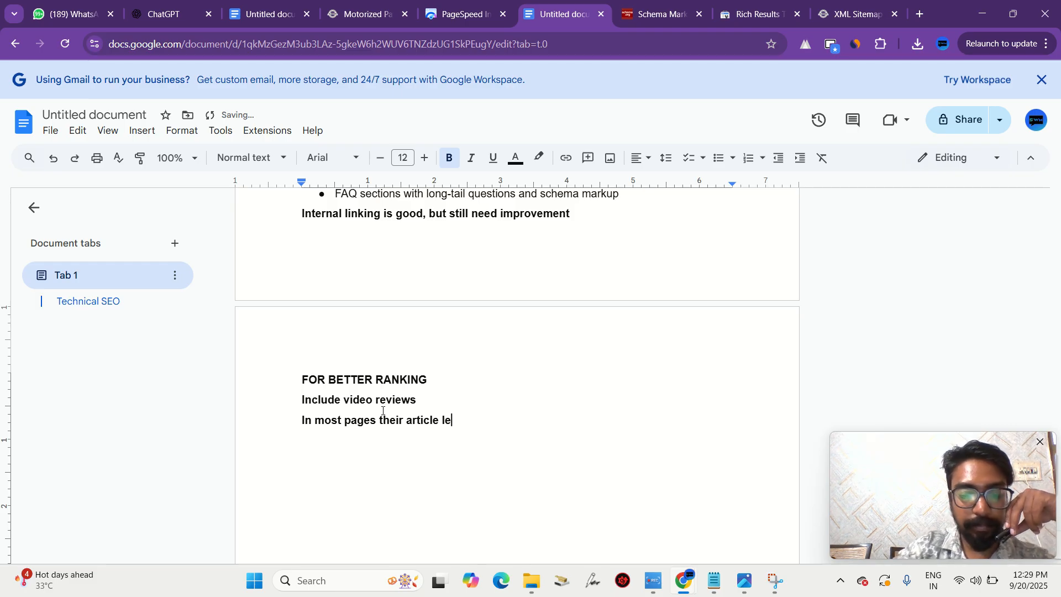
pyautogui.write('length is')
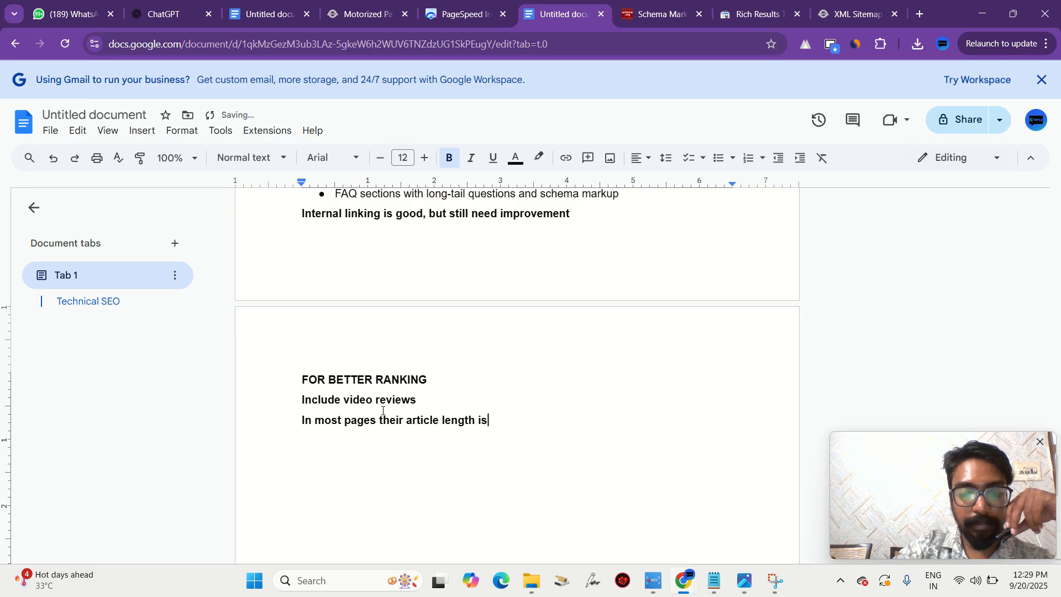
pyautogui.write(' below ')
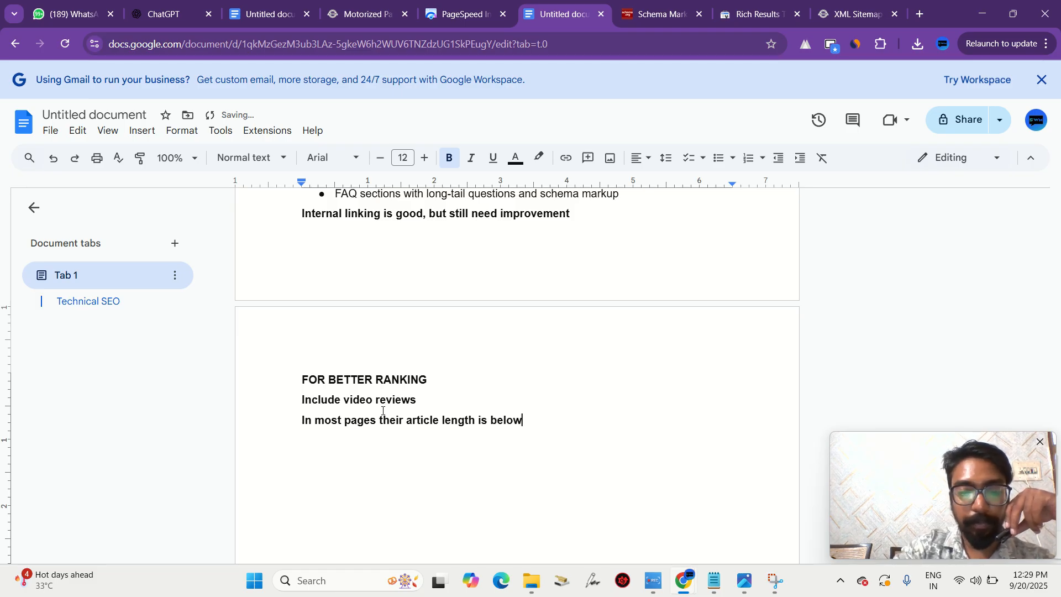
pyautogui.write('5000')
pyautogui.press('BackSpace')
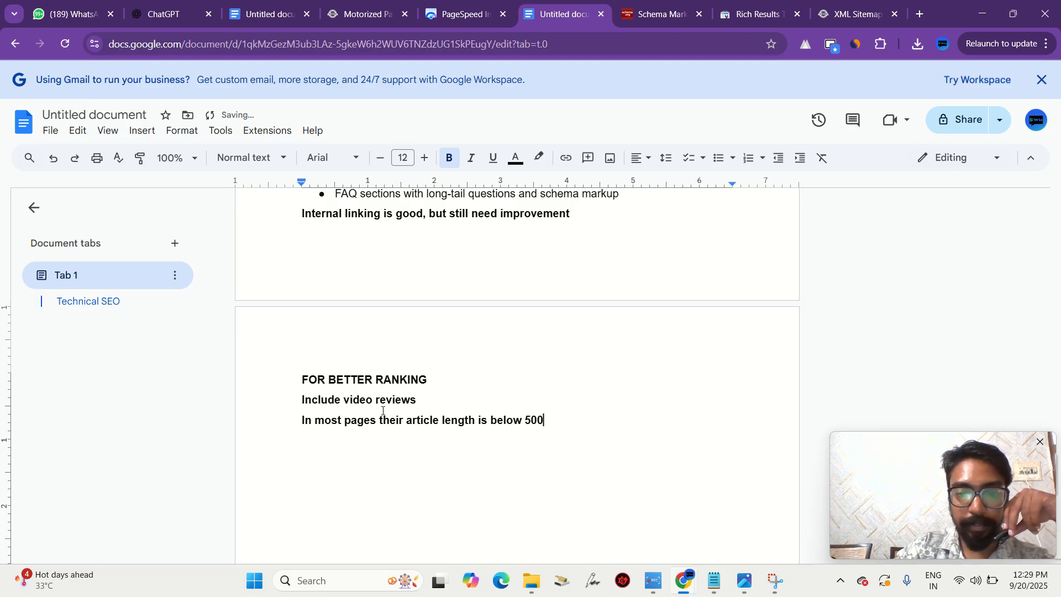
# - Extend the article length recommendation with ", try to increase it and cover atleast 800 words"
pyautogui.write(', i')
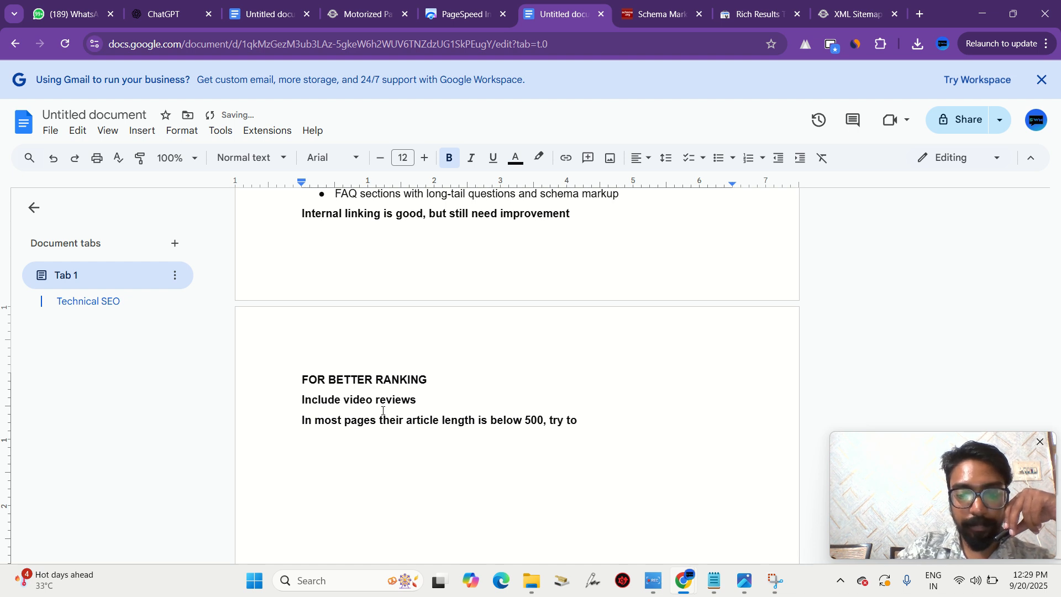
pyautogui.write('nc')
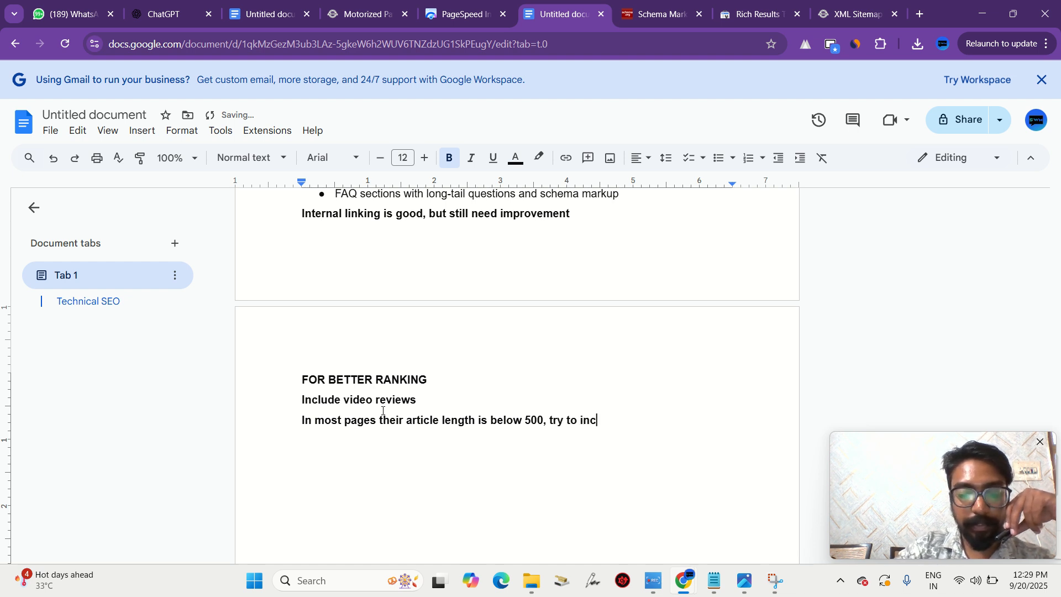
pyautogui.press('BackSpace')
pyautogui.write('creas')
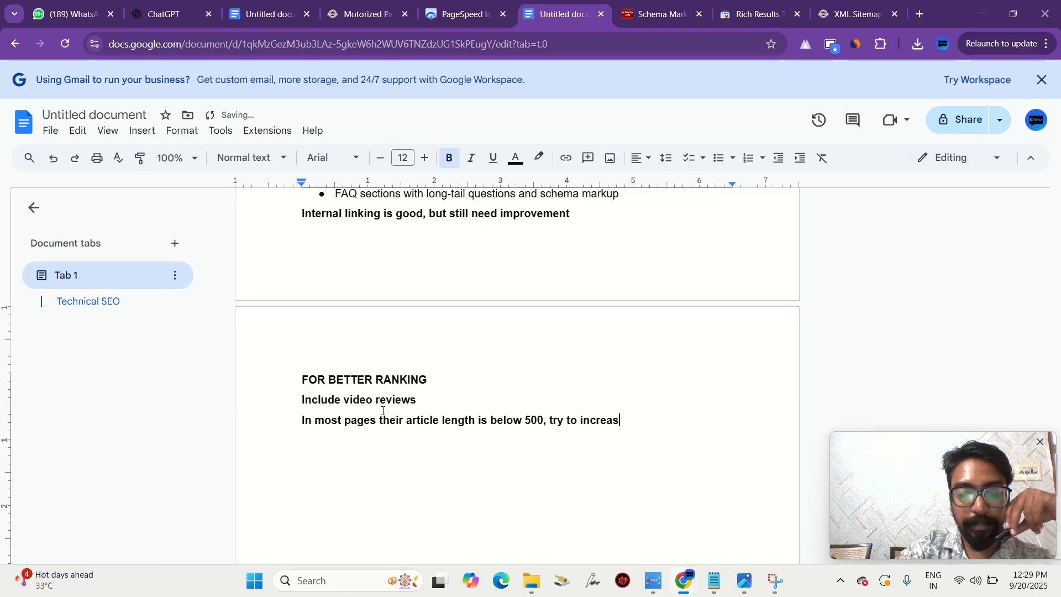
pyautogui.write('e it a')
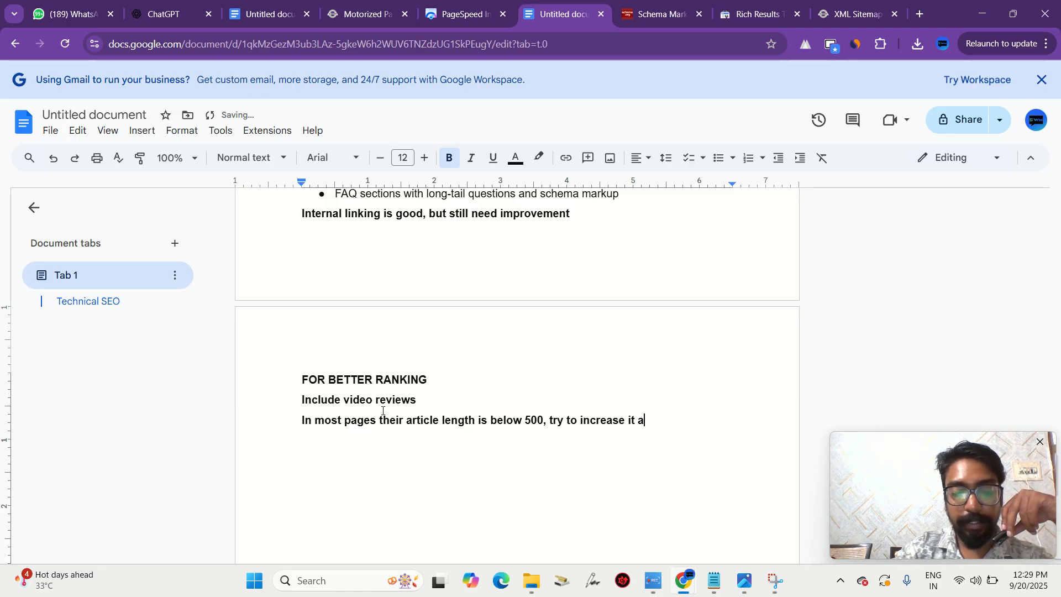
pyautogui.write('nd ta')
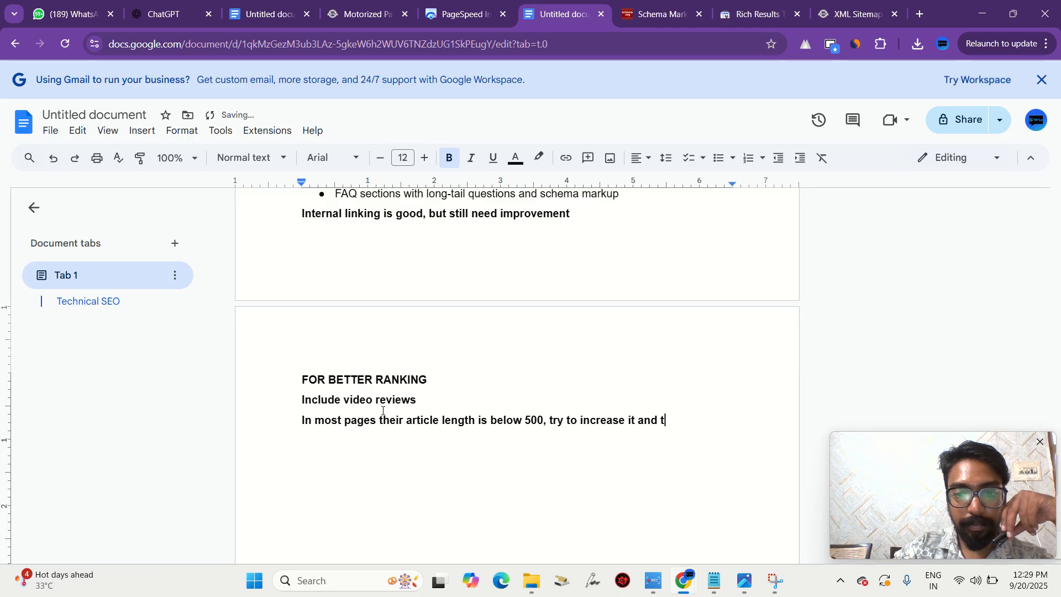
pyautogui.press('BackSpace')
pyautogui.write('cob')
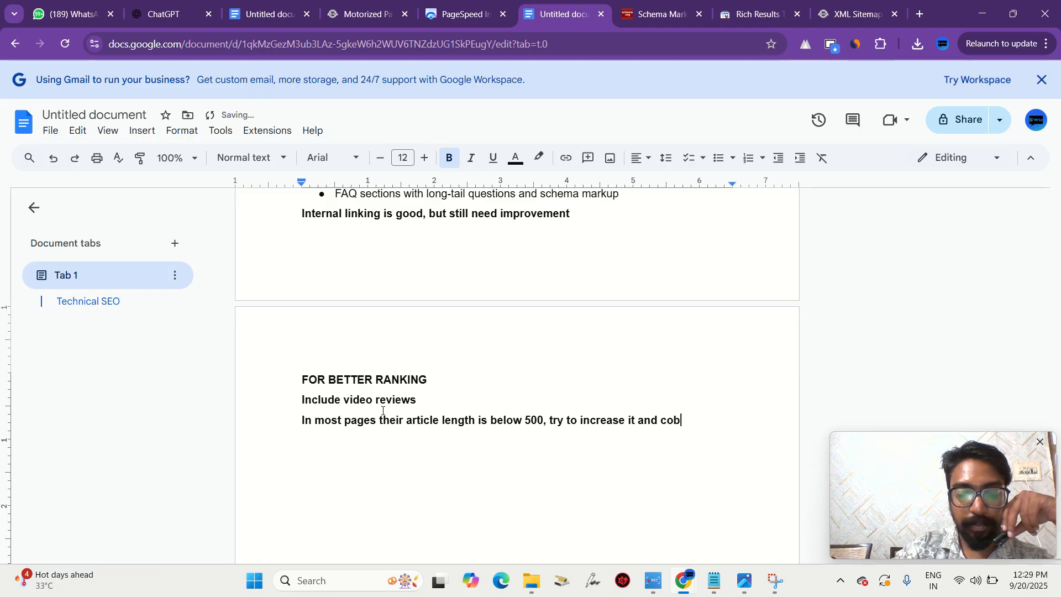
pyautogui.press('BackSpace')
pyautogui.write('ver atleas')
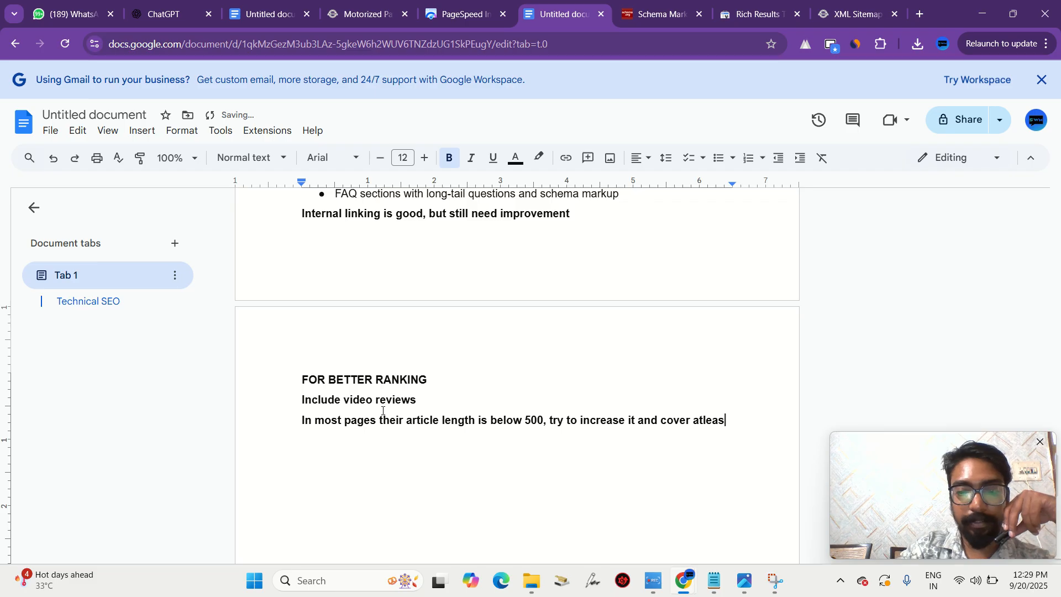
pyautogui.write('t 800 ')
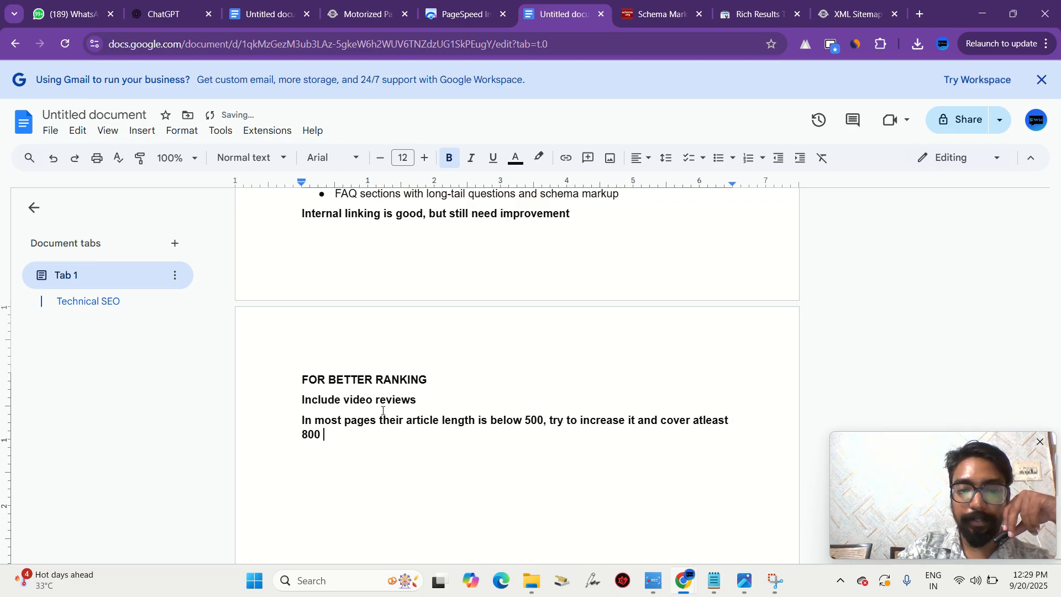
pyautogui.write('words ')
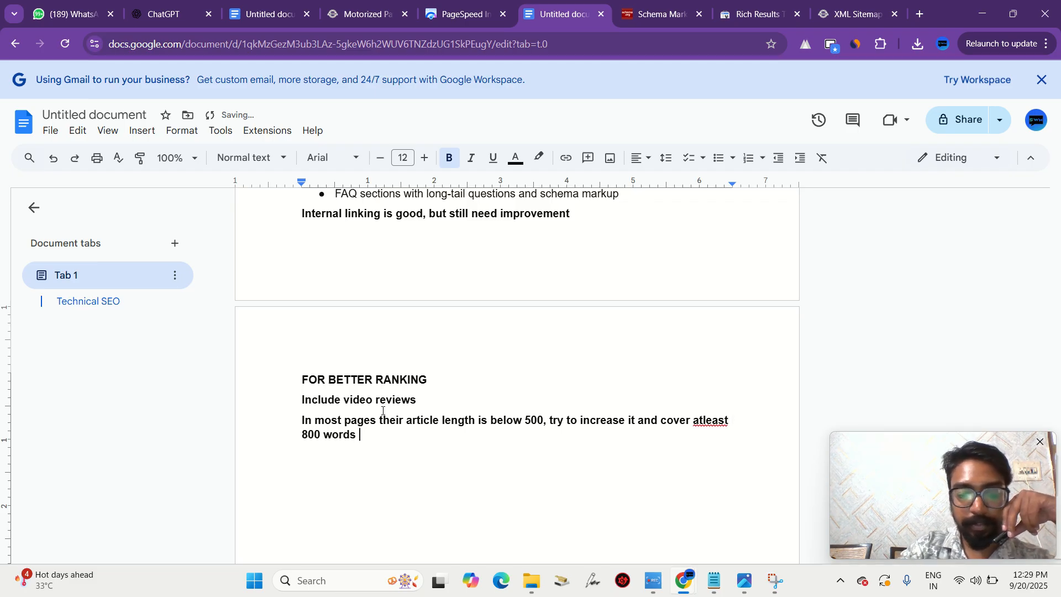
# - Complete the article length recommendation with "and use lsi keywords to get more users"
pyautogui.write('and use')
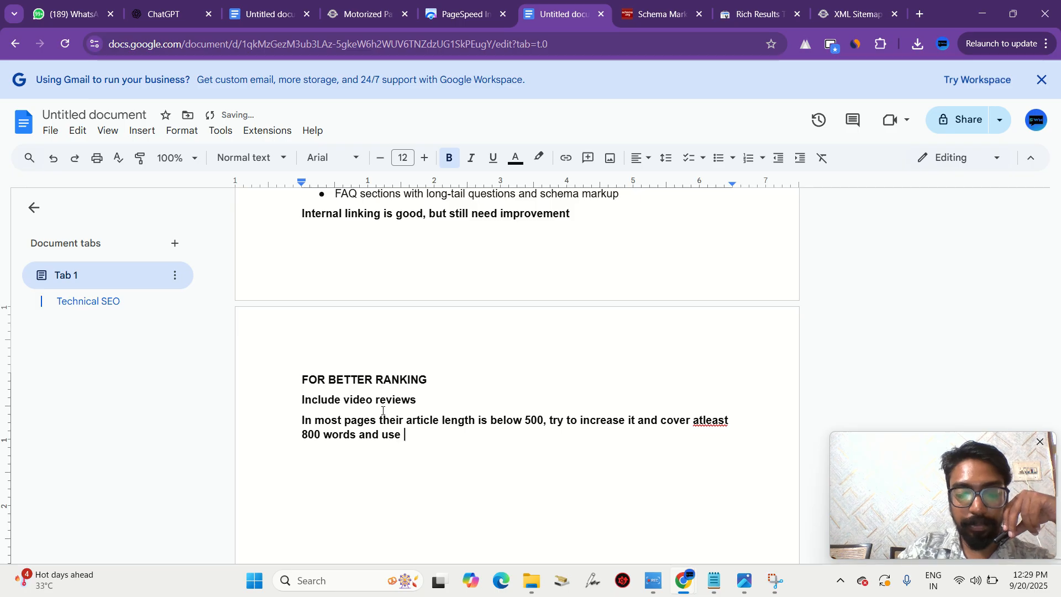
pyautogui.write(' lsi keyu')
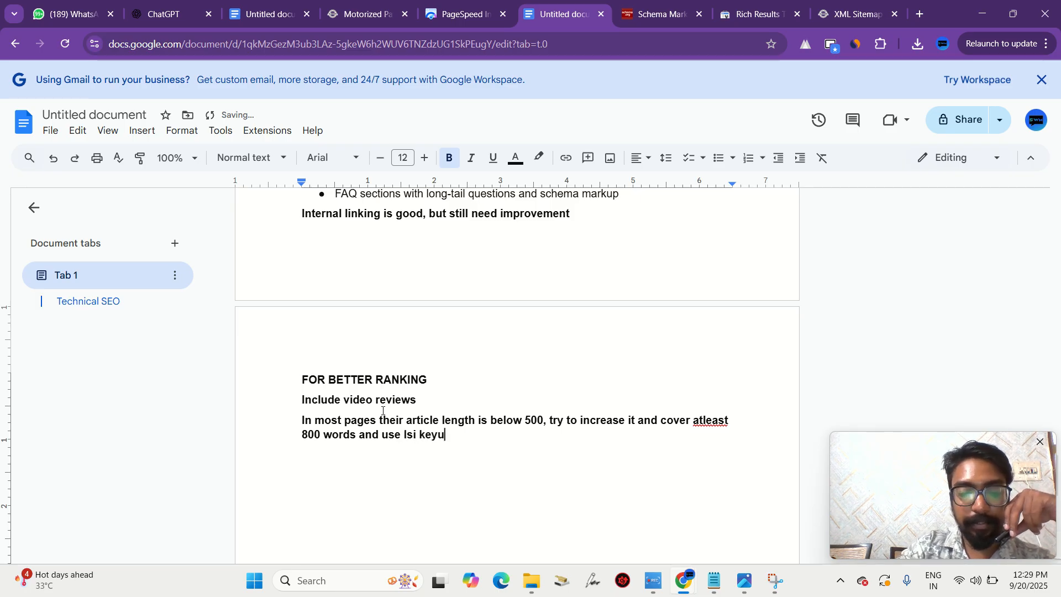
pyautogui.press('BackSpace')
pyautogui.write('w')
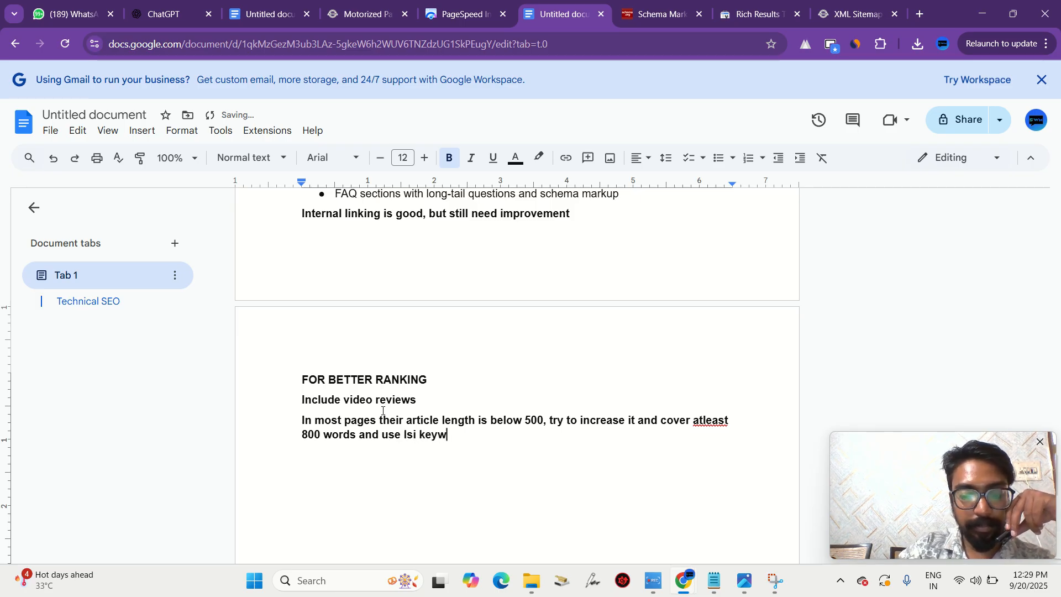
pyautogui.write('irds to ')
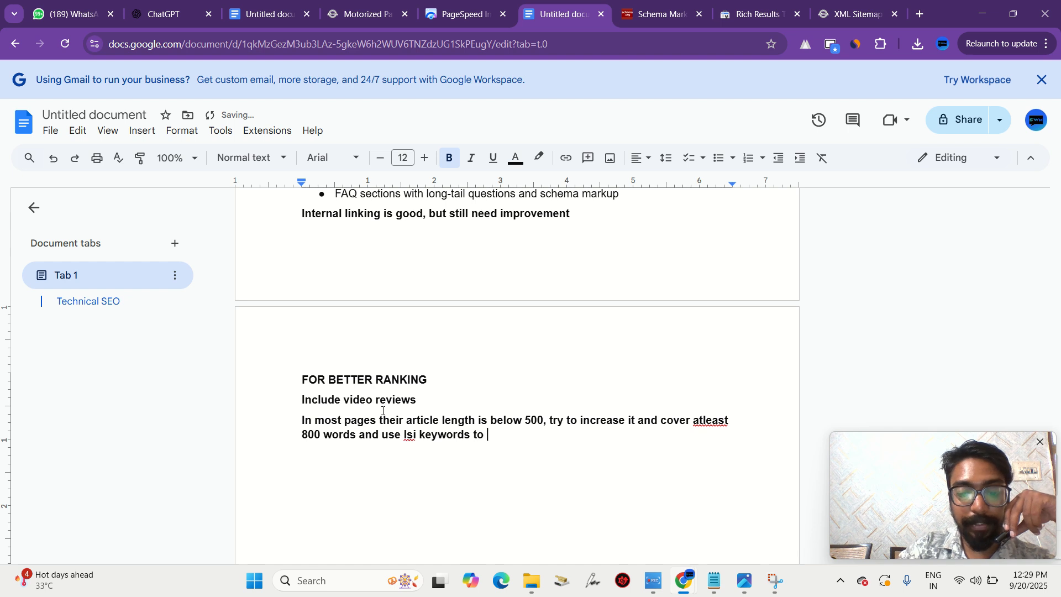
pyautogui.write('get more uy')
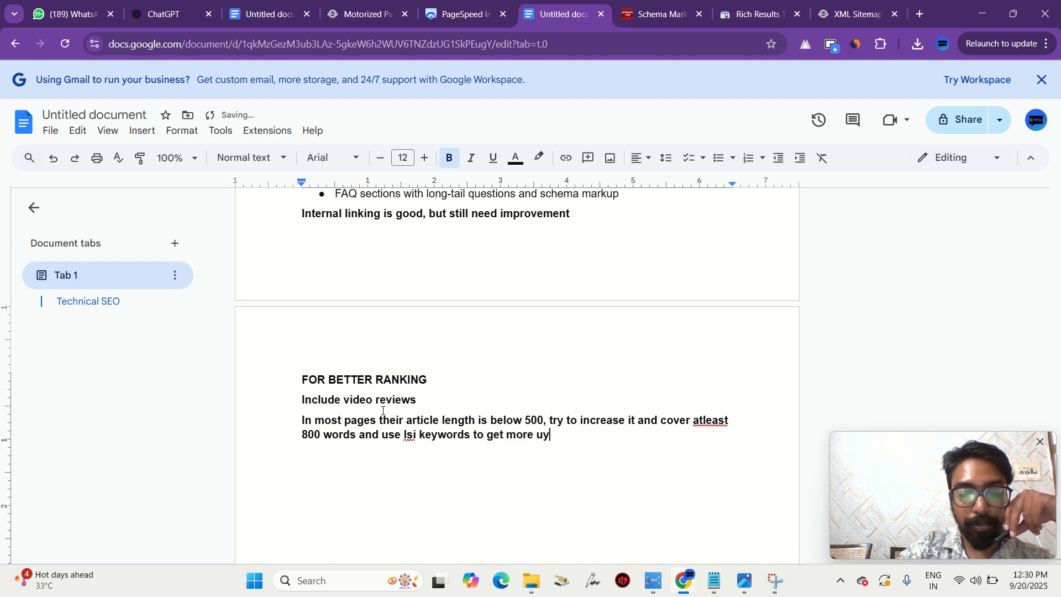
pyautogui.press('BackSpace')
pyautogui.press('BackSpace')
pyautogui.write('ser')
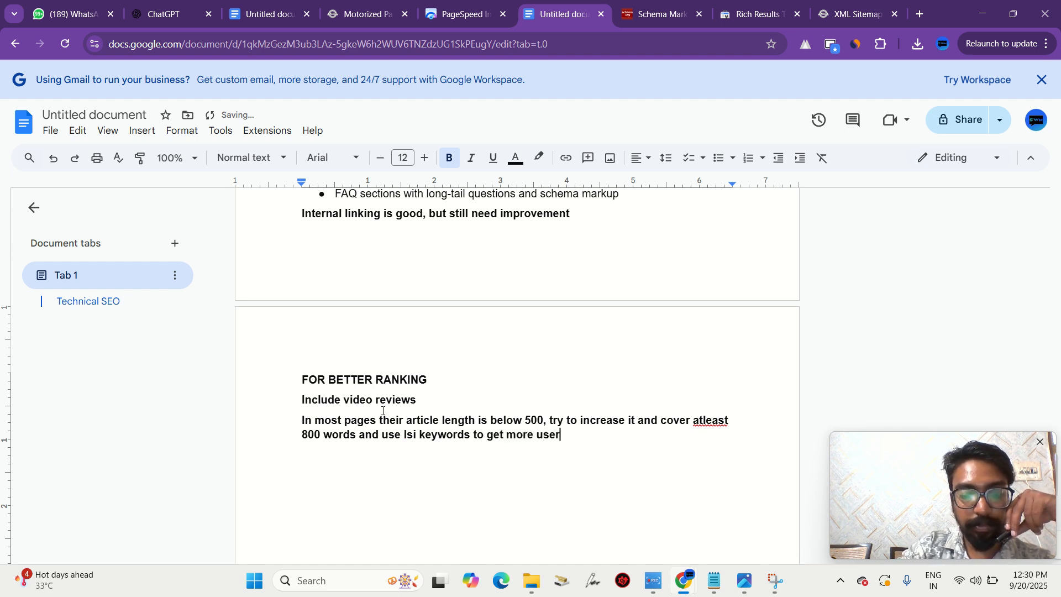
pyautogui.write('s')
# - Add the recommendation "Work on Problem solving blog post" on a new line below the article length note
pyautogui.press('Return')
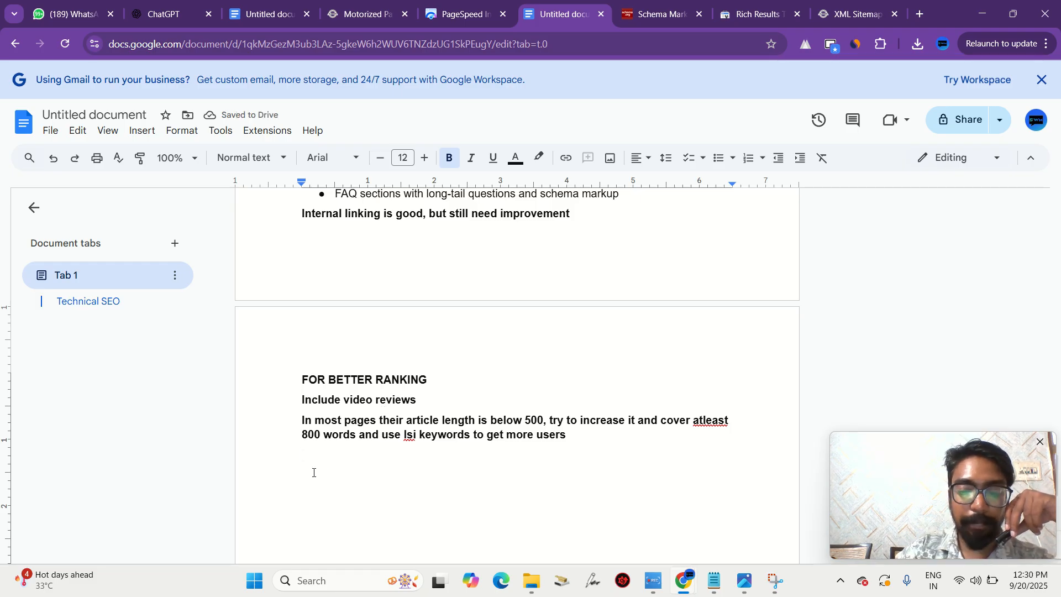
pyautogui.write('problem ')
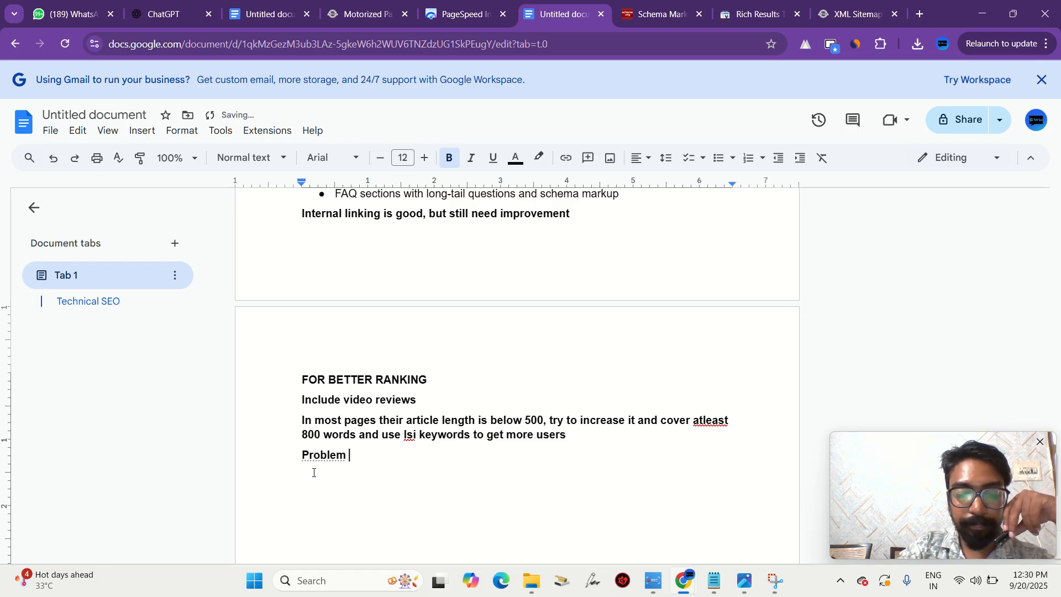
pyautogui.write('solv')
pyautogui.write('blog')
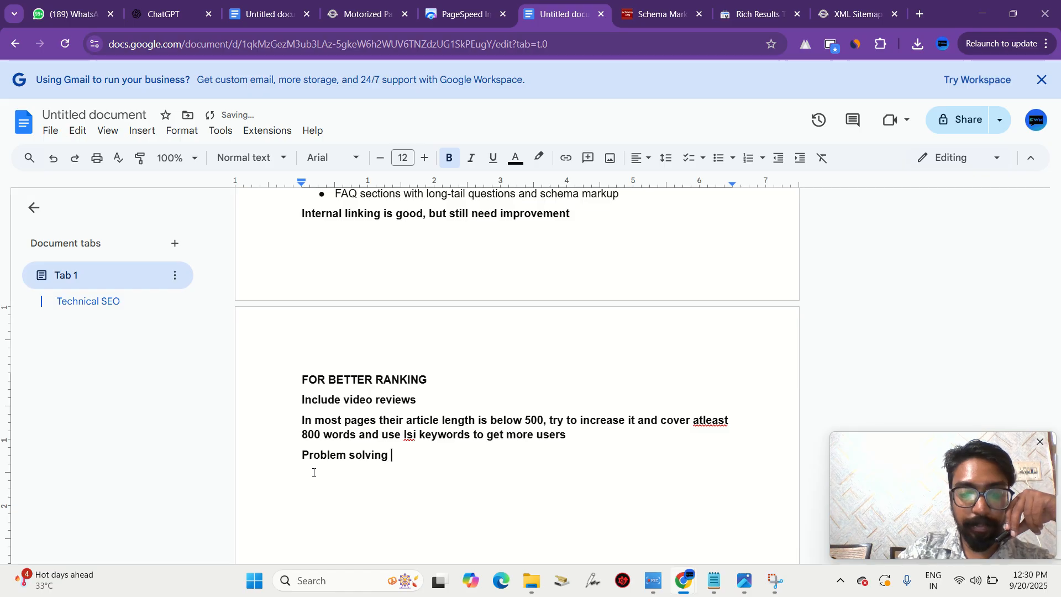
pyautogui.write(' post')
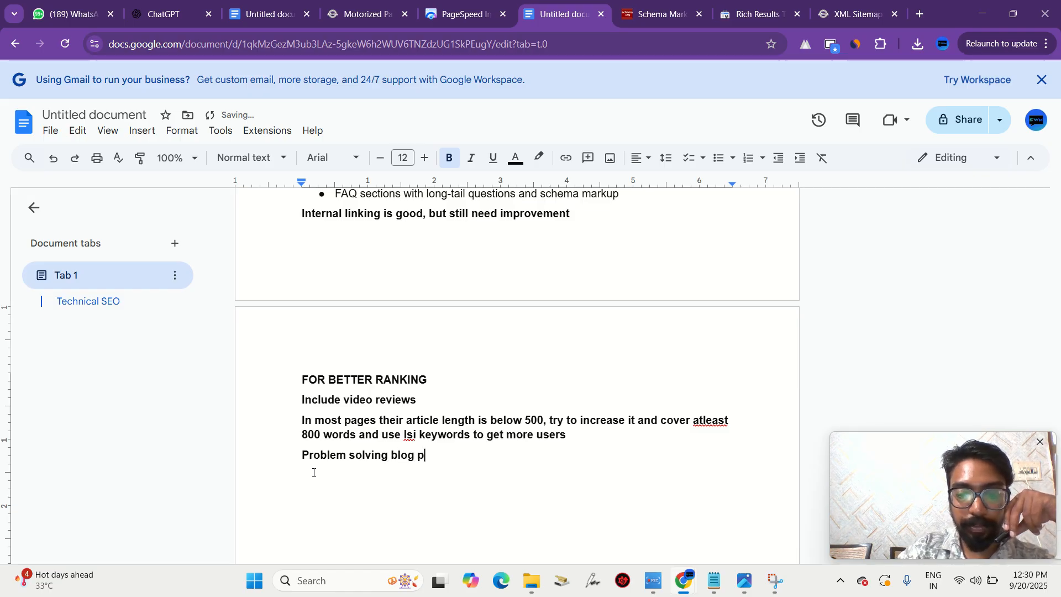
pyautogui.press('BackSpace')
pyautogui.press('BackSpace')
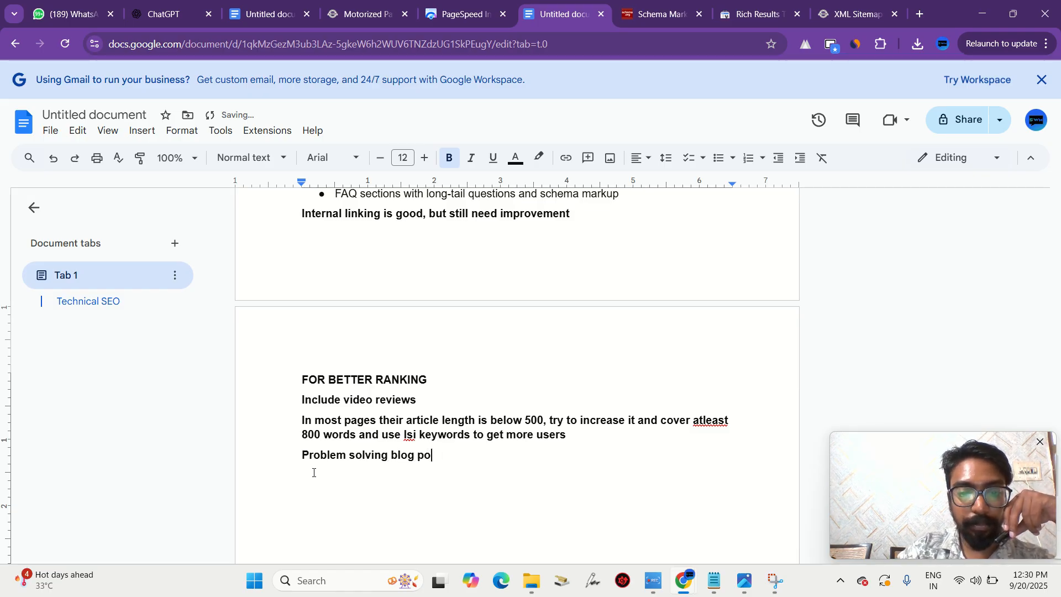
pyautogui.write('st')
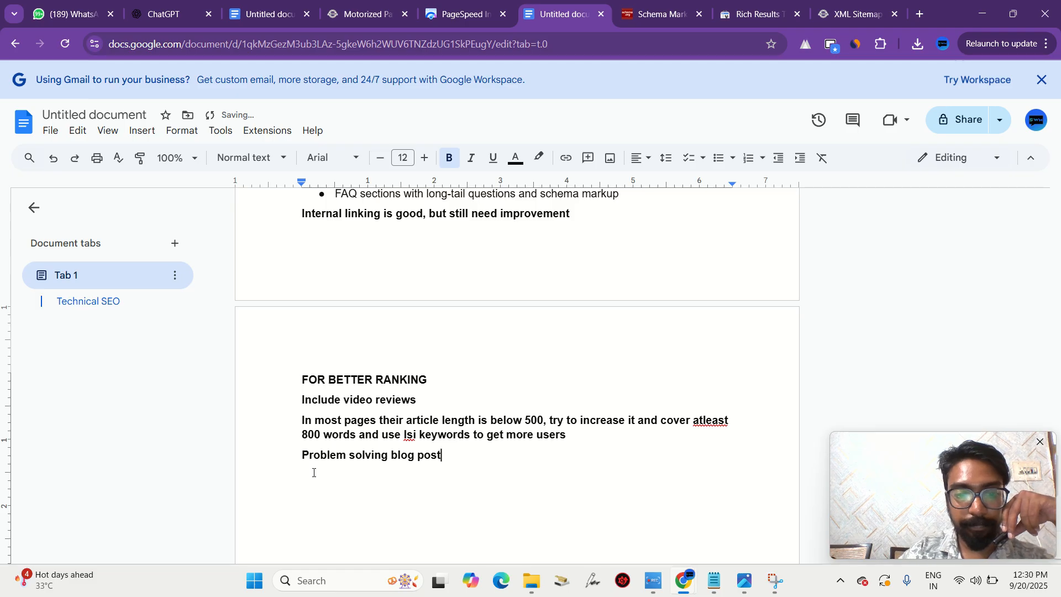
pyautogui.click(306, 459)
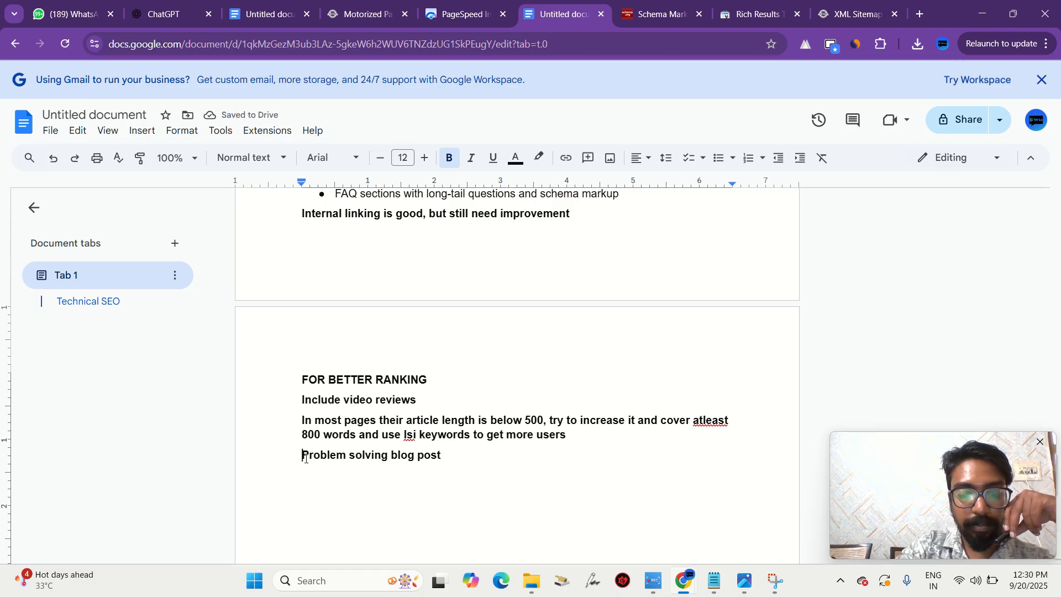
pyautogui.write('Work on')
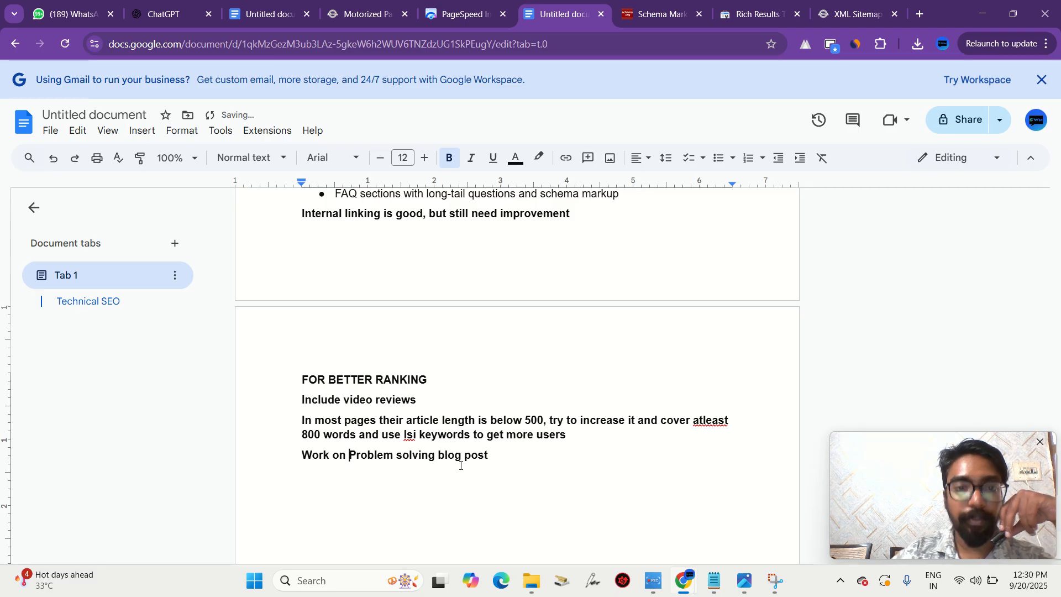
# - Review the motorized awnings page, examining its design inspiration gallery, free estimate section and homeowner trust content
pyautogui.click(365, 14)
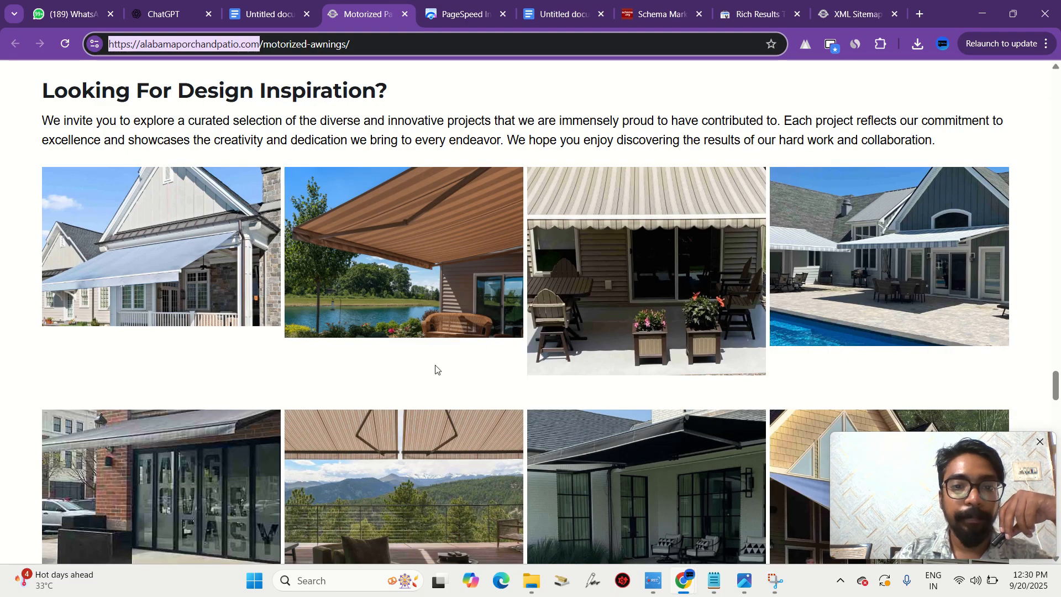
pyautogui.scroll(5, 347, 175)
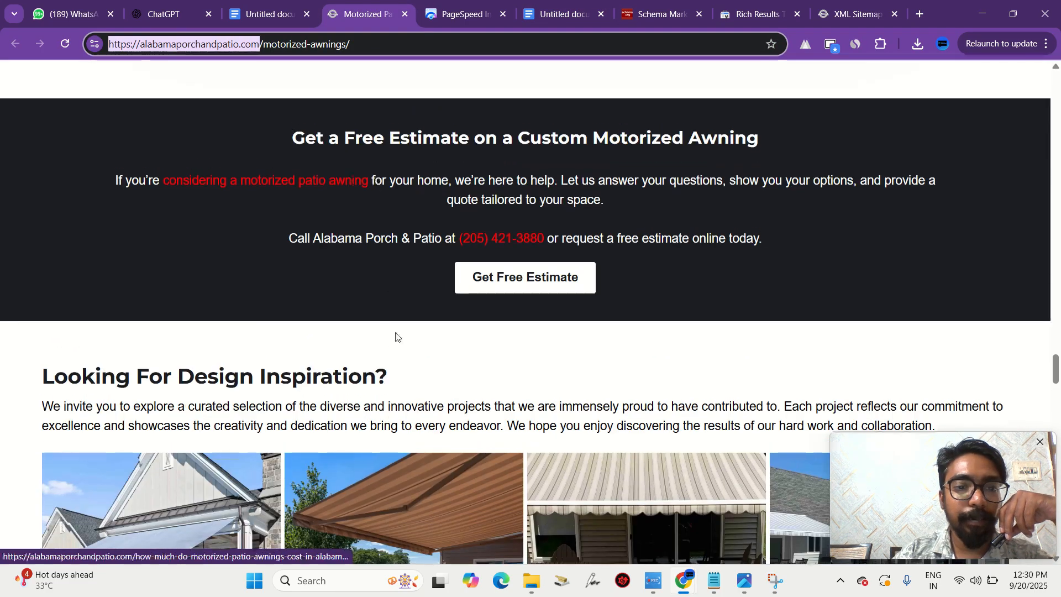
pyautogui.click(395, 336)
pyautogui.scroll(-7, 397, 336)
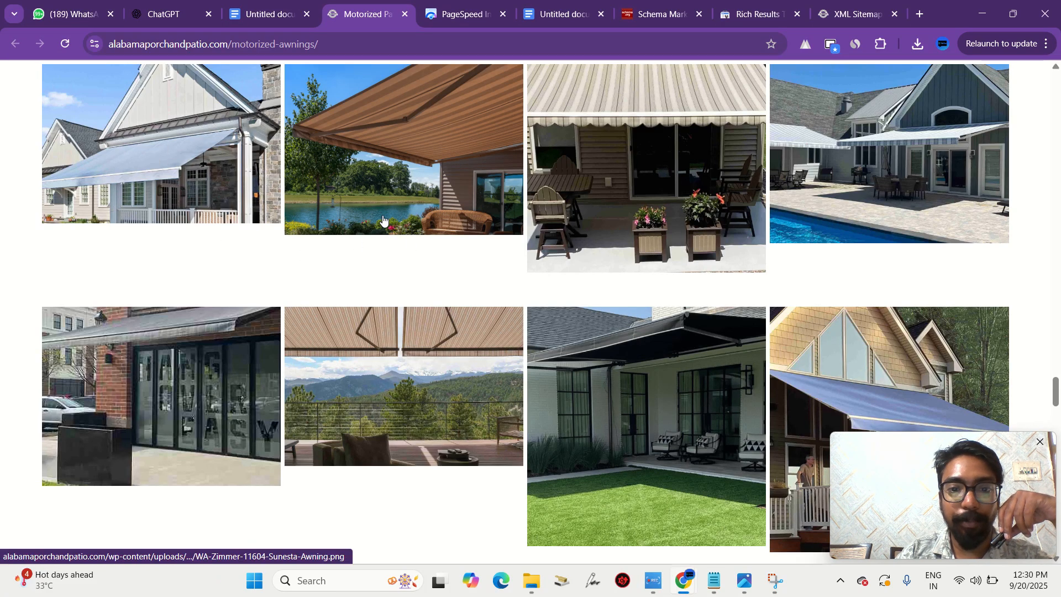
pyautogui.scroll(2, 387, 221)
pyautogui.scroll(-5, 478, 282)
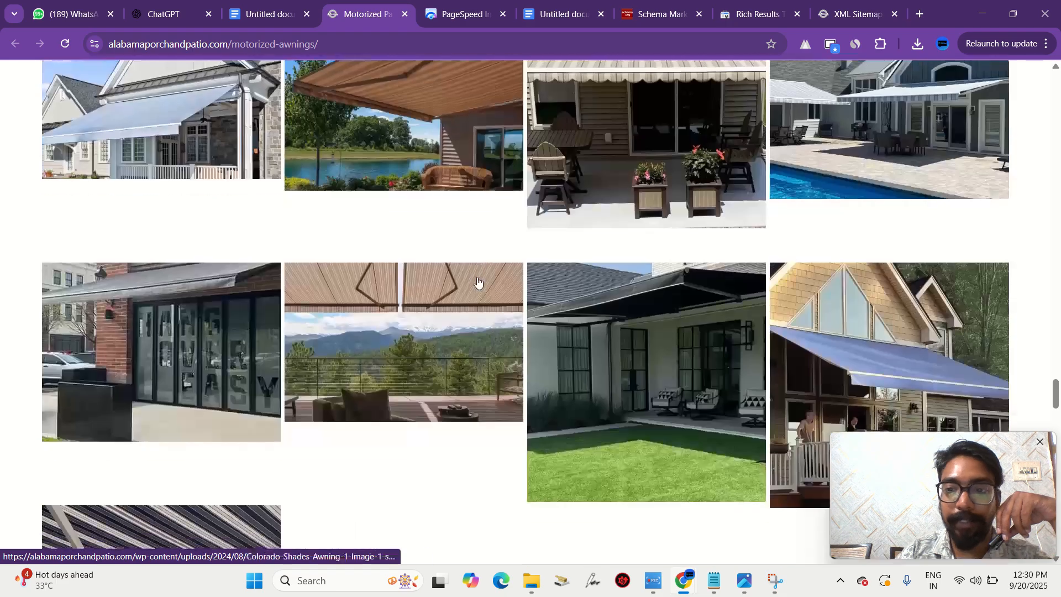
pyautogui.scroll(2, 478, 282)
pyautogui.scroll(2, 480, 293)
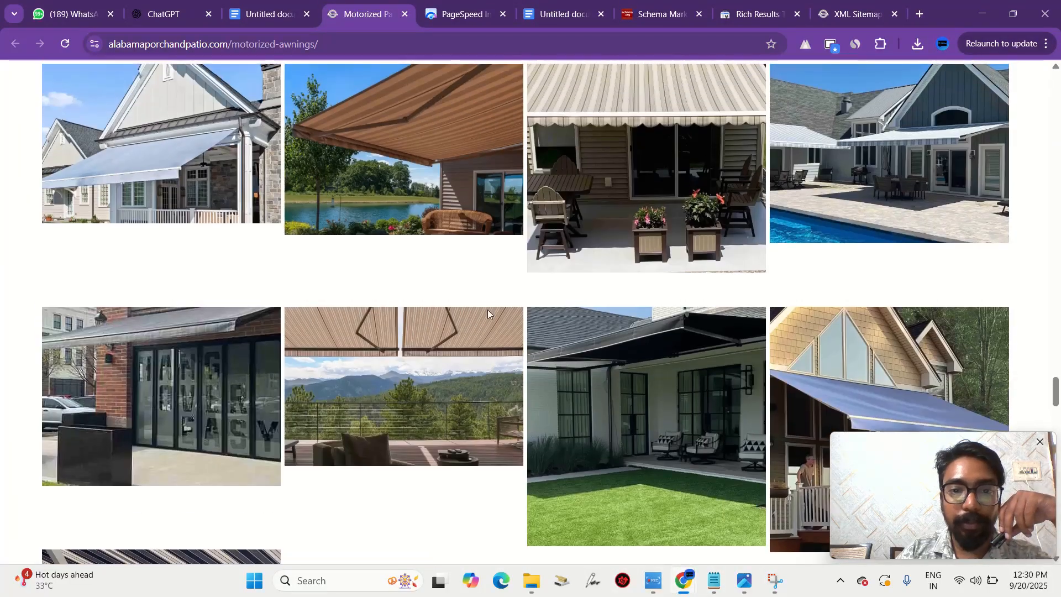
pyautogui.scroll(8, 552, 326)
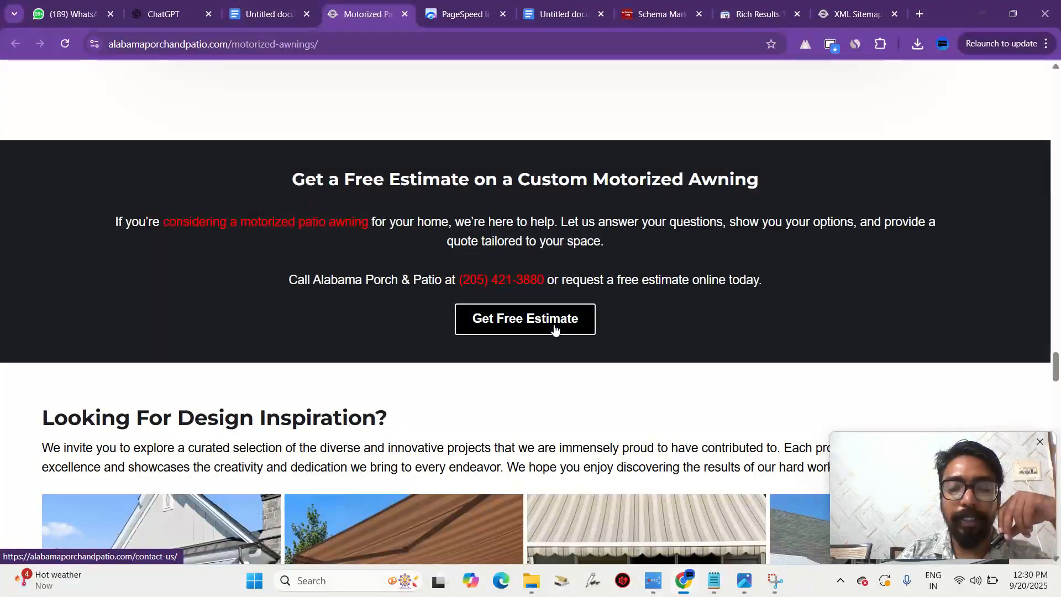
pyautogui.scroll(15, 555, 330)
pyautogui.scroll(1, 555, 329)
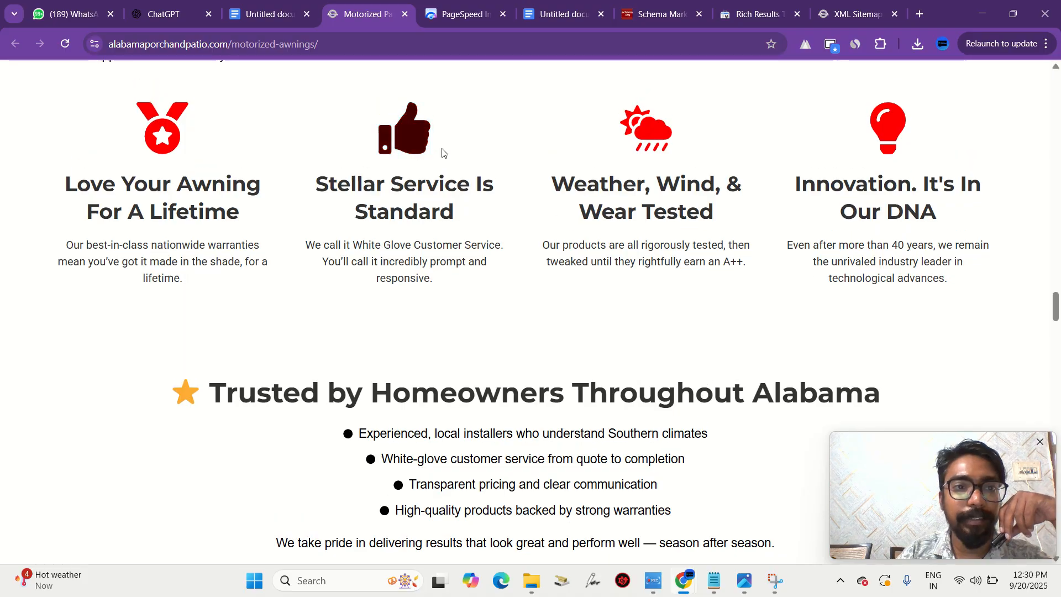
# - Copy all text from the motorized awnings page into a new ChatGPT prompt, ready for an instruction before it
pyautogui.hotkey('ctrl', 'a')
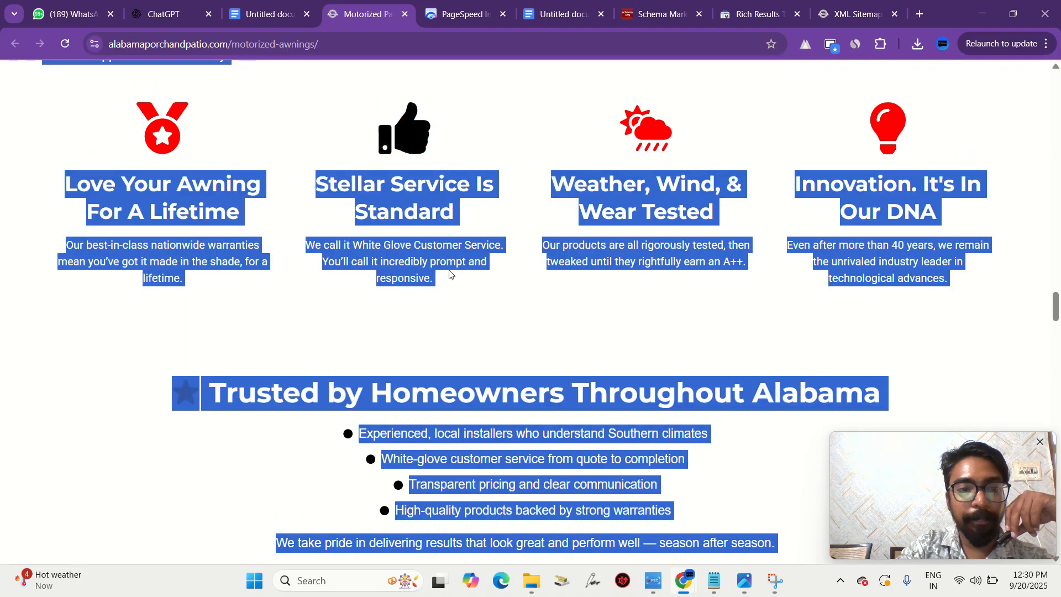
pyautogui.click(164, 4)
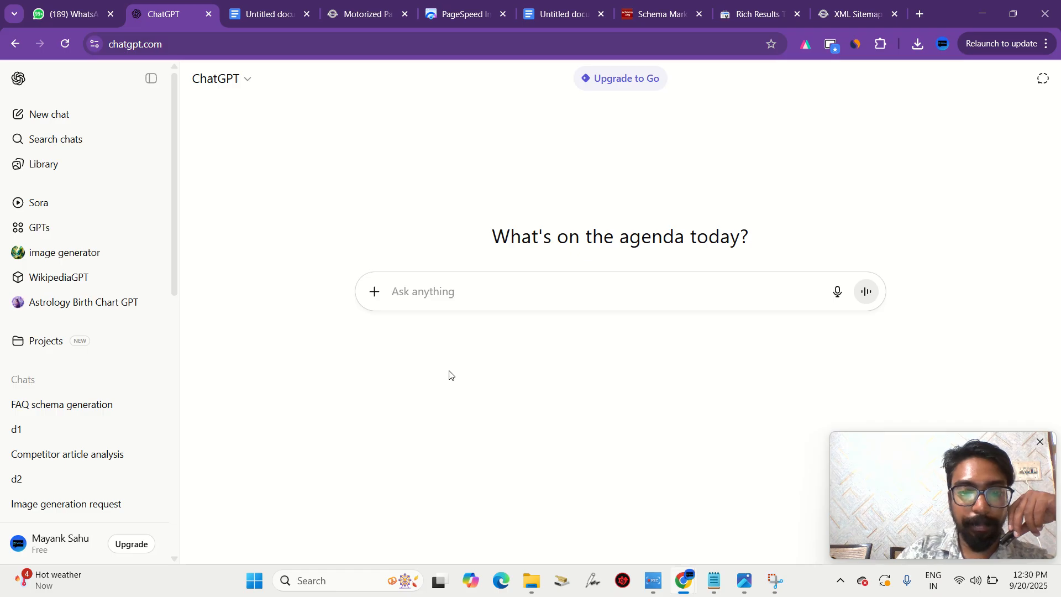
pyautogui.hotkey('ctrl', 'v')
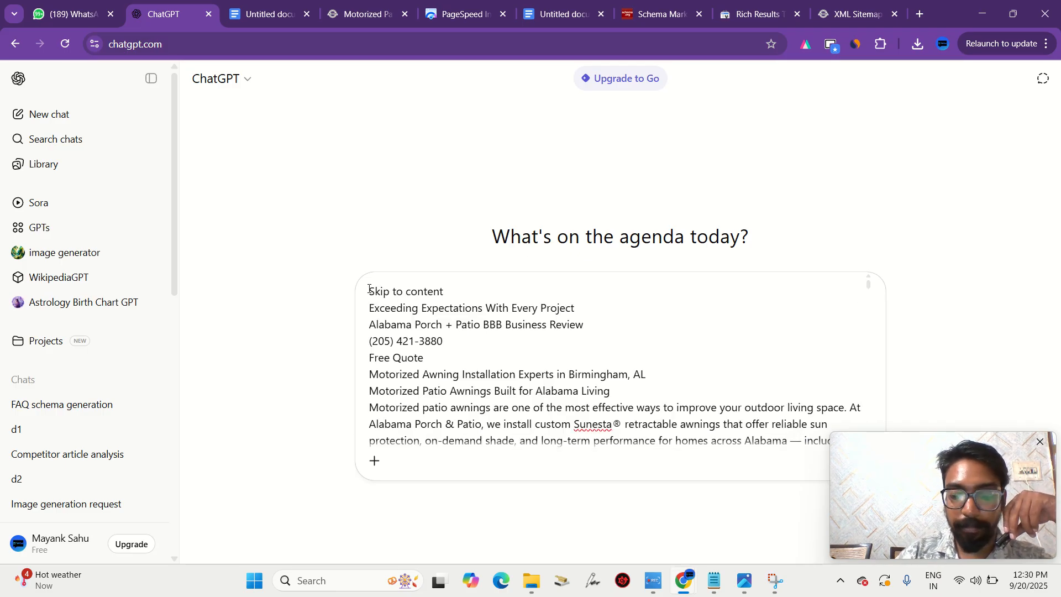
pyautogui.click(371, 291)
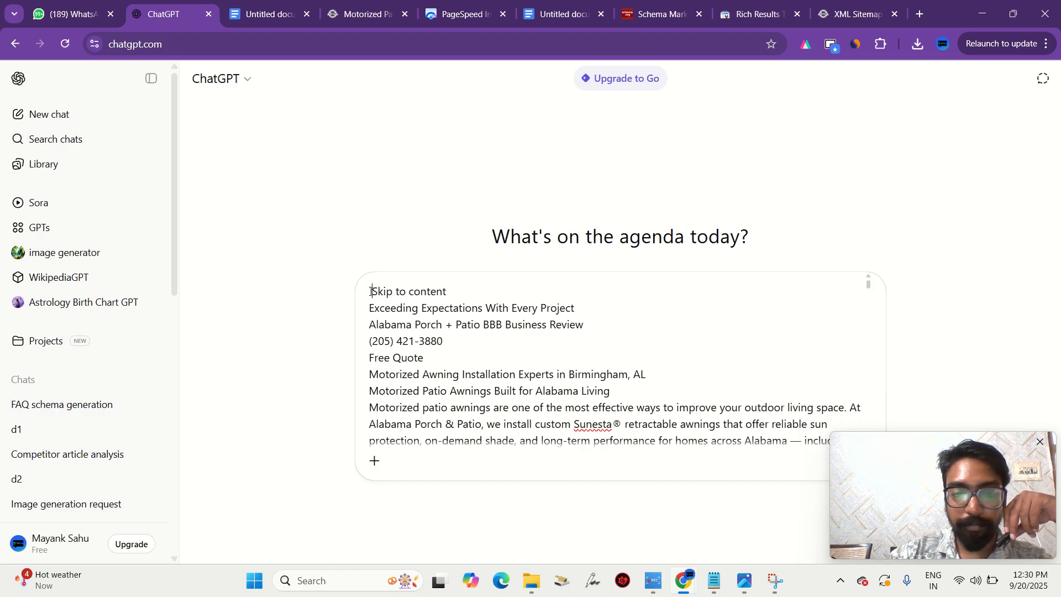
# - Begin the prompt above the copied page text with "share some problems for this data i have given so i can"
pyautogui.write('share ')
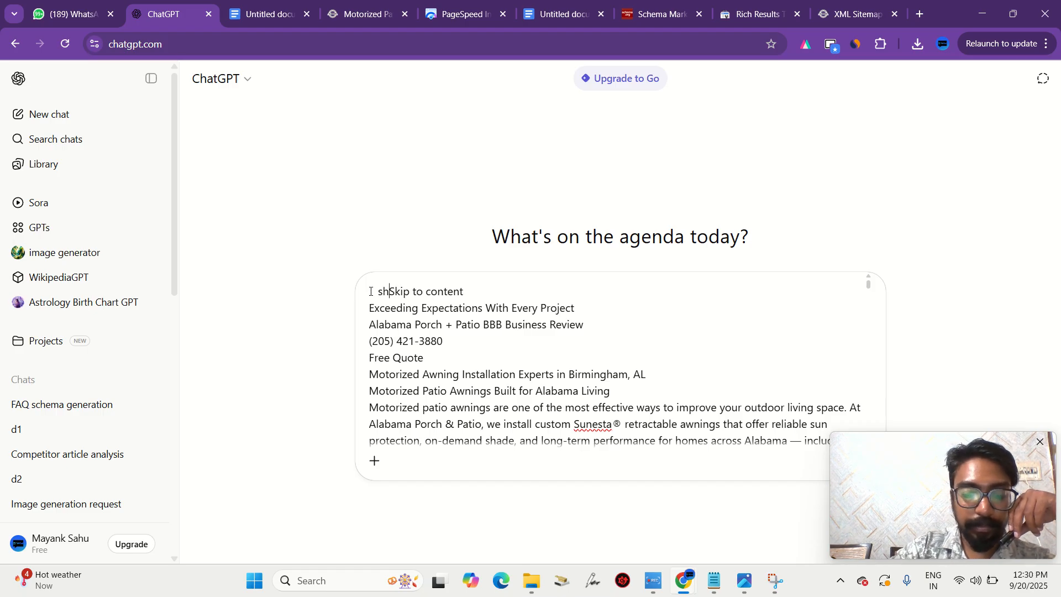
pyautogui.write('som')
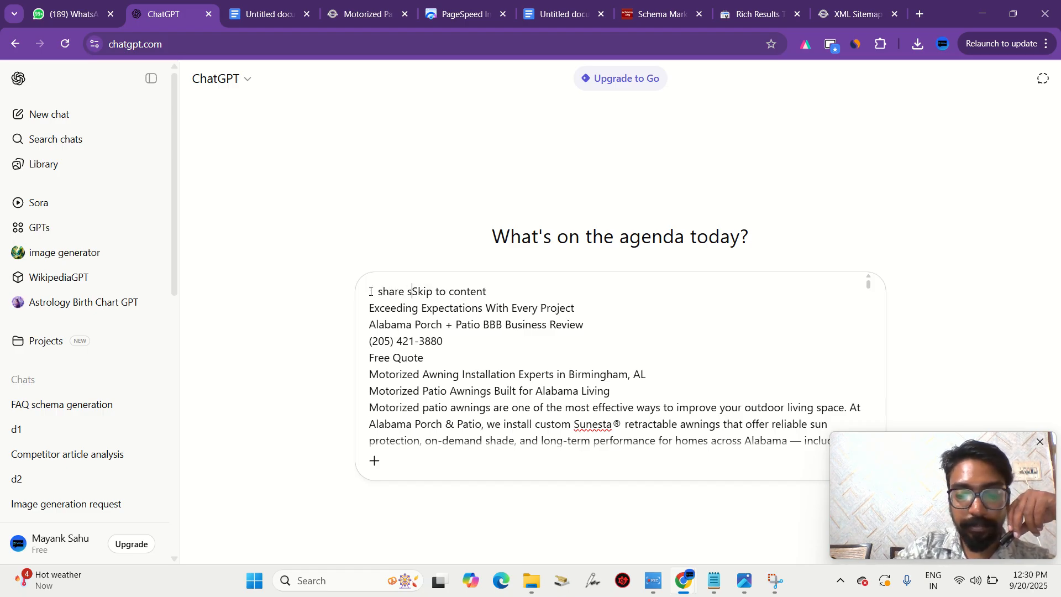
pyautogui.write('e ')
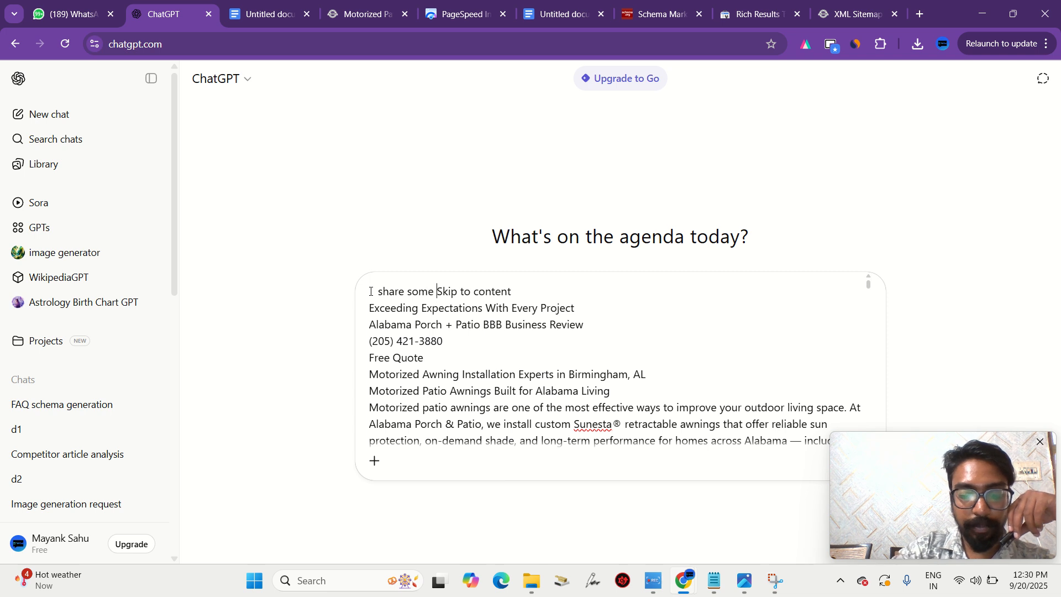
pyautogui.write('qu')
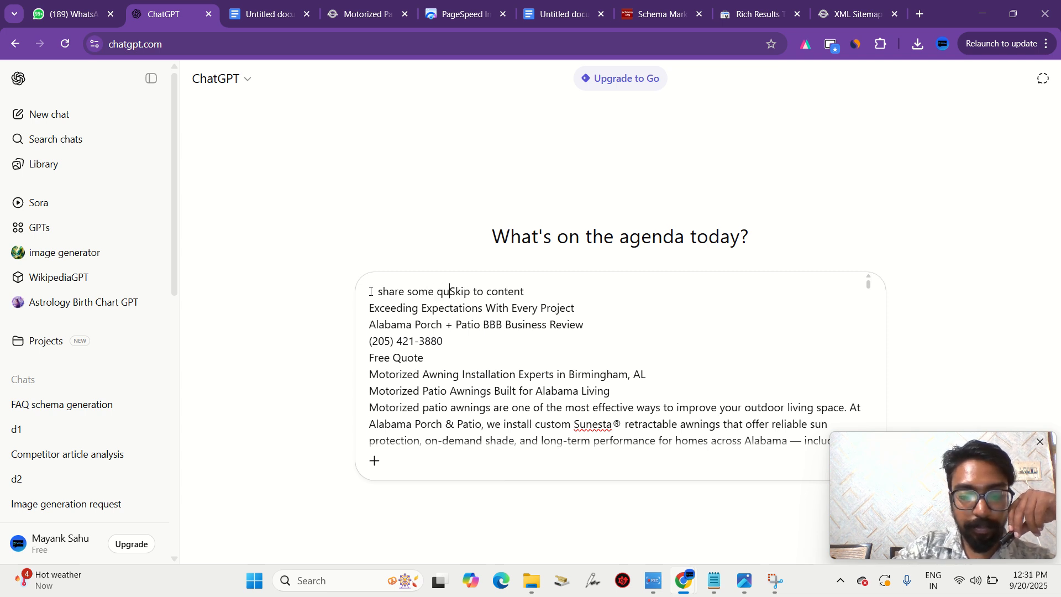
pyautogui.press('BackSpace')
pyautogui.press('BackSpace')
pyautogui.write('problem')
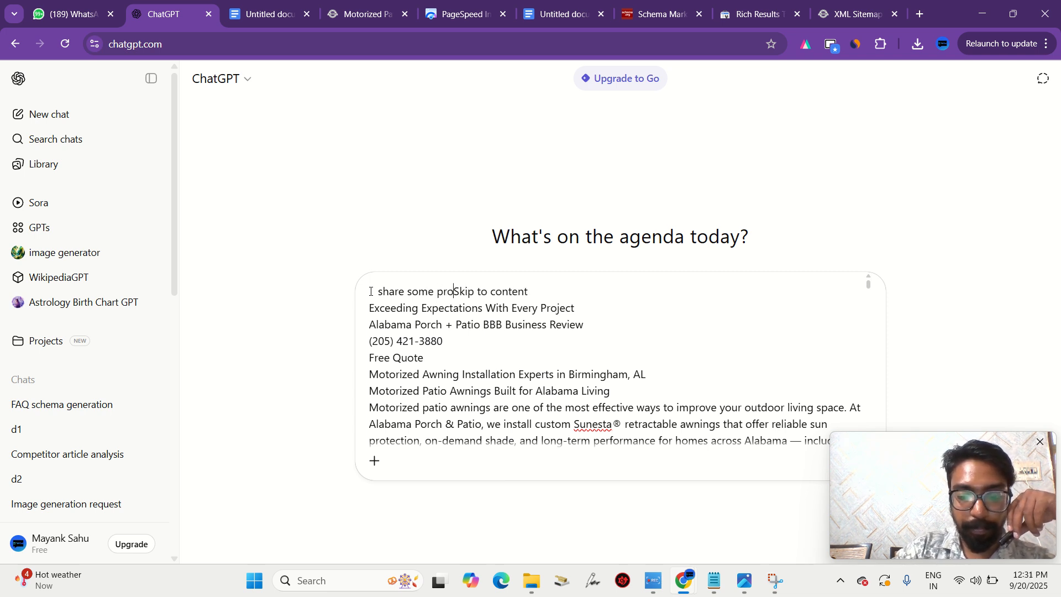
pyautogui.write('s for thi')
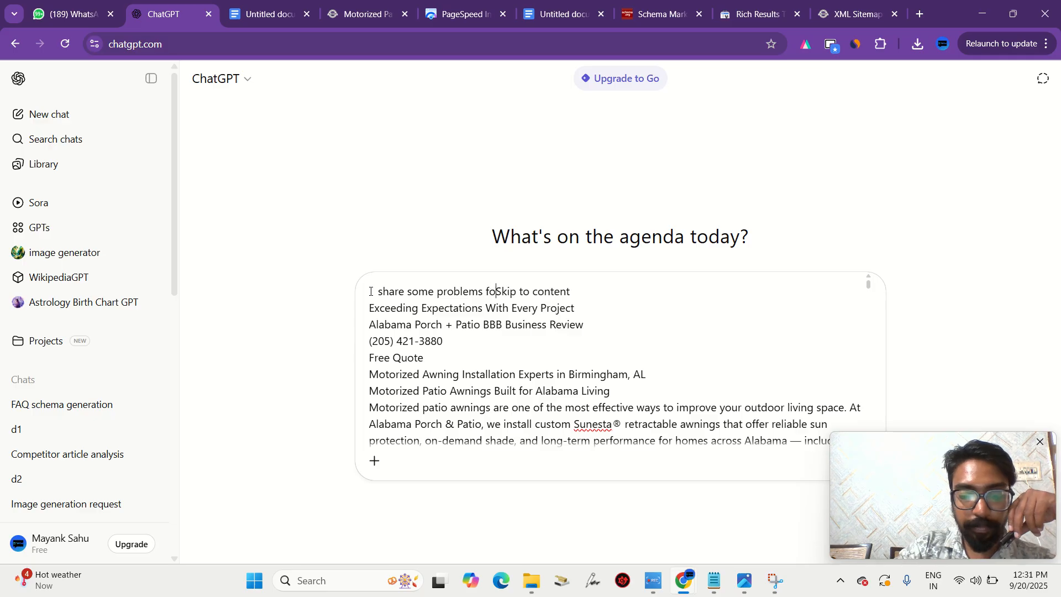
pyautogui.write('s data i ')
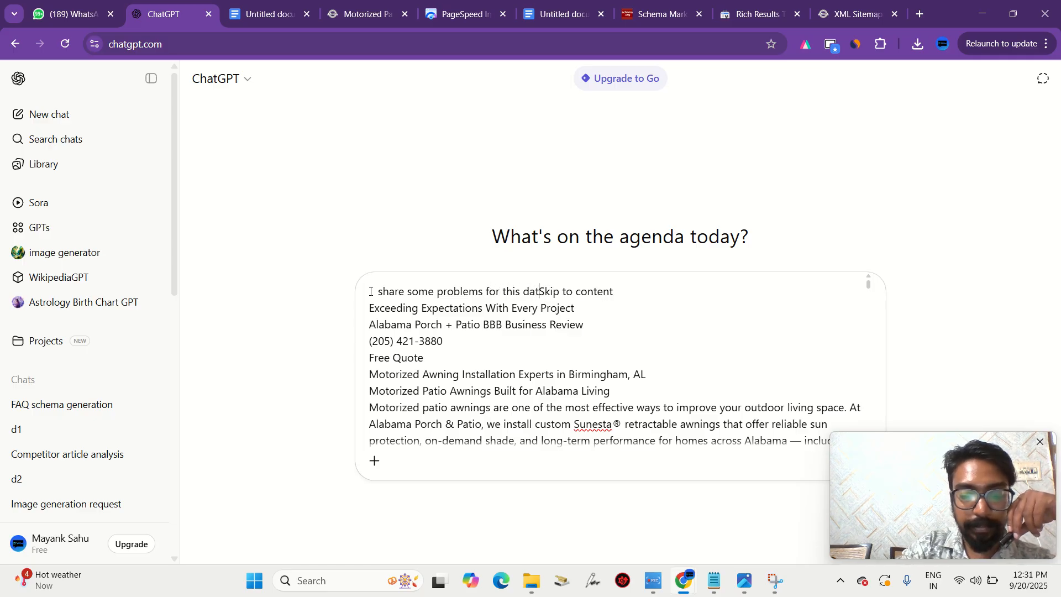
pyautogui.write('have give')
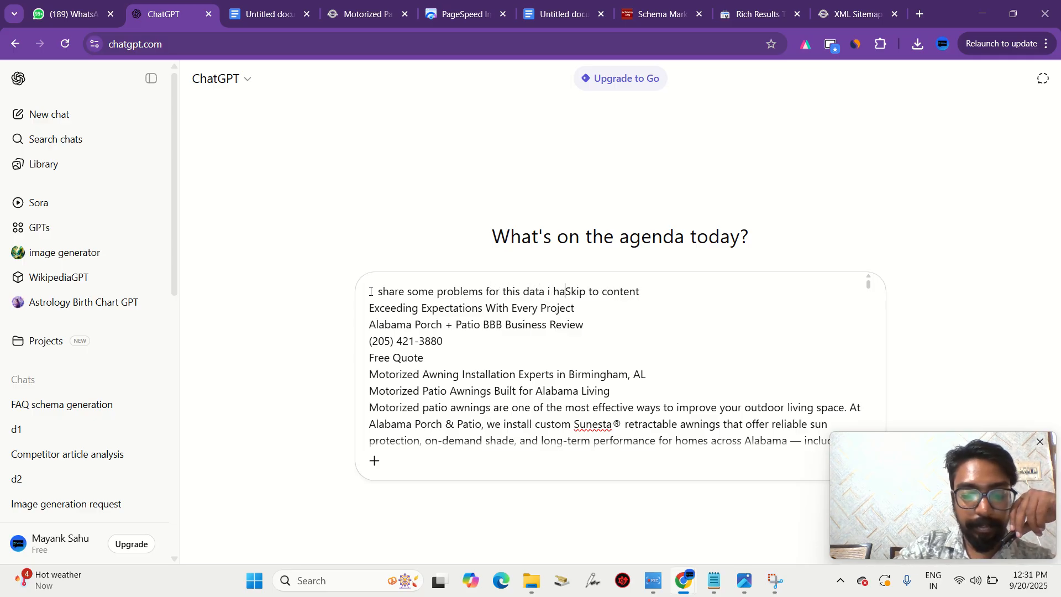
pyautogui.write('n so i can')
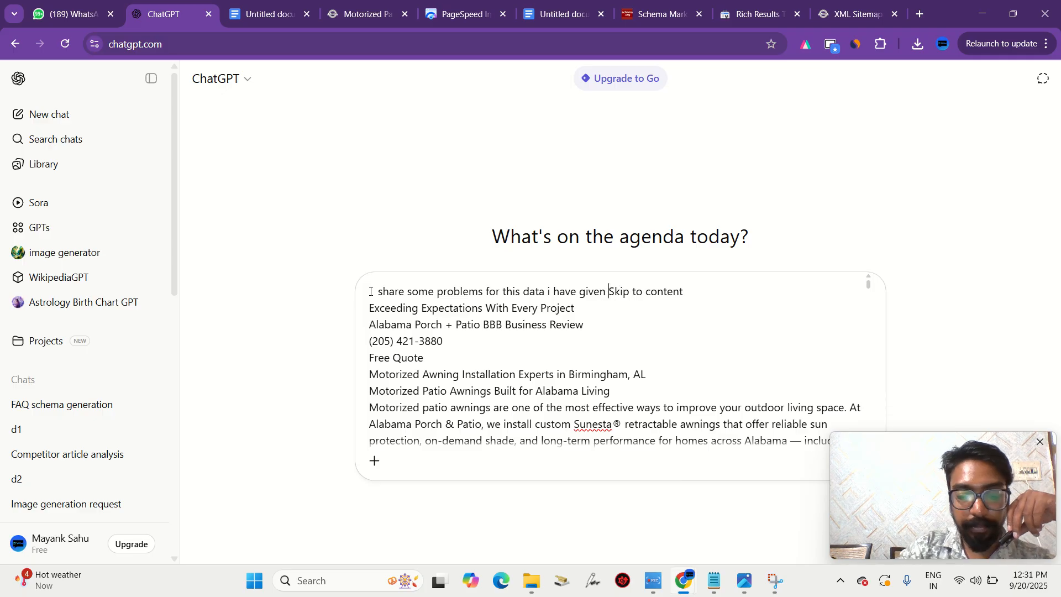
# - Complete the instruction with "make problem solving articles and attract more audience -", separate it from the page text by a line break, and submit the prompt
pyautogui.write(' make ')
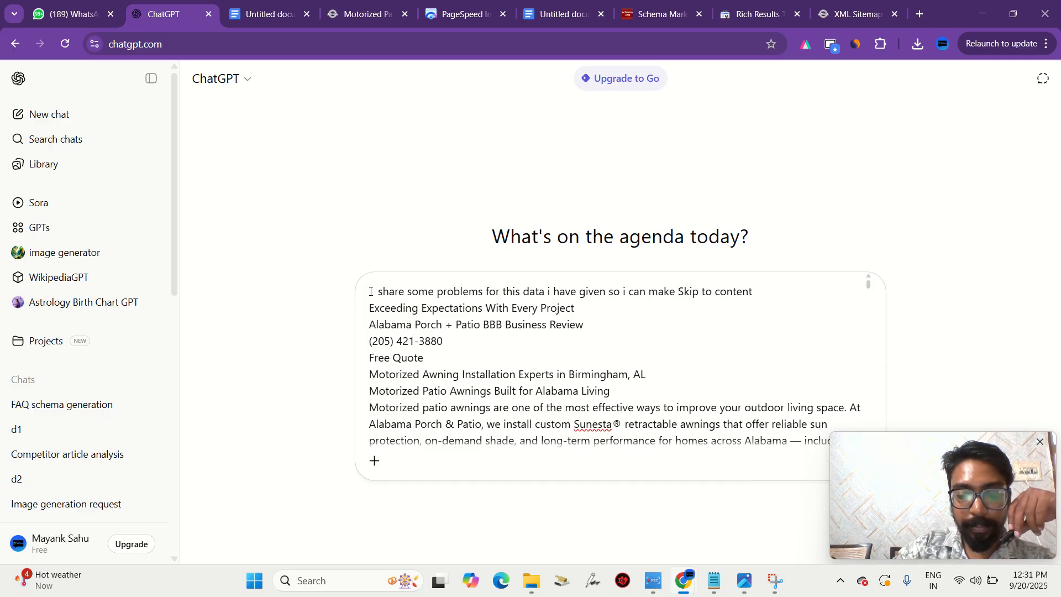
pyautogui.write('problem ')
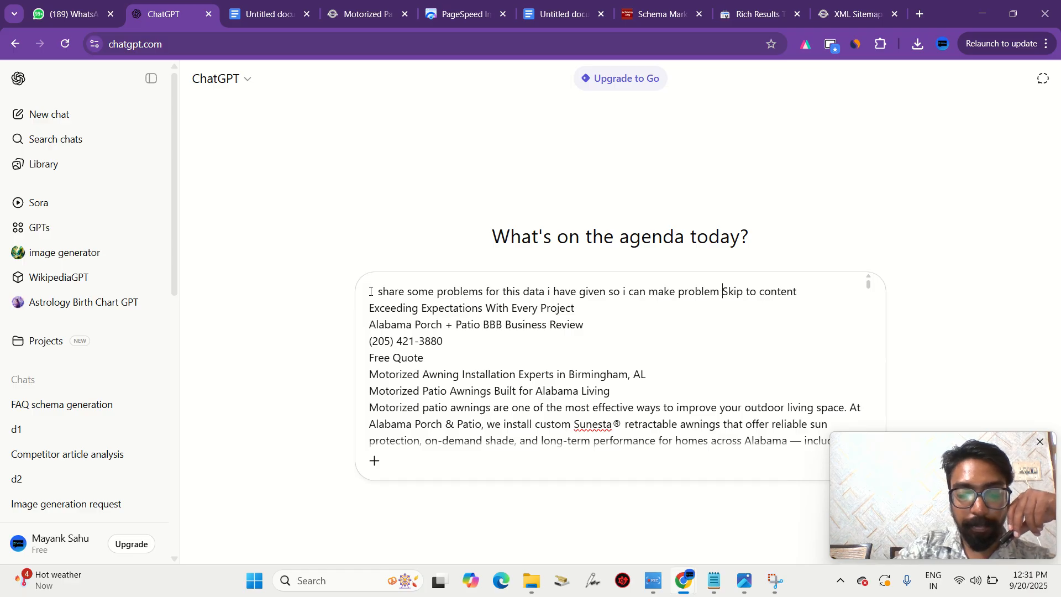
pyautogui.write('solving ')
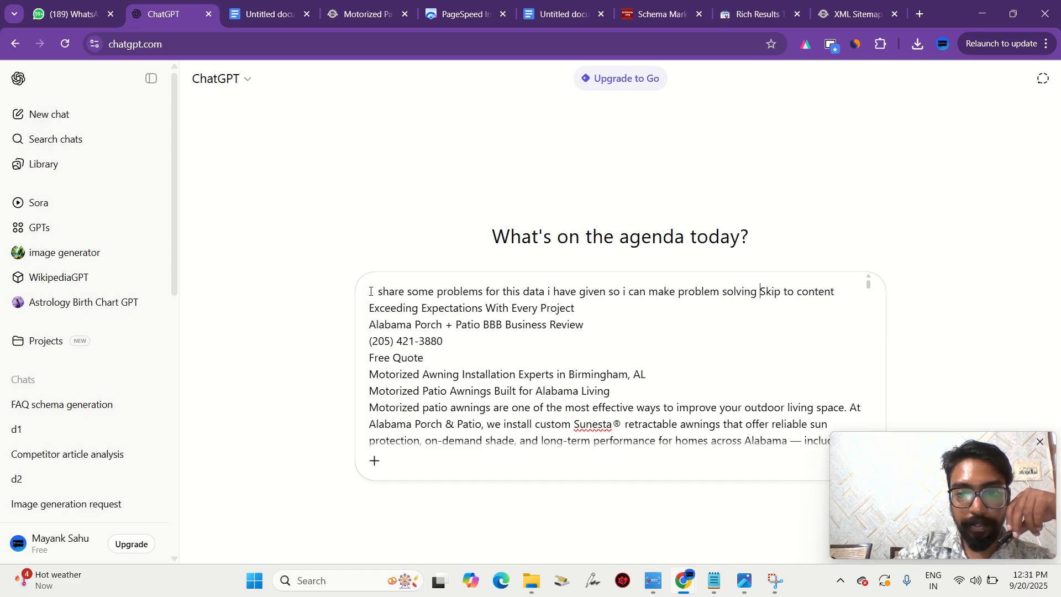
pyautogui.write('articles')
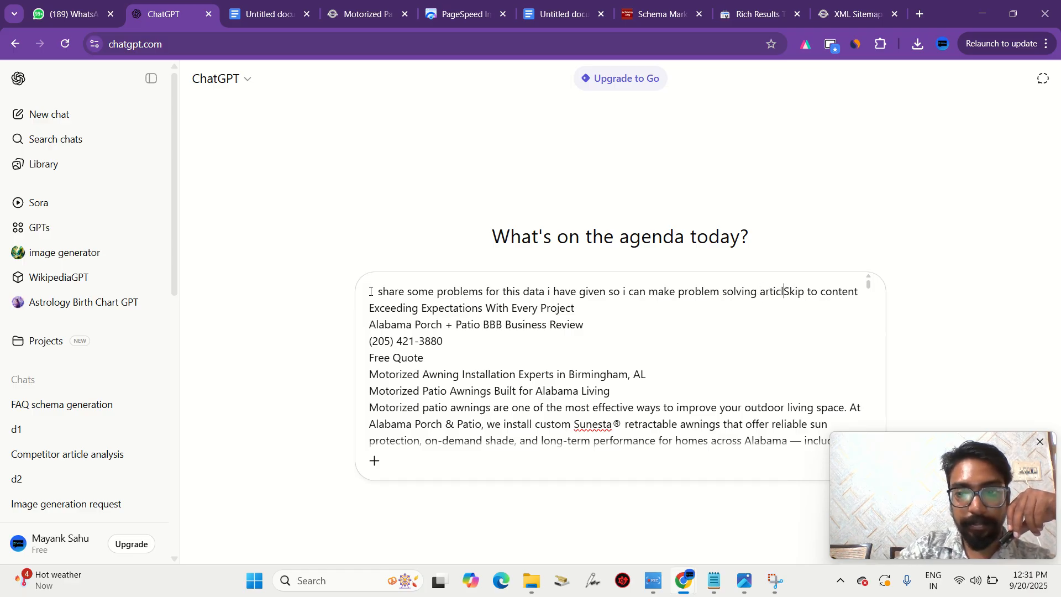
pyautogui.write(' and a')
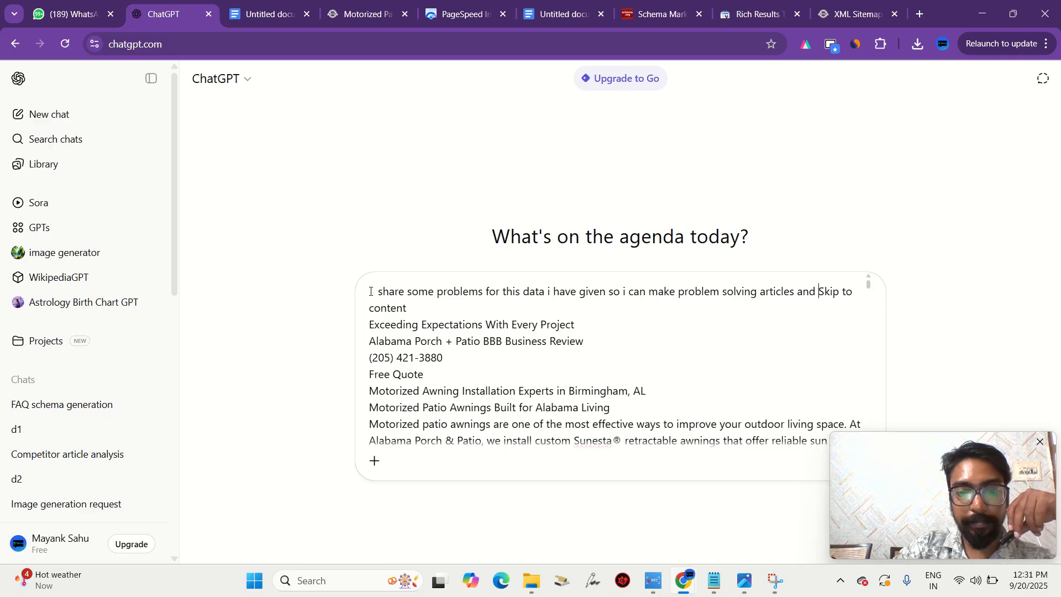
pyautogui.write('t')
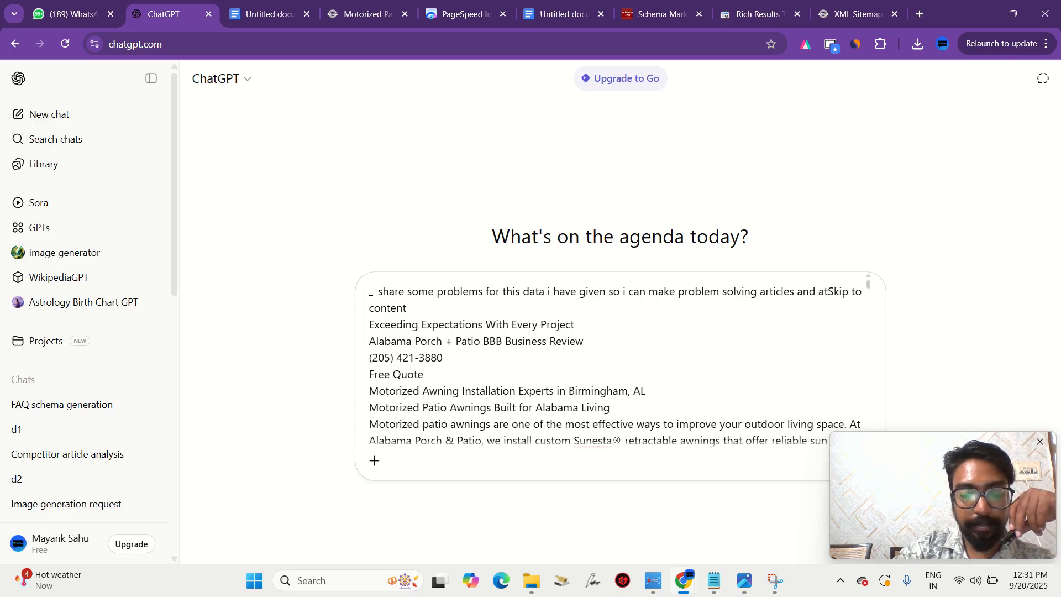
pyautogui.write('tract more a')
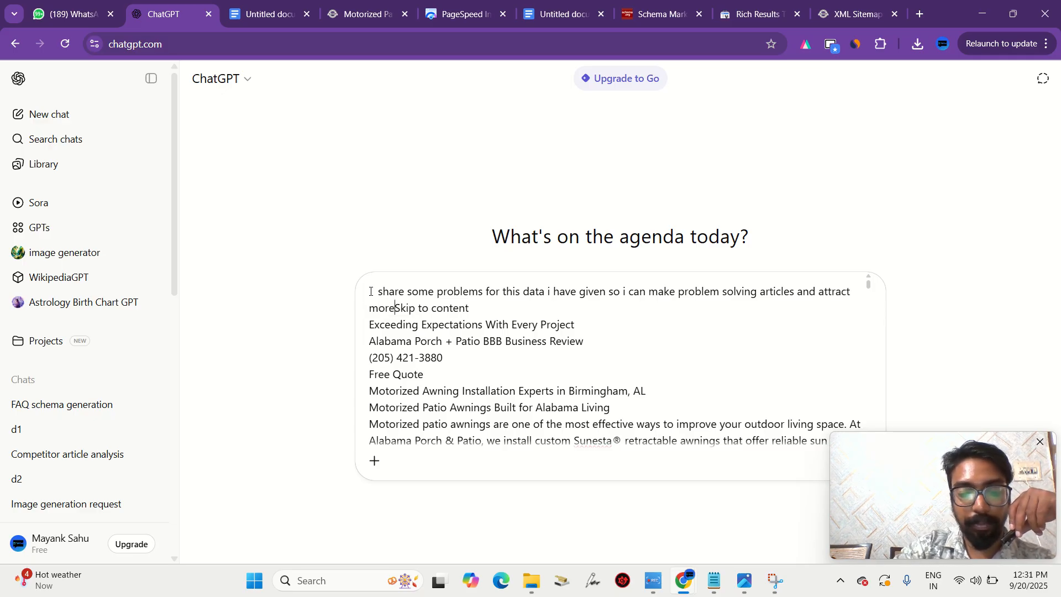
pyautogui.write('udience ')
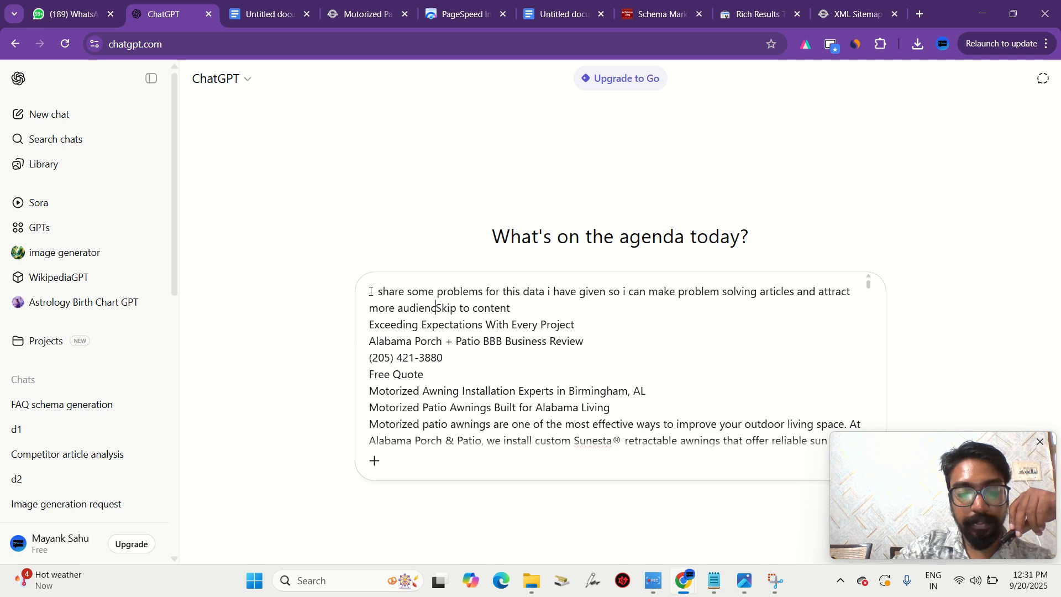
pyautogui.write('-')
pyautogui.hotkey('shift', 'Return')
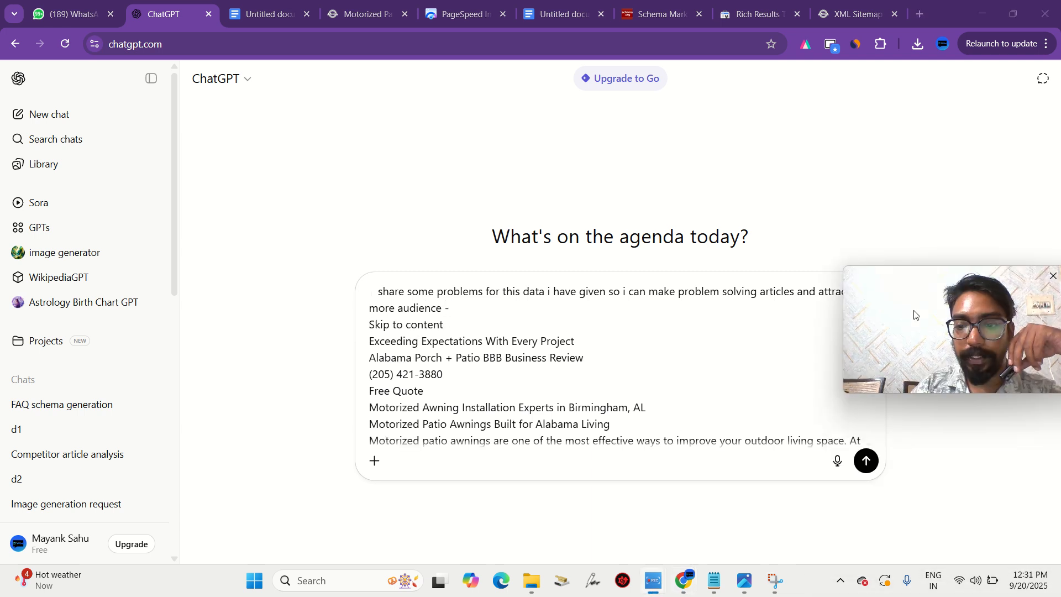
pyautogui.click(866, 462)
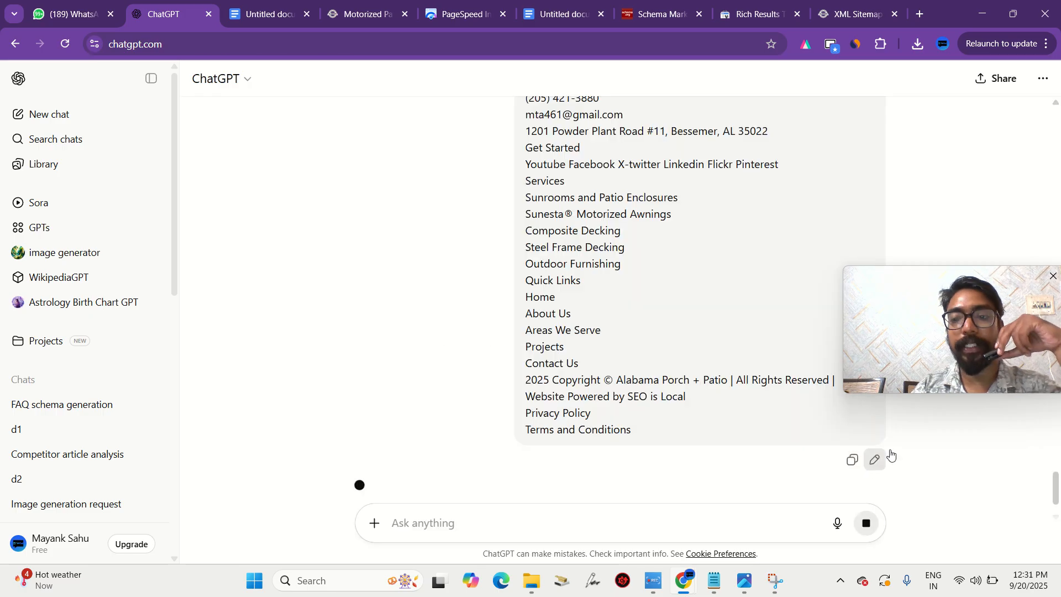
# - Copy the three article ideas with their problem notes under Weather & Comfort Problems in the ChatGPT response
pyautogui.scroll(-3, 467, 319)
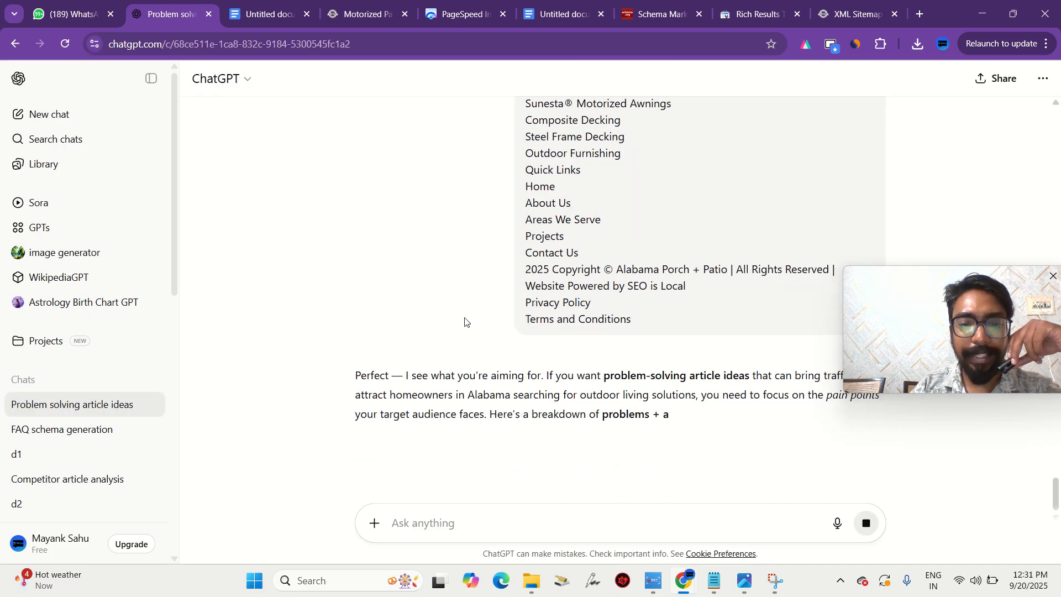
pyautogui.scroll(-4, 467, 319)
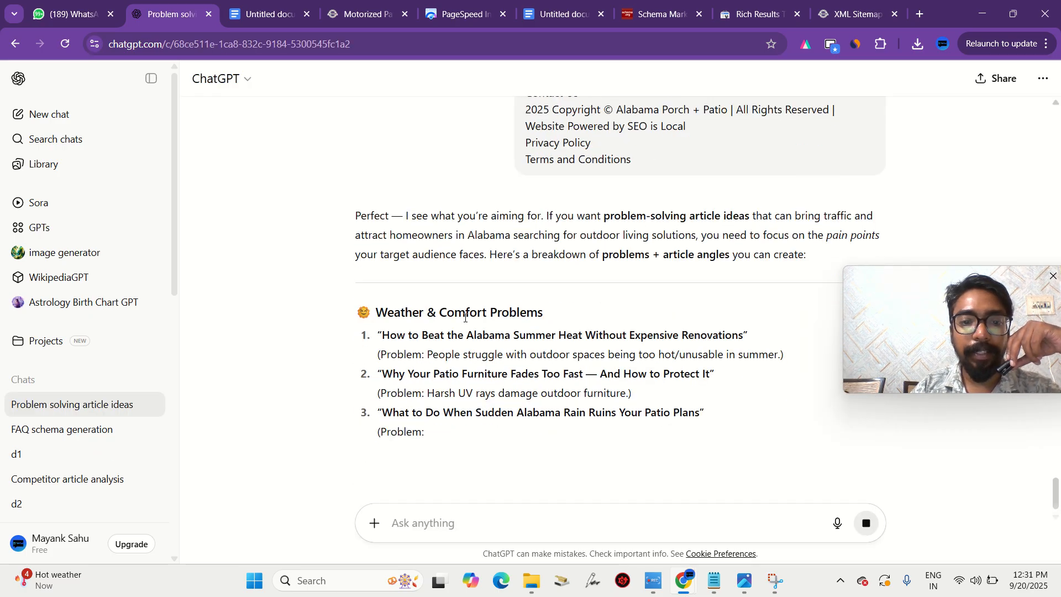
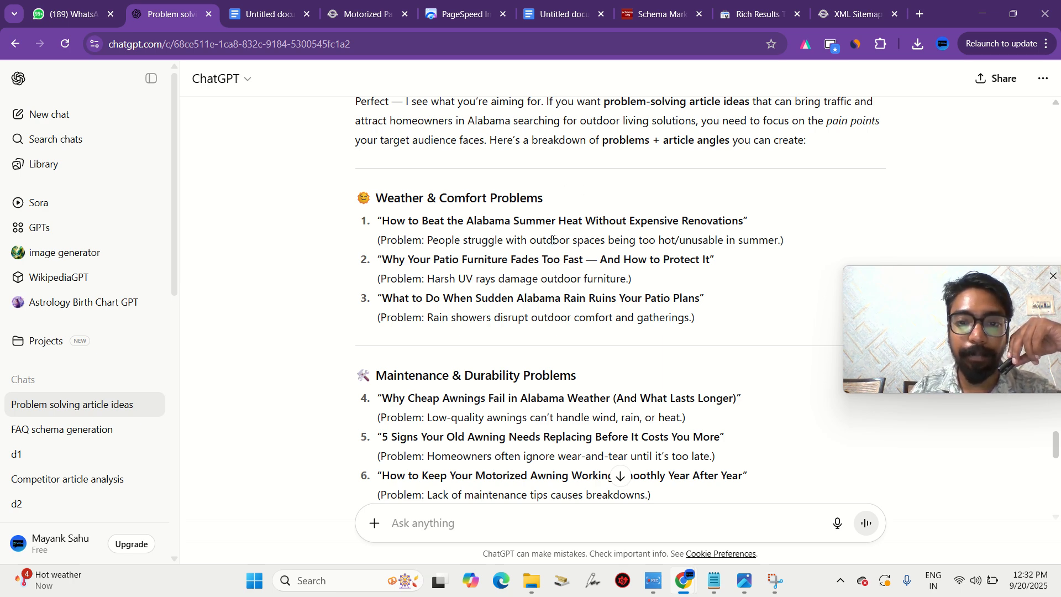
pyautogui.scroll(-1, 552, 240)
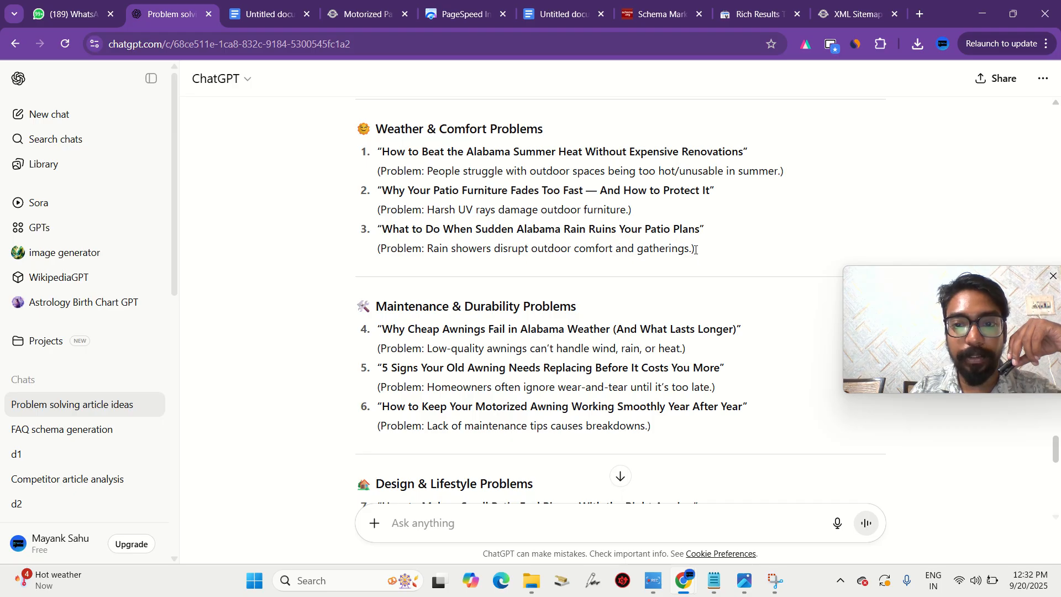
pyautogui.moveTo(699, 254); pyautogui.dragTo(370, 160)
pyautogui.hotkey('ctrl', 'c')
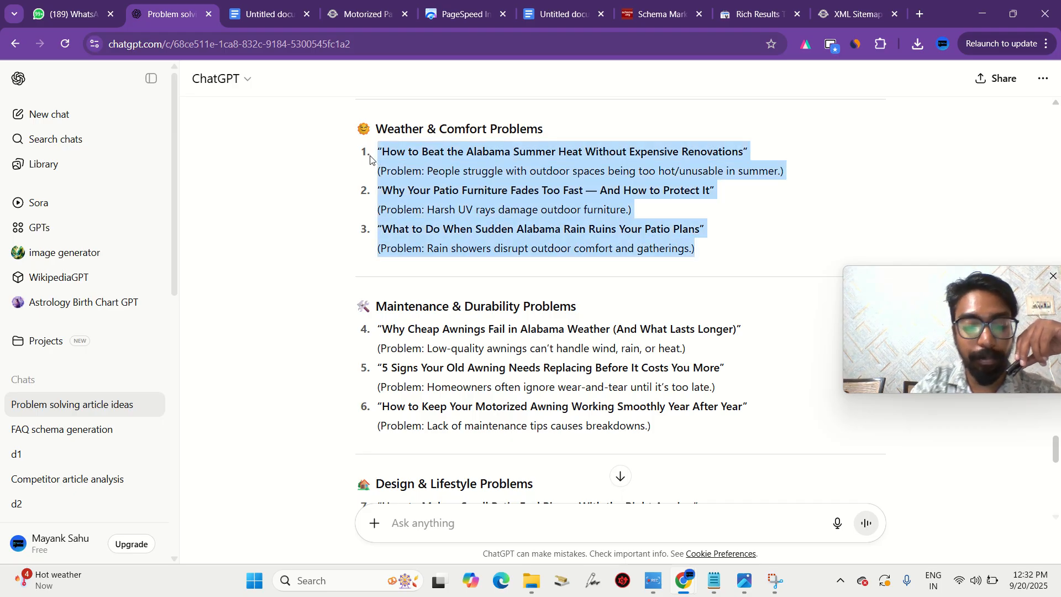
# - In the Google Docs audit notes, add "-" after "Work on Problem solving blog post" and paste the three article ideas below, separated by a blank line
pyautogui.click(558, 14)
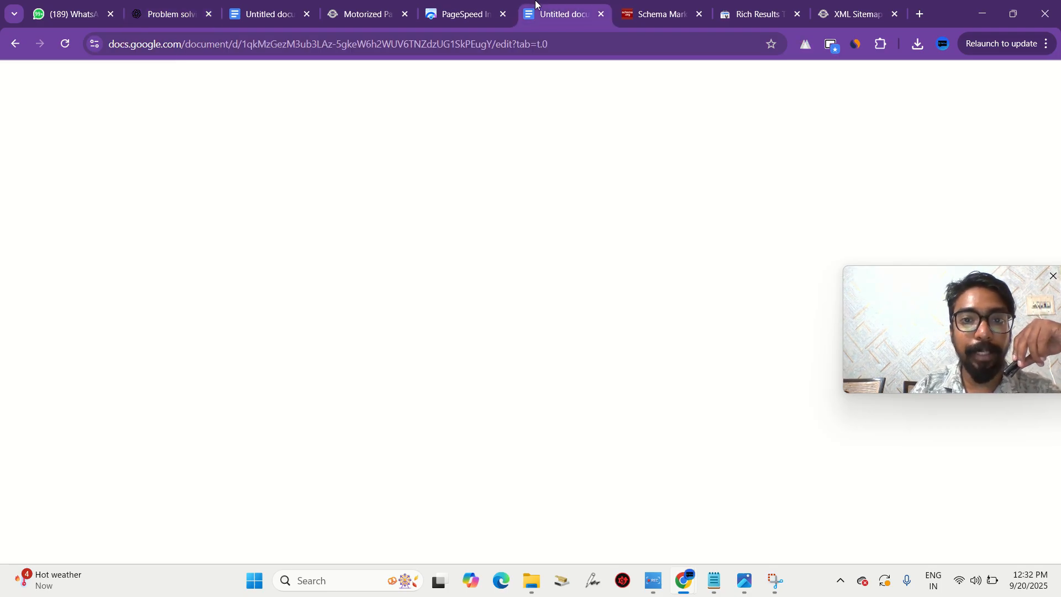
pyautogui.scroll(-2, 506, 304)
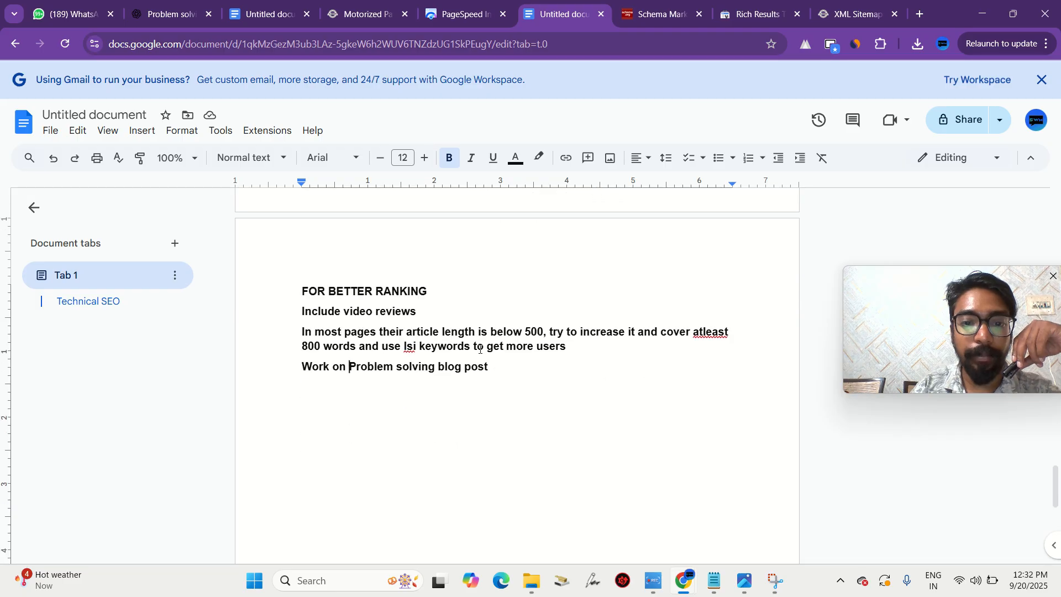
pyautogui.write('-')
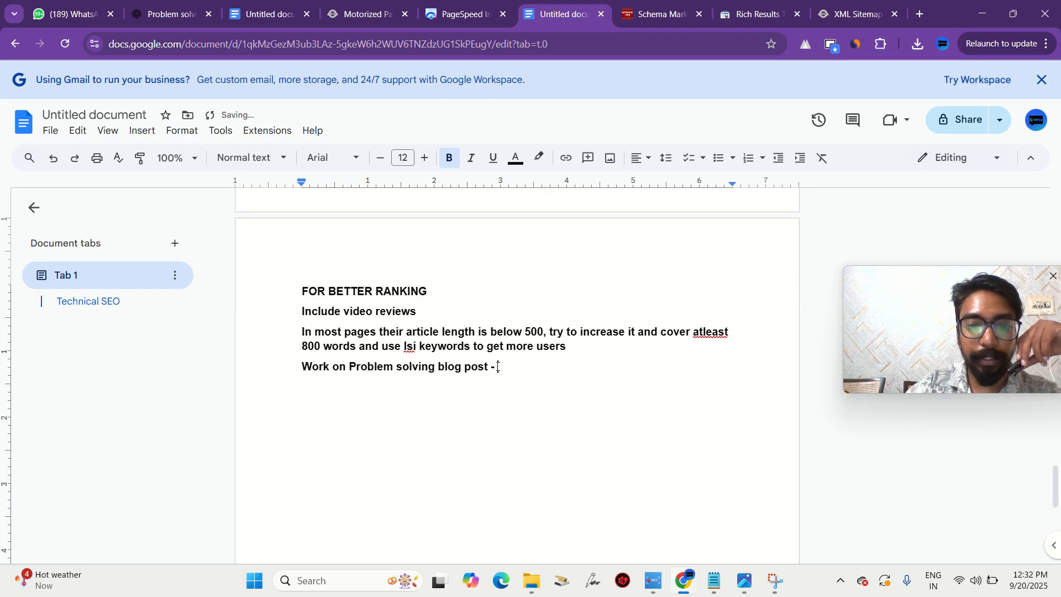
pyautogui.press('Return')
pyautogui.hotkey('ctrl', 'v')
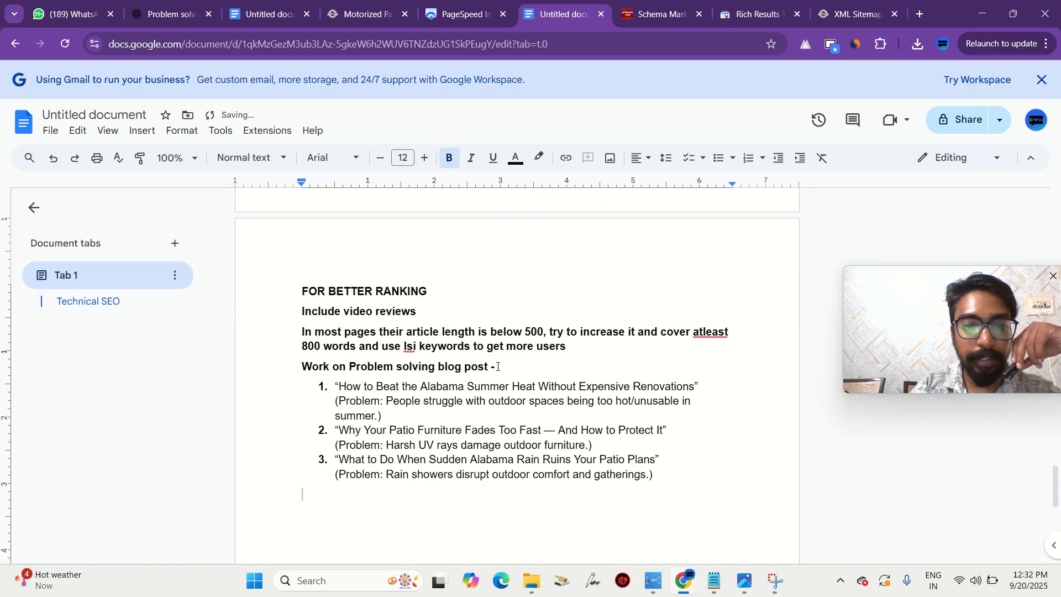
pyautogui.click(503, 365)
pyautogui.press('Return')
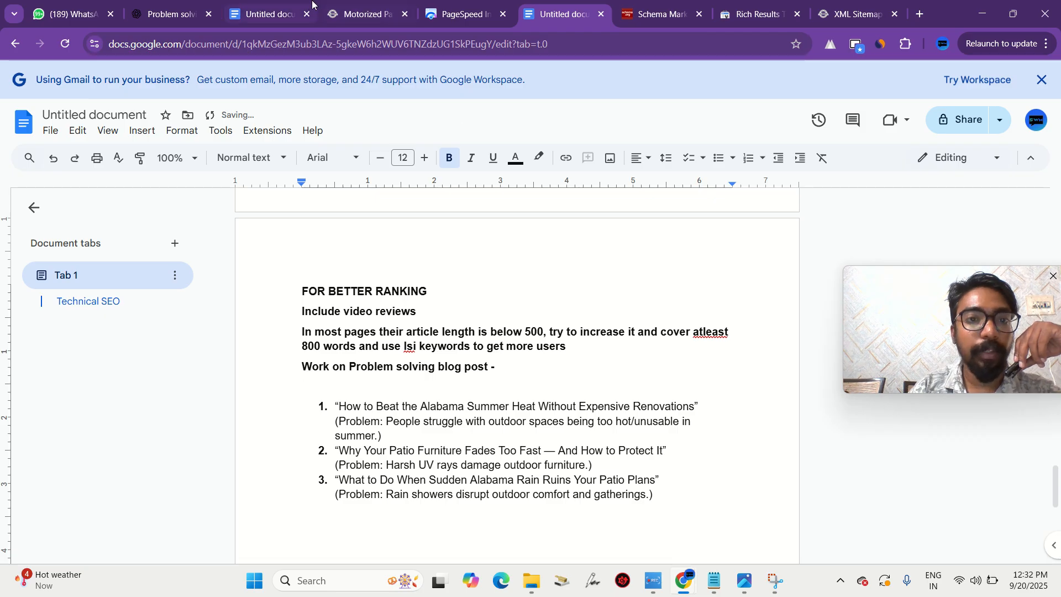
# - Copy the suggested blog topics, from "Cover topics like outdoor living tips" to "cost guides", from Blog/Resource Hub in the SEO checklist document
pyautogui.click(342, 3)
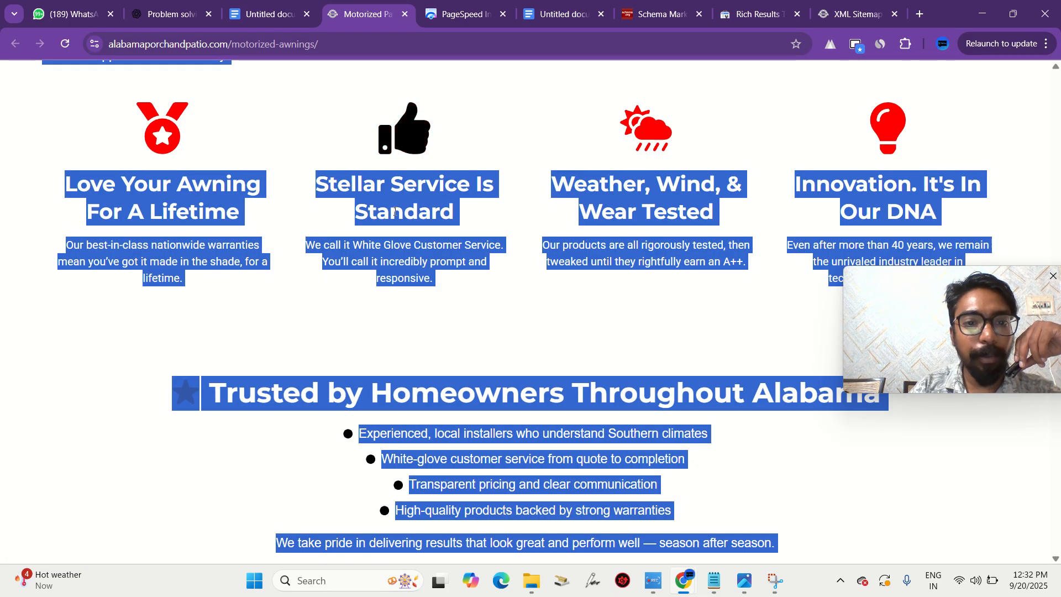
pyautogui.scroll(-3, 393, 210)
pyautogui.click(395, 171)
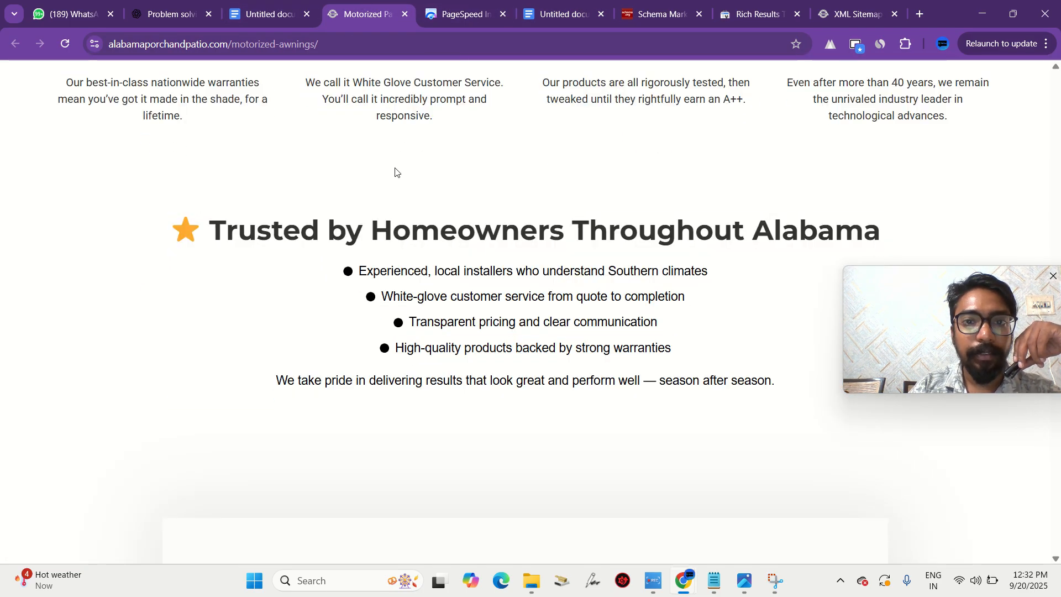
pyautogui.click(265, 14)
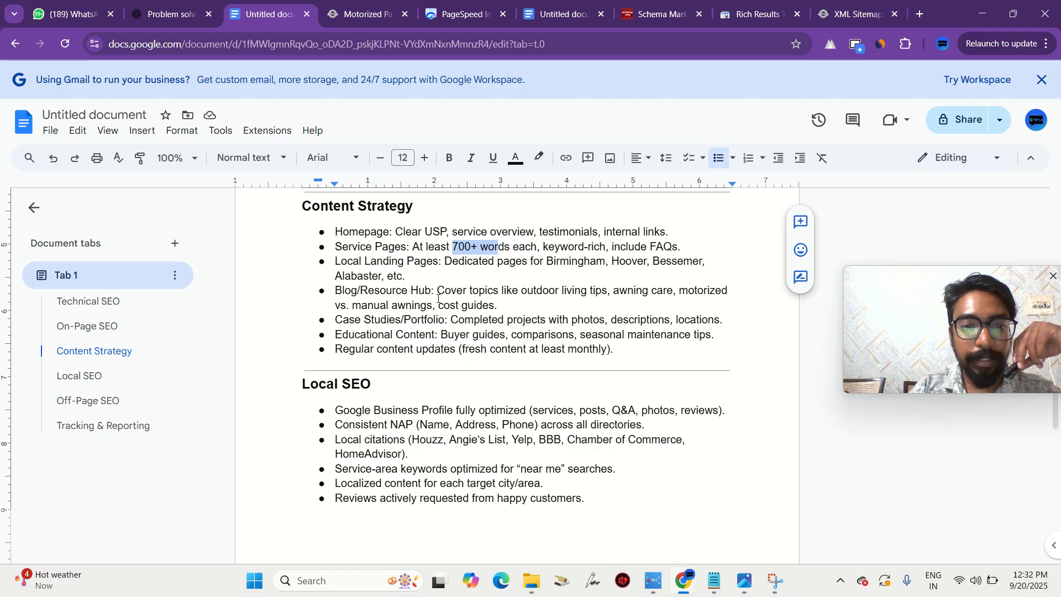
pyautogui.scroll(-1, 438, 299)
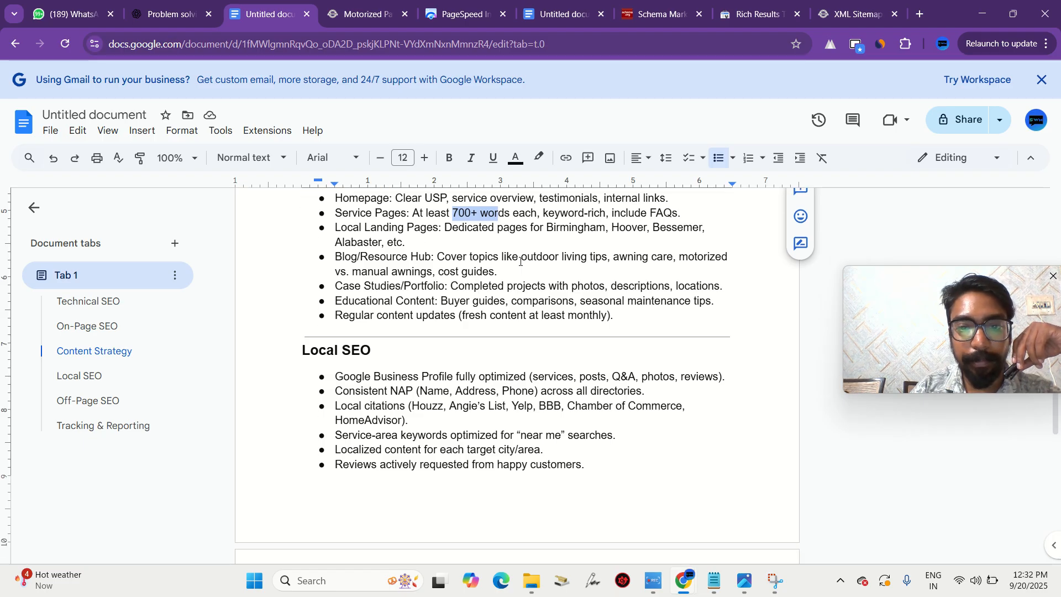
pyautogui.moveTo(520, 261); pyautogui.dragTo(604, 261)
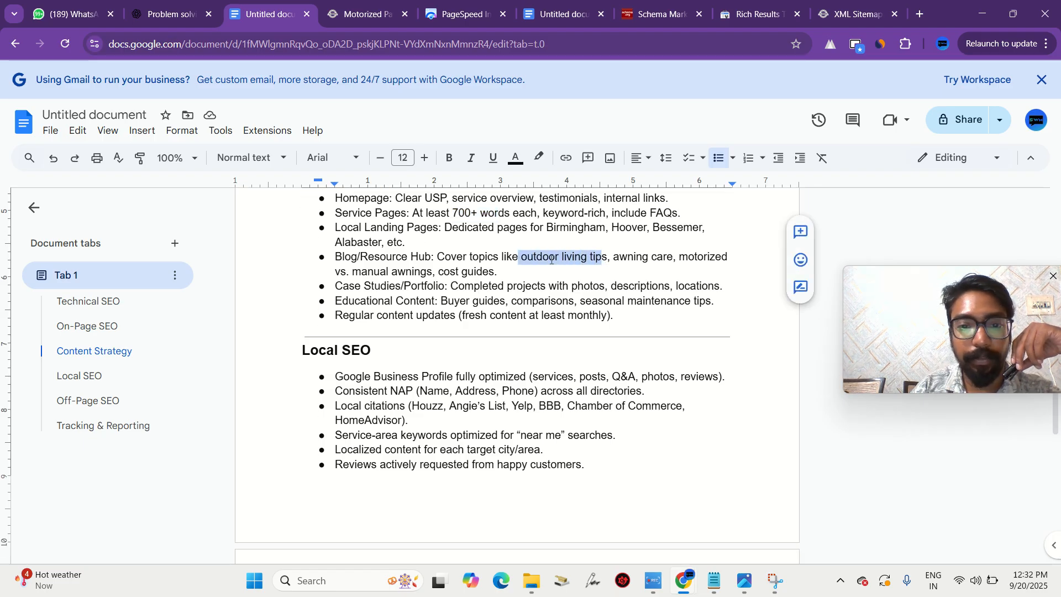
pyautogui.moveTo(438, 256); pyautogui.dragTo(494, 274)
pyautogui.hotkey('ctrl', 'c')
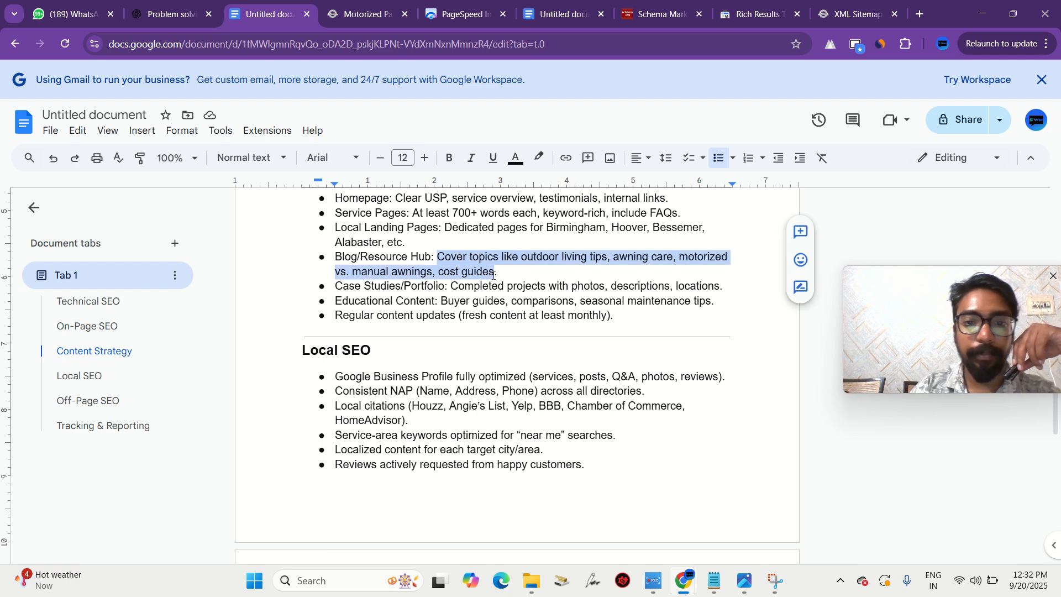
# - In the audit notes, paste the copied blog topics as a fourth item under the three problem-solving article ideas
pyautogui.click(551, 9)
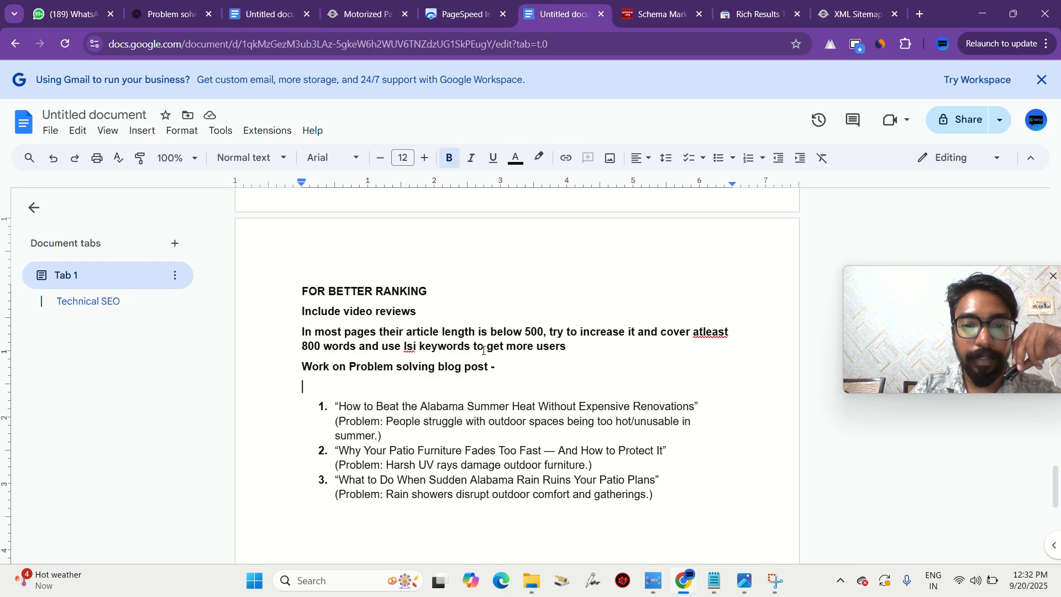
pyautogui.scroll(-1, 590, 396)
pyautogui.click(652, 429)
pyautogui.press('Return')
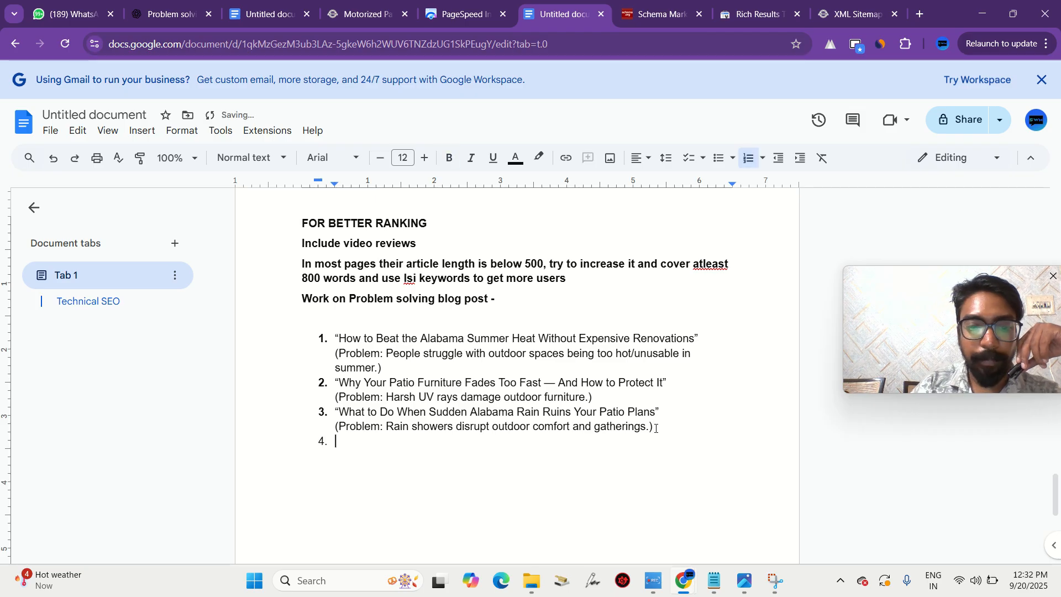
pyautogui.hotkey('ctrl', 'v')
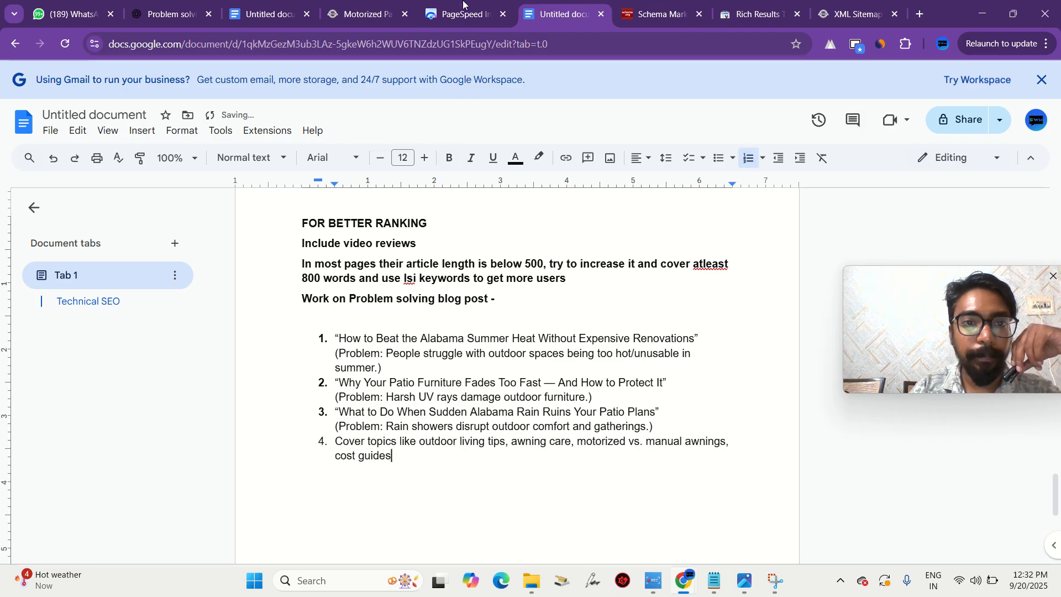
# - Return to the SEO checklist document and examine the Case Studies/Portfolio recommendation under Content Strategy
pyautogui.click(365, 13)
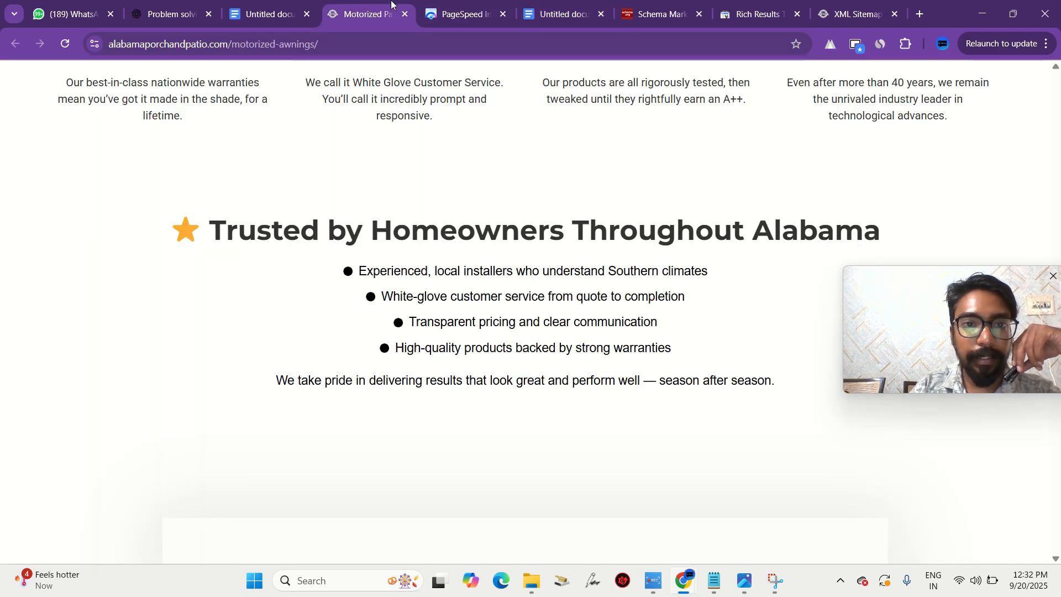
pyautogui.click(166, 14)
pyautogui.click(270, 14)
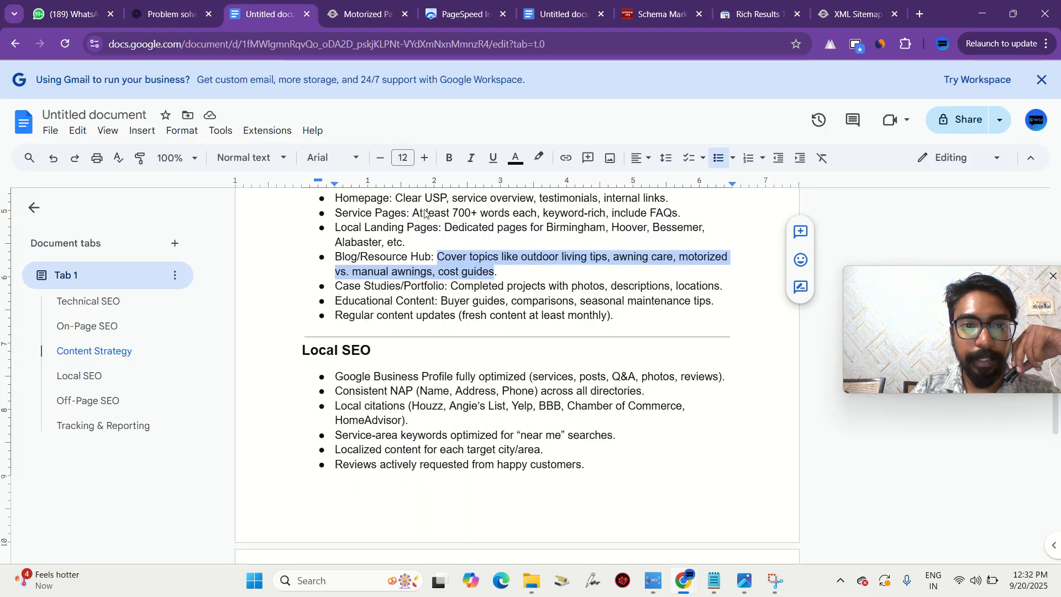
pyautogui.scroll(-1, 454, 278)
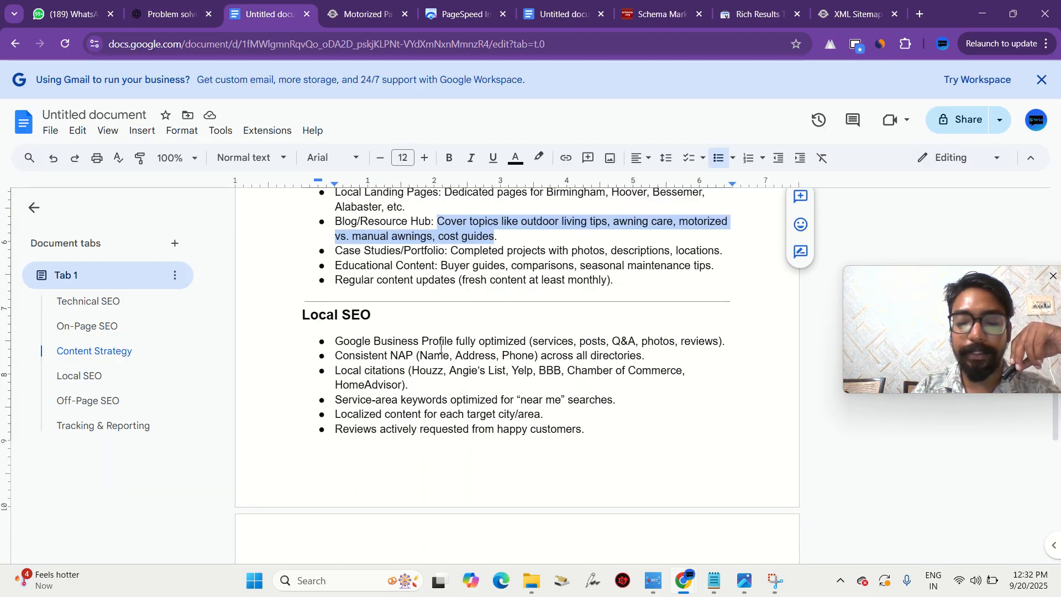
pyautogui.scroll(-1, 357, 273)
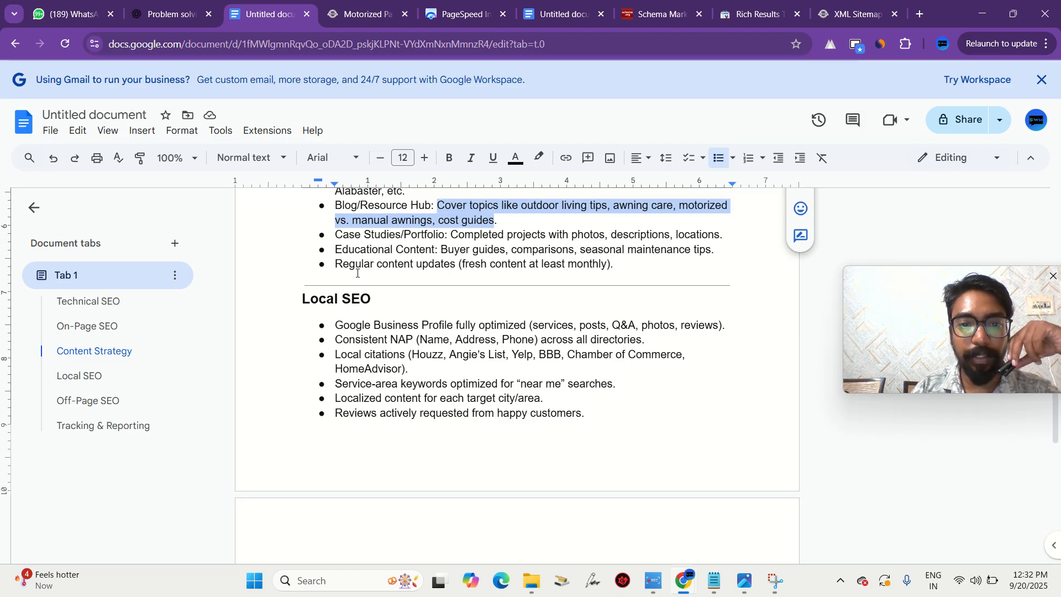
pyautogui.moveTo(340, 235); pyautogui.dragTo(413, 235)
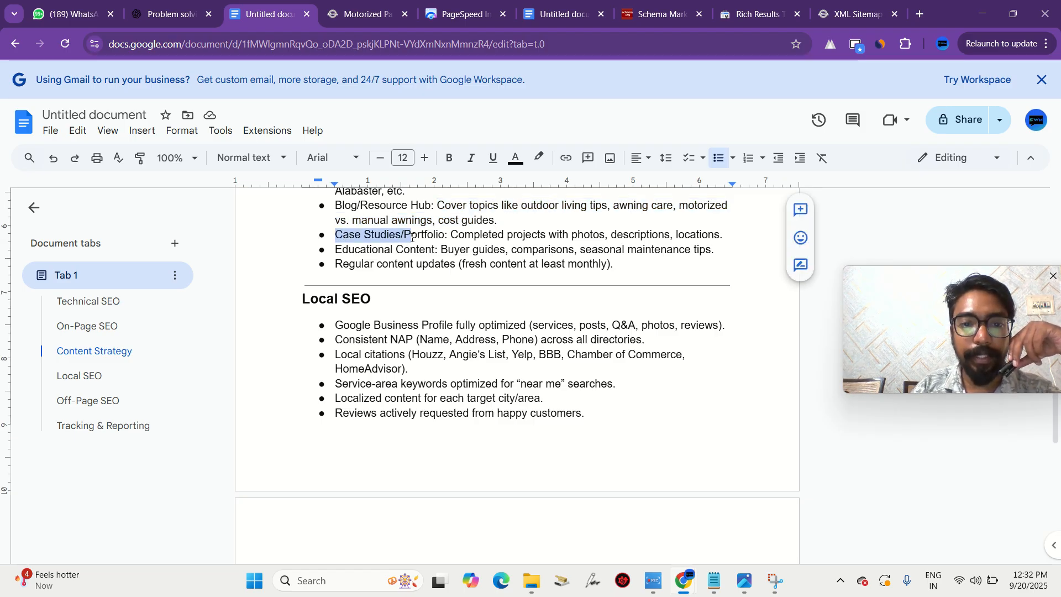
pyautogui.click(412, 235)
# - In the audit notes, end the numbered list and add the line "Add case studies for trust" below it
pyautogui.click(574, 11)
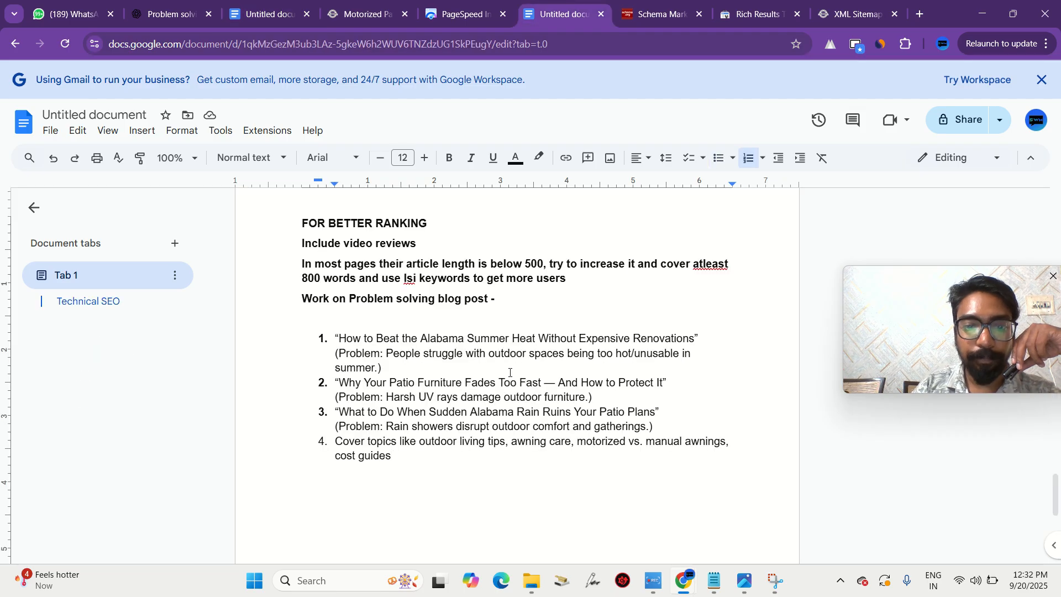
pyautogui.press('Return')
pyautogui.press('Return')
pyautogui.write('A')
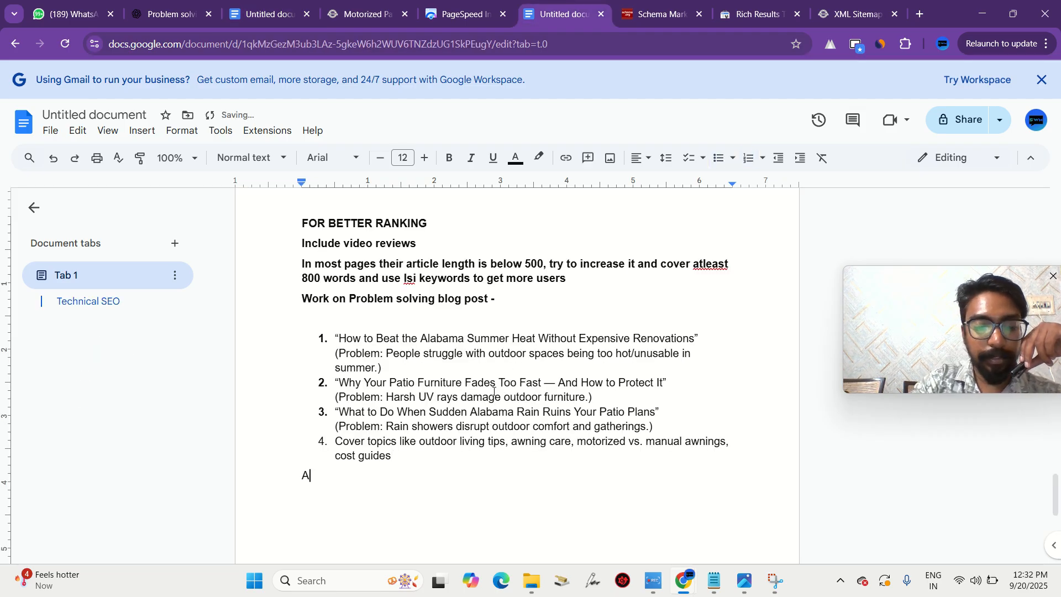
pyautogui.write('dd case')
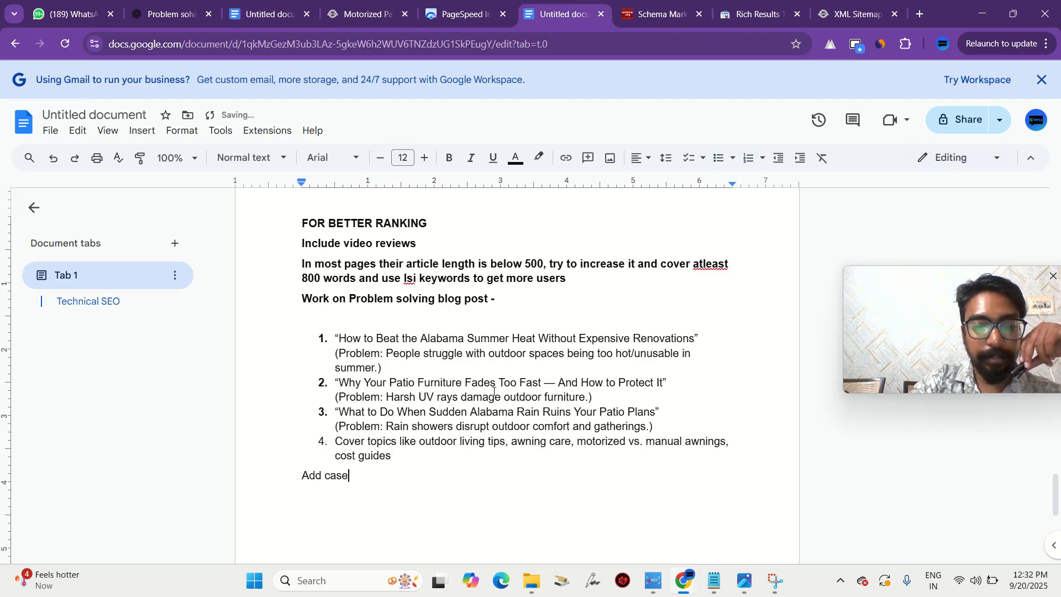
pyautogui.write(' studies')
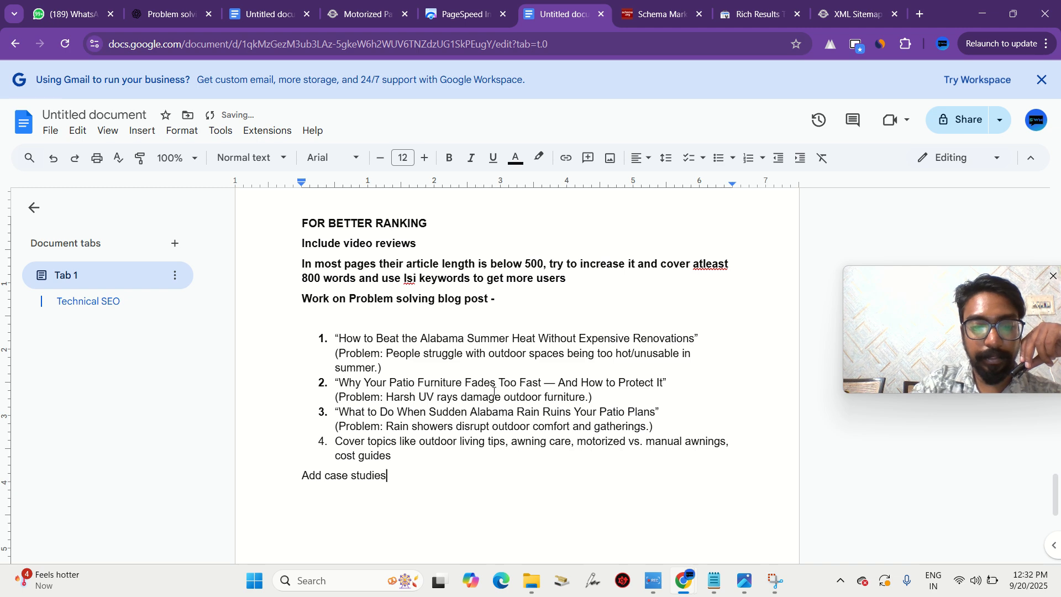
pyautogui.write(' for ')
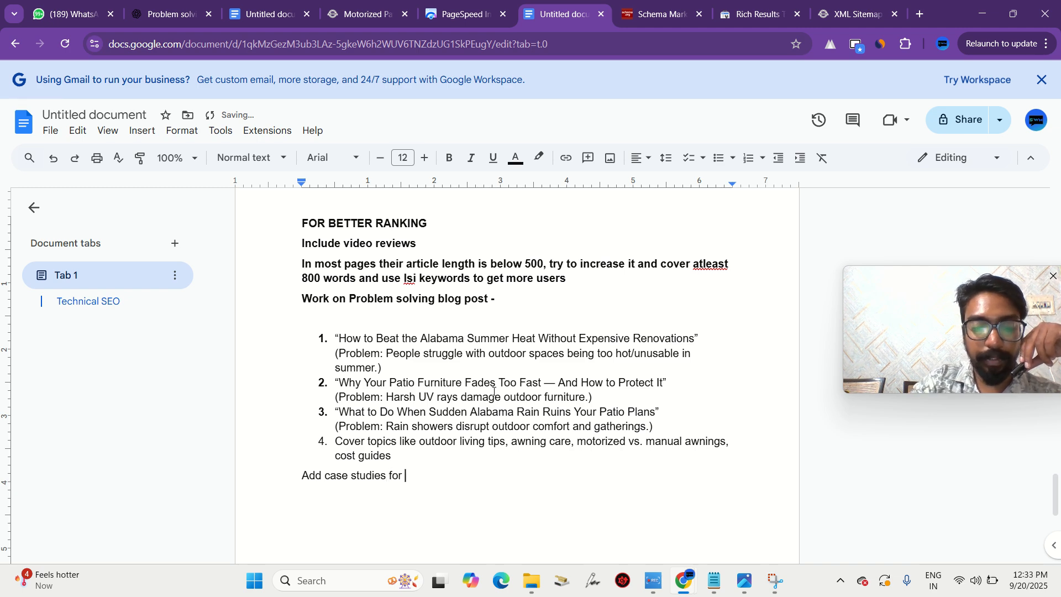
pyautogui.write('trust')
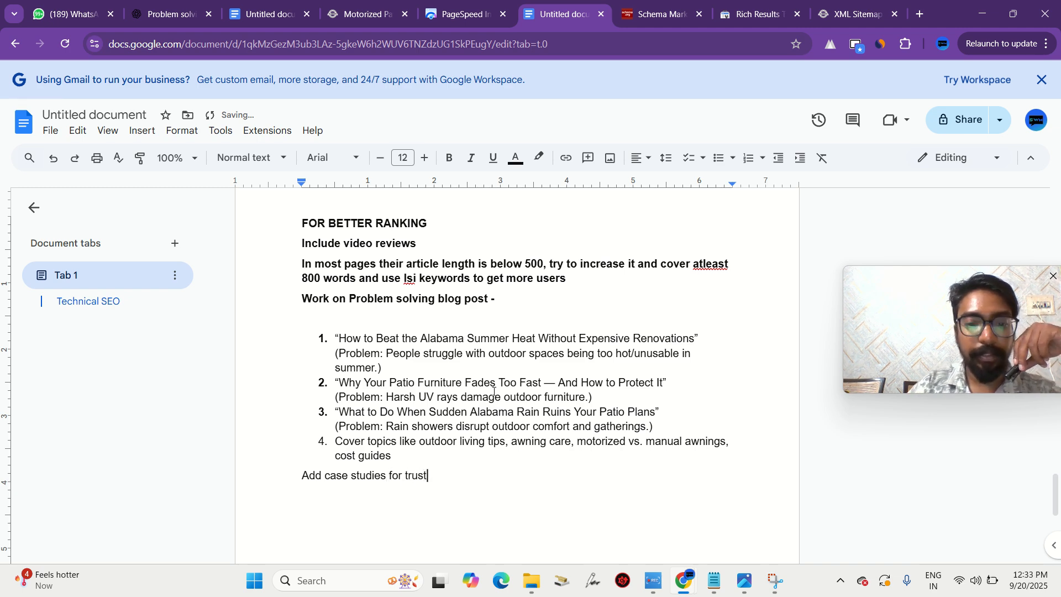
# - Review the Local SEO points in the SEO checklist, including Google Business Profile optimization and consistent name, address and phone details
pyautogui.click(360, 13)
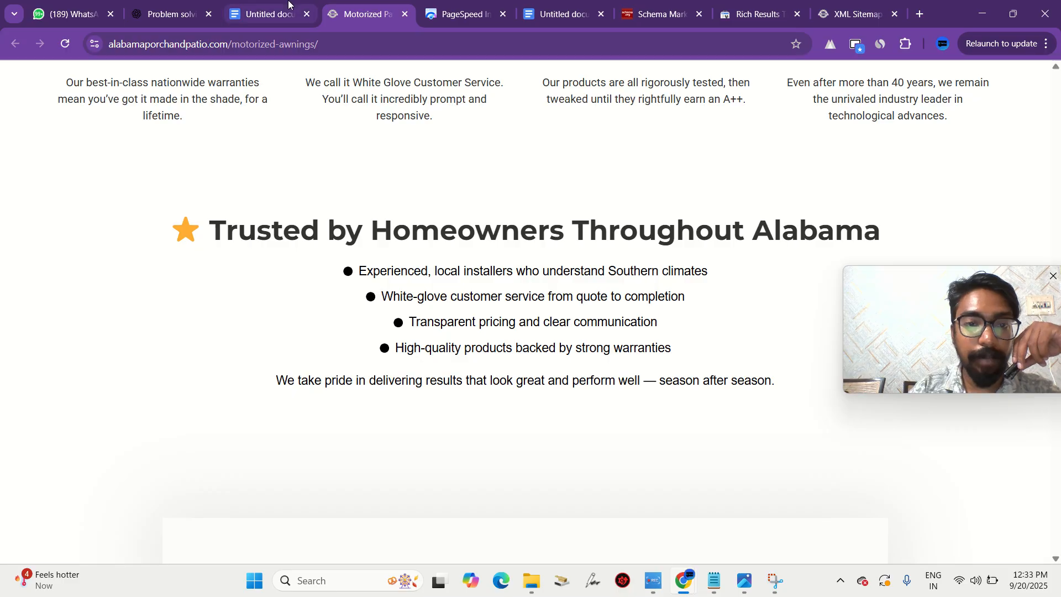
pyautogui.click(288, 3)
pyautogui.scroll(-1, 393, 358)
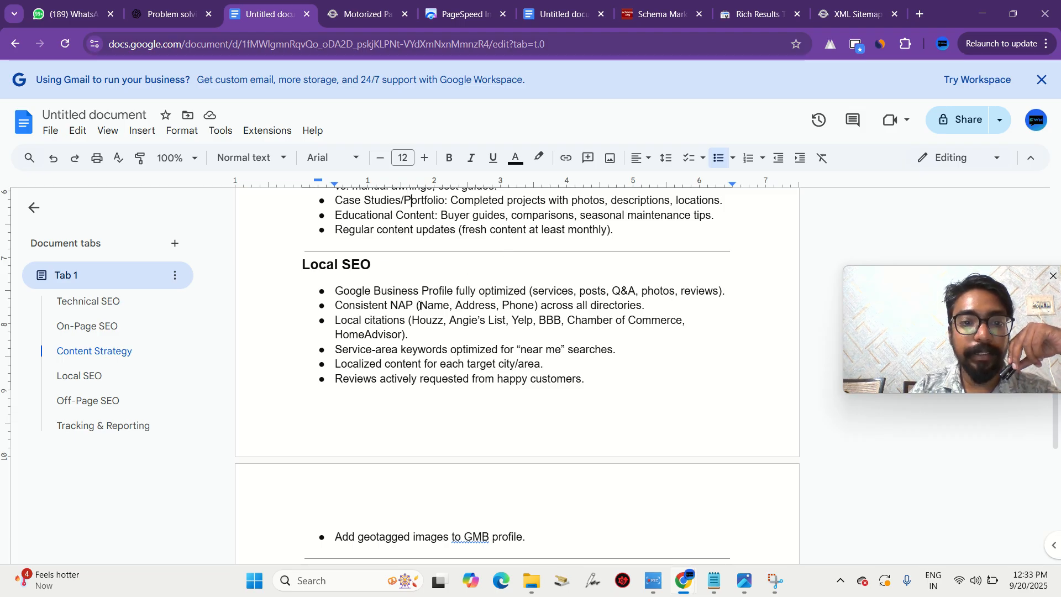
pyautogui.scroll(-1, 300, 265)
pyautogui.scroll(-1, 385, 292)
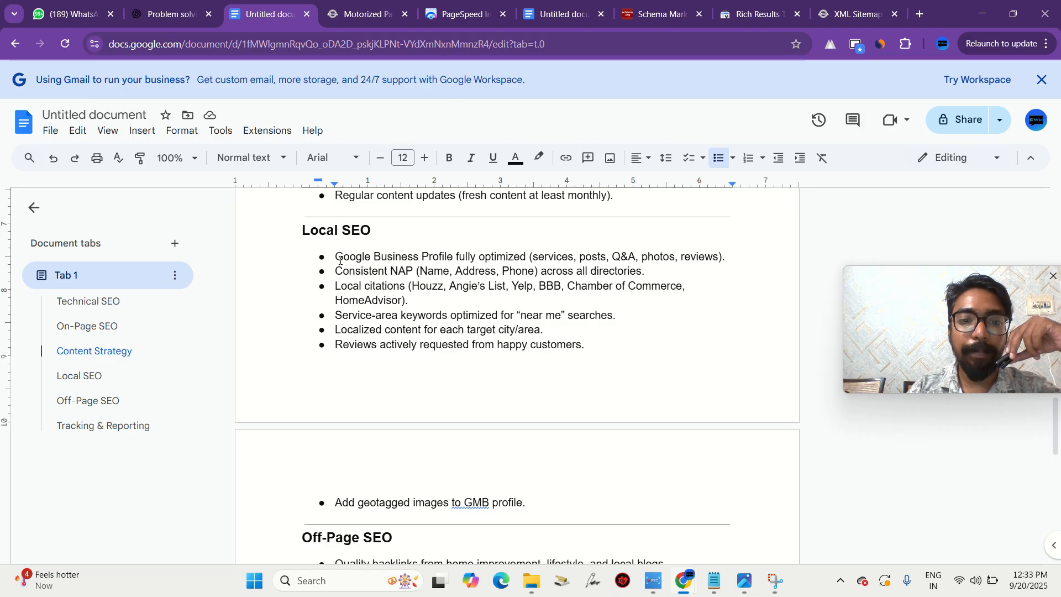
pyautogui.moveTo(338, 258); pyautogui.dragTo(445, 258)
pyautogui.click(446, 257)
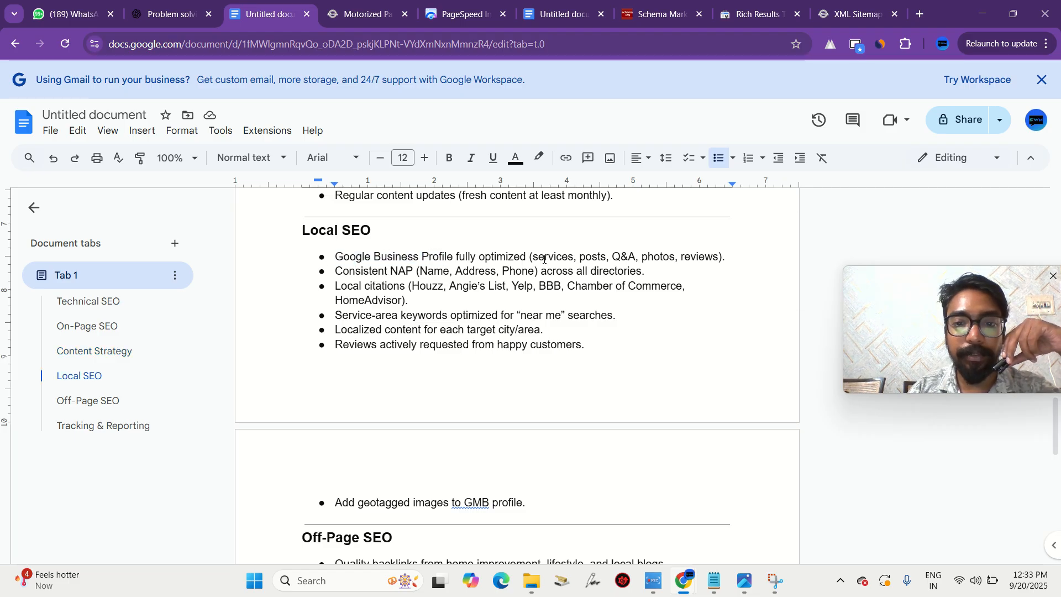
pyautogui.moveTo(433, 271); pyautogui.dragTo(515, 273)
pyautogui.click(515, 273)
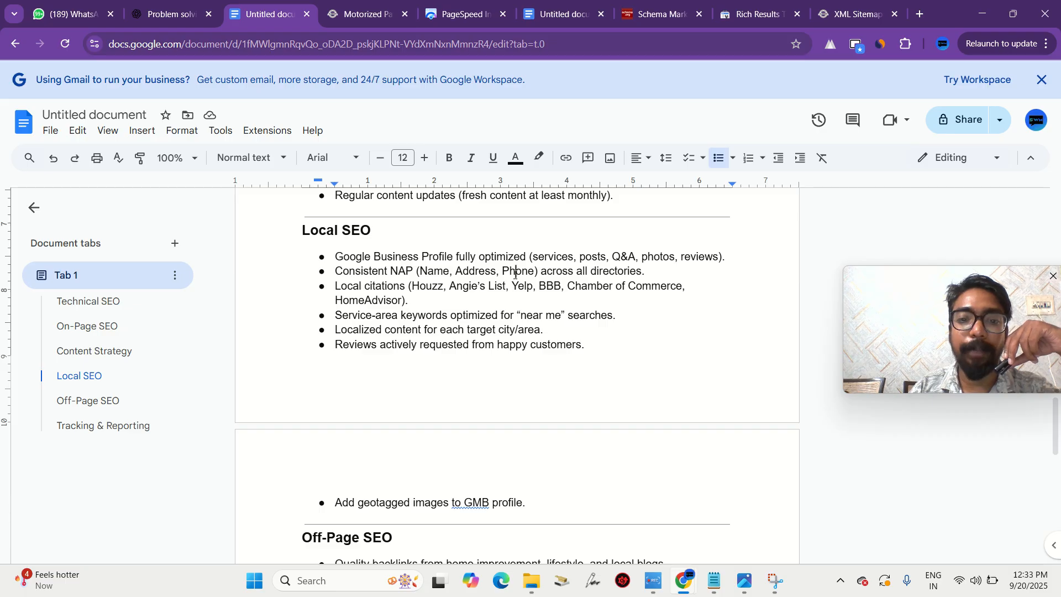
pyautogui.doubleClick(545, 257)
pyautogui.click(588, 258)
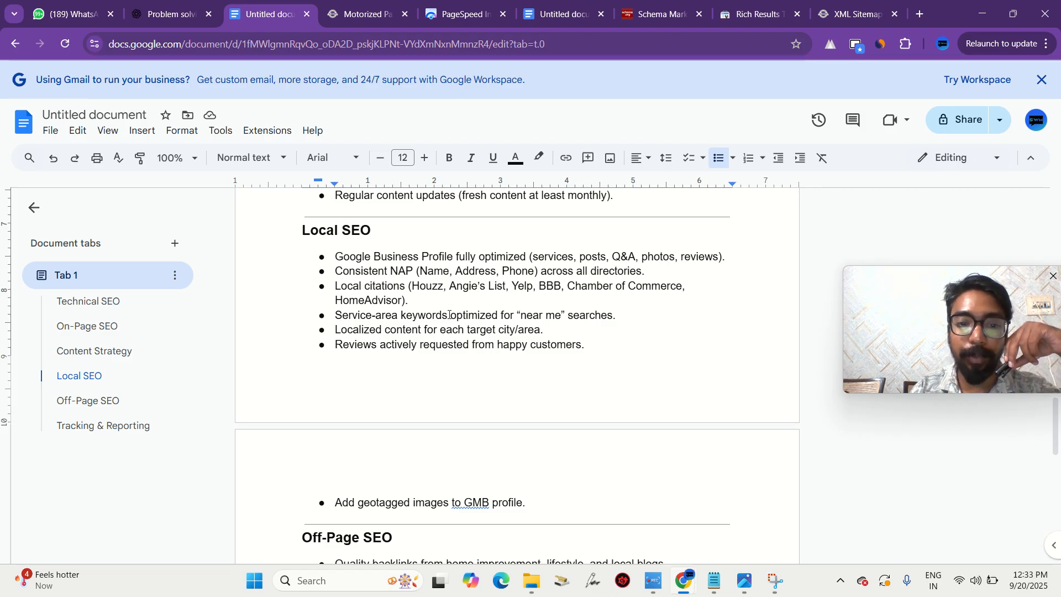
pyautogui.scroll(-1, 454, 344)
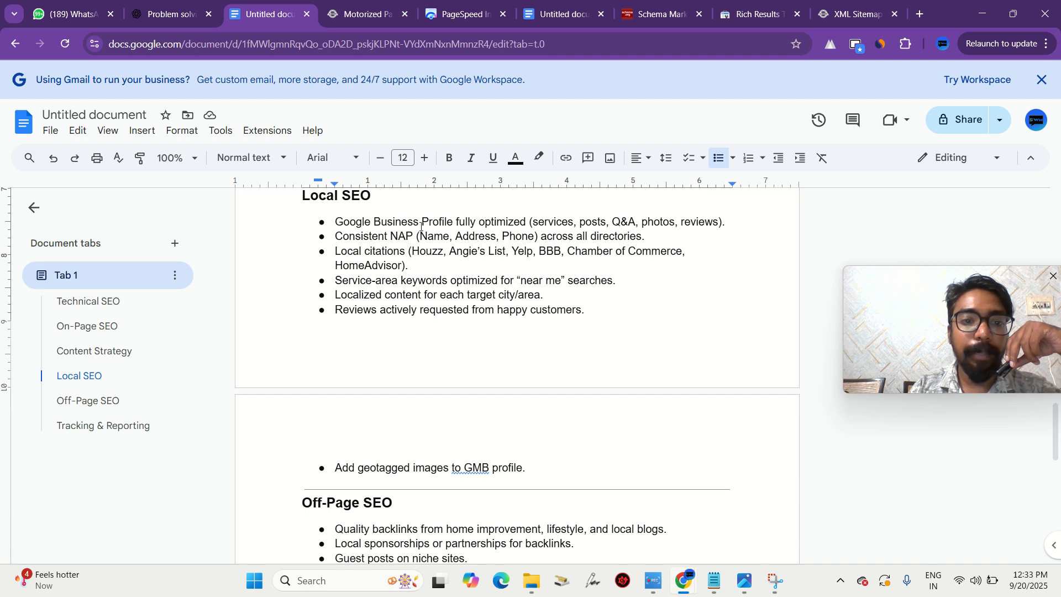
pyautogui.scroll(1, 464, 335)
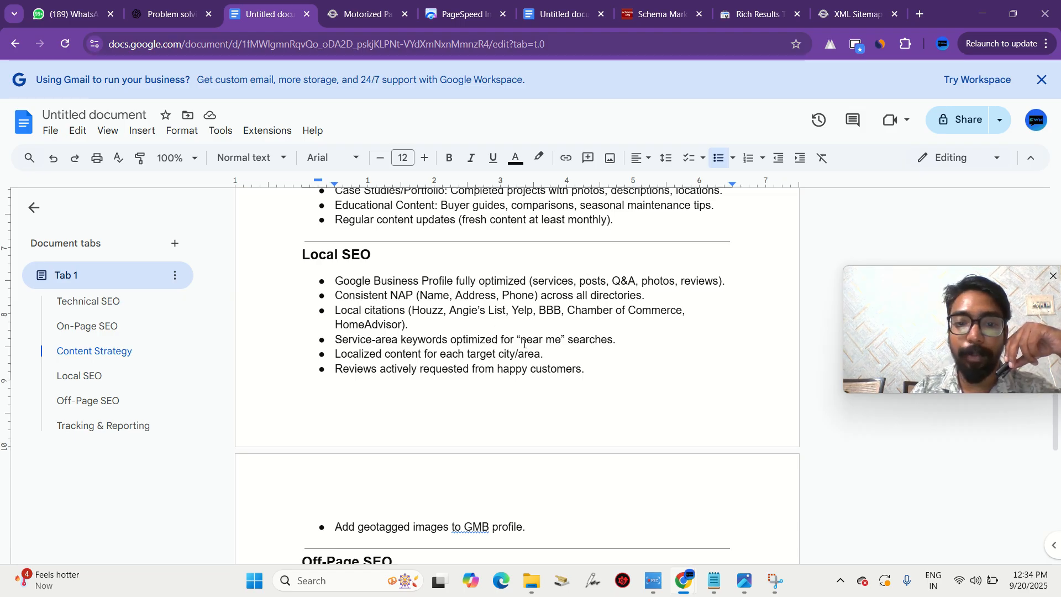
# - Copy the Local SEO heading with its points through "Reviews actively requested from happy customers." and paste them at the end of the audit notes
pyautogui.moveTo(592, 377); pyautogui.dragTo(288, 266)
pyautogui.hotkey('ctrl', 'c')
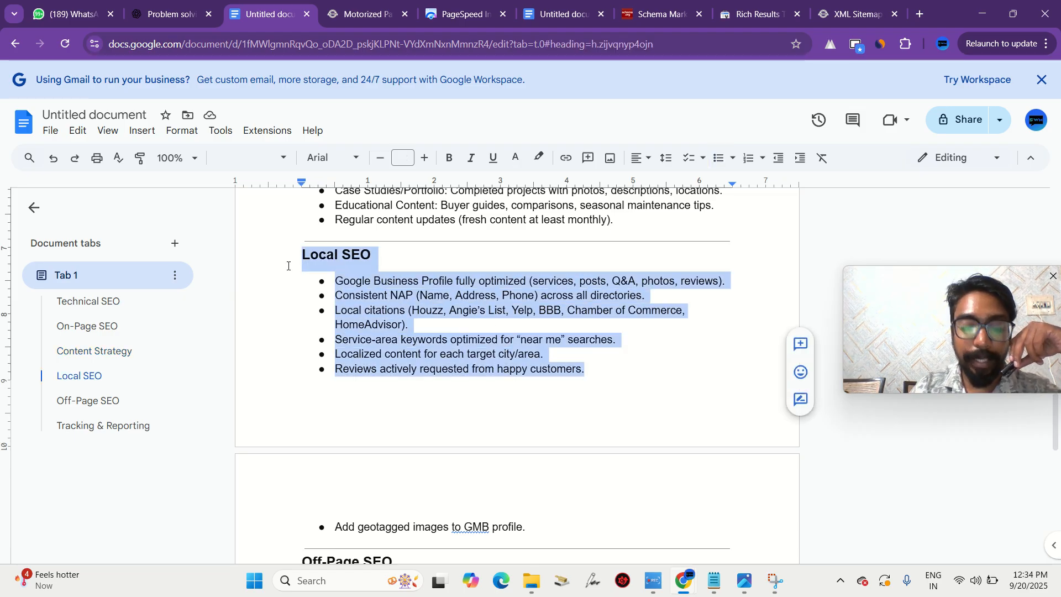
pyautogui.click(561, 14)
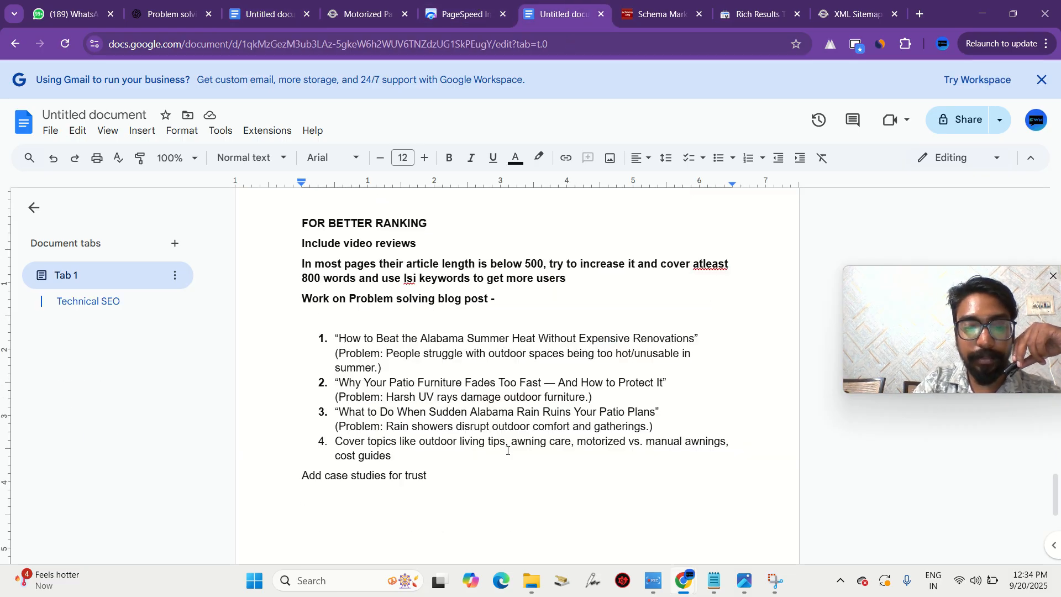
pyautogui.hotkey('ctrl', 'v')
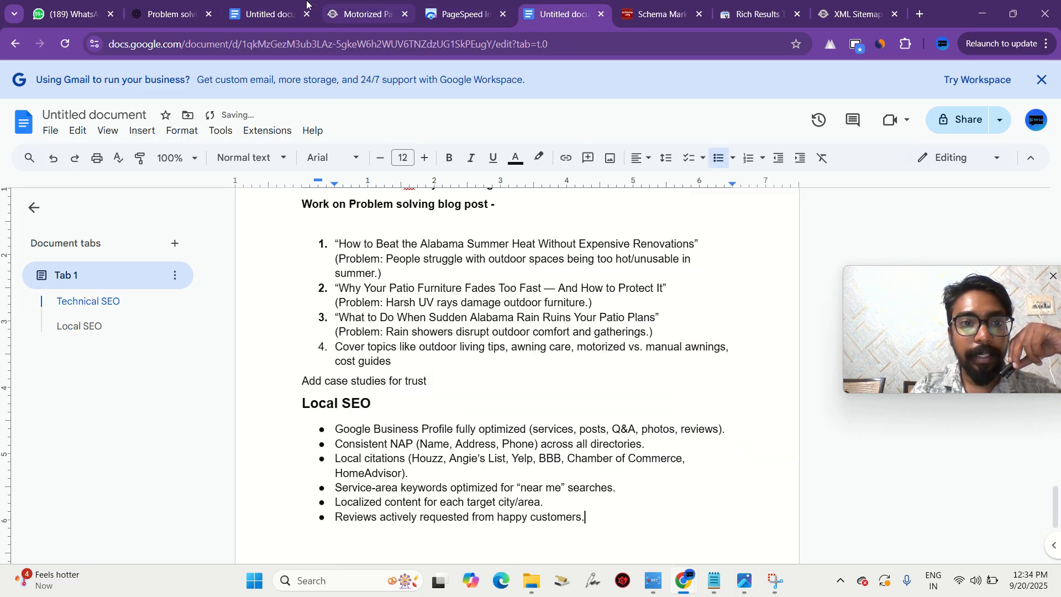
# - Examine the Tracking & Reporting section of the SEO checklist, covering Google Analytics 4, Search Console and rank tracking
pyautogui.click(266, 14)
pyautogui.scroll(-6, 352, 282)
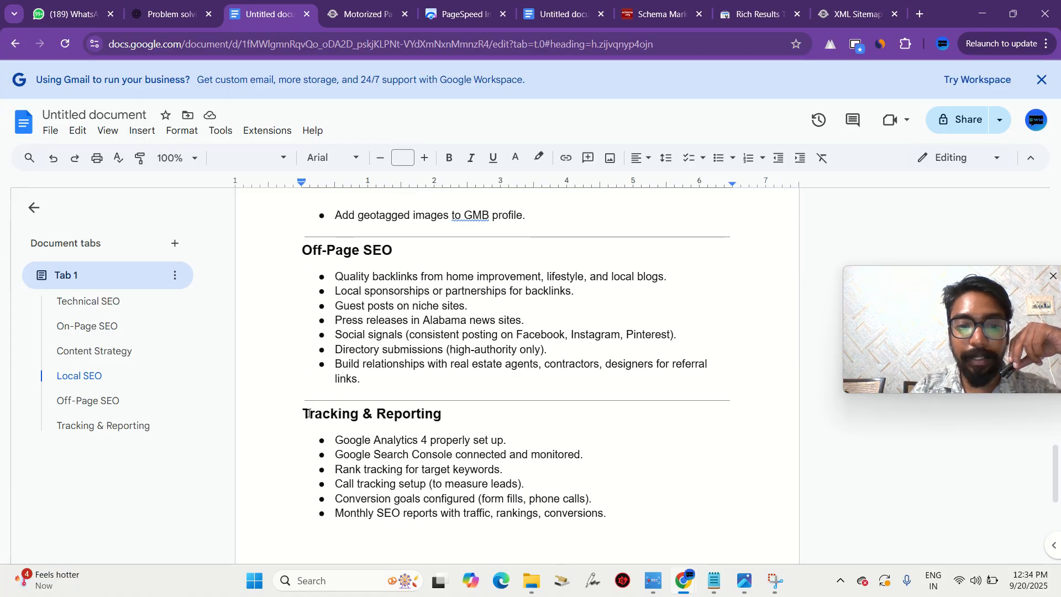
pyautogui.moveTo(310, 412); pyautogui.dragTo(449, 416)
pyautogui.click(452, 417)
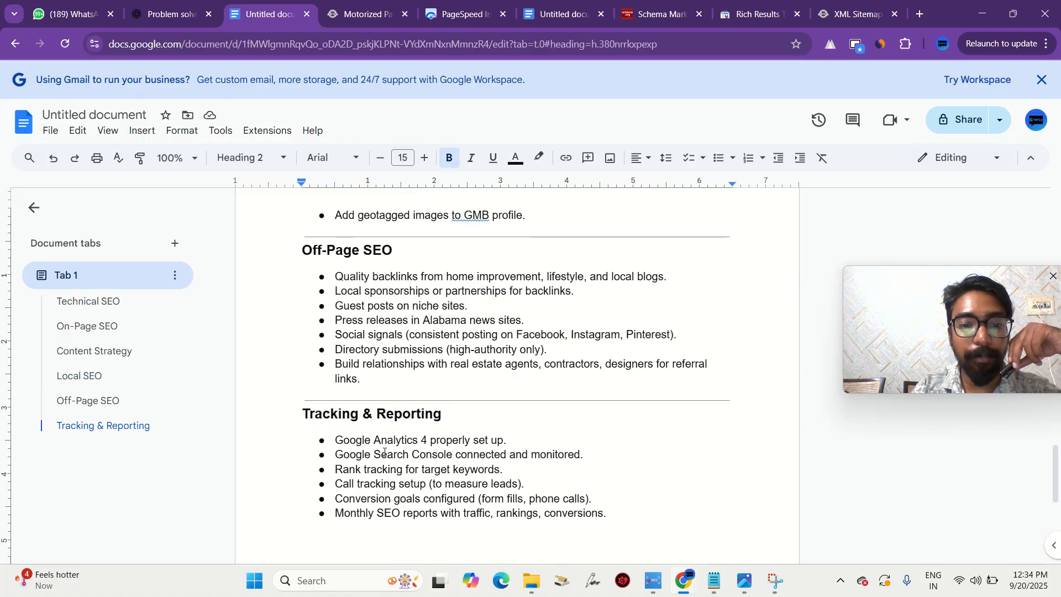
pyautogui.moveTo(384, 453); pyautogui.dragTo(436, 443)
pyautogui.click(436, 445)
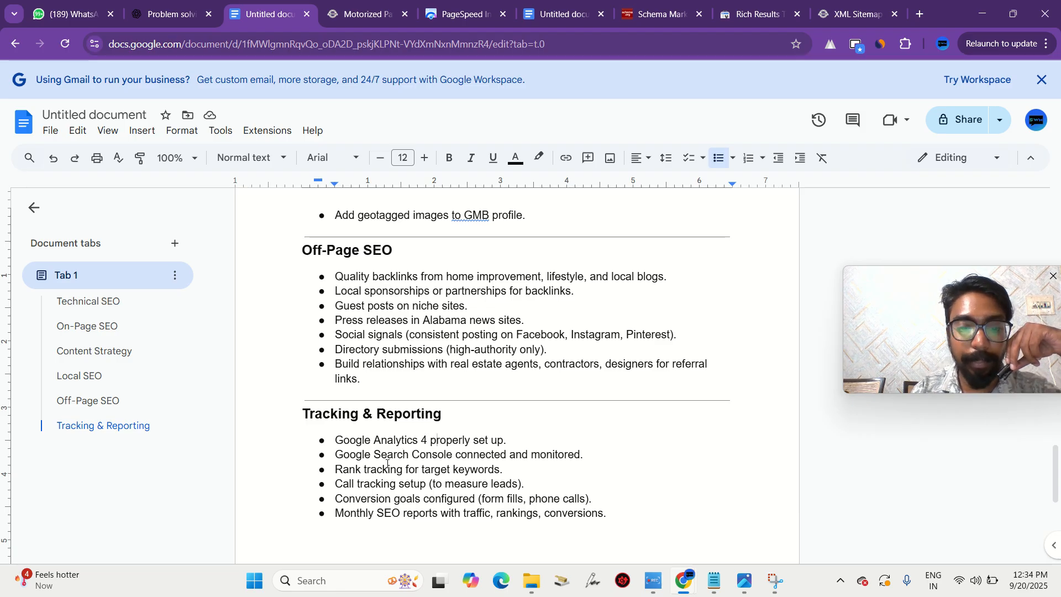
pyautogui.moveTo(384, 454); pyautogui.dragTo(450, 441)
pyautogui.click(451, 441)
pyautogui.click(391, 469)
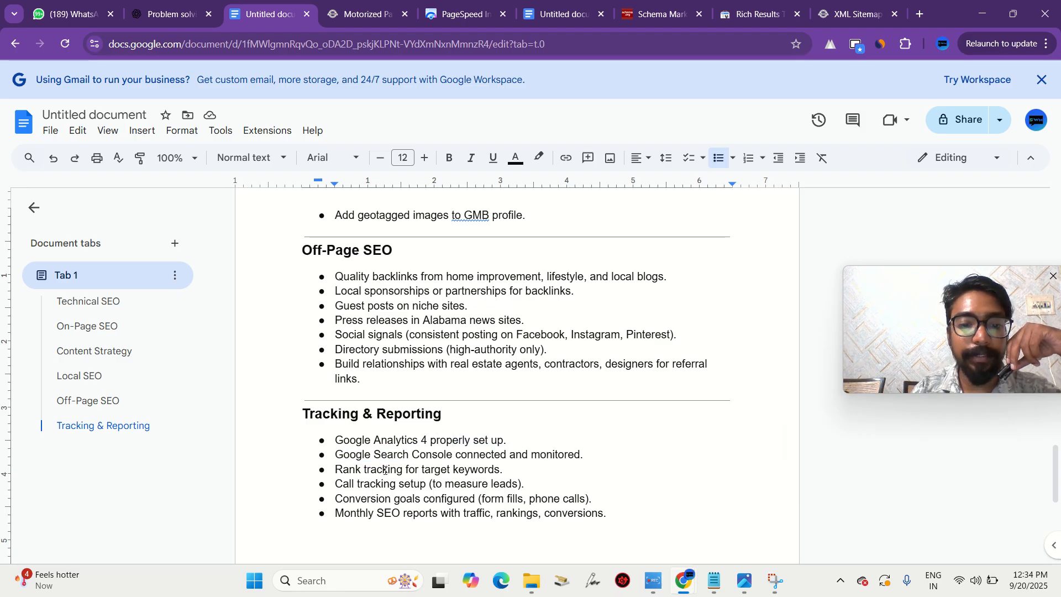
pyautogui.moveTo(403, 469); pyautogui.dragTo(478, 470)
pyautogui.doubleClick(479, 471)
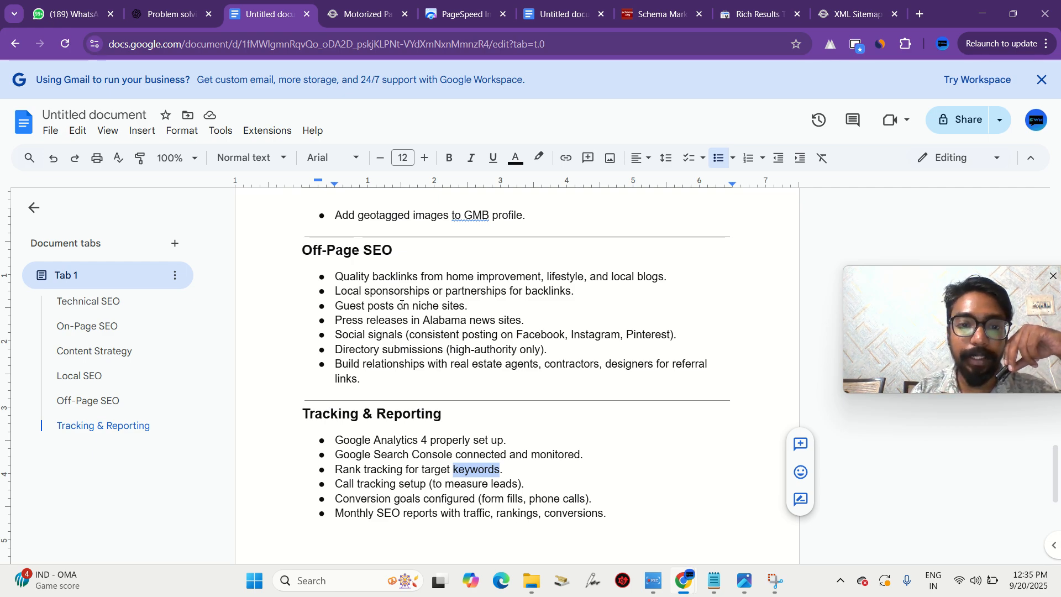
# - Open the YouTube channel linked in the footer of the motorized awnings page, review its videos, and close it
pyautogui.click(376, 14)
pyautogui.scroll(-5, 524, 348)
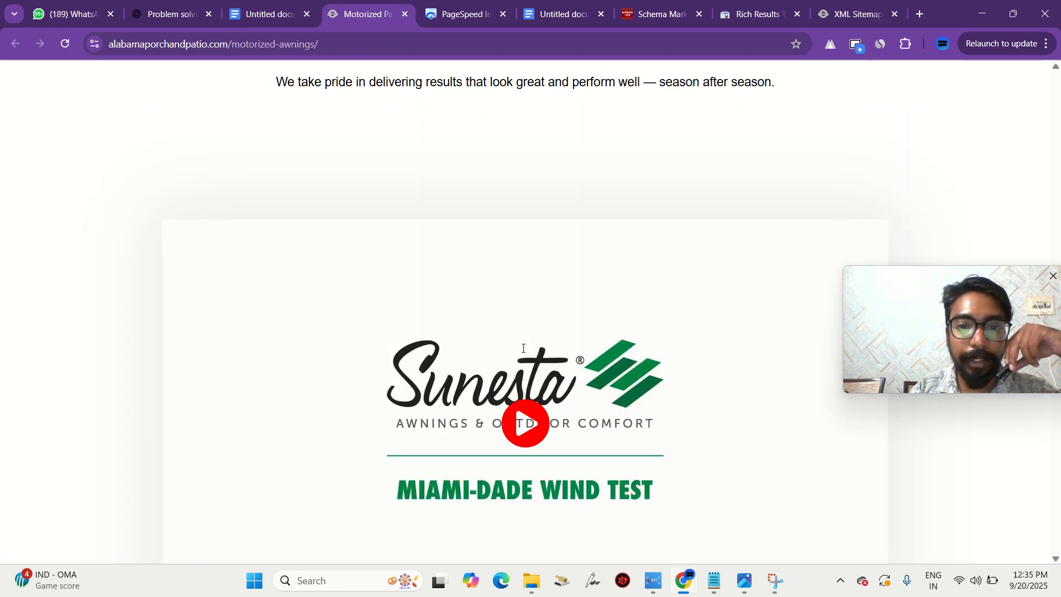
pyautogui.scroll(-20, 524, 348)
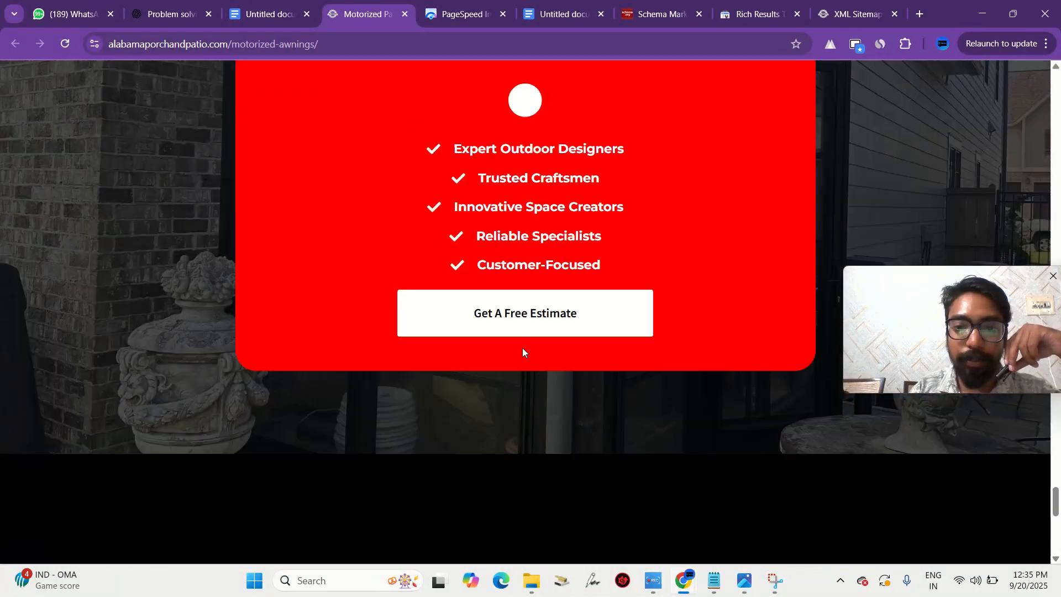
pyautogui.scroll(-15, 522, 347)
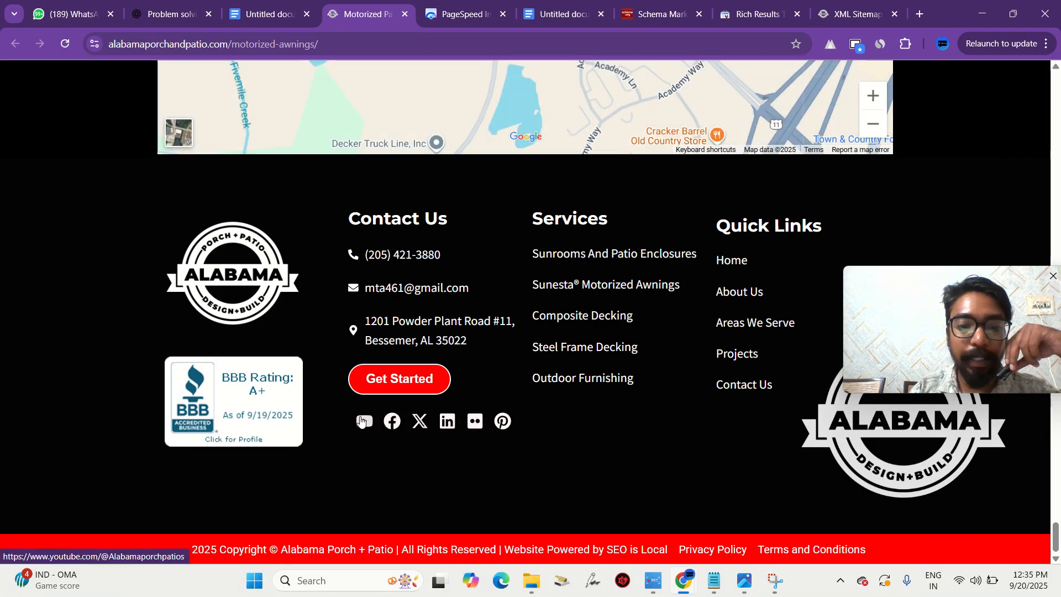
pyautogui.rightClick(361, 421)
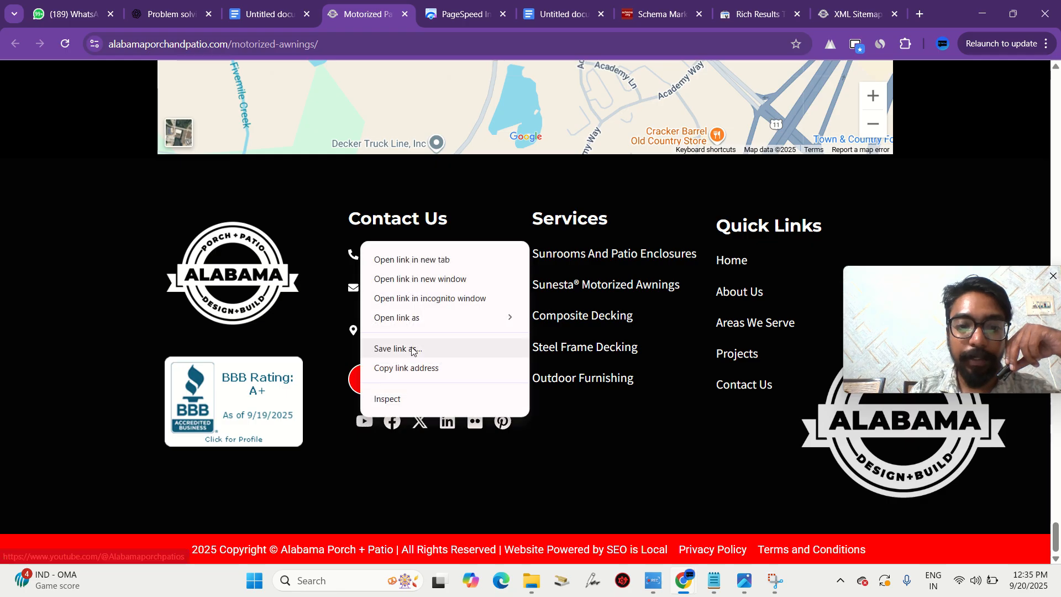
pyautogui.click(410, 259)
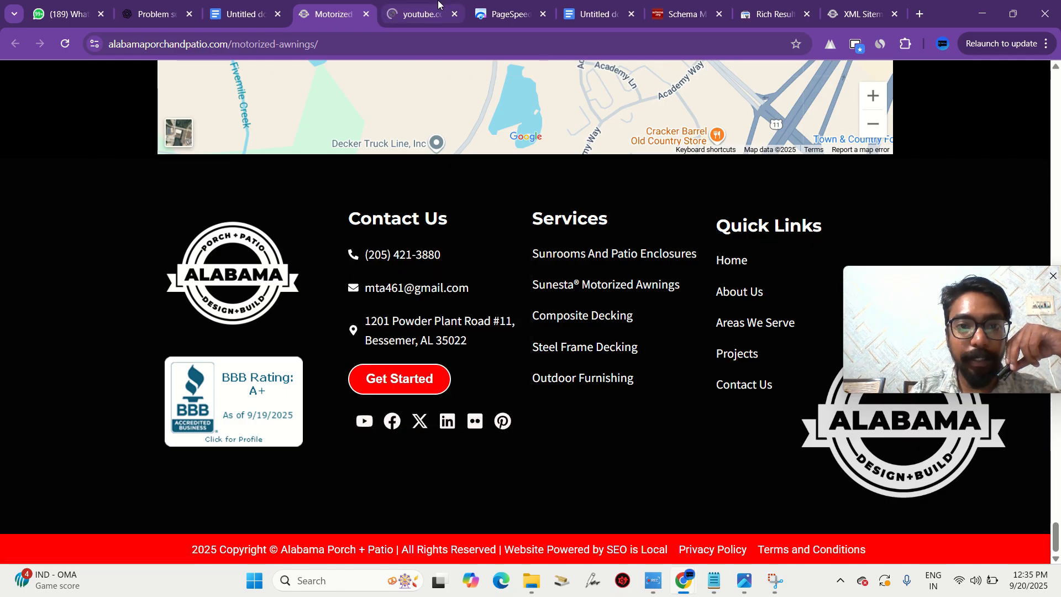
pyautogui.click(438, 7)
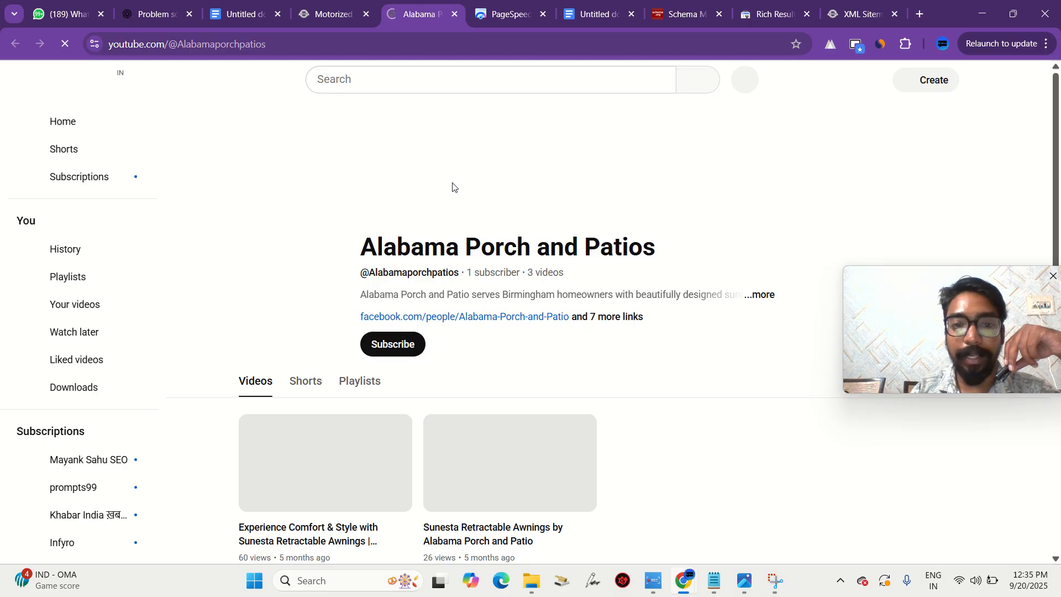
pyautogui.scroll(-2, 452, 182)
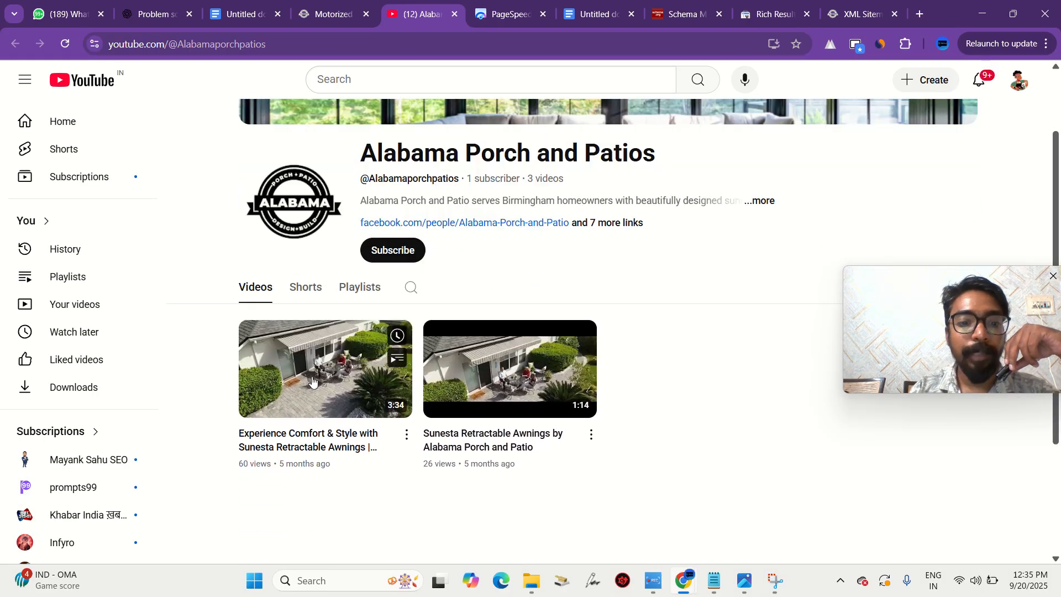
pyautogui.scroll(2, 437, 253)
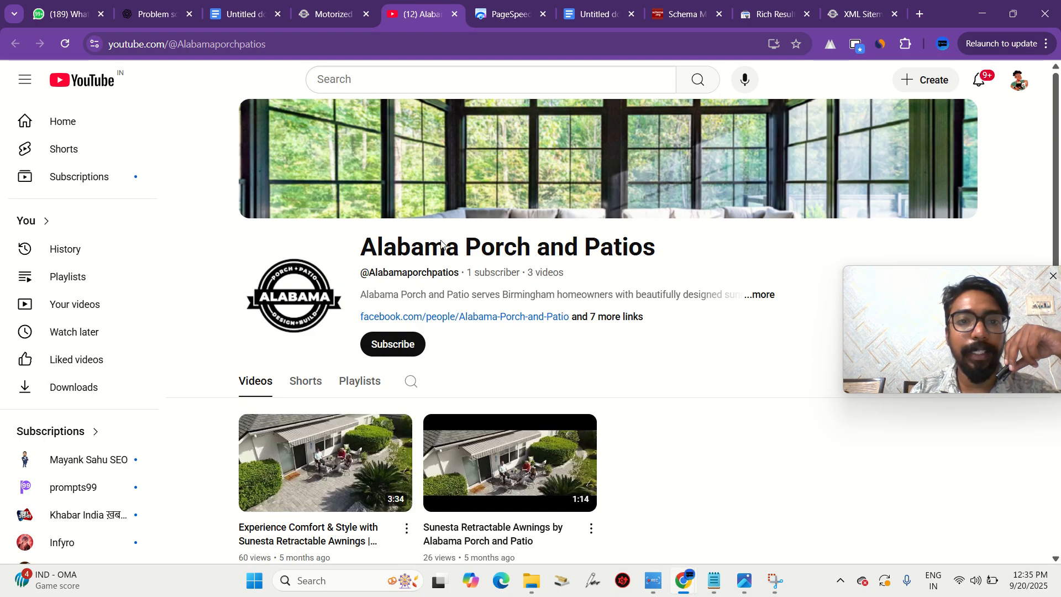
pyautogui.click(454, 13)
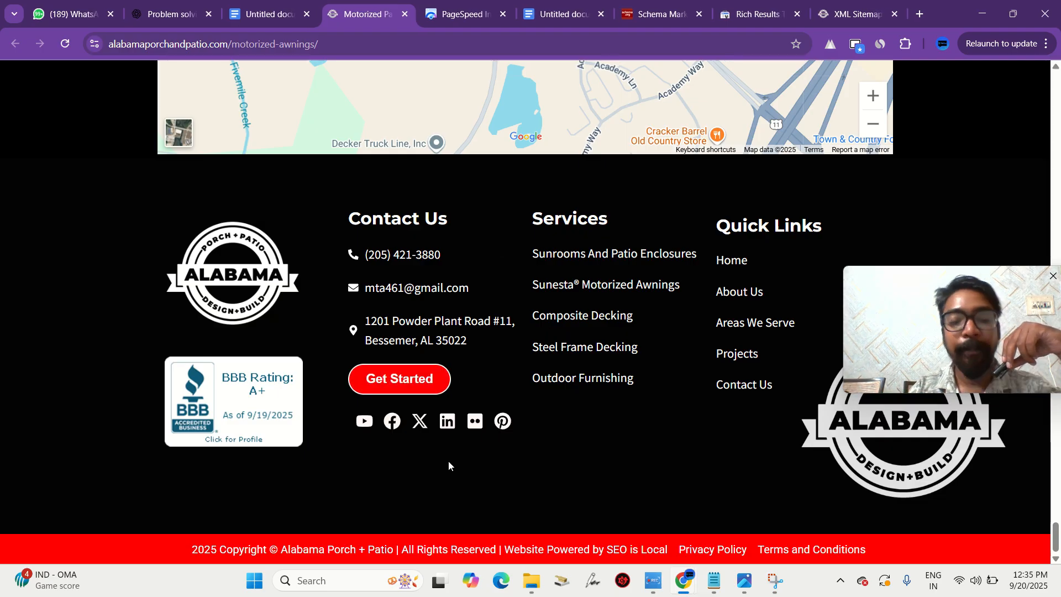
# - Below the Local SEO points in the audit notes, add "Improve social media profiles to gain trust, currently youtube is not up to date."
pyautogui.click(570, 4)
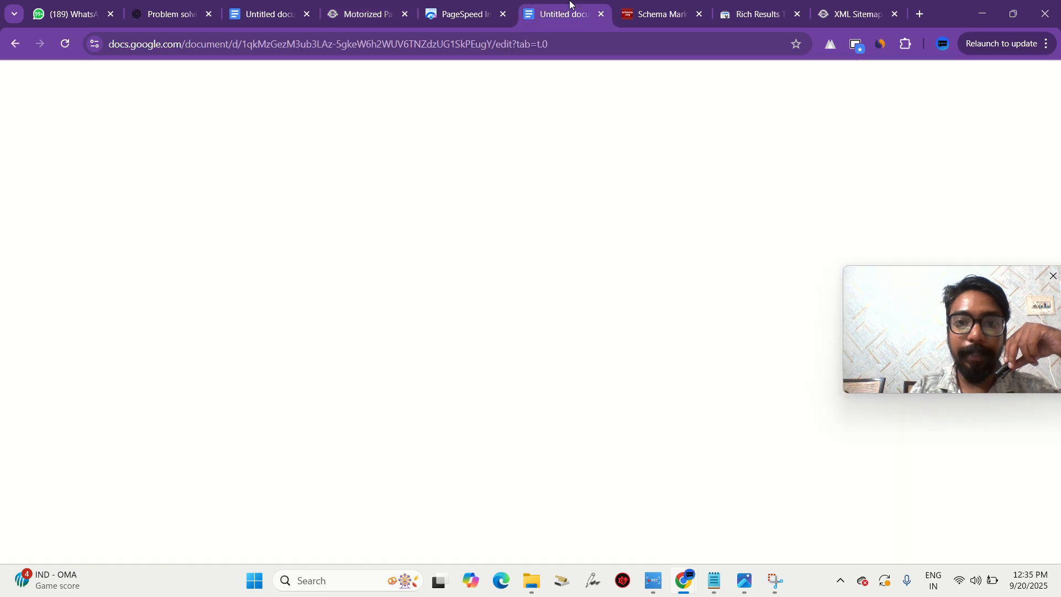
pyautogui.scroll(-3, 466, 415)
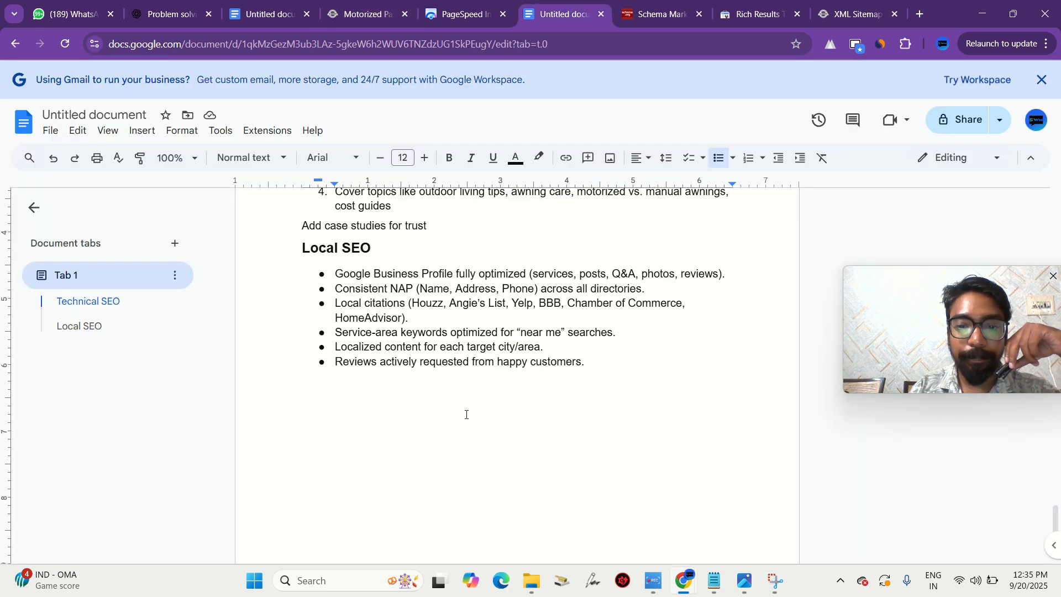
pyautogui.press('Return')
pyautogui.press('Return')
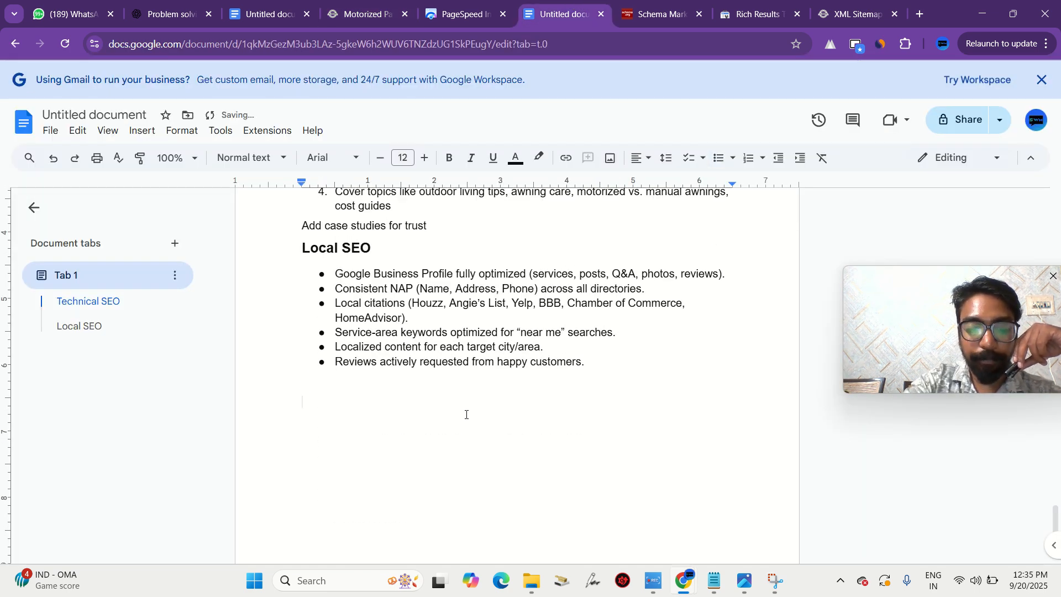
pyautogui.write('Impro')
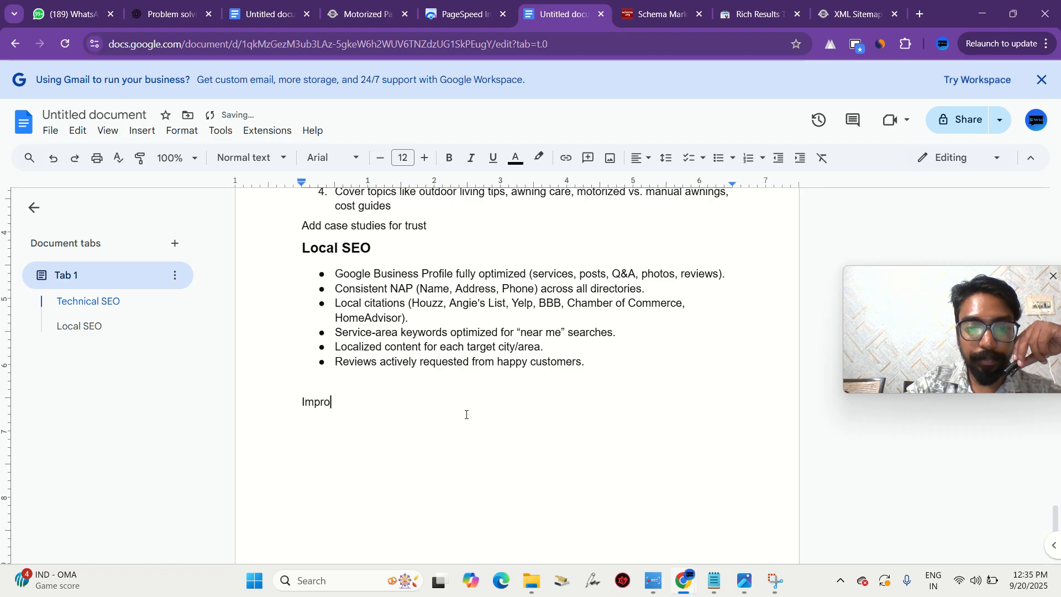
pyautogui.write('ve social')
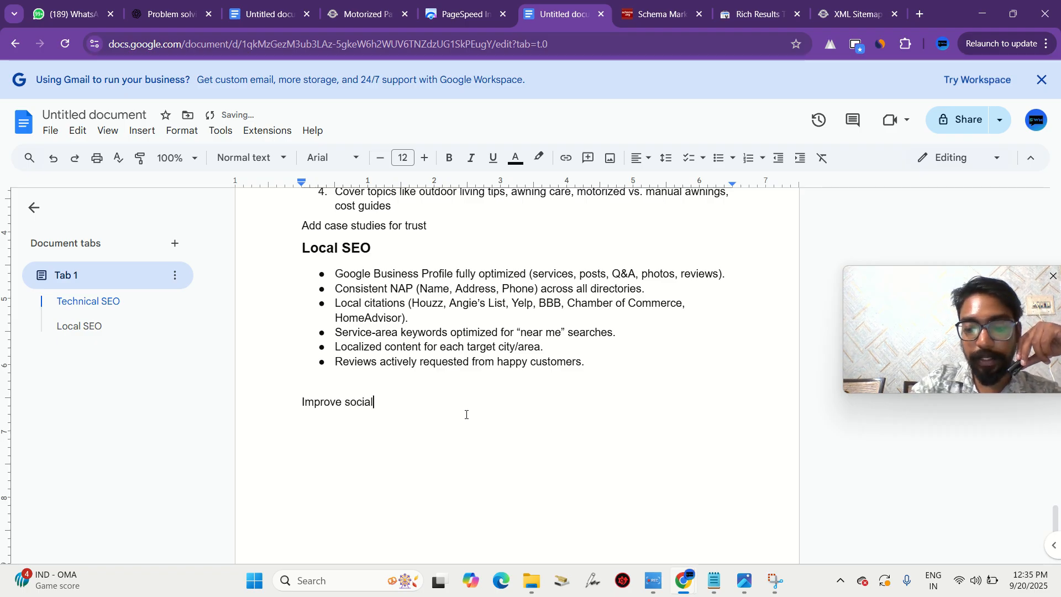
pyautogui.write(' medu')
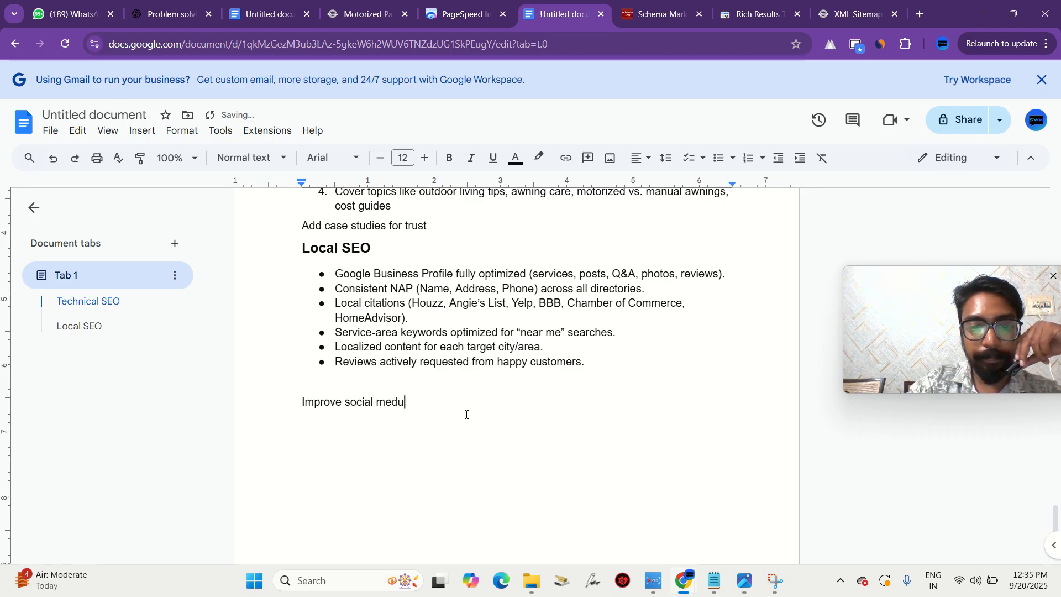
pyautogui.press('BackSpace')
pyautogui.write('ia p')
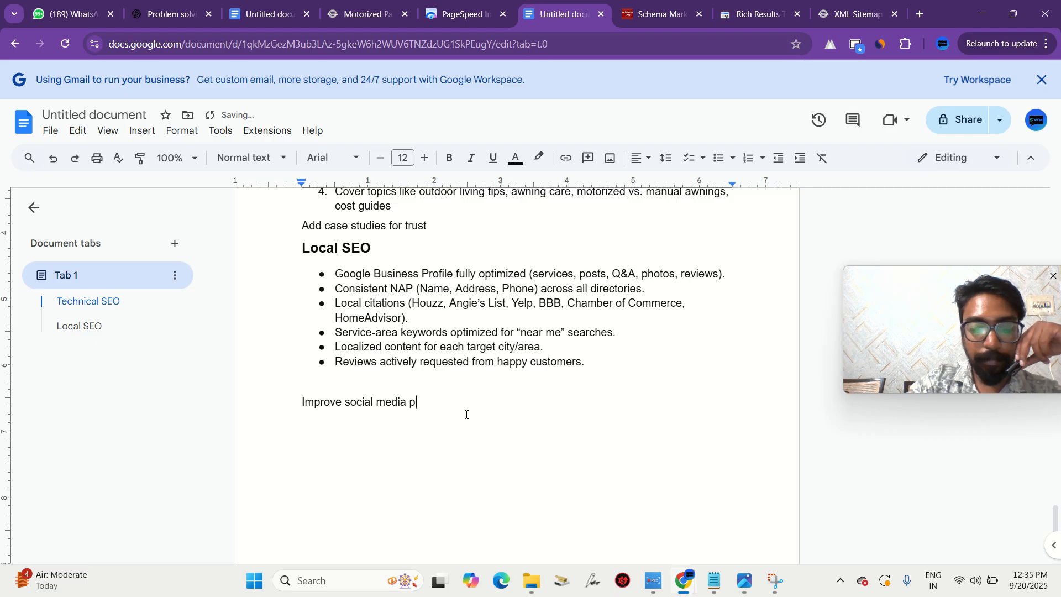
pyautogui.write('rofiles')
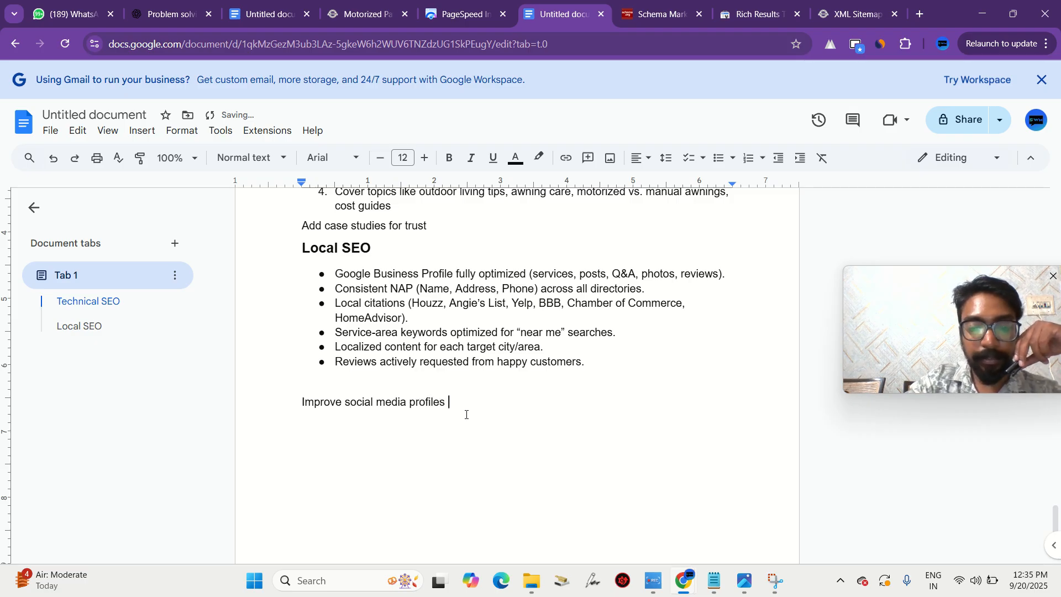
pyautogui.write(' to gain t')
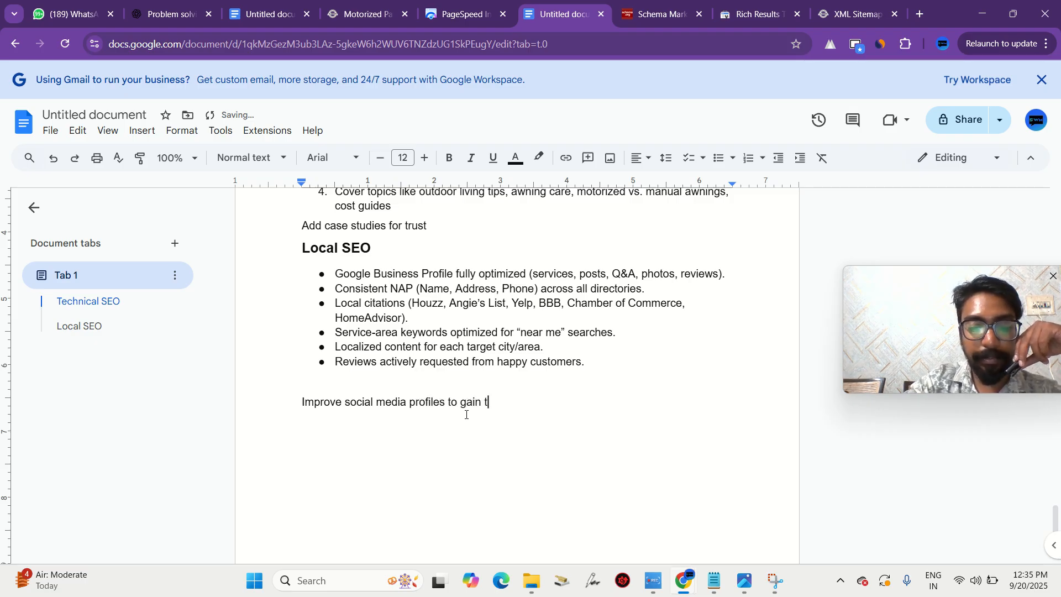
pyautogui.write('rust, c')
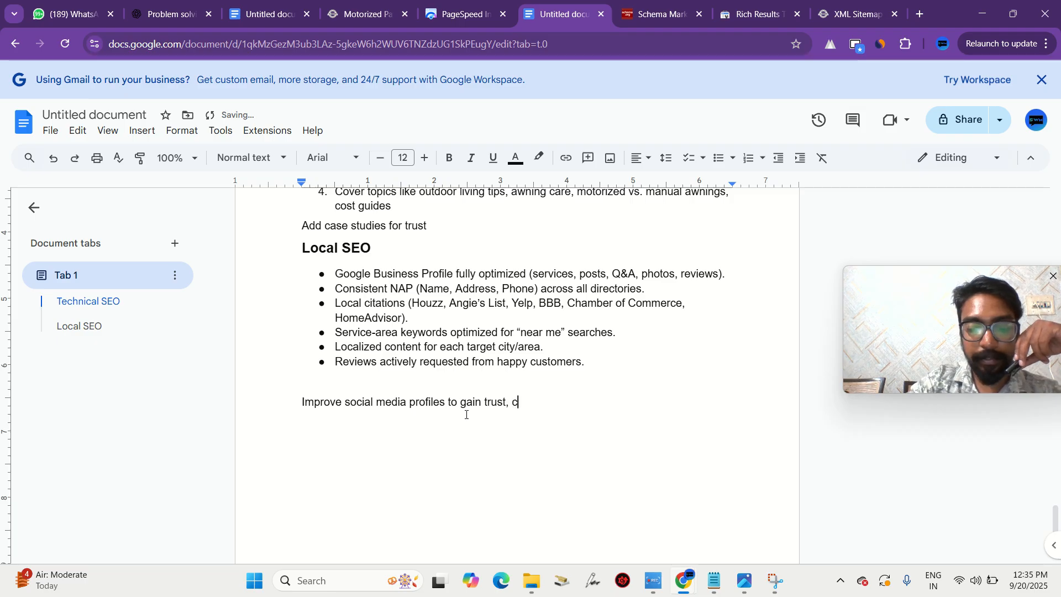
pyautogui.write('urrenlt')
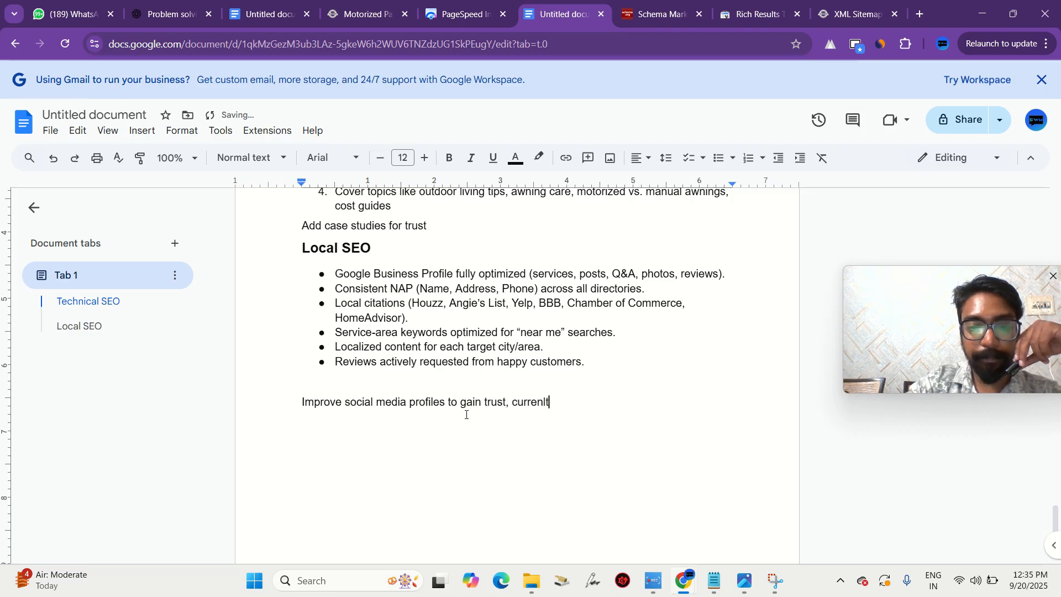
pyautogui.press('BackSpace')
pyautogui.press('BackSpace')
pyautogui.write('tl')
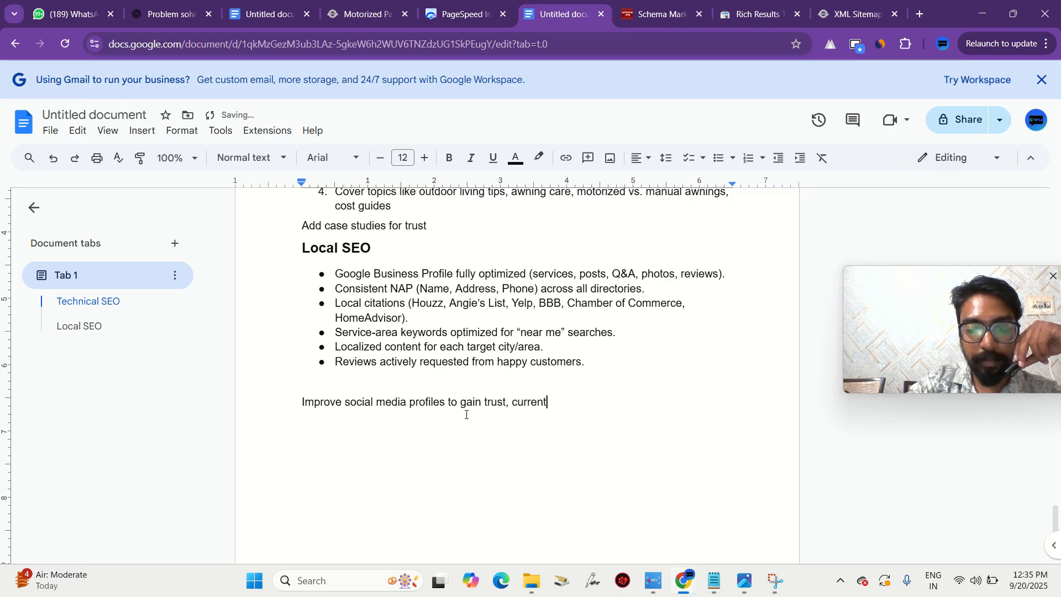
pyautogui.write('y youtu')
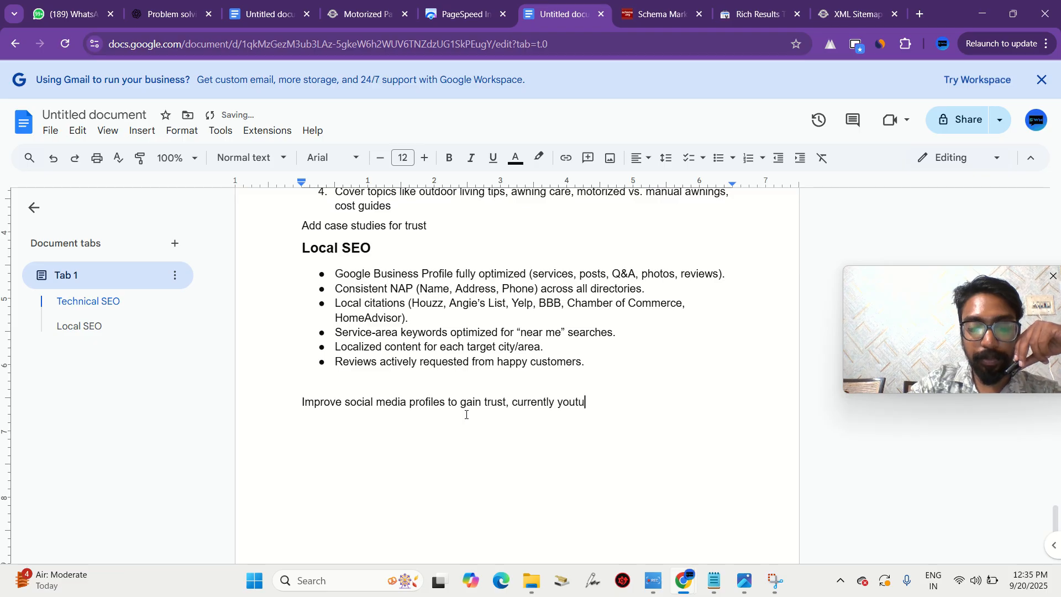
pyautogui.write('be u')
pyautogui.press('BackSpace')
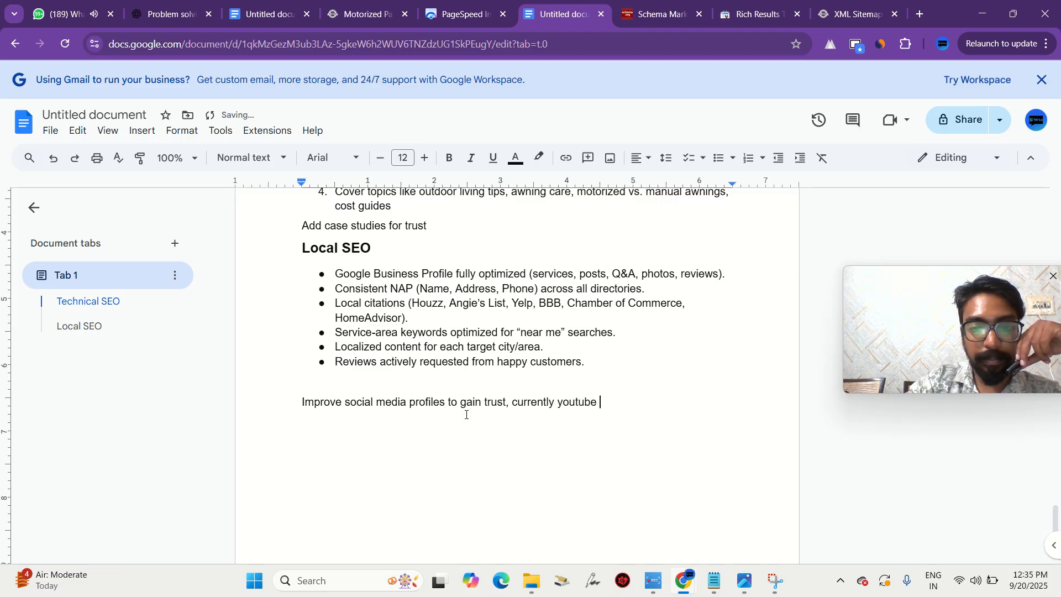
pyautogui.write('is ')
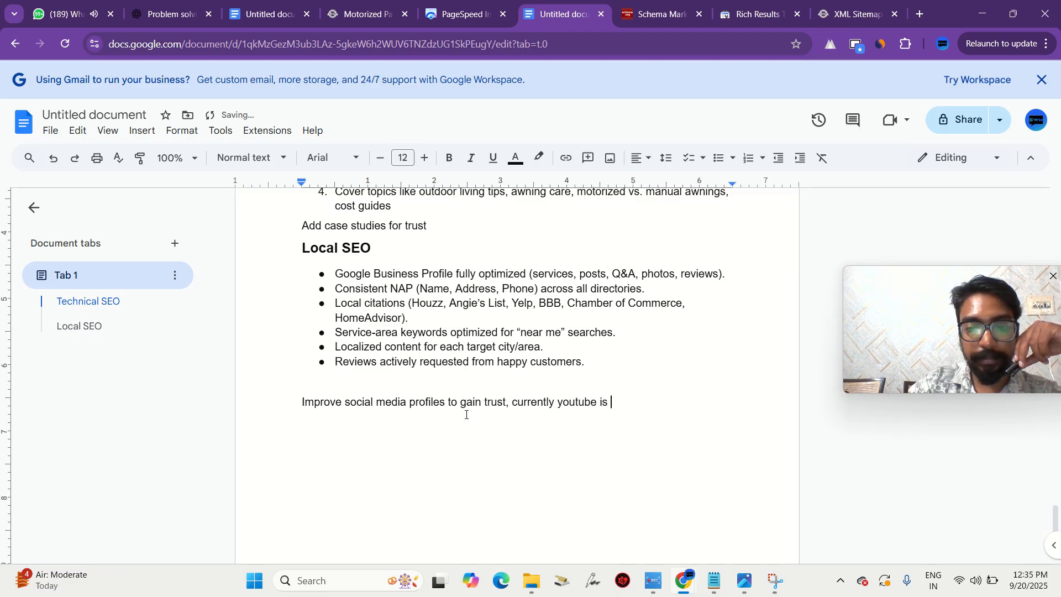
pyautogui.write('not up')
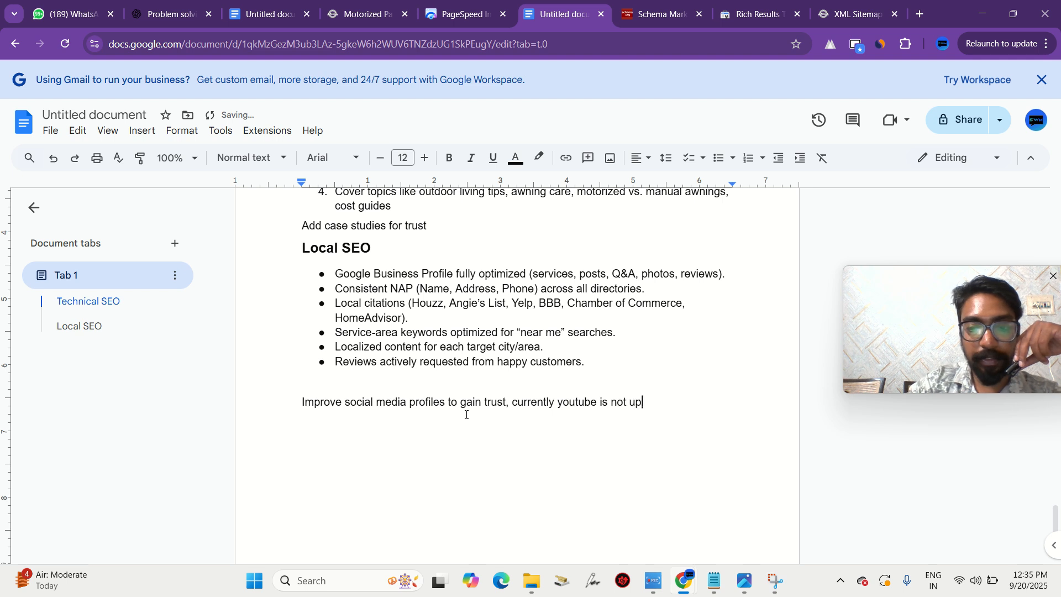
pyautogui.write(' to date')
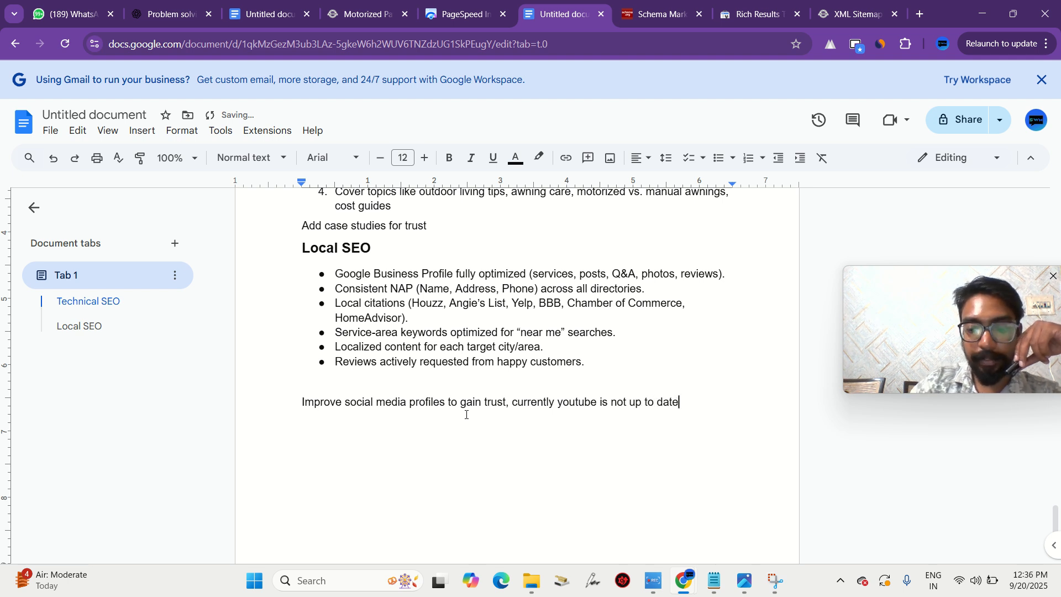
pyautogui.write('.')
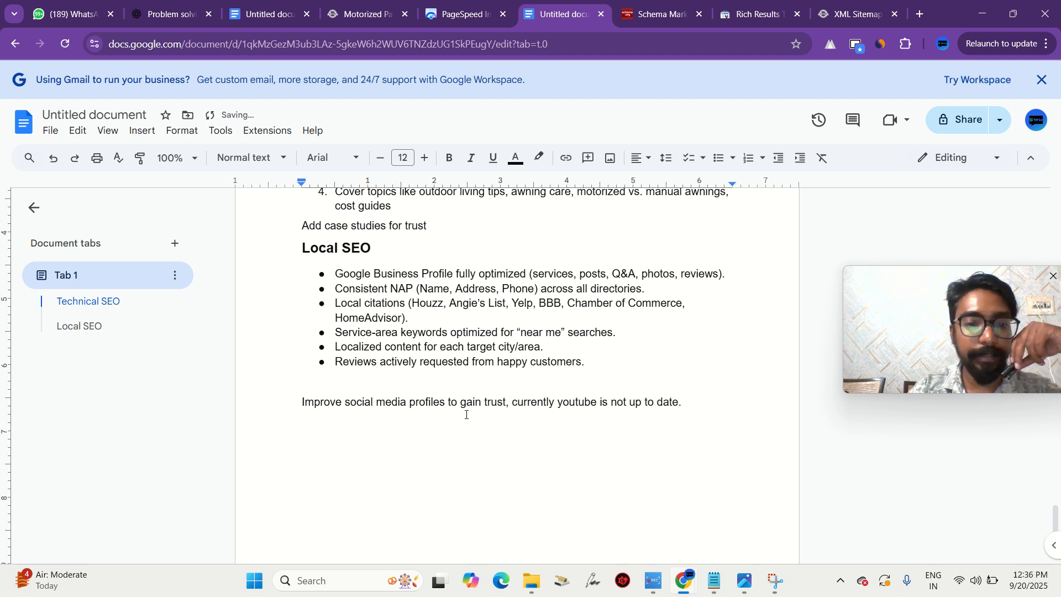
# - Insert the line "OFF page" between the Local SEO list and the social media note, and start a new line below the note
pyautogui.click(588, 362)
pyautogui.press('Return')
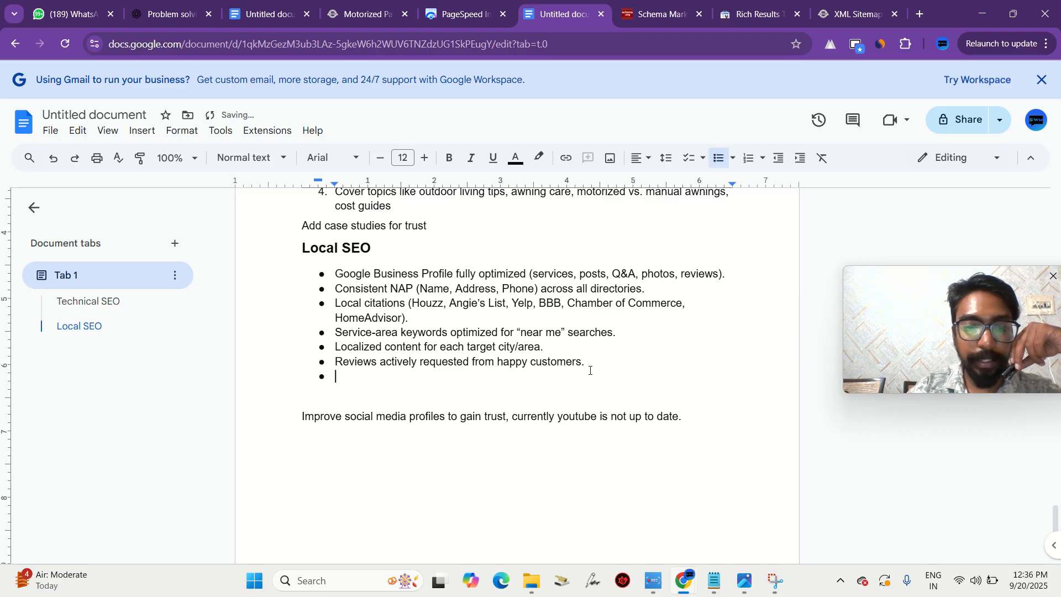
pyautogui.press('Return')
pyautogui.press('Return')
pyautogui.write('OF')
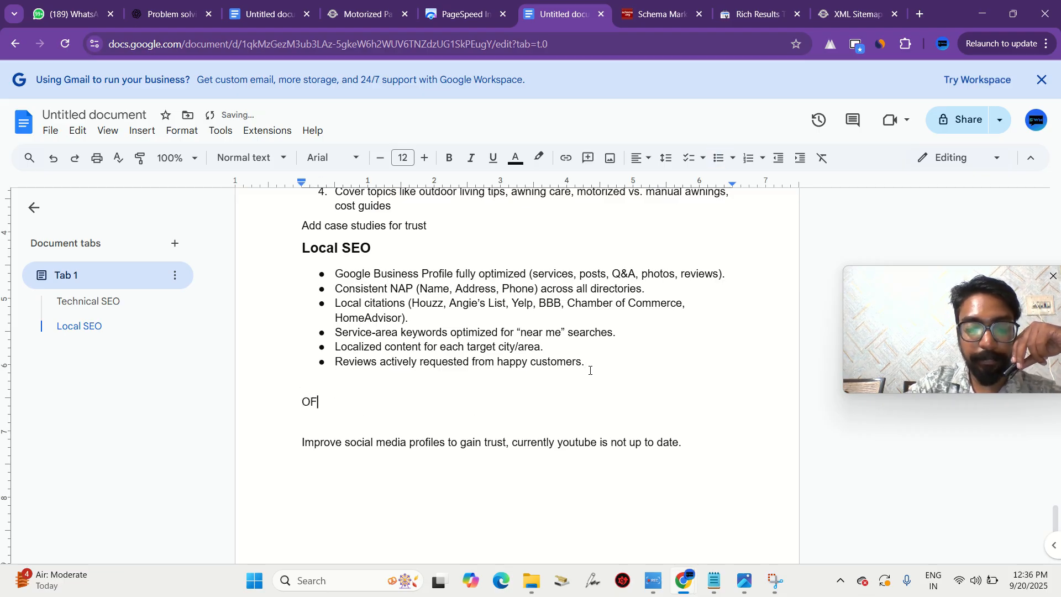
pyautogui.write('F page')
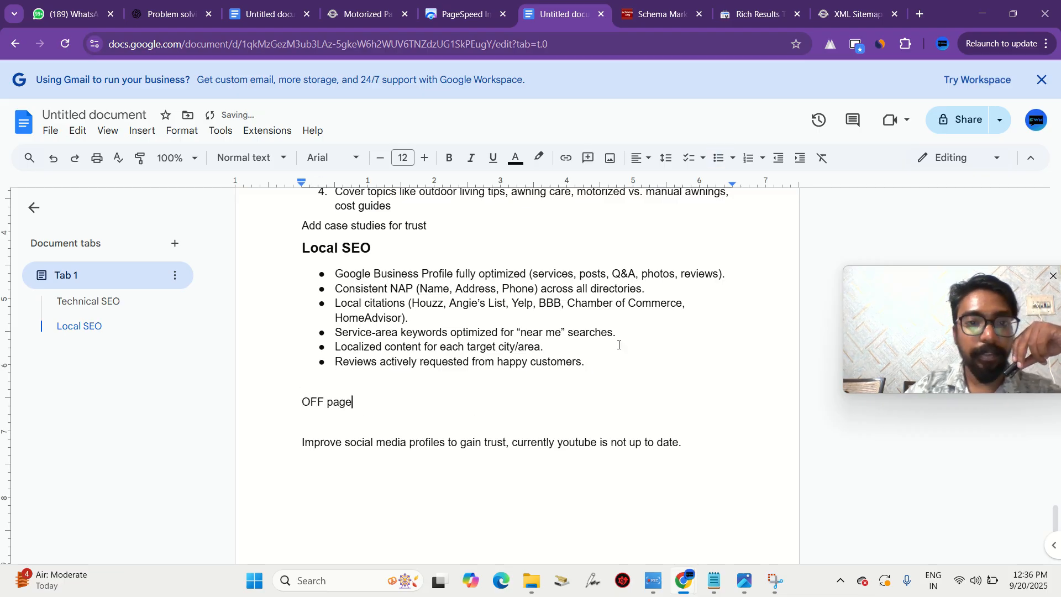
pyautogui.click(724, 442)
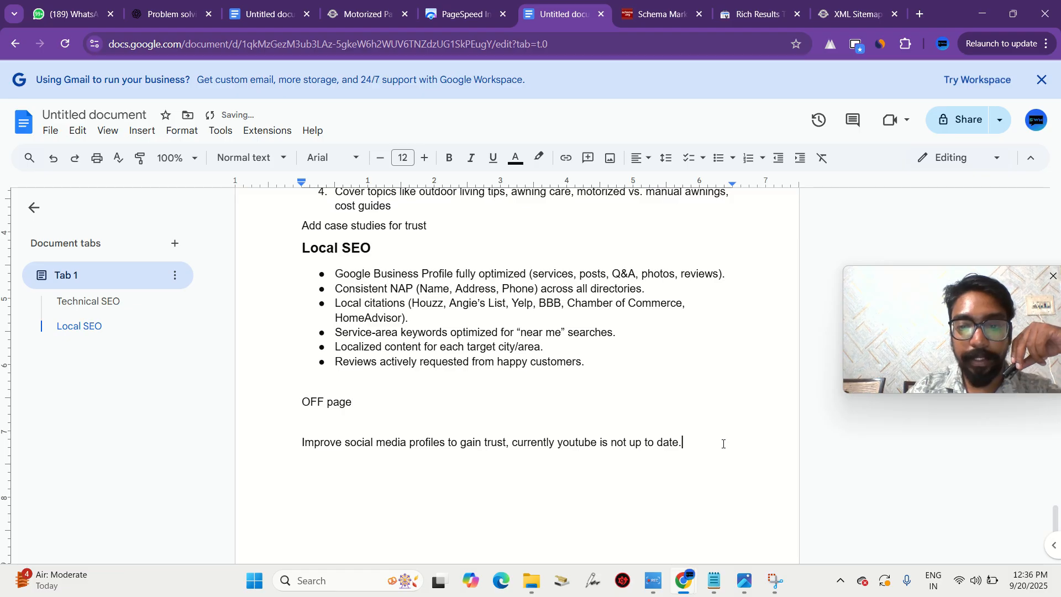
pyautogui.press('Return')
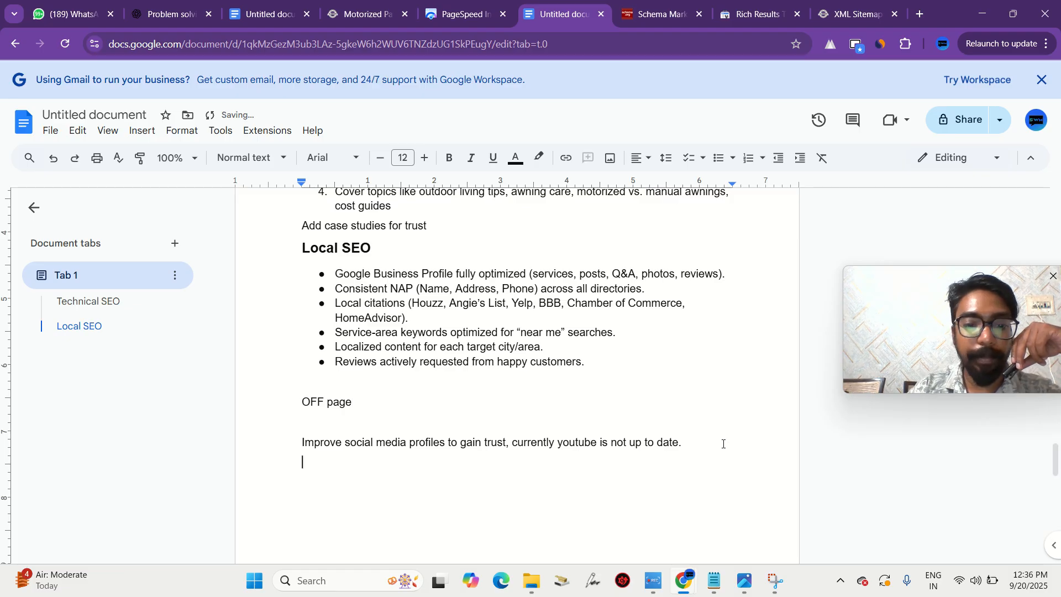
pyautogui.click(362, 14)
pyautogui.click(278, 44)
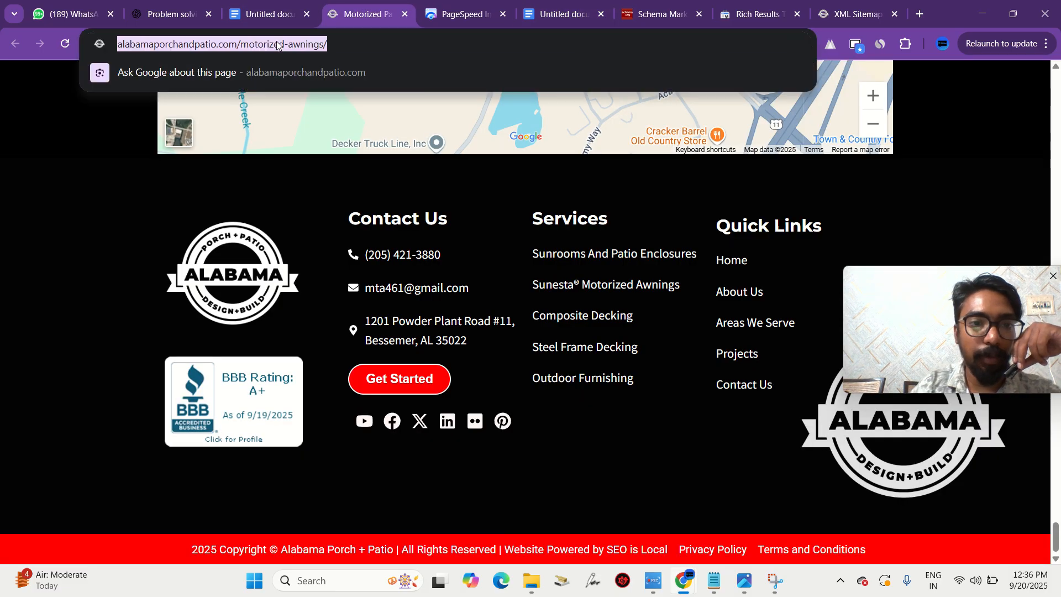
pyautogui.click(238, 45)
pyautogui.moveTo(269, 44); pyautogui.dragTo(89, 44)
pyautogui.hotkey('ctrl', 'c')
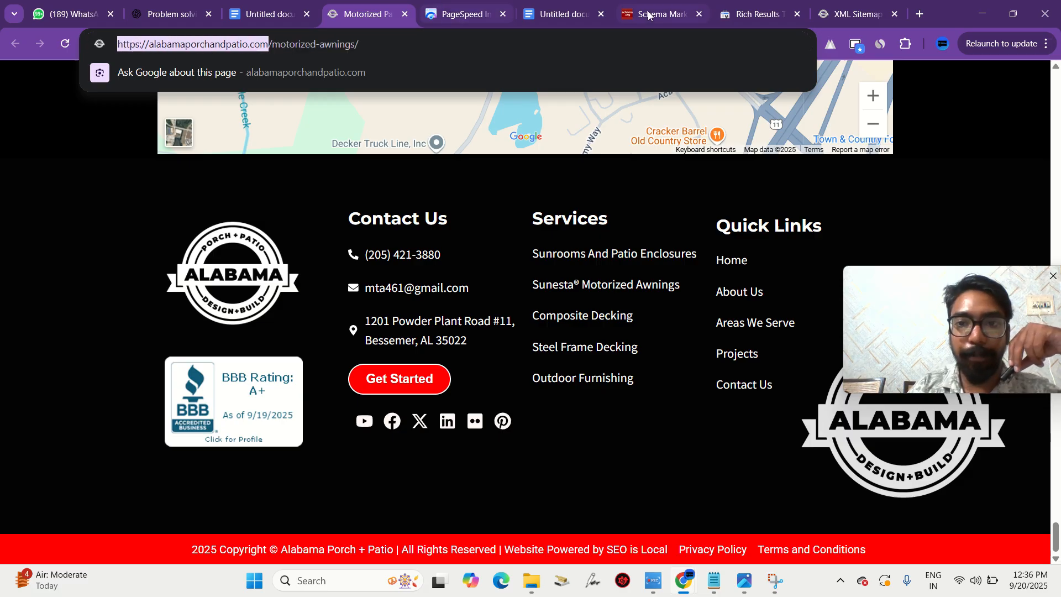
pyautogui.click(919, 17)
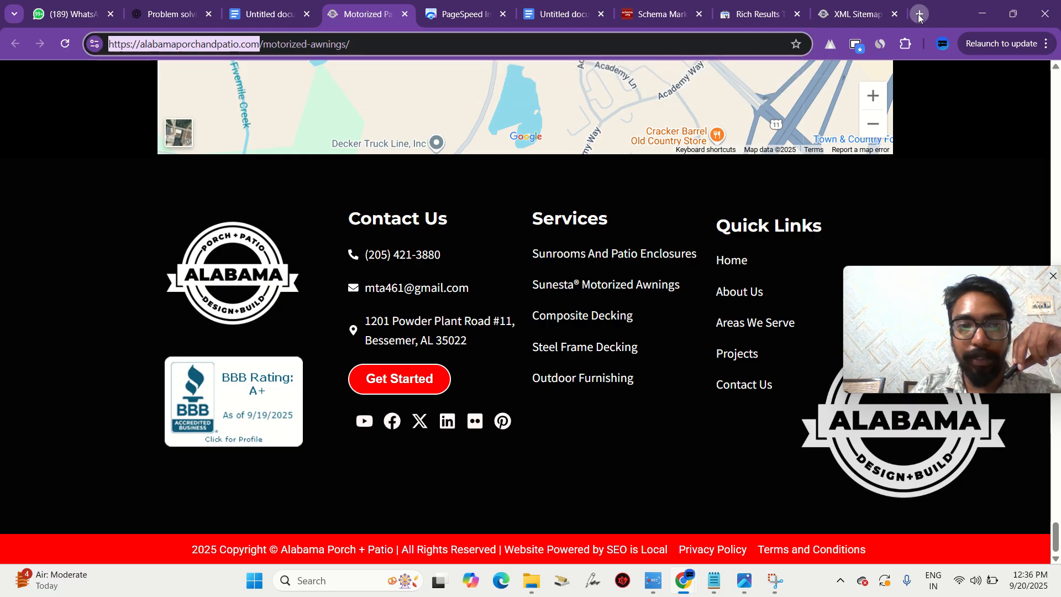
pyautogui.write('free ')
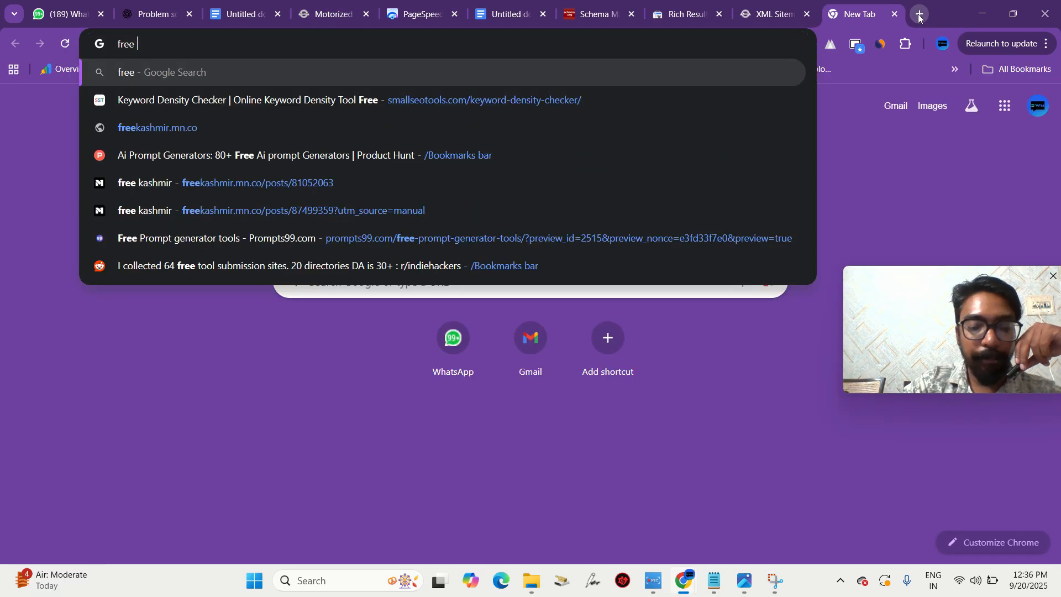
pyautogui.write('keyword')
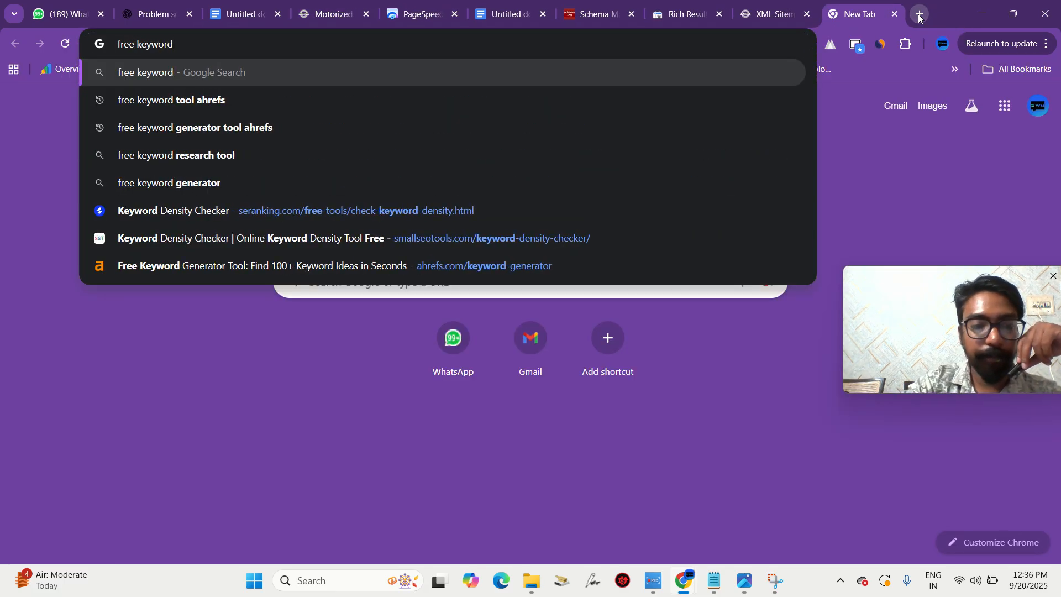
pyautogui.click(425, 101)
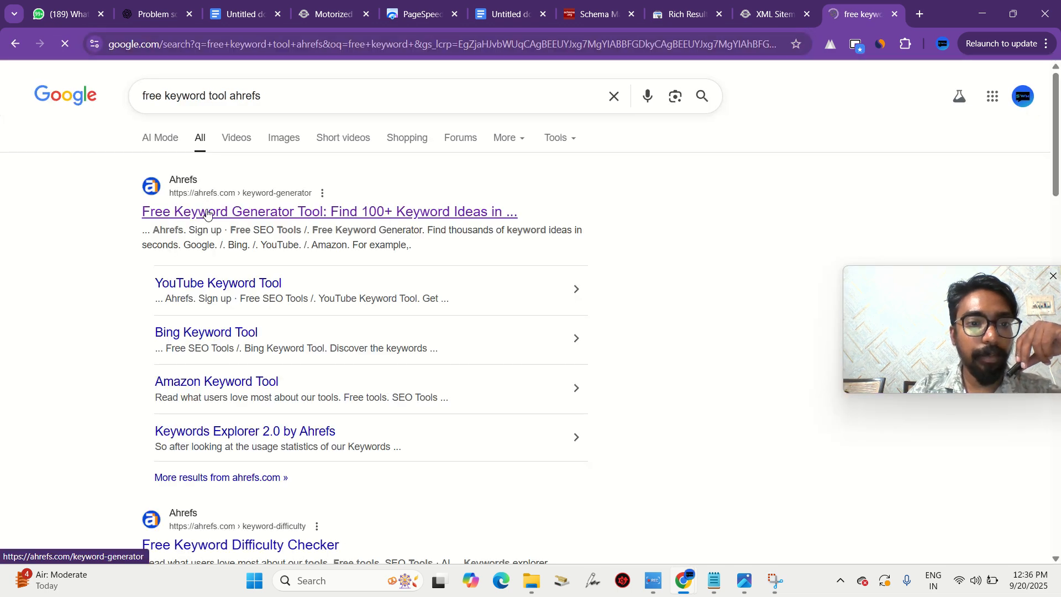
pyautogui.click(207, 213)
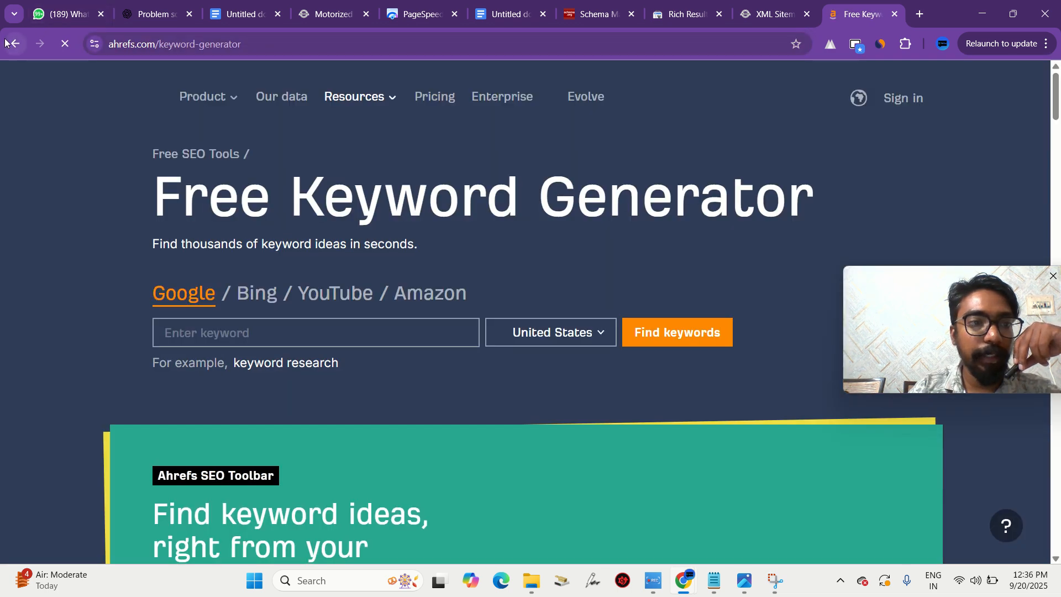
pyautogui.click(17, 43)
# - Search Google for "free backlinks ahrefs" and open the Free Backlink Checker by Ahrefs
pyautogui.click(276, 48)
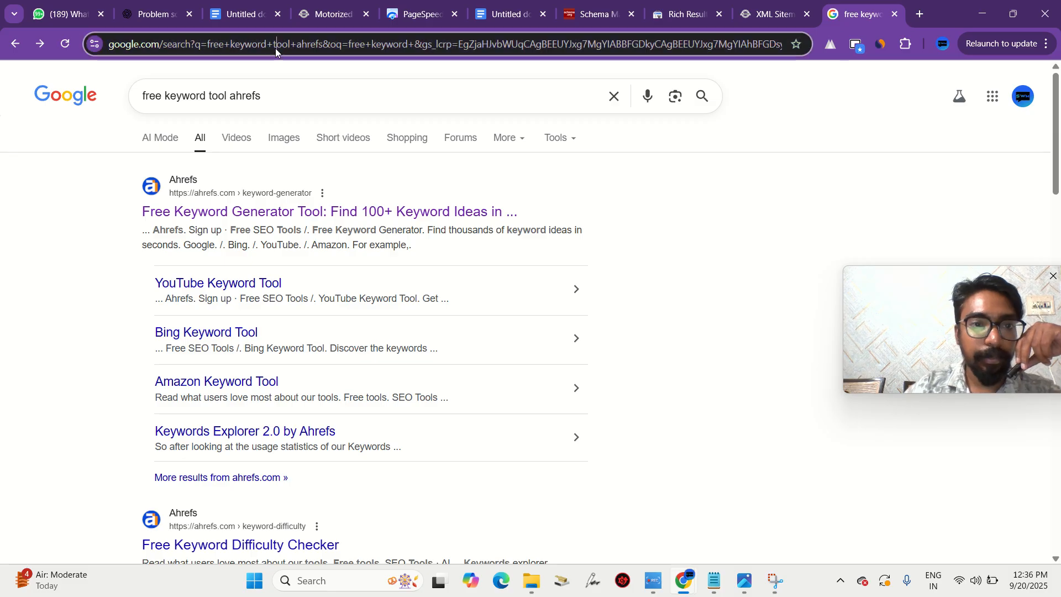
pyautogui.write('free')
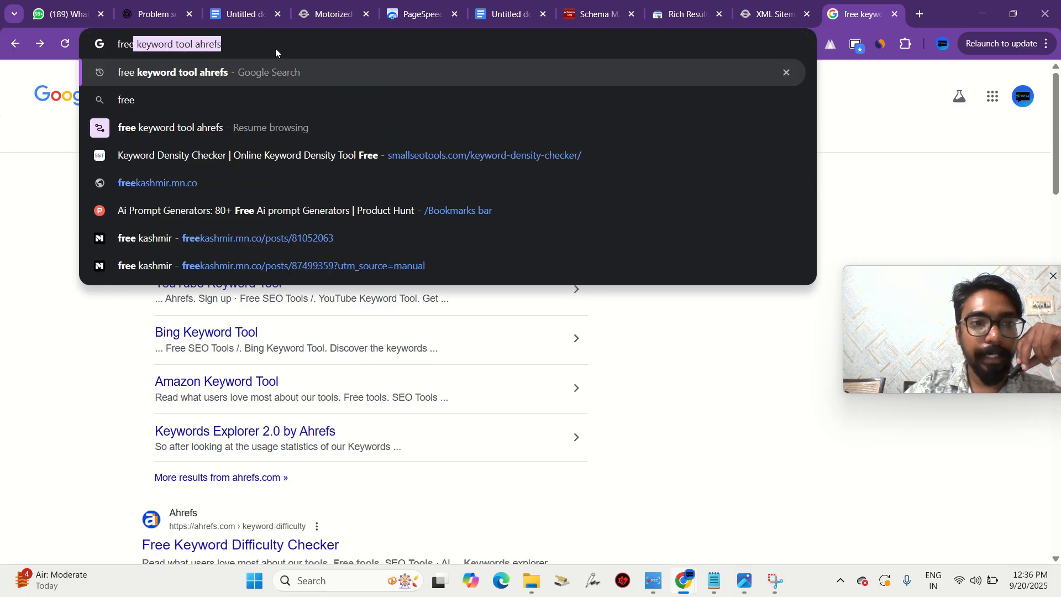
pyautogui.write(' ba')
pyautogui.press('Return')
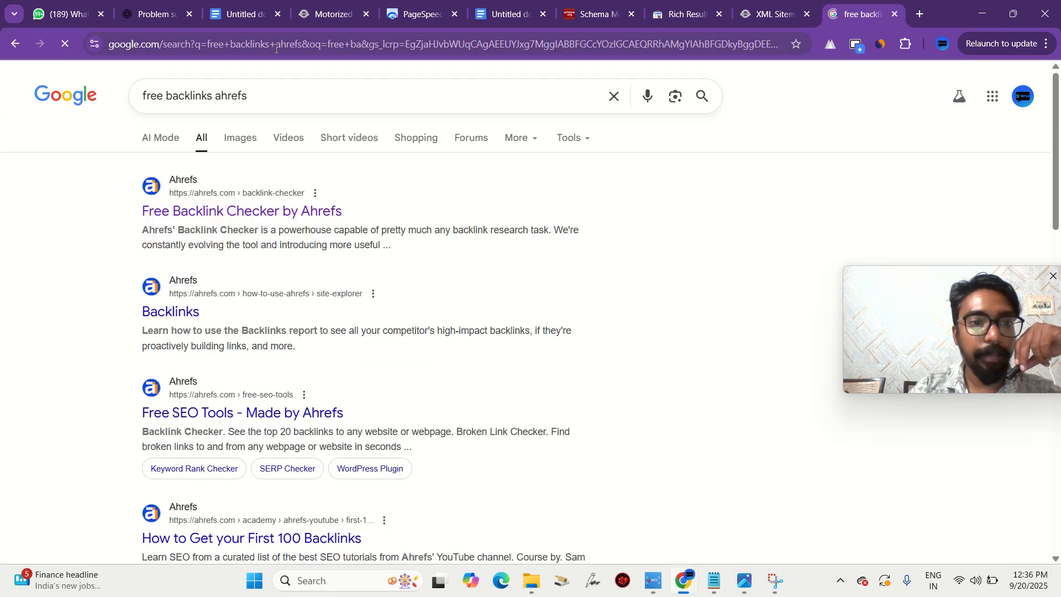
pyautogui.click(200, 213)
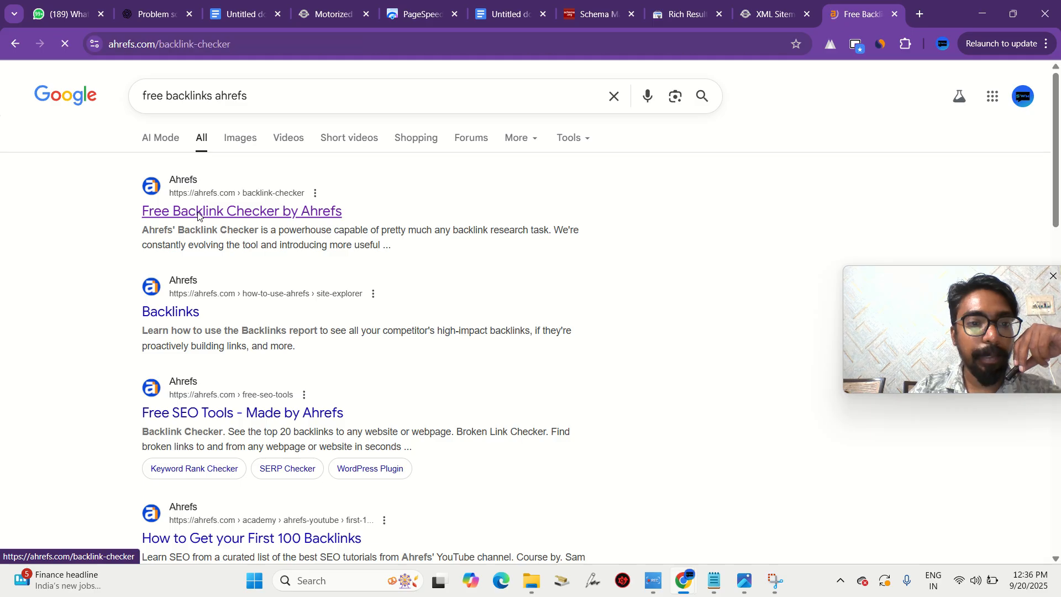
pyautogui.click(294, 341)
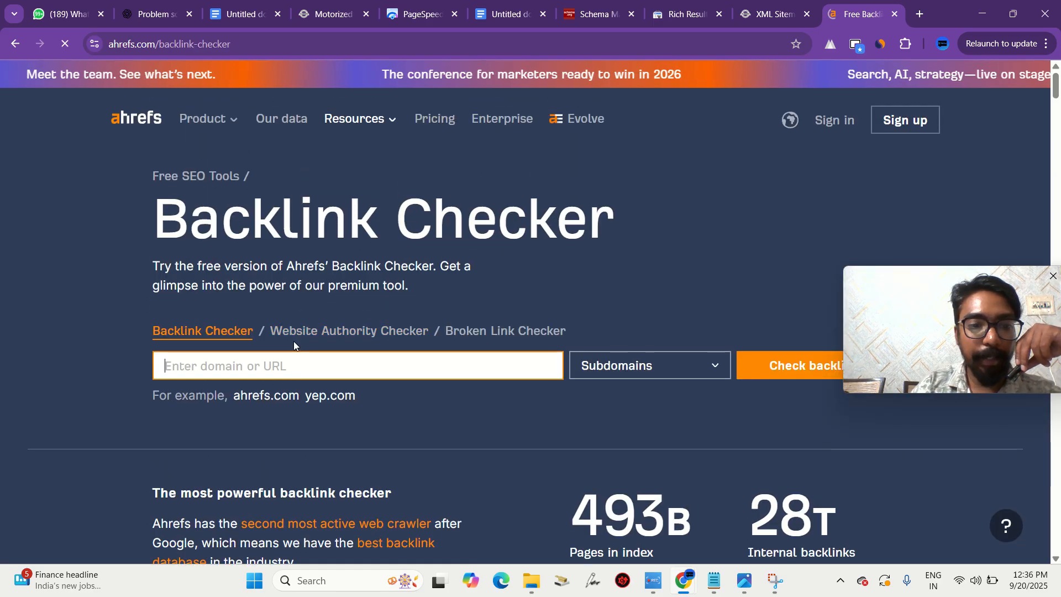
pyautogui.hotkey('ctrl', 'v')
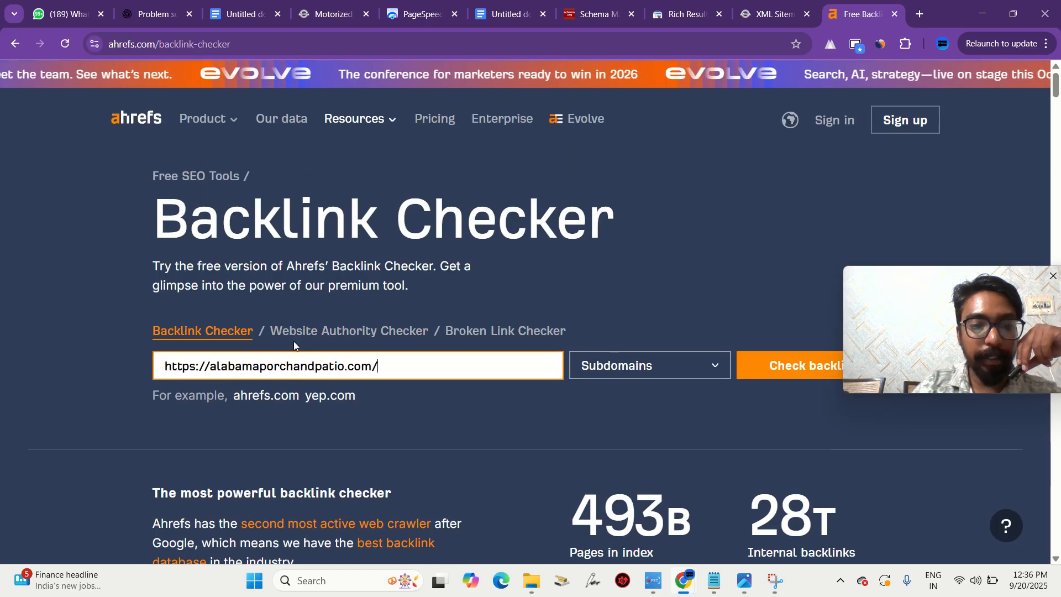
pyautogui.click(777, 362)
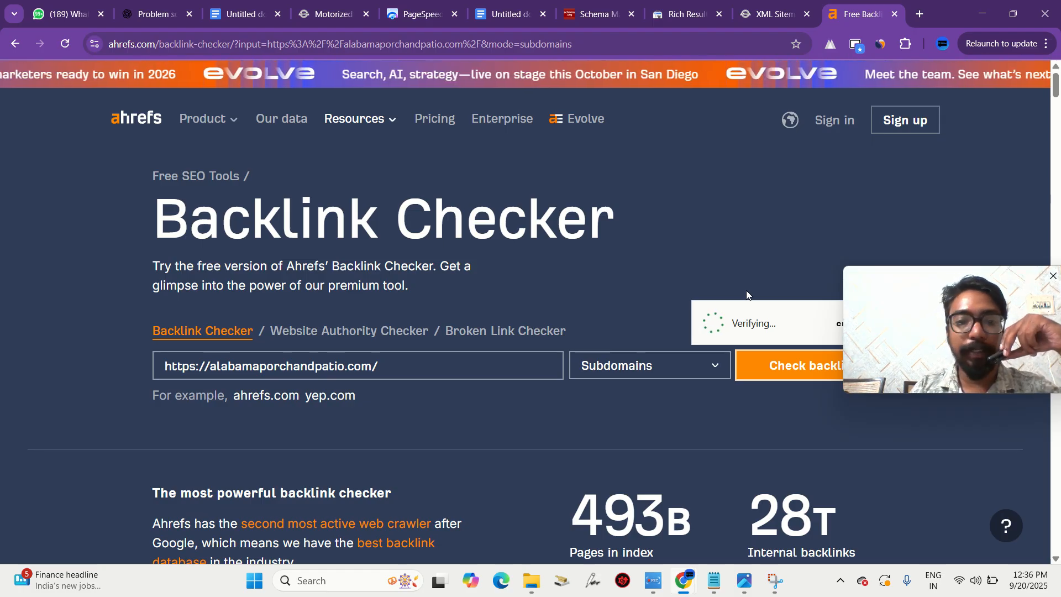
pyautogui.click(711, 323)
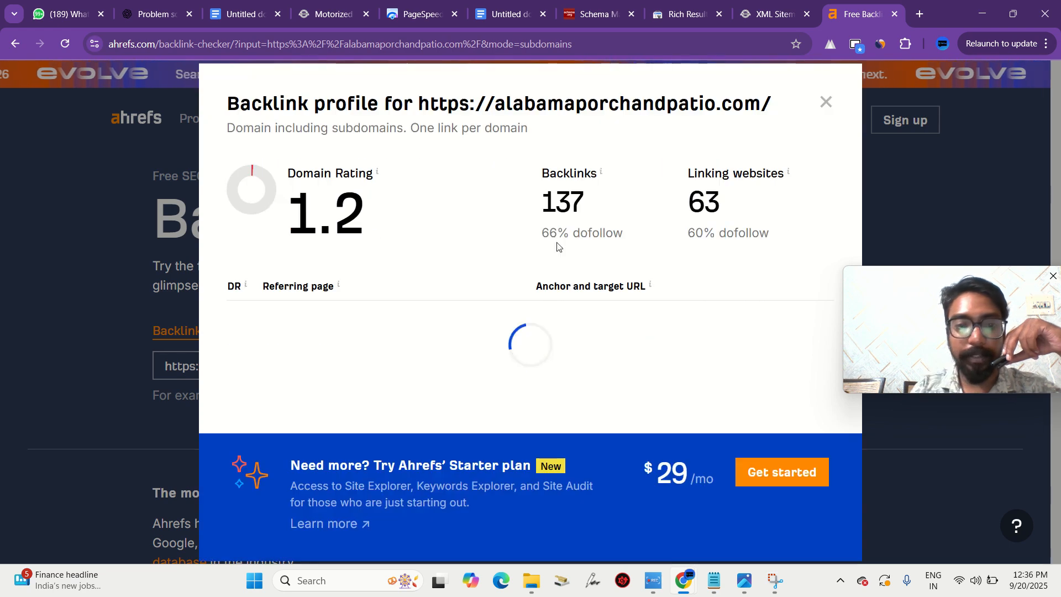
# - Examine the site's backlink profile, covering its domain rating, backlinks, linking websites, and the referring pages with their anchors
pyautogui.moveTo(352, 171)
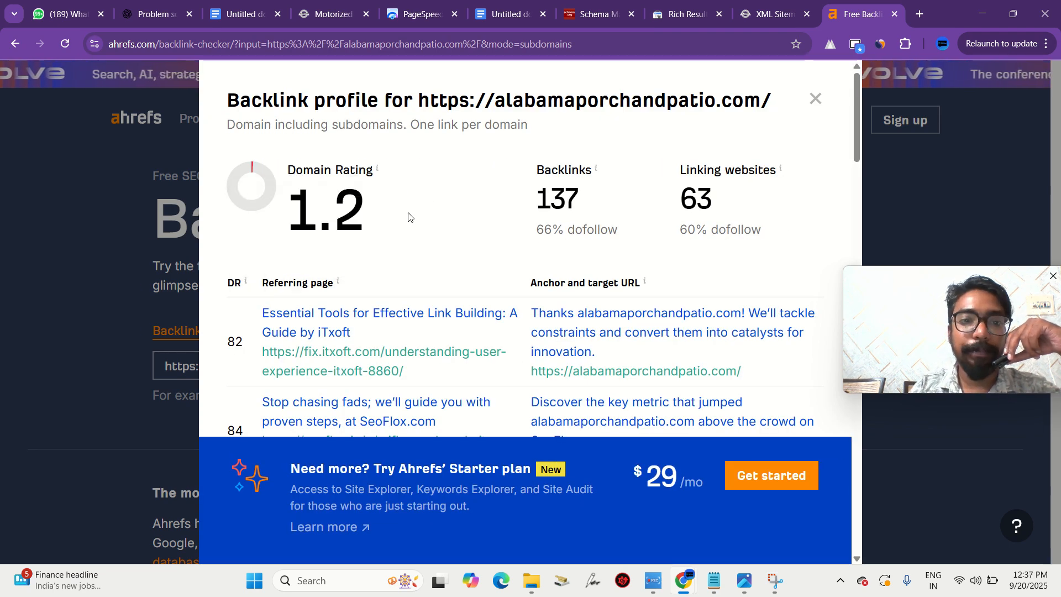
pyautogui.scroll(-1, 407, 215)
pyautogui.scroll(1, 406, 218)
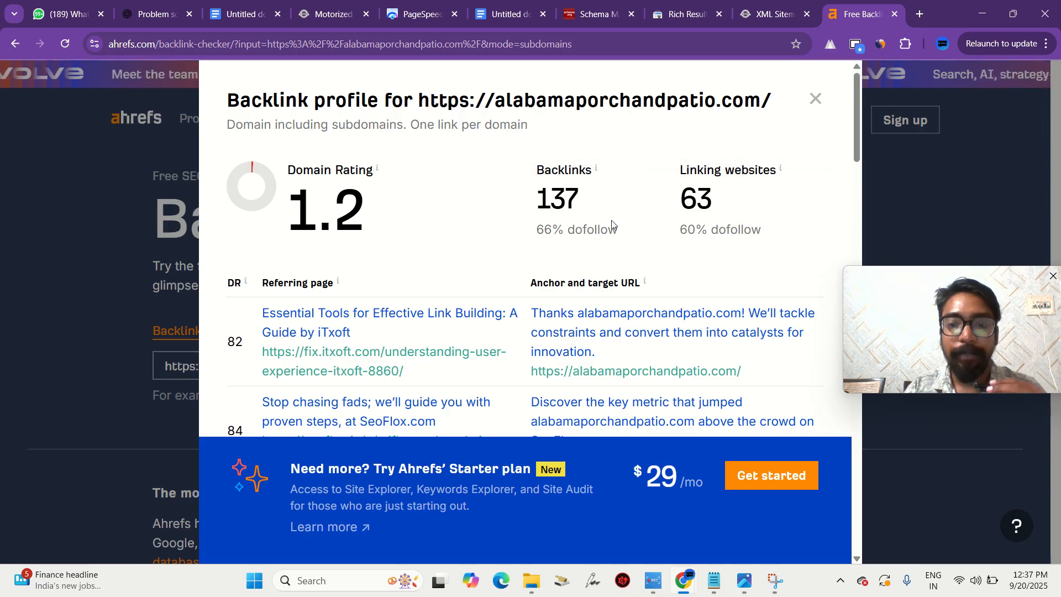
pyautogui.scroll(-1, 612, 224)
pyautogui.scroll(-1, 505, 265)
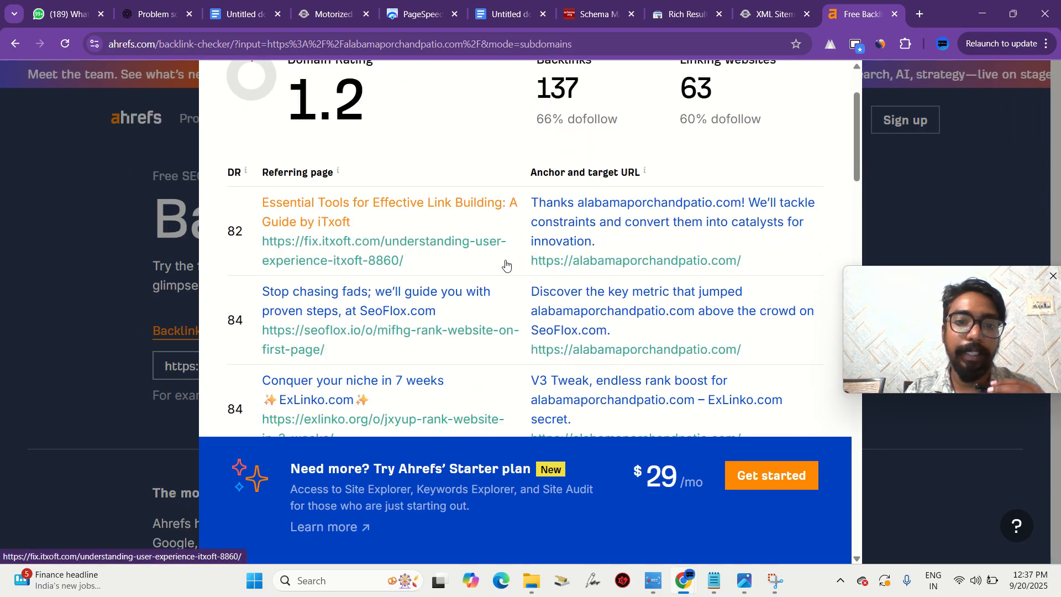
pyautogui.scroll(-1, 505, 265)
pyautogui.scroll(3, 511, 265)
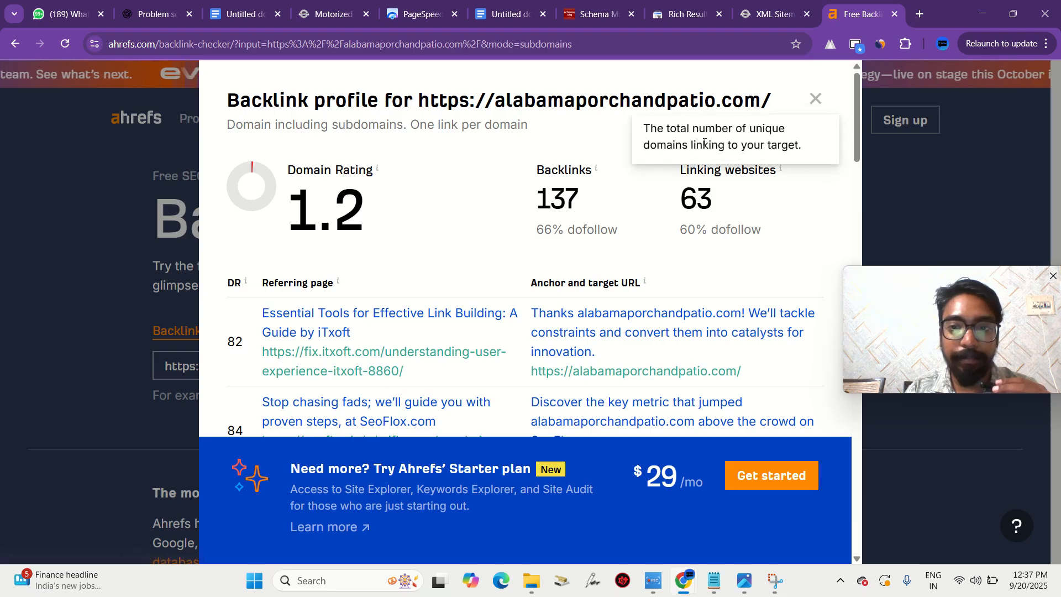
pyautogui.scroll(-2, 597, 228)
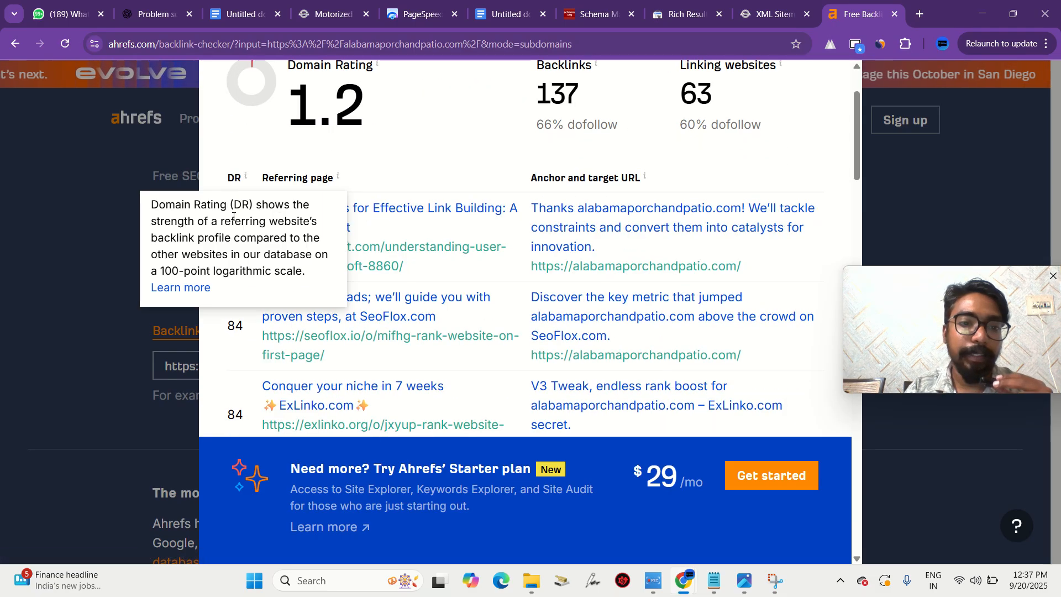
pyautogui.scroll(-2, 269, 369)
pyautogui.scroll(-6, 254, 356)
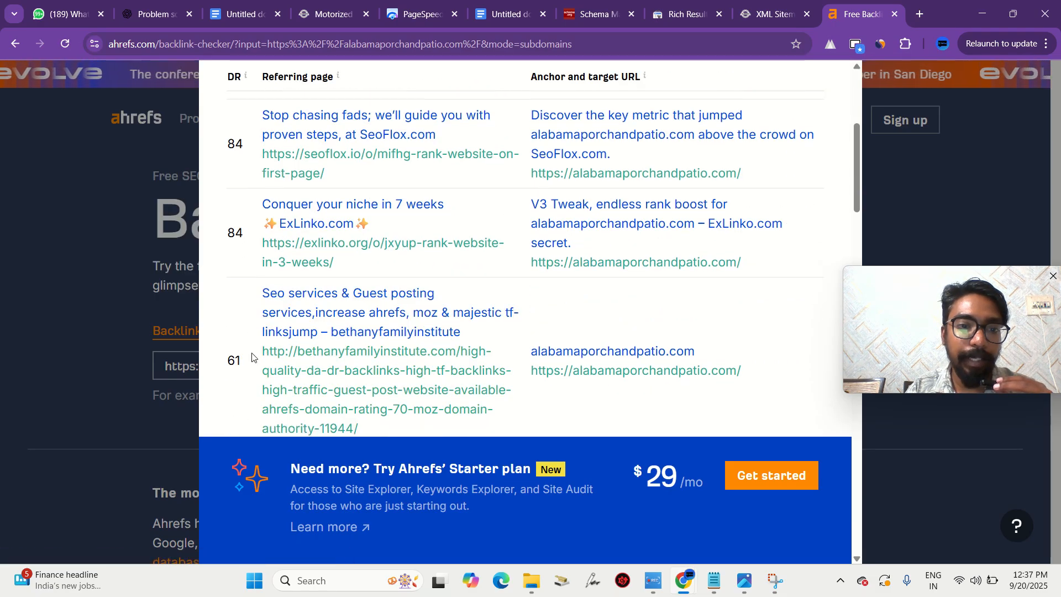
pyautogui.scroll(-5, 252, 357)
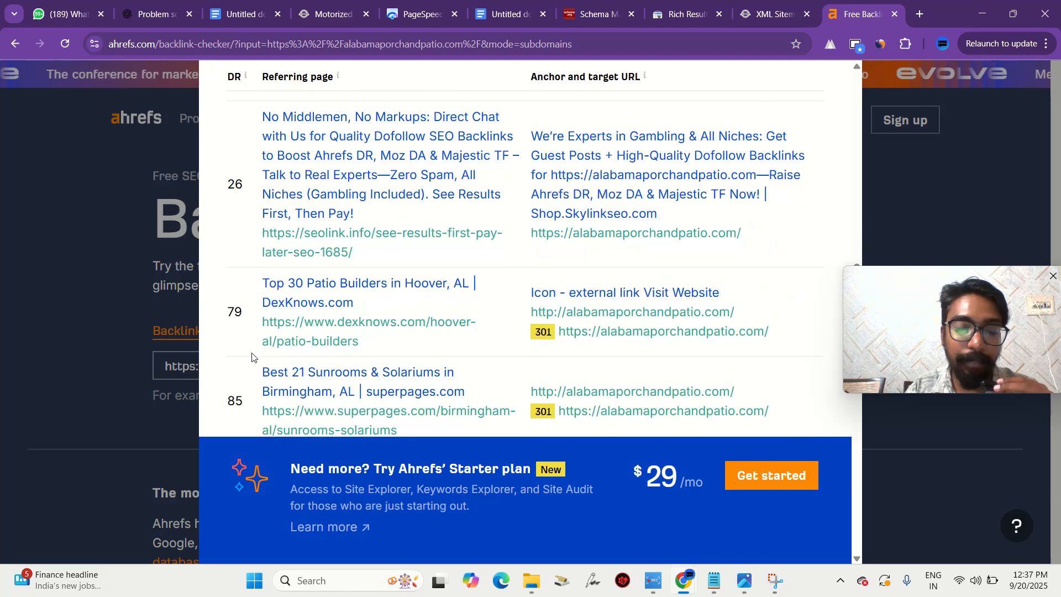
pyautogui.scroll(18, 251, 356)
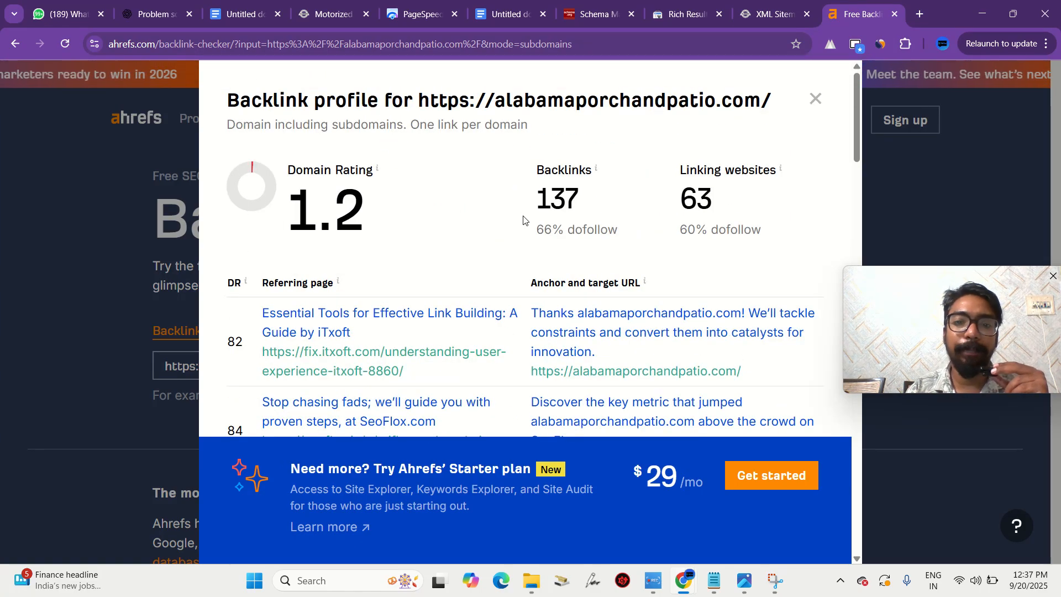
pyautogui.scroll(-4, 523, 220)
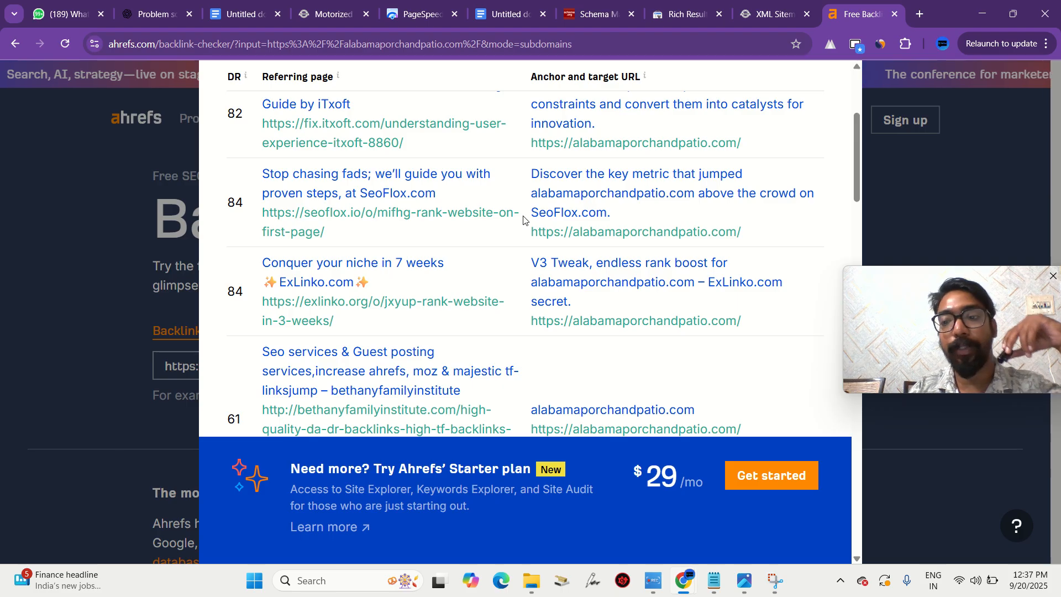
pyautogui.scroll(5, 522, 220)
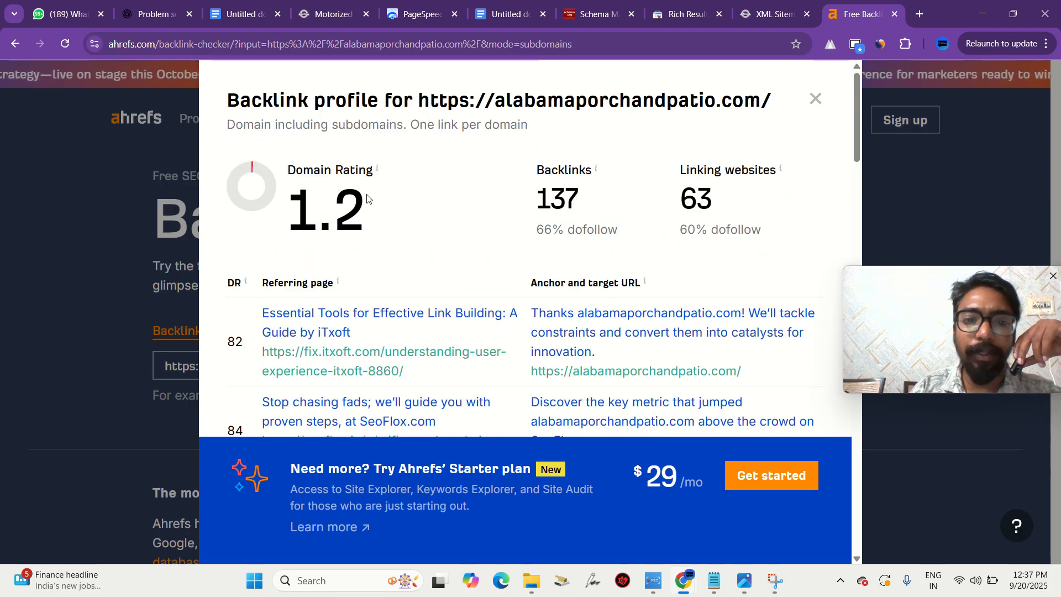
pyautogui.moveTo(415, 268)
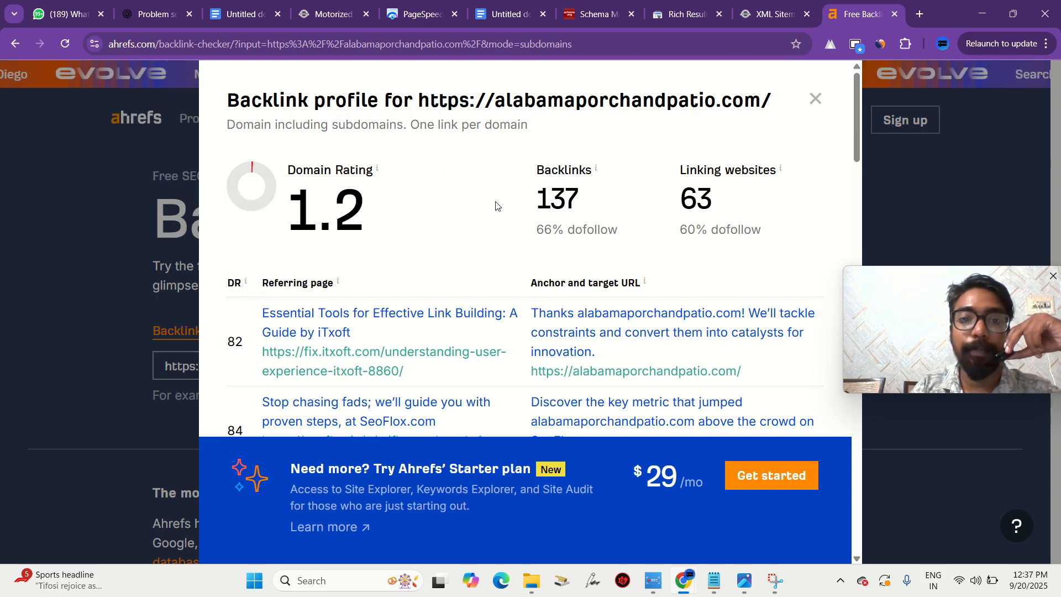
# - Add to the OFF page notes: "BackLink profile is low, if you want to rank long term improve authority by adding pr links and niche based links."
pyautogui.click(337, 19)
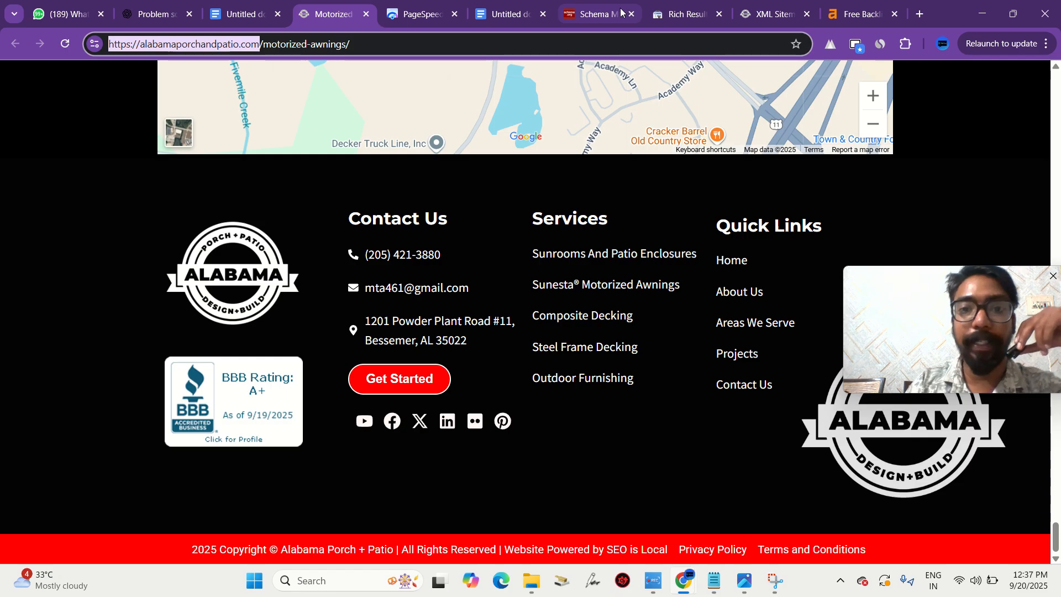
pyautogui.click(527, 5)
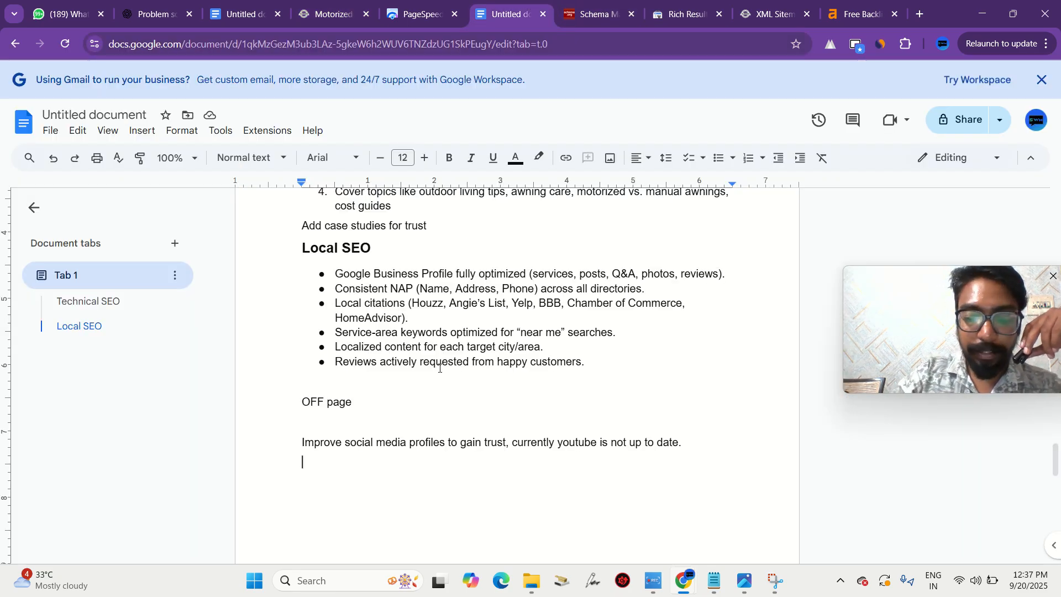
pyautogui.write('Link profil')
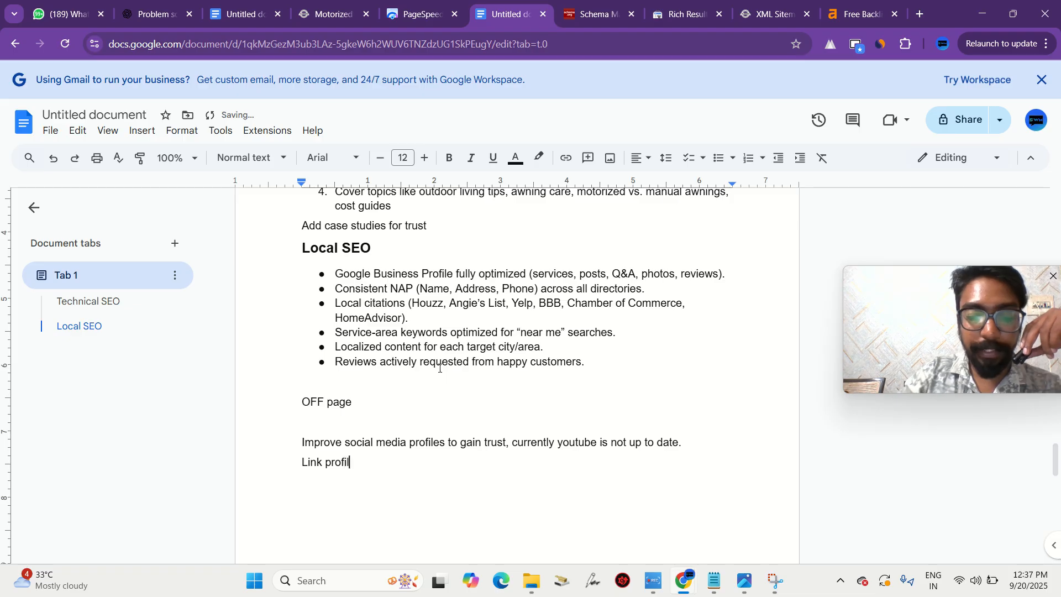
pyautogui.write('e is low,')
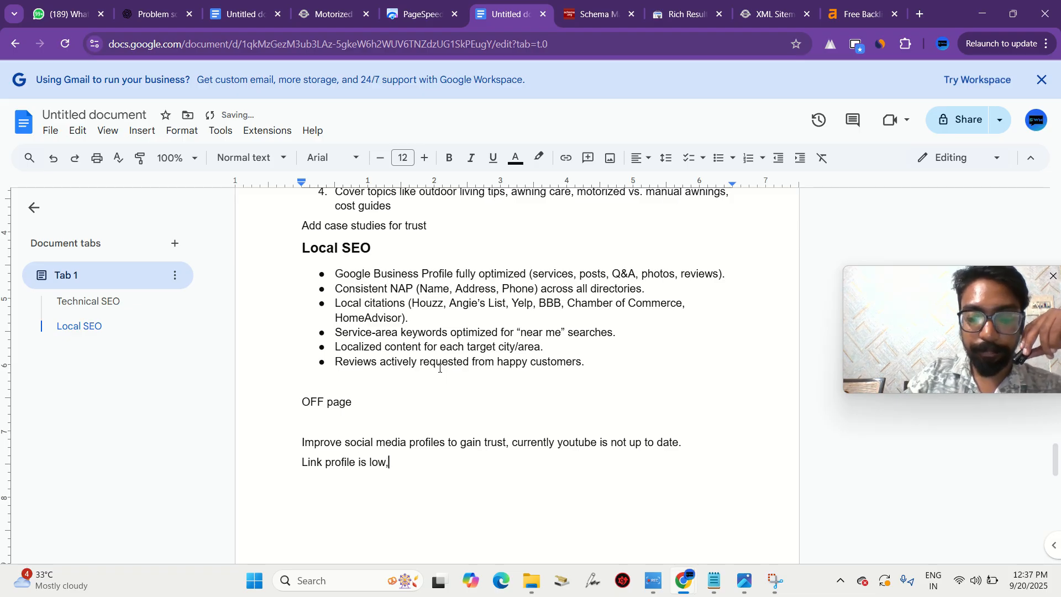
pyautogui.write(' if you wa')
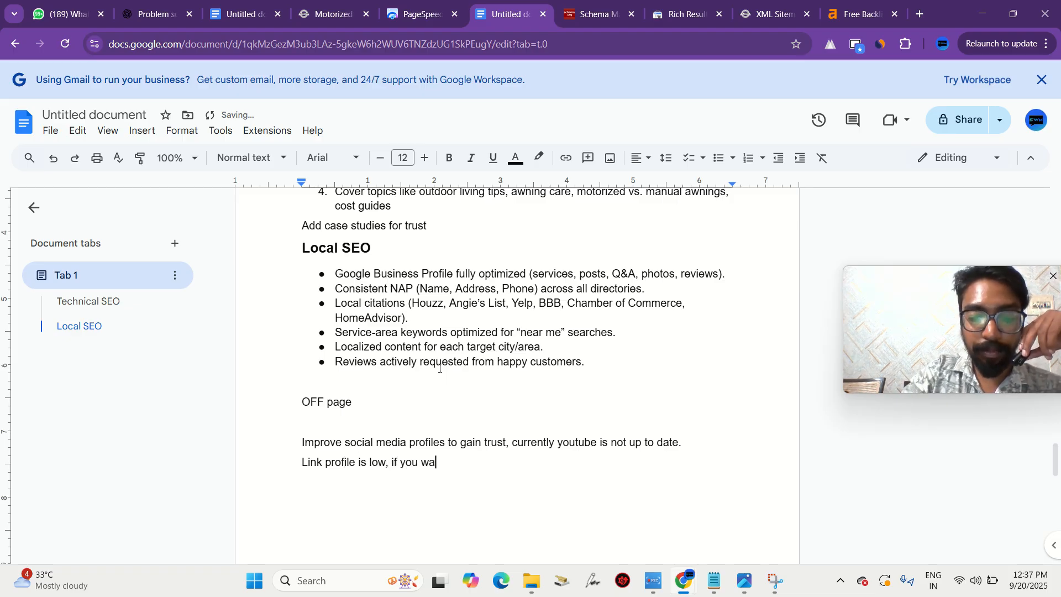
pyautogui.write('nt to rank')
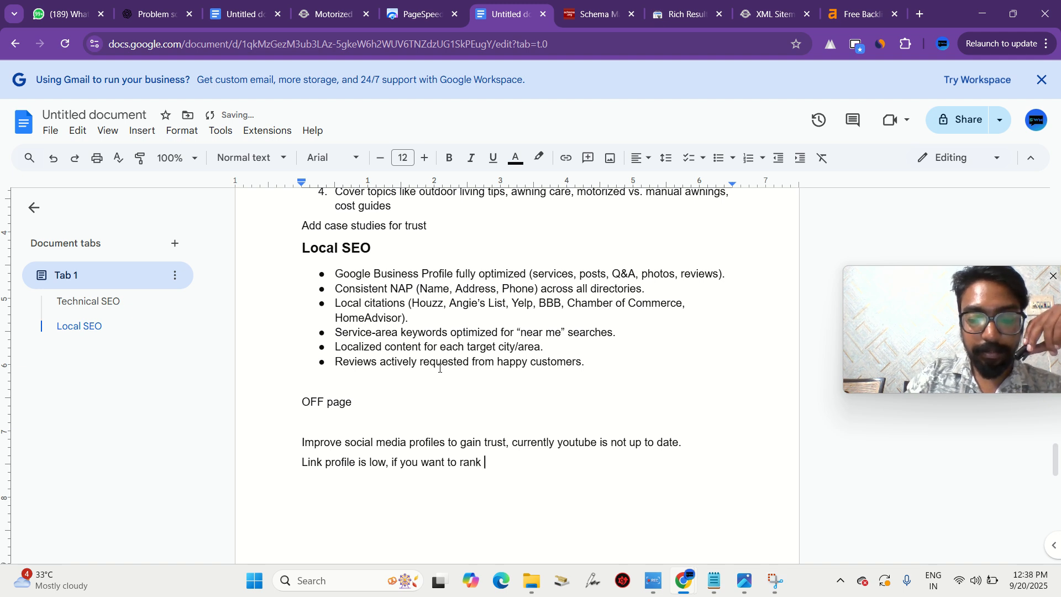
pyautogui.write(' long te')
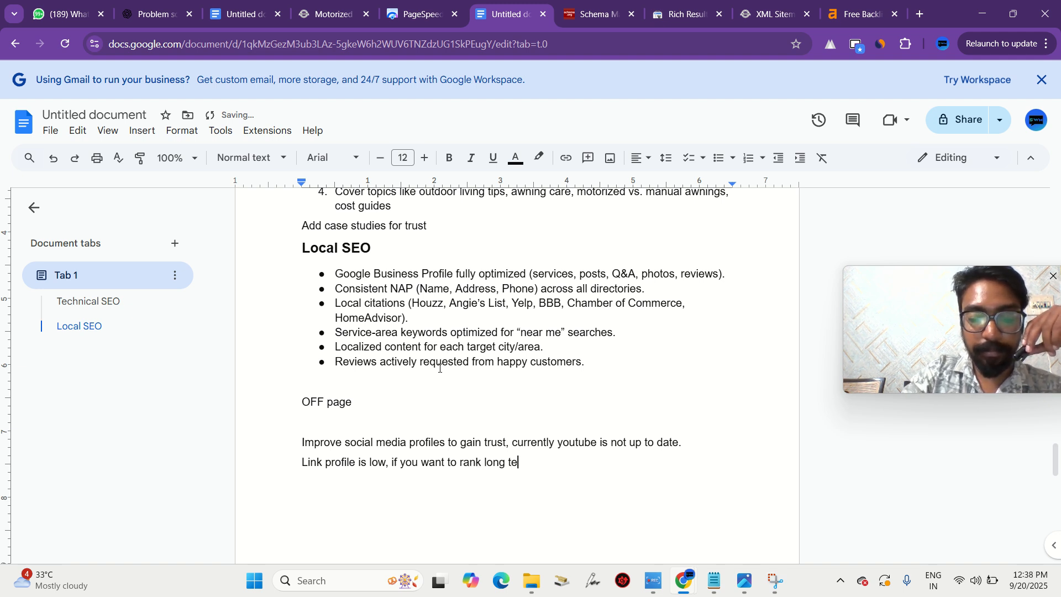
pyautogui.write('rm im,p')
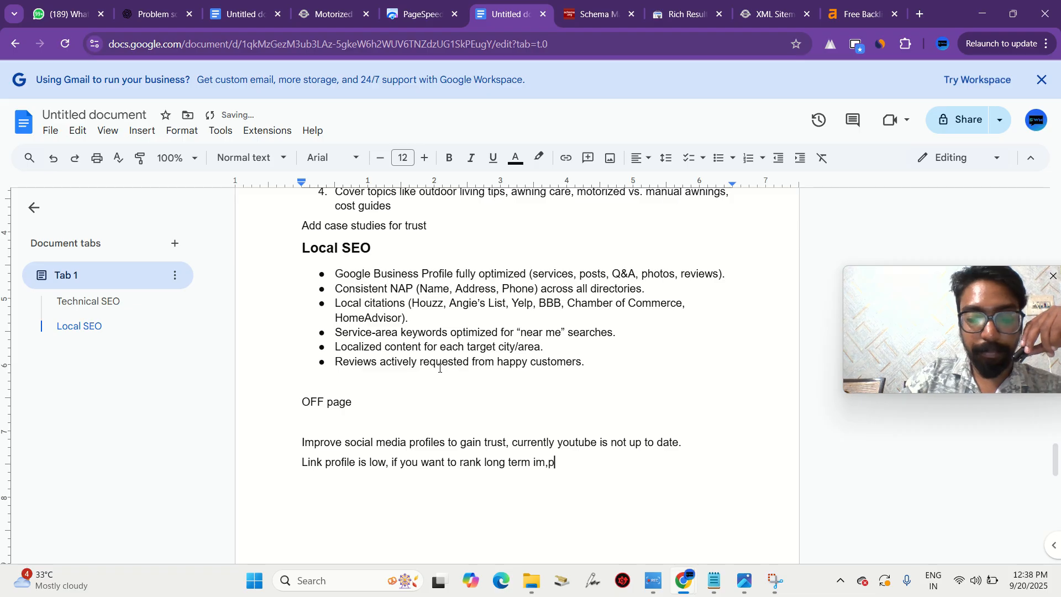
pyautogui.press('BackSpace')
pyautogui.press('BackSpace')
pyautogui.write('mpr')
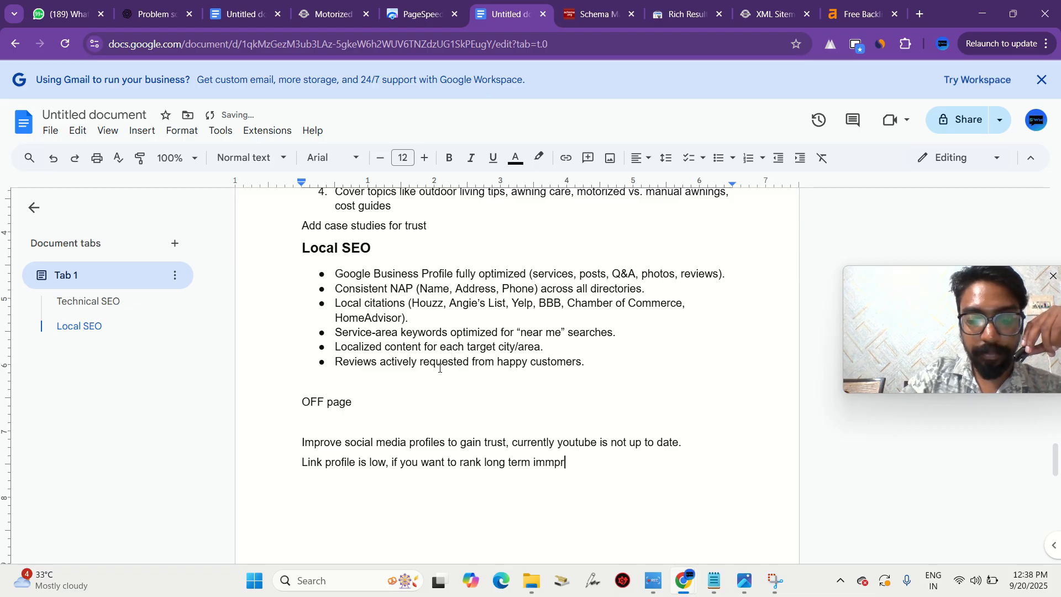
pyautogui.press('BackSpace')
pyautogui.press('BackSpace')
pyautogui.press('BackSpace')
pyautogui.write('prove autho')
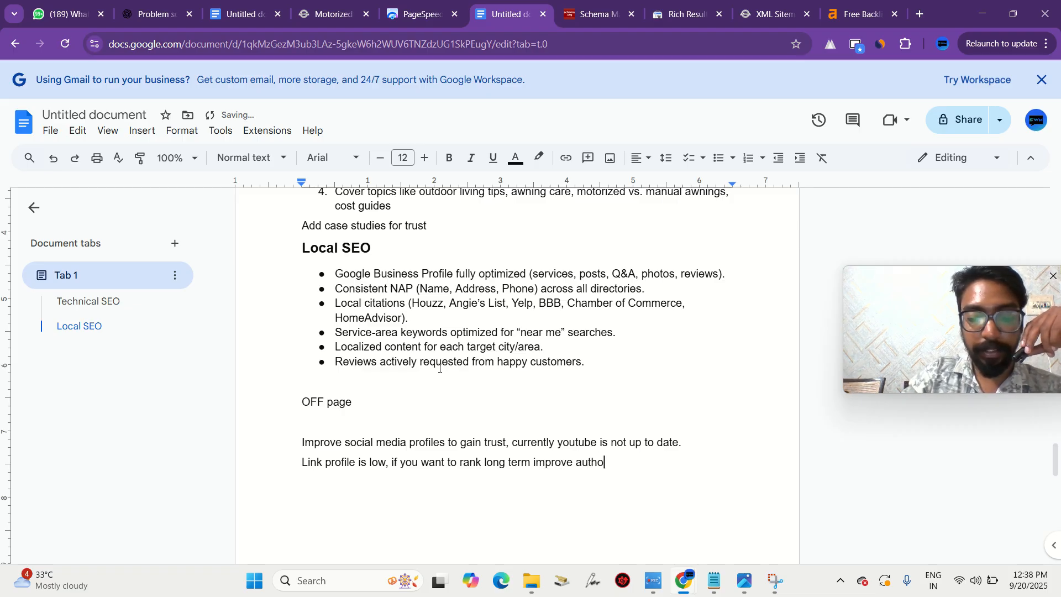
pyautogui.write('rity by ')
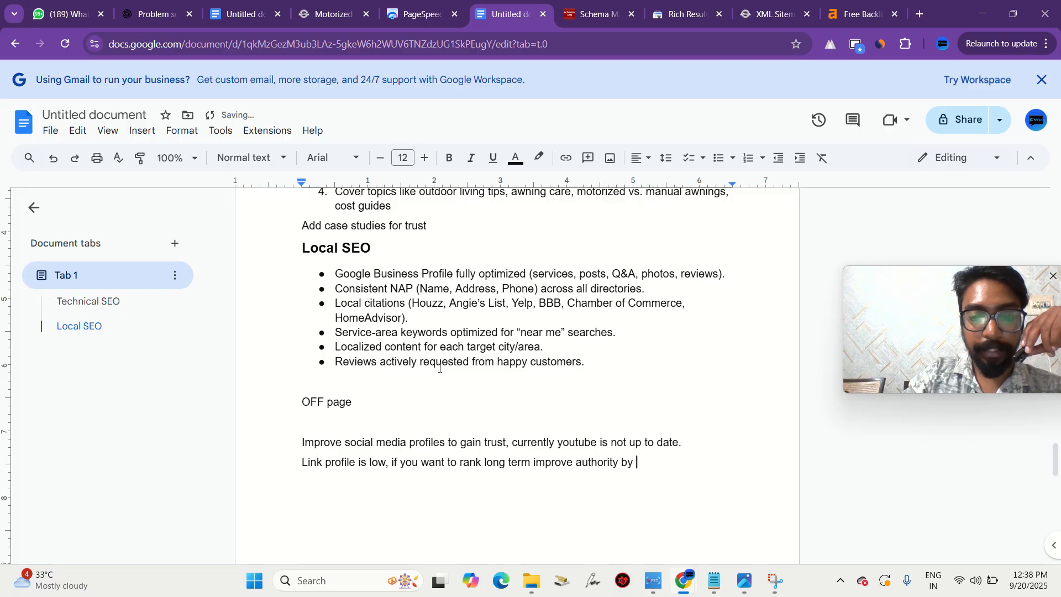
pyautogui.write('adding ')
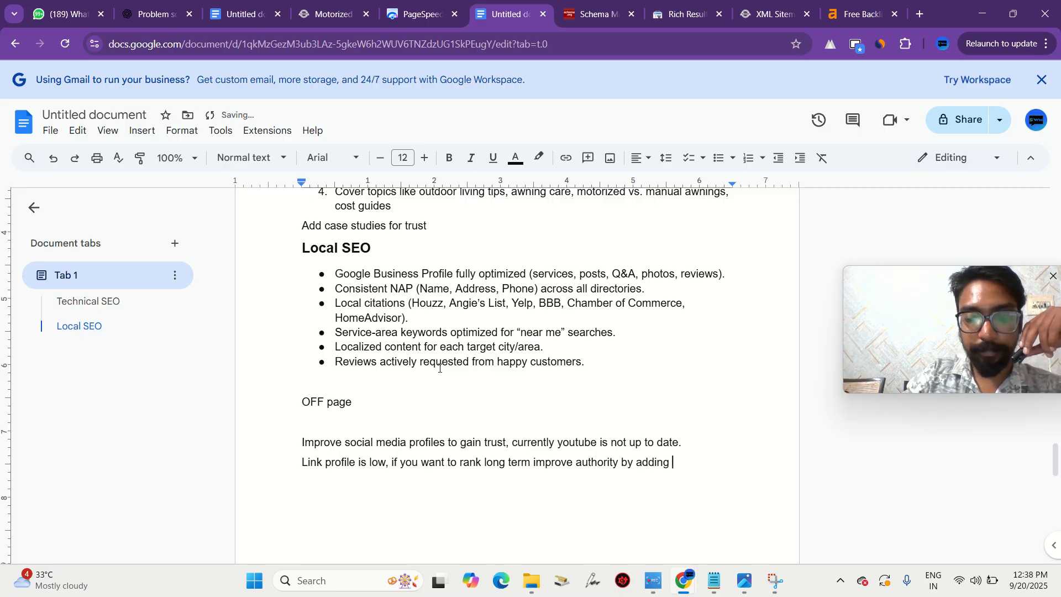
pyautogui.write('pr')
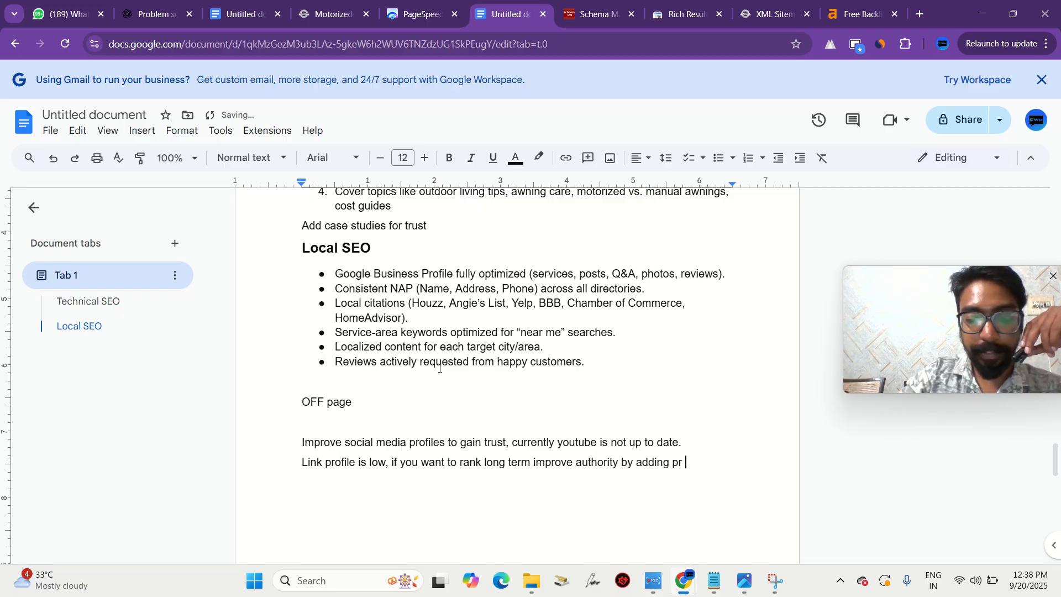
pyautogui.write(' links a')
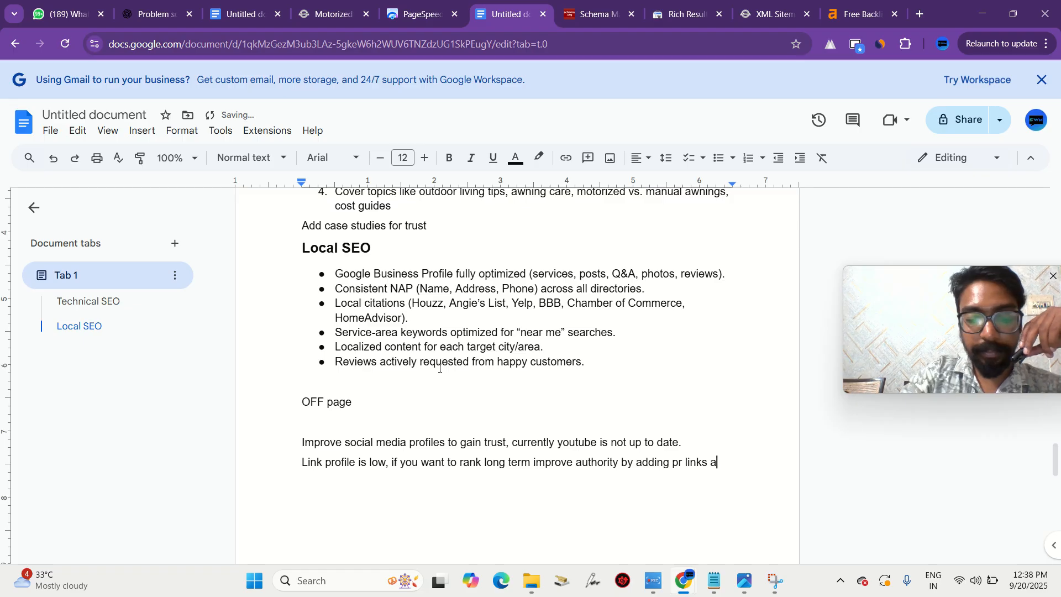
pyautogui.write('nd niche ')
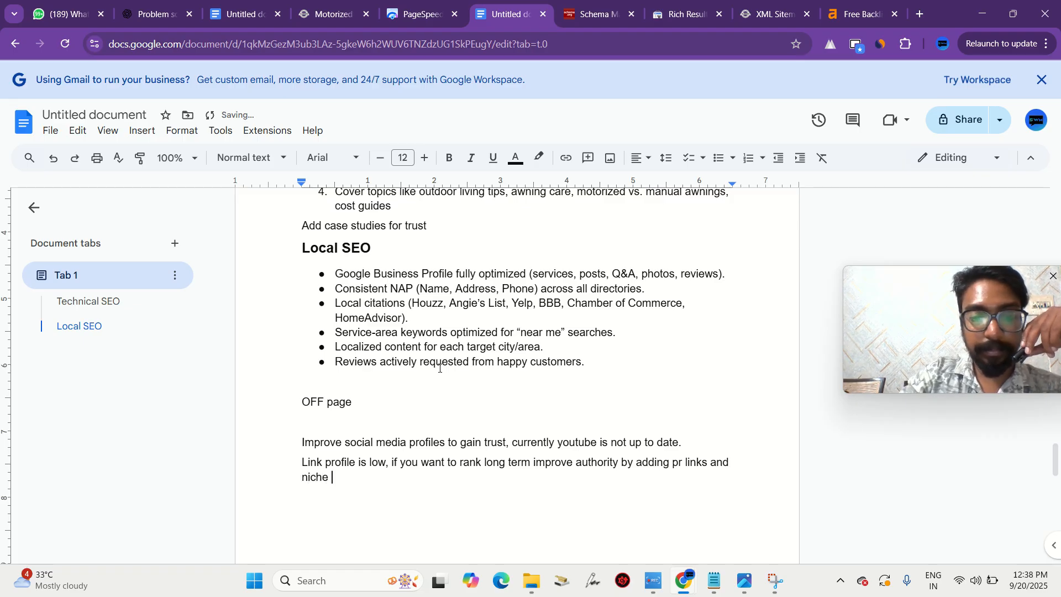
pyautogui.write('based l')
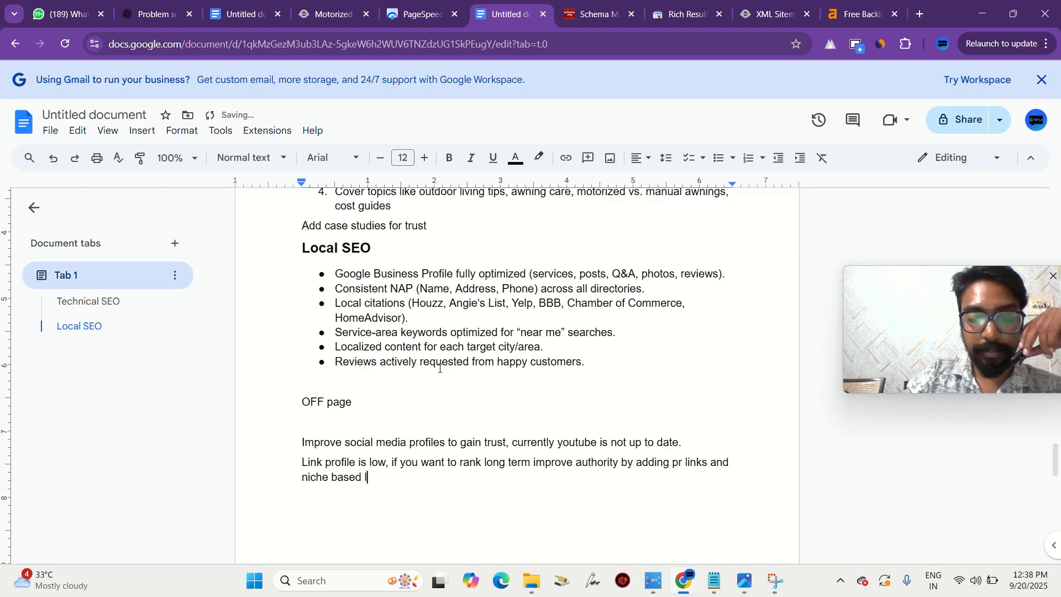
pyautogui.write('inks.')
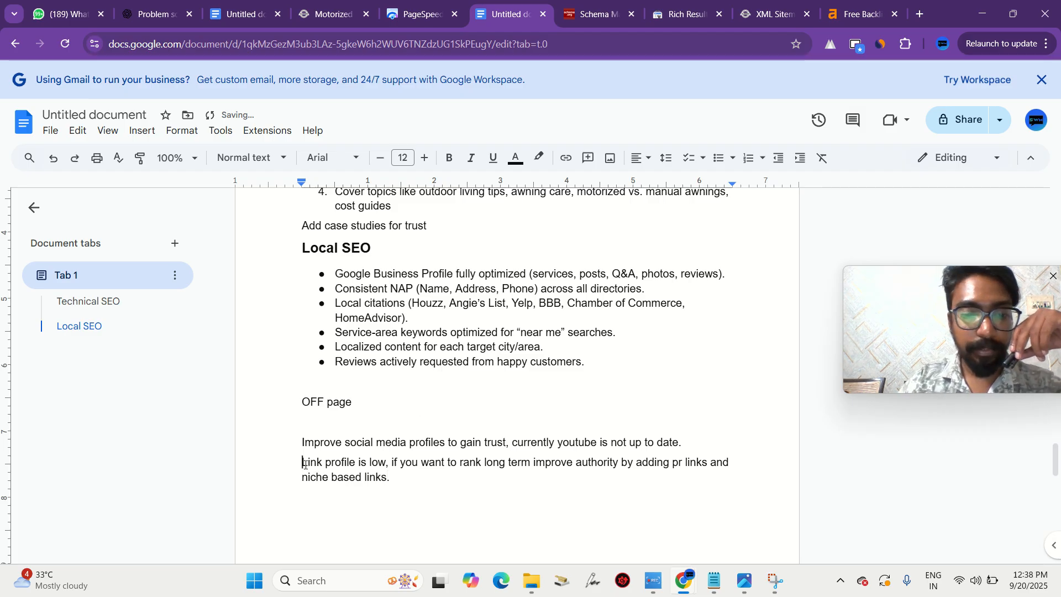
pyautogui.write('Back')
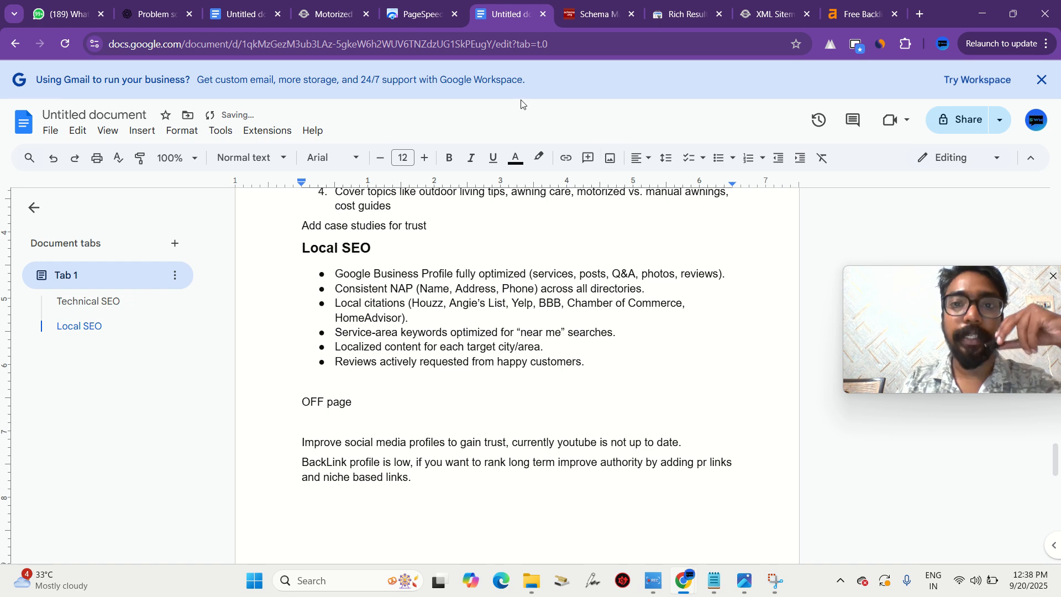
# - Review the Off-Page SEO checklist in the other document, covering guest posts on niche sites, press releases and social signals
pyautogui.click(862, 14)
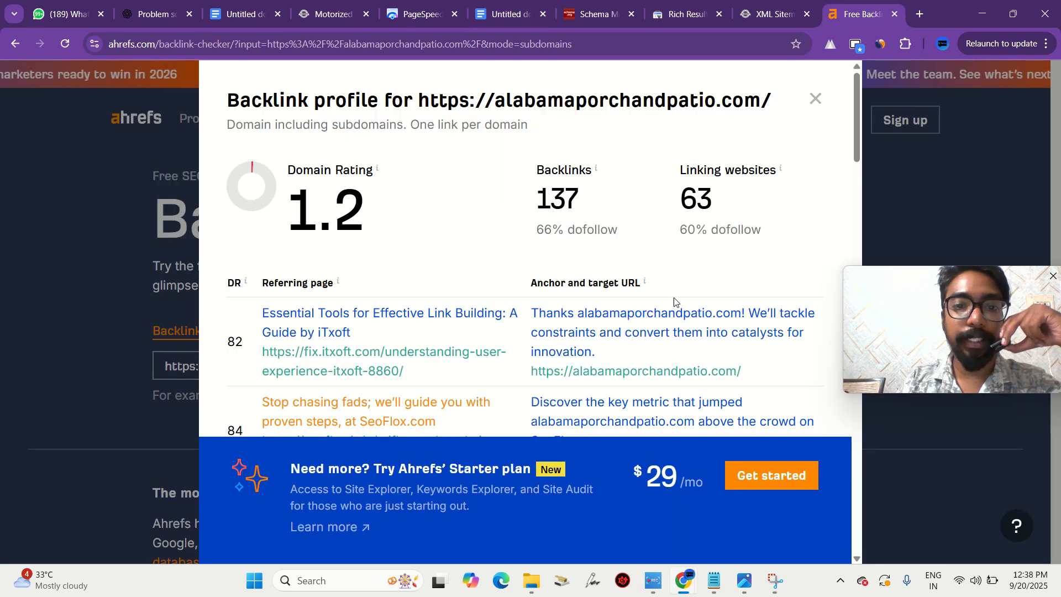
pyautogui.click(214, 3)
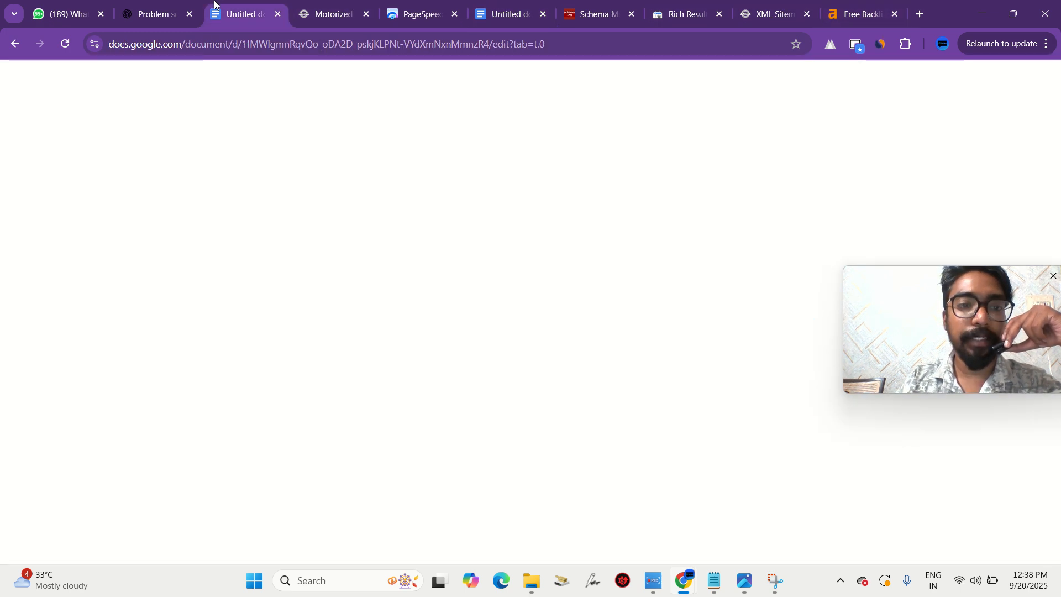
pyautogui.scroll(-1, 389, 327)
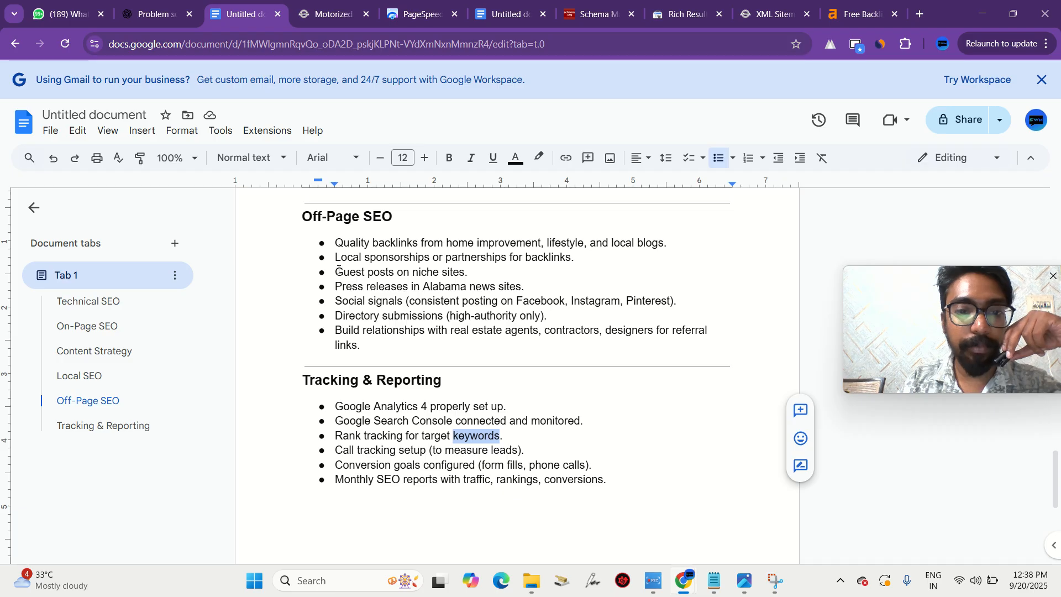
pyautogui.moveTo(338, 270); pyautogui.dragTo(439, 270)
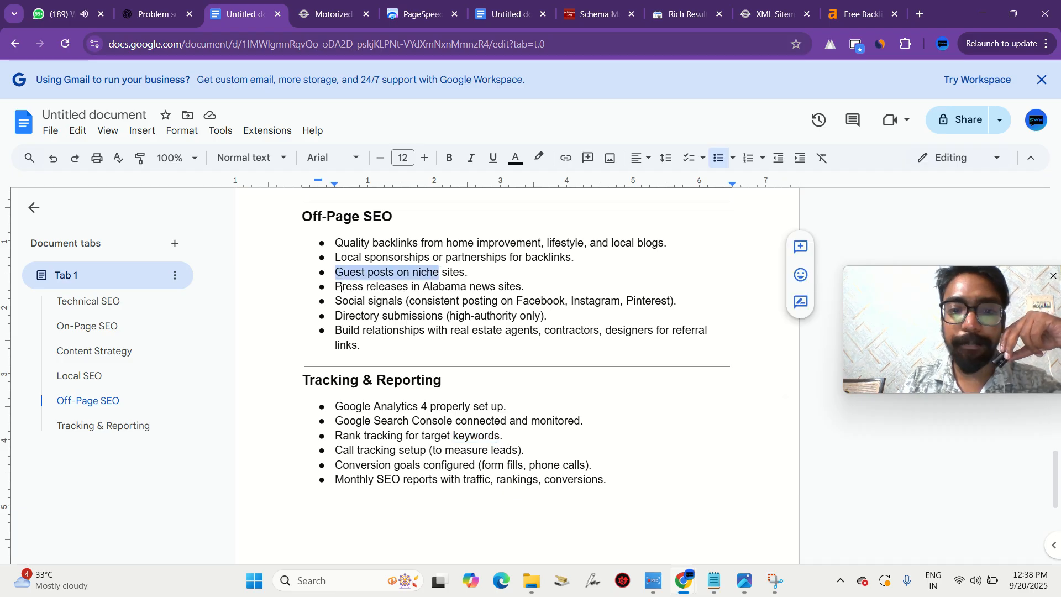
pyautogui.moveTo(341, 287); pyautogui.dragTo(420, 287)
pyautogui.click(420, 287)
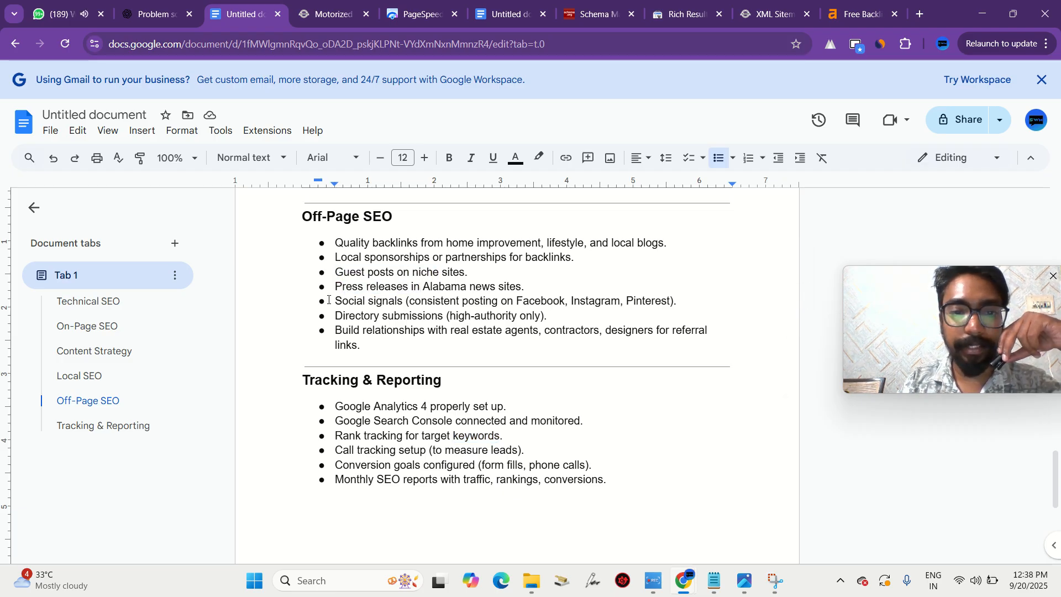
pyautogui.moveTo(332, 301); pyautogui.dragTo(451, 299)
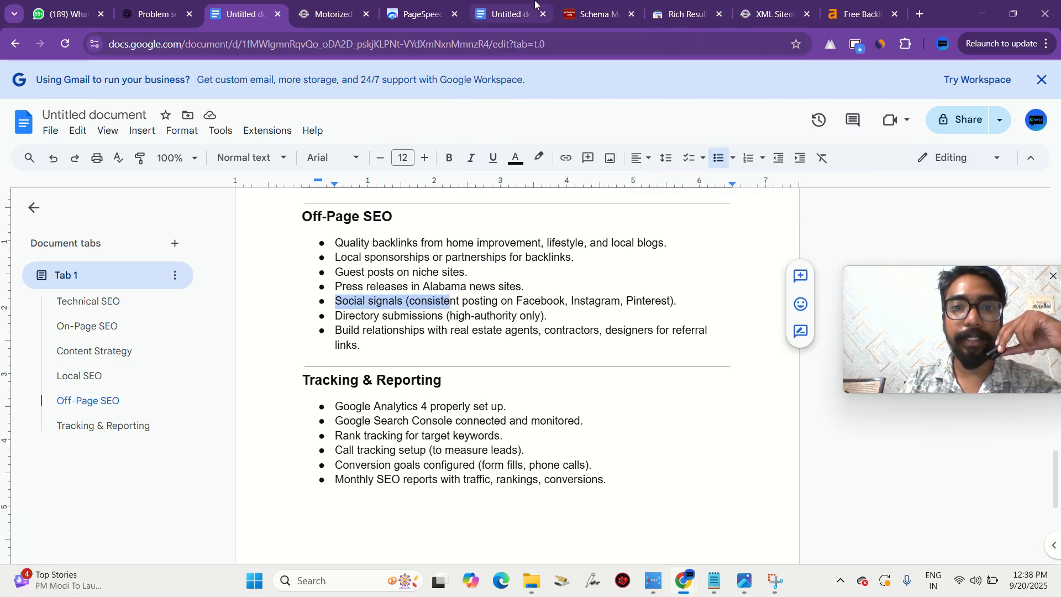
# - Add to the OFF page notes: "To improve web reputation and trust then work on forums and ans peoples question in your niche."
pyautogui.click(505, 14)
pyautogui.click(427, 478)
pyautogui.press('Return')
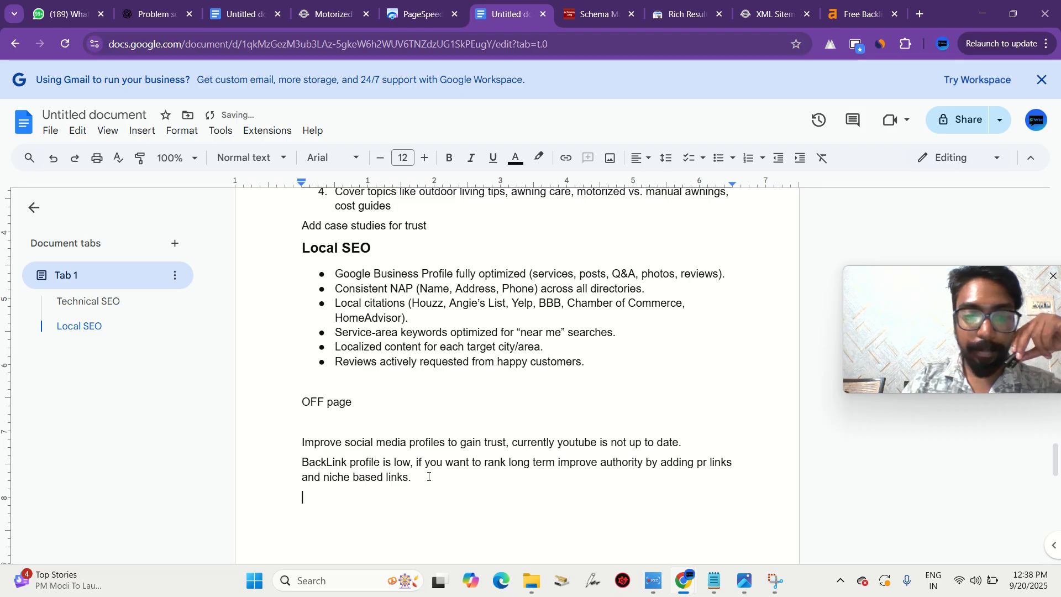
pyautogui.write('To impro')
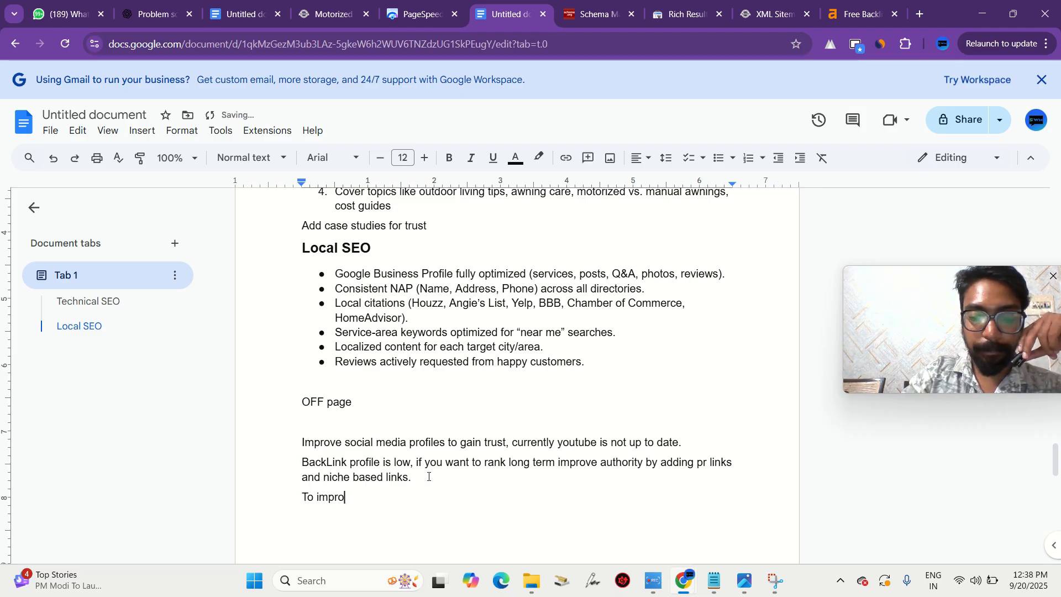
pyautogui.write('ve web r')
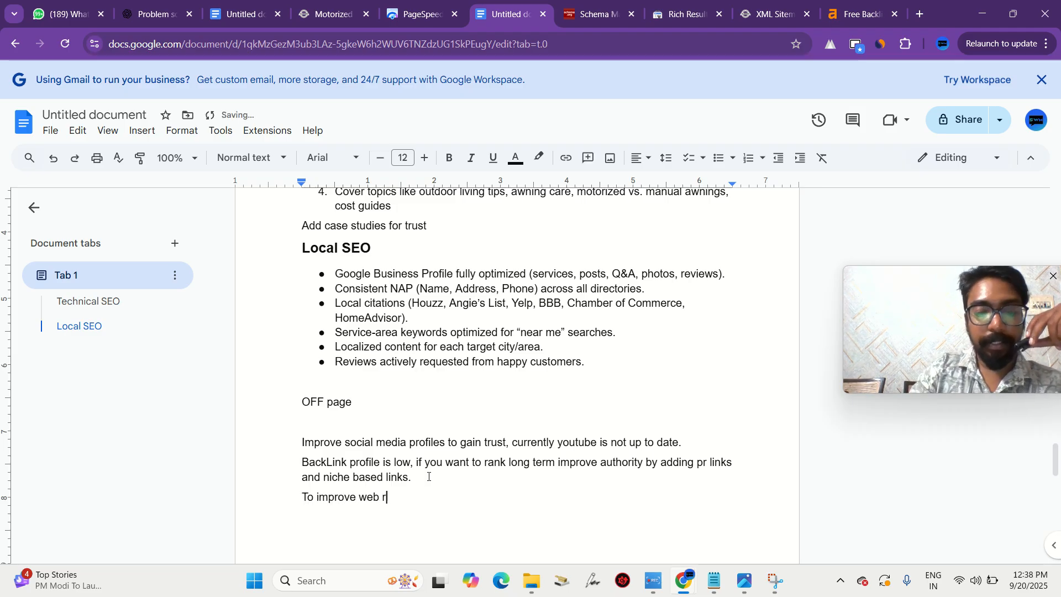
pyautogui.write('epu')
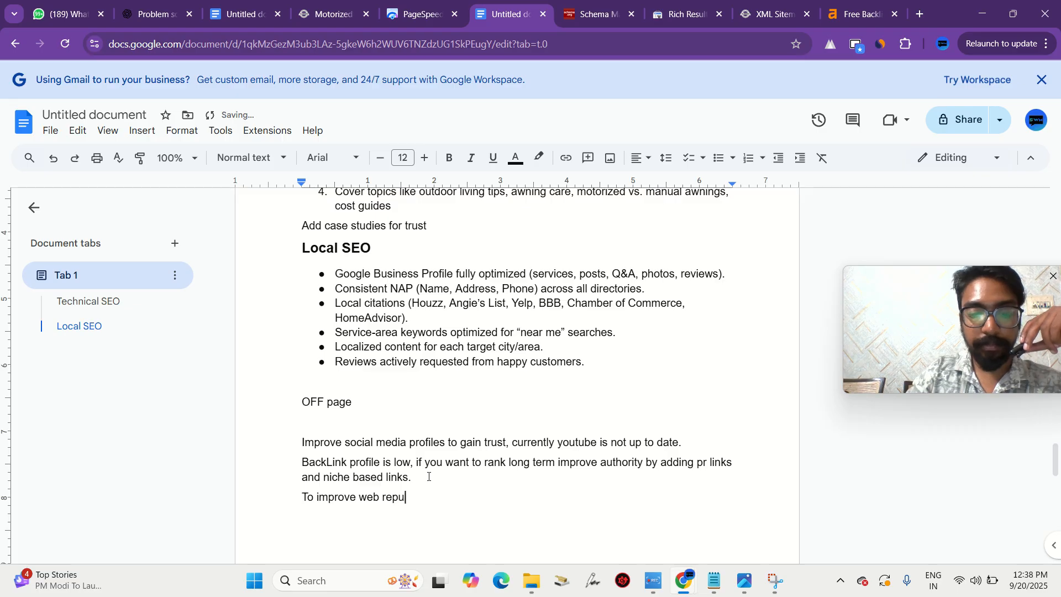
pyautogui.write('tation')
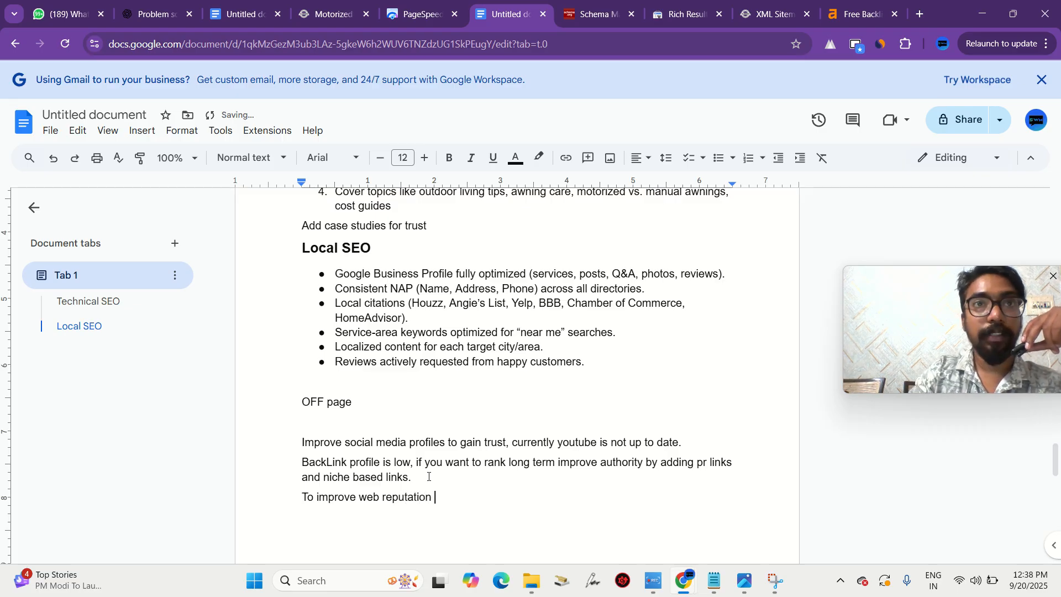
pyautogui.write(' and tru')
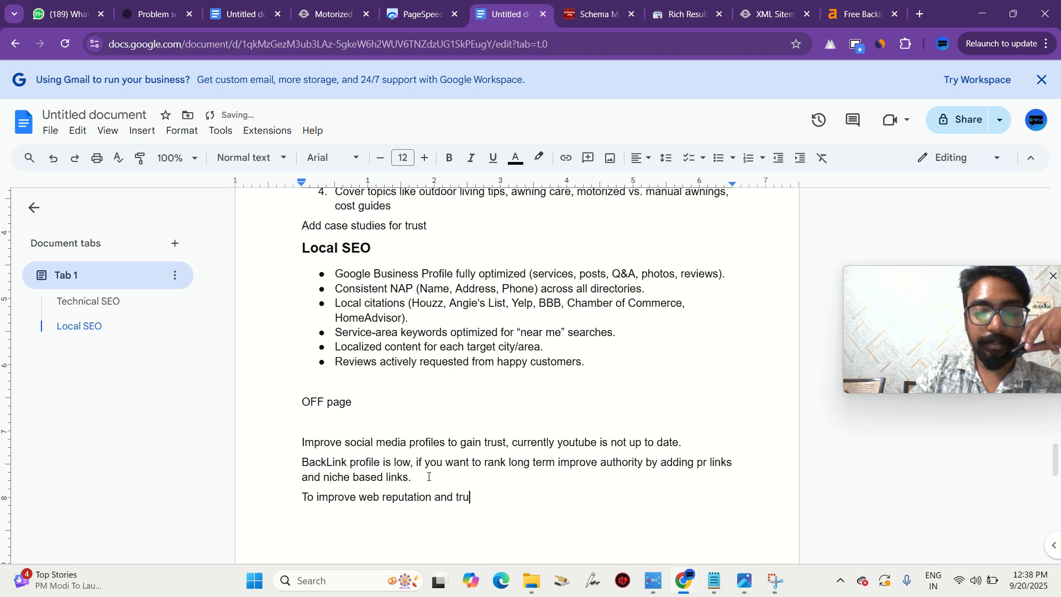
pyautogui.write('st then w')
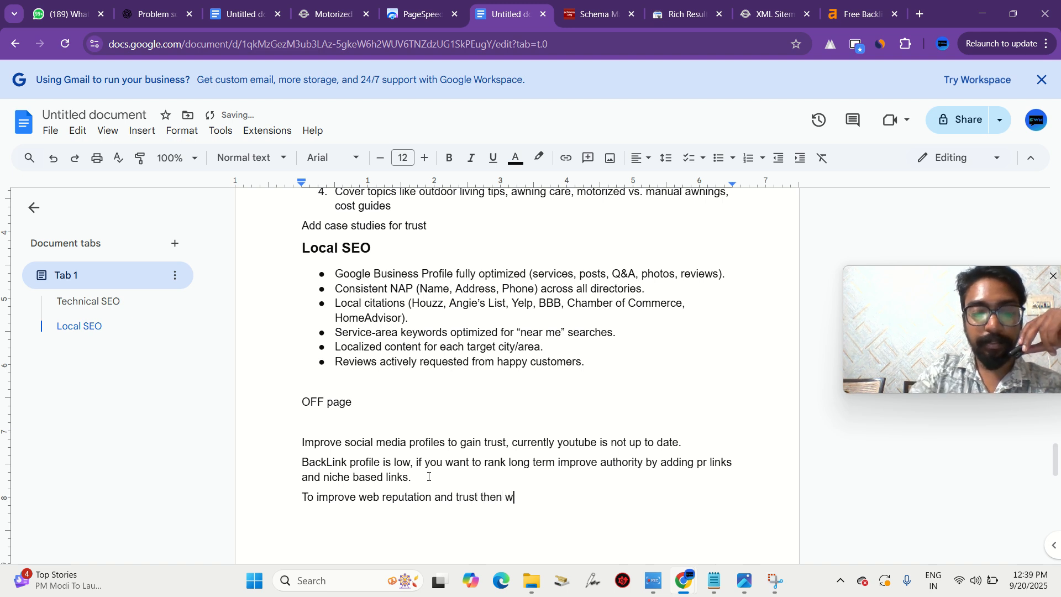
pyautogui.write('ork on fo')
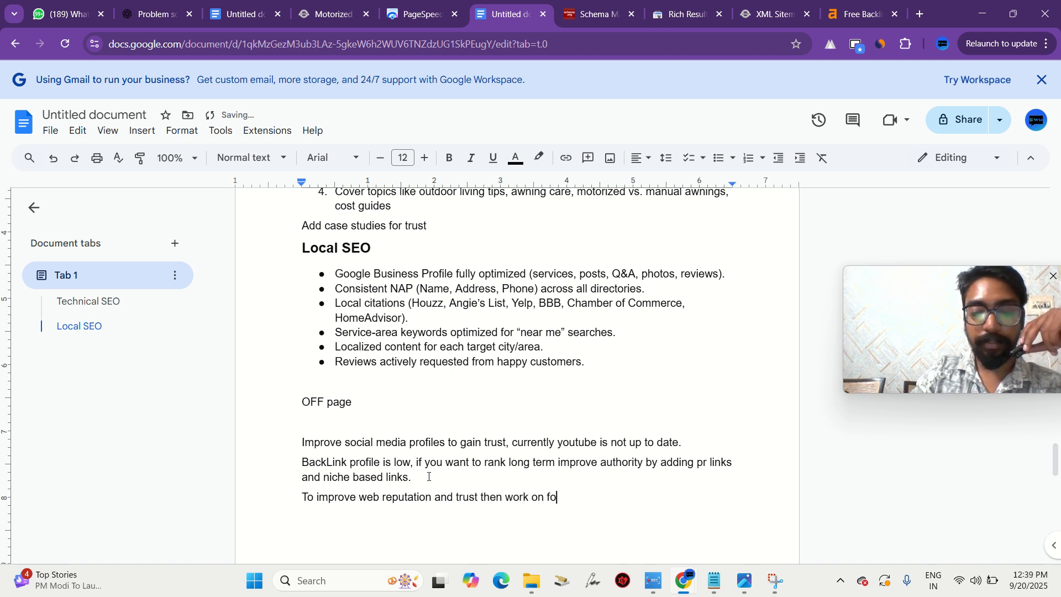
pyautogui.write('rums ')
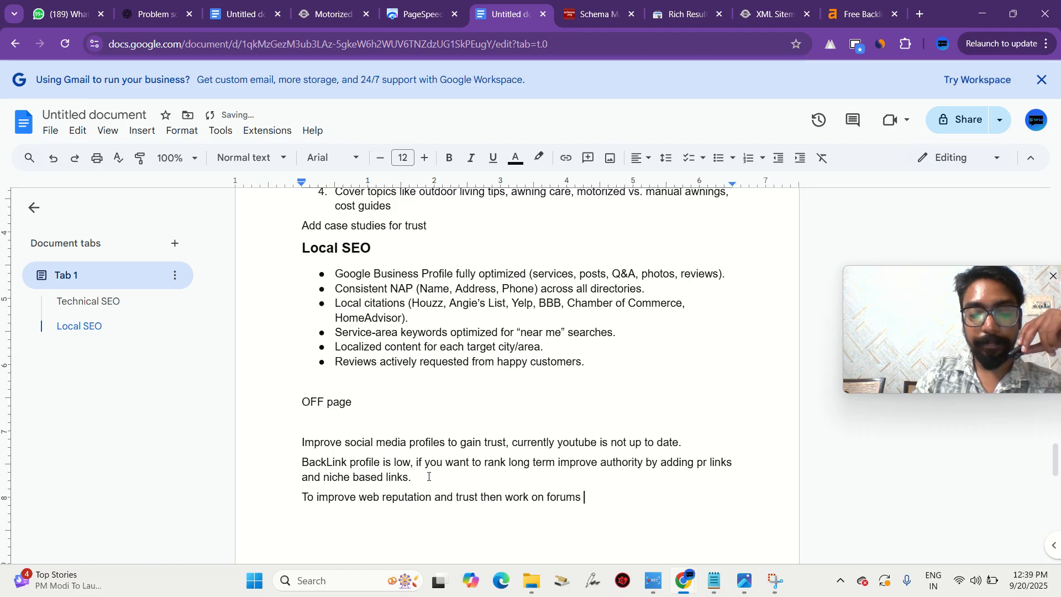
pyautogui.write('and an')
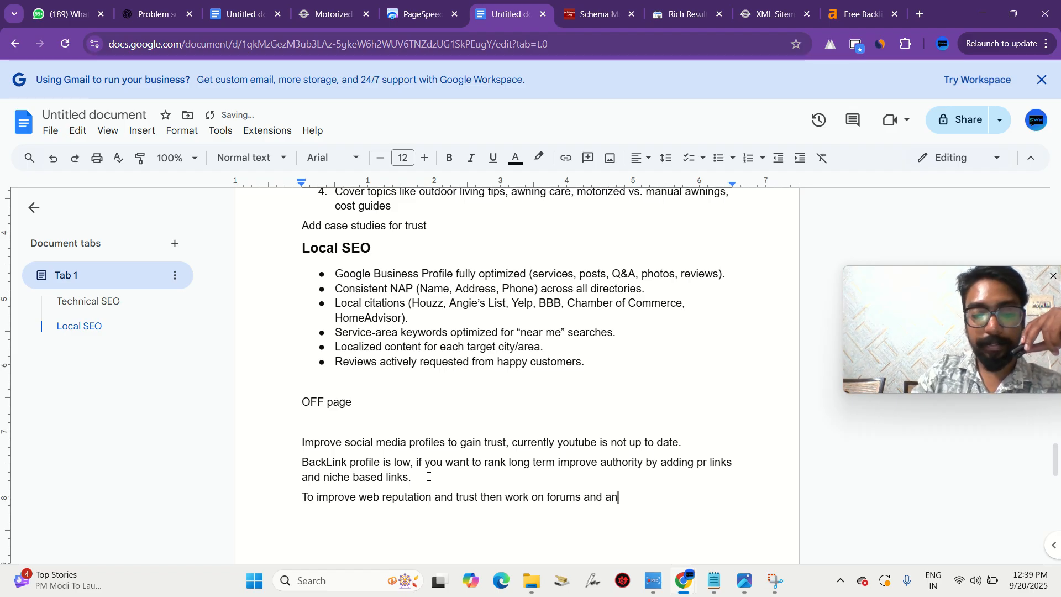
pyautogui.write('s peo')
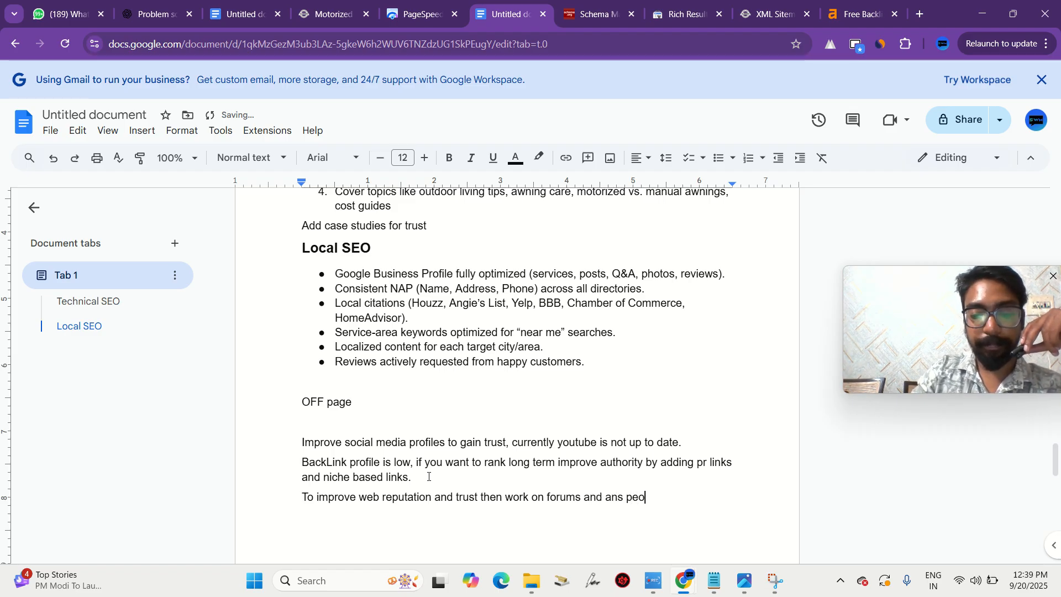
pyautogui.write('ples qu')
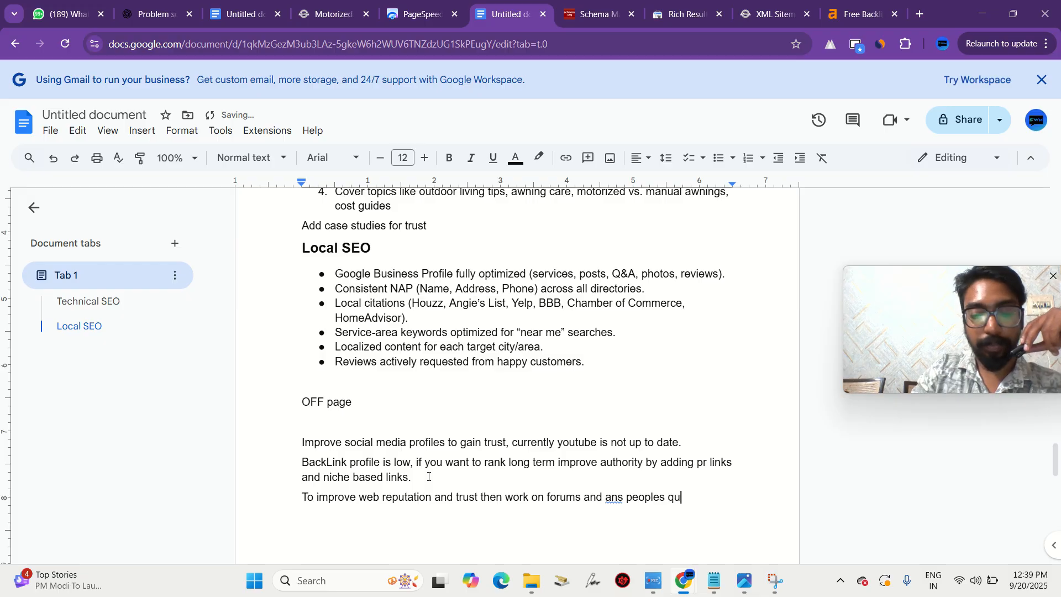
pyautogui.write('estion in ')
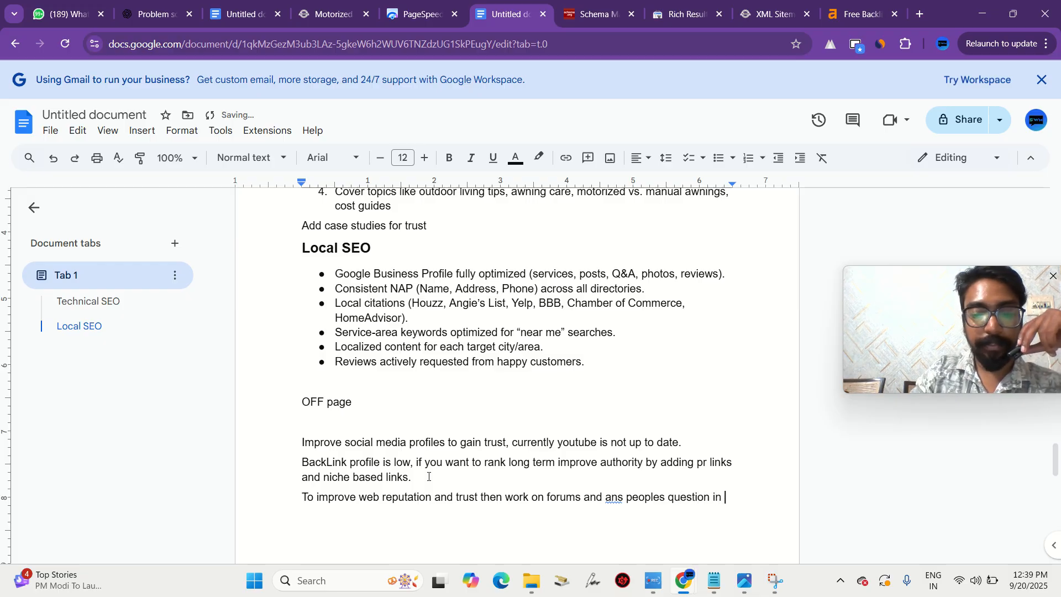
pyautogui.write('your niche.')
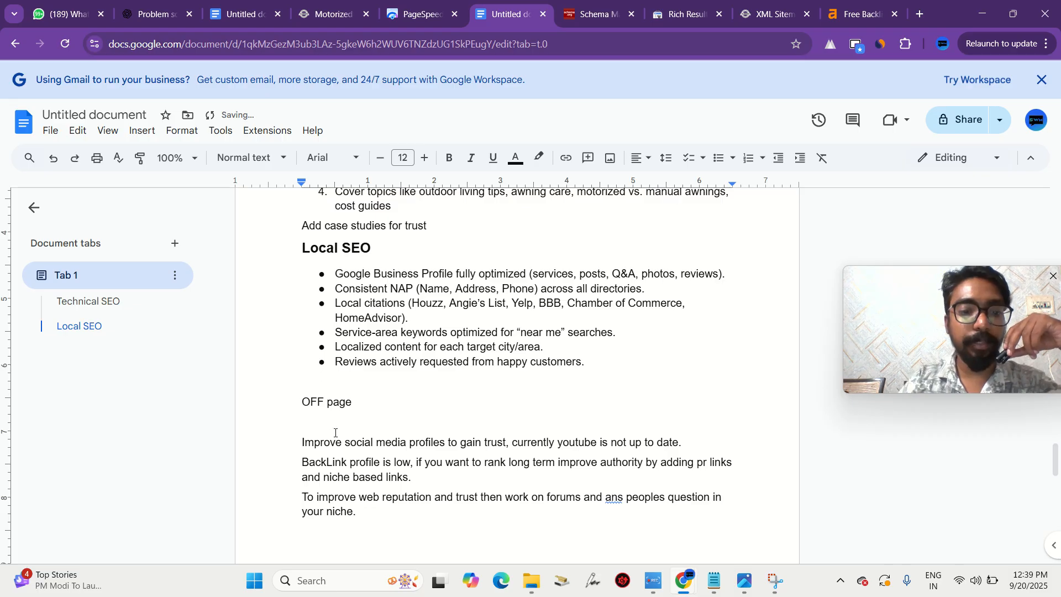
# - Make the "OFF page" heading in the audit notes bold
pyautogui.tripleClick(338, 402)
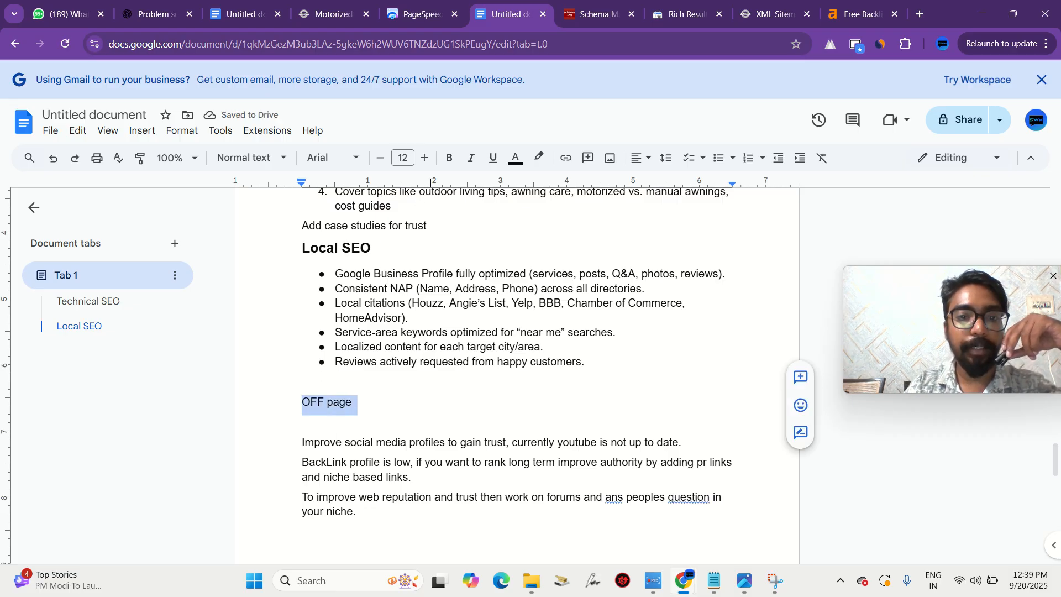
pyautogui.click(448, 157)
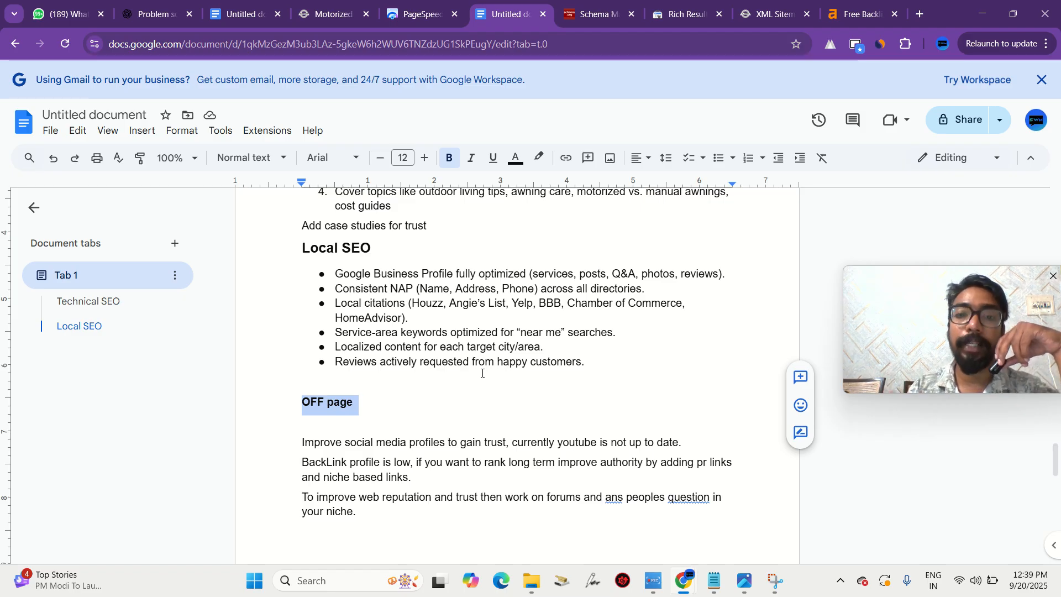
pyautogui.click(327, 11)
pyautogui.click(239, 11)
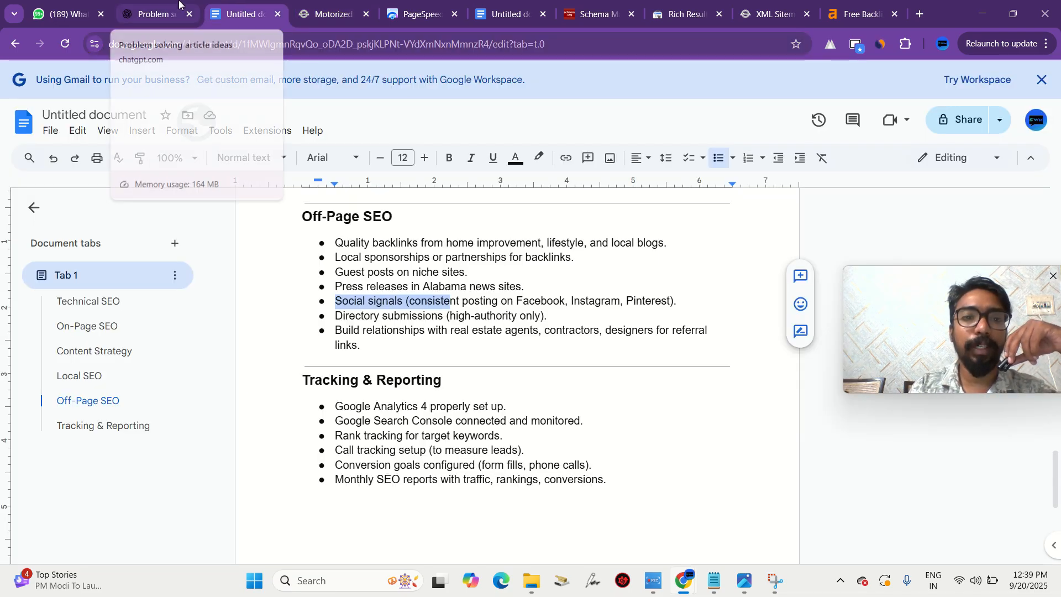
pyautogui.click(313, 8)
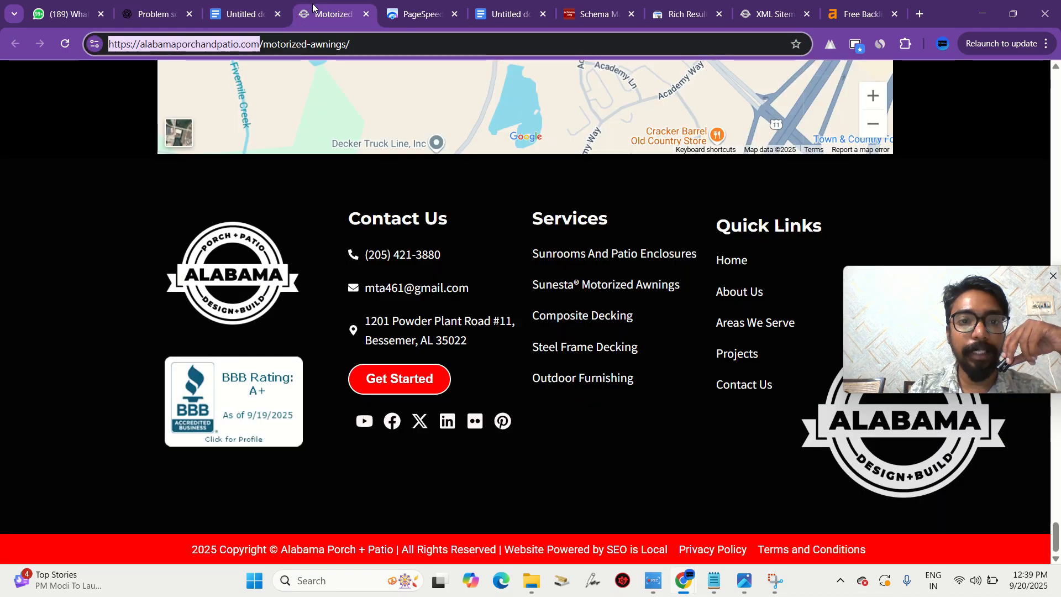
pyautogui.click(424, 14)
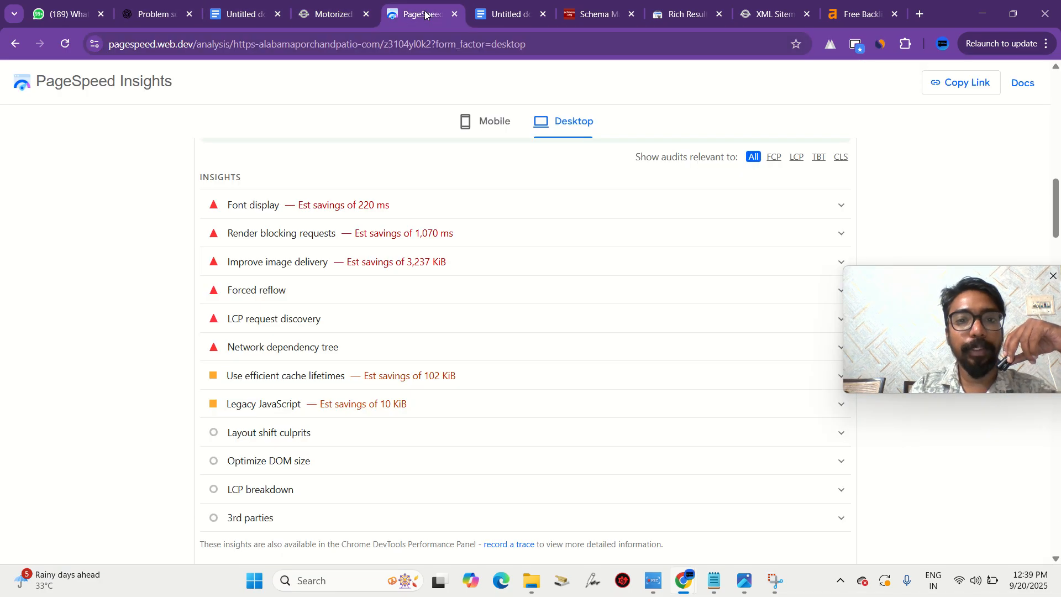
pyautogui.click(504, 8)
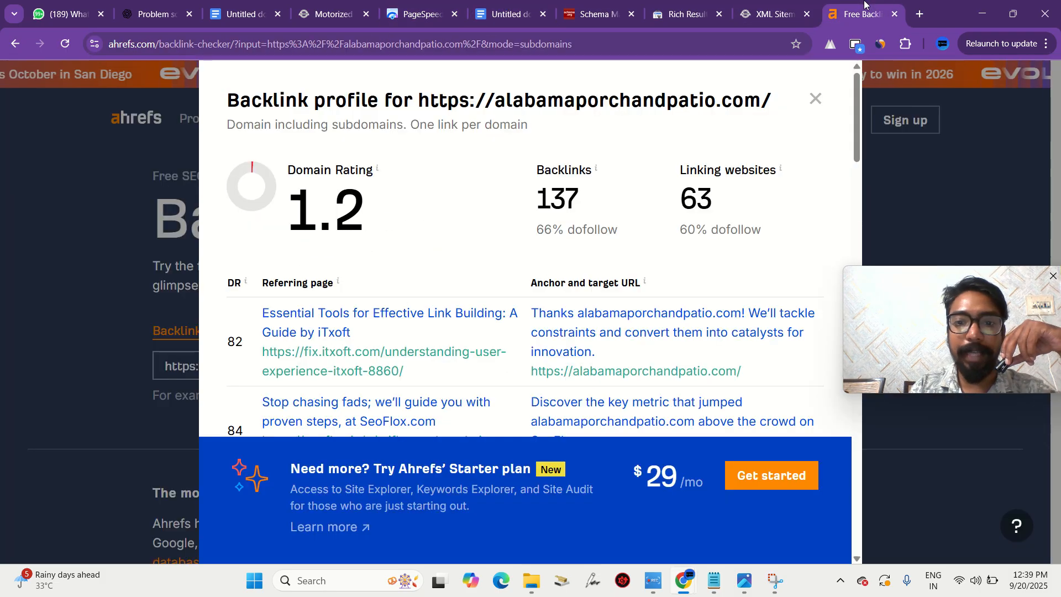
pyautogui.click(860, 14)
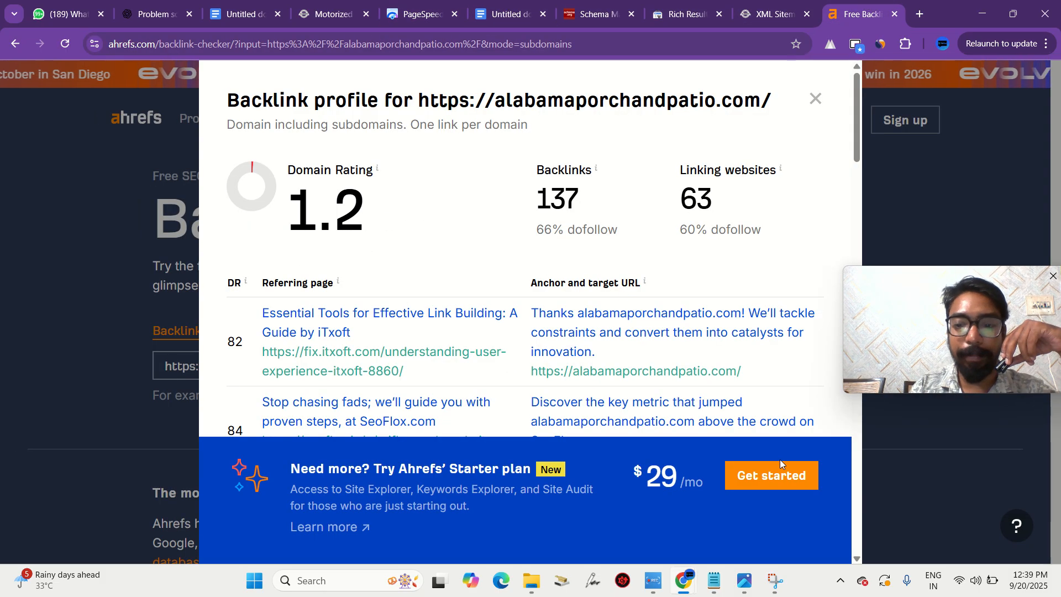
pyautogui.click(775, 580)
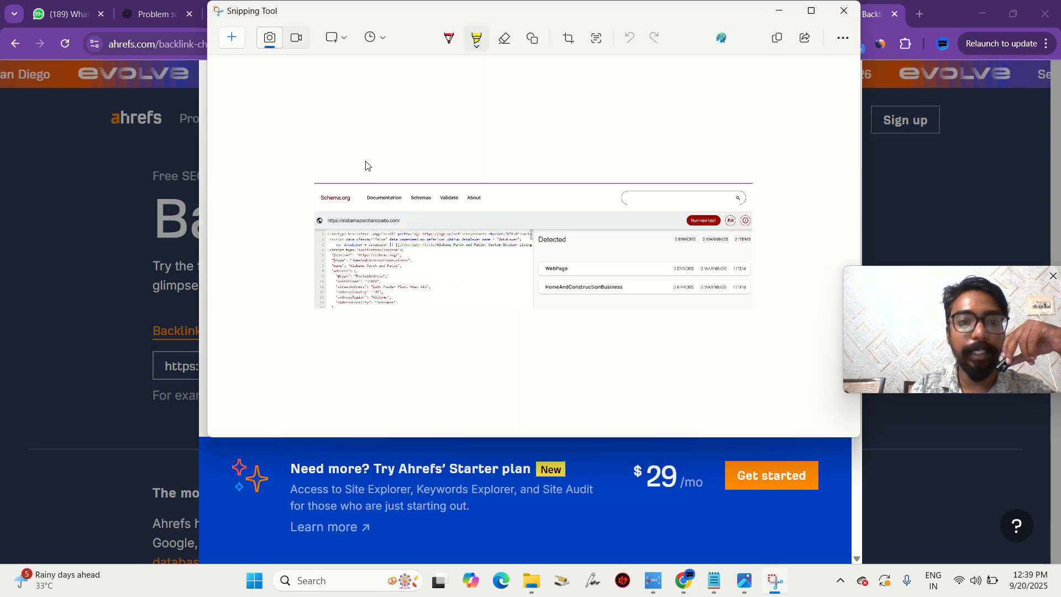
pyautogui.click(232, 38)
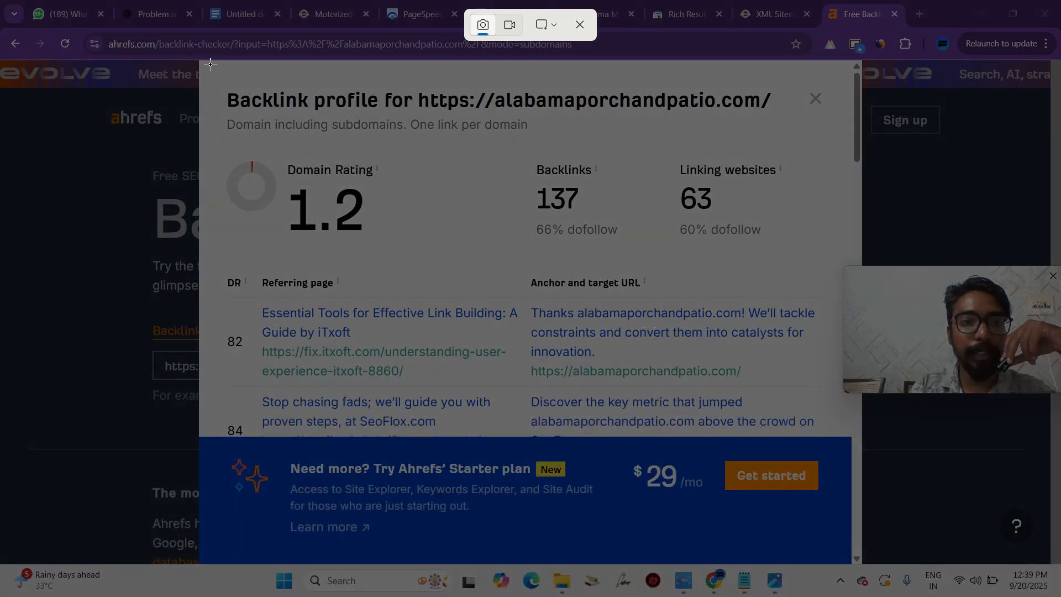
pyautogui.moveTo(210, 64); pyautogui.dragTo(831, 442)
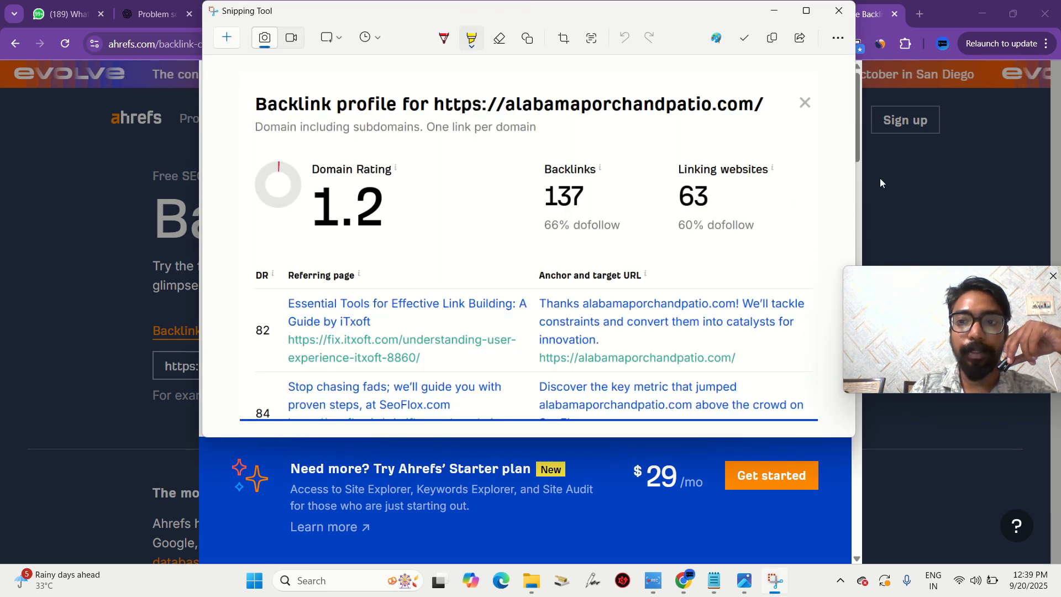
pyautogui.click(895, 185)
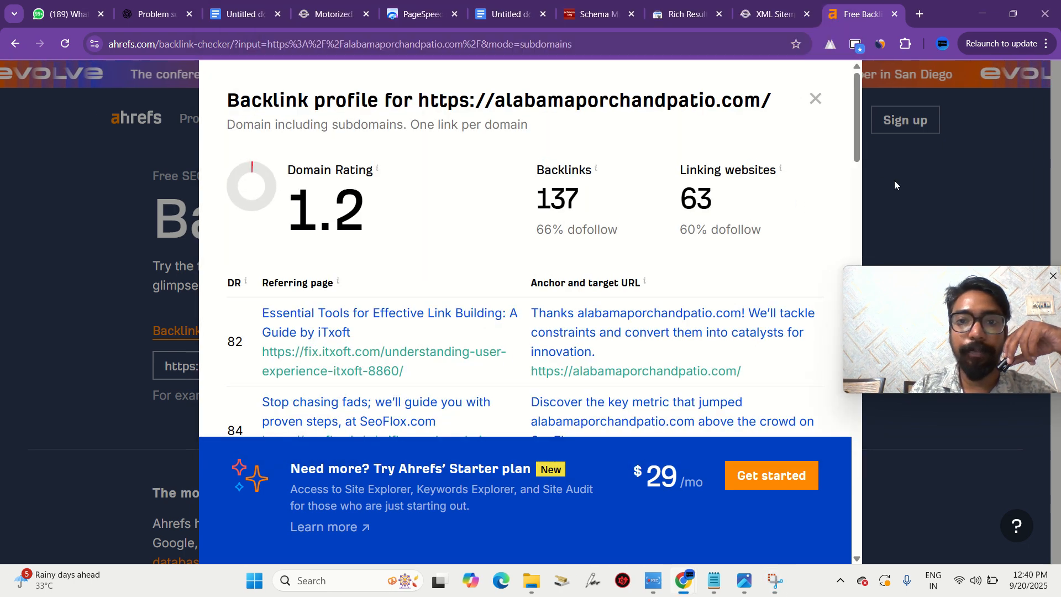
# - Paste the backlink profile screenshot into the audit document on a new line below the forums note
pyautogui.click(522, 7)
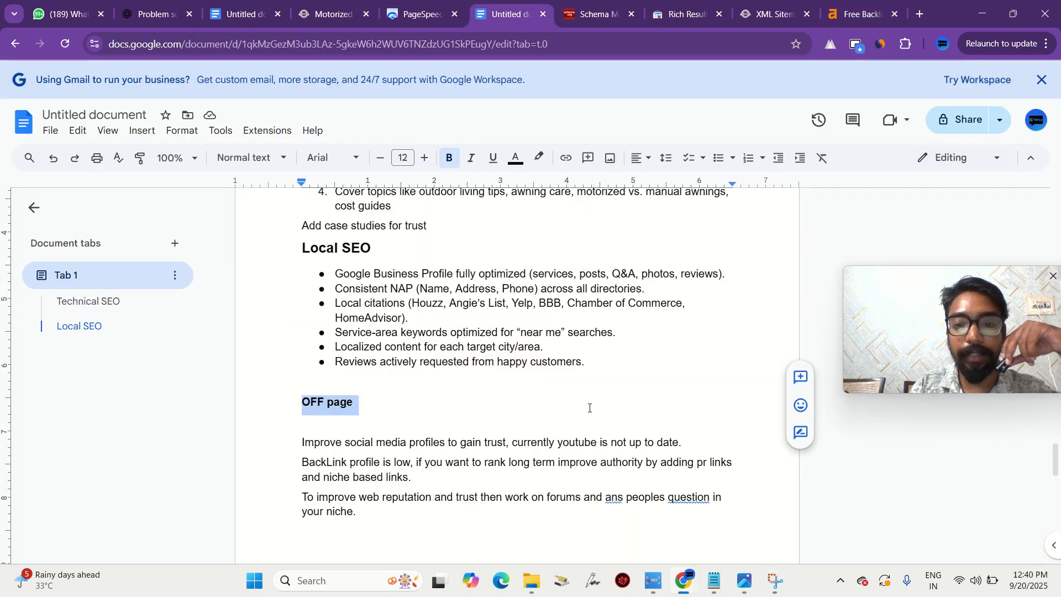
pyautogui.click(474, 515)
pyautogui.press('Return')
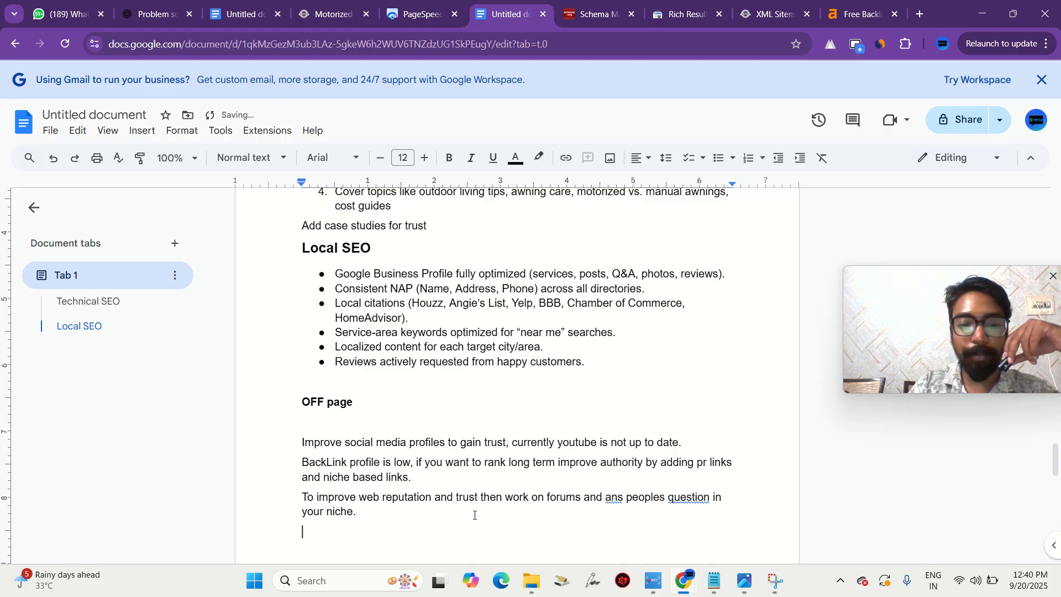
pyautogui.hotkey('ctrl', 'v')
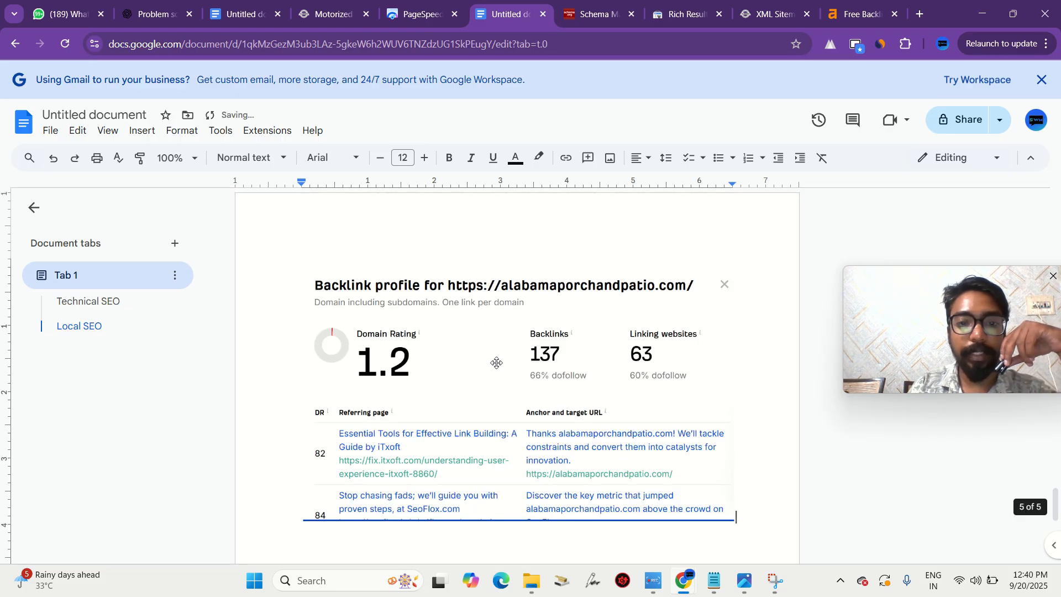
# - Review the finished audit document, from the OFF page and Local SEO notes back to the Technical SEO section at its start
pyautogui.scroll(20, 496, 363)
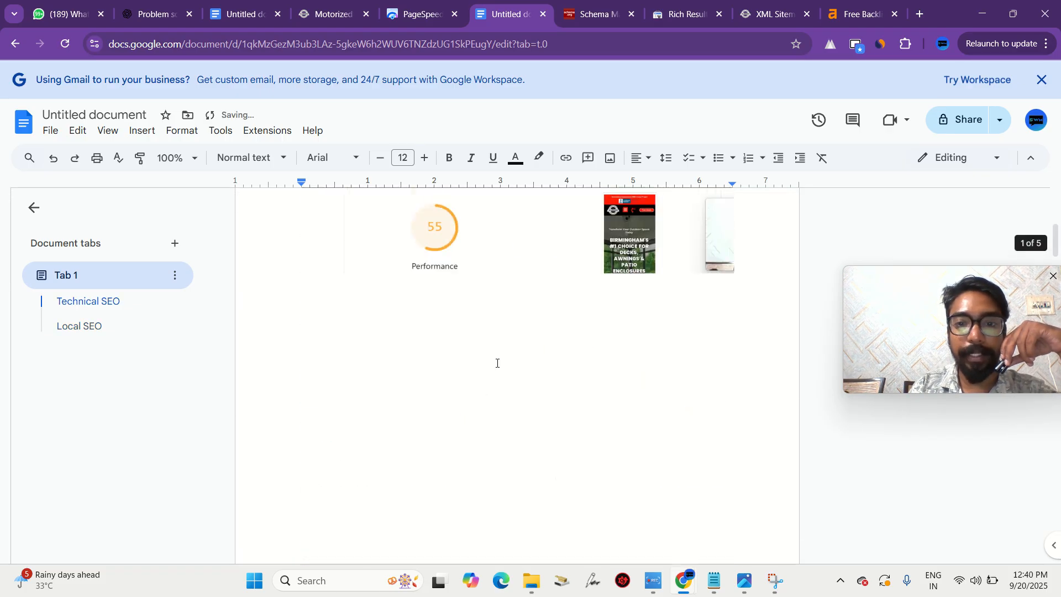
pyautogui.scroll(5, 496, 362)
pyautogui.scroll(-1, 496, 363)
pyautogui.scroll(-20, 497, 363)
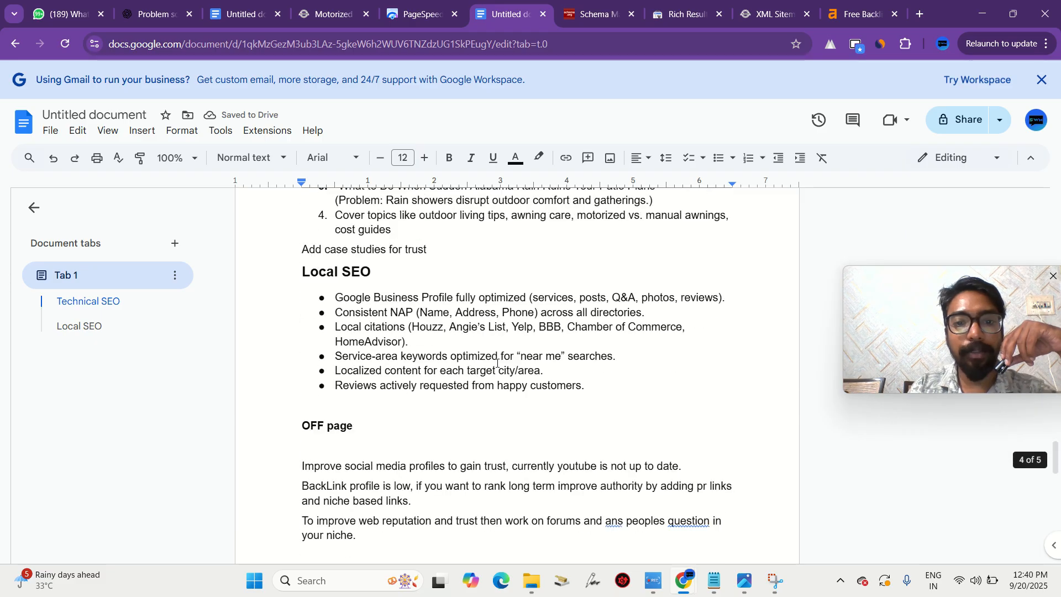
pyautogui.scroll(8, 497, 363)
pyautogui.scroll(20, 497, 363)
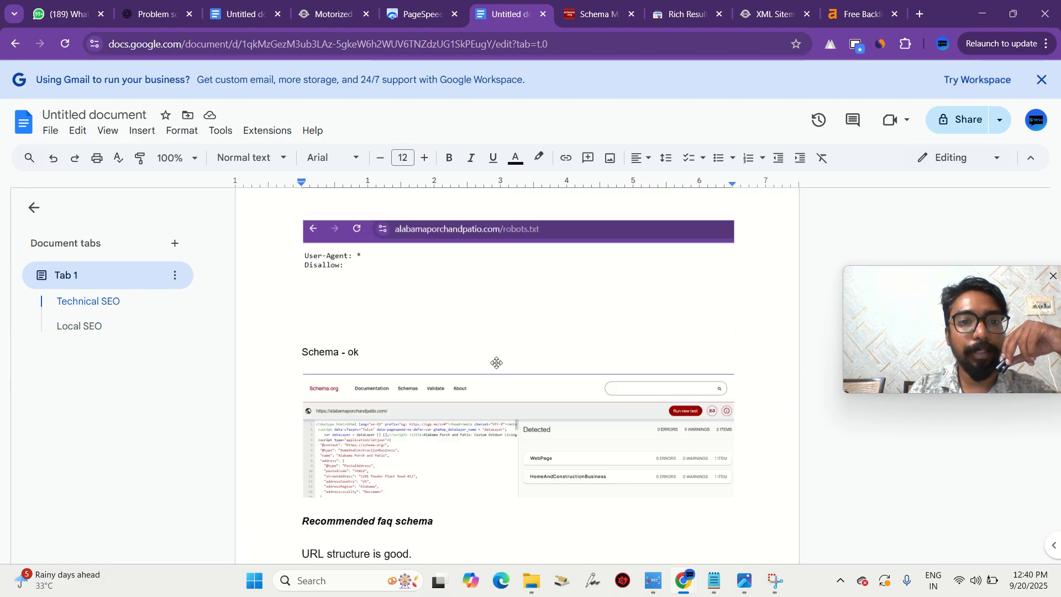
pyautogui.scroll(6, 497, 363)
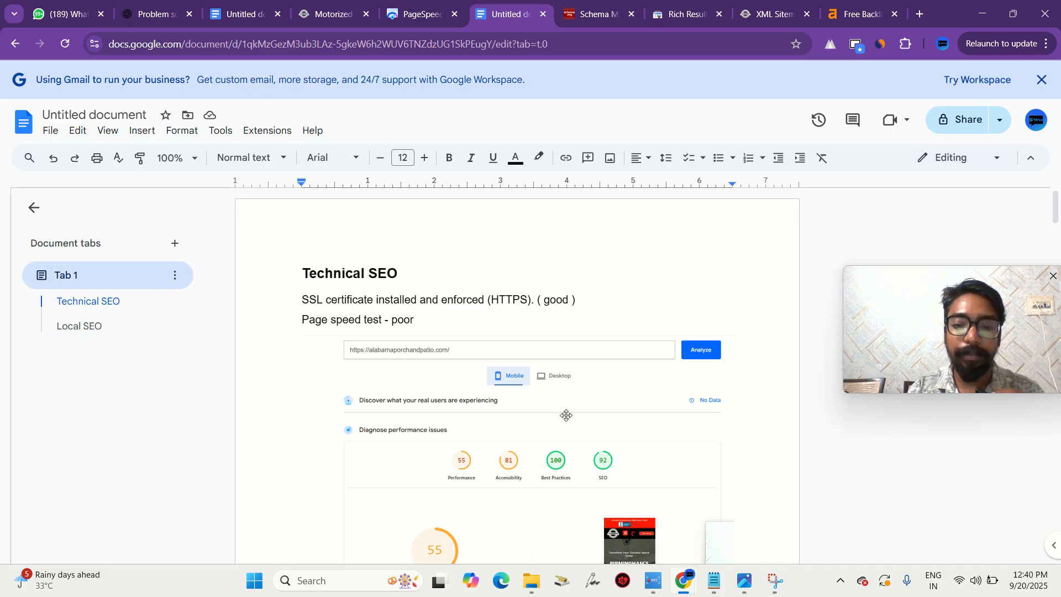
pyautogui.moveTo(653, 580)
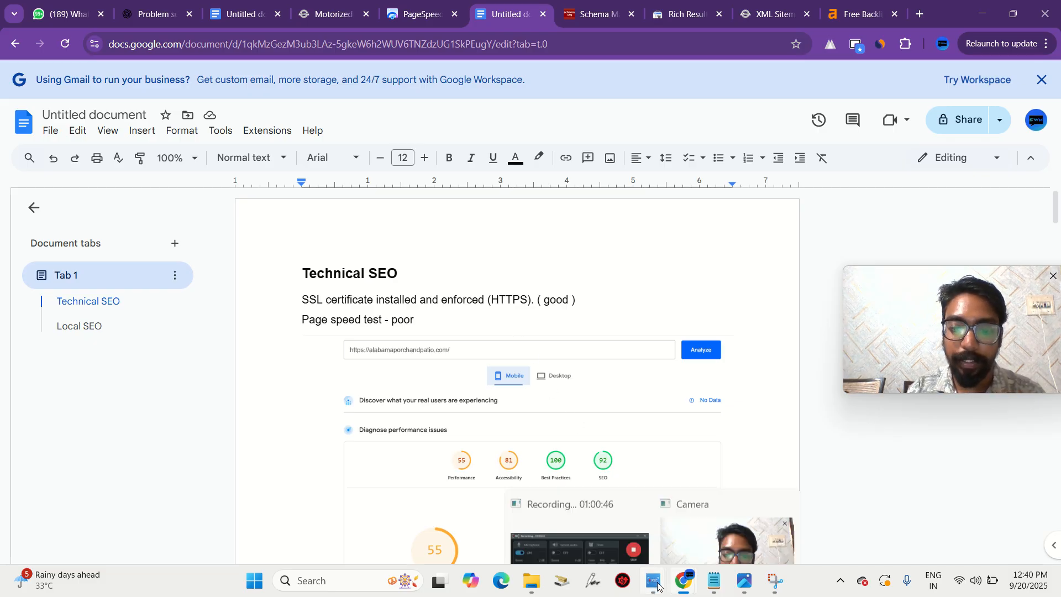